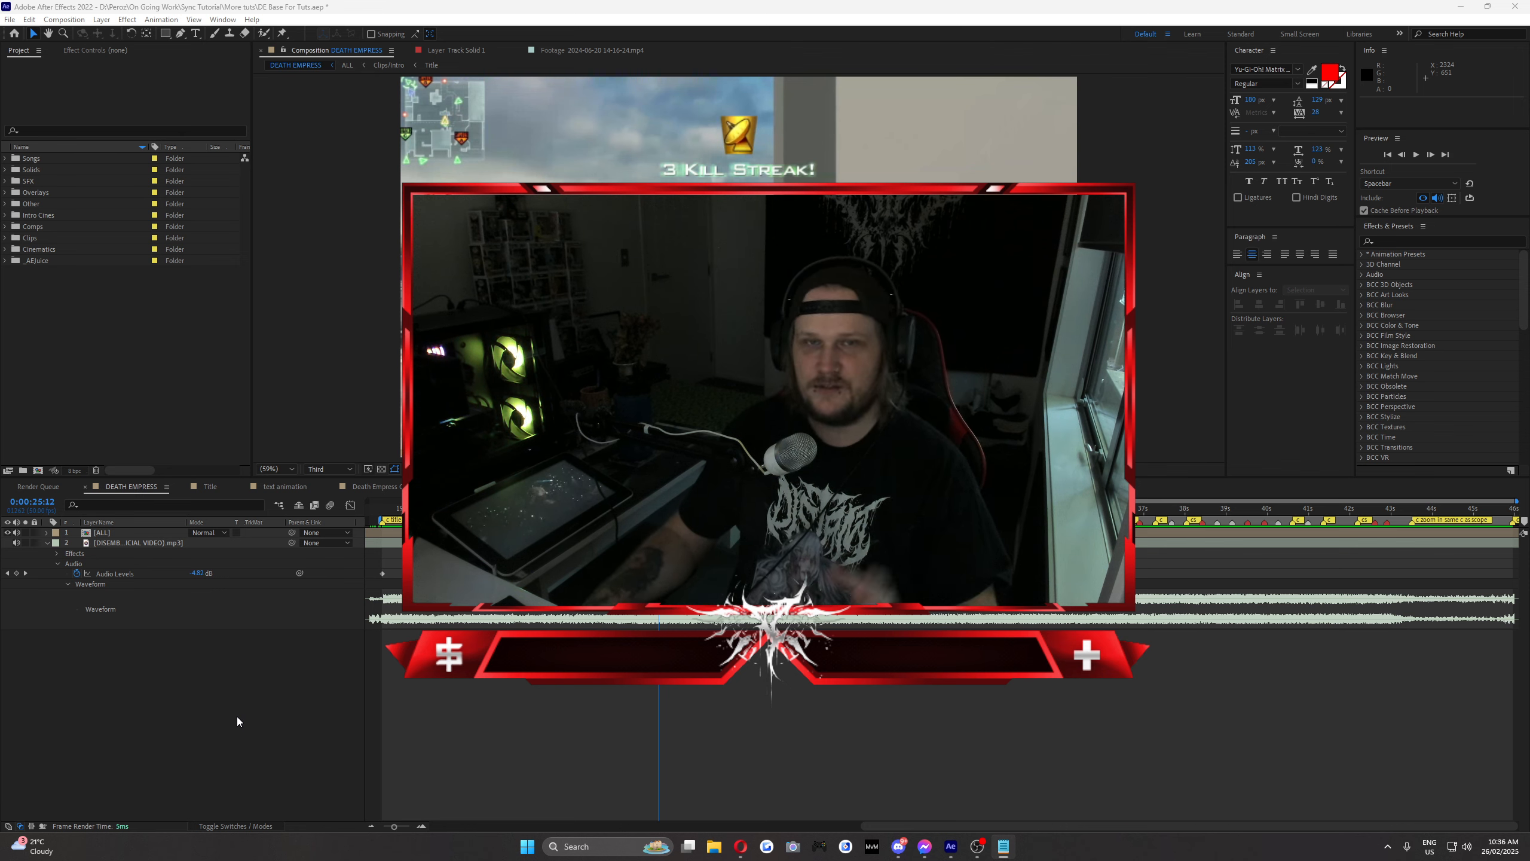
right_click(235, 712)
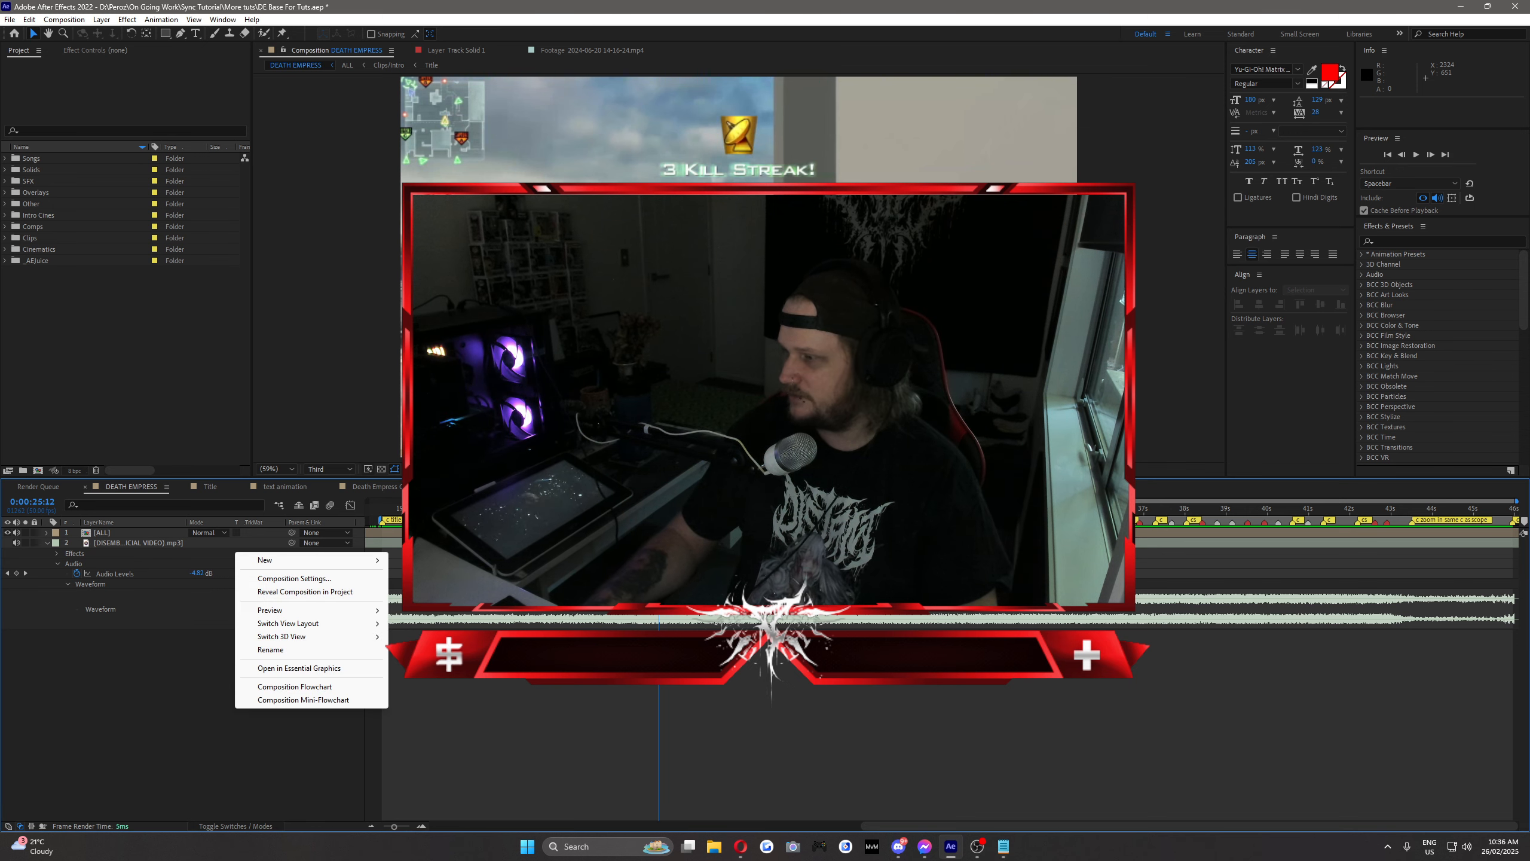
key(alt+Tab)
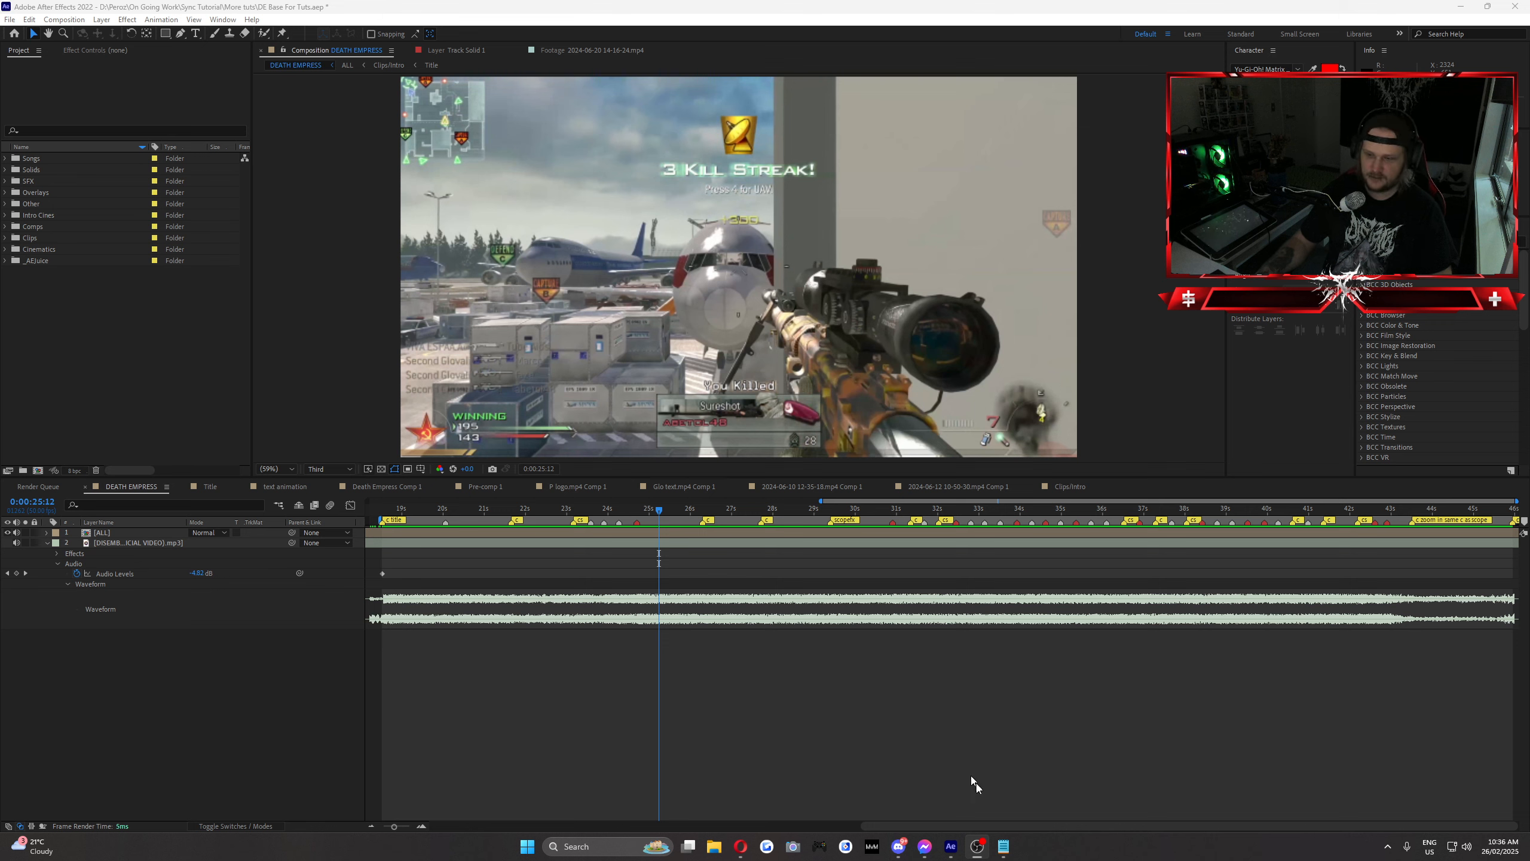
click(1002, 846)
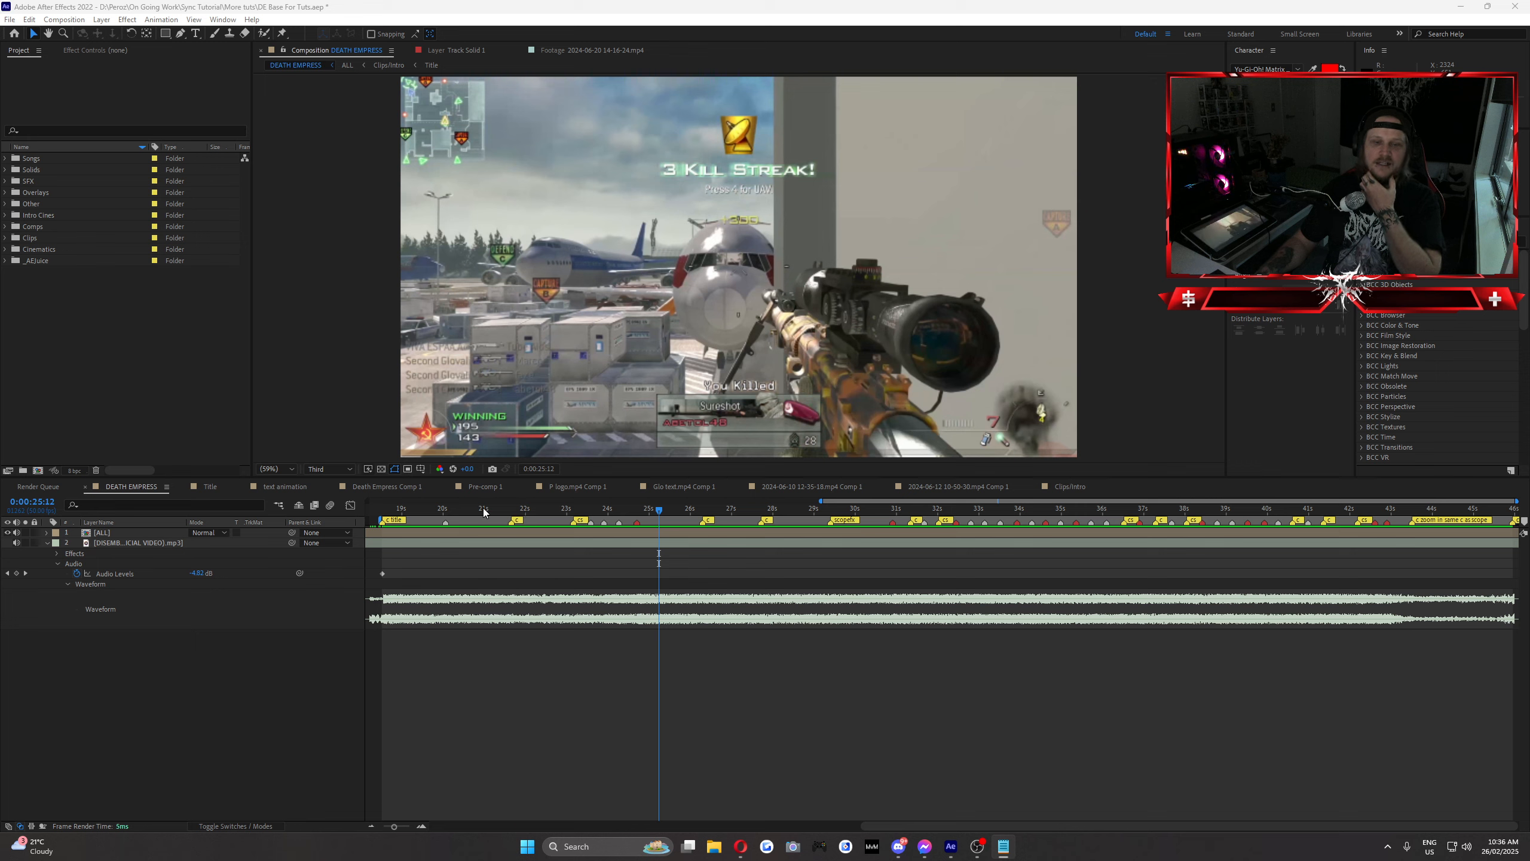
Step: Create a new adjustment layer above the [ALL] layer and rename it "B"
drag(483, 511, 548, 562)
right_click(160, 550)
mouse_move(284, 555)
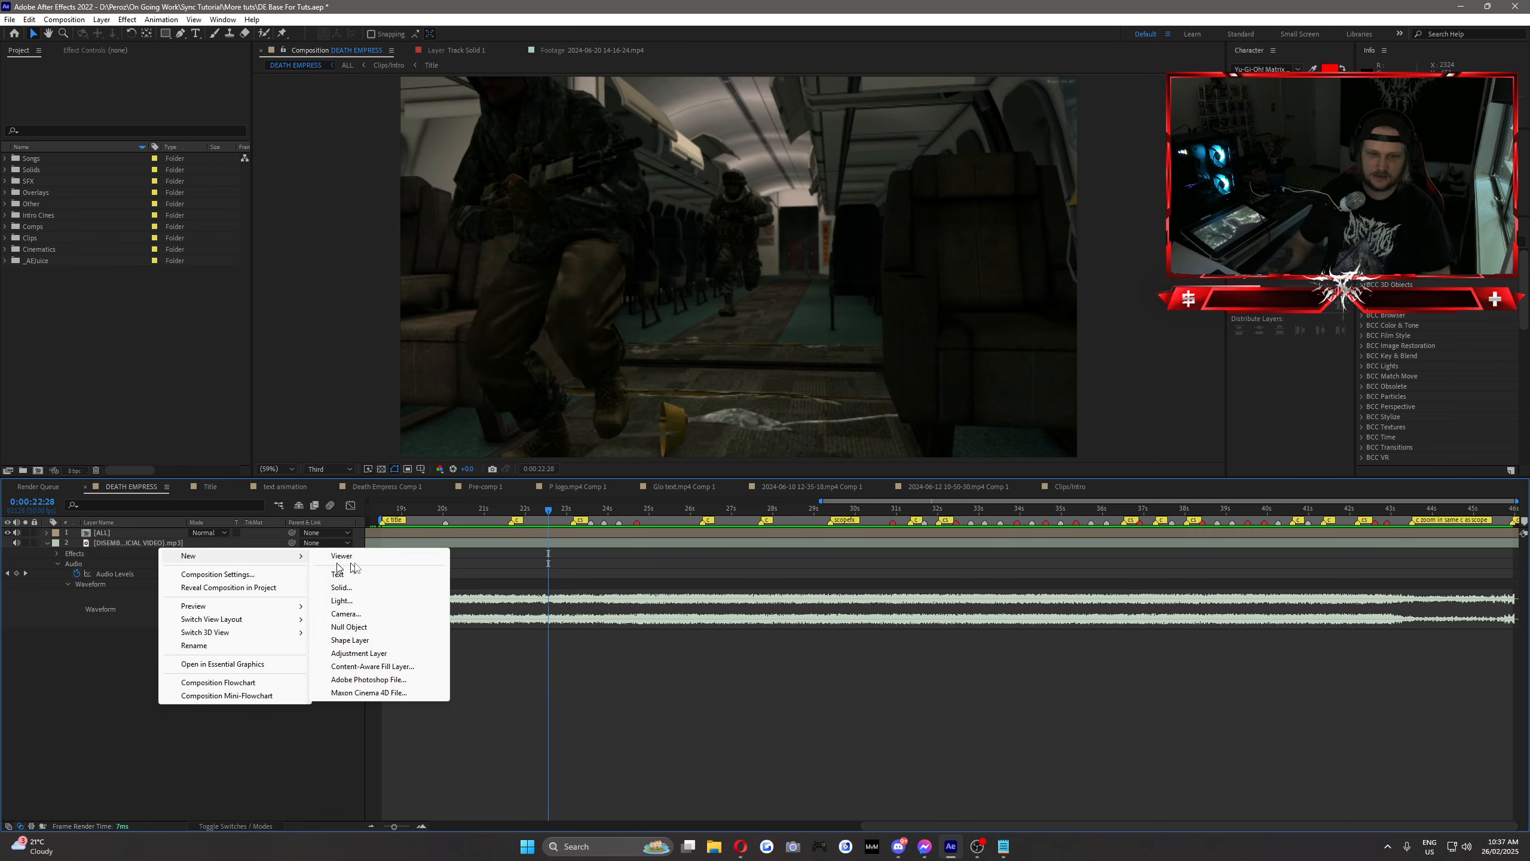
click(374, 656)
right_click(112, 530)
click(149, 510)
text(B)
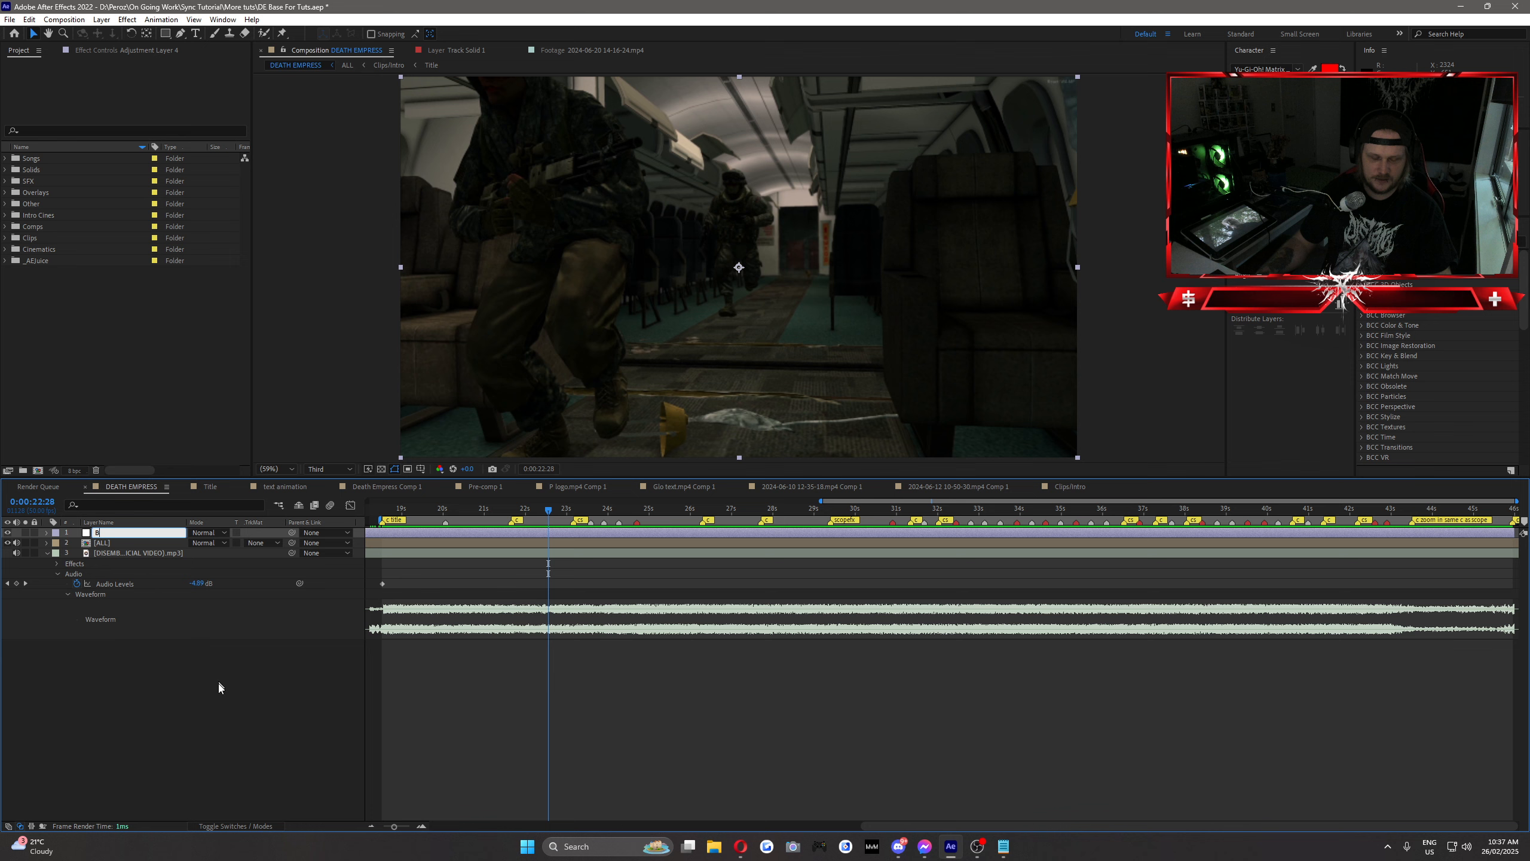
key(Return)
Step: Apply the BCC Temporal Blur effect to adjustment layer B and preview it over the zoomed-in scope section
click(605, 509)
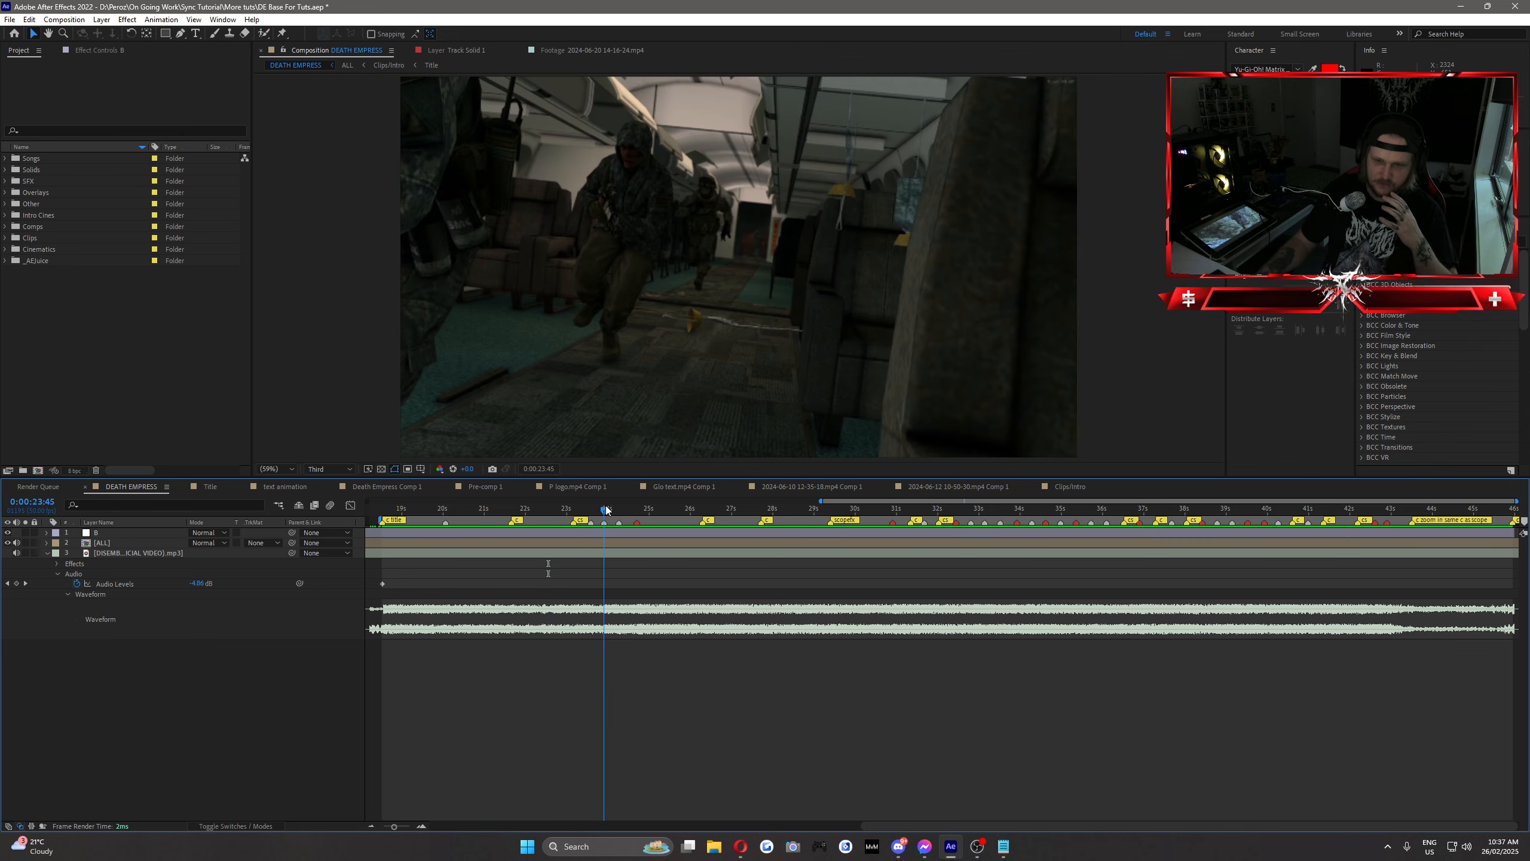
drag(605, 509, 607, 510)
mouse_move(1006, 849)
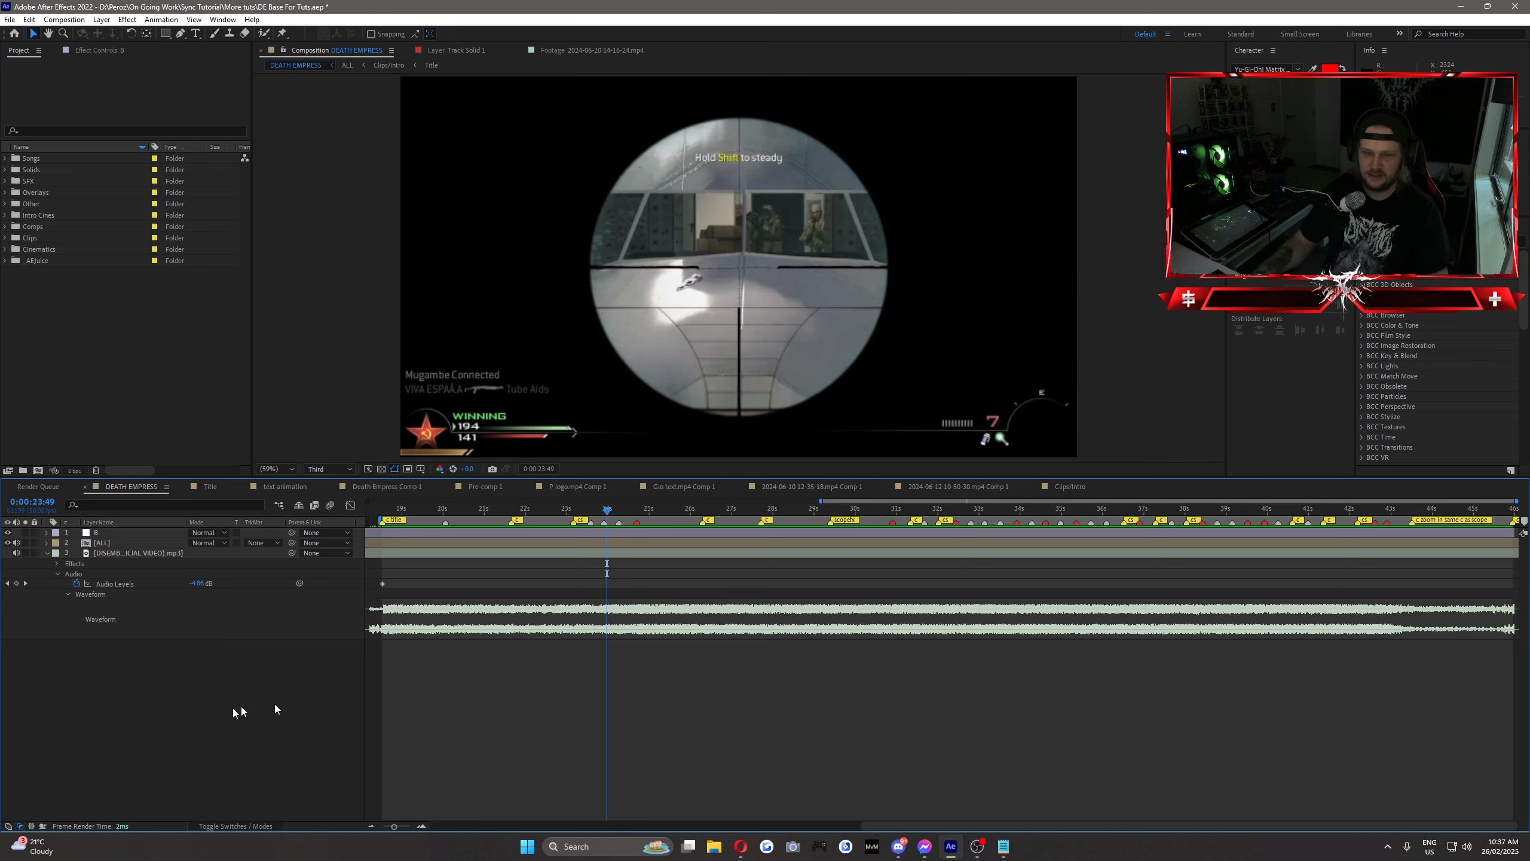
click(109, 534)
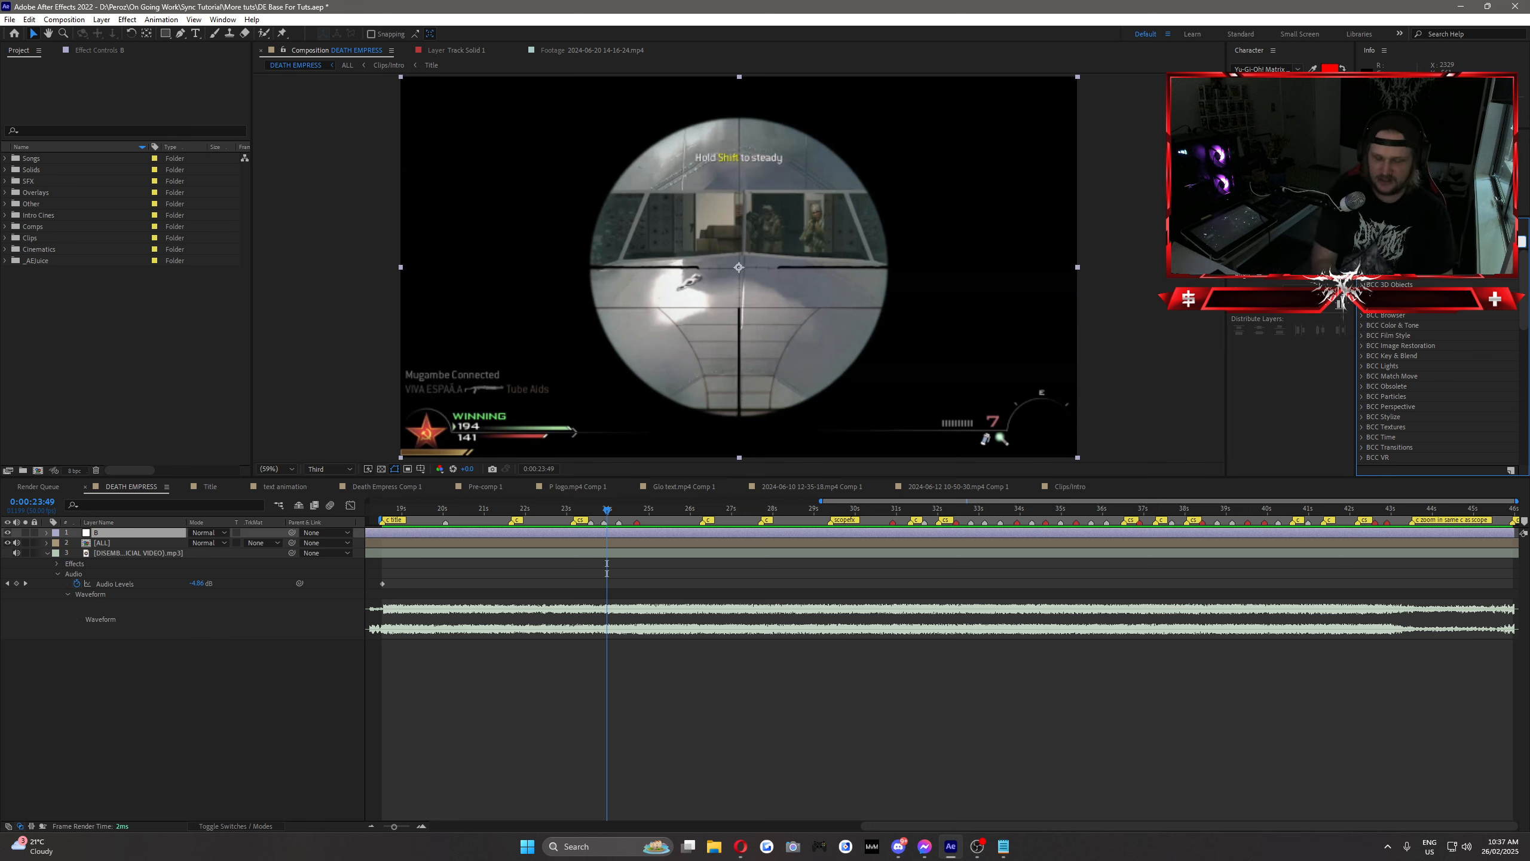
text(exp)
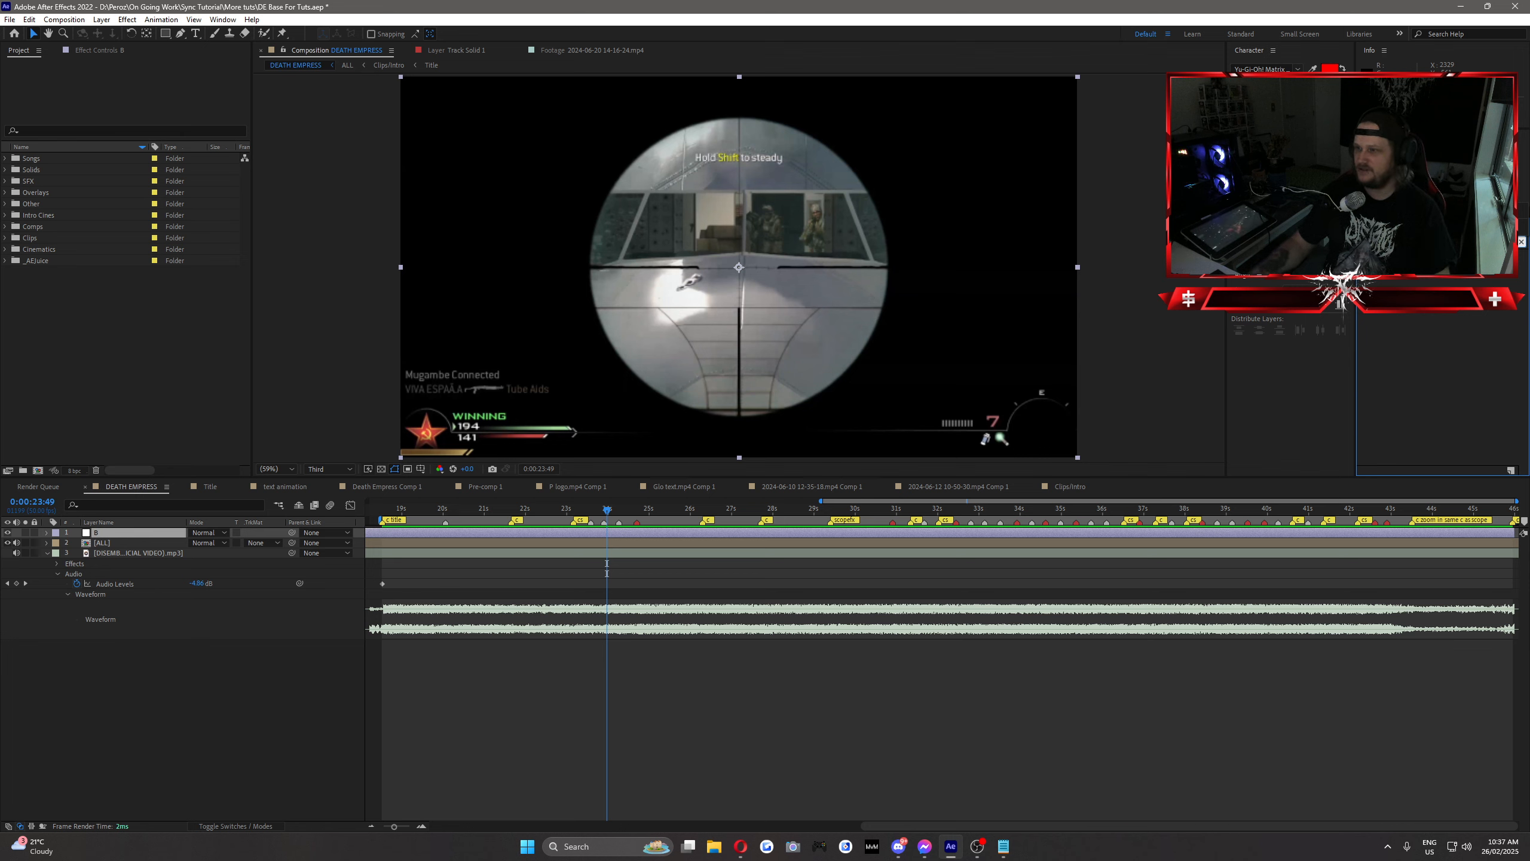
drag(735, 505, 648, 534)
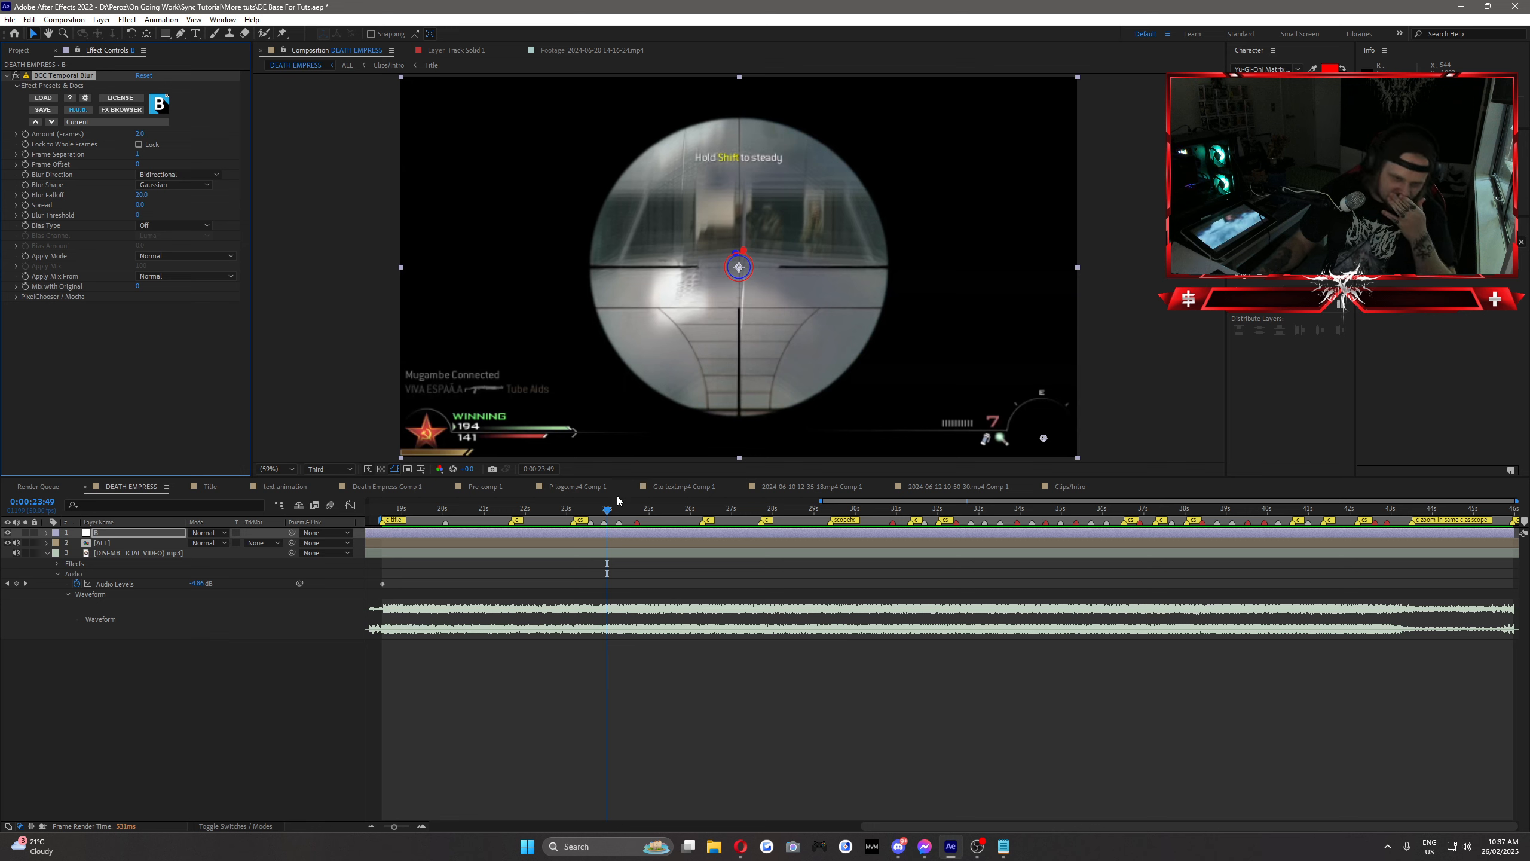
mouse_move(606, 511)
mouse_down()
mouse_move(665, 522)
mouse_move(625, 524)
mouse_up()
key(space)
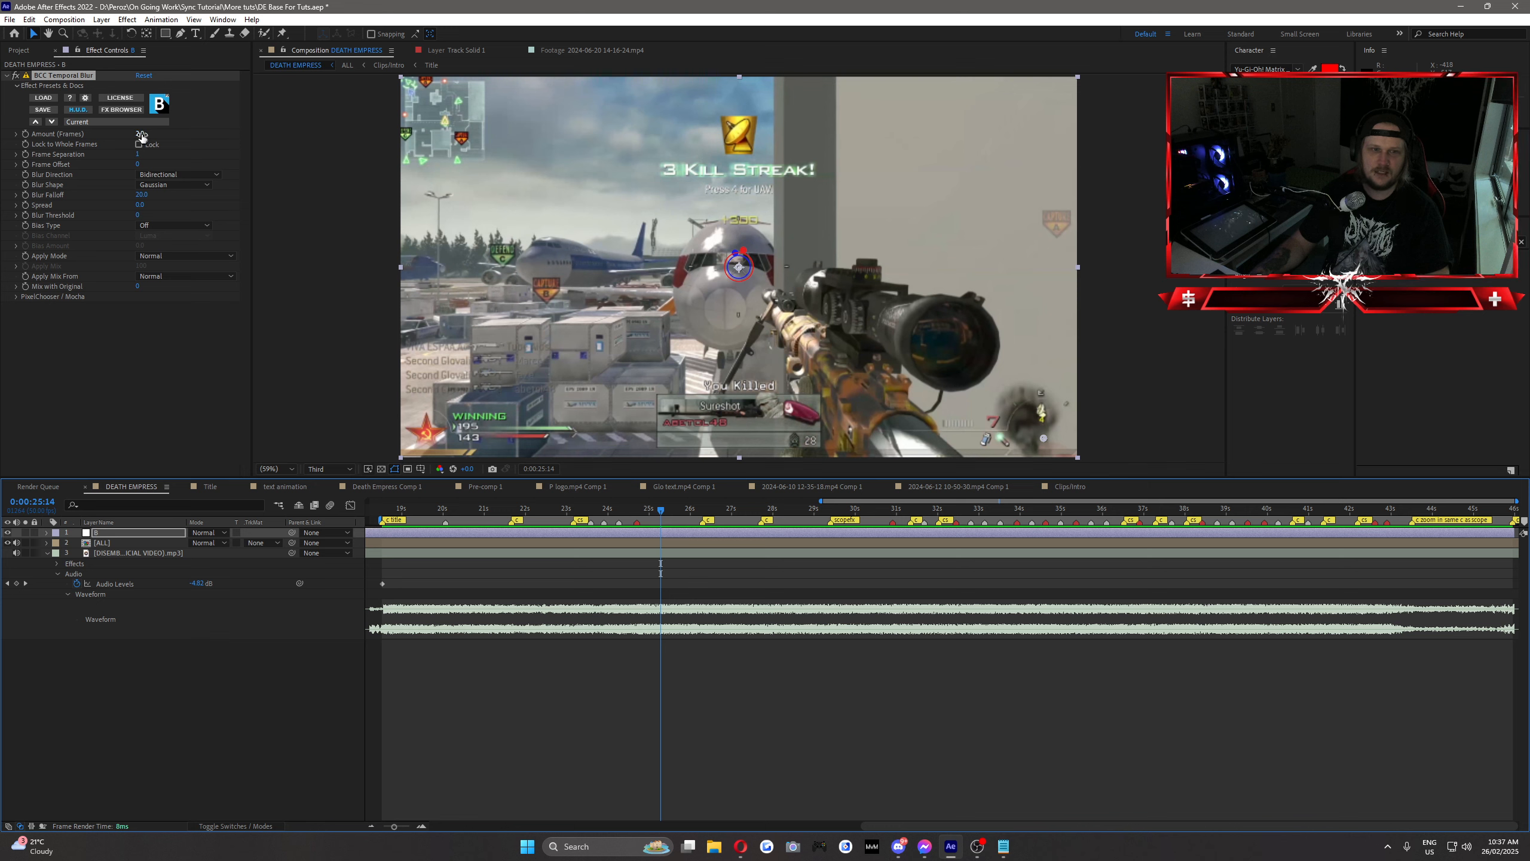
Step: Set the Temporal Blur Amount (Frames) to 0 and start keyframing it at 0:00:23:41
drag(142, 134, 153, 361)
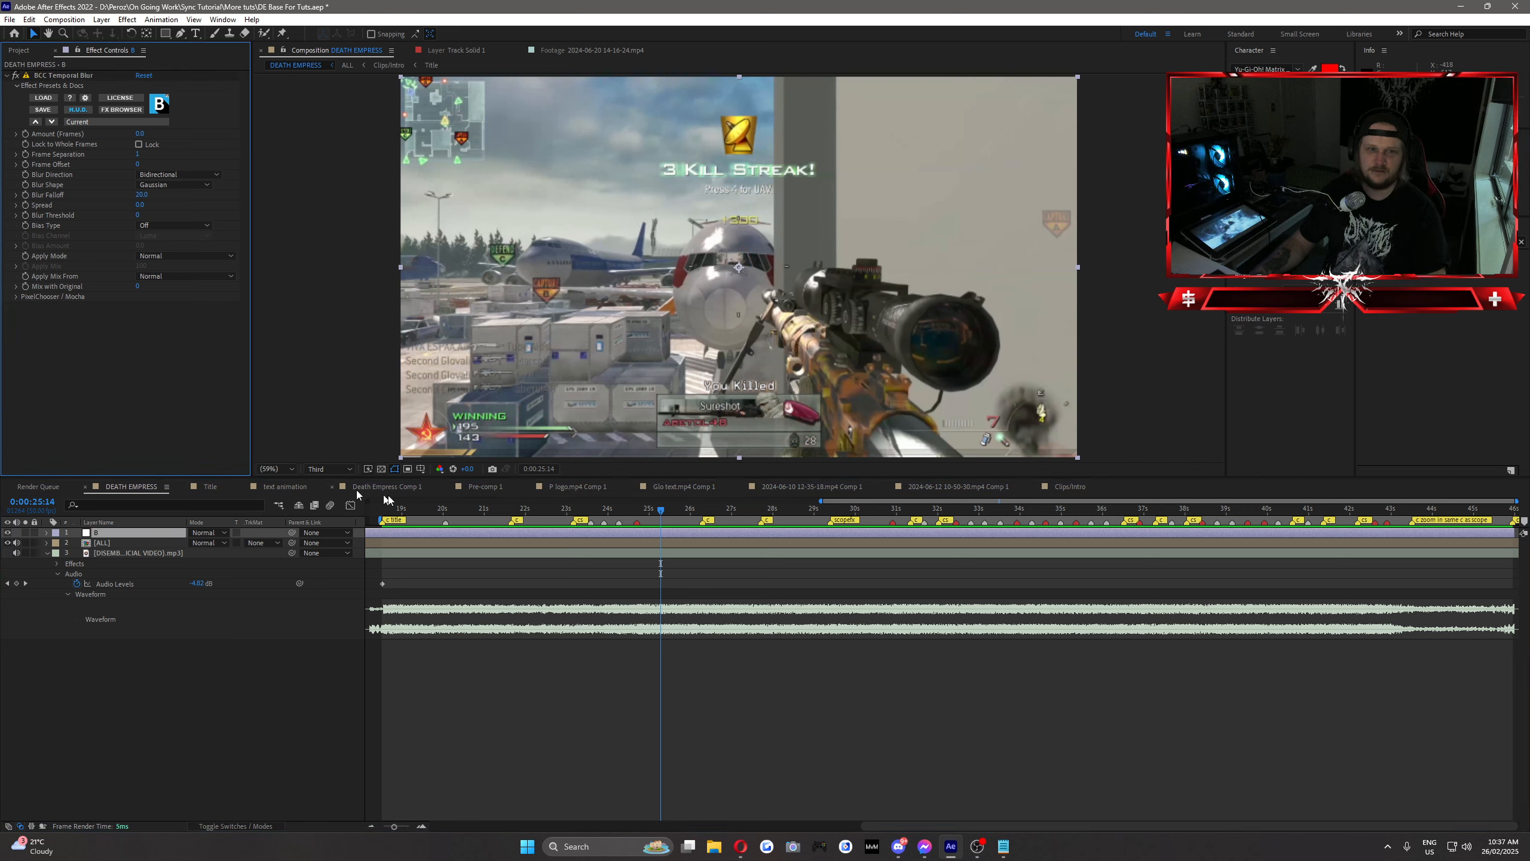
mouse_move(630, 514)
mouse_down()
mouse_move(563, 527)
mouse_move(594, 542)
mouse_move(608, 529)
mouse_up()
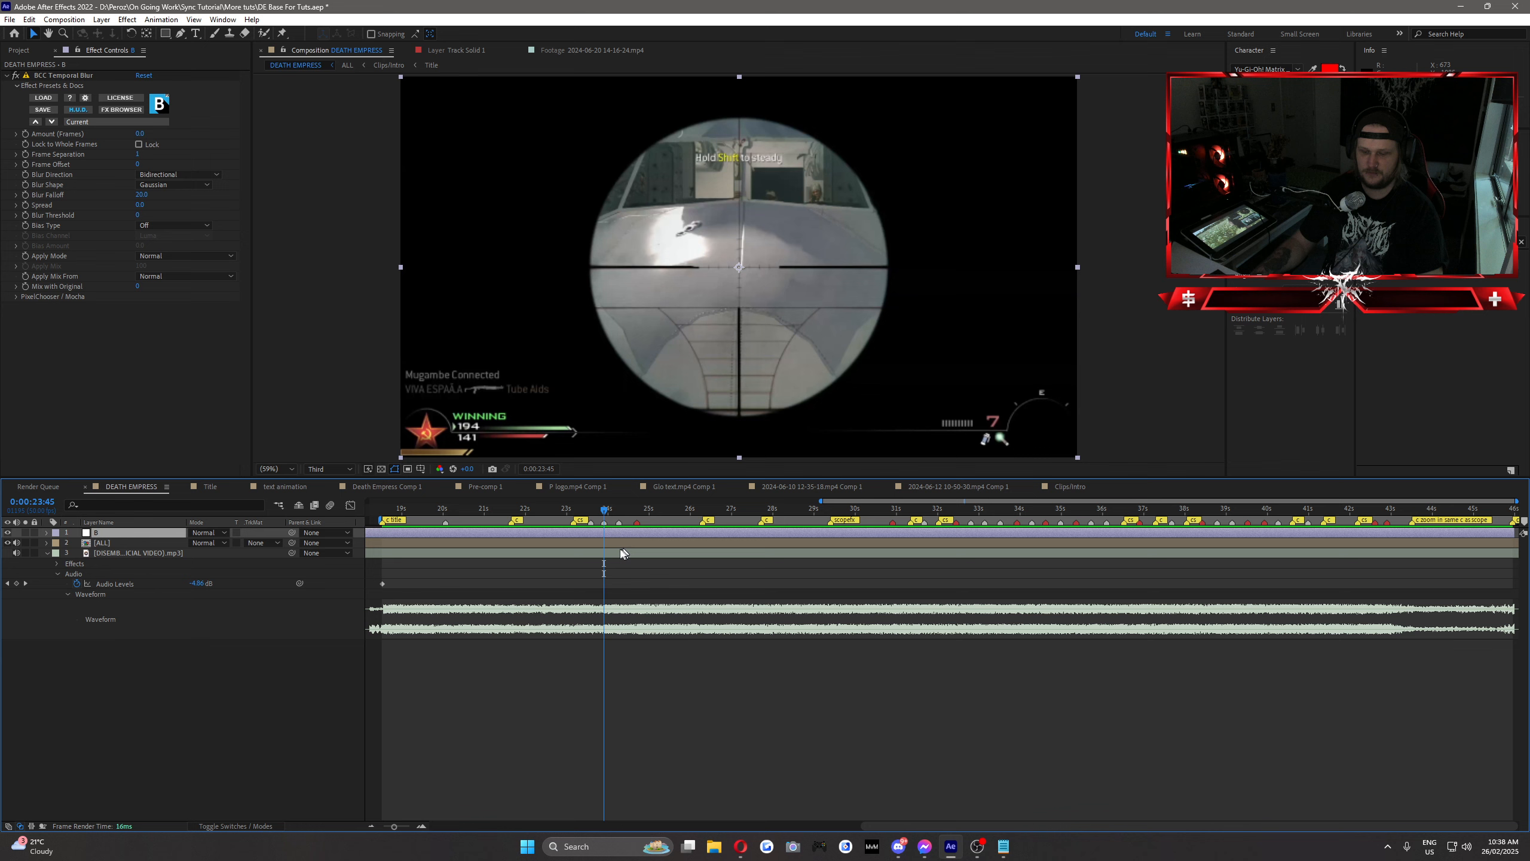
key(Page_Up)
key(Page_Up)
key(Page_Up)
click(27, 145)
key(Page_Up)
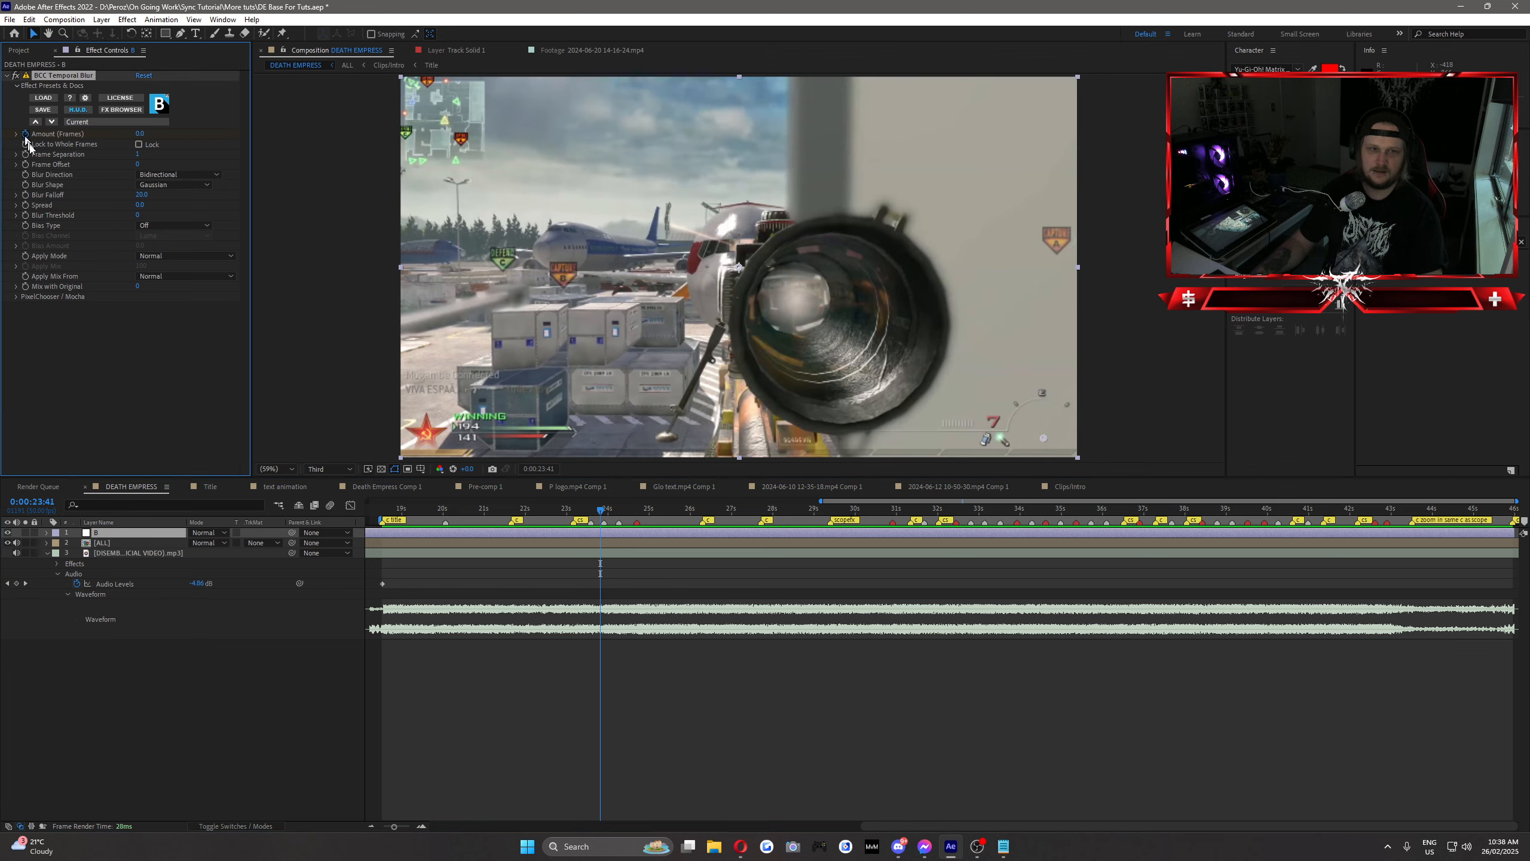
Step: Set the Temporal Blur Amount (Frames) to 2.0 at 0:00:23:45 and reveal the keyframes of layer B
key(Page_Down)
key(Page_Down)
key(Page_Down)
key(Page_Down)
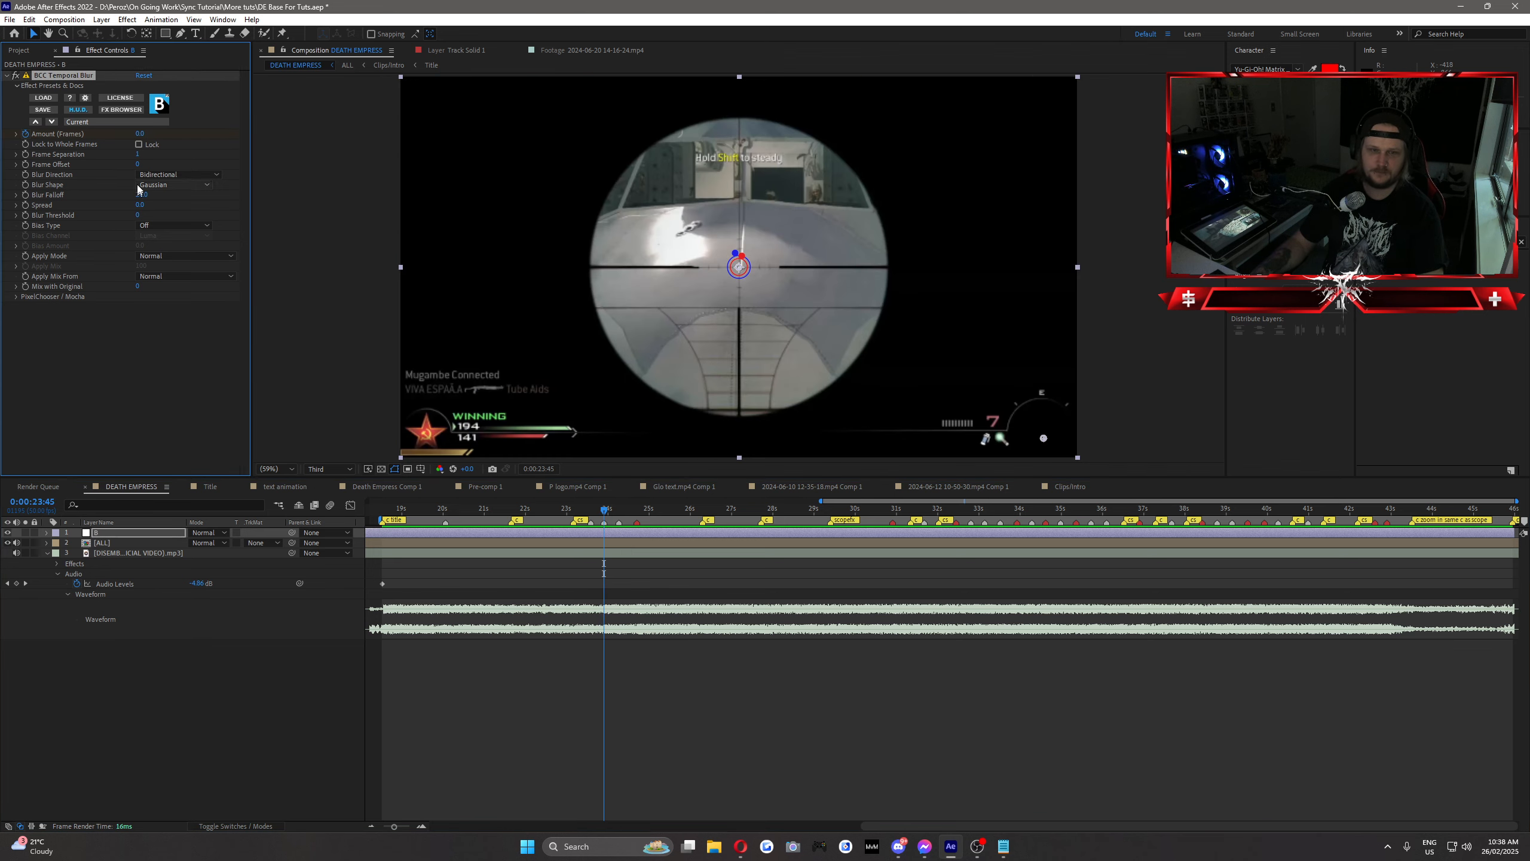
click(159, 418)
key(u)
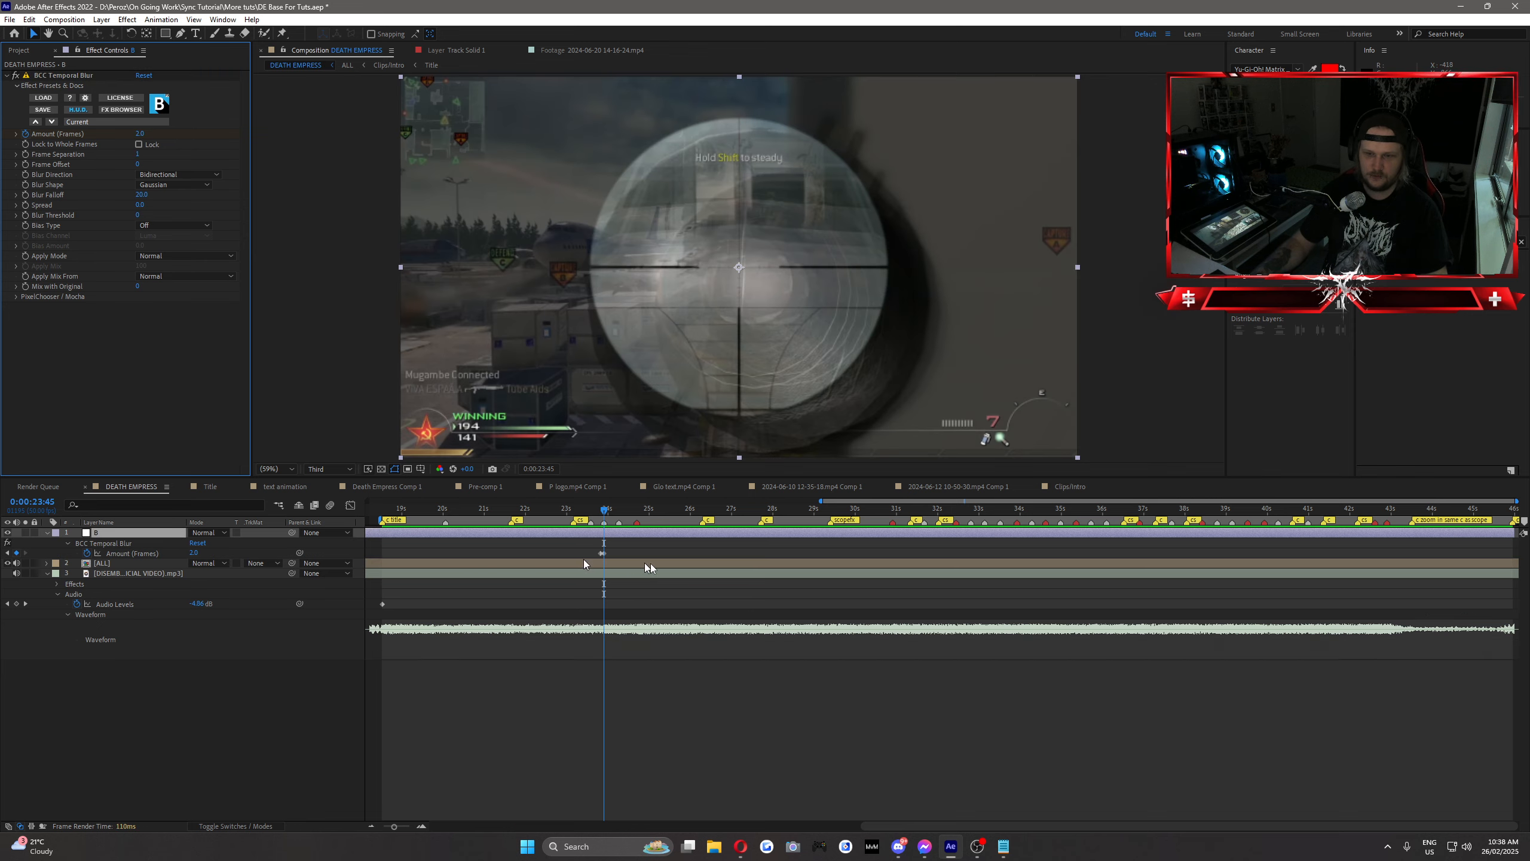
Step: Add an Amount (Frames) keyframe of 0 at 0:00:24:13 and shift it to the red marker before 25 s
drag(605, 510, 618, 511)
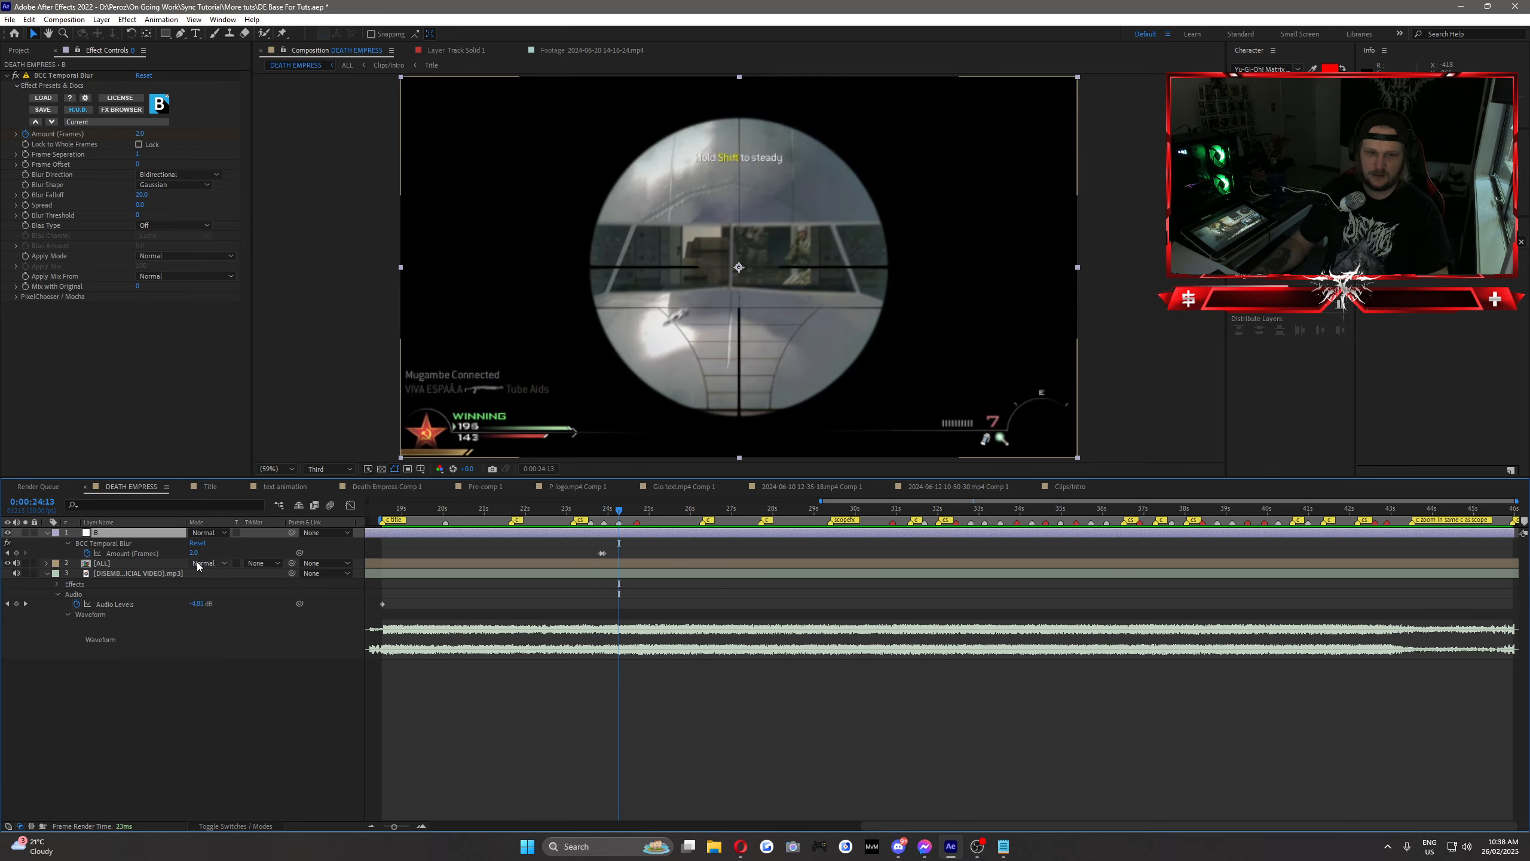
click(194, 553)
text(0)
click(644, 556)
drag(618, 553, 636, 553)
Step: Set the work area from 0:00:21:35 to 0:00:26:15 and preview the blur transition
click(645, 510)
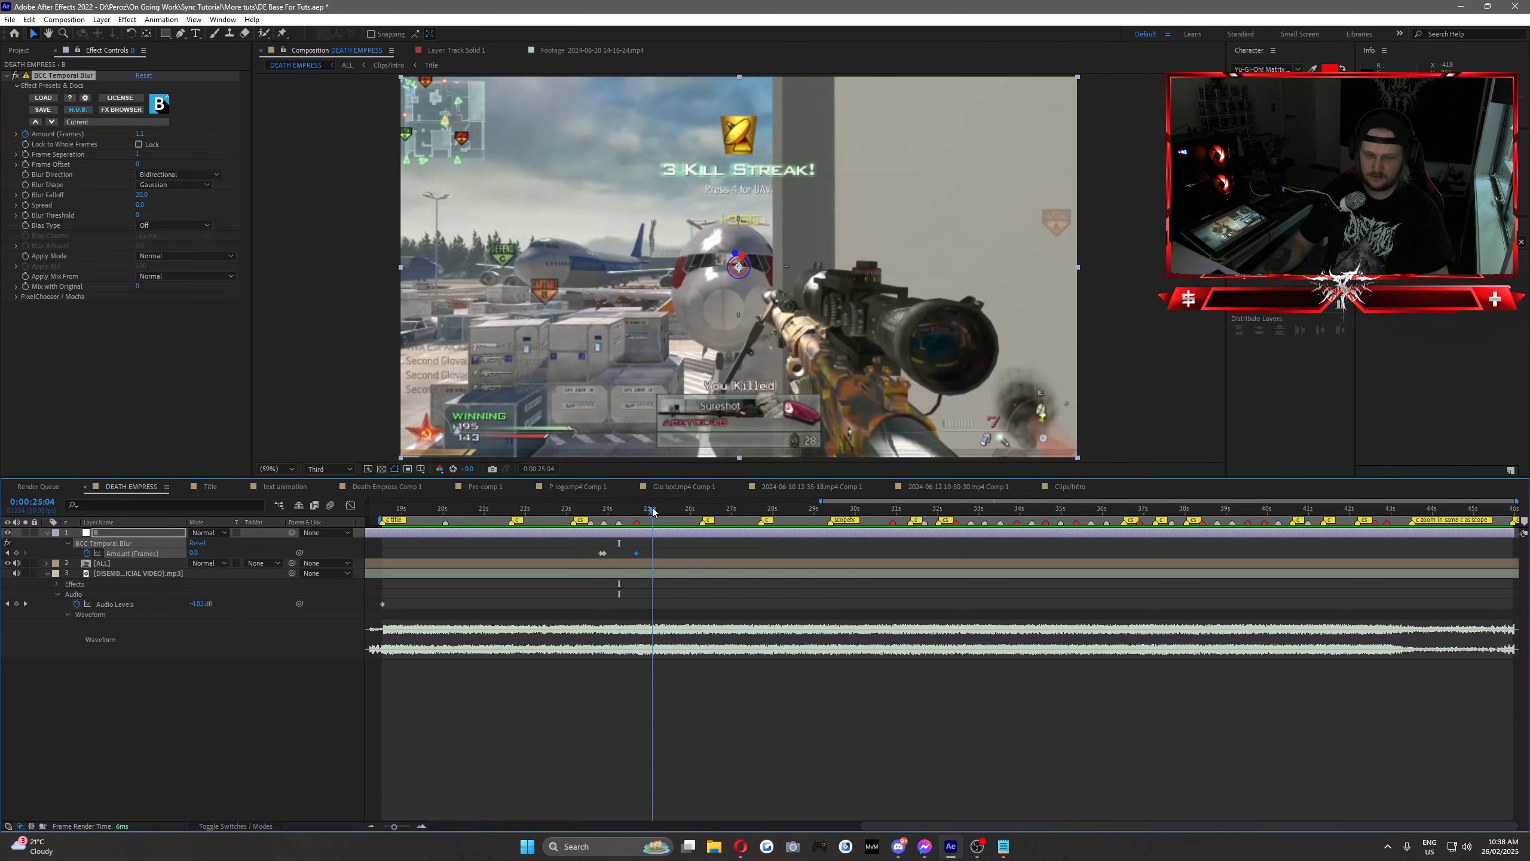
click(703, 509)
key(n)
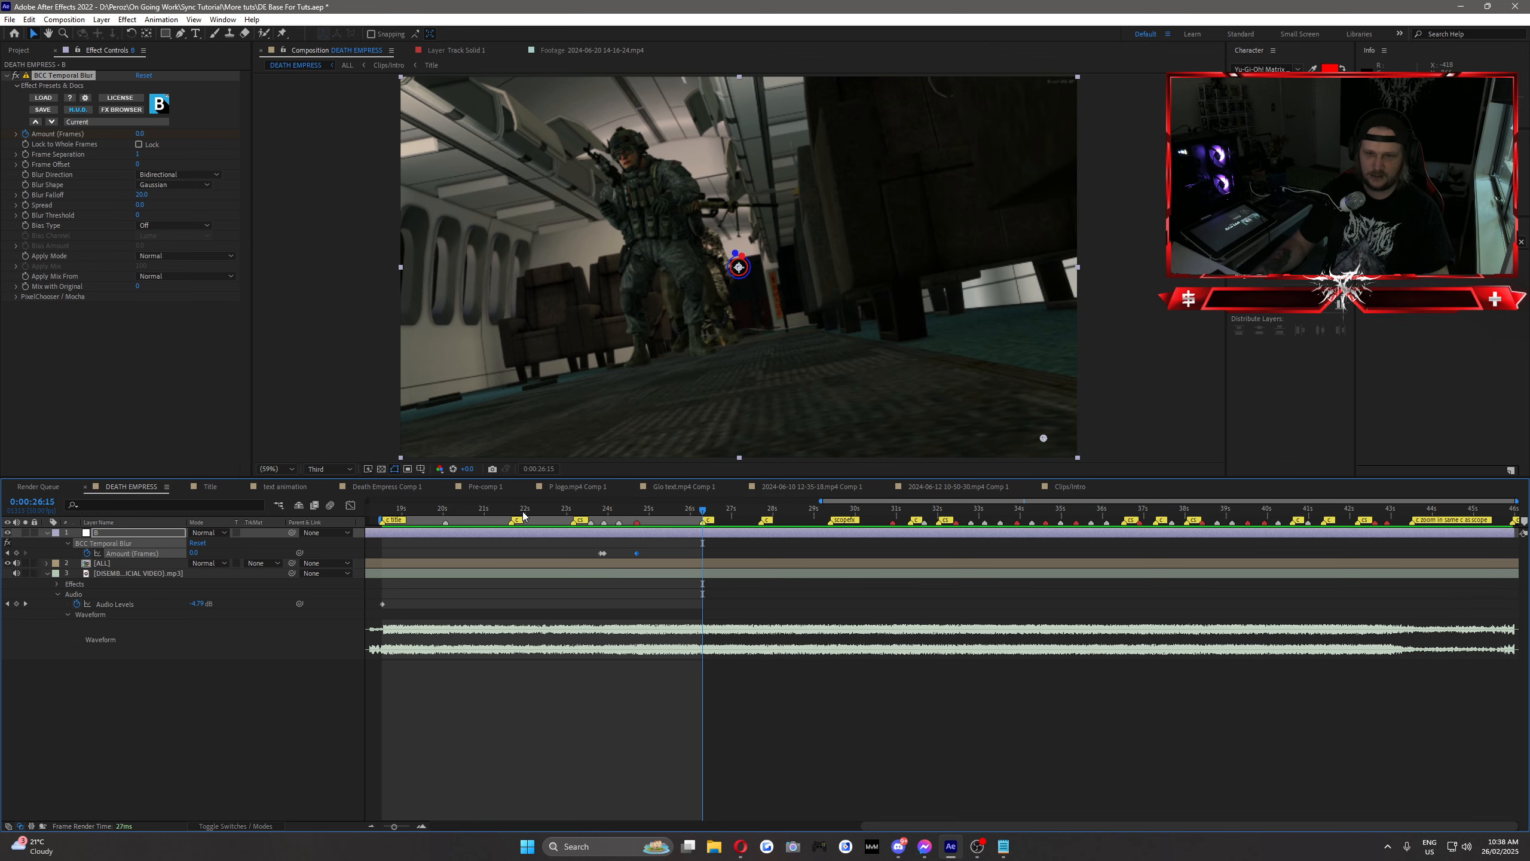
mouse_move(512, 511)
mouse_down()
mouse_move(536, 511)
mouse_move(512, 512)
mouse_up()
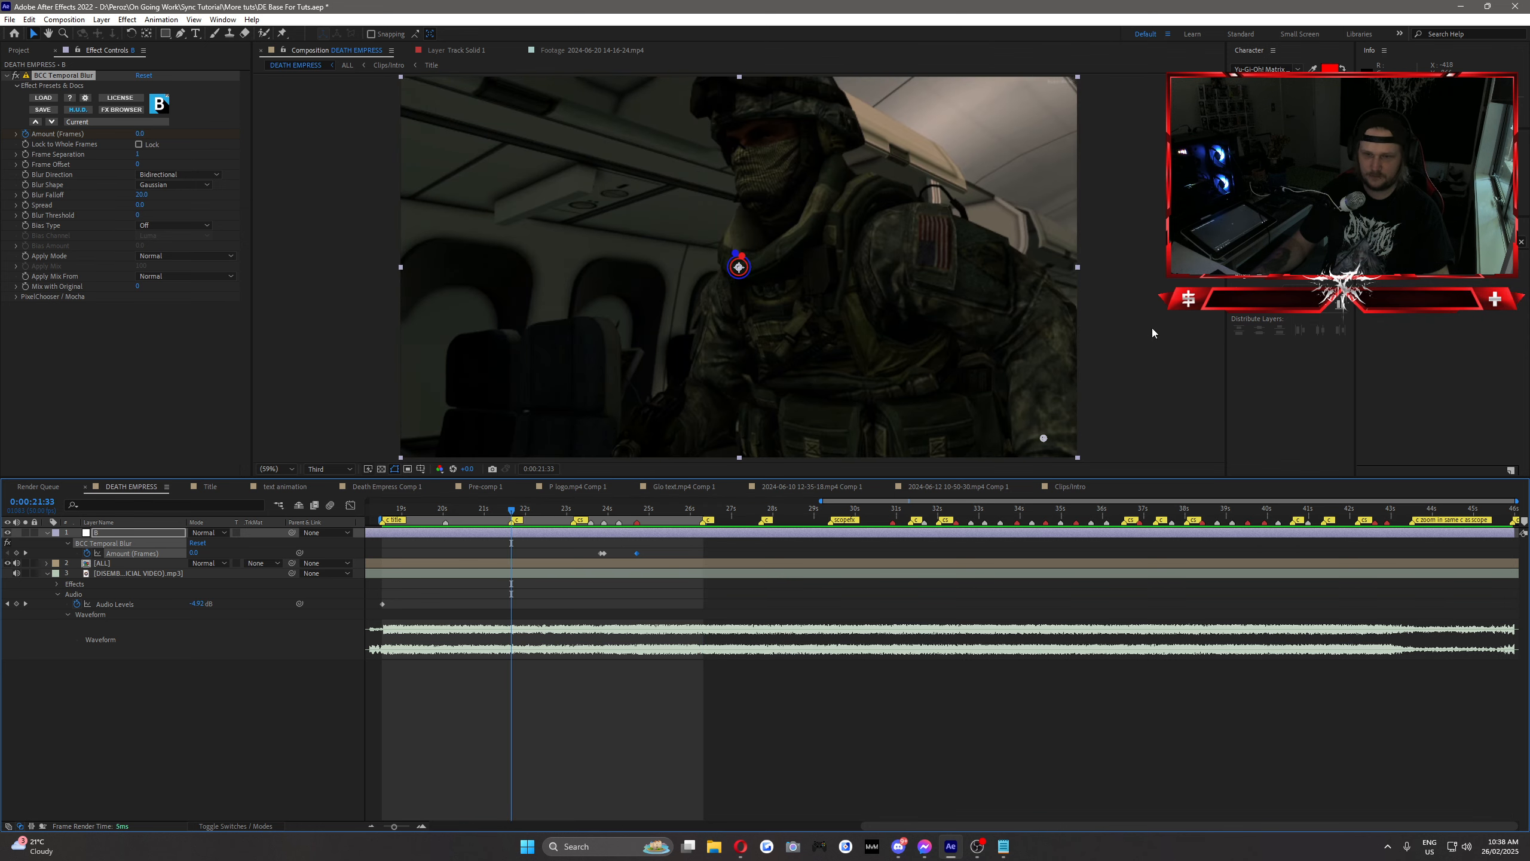
key(b)
key(space)
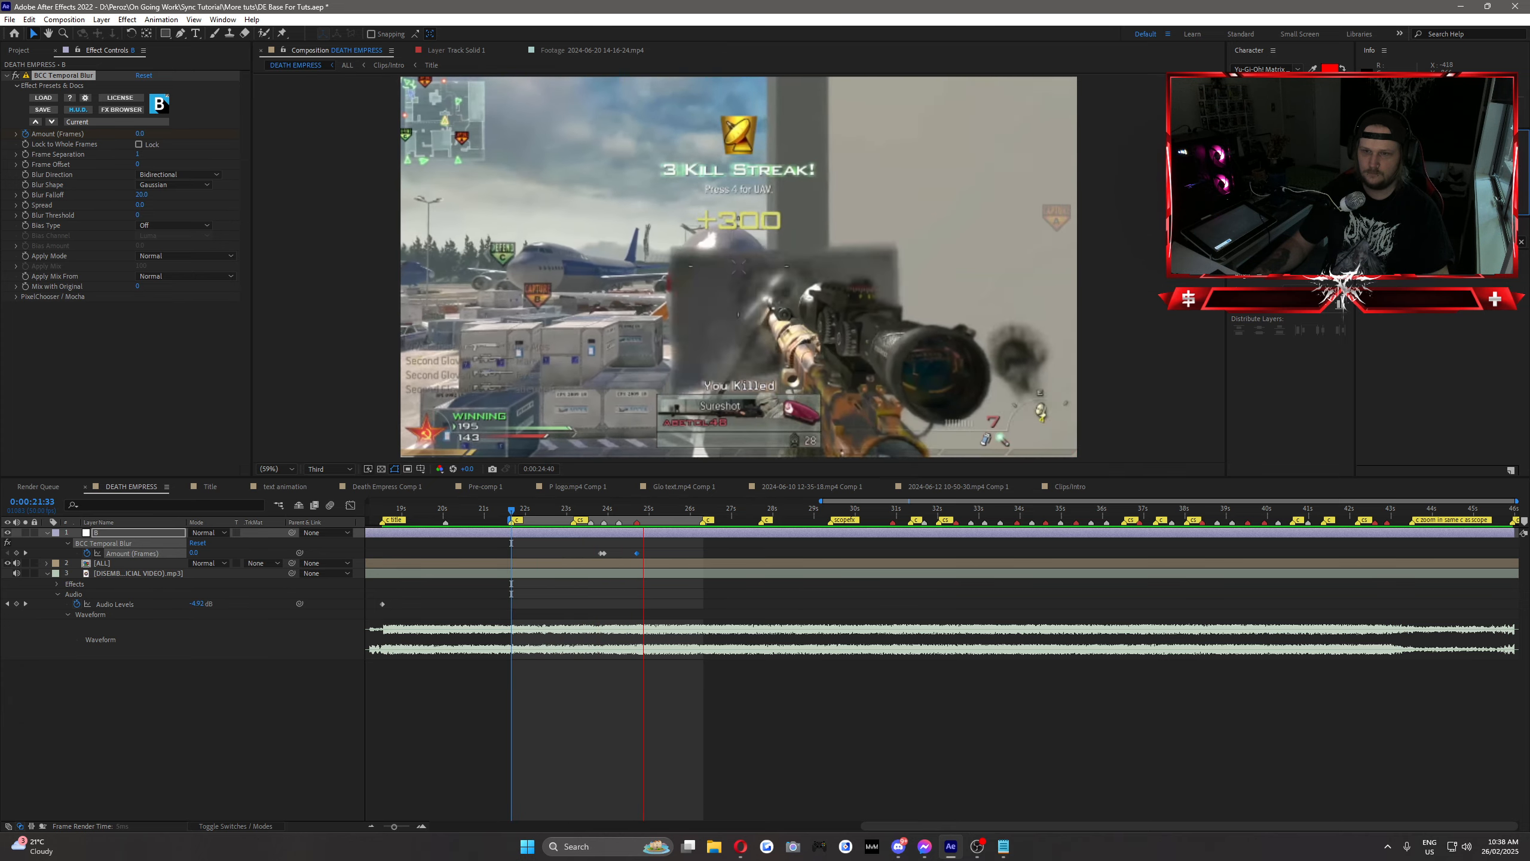
key(space)
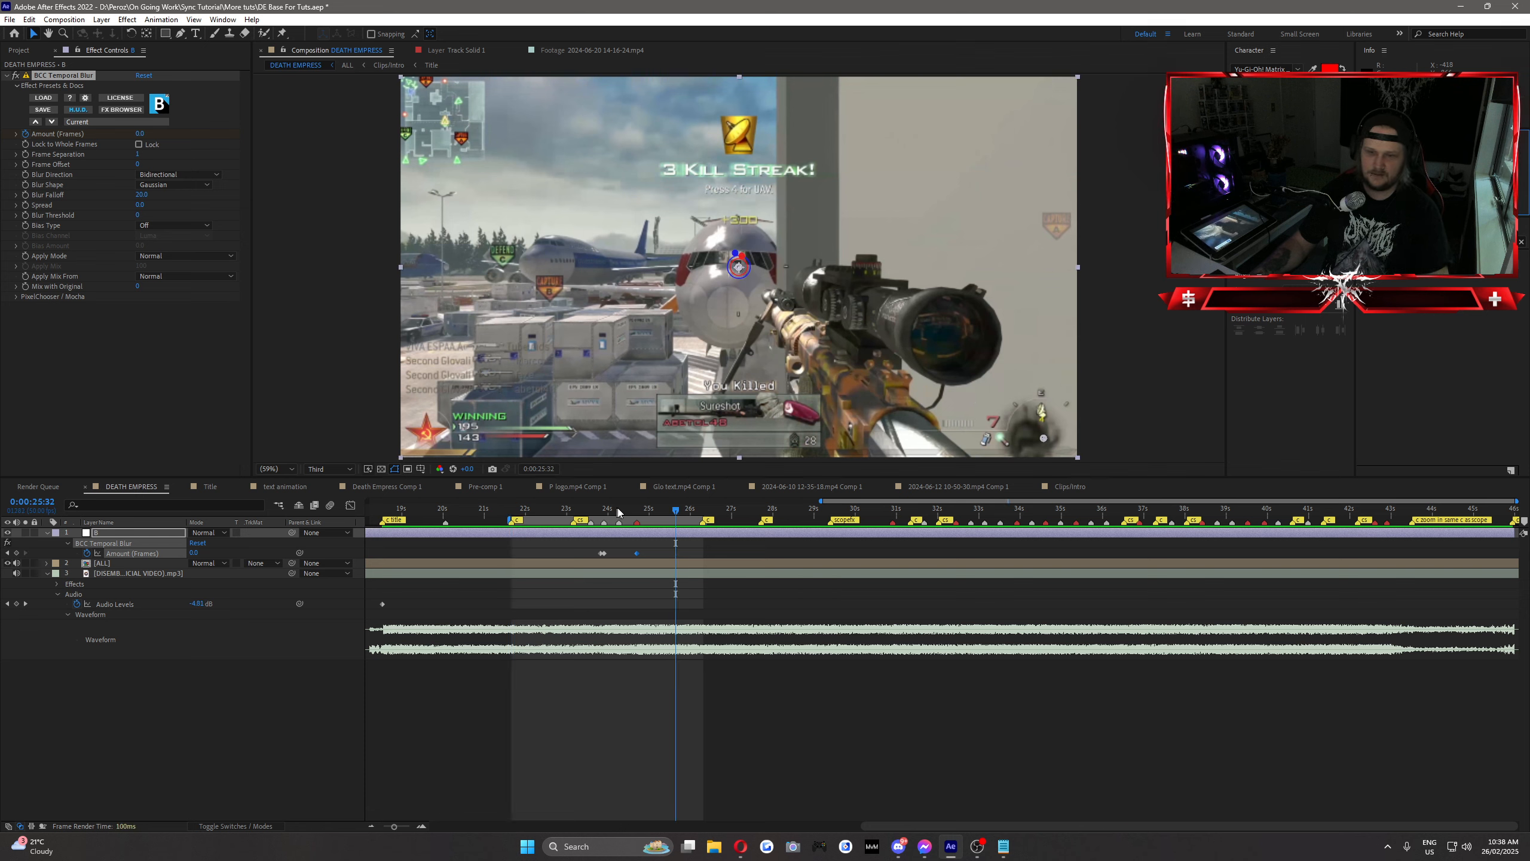
Step: Add a Temporal Blur Amount (Frames) keyframe of 2 at 0:00:24:19 and scrub back to check the blur
drag(617, 507, 623, 507)
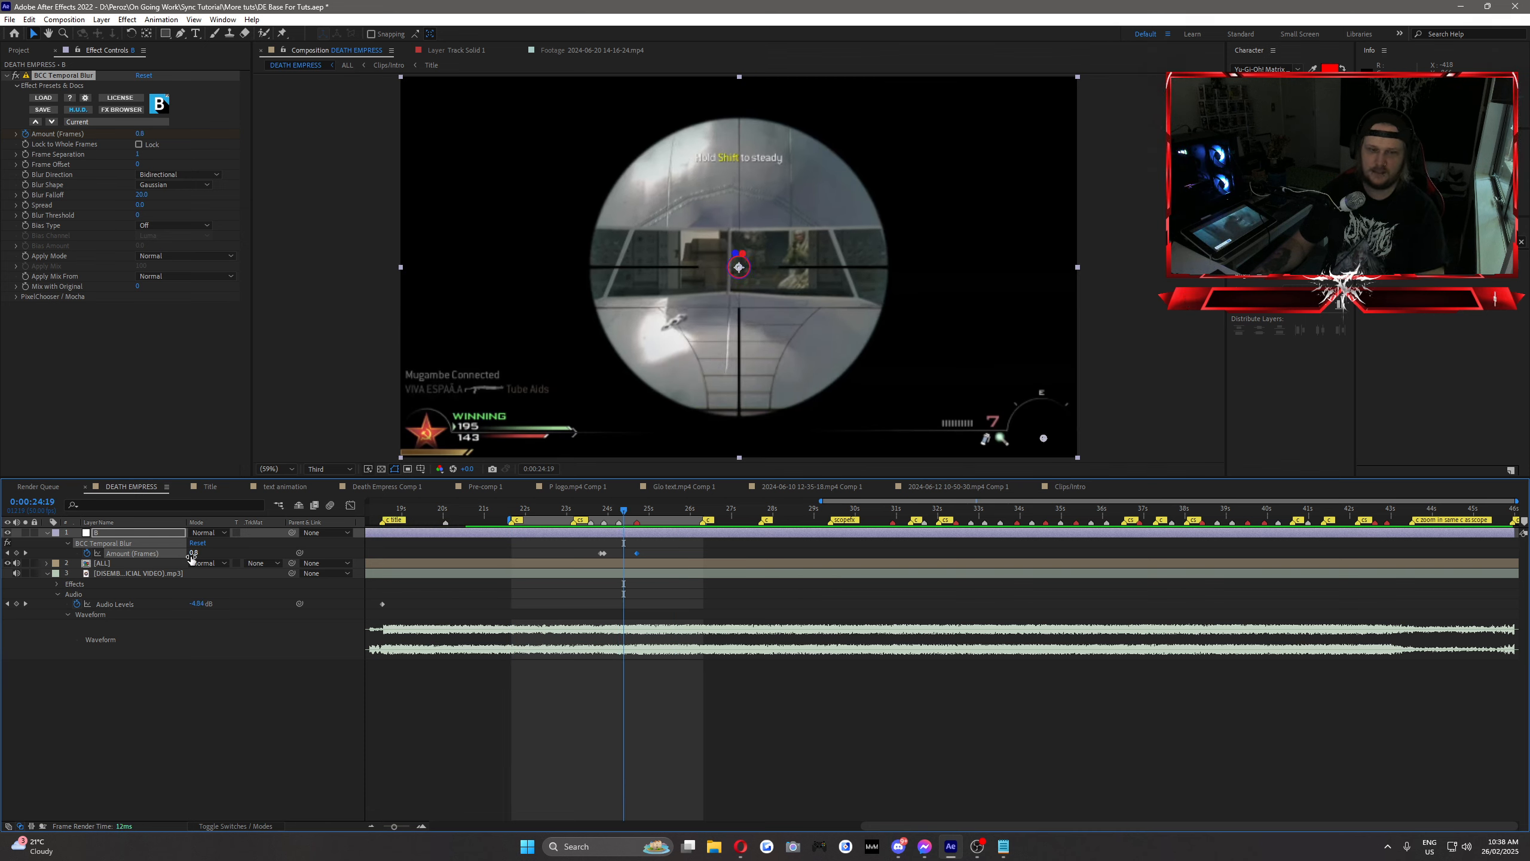
text(2)
key(Return)
mouse_move(620, 509)
mouse_down()
mouse_move(584, 509)
mouse_move(660, 529)
mouse_move(590, 534)
mouse_move(620, 539)
mouse_up()
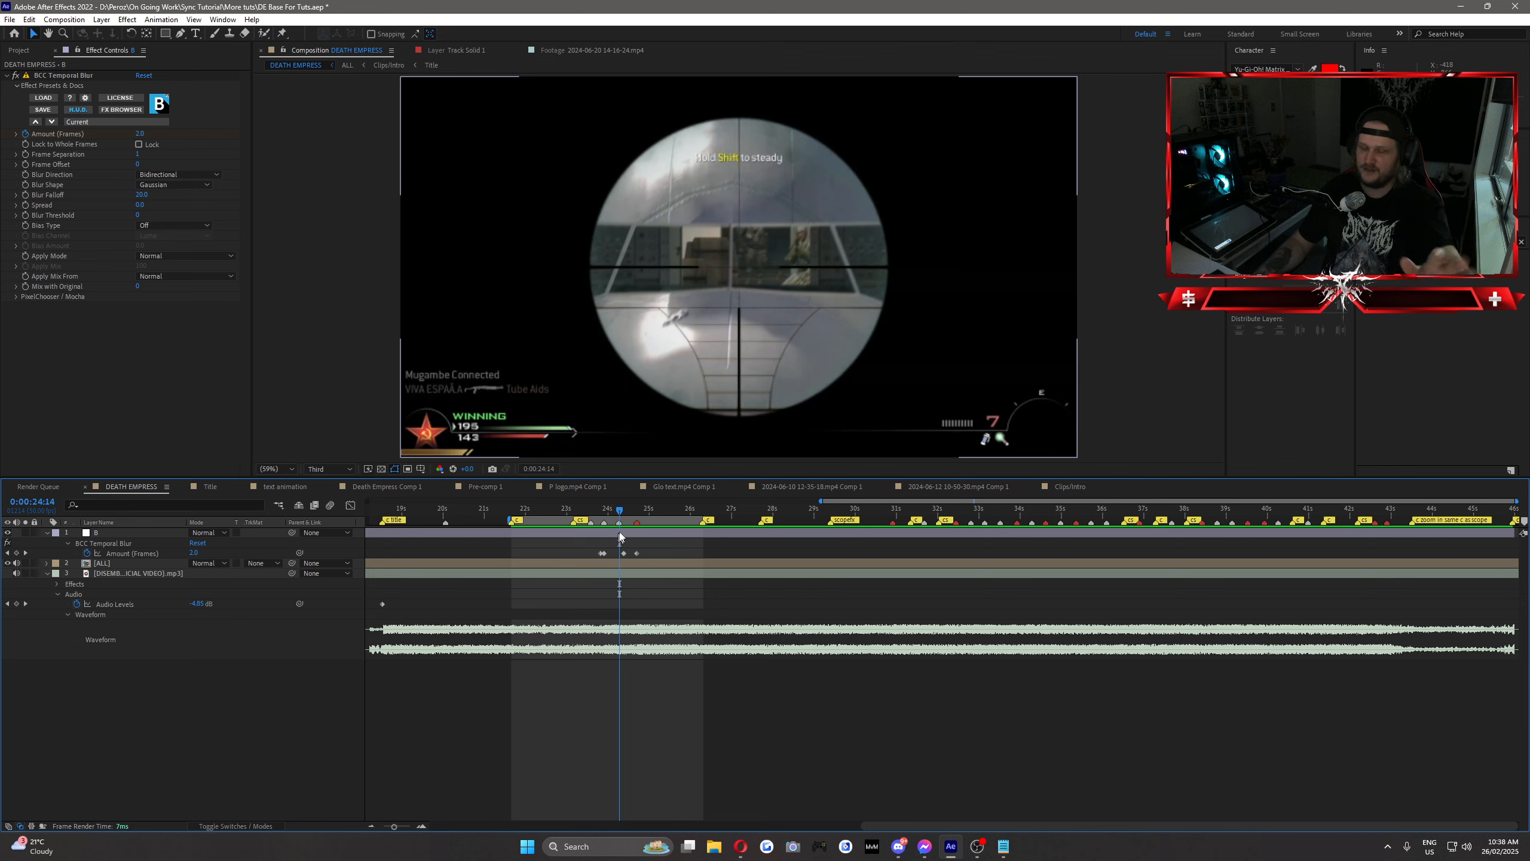
Step: Preview and scrub through the blurred section and move the work area start to 0:00:23:07
click(544, 511)
key(space)
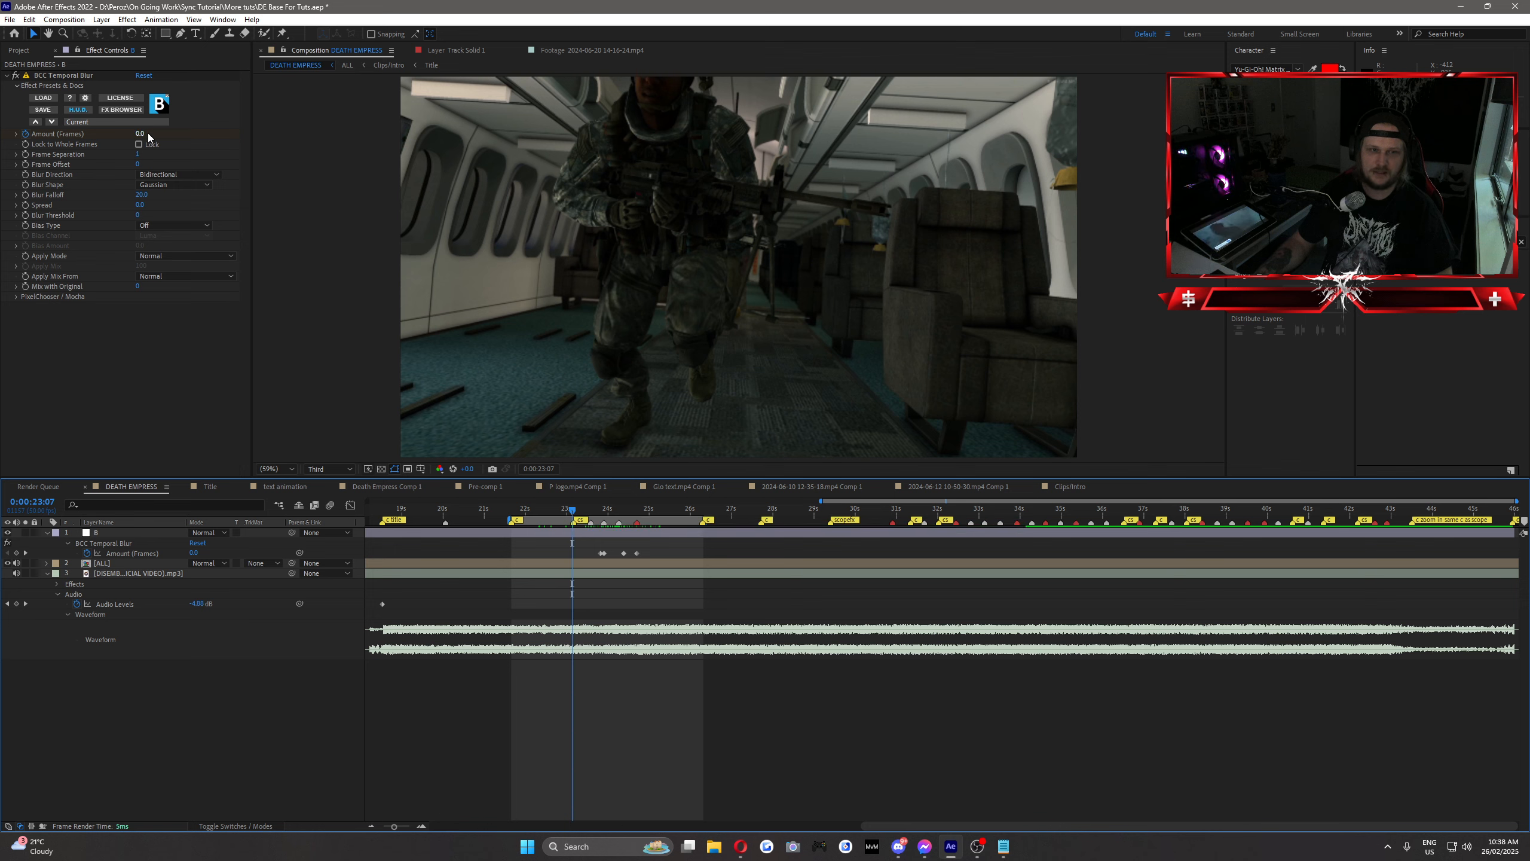
drag(601, 515, 654, 522)
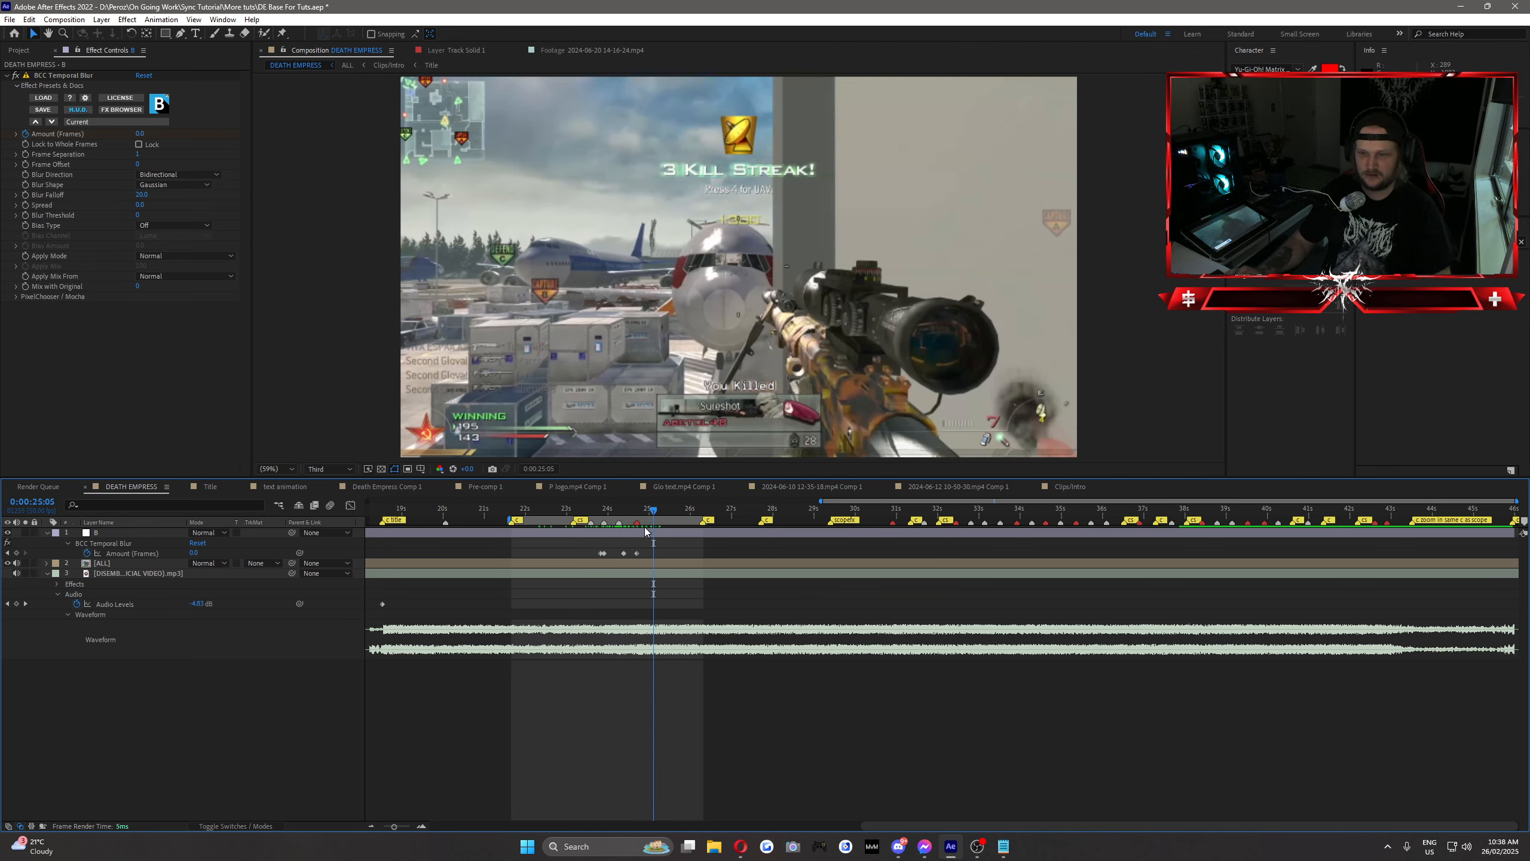
mouse_move(628, 512)
mouse_down()
mouse_move(595, 515)
mouse_move(656, 532)
mouse_up()
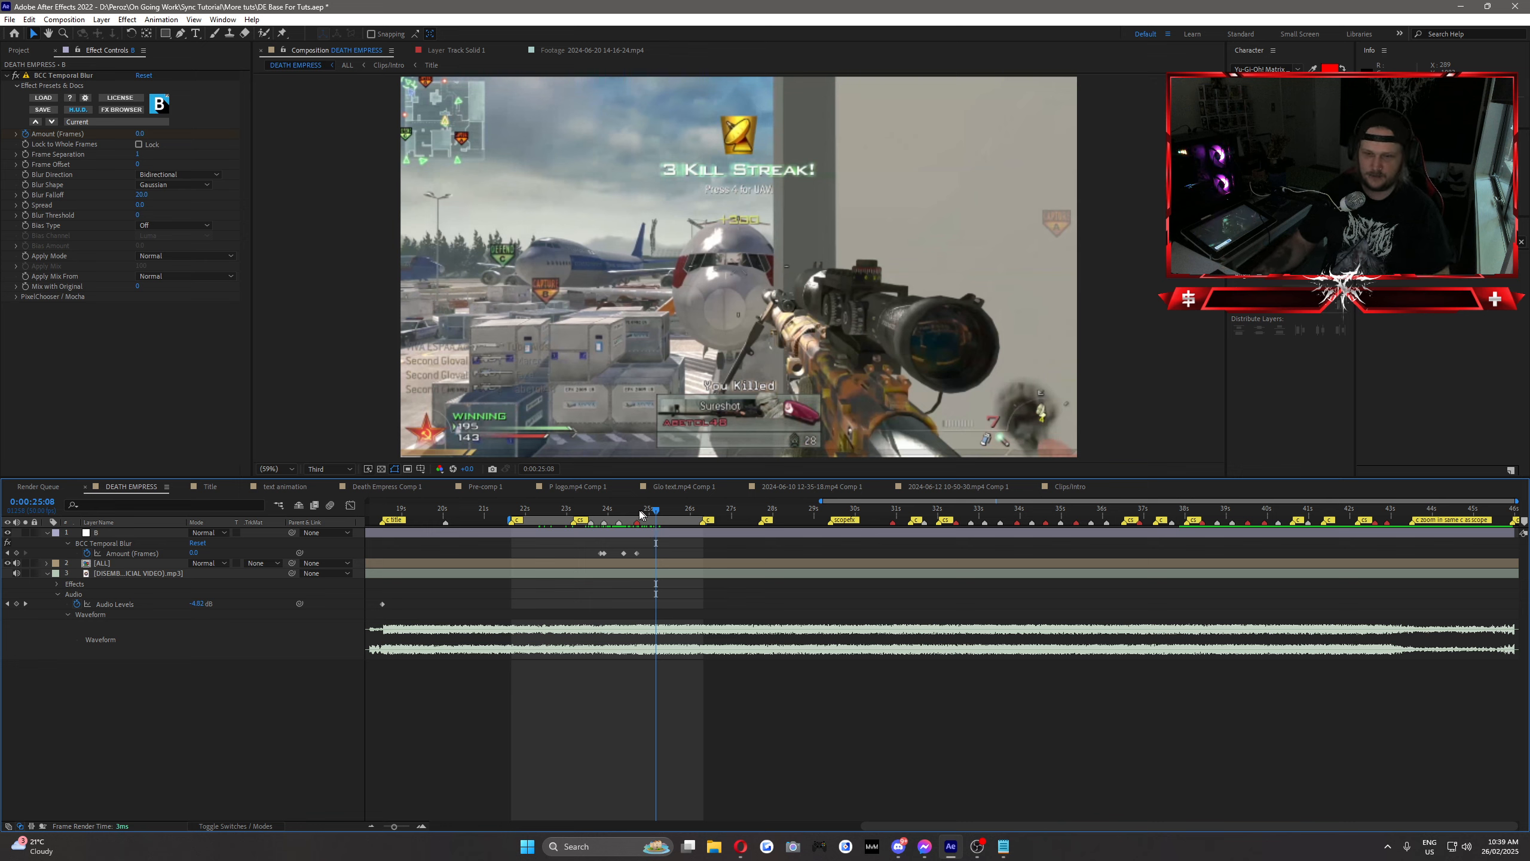
drag(640, 513, 605, 515)
key(b)
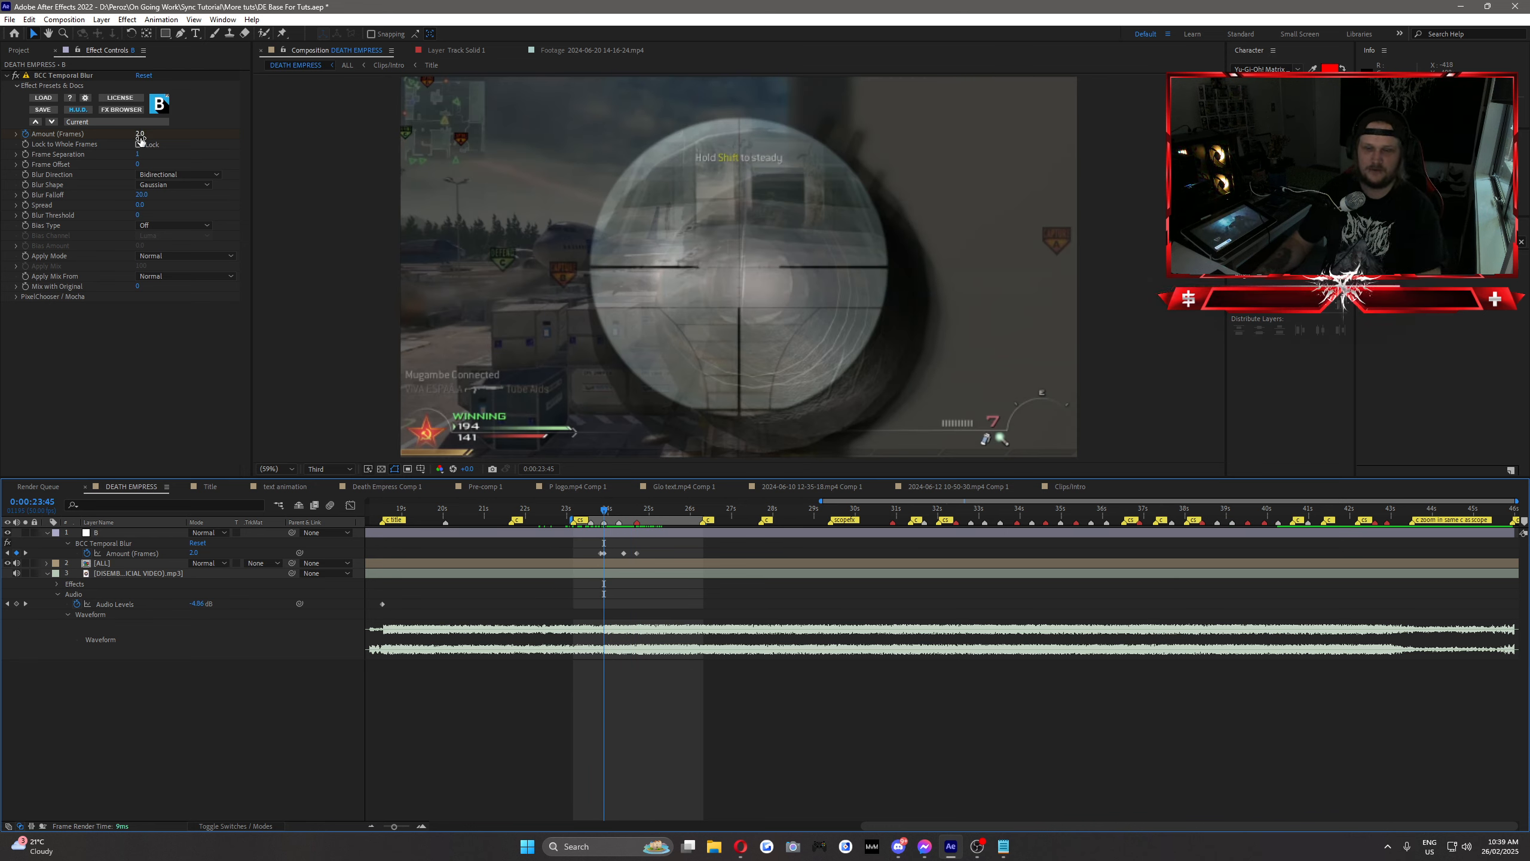
Step: Set the Temporal Blur Amount (Frames) to 5 at 0:00:23:45 and scrub through the scope section
click(139, 133)
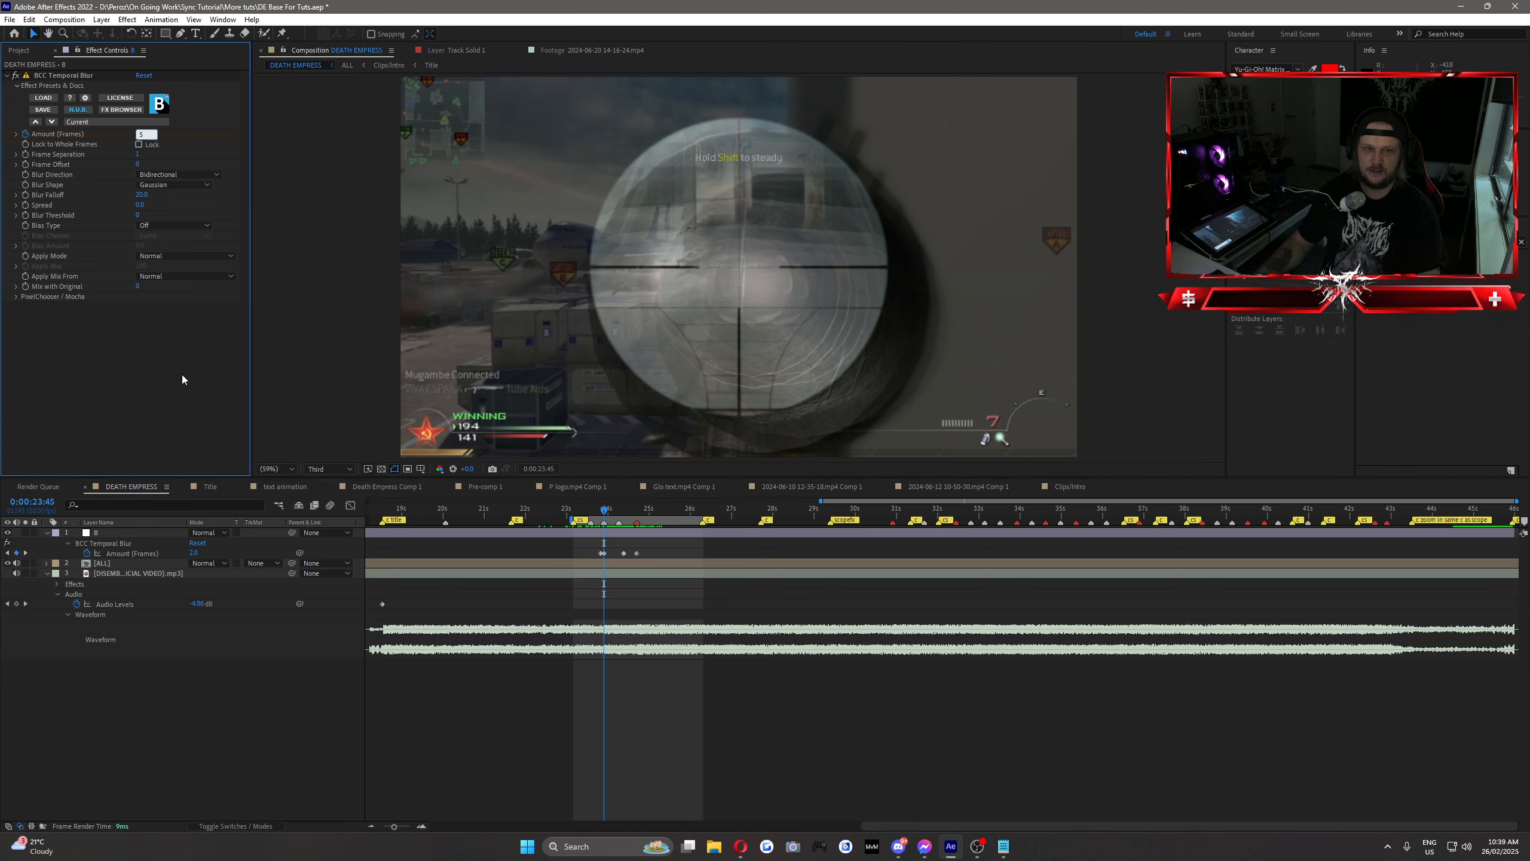
text(5)
key(Return)
mouse_move(607, 508)
mouse_down()
mouse_move(642, 518)
mouse_move(597, 522)
mouse_move(622, 525)
mouse_up()
Step: Delete the BCC Temporal Blur effect from adjustment layer B
click(65, 83)
click(65, 85)
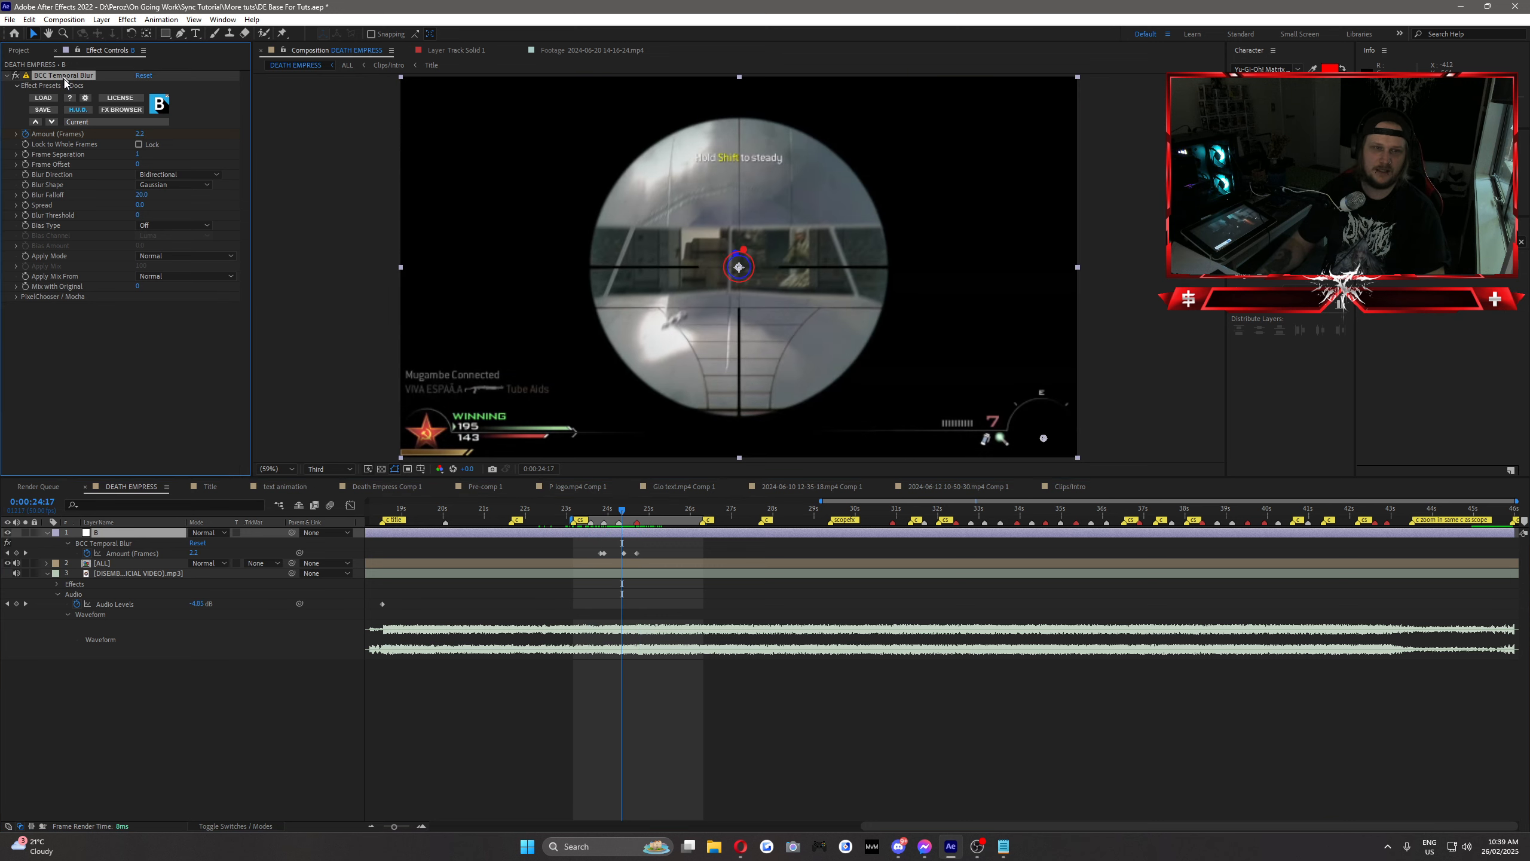
key(Delete)
Step: Find the Camera Lens Blur effect, apply it to adjustment layer B, and set its Blur Radius to 15
click(1440, 241)
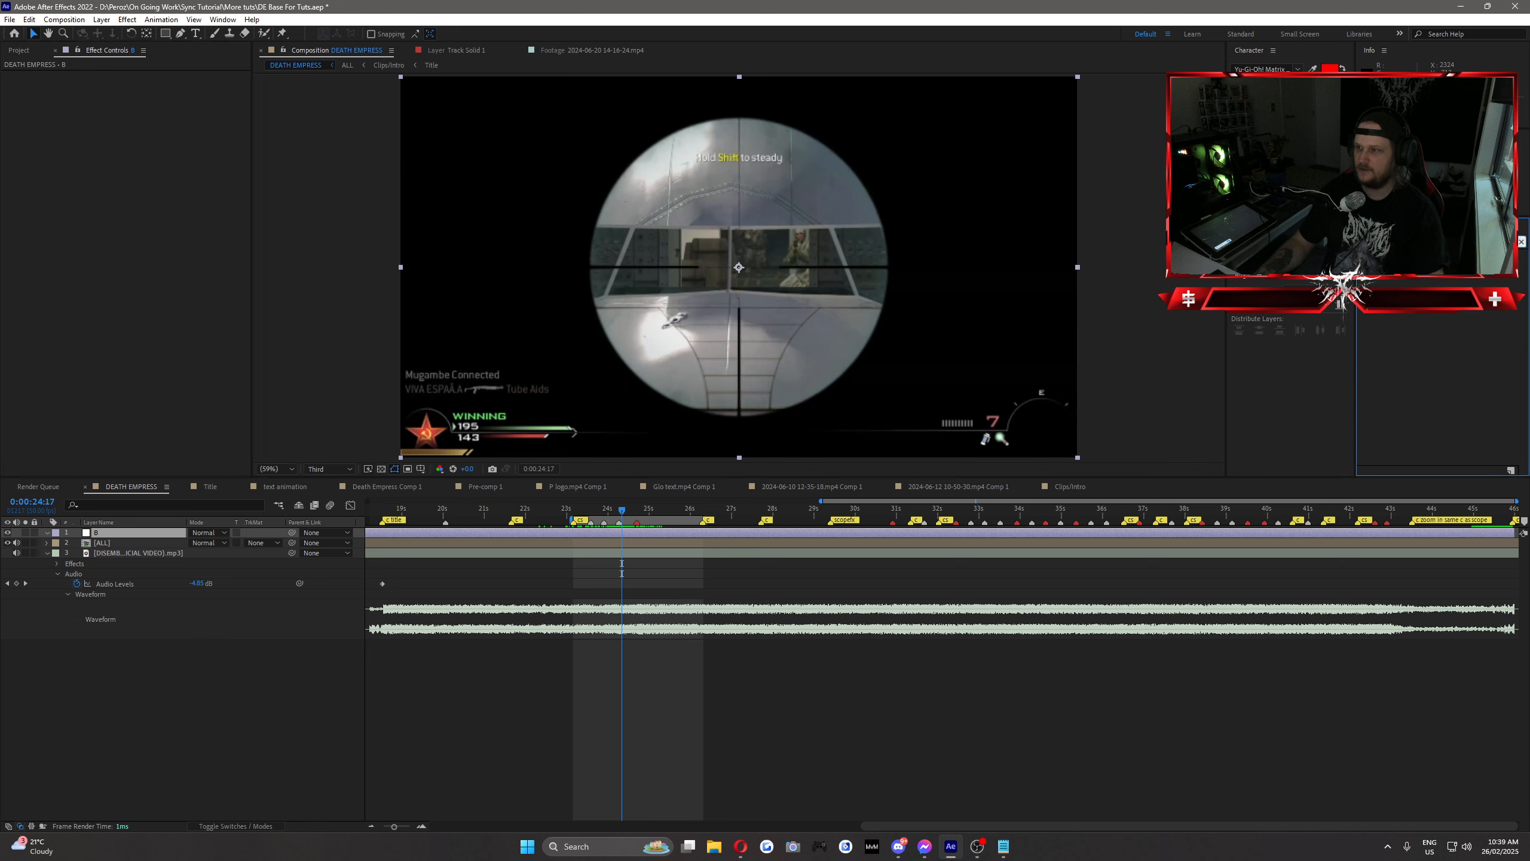
key(BackSpace)
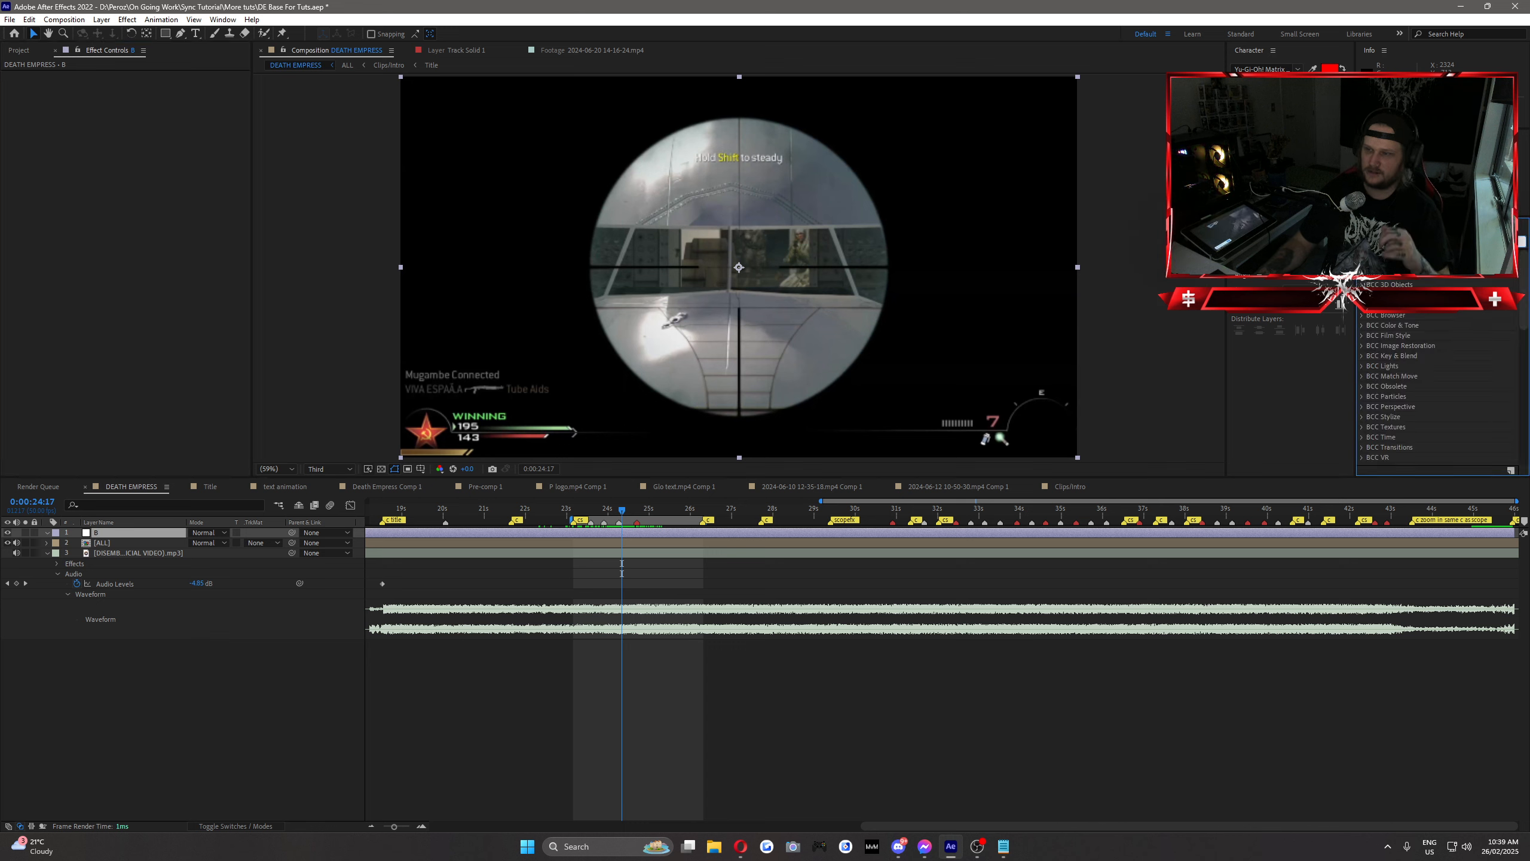
text(cam)
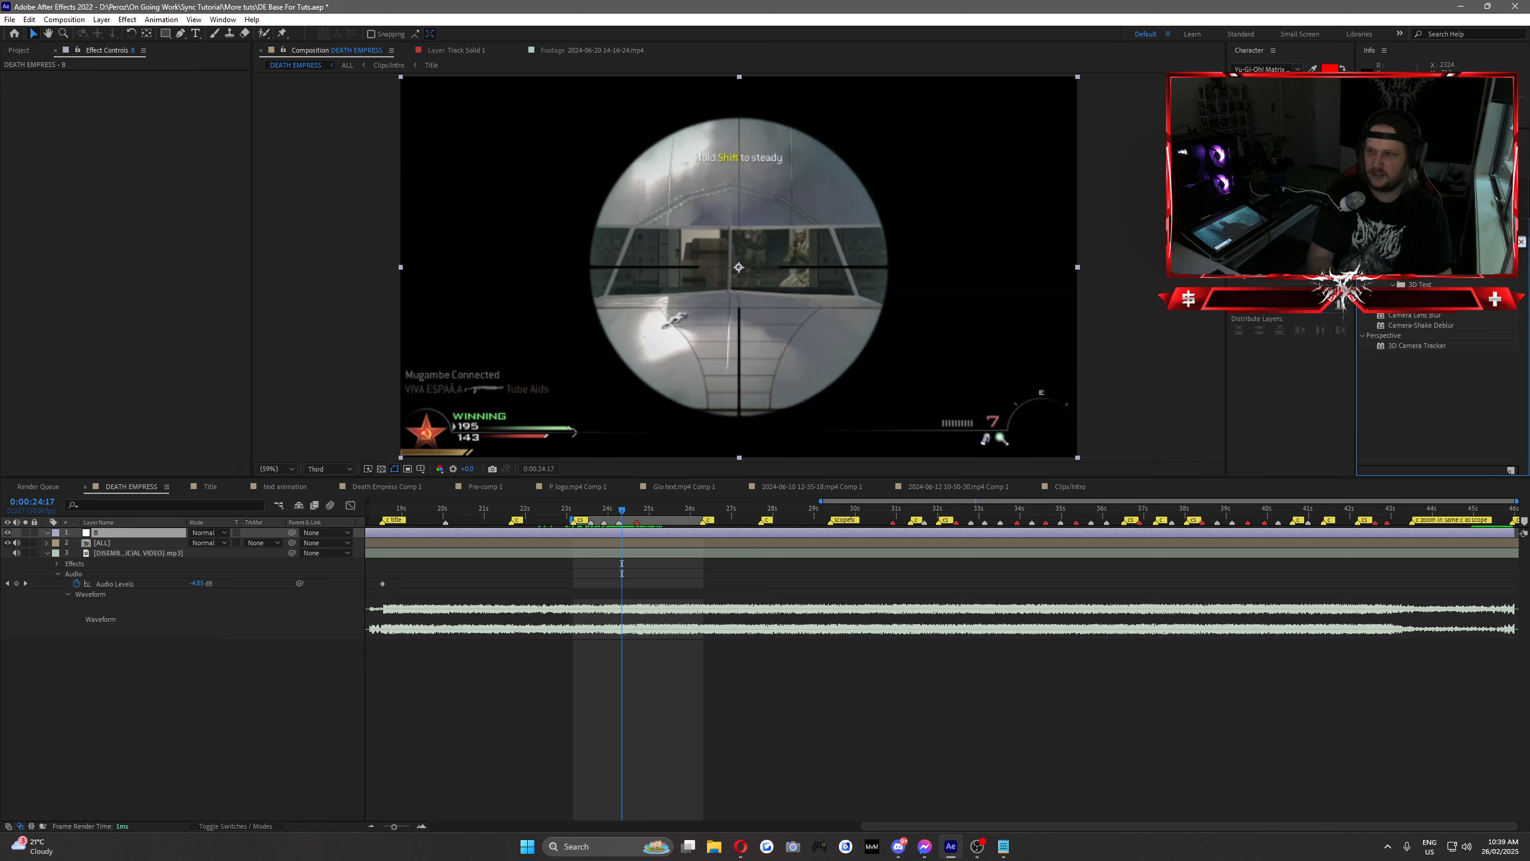
drag(1414, 318, 629, 533)
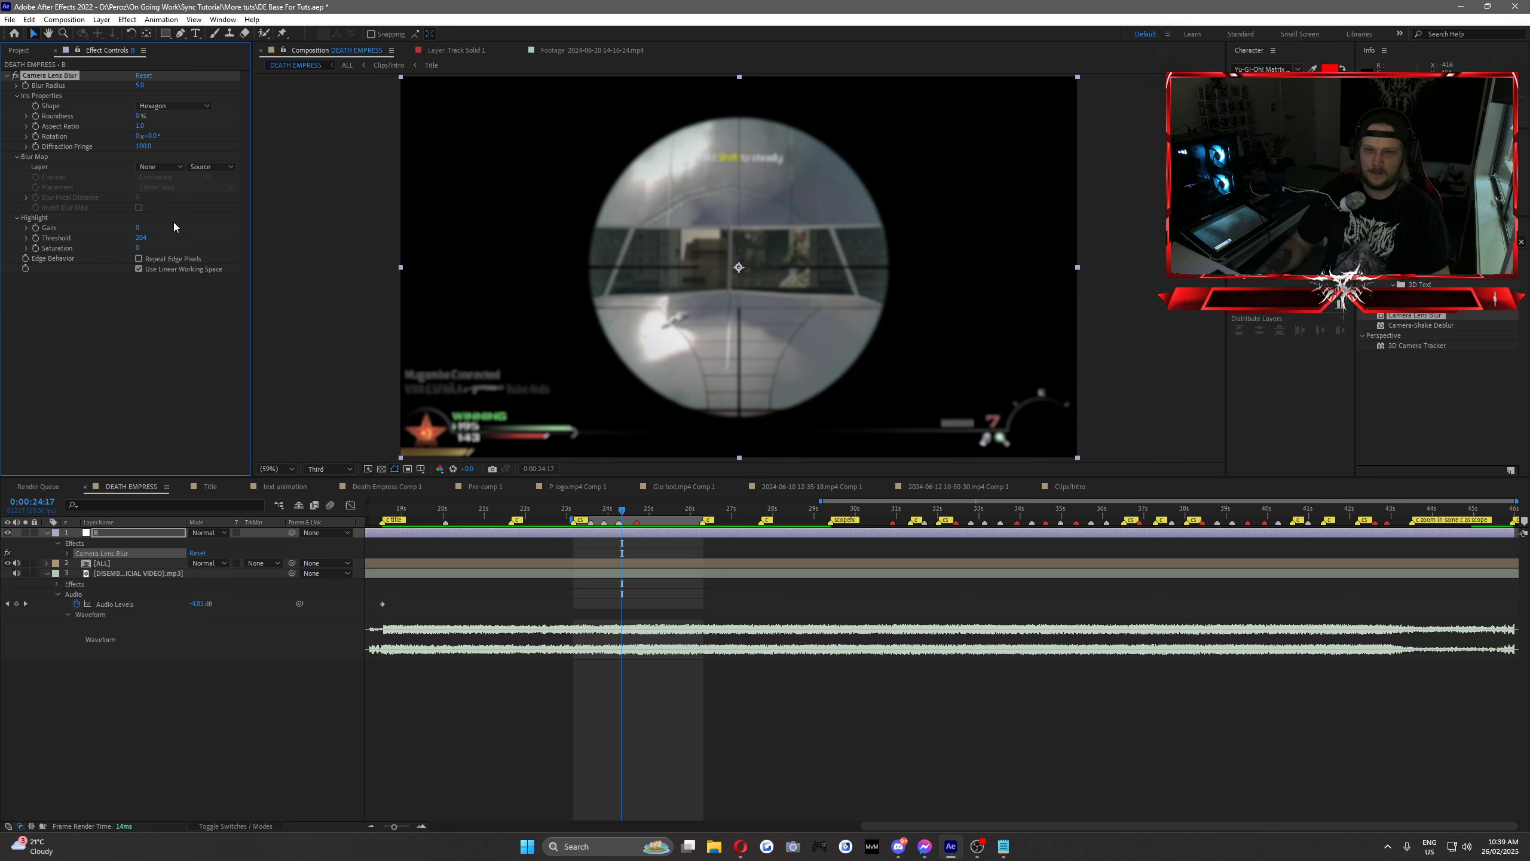
click(141, 85)
text(15)
key(Return)
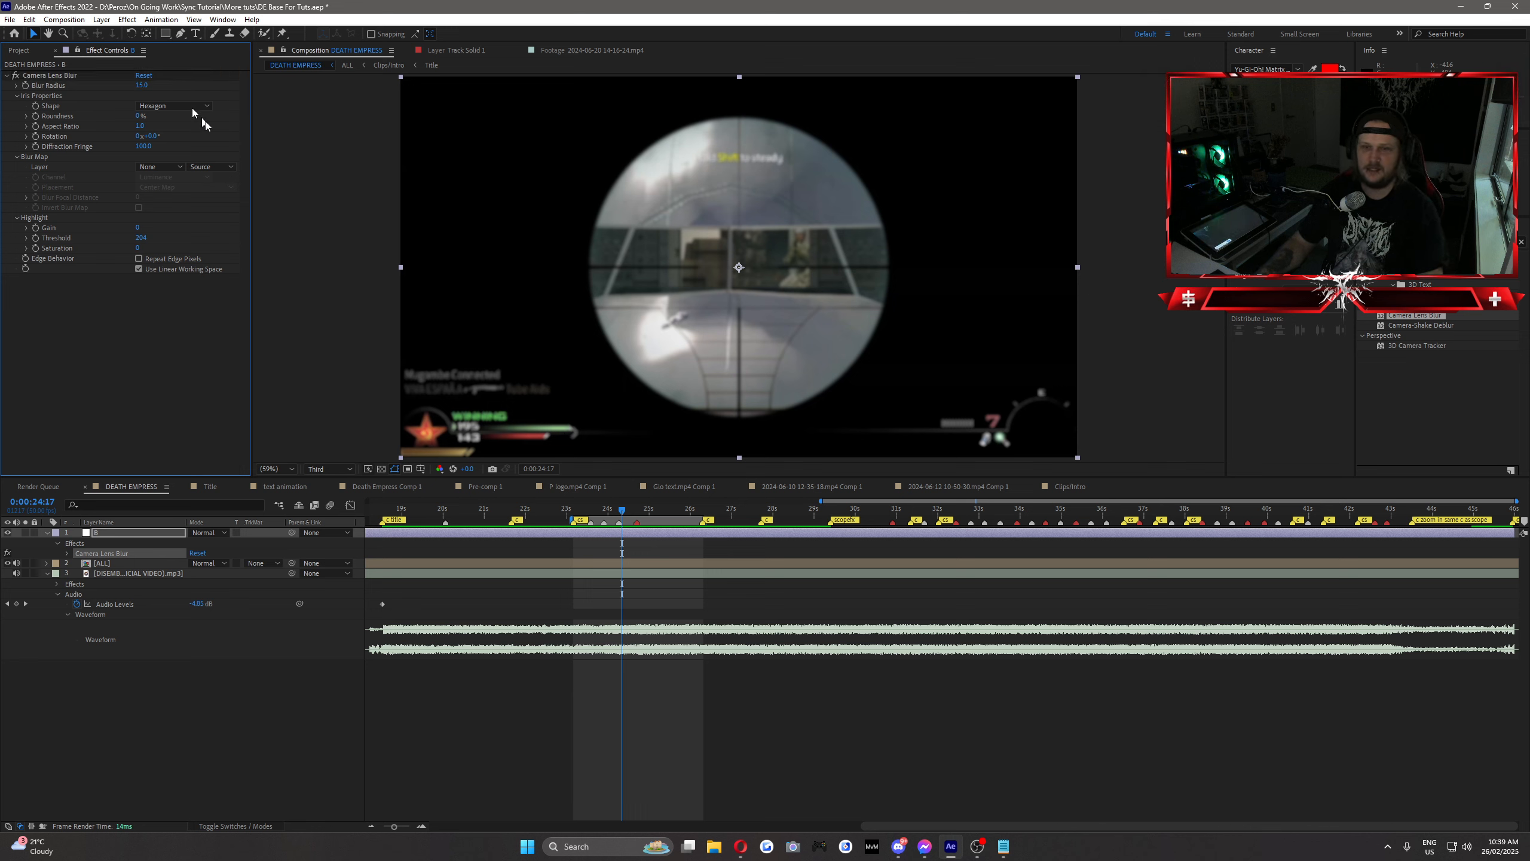
Step: At 0:00:23:42, set the Camera Lens Blur's Blur Radius to 0 and turn on its keyframing
mouse_move(620, 513)
mouse_down()
mouse_move(592, 512)
mouse_move(607, 532)
mouse_up()
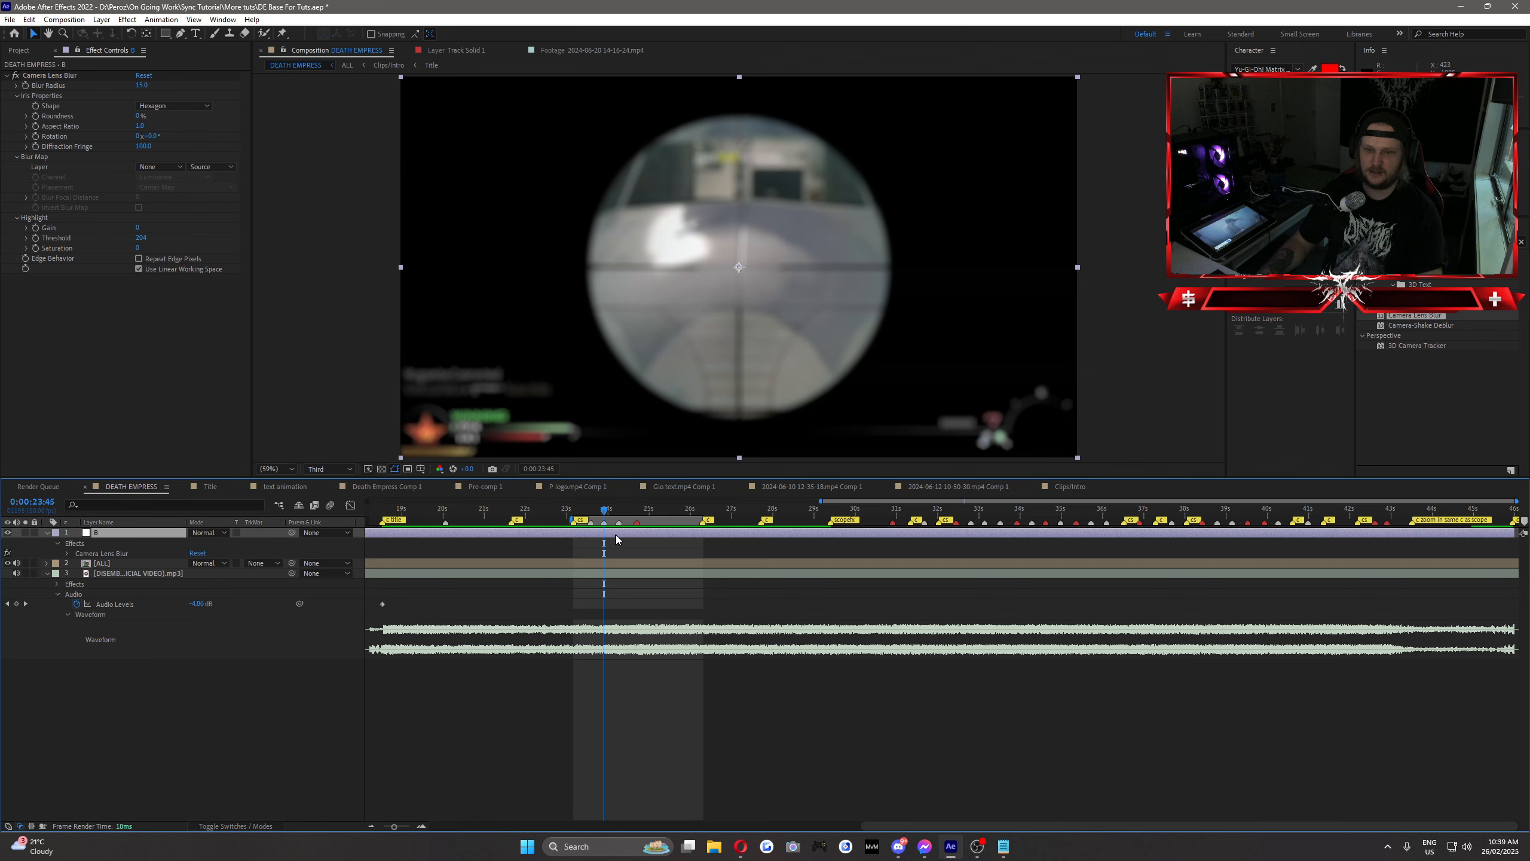
key(Page_Up)
key(Page_Up)
key(Page_Up)
click(142, 86)
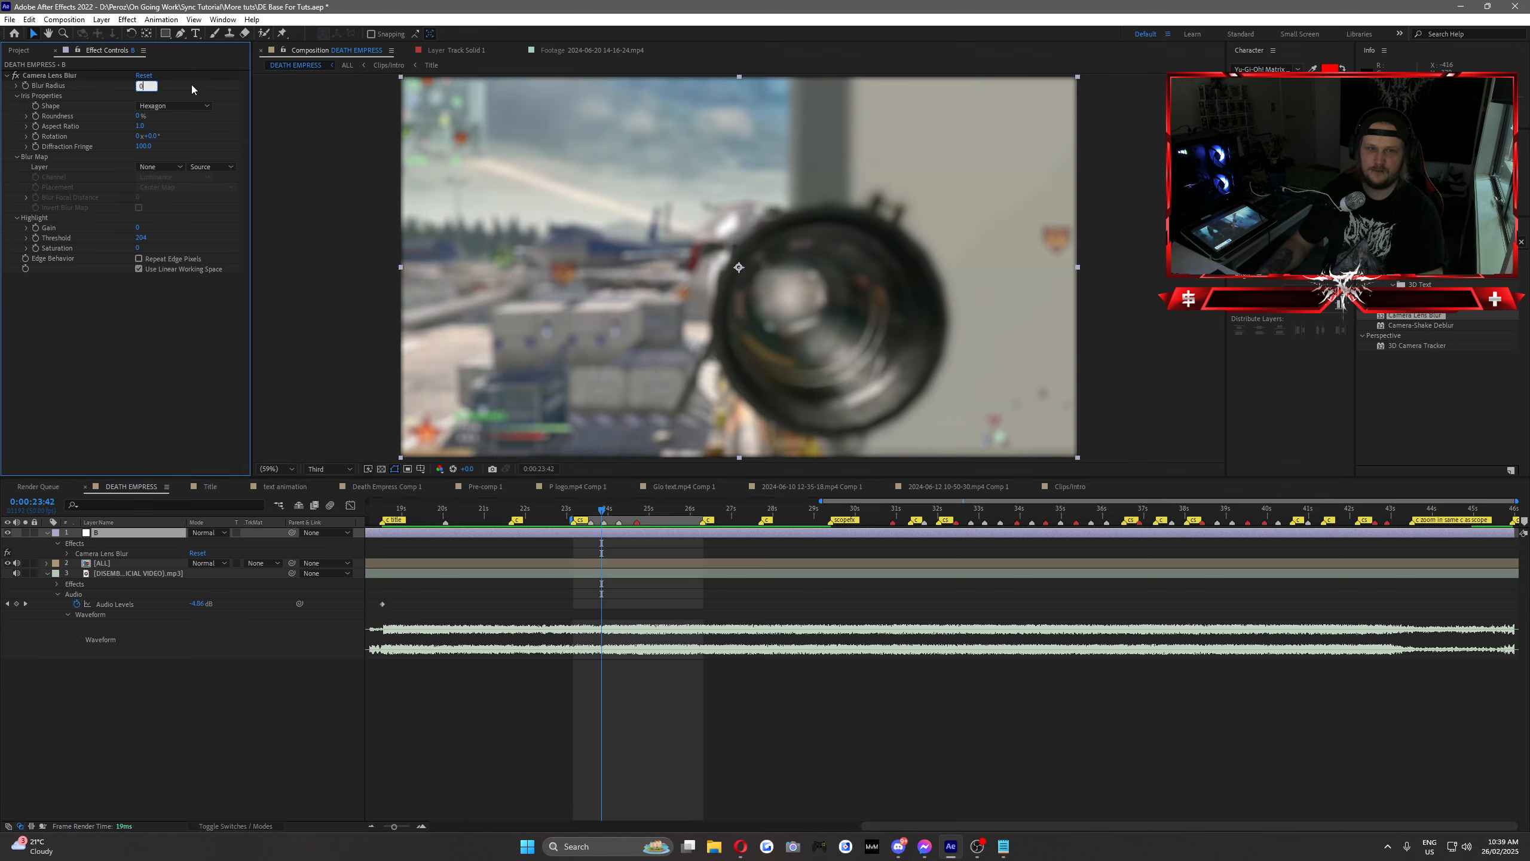
text(0)
key(Return)
click(24, 85)
Step: Keyframe the Blur Radius at 15 three frames further on, at 0:00:23:45
key(Page_Down)
key(Page_Down)
key(Page_Down)
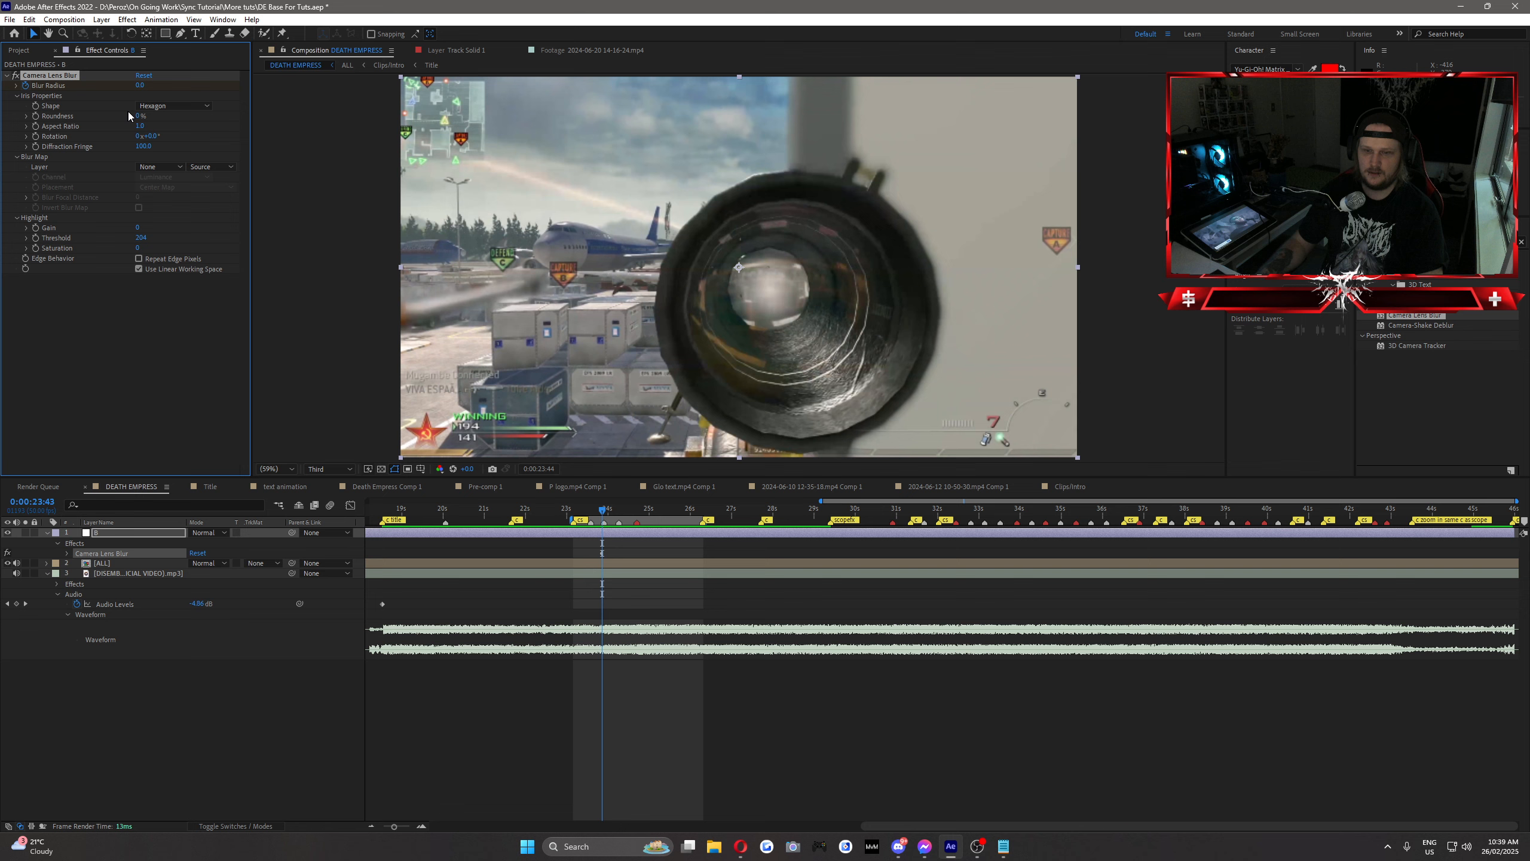
click(139, 85)
text(15)
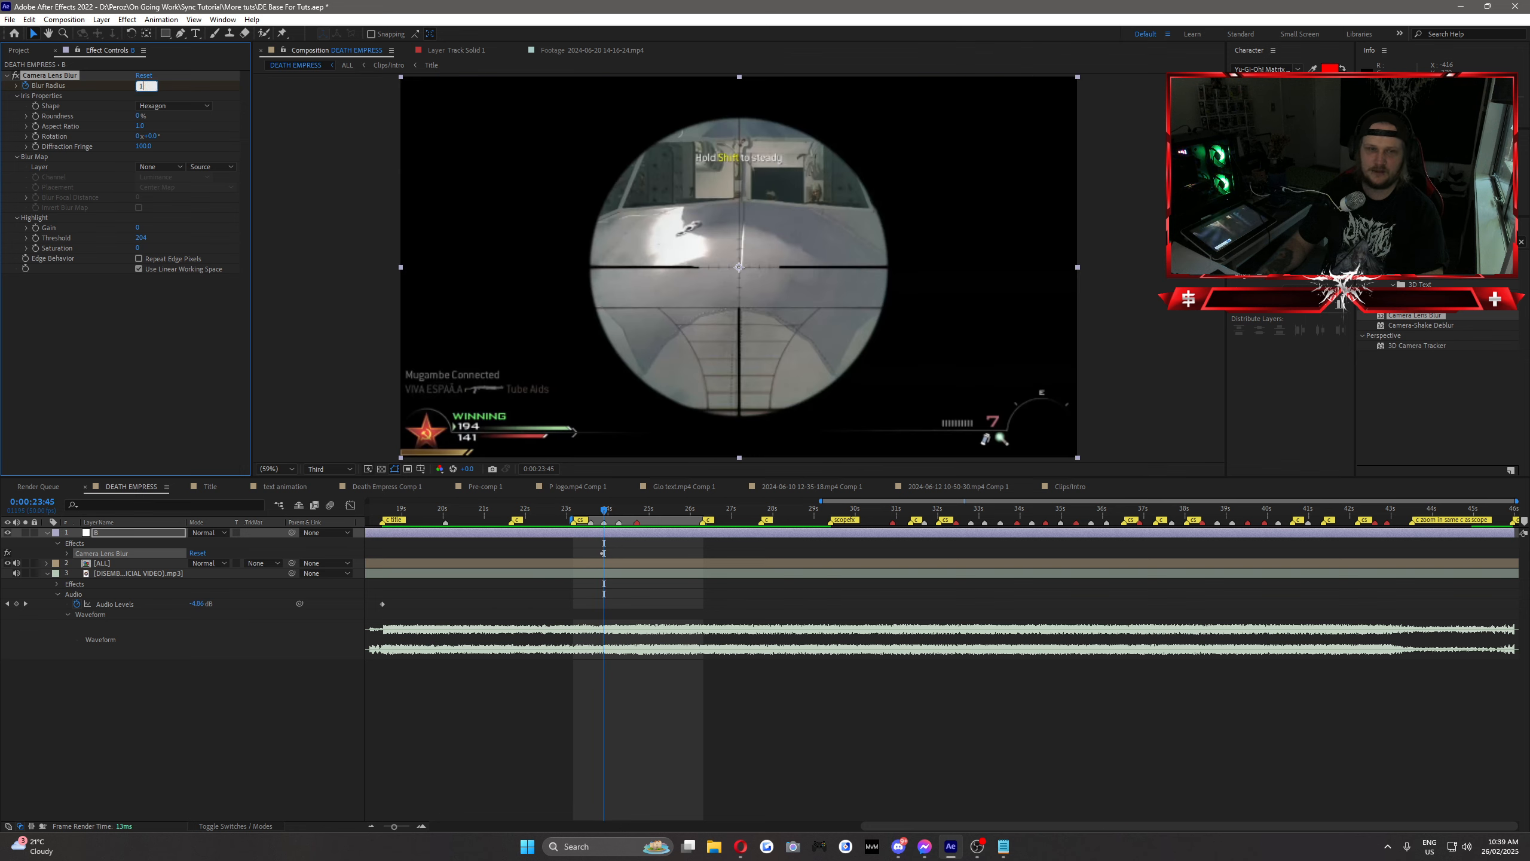
key(Return)
Step: Keyframe the Blur Radius at 0 at 0:00:24:20 and enable Repeat Edge Pixels for the Camera Lens Blur
click(623, 517)
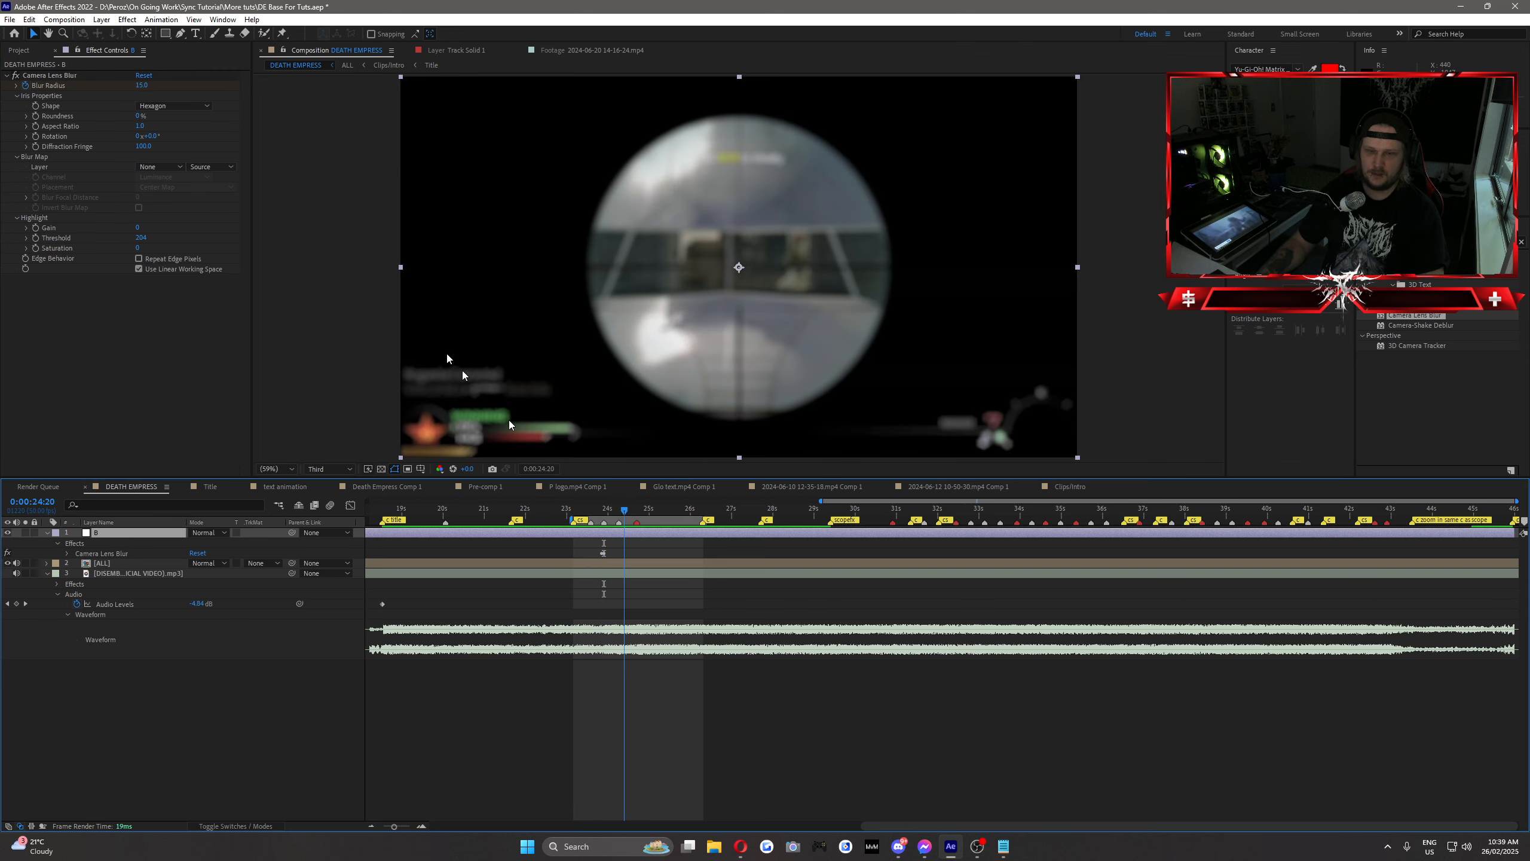
click(144, 84)
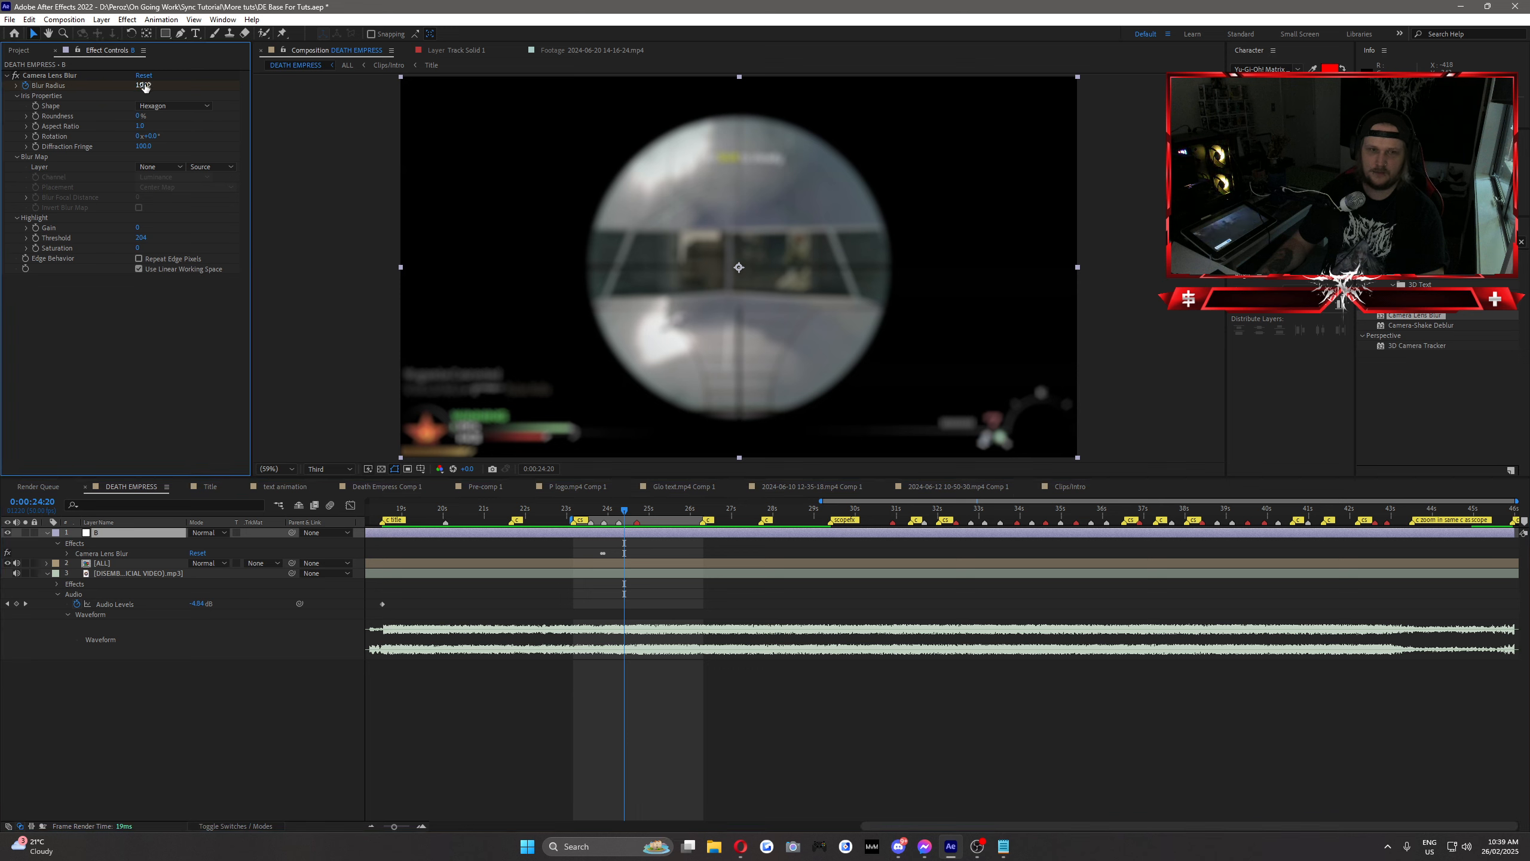
click(139, 259)
click(154, 341)
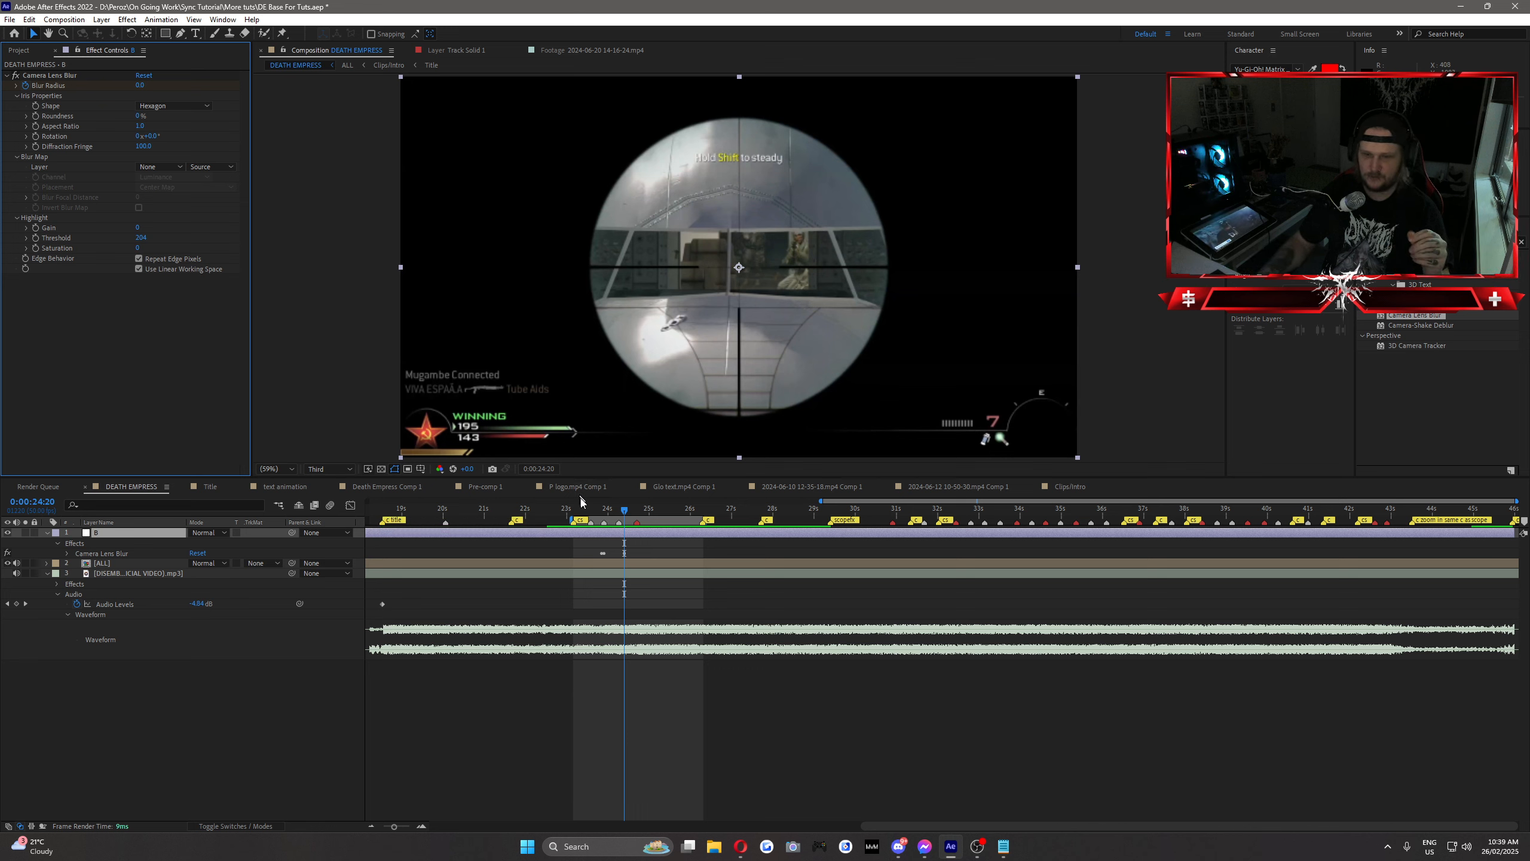
Step: Preview the keyframed lens blur from 0:00:23:09 and scrub through the scope section up to the kill
mouse_move(593, 518)
mouse_down()
mouse_move(638, 523)
mouse_move(573, 525)
mouse_up()
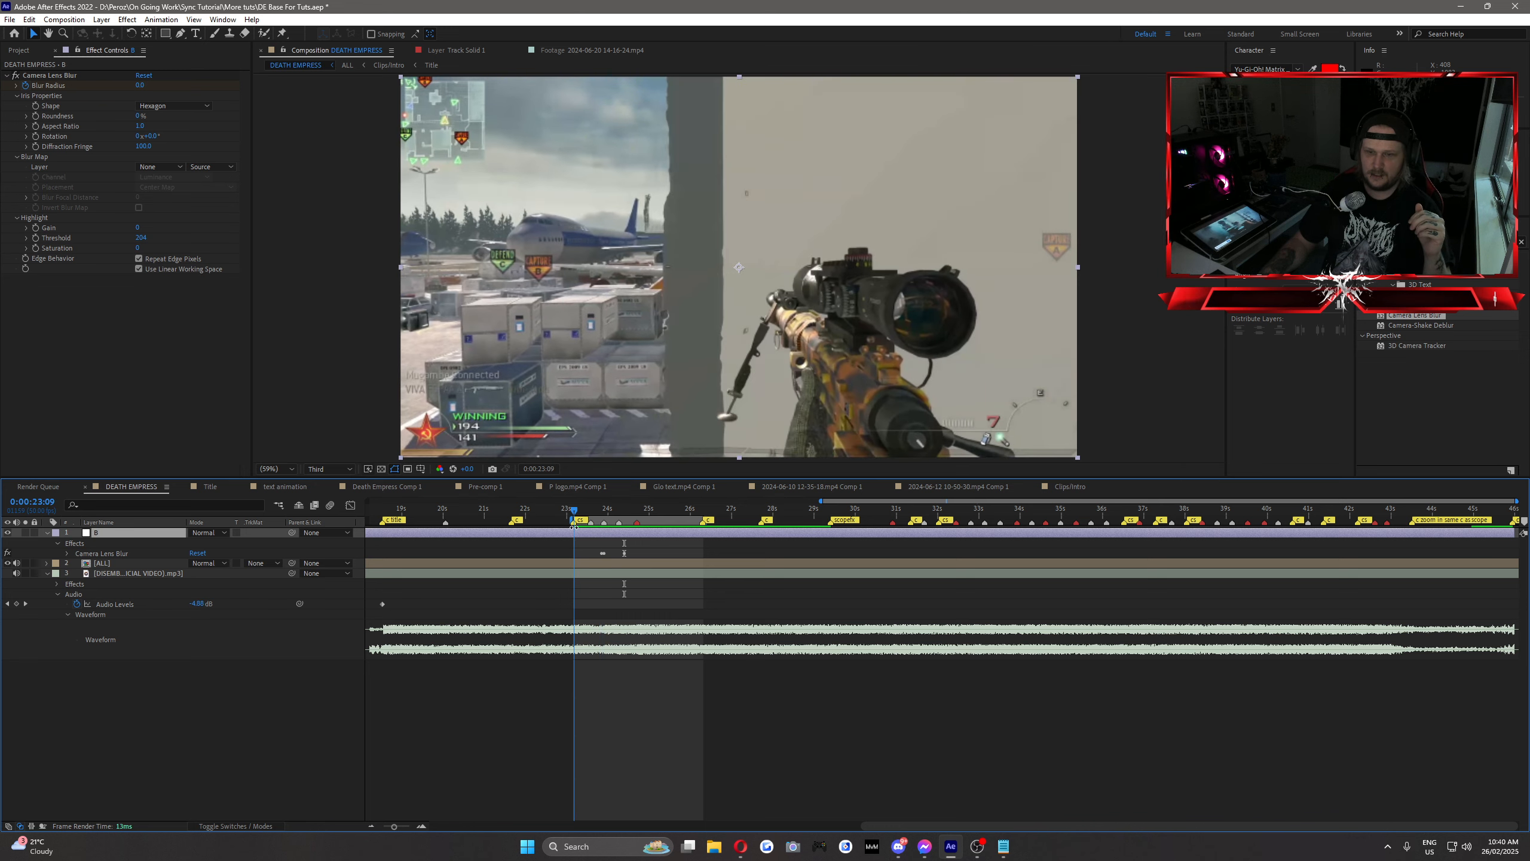
key(space)
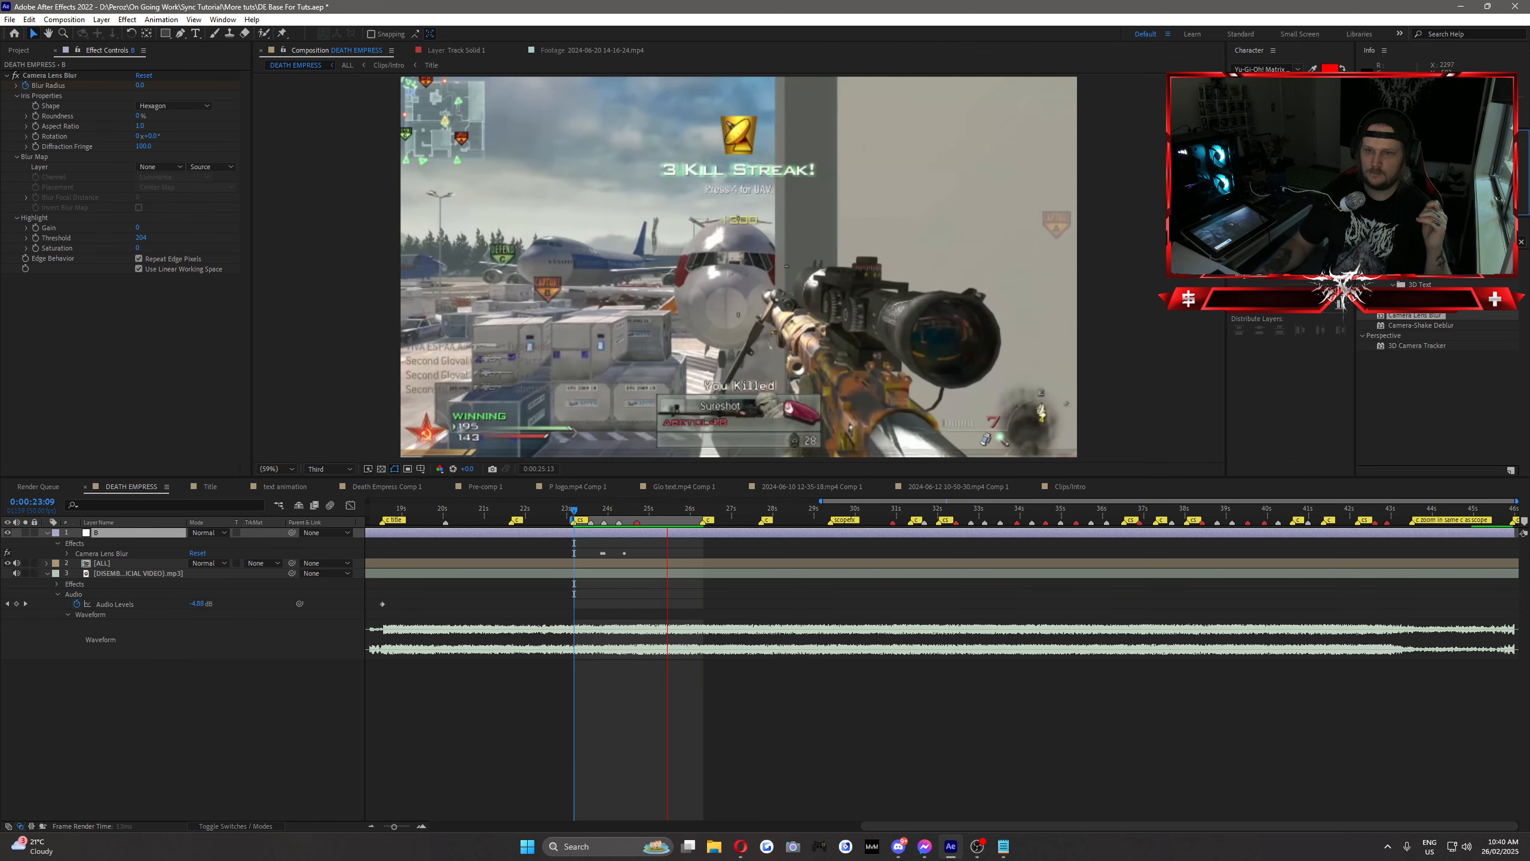
key(space)
click(612, 513)
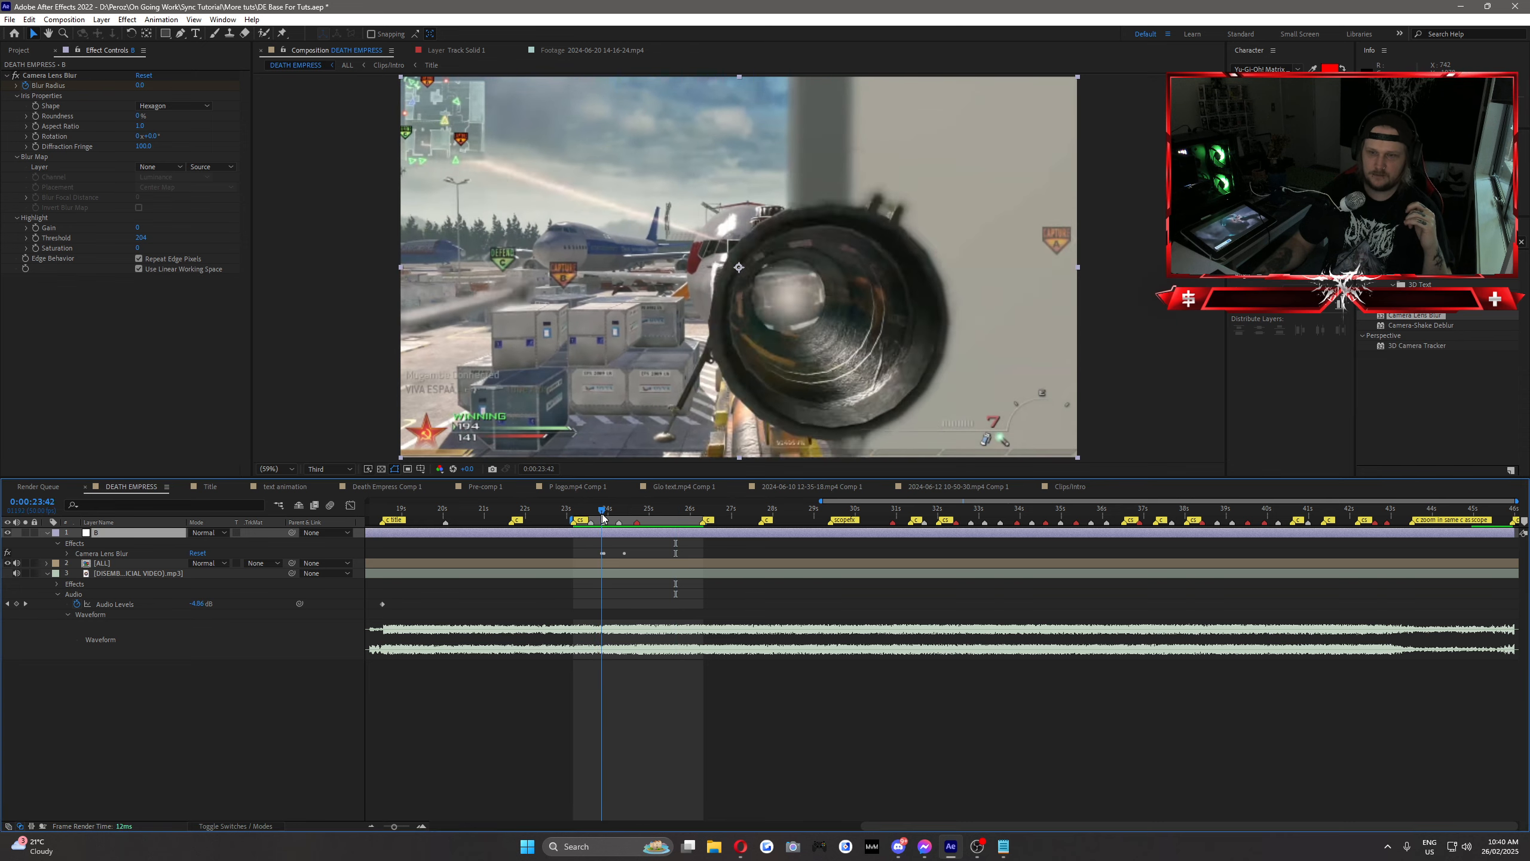
drag(613, 512, 641, 512)
Step: Delete Camera Lens Blur from adjustment layer B, search the effects for "radial" and apply CC Radial Blur instead
click(52, 75)
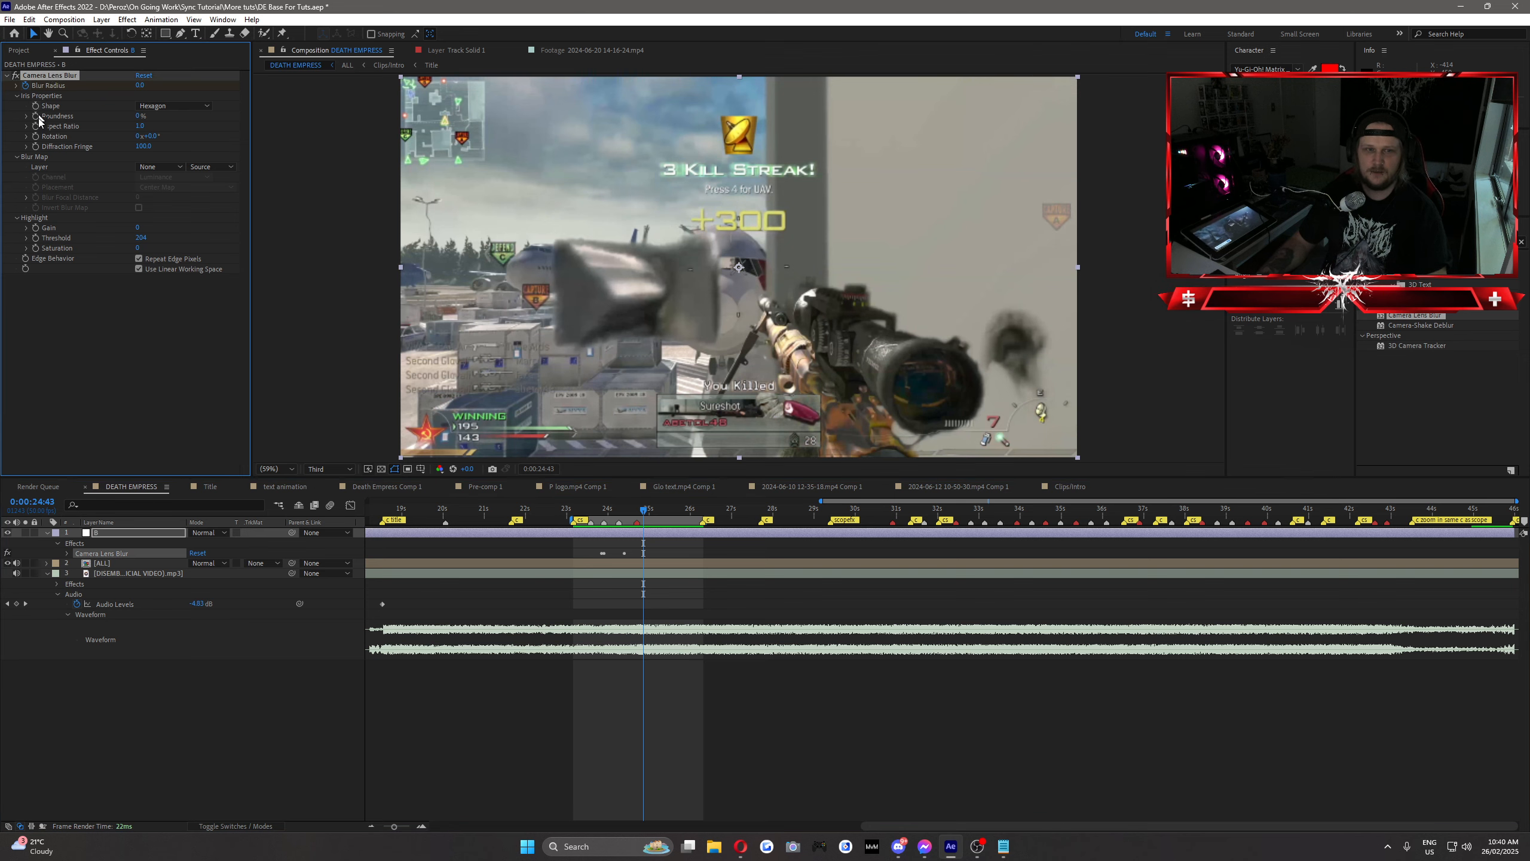
key(Delete)
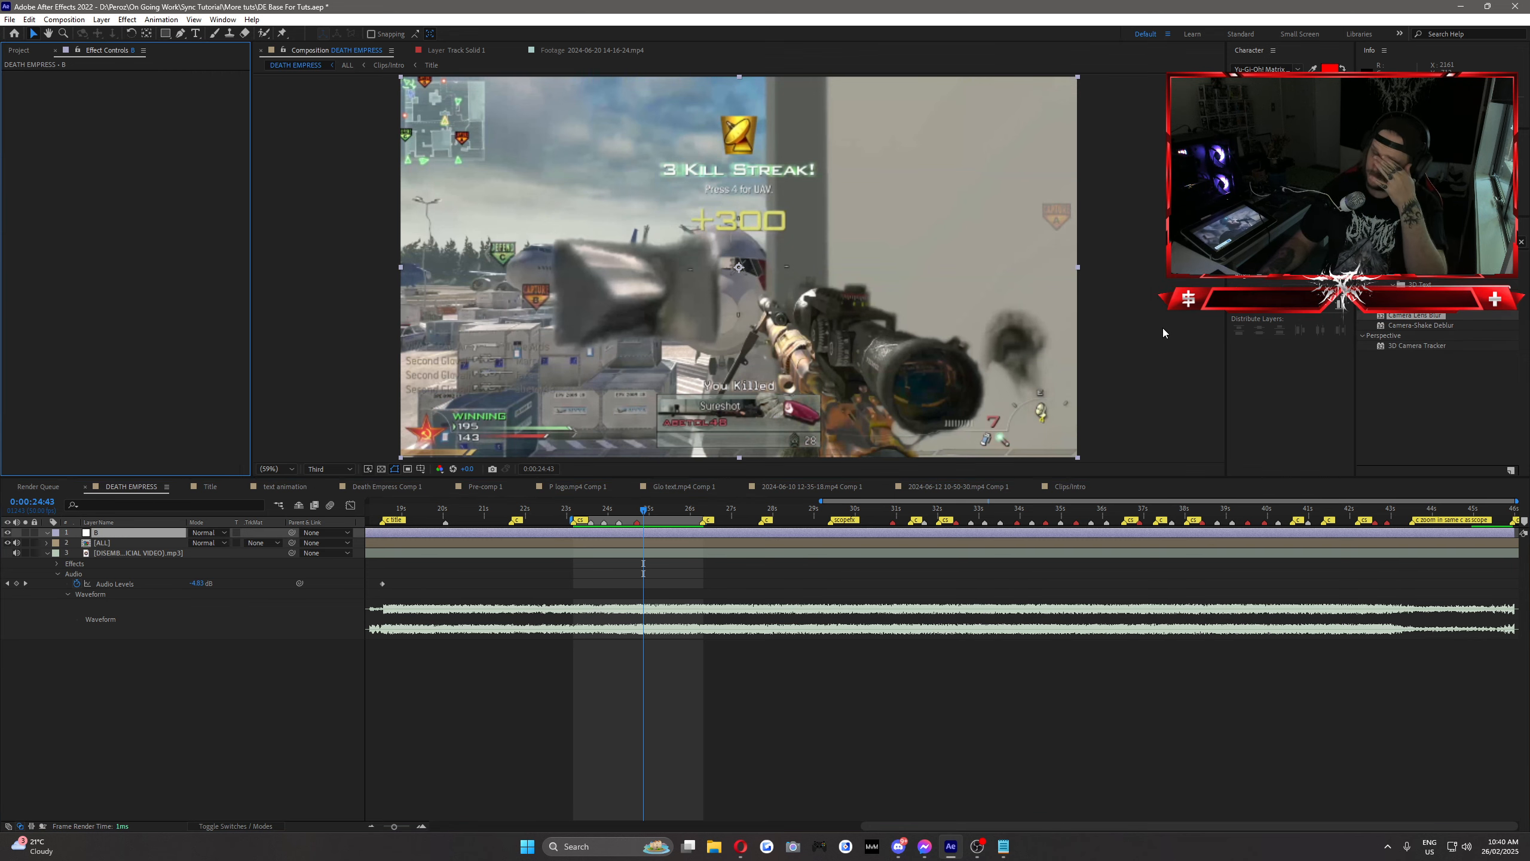
click(1428, 242)
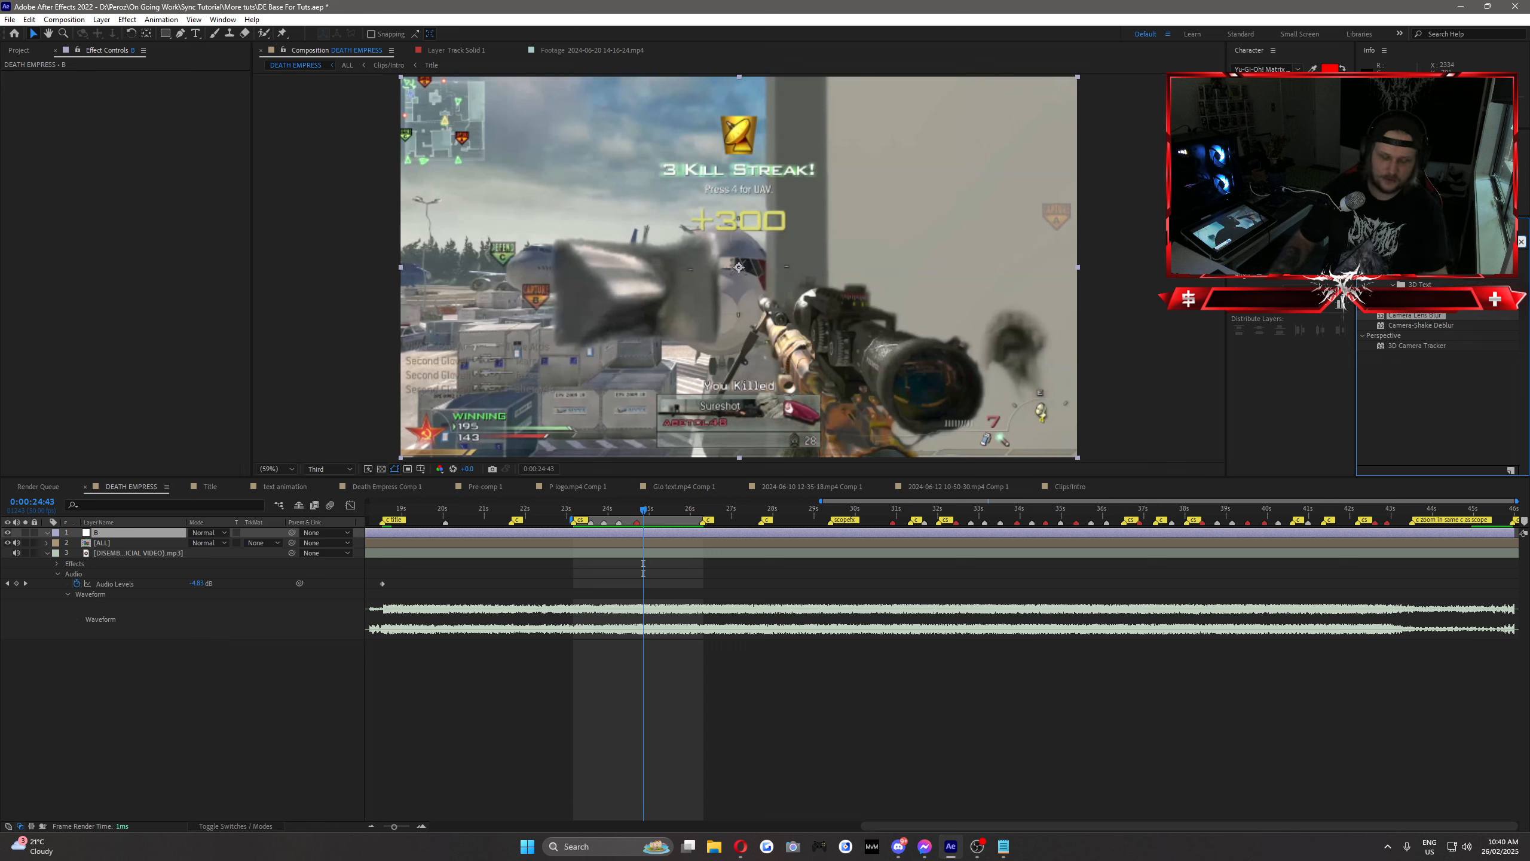
text(radial)
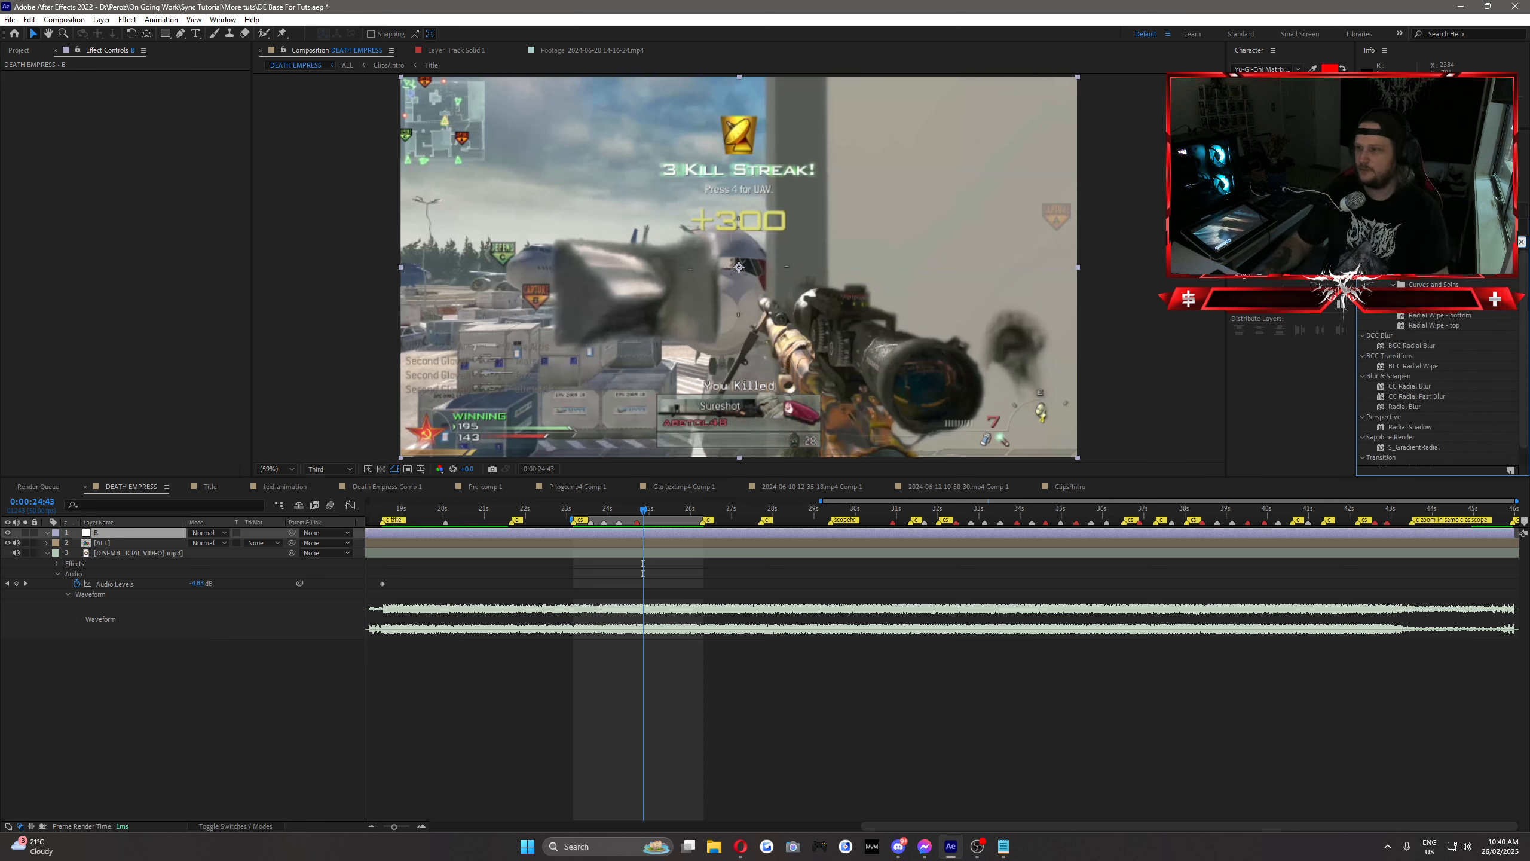
scroll(1453, 324, down, 1)
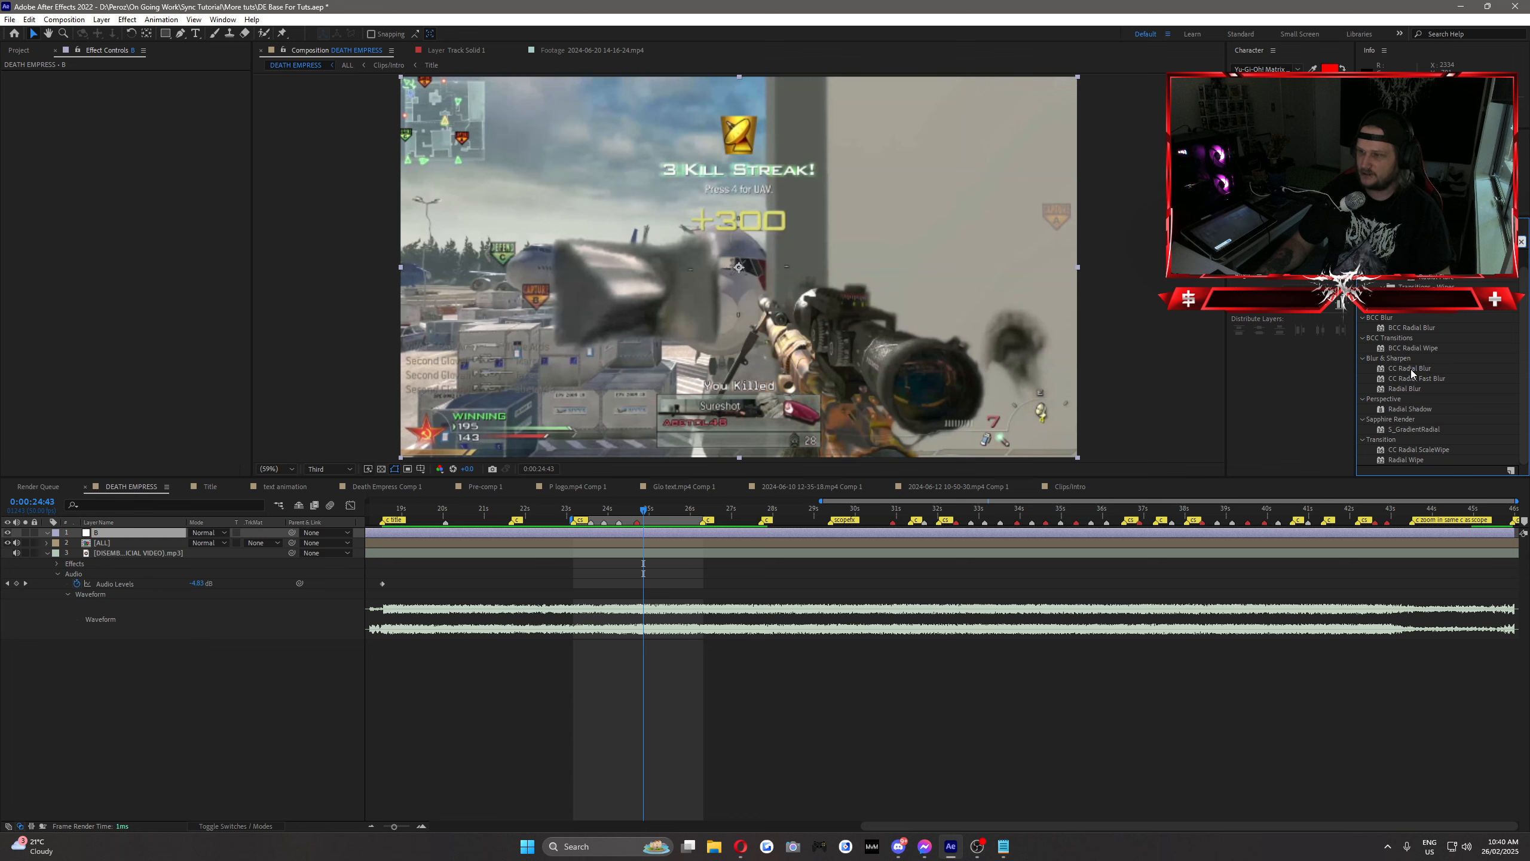
drag(1411, 368, 569, 530)
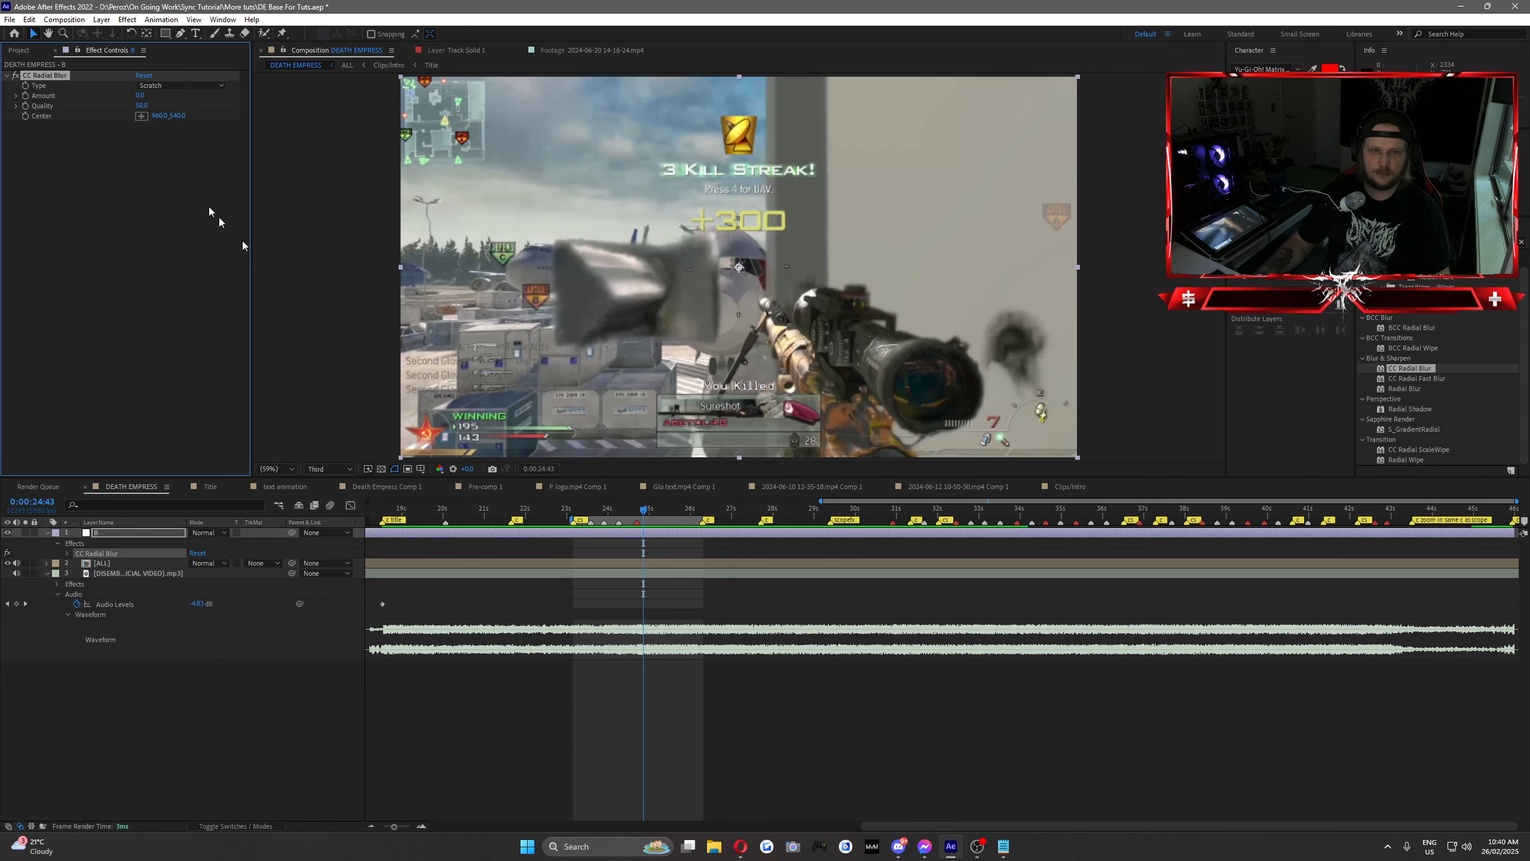
Step: Try the Fading Zoom type for CC Radial Blur, ending on Rotate
click(183, 86)
click(180, 86)
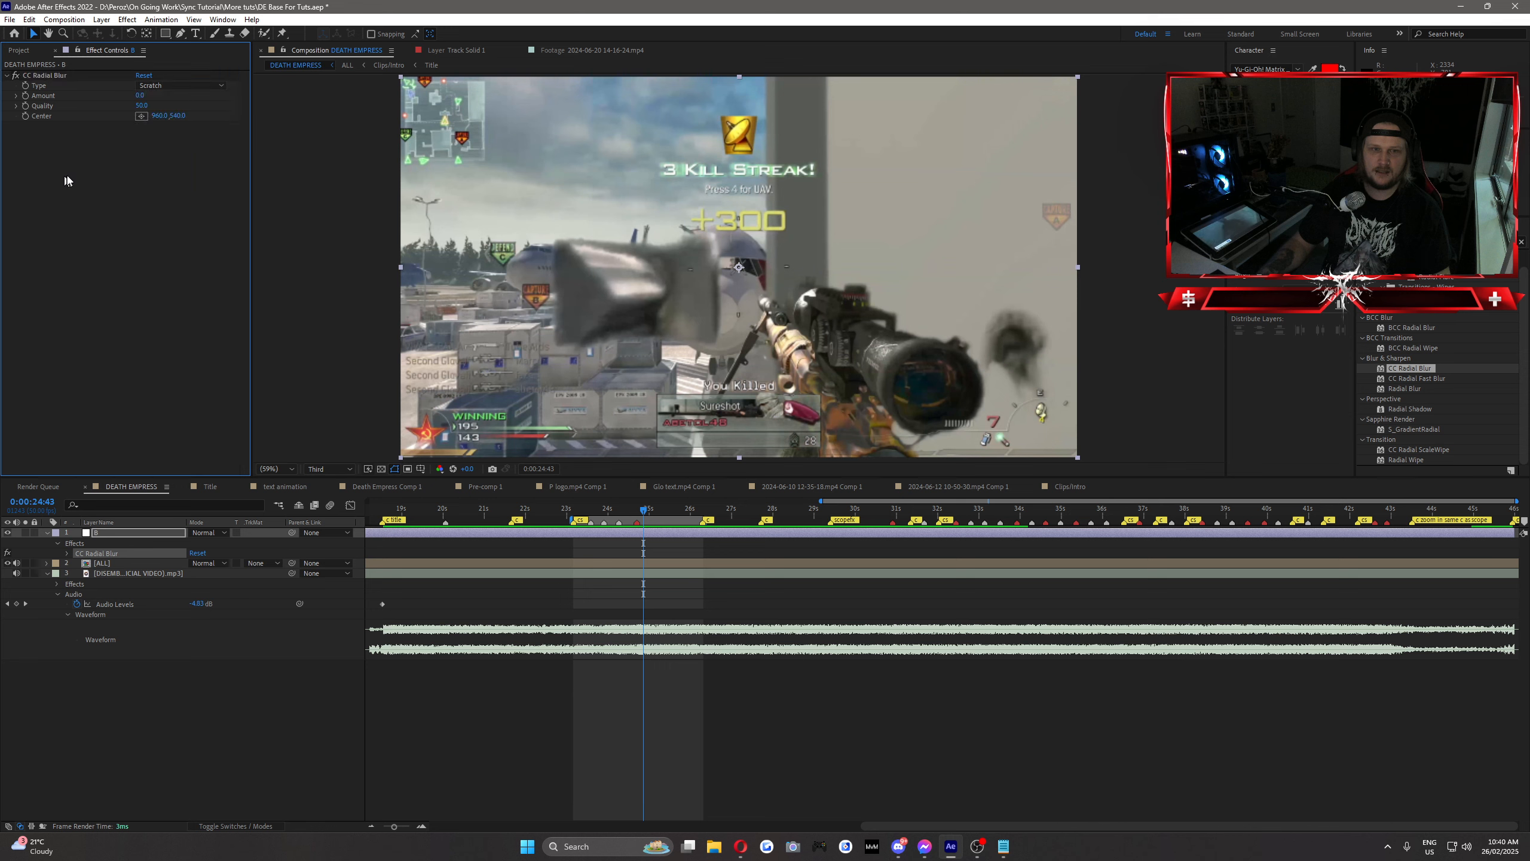
click(171, 86)
click(179, 112)
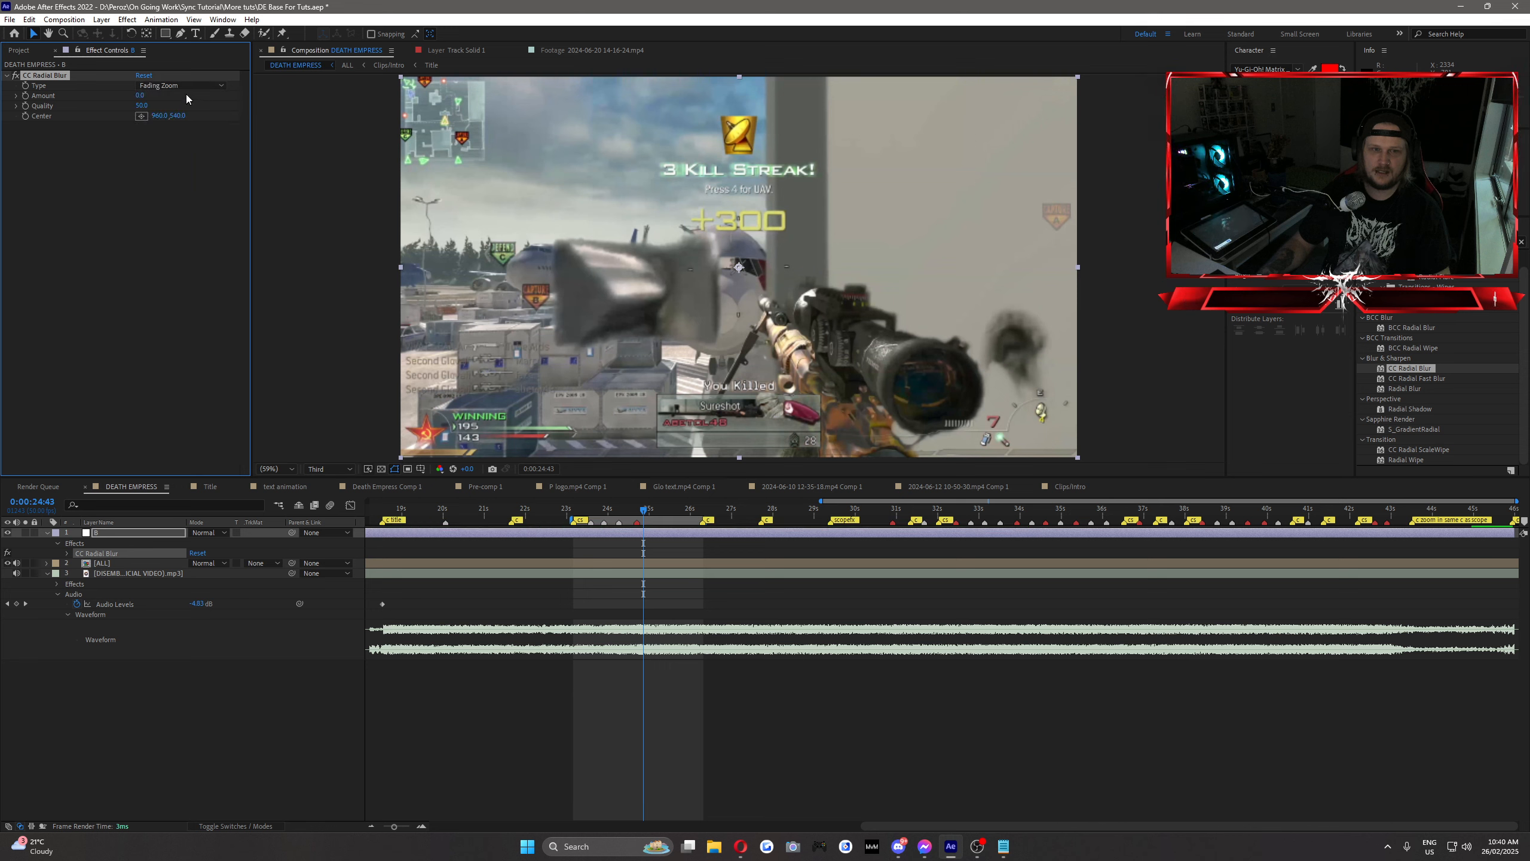
click(184, 90)
click(168, 143)
Step: Set the CC Radial Blur Amount to 20 and Quality to 100, ending with an Amount of 4
click(142, 96)
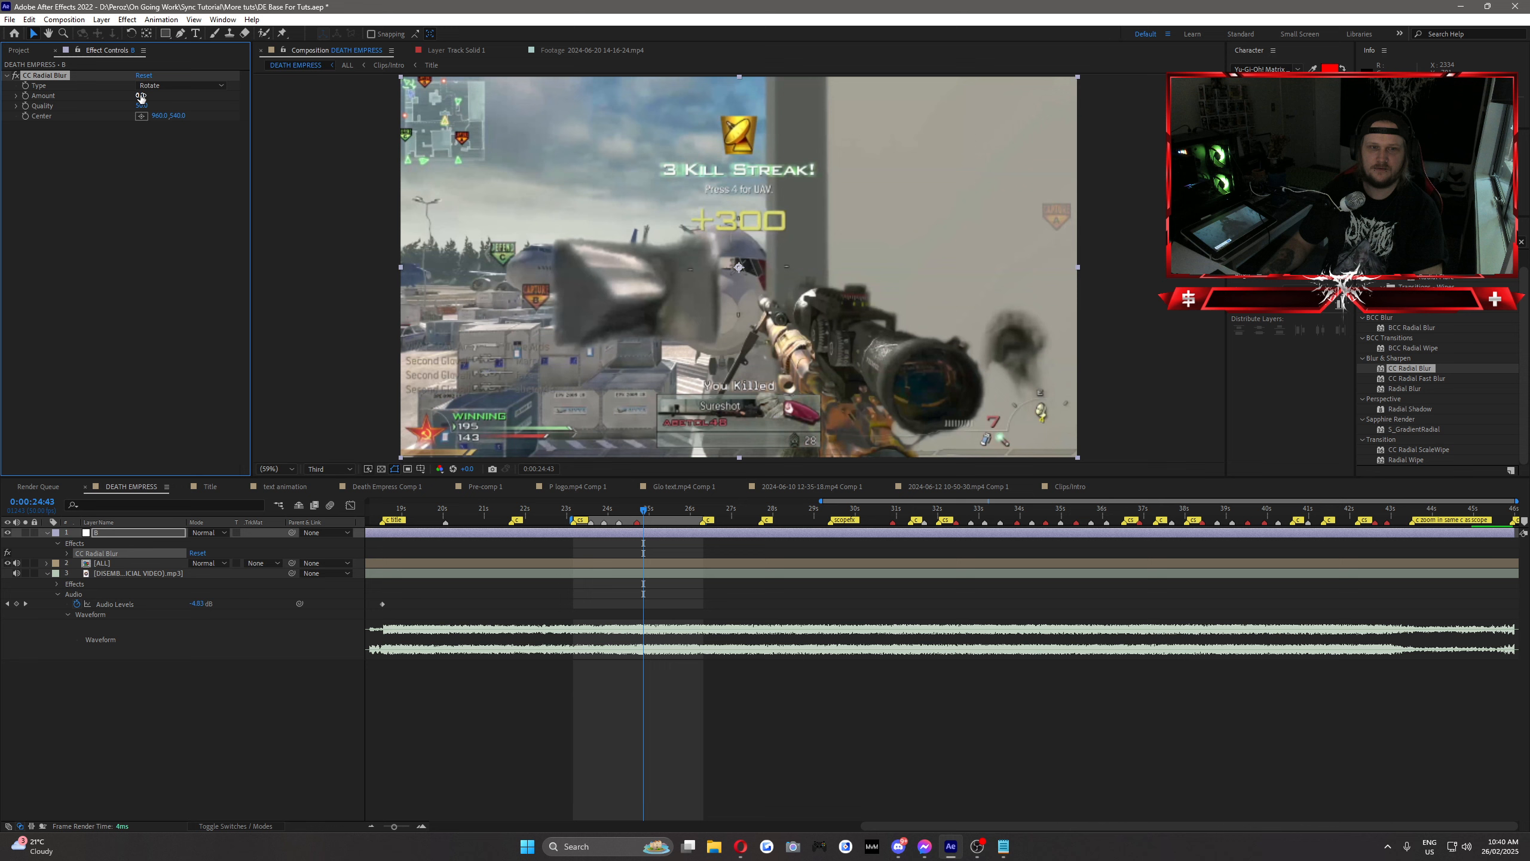
text(20)
click(142, 106)
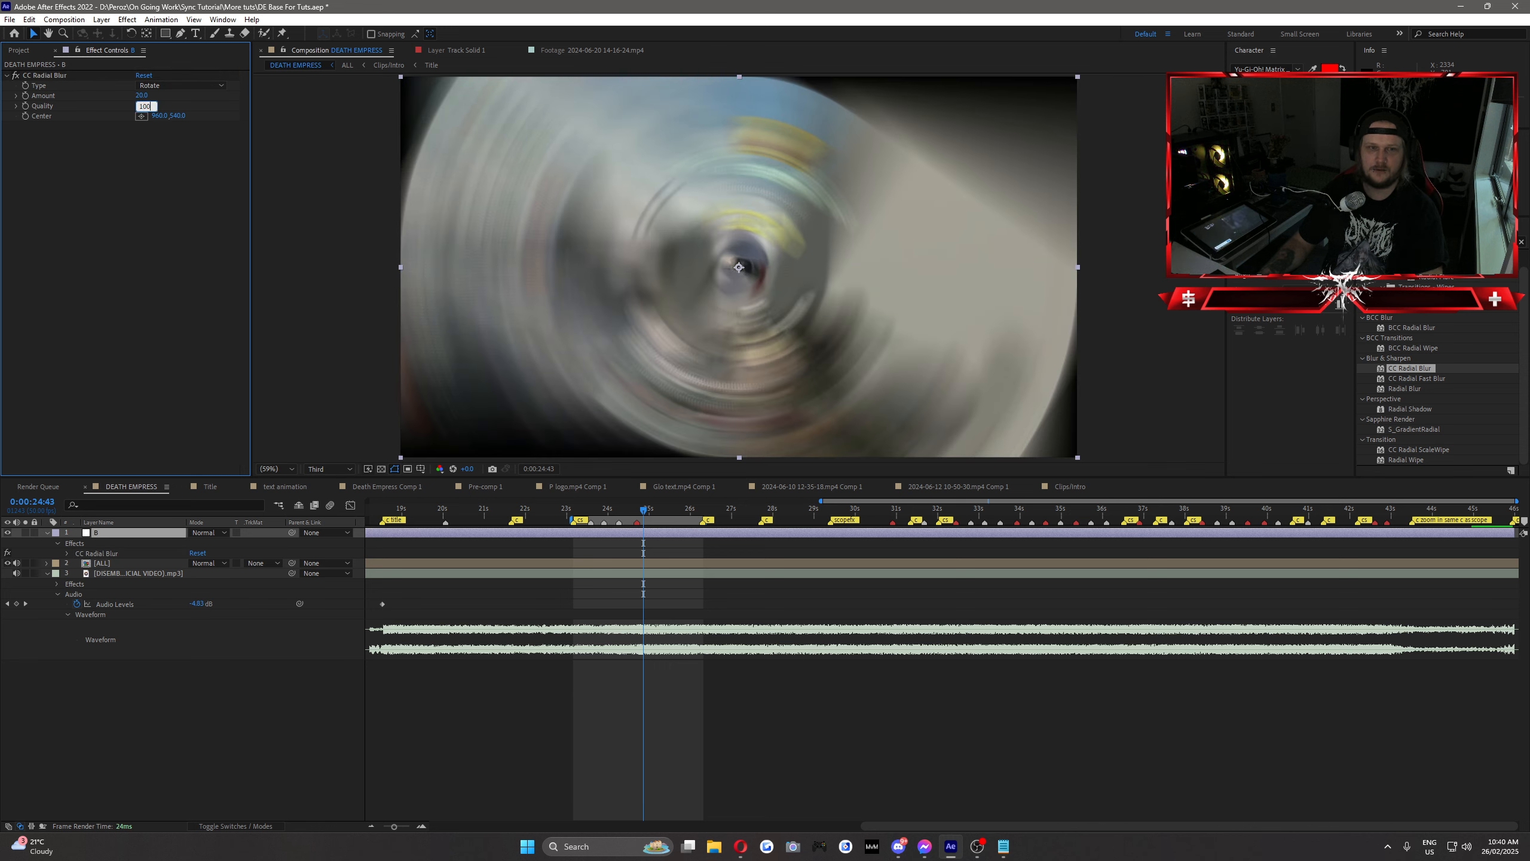
drag(141, 96, 141, 101)
Step: Compare the Straight Zoom, Fading Zoom, Centered Zoom, Rotate Fading and Scratch blur types, and finish with Fading Zoom selected
click(151, 85)
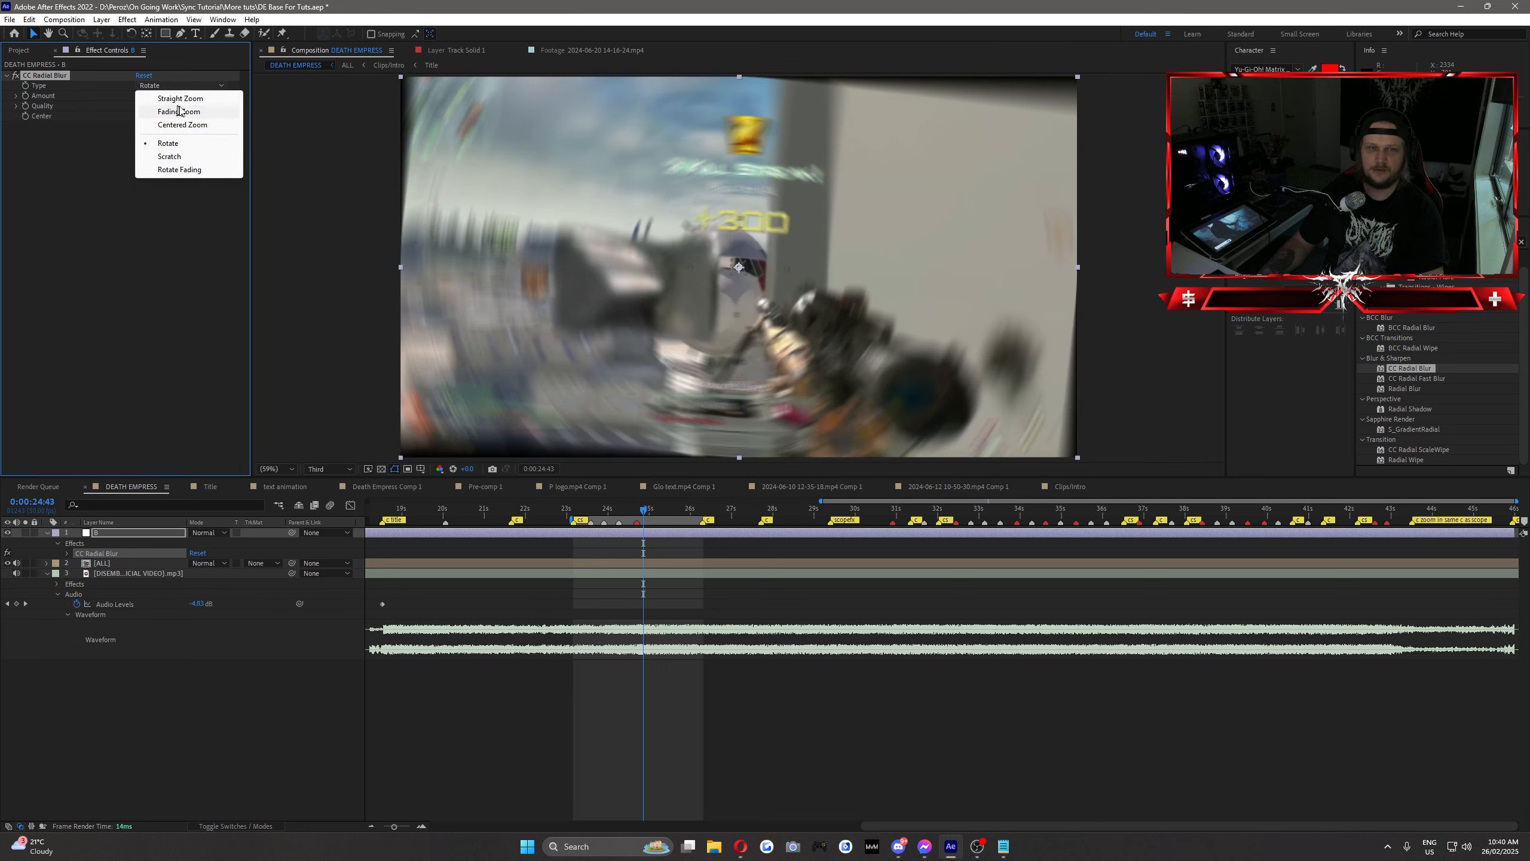
click(146, 97)
click(169, 85)
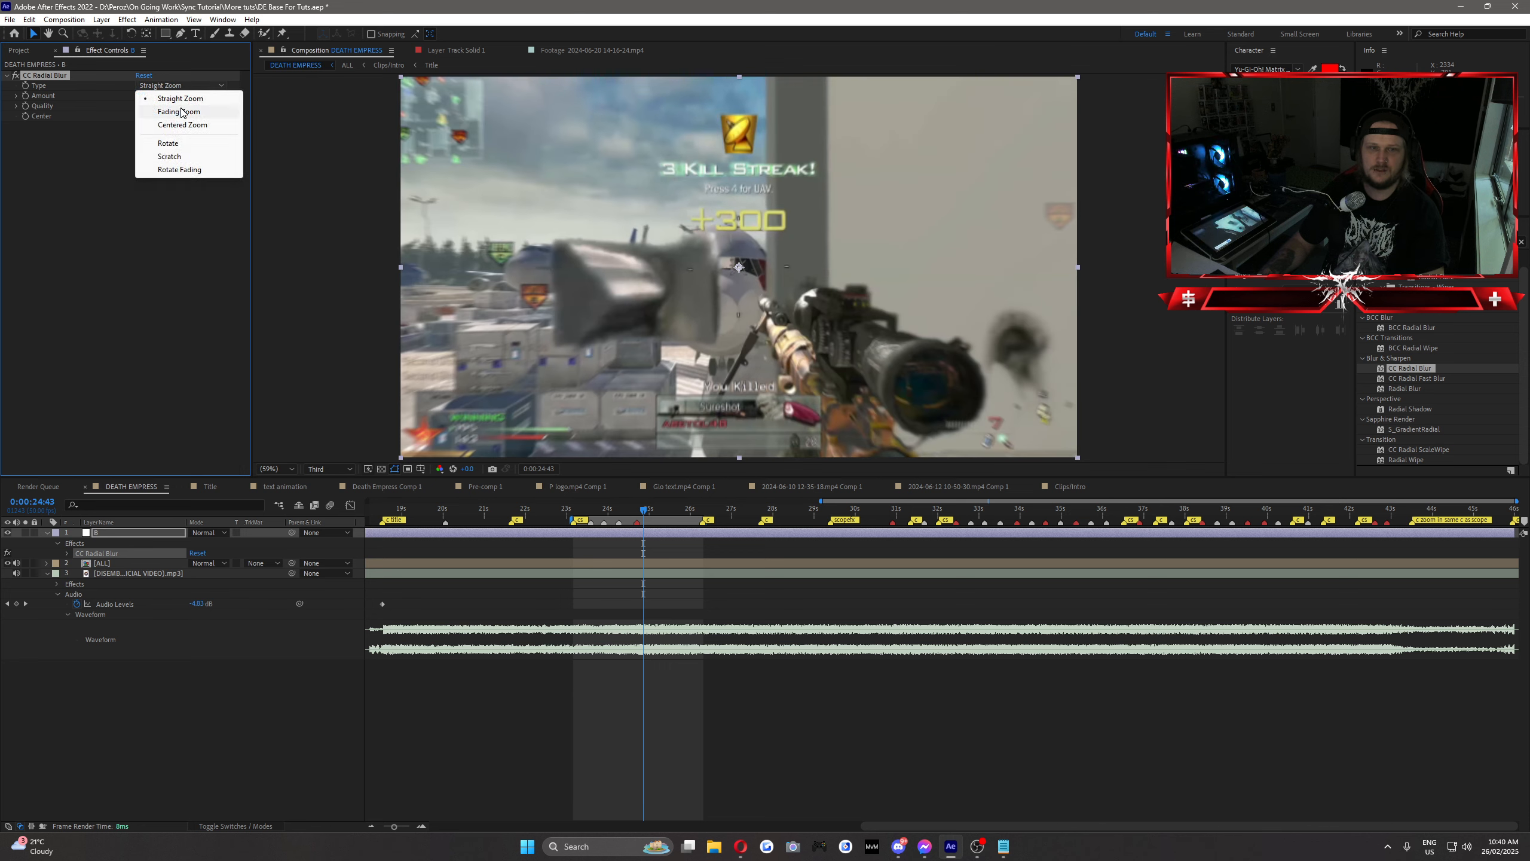
click(180, 111)
click(181, 86)
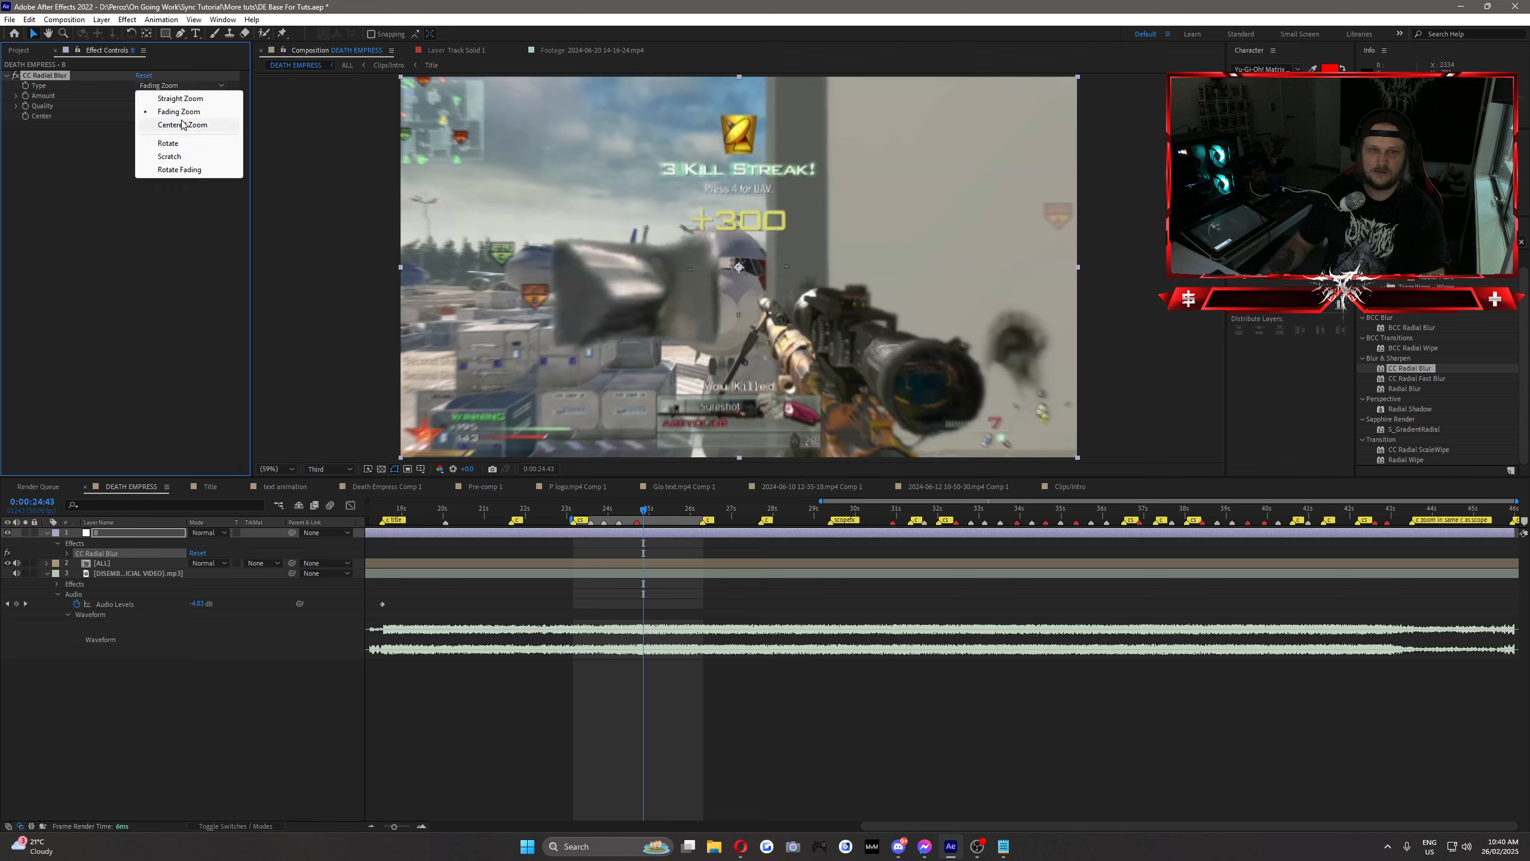
click(182, 125)
click(175, 85)
click(180, 169)
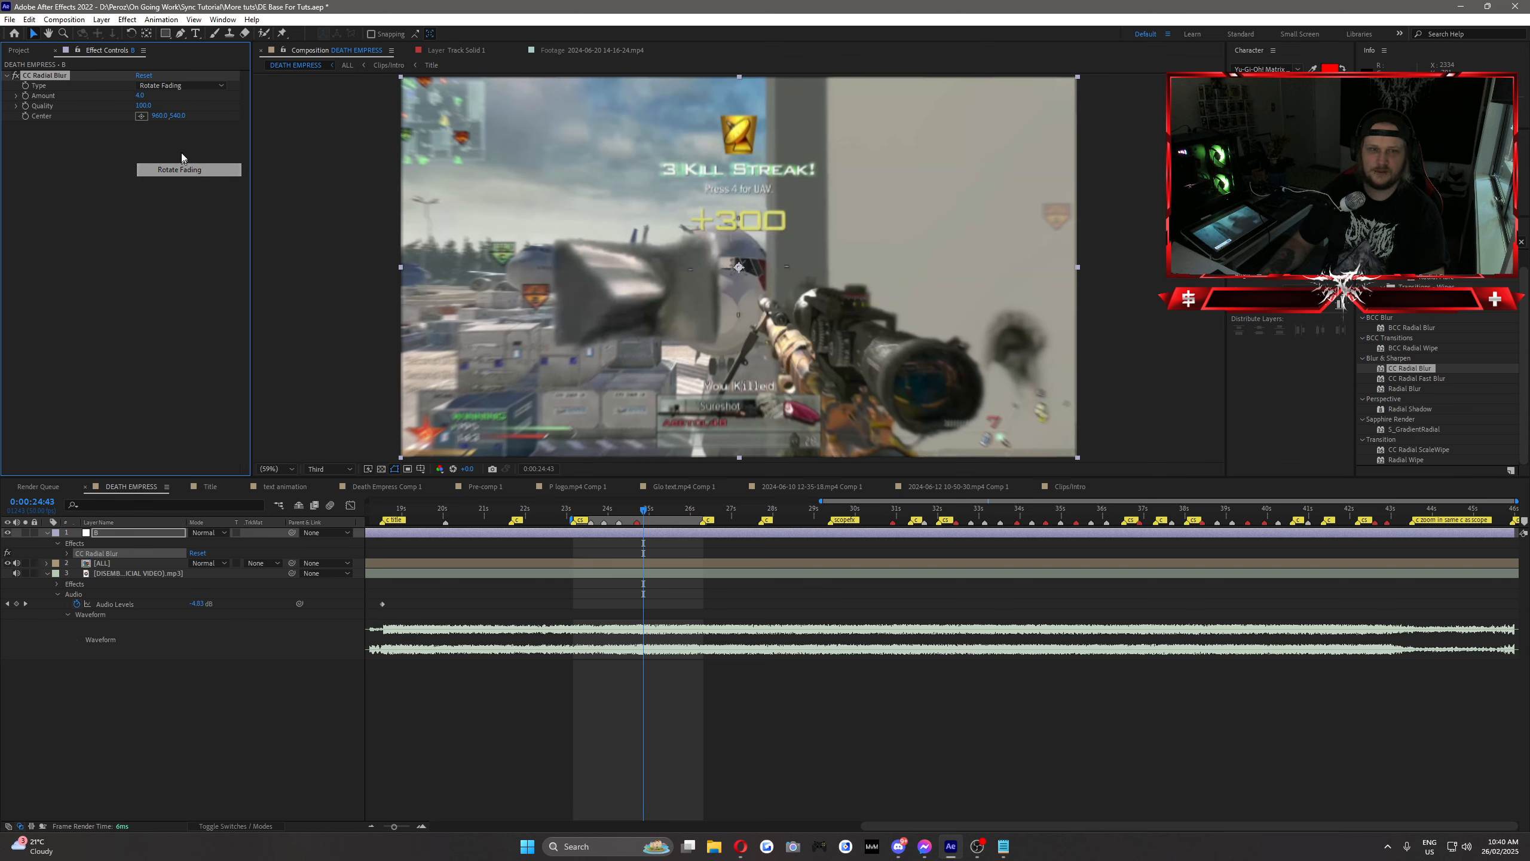
click(177, 85)
click(200, 155)
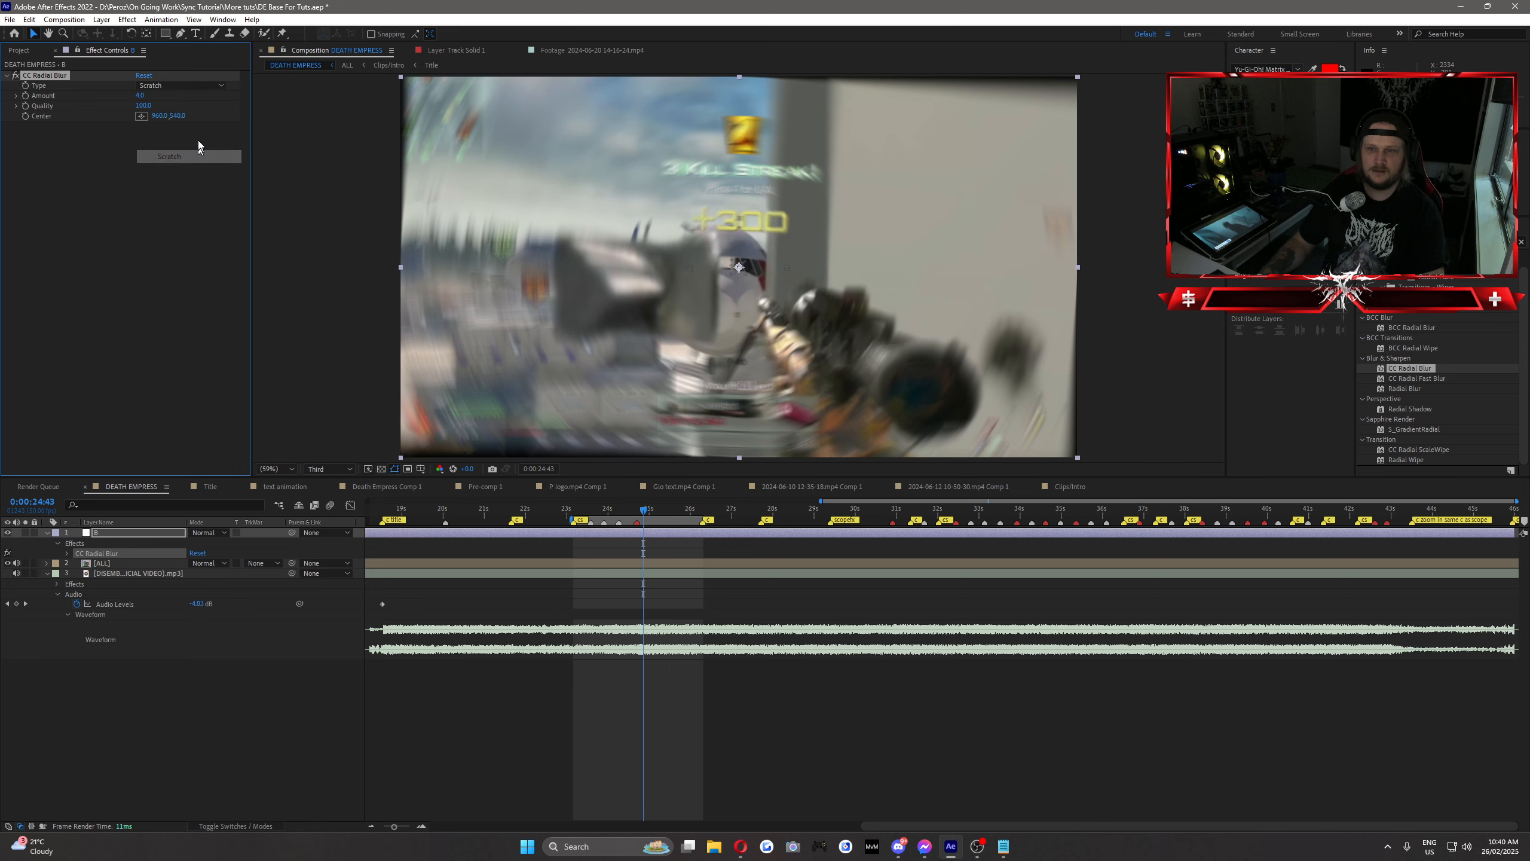
click(184, 85)
click(185, 113)
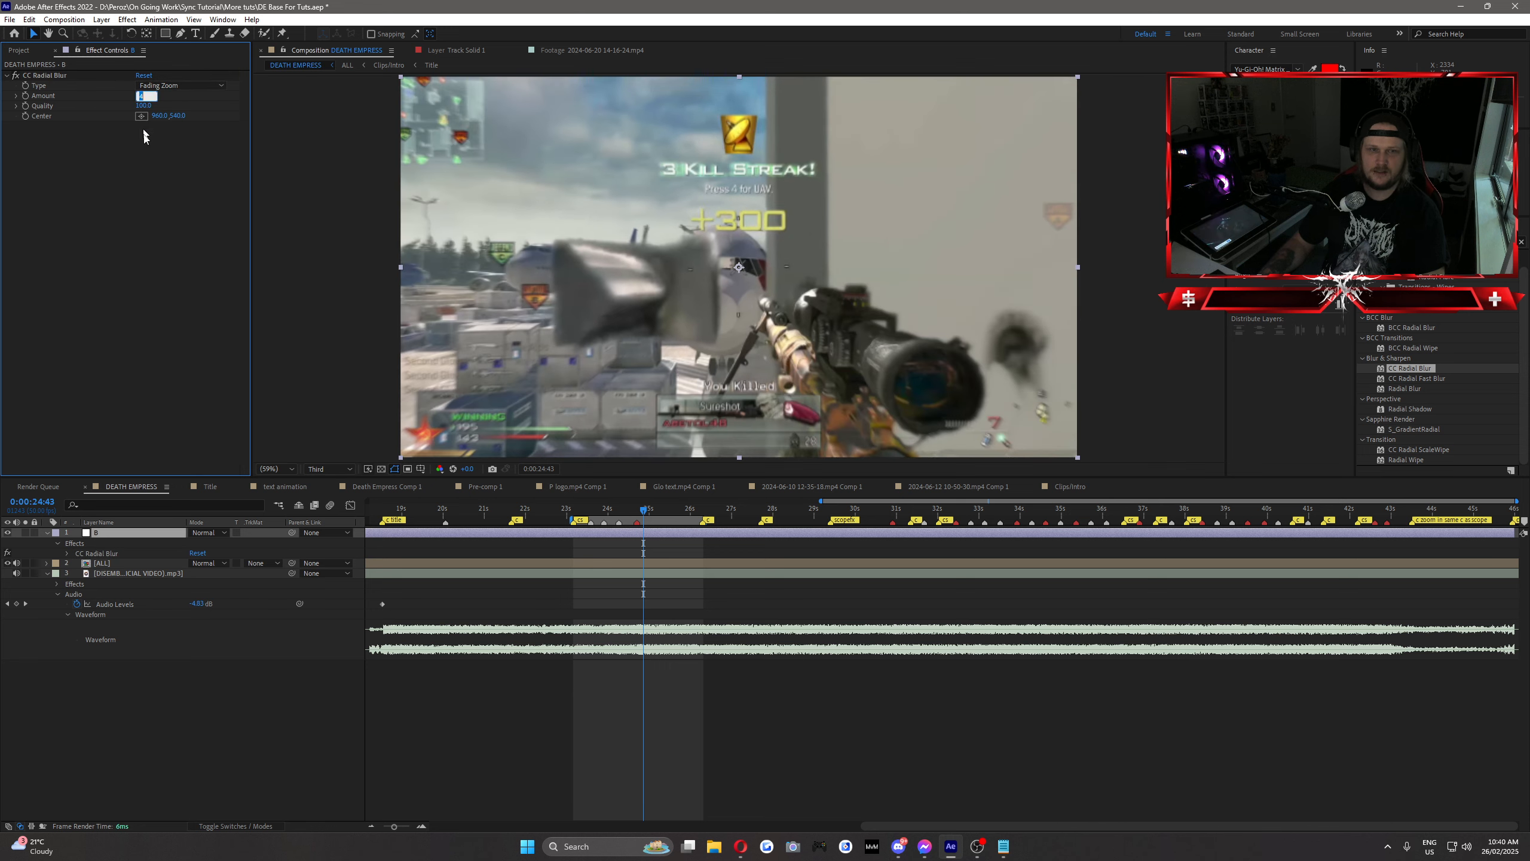
Step: Set the CC Radial Blur Amount to 0 and turn on its keyframing at 0:00:24:33, just before the kill
click(639, 511)
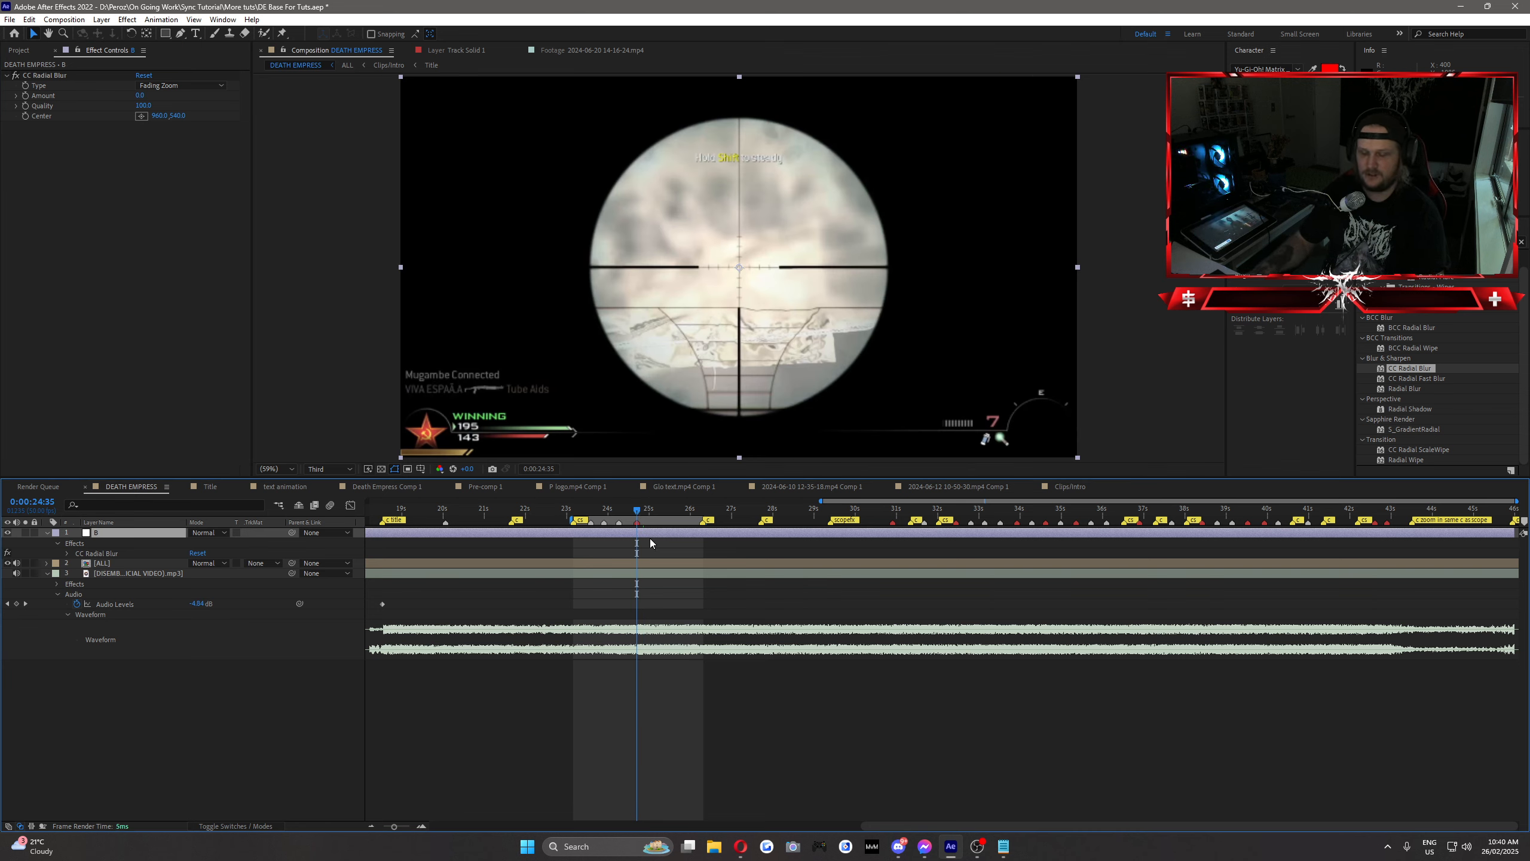
key(Page_Up)
key(Page_Up)
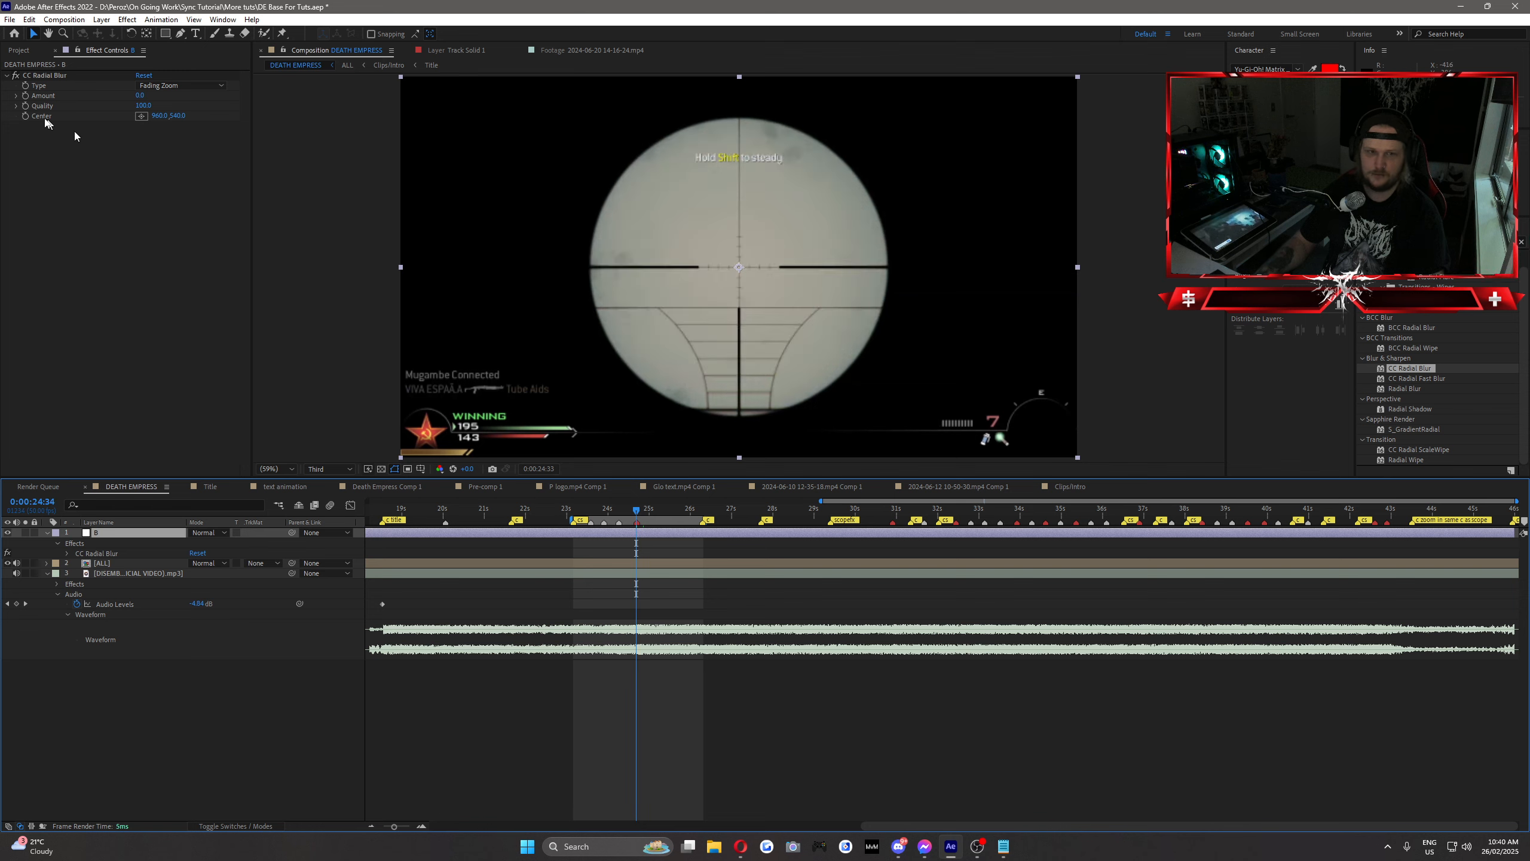
click(26, 95)
Step: Keyframe the CC Radial Blur Amount at 20 two frames further on and at 0 at 0:00:25:33
key(Page_Down)
key(Page_Down)
drag(141, 95, 153, 96)
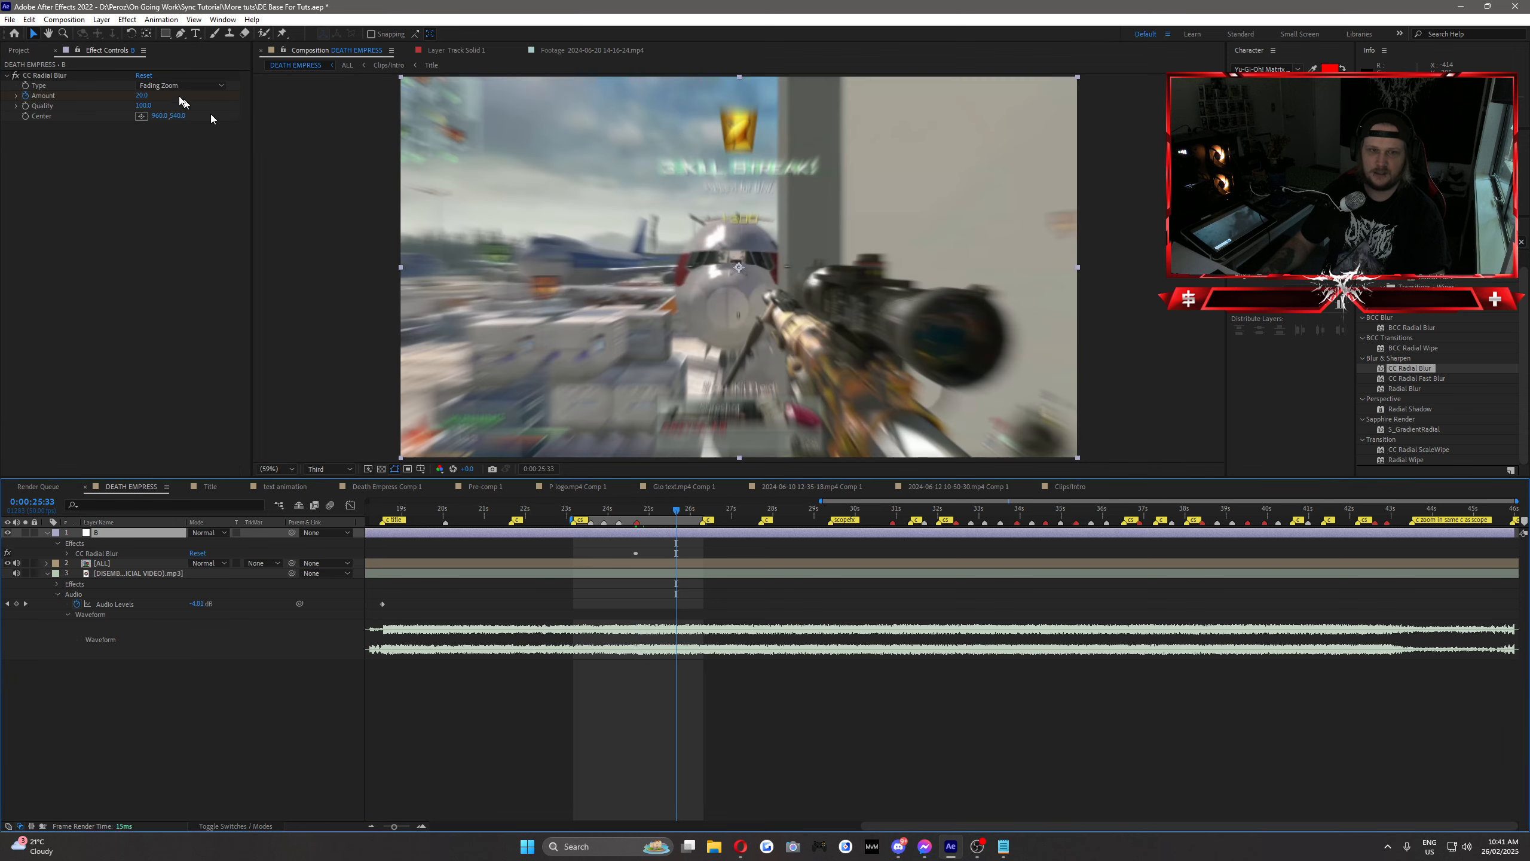
click(141, 96)
text(0)
key(Return)
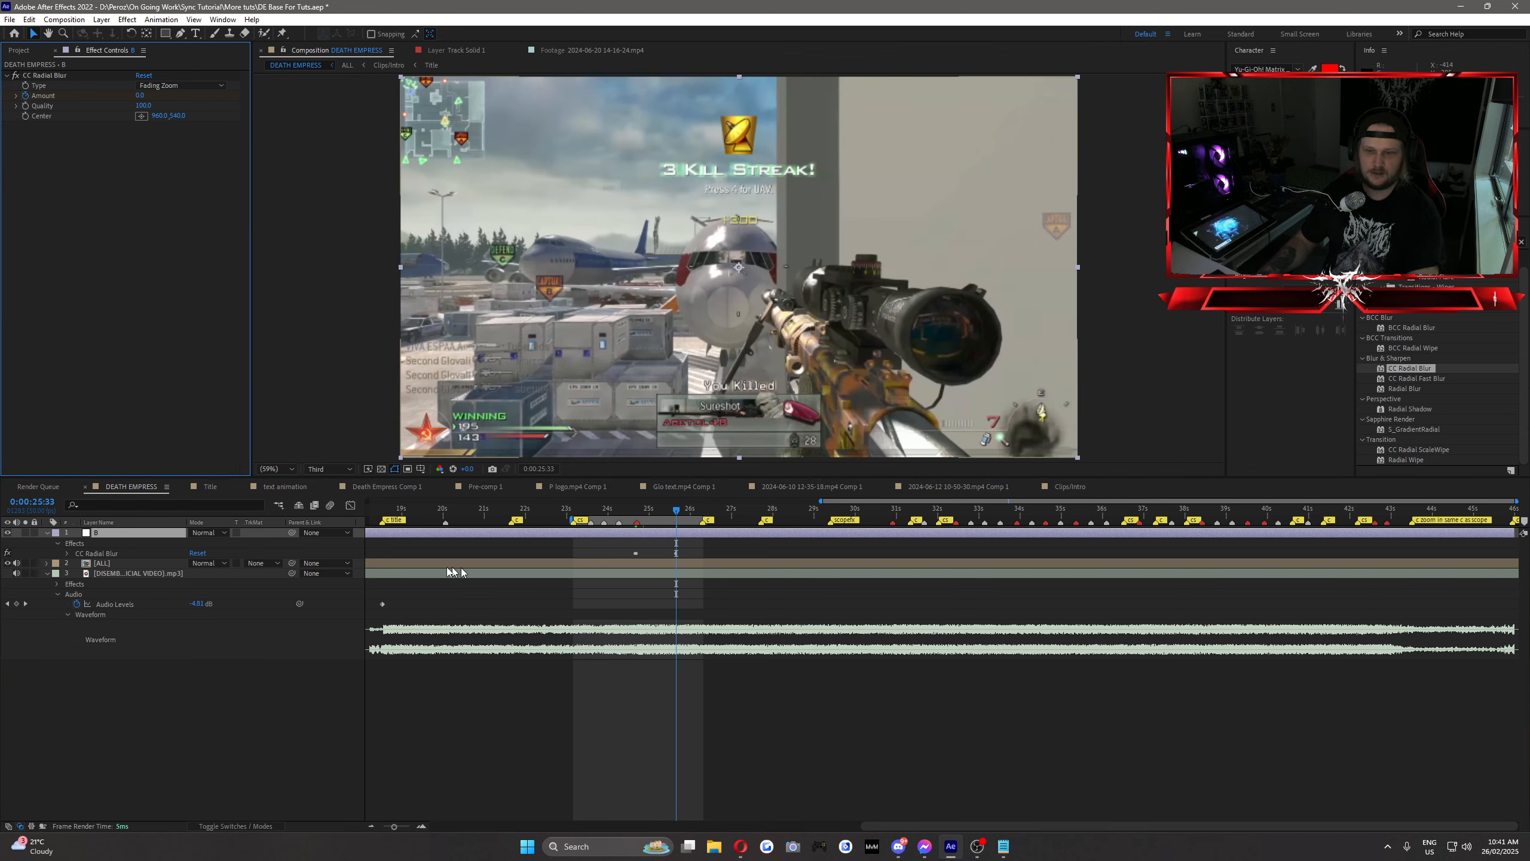
Step: Set the music layer's Audio Levels keyframe at 0:00:18:26 to -8 dB
click(384, 511)
click(199, 609)
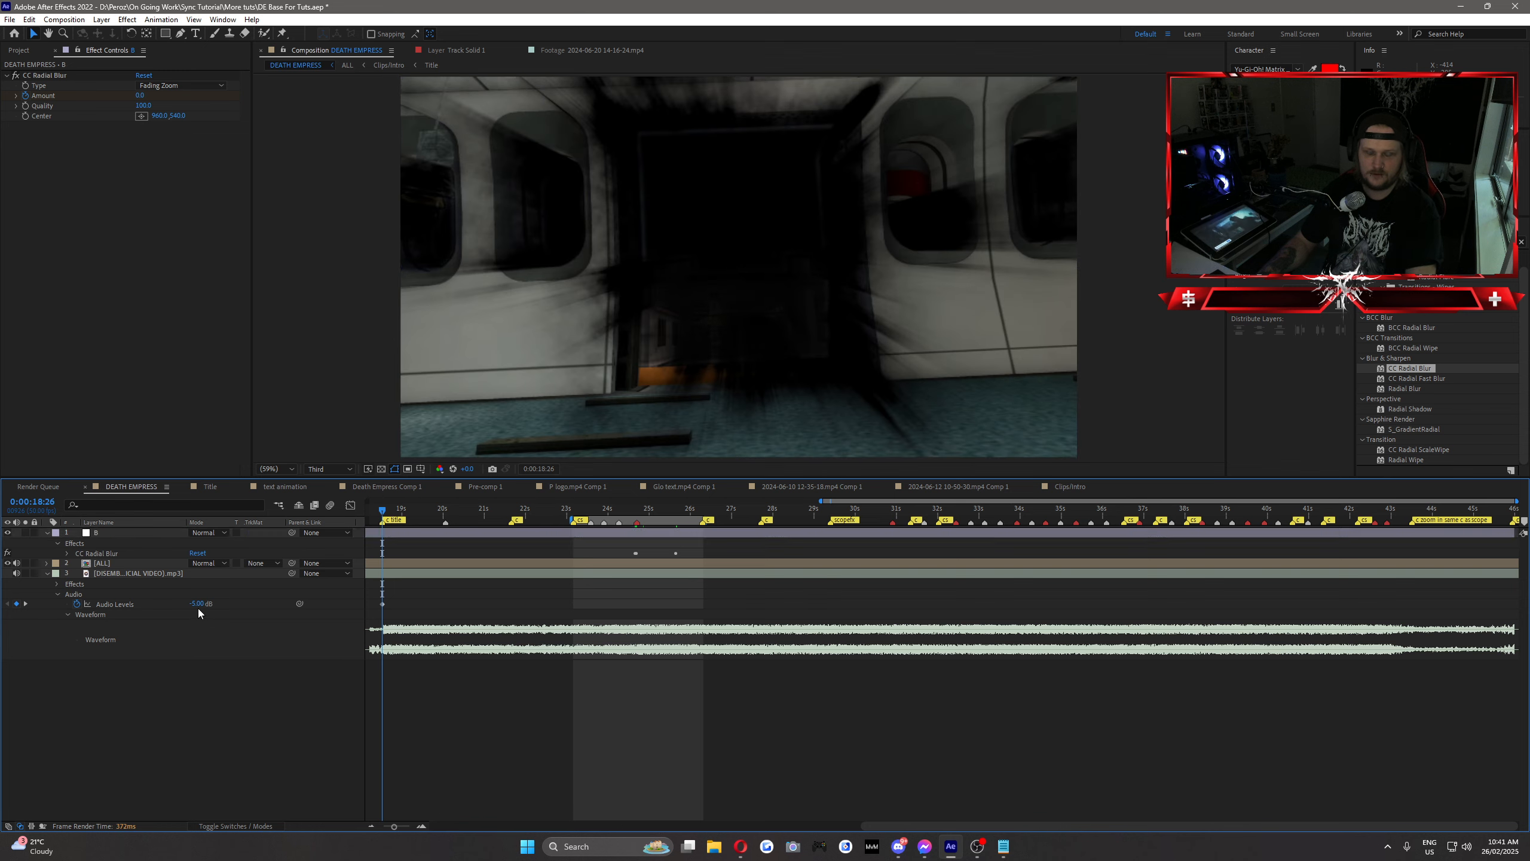
text(-7.75)
key(Return)
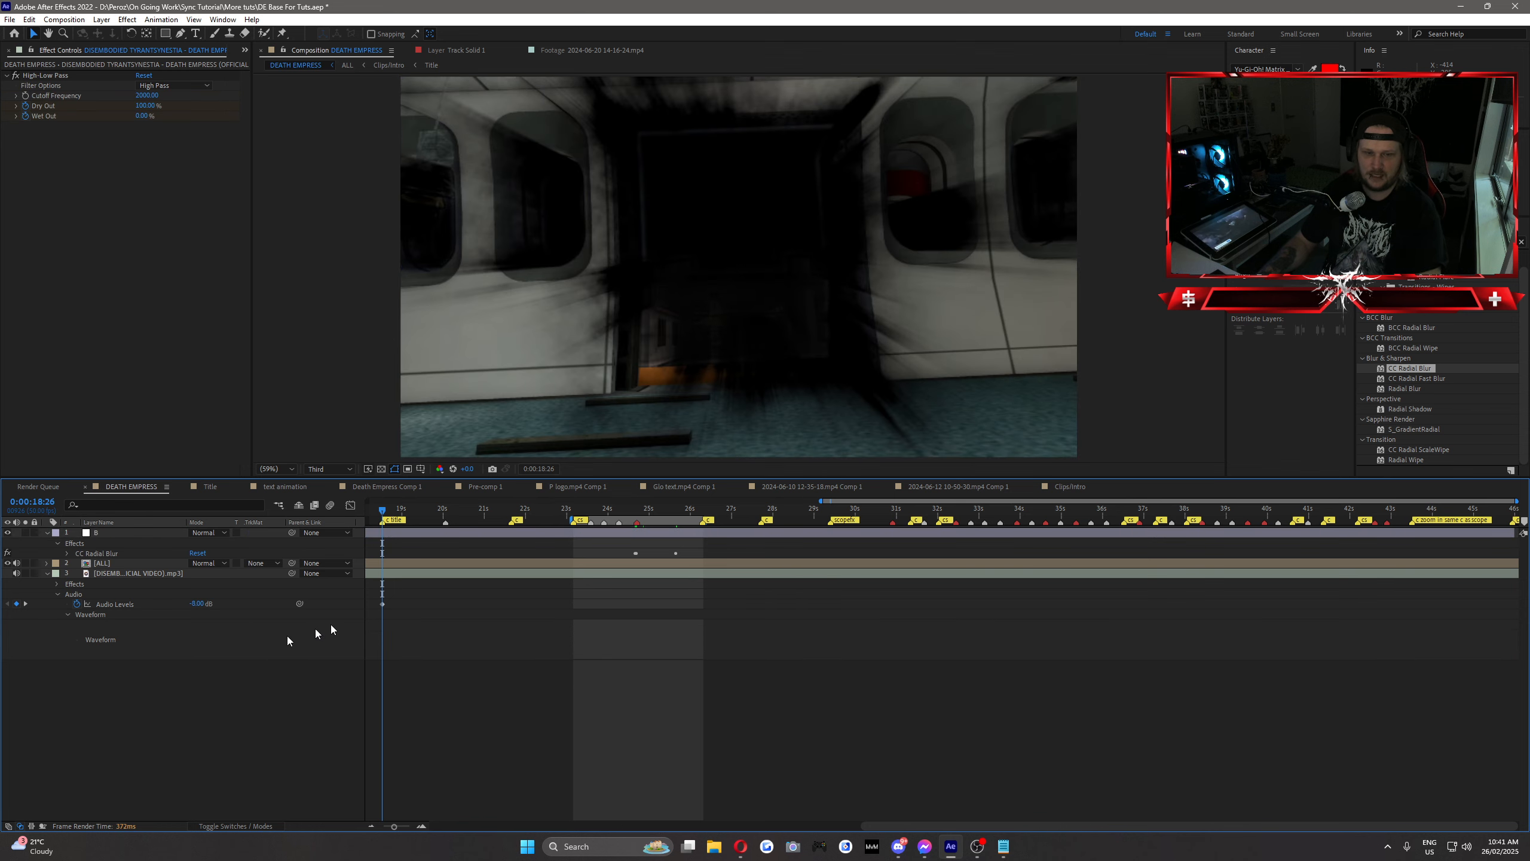
Step: Preview the radial blur on the kill in time with the music from 0:00:23:08
click(608, 508)
key(space)
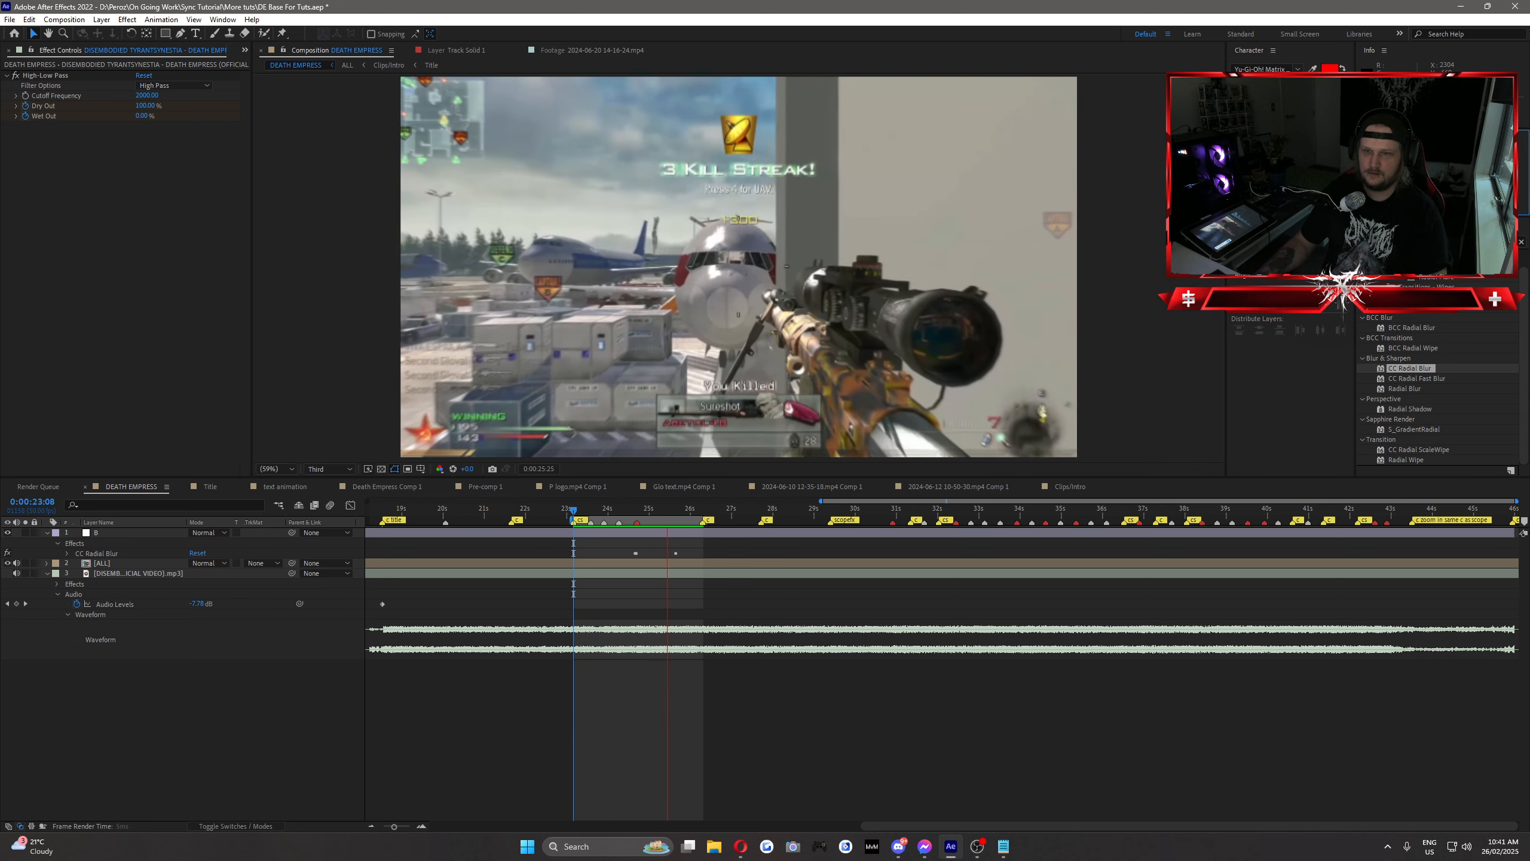
key(space)
Step: Set the Audio Levels of the [ALL] layer to -8 dB
mouse_move(605, 510)
mouse_down()
mouse_move(621, 512)
mouse_move(605, 510)
mouse_up()
click(118, 562)
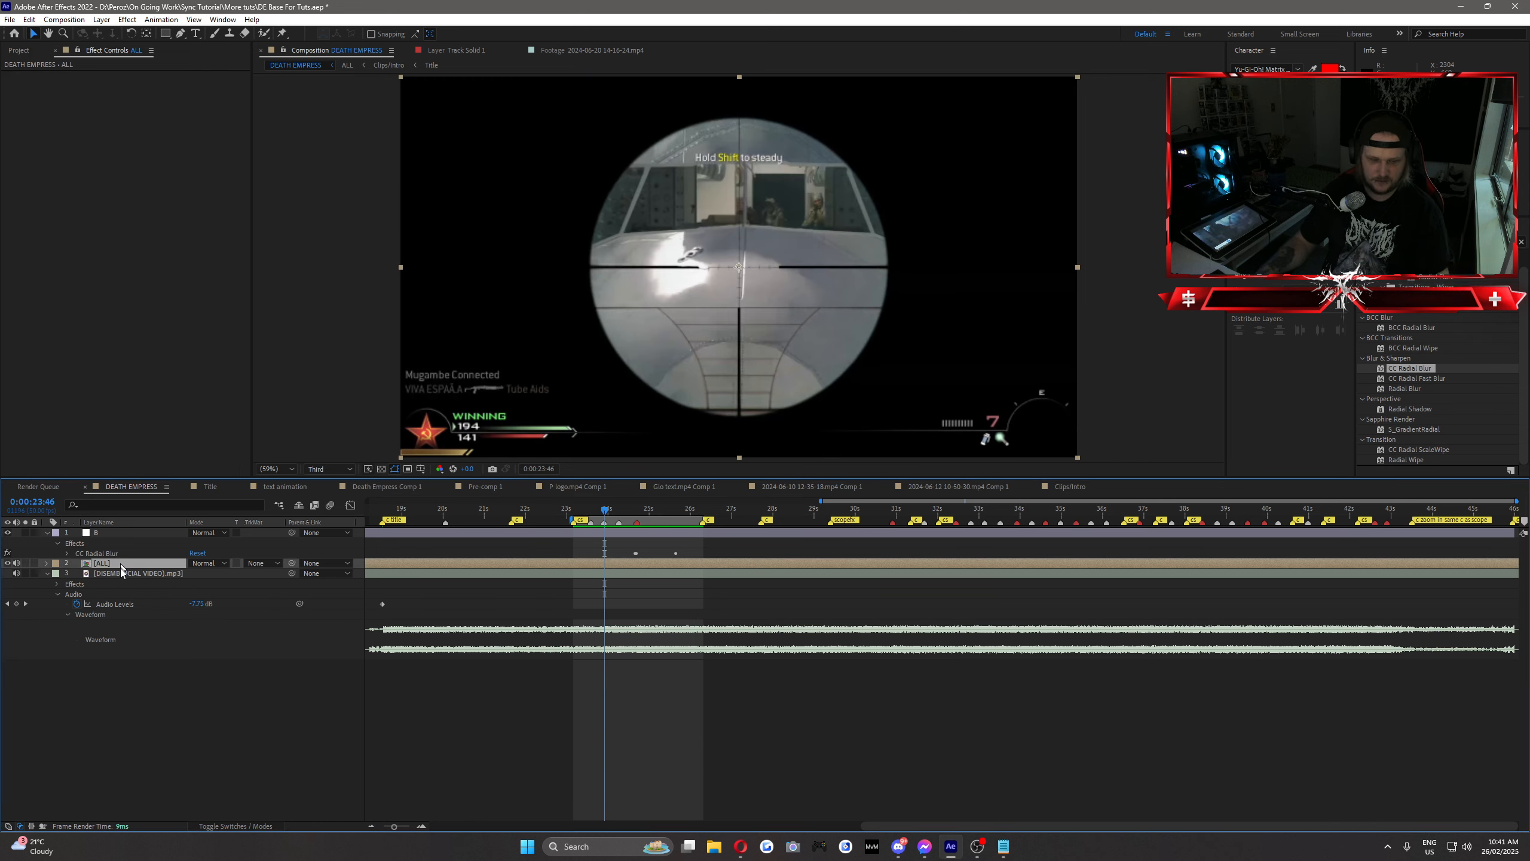
click(47, 562)
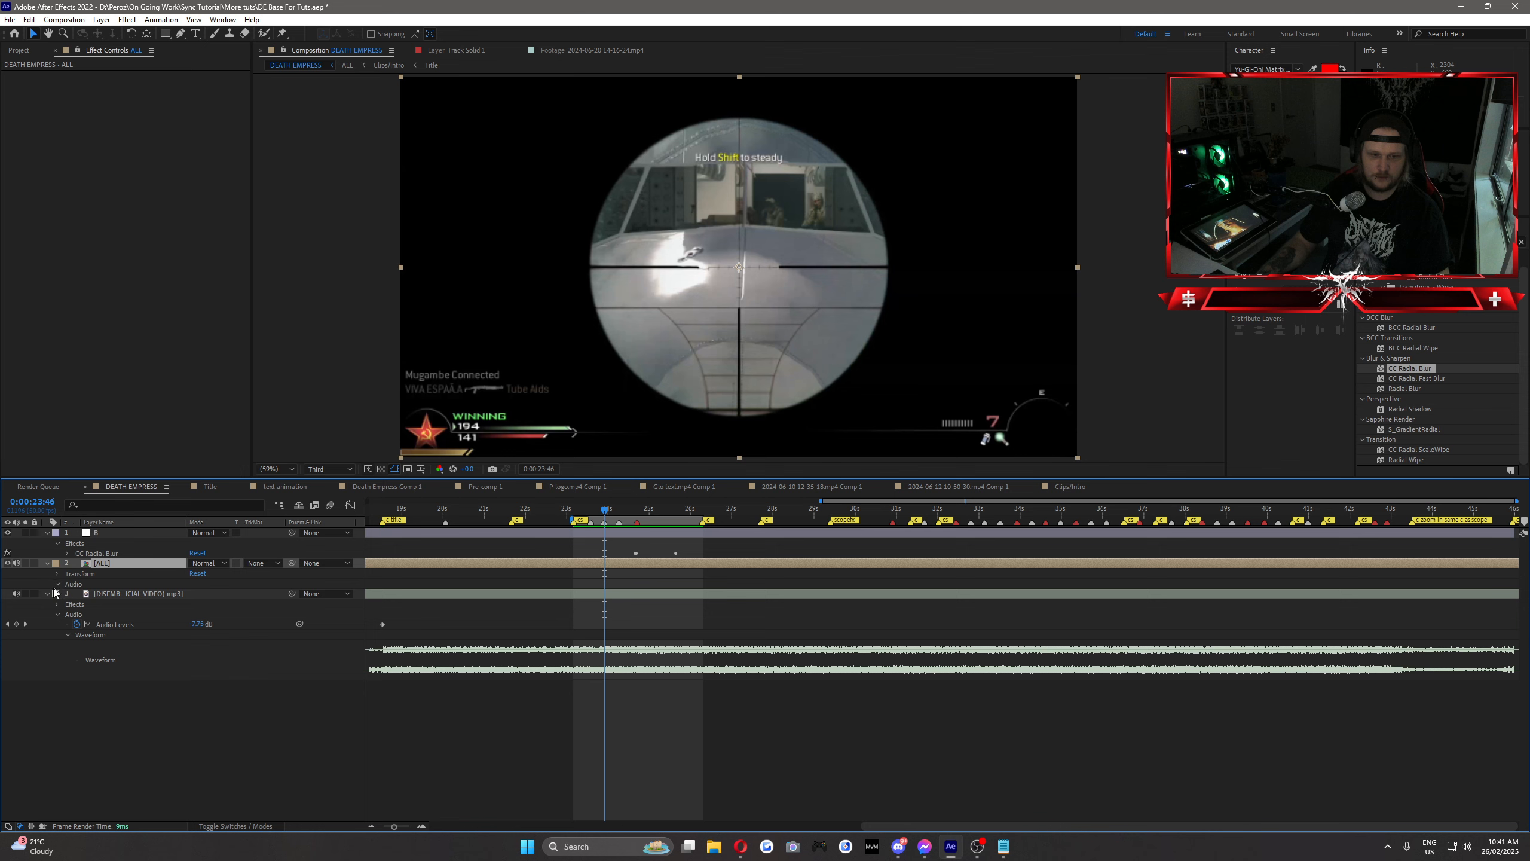
click(57, 584)
click(66, 603)
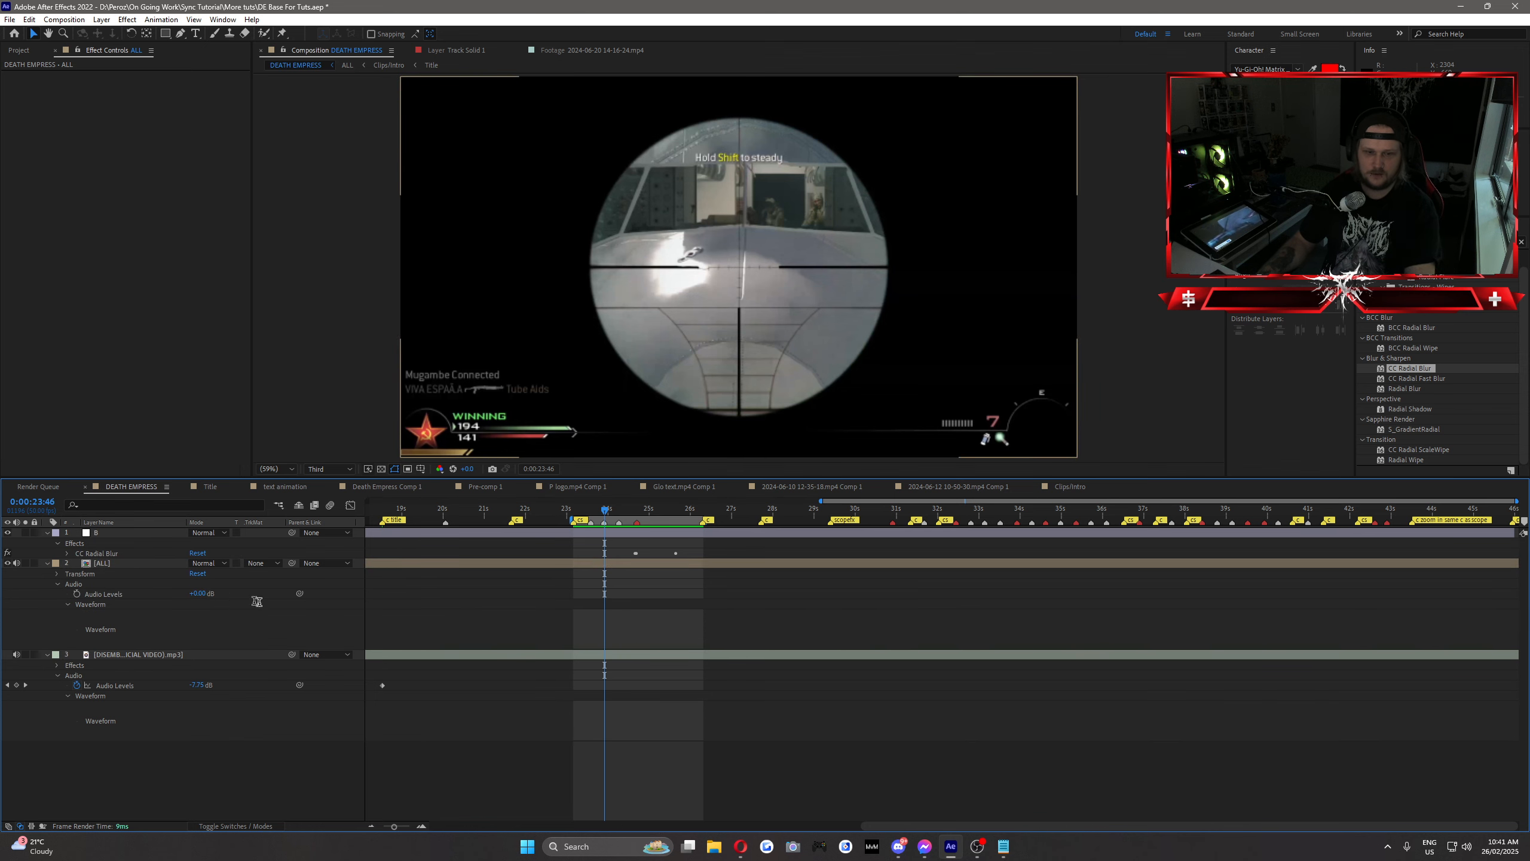
click(198, 594)
text(-8)
key(Return)
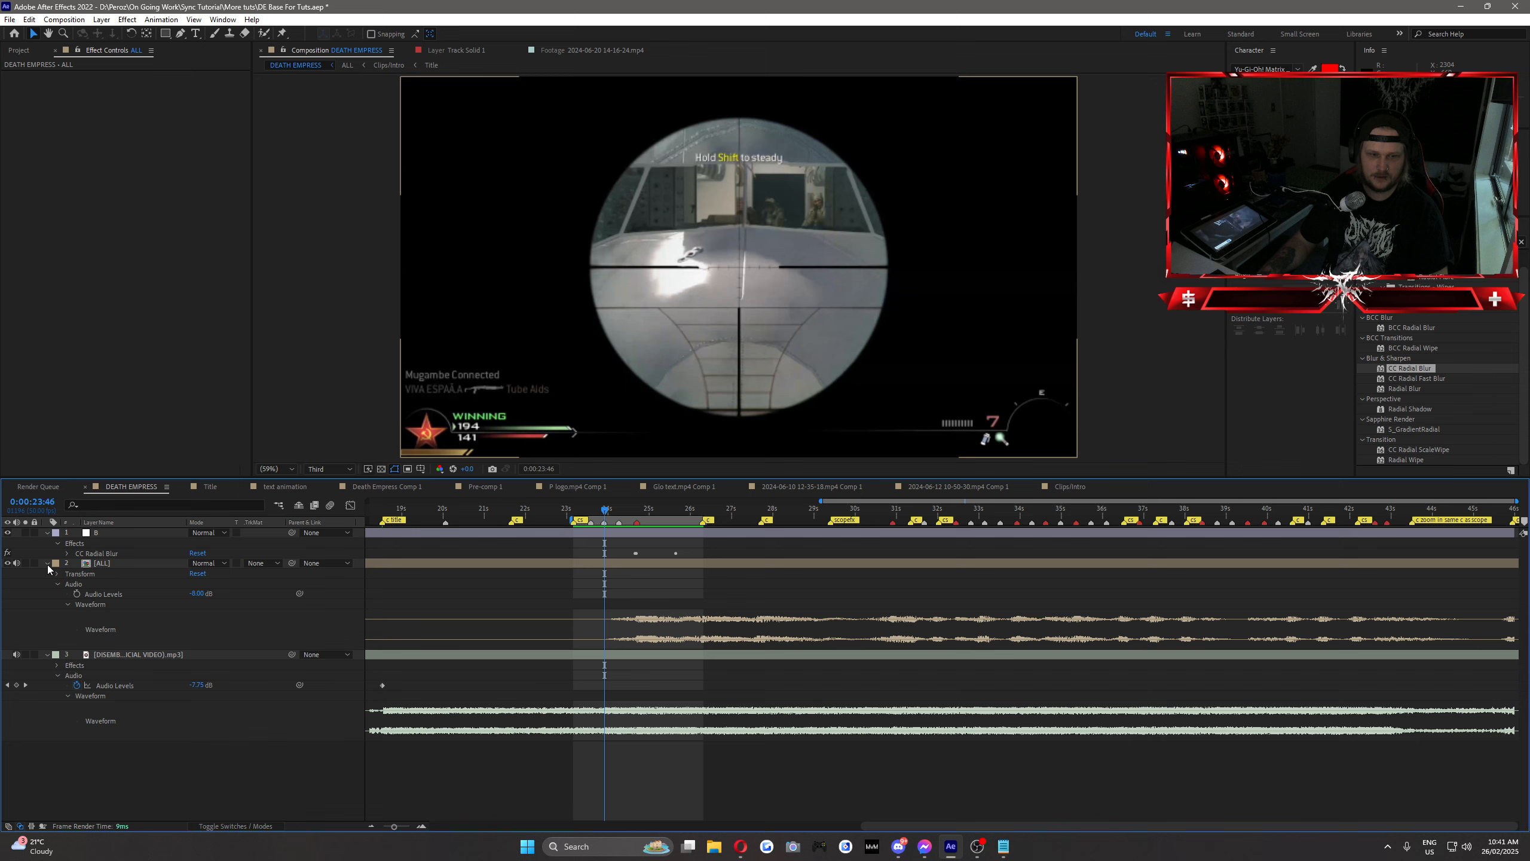
click(48, 562)
Step: Rework the CC Radial Blur Amount keyframes so the blur builds up gradually before the kill and fades out by 0:00:25:14
drag(592, 509, 609, 557)
click(615, 532)
key(u)
drag(608, 505, 615, 512)
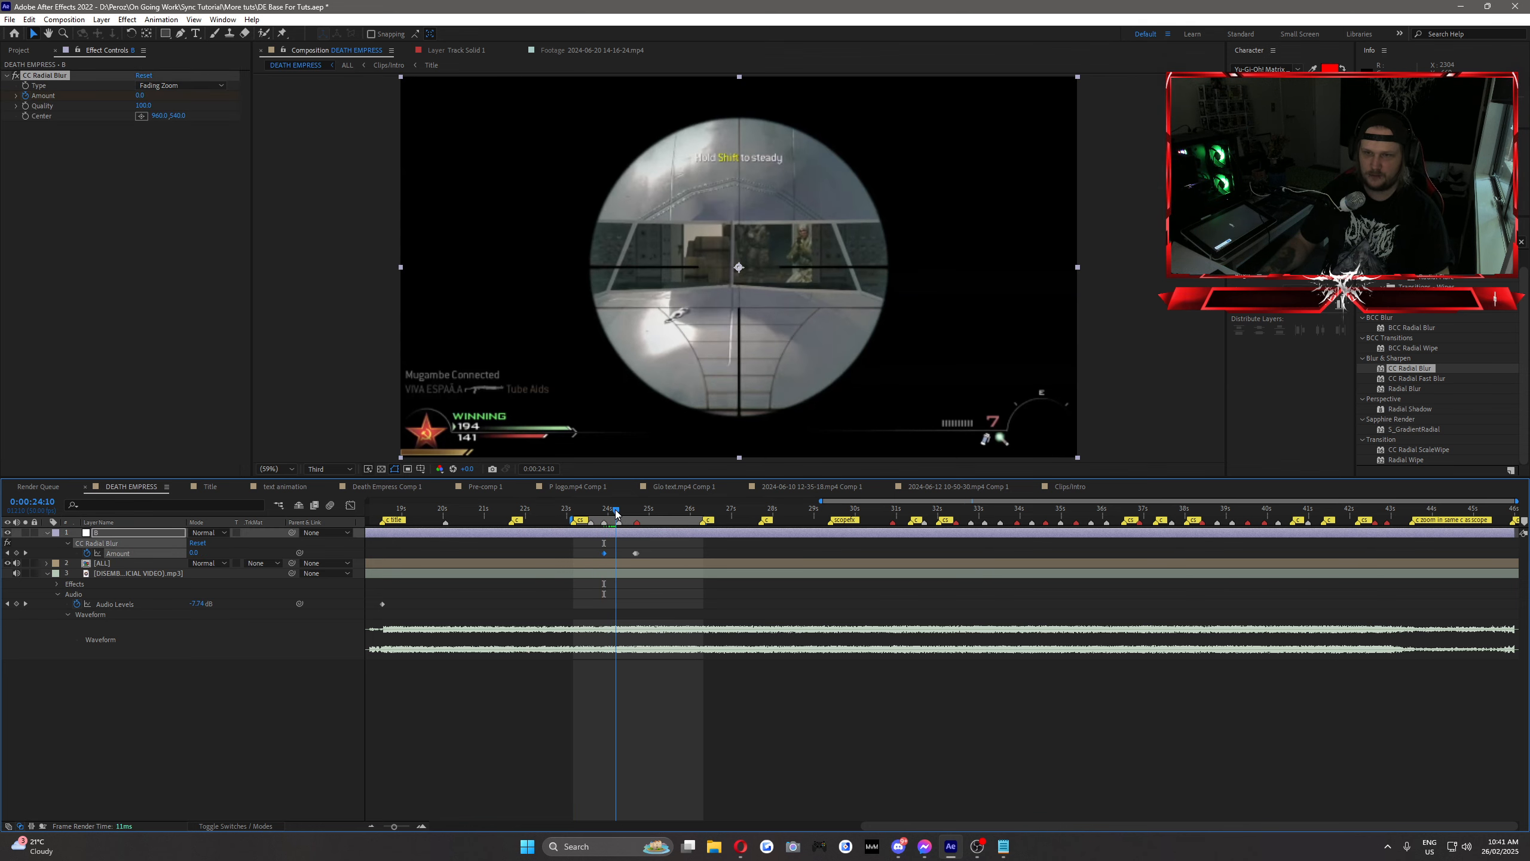
click(633, 555)
key(Delete)
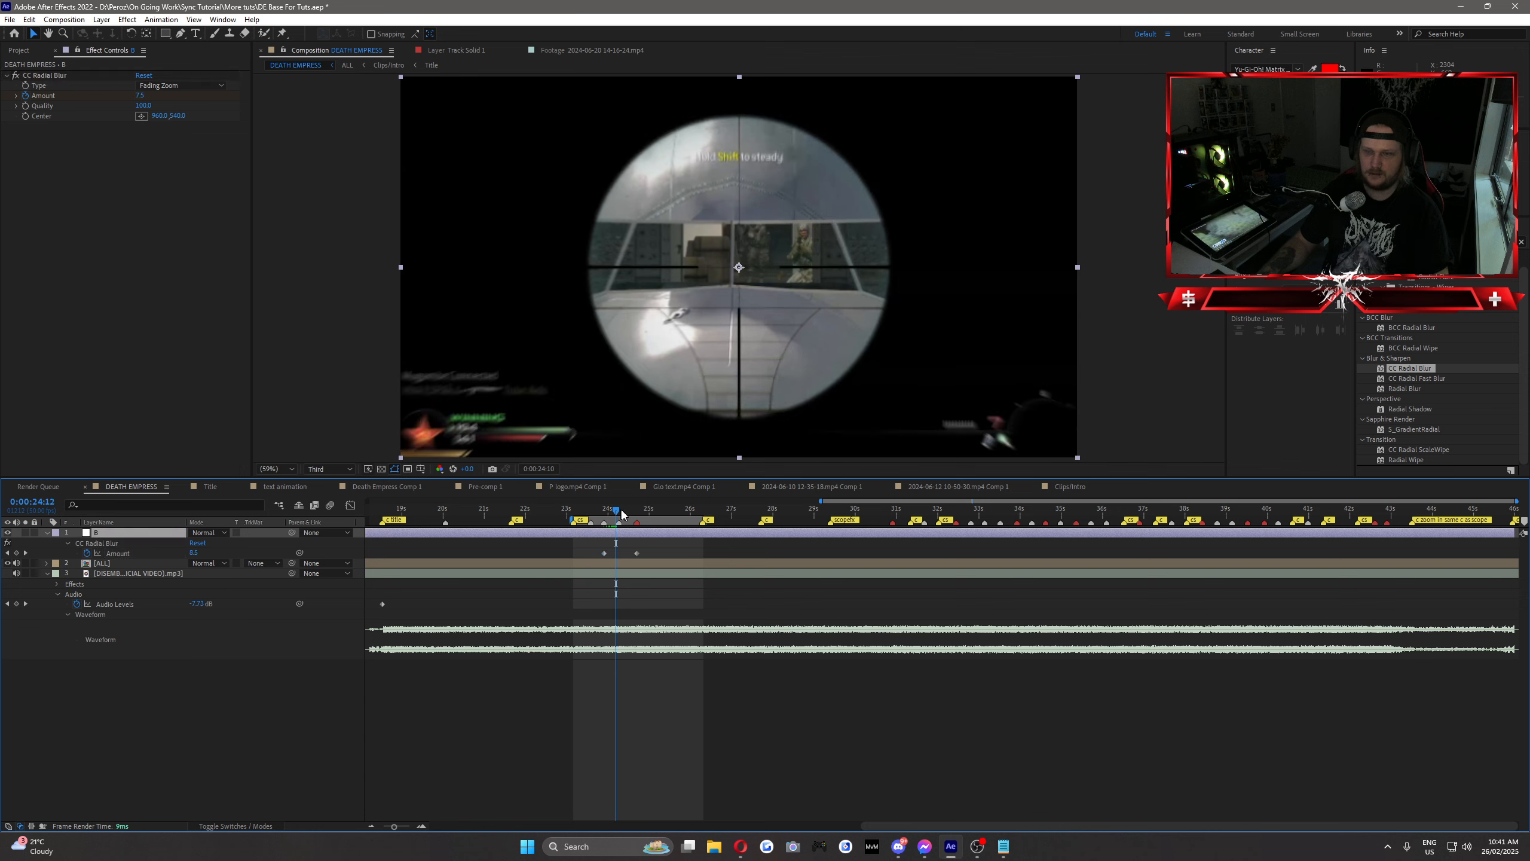
drag(619, 510, 663, 521)
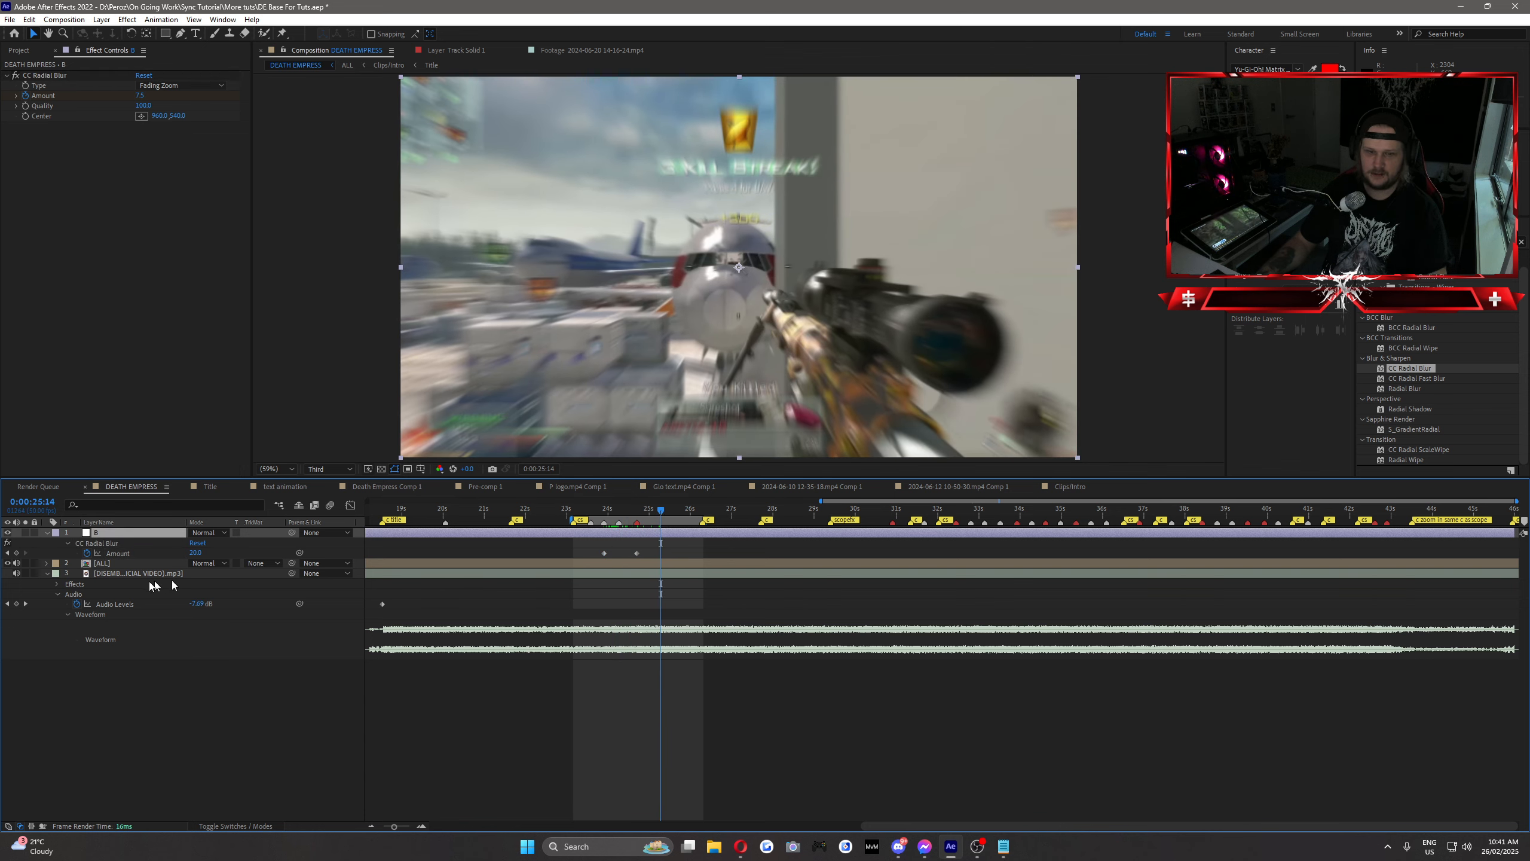
click(261, 718)
Step: Preview the gradual radial blur build-up from 0:00:23:15 in time with the music
click(578, 509)
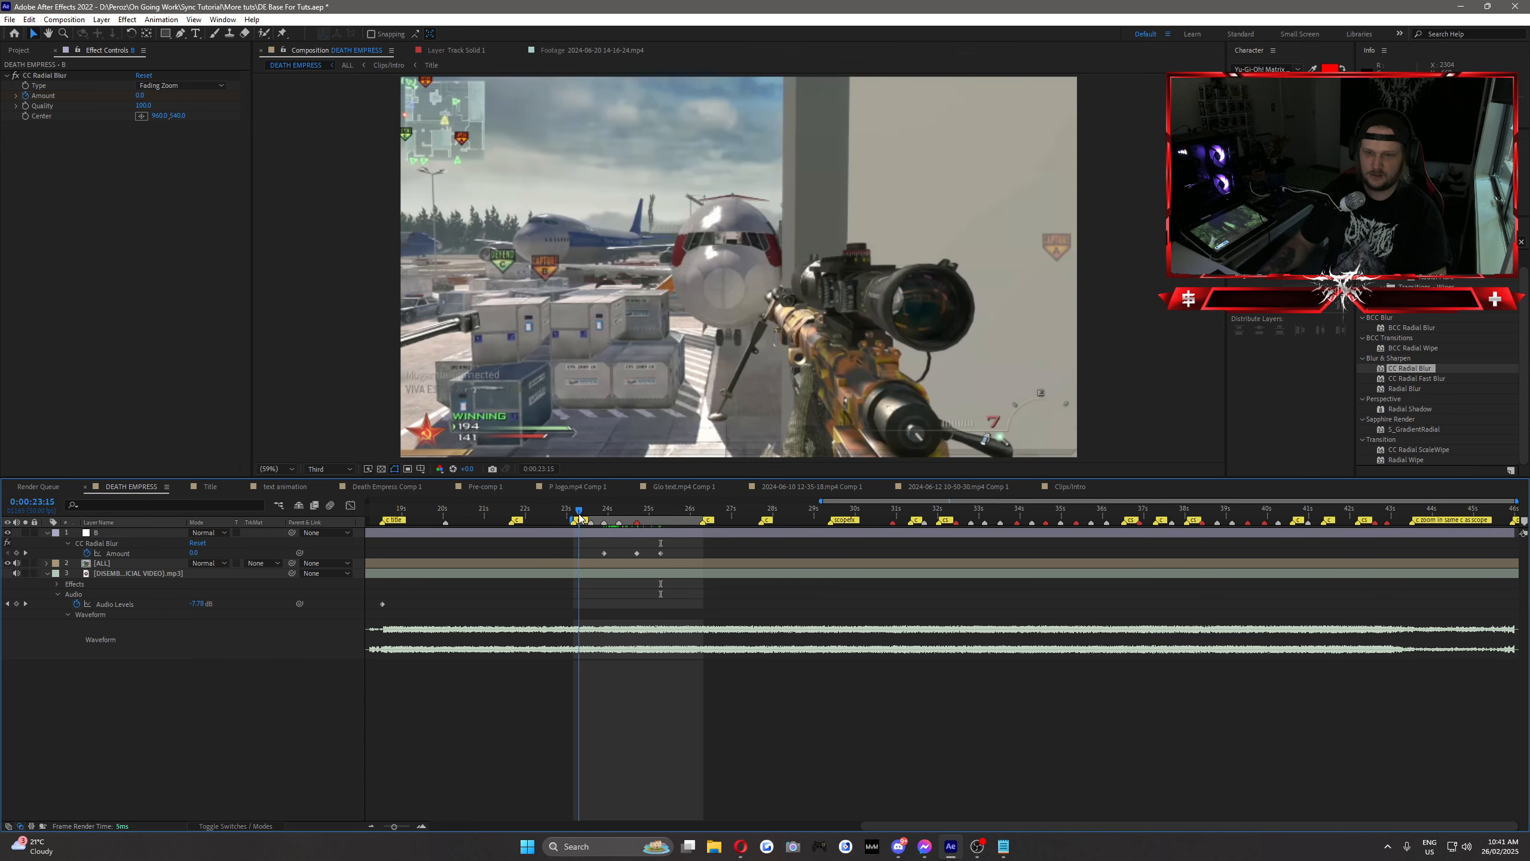
key(space)
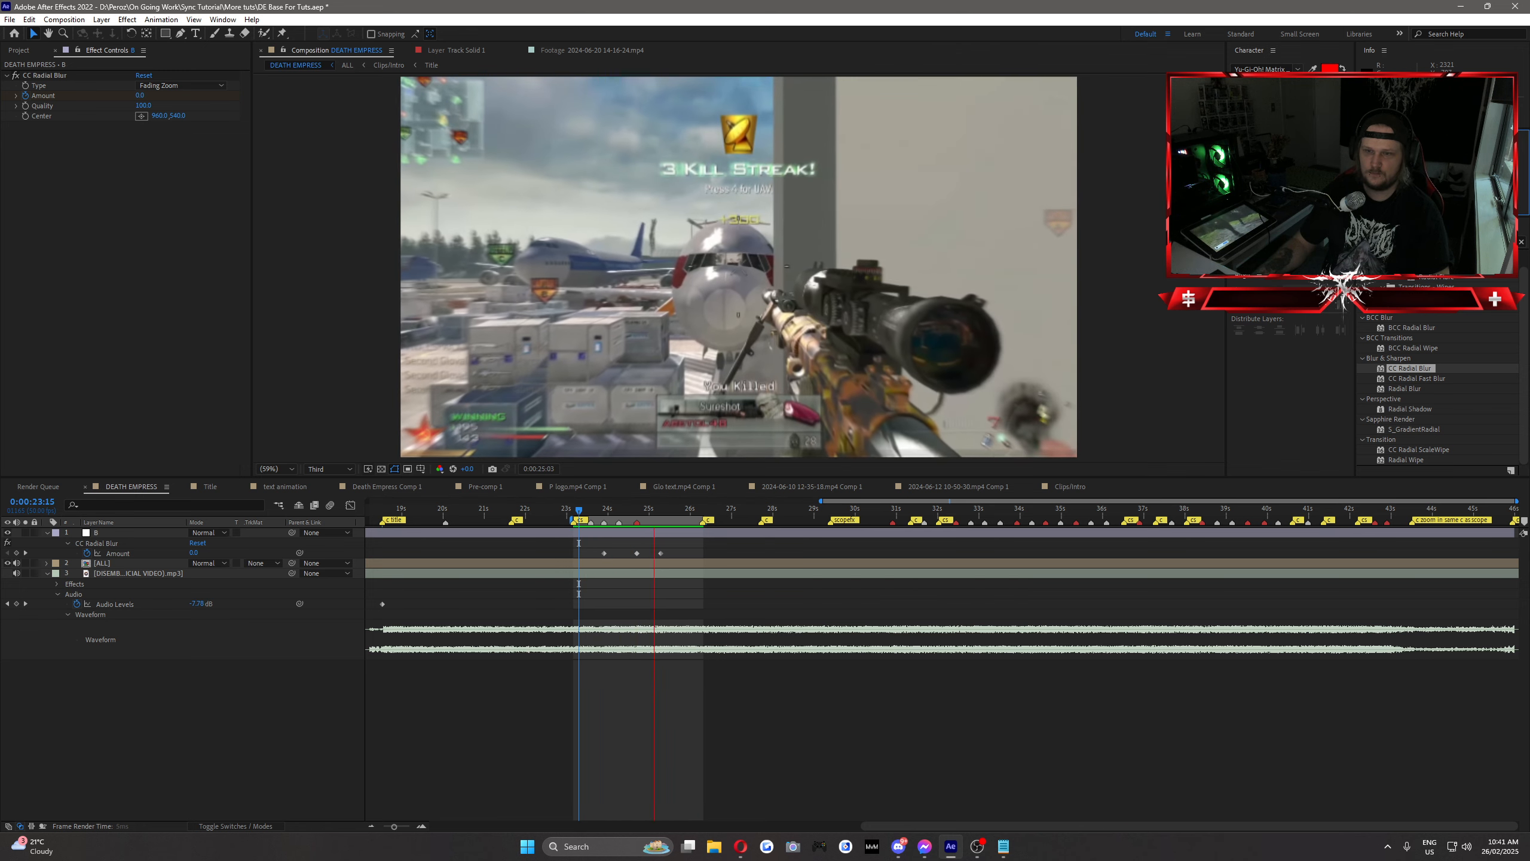
key(space)
click(613, 509)
key(space)
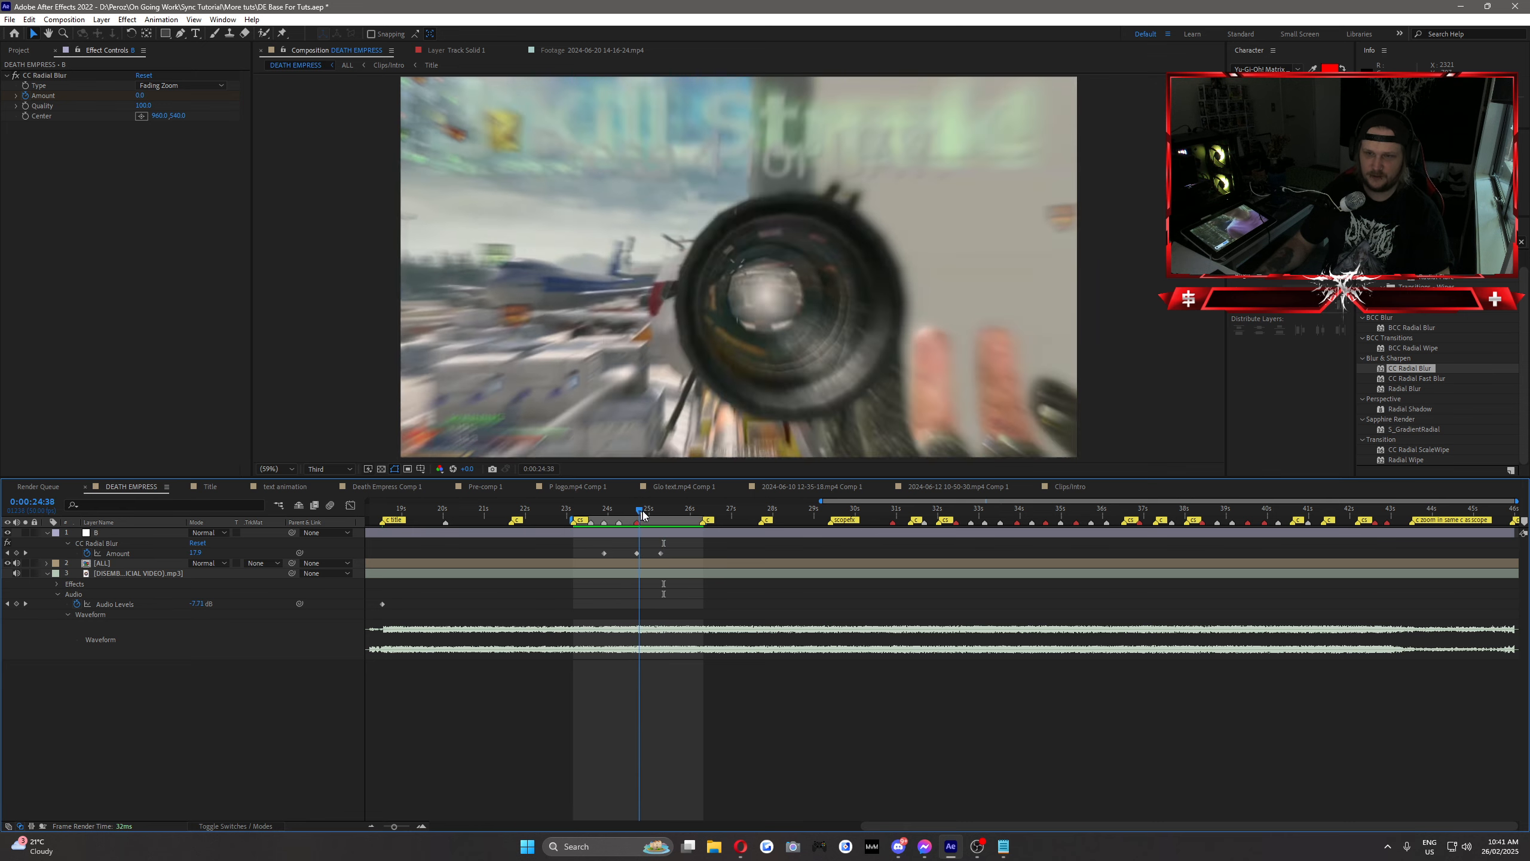
Step: Delete the radial blur keyframes together with the adjustment layer carrying them
drag(667, 555, 602, 557)
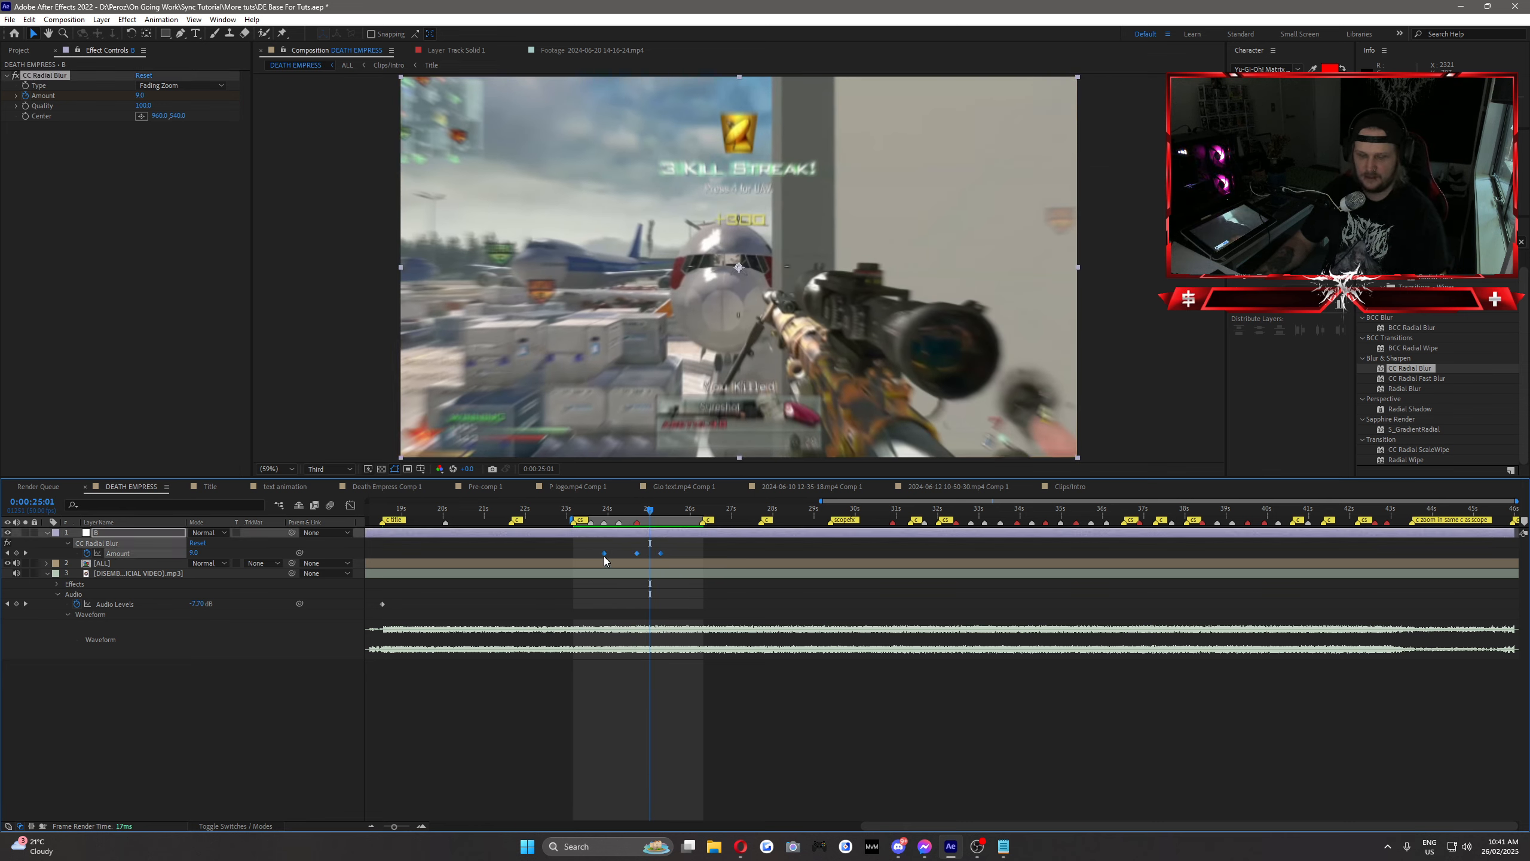
key(Delete)
key(Delete)
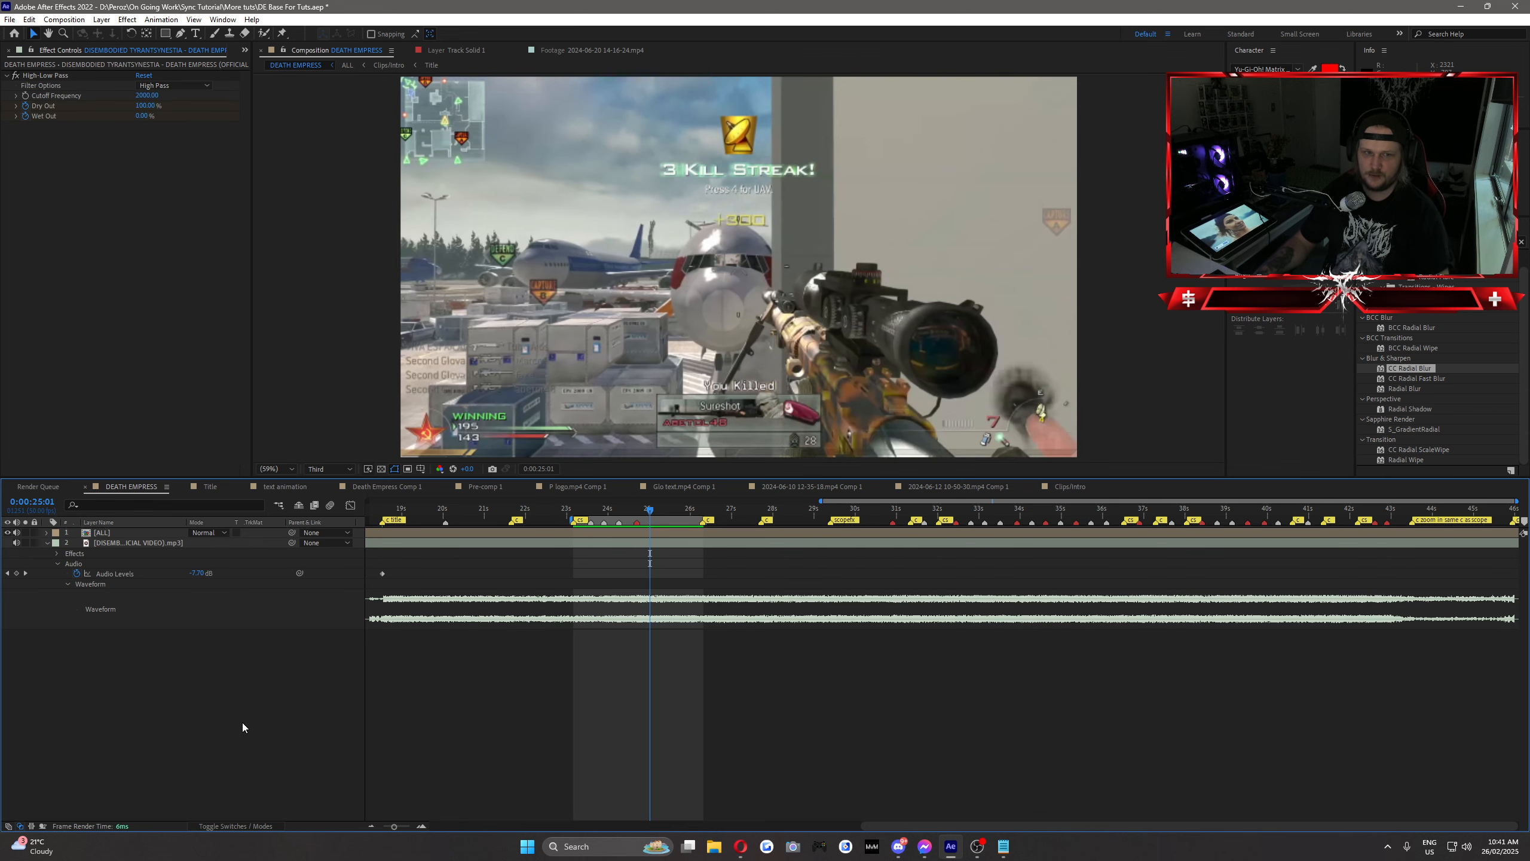
Step: Add a new adjustment layer above the [ALL] layer and rename it twitch
right_click(168, 532)
mouse_move(199, 532)
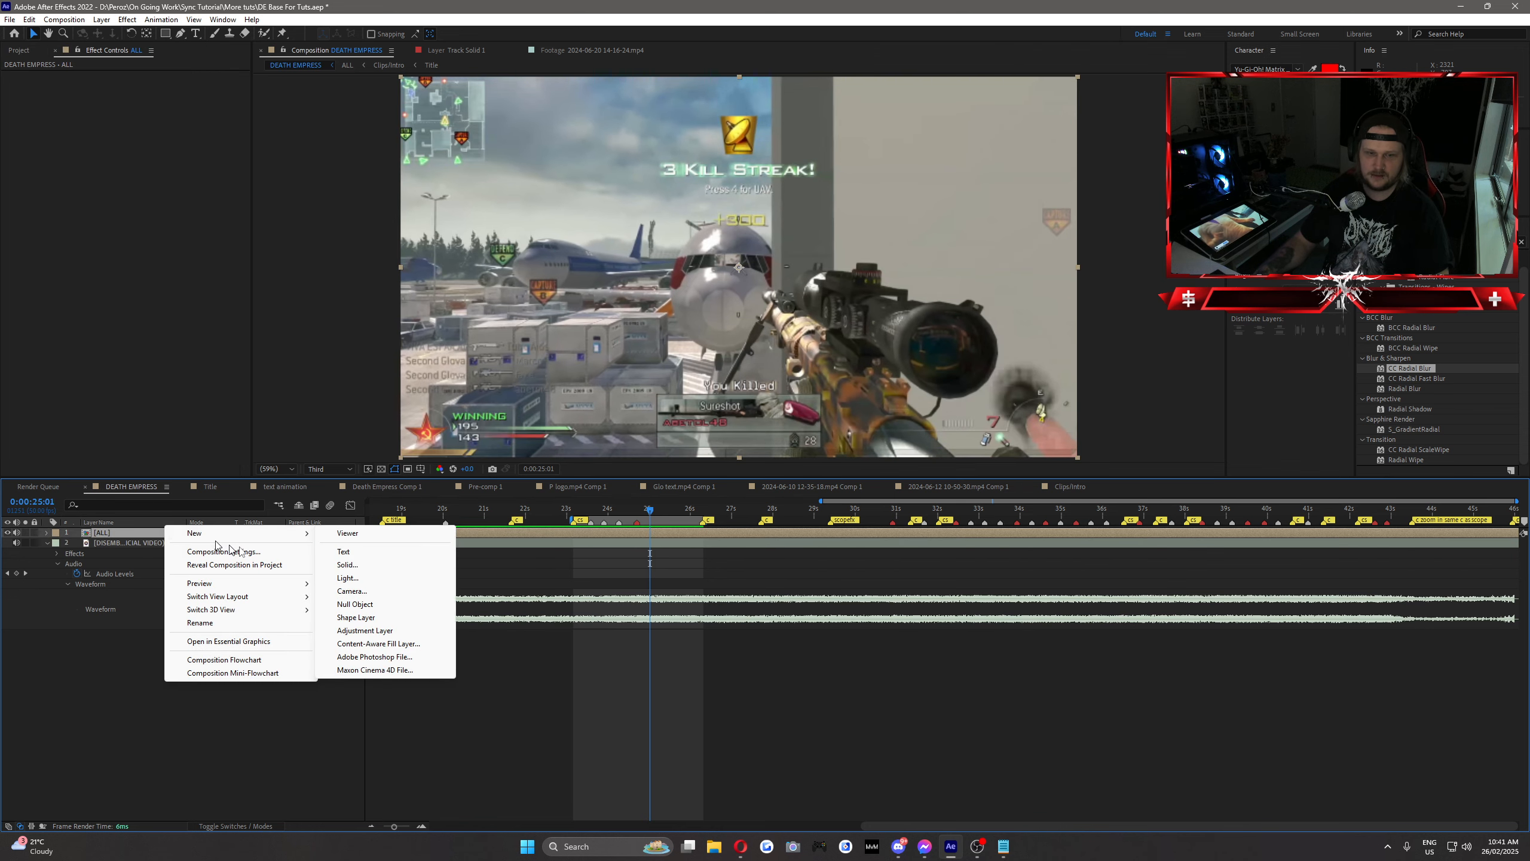
click(375, 630)
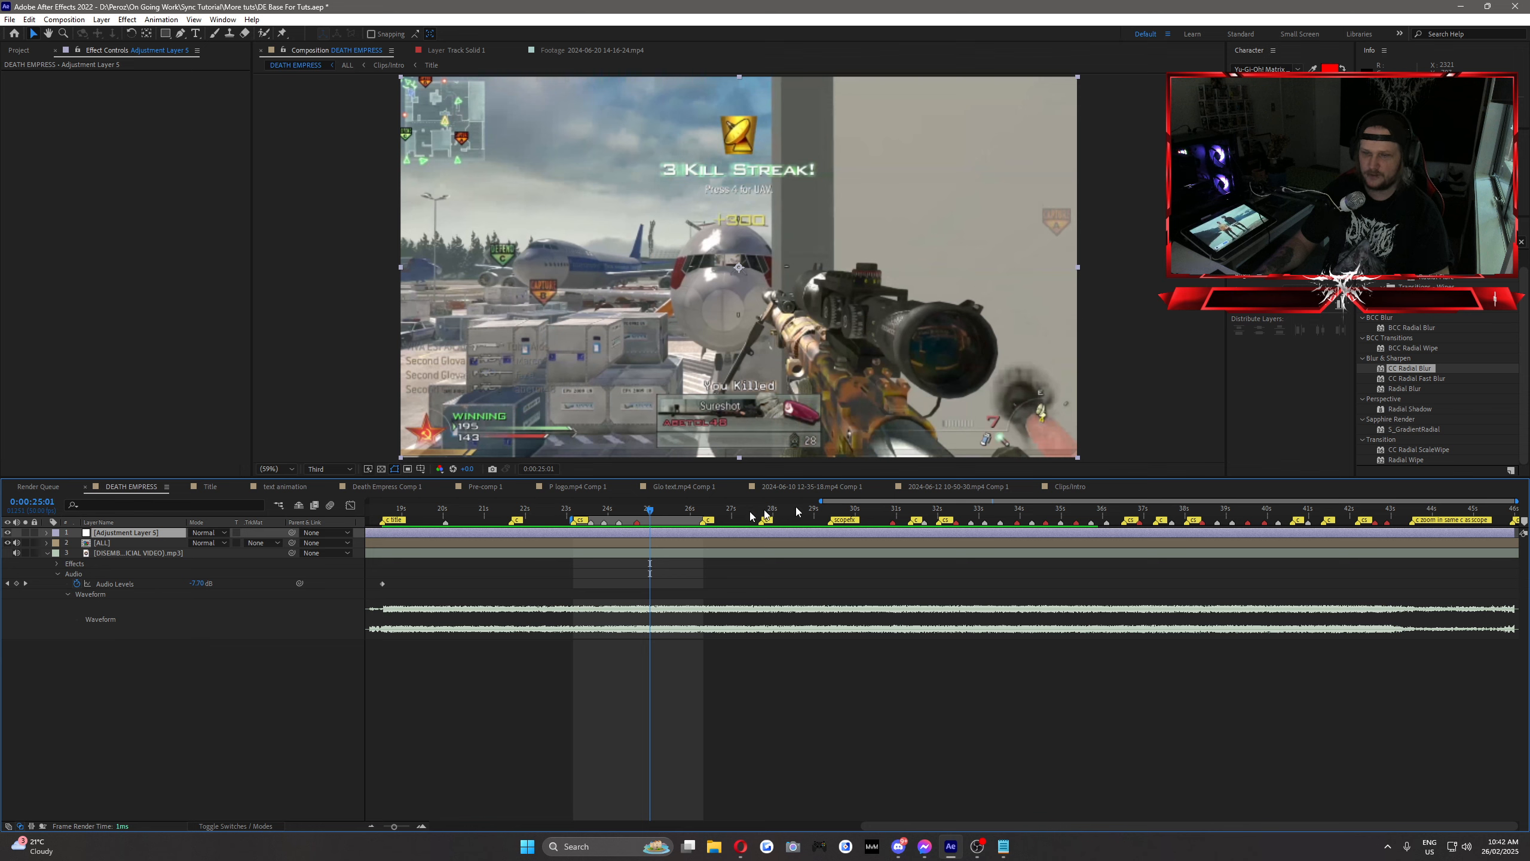
mouse_move(634, 507)
mouse_down()
mouse_move(598, 512)
mouse_move(622, 522)
mouse_up()
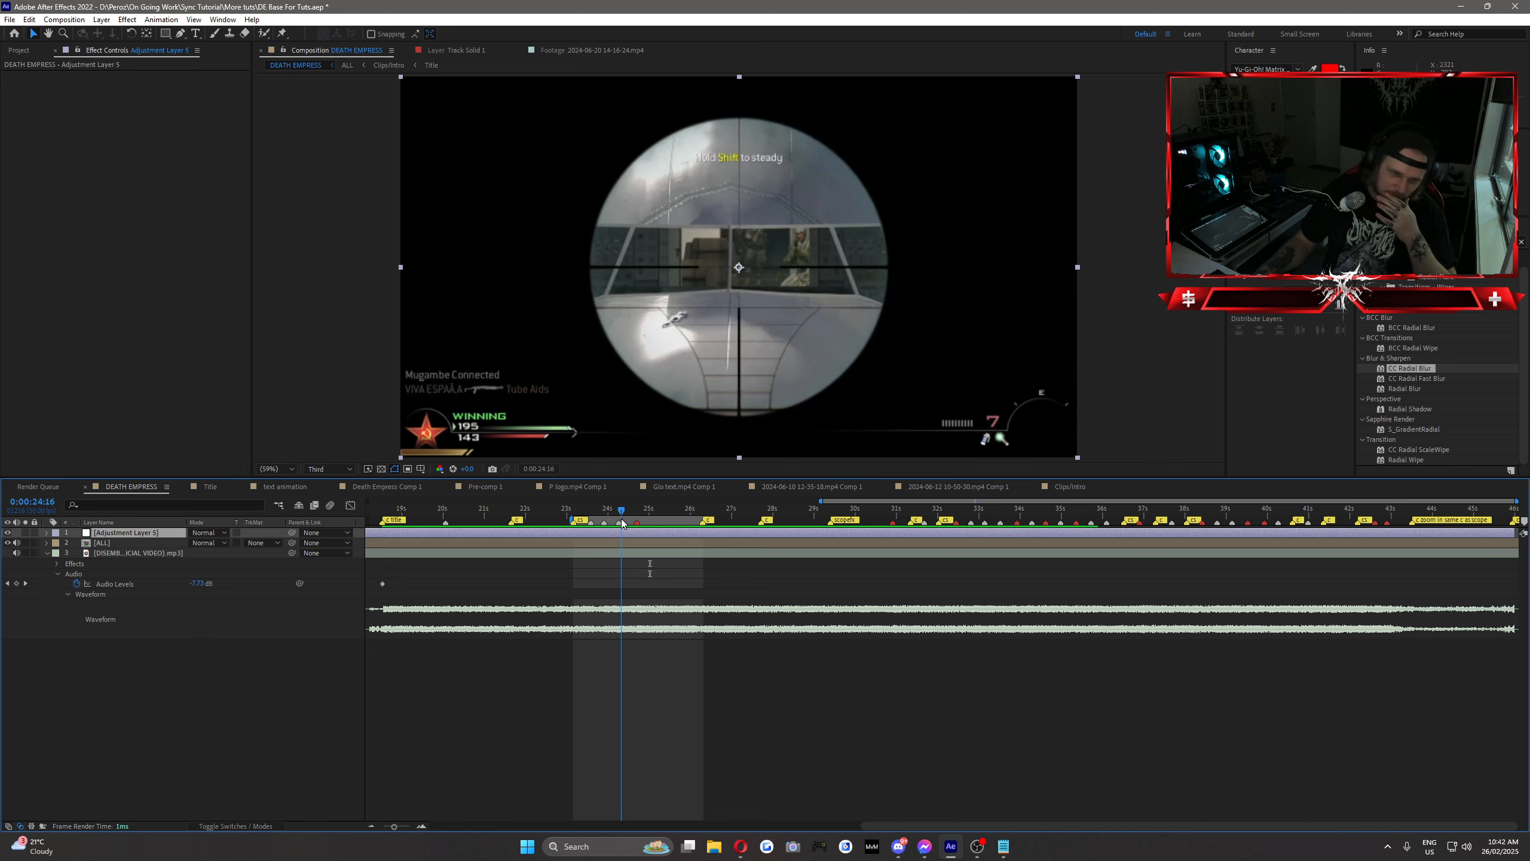
right_click(139, 533)
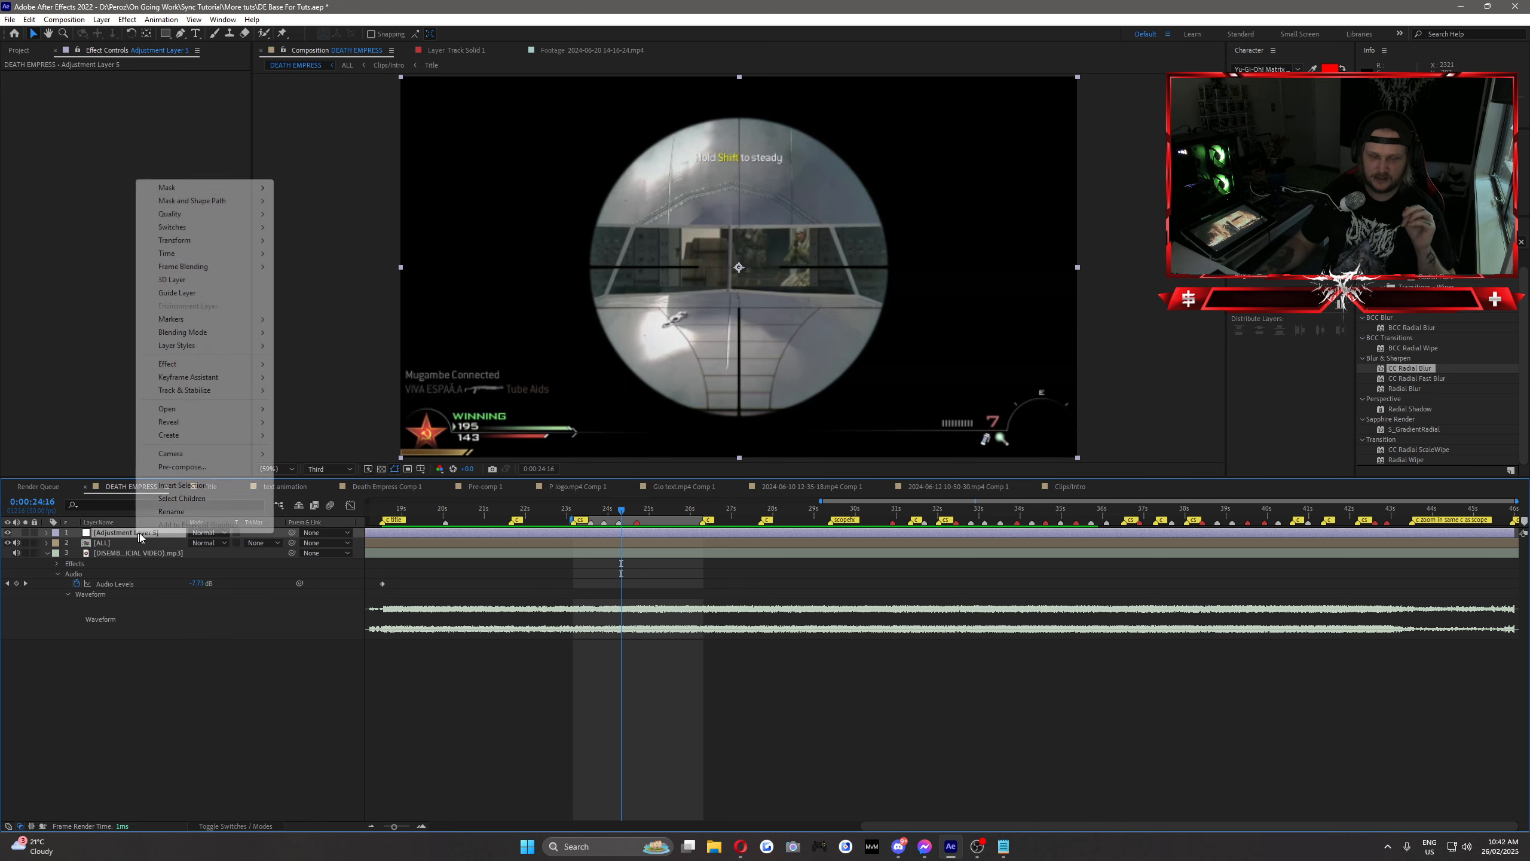
click(167, 513)
text(twitch)
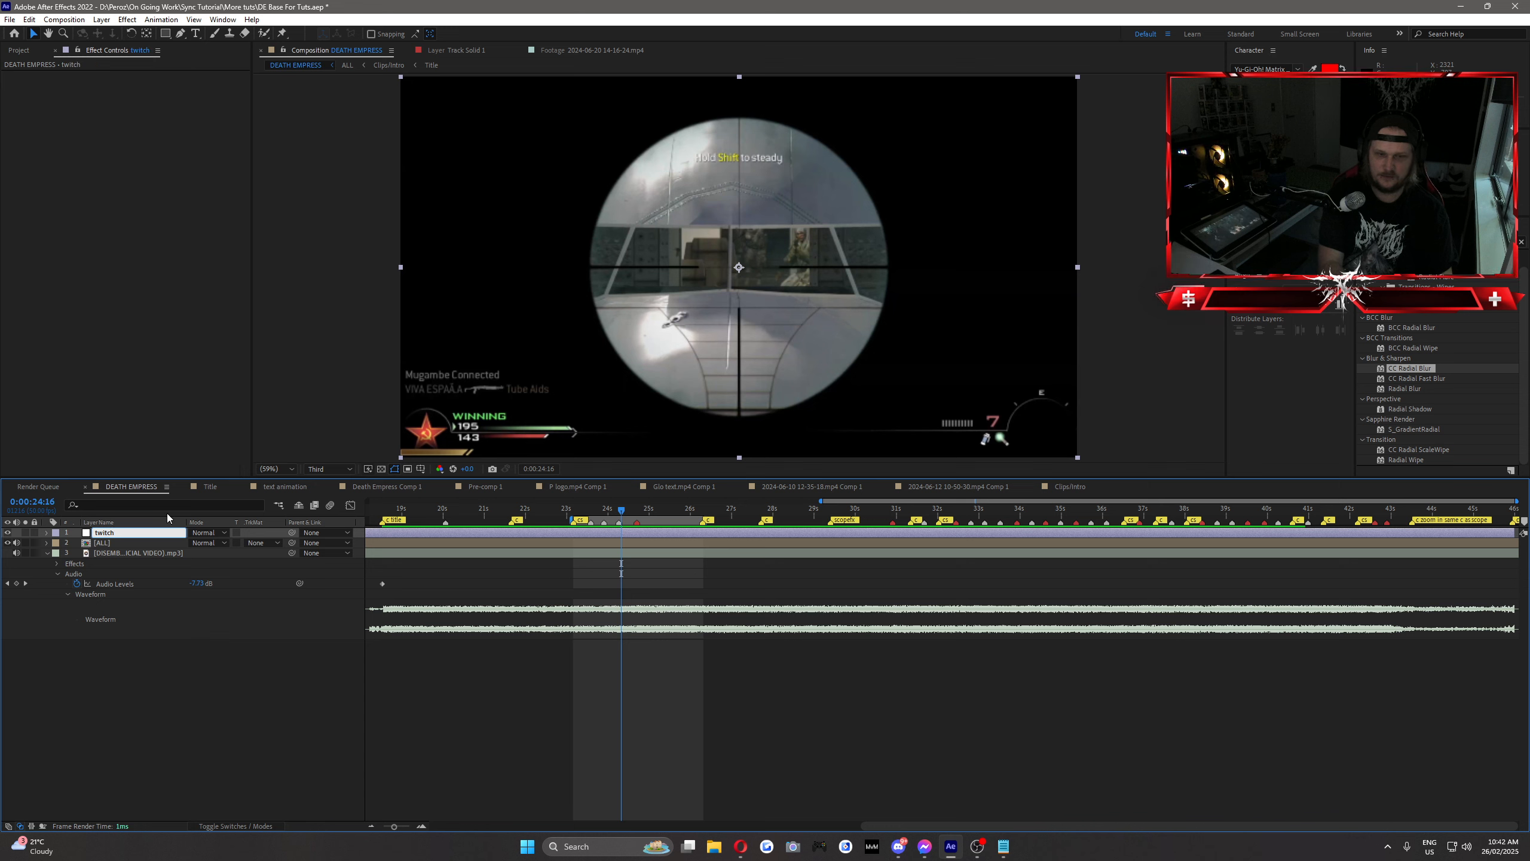
key(Return)
Step: Find the Twitch effect, apply it to the twitch layer and set its speed to 15
click(1434, 242)
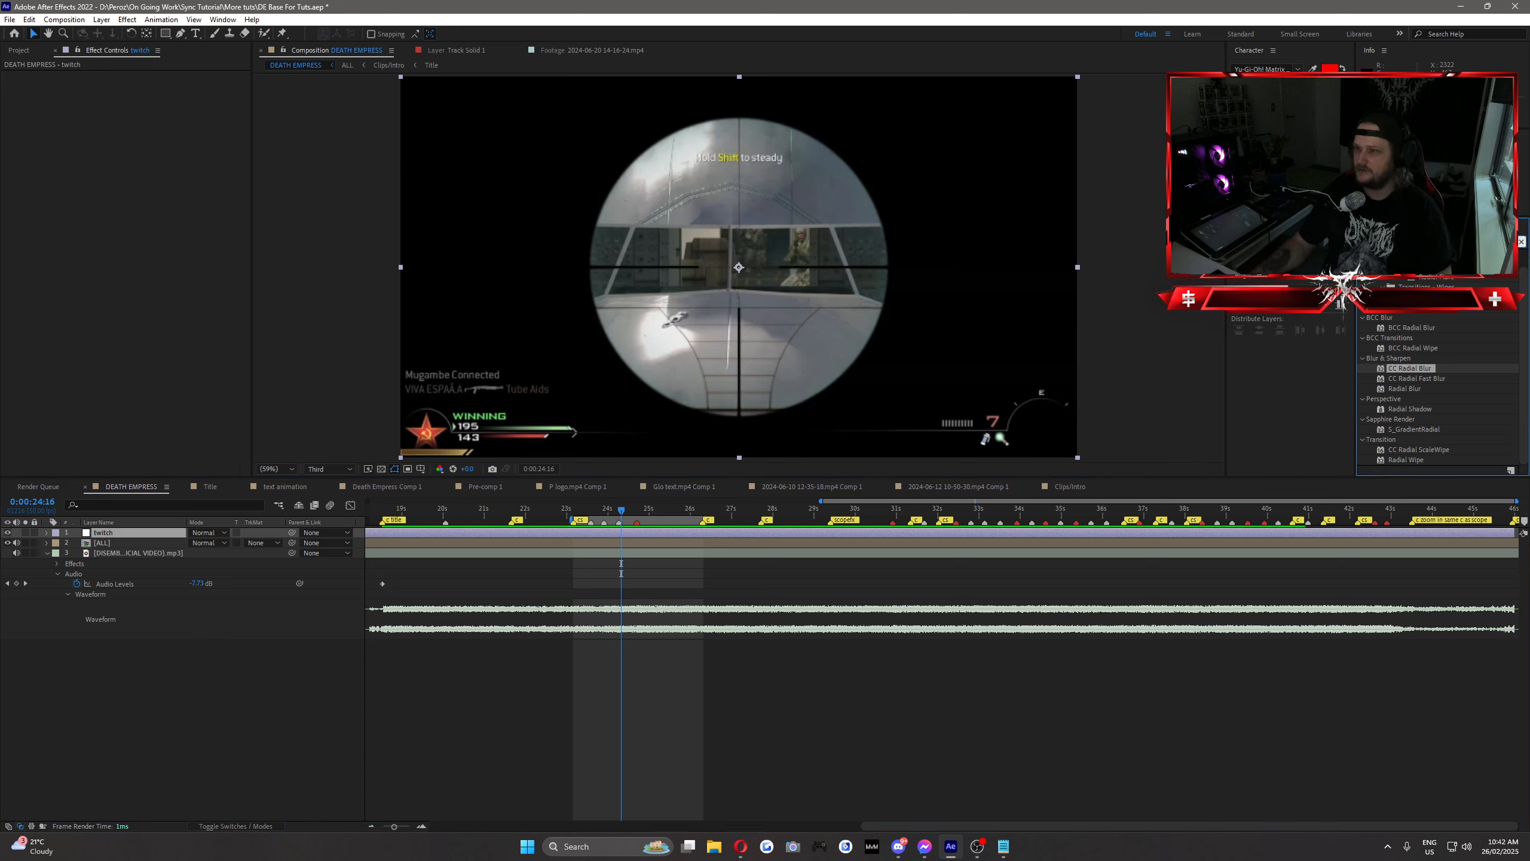
text(twitch)
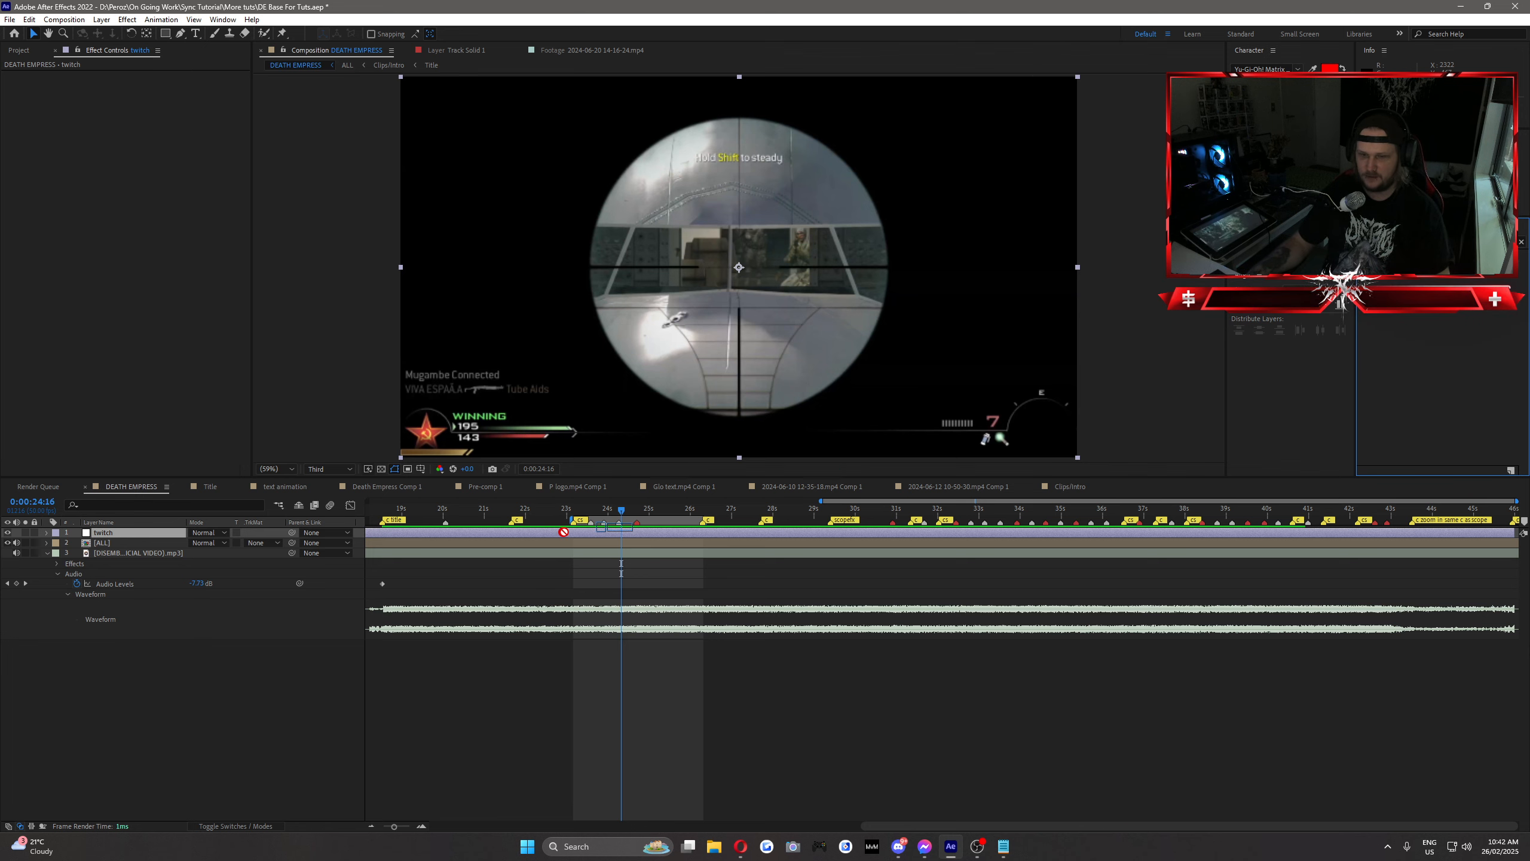
drag(563, 531, 576, 533)
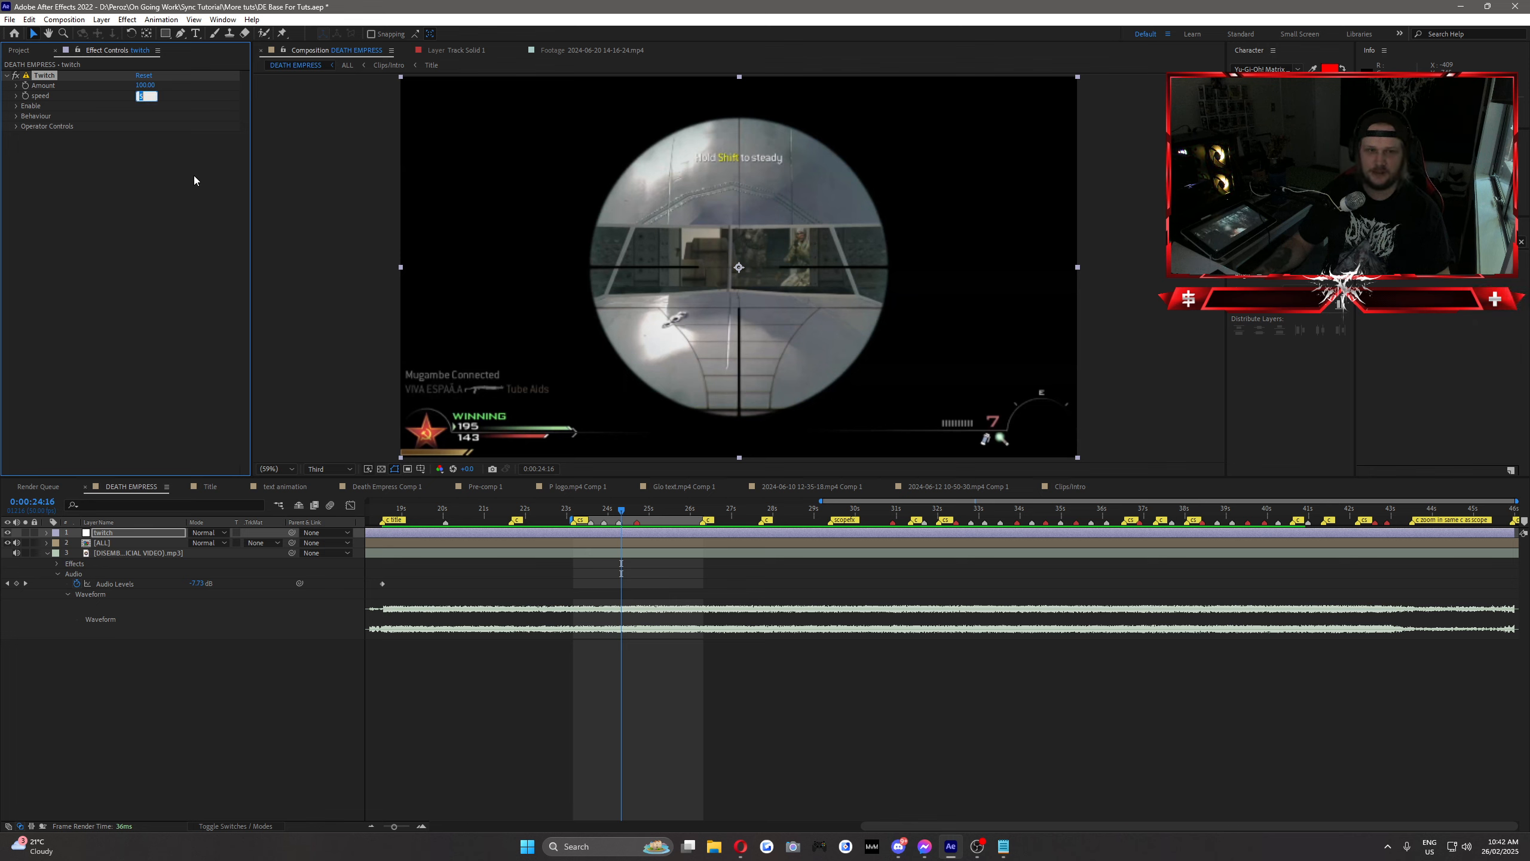
click(180, 203)
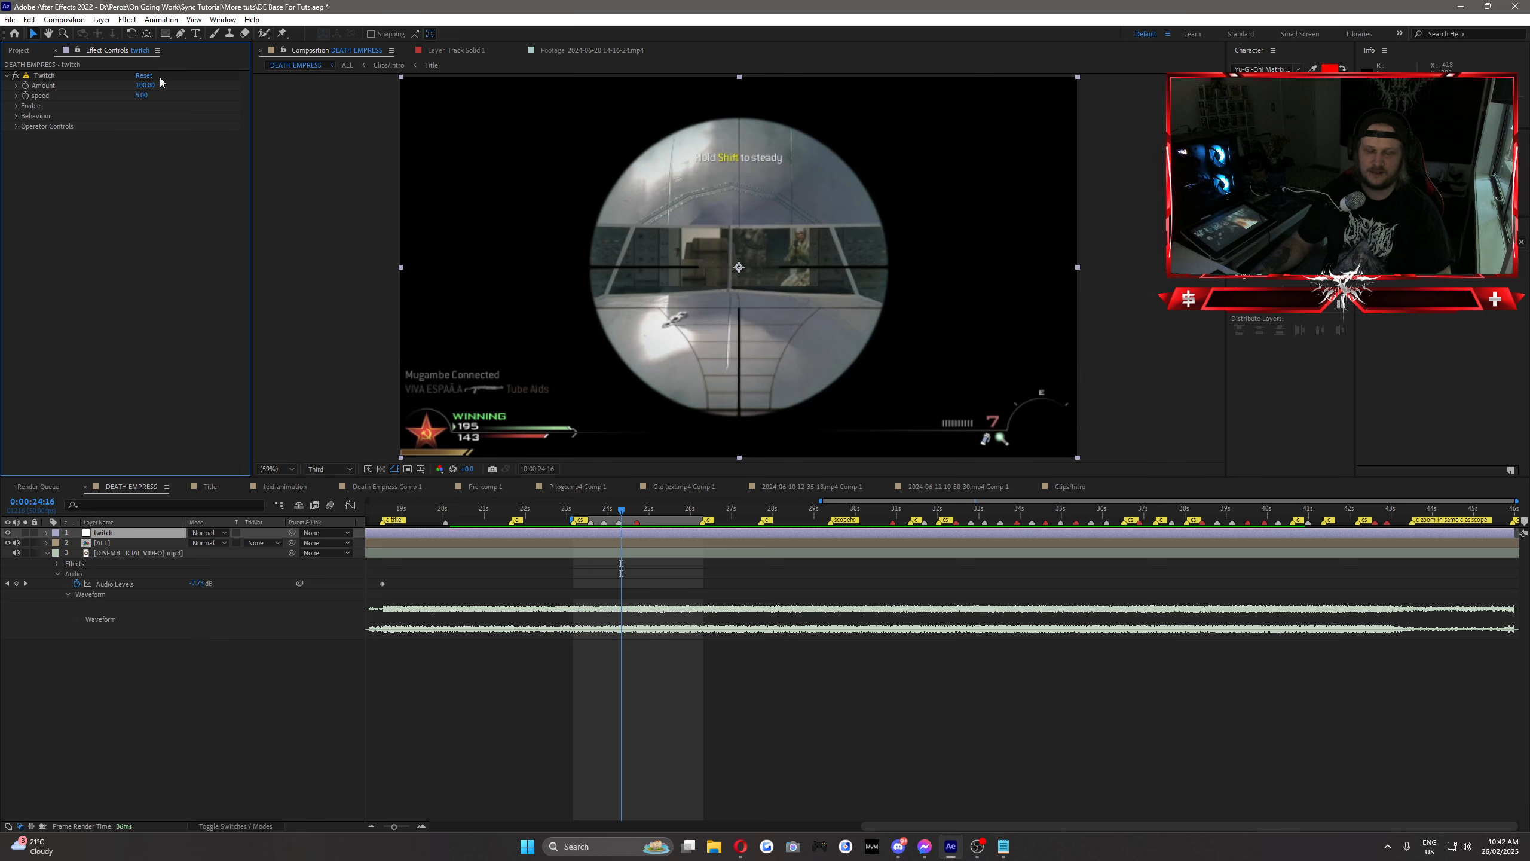
click(144, 96)
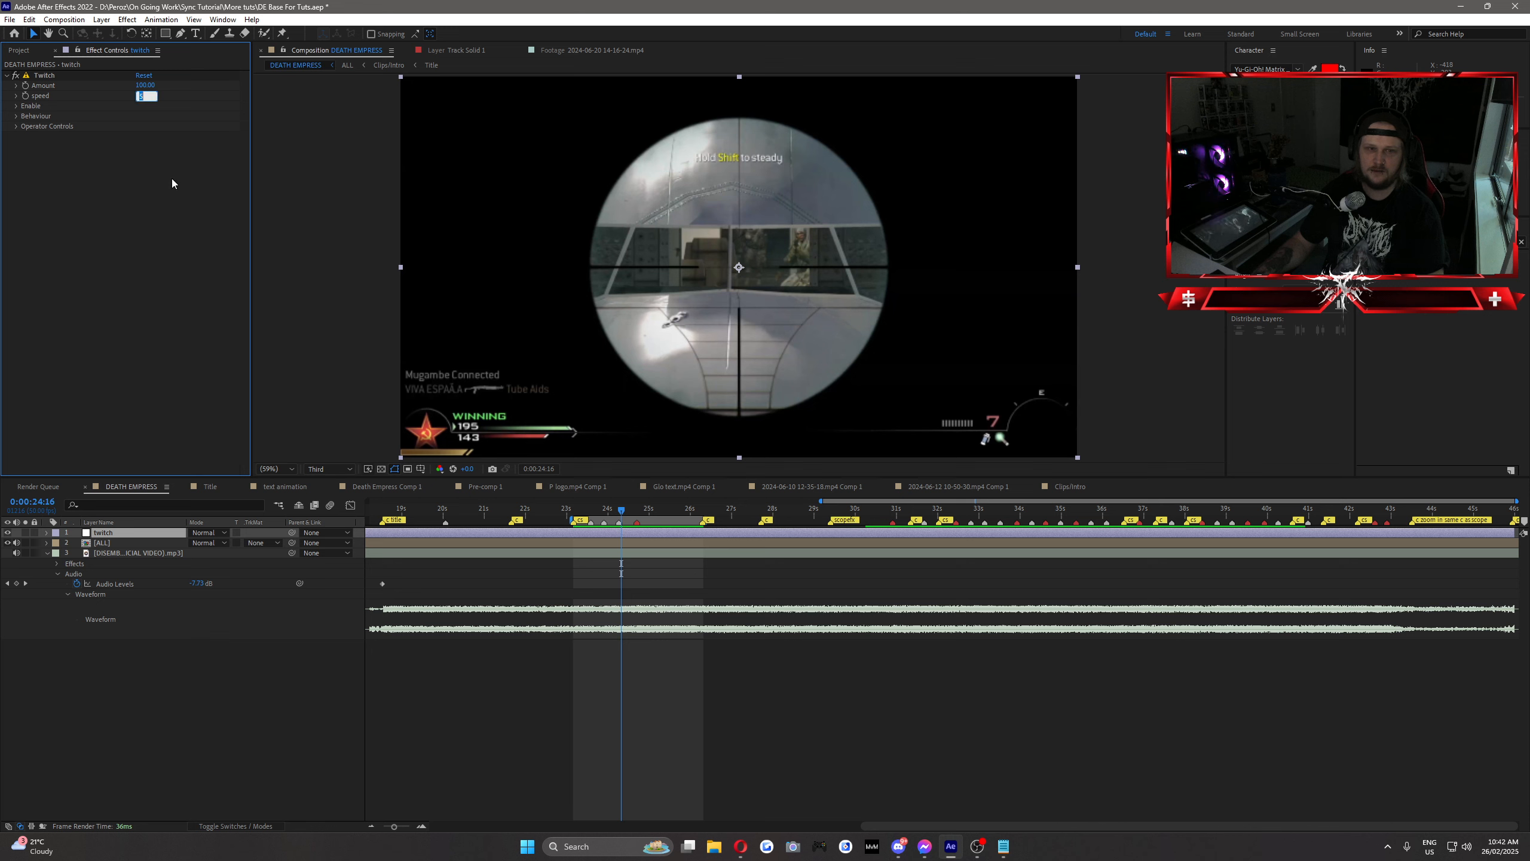
Step: Try the Twitch effect's Blur, Light and Scale operators one at a time on the scoped shot
click(16, 106)
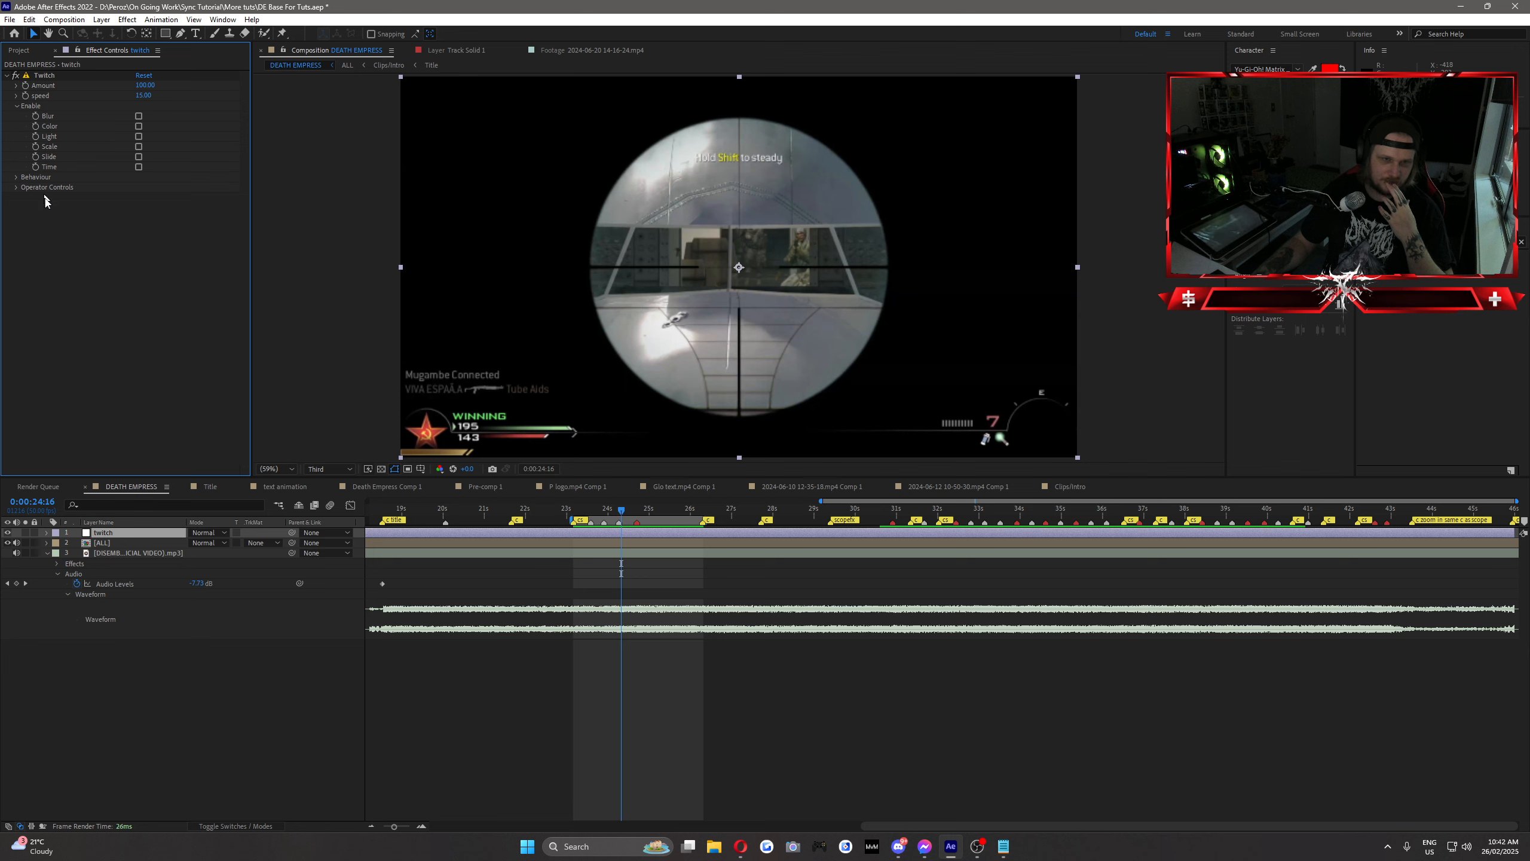
click(140, 116)
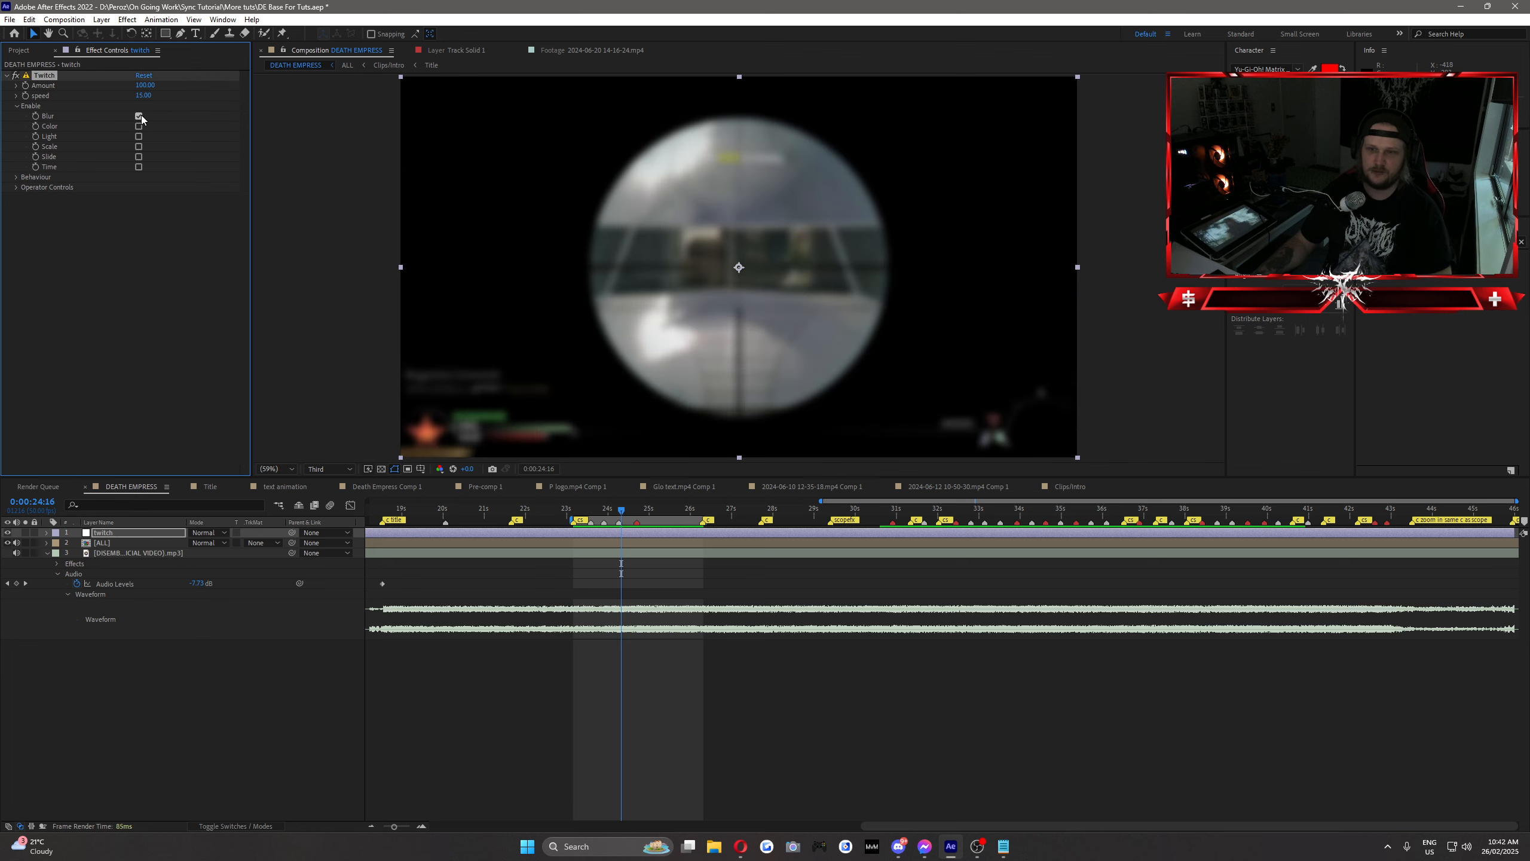
click(140, 116)
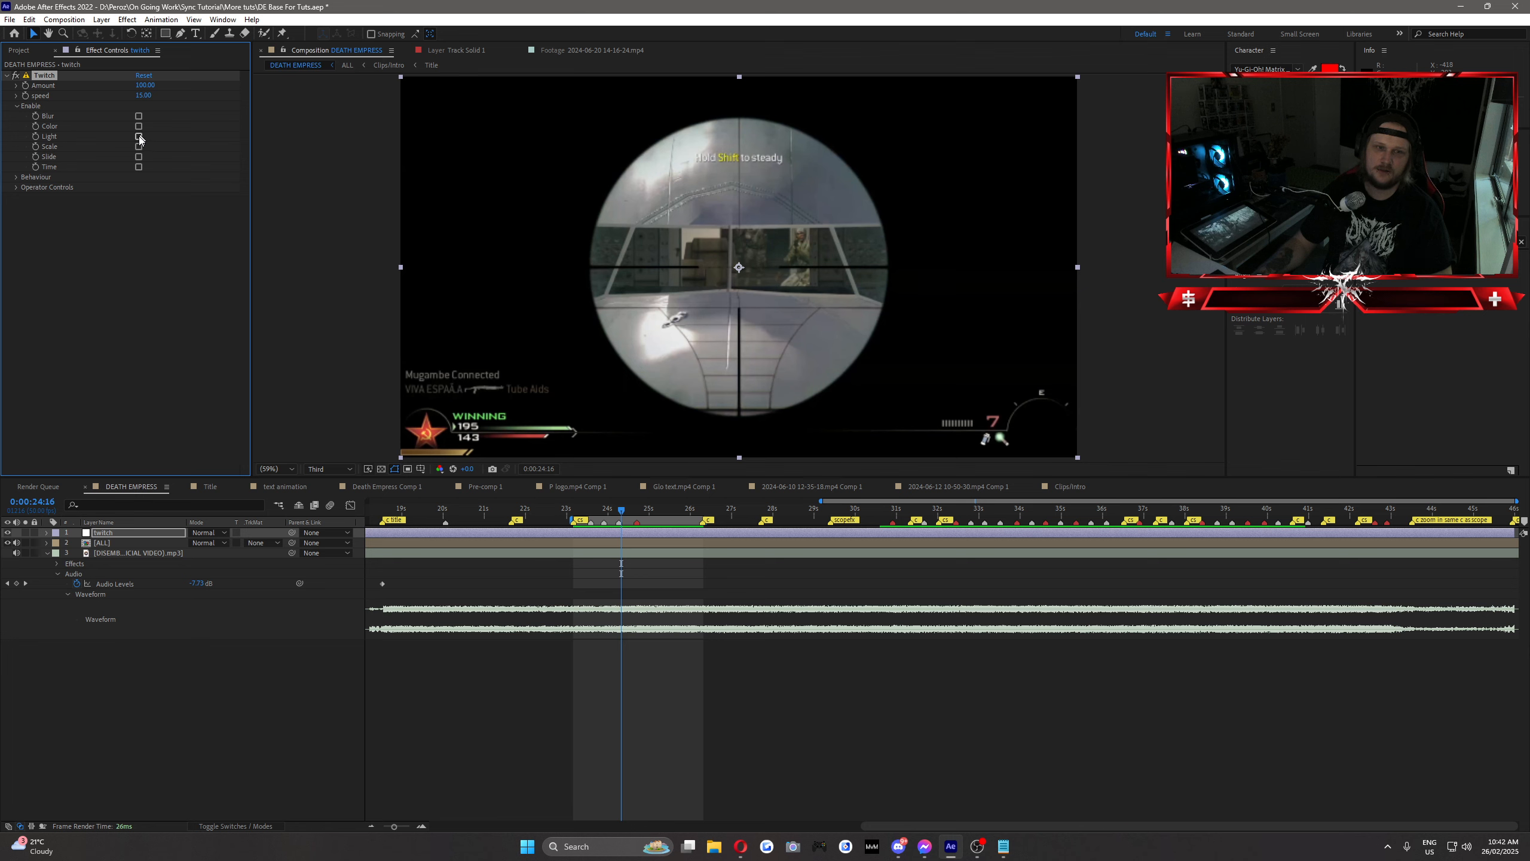
click(139, 136)
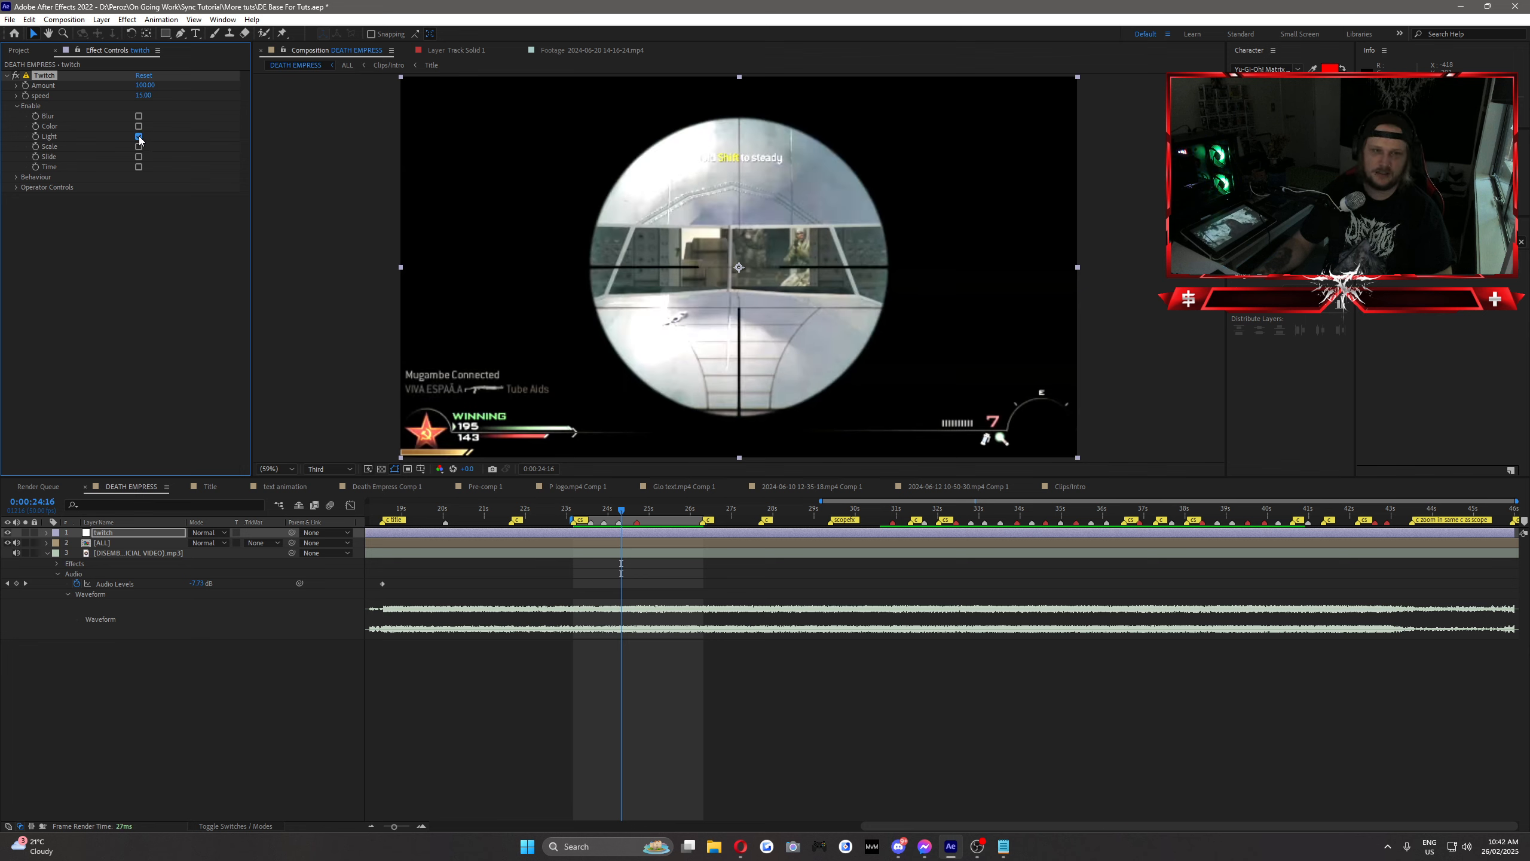
click(139, 136)
click(139, 147)
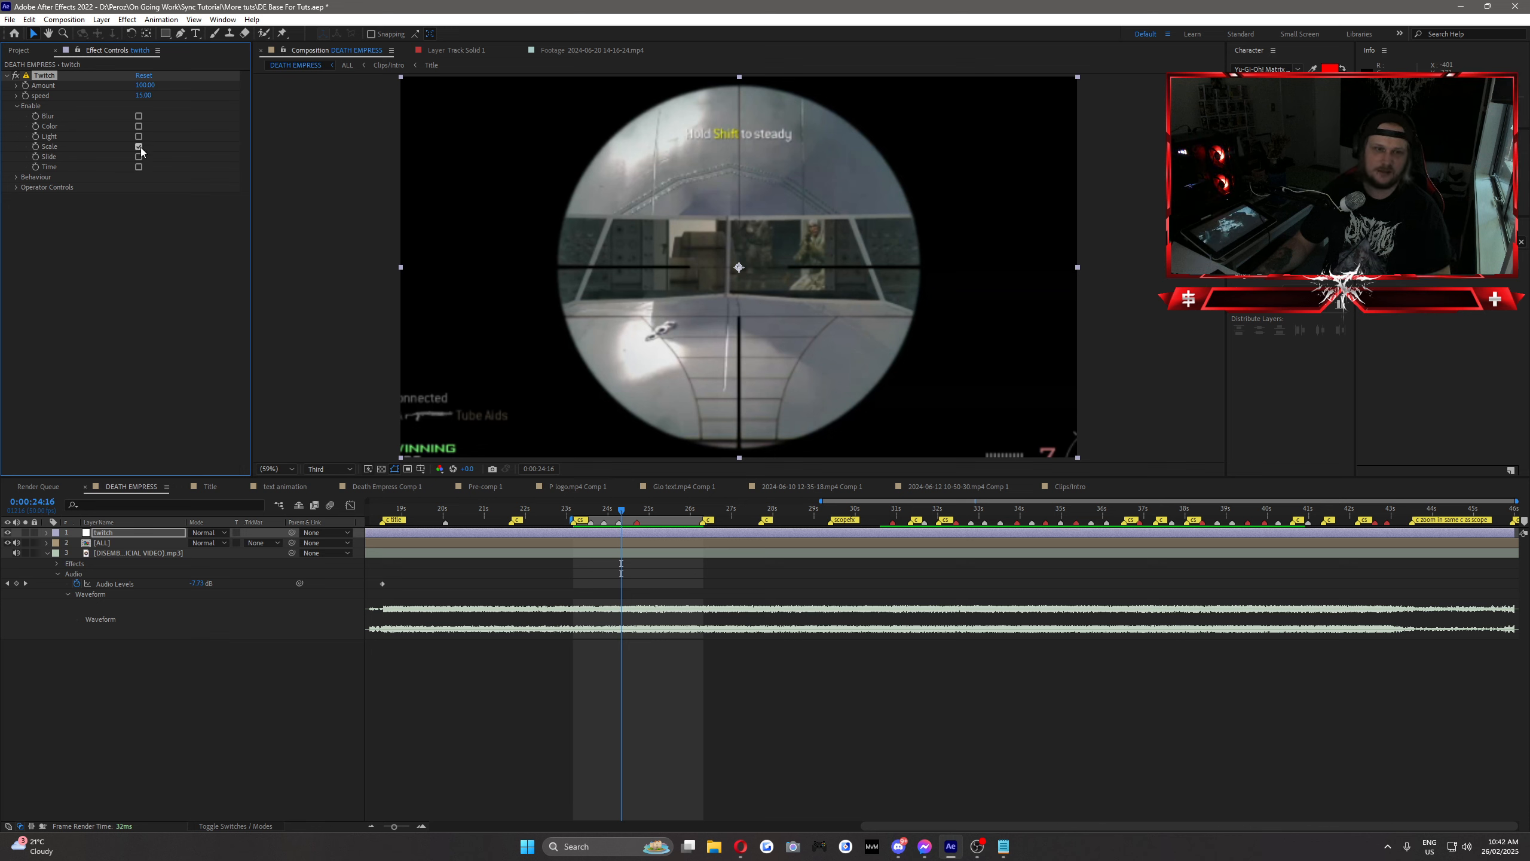
click(139, 147)
Step: Enable the Slide and Light operators of the Twitch effect and set the Light Amount to 10
click(138, 157)
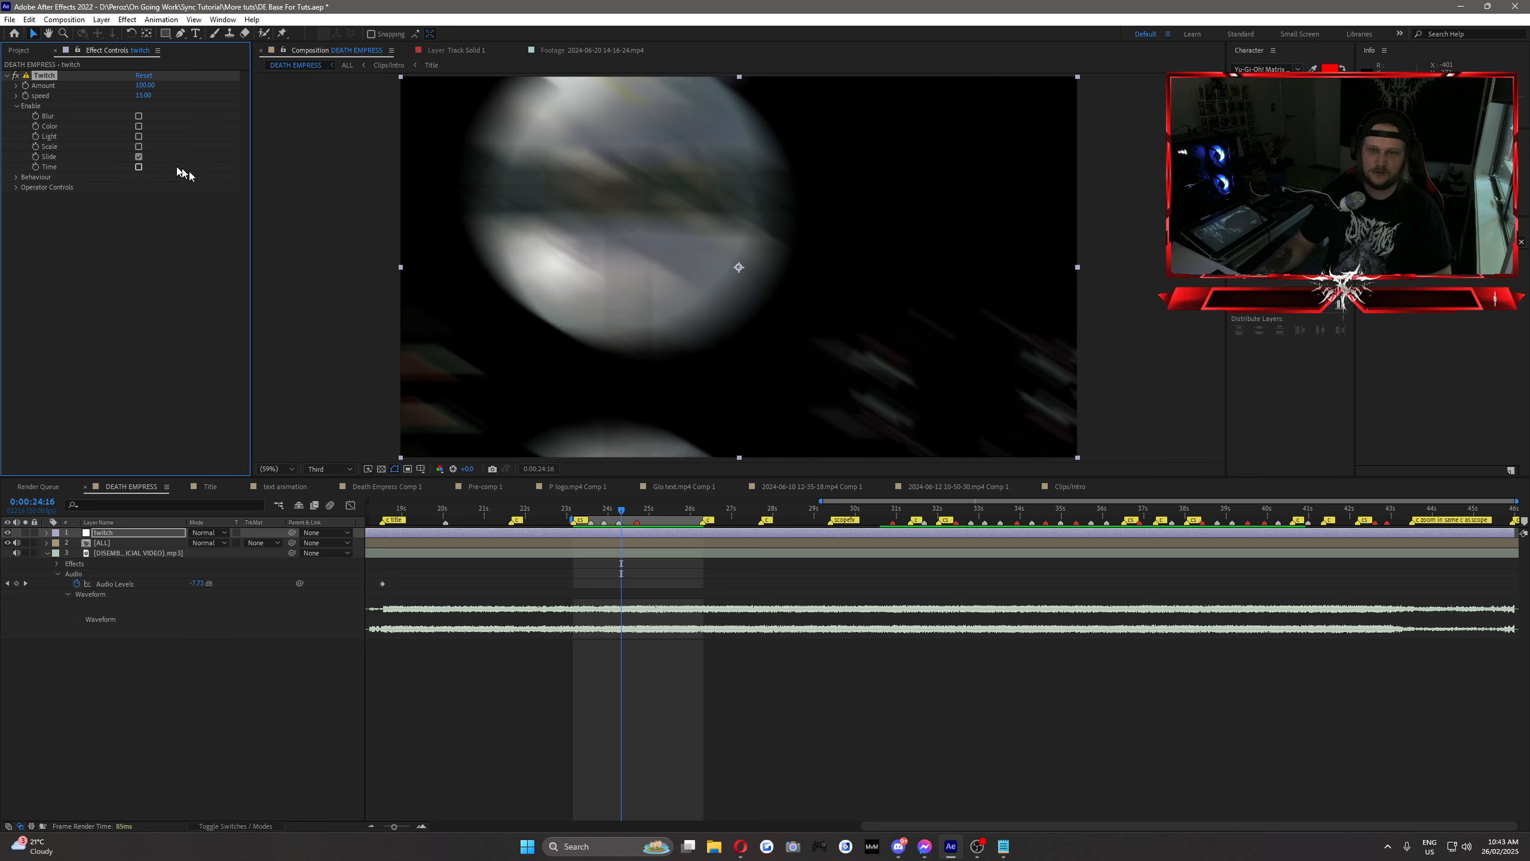
click(139, 137)
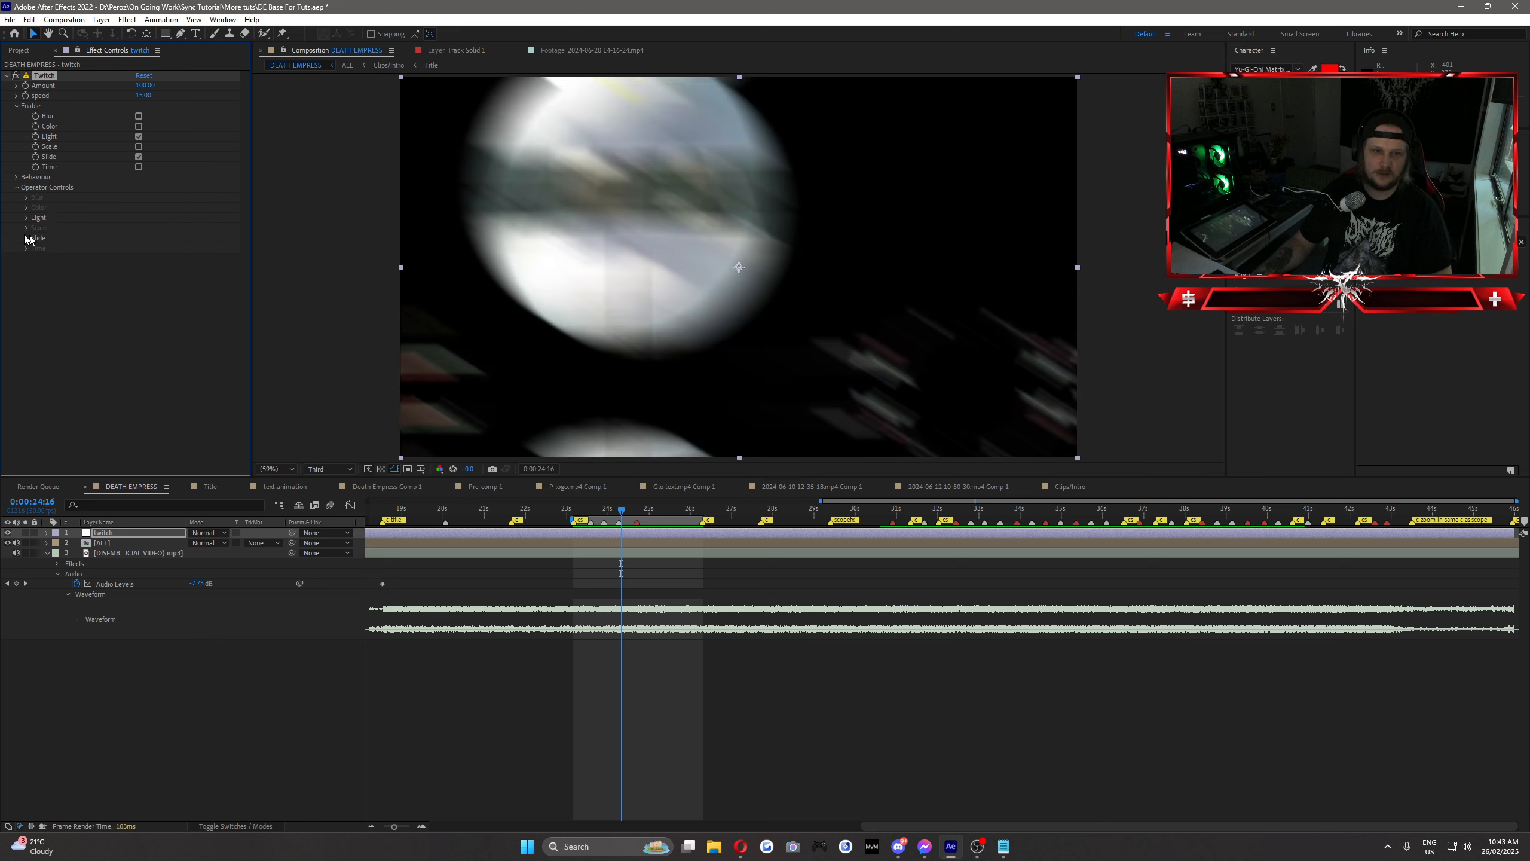
click(25, 218)
click(148, 227)
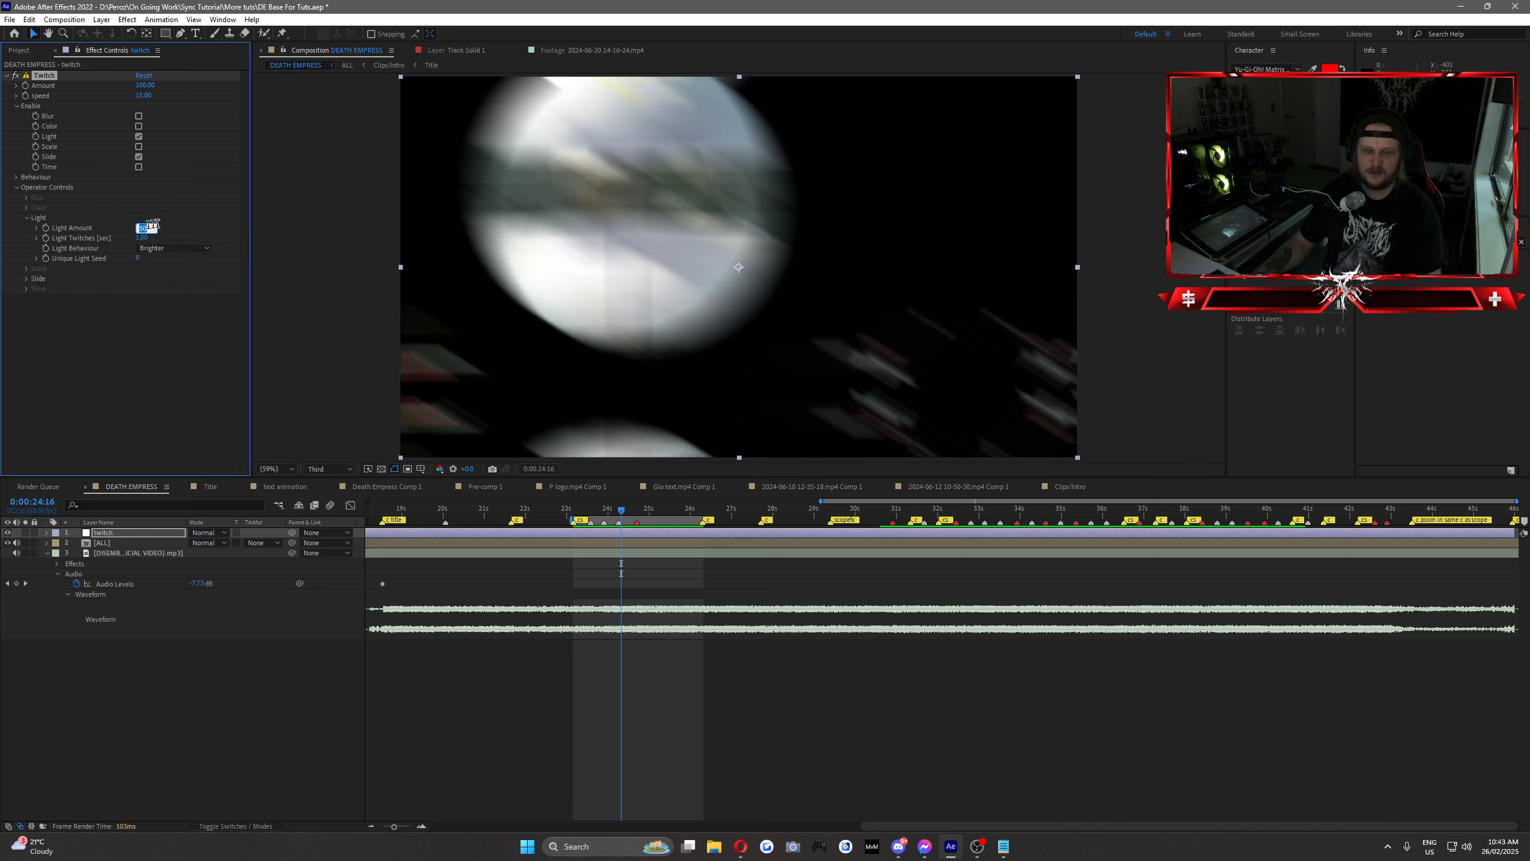
text(10)
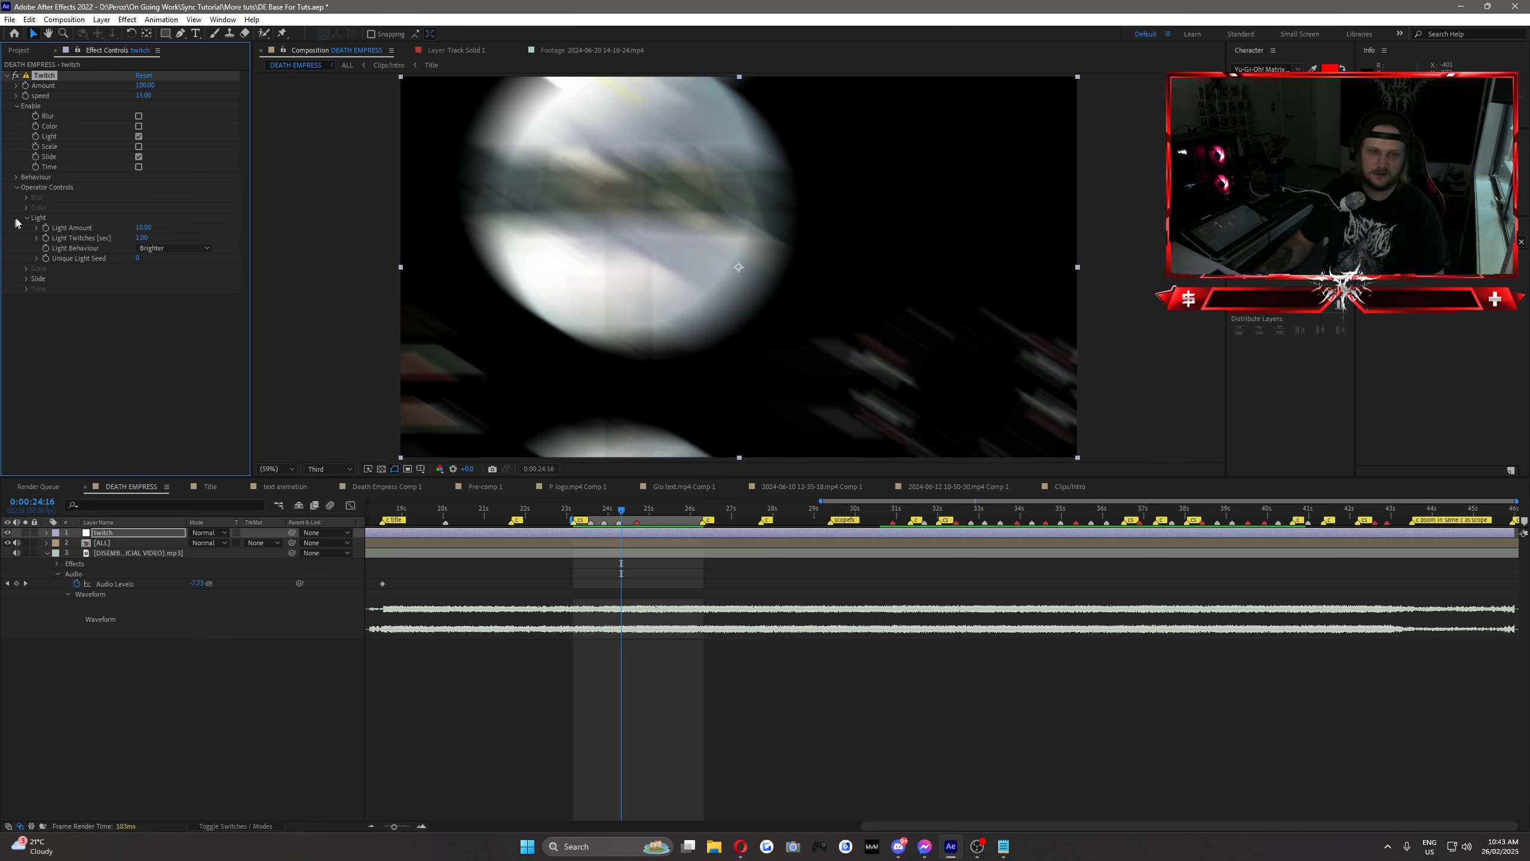
key(Return)
Step: Set the Twitch effect's Slide Amount to about 26 and raise its Slide Twitches per second
click(26, 217)
click(26, 238)
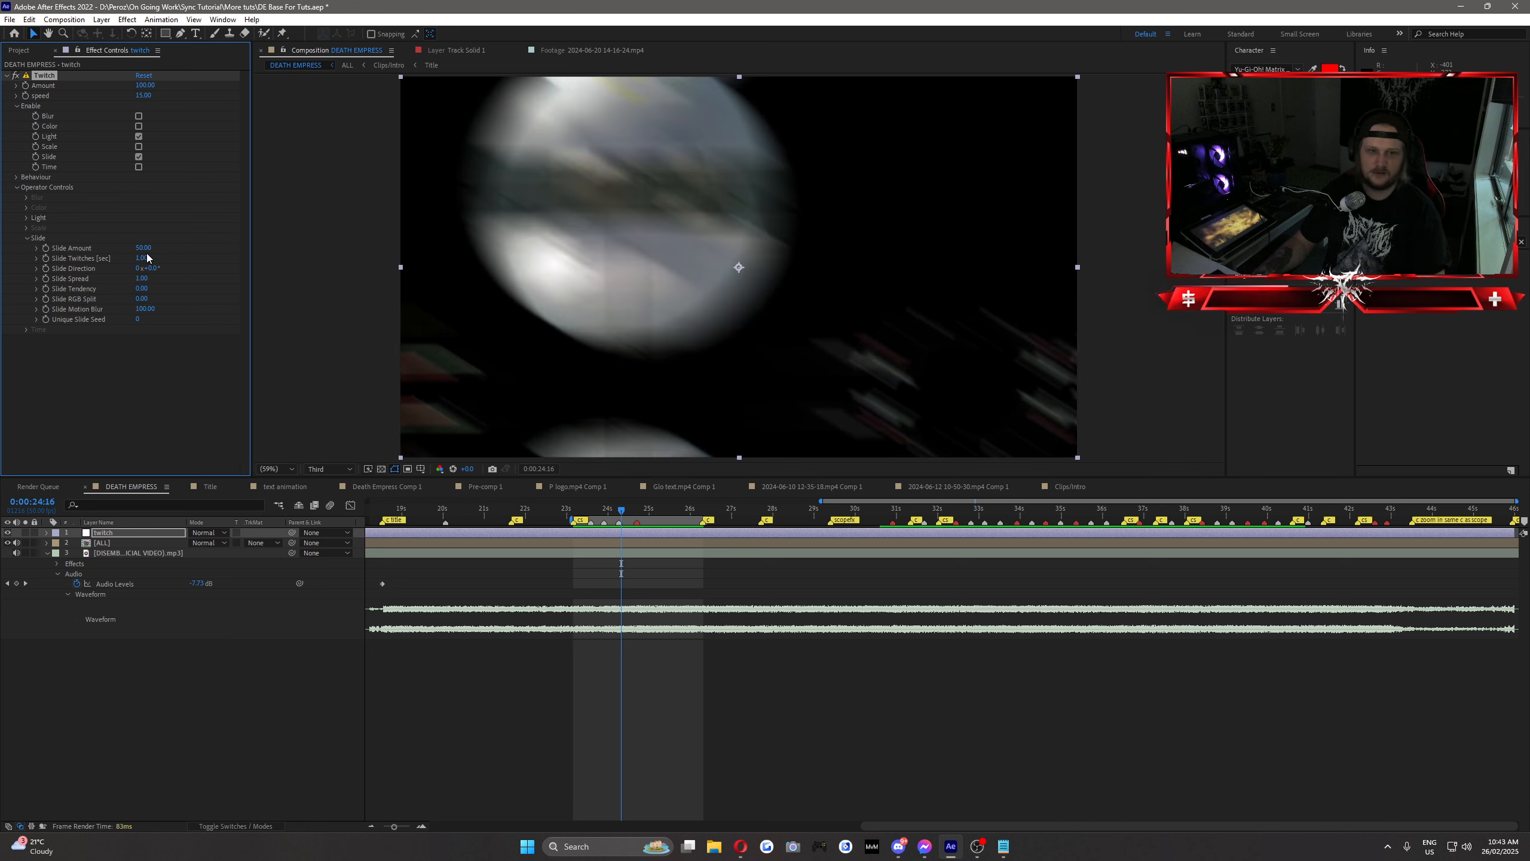
text(0)
key(Return)
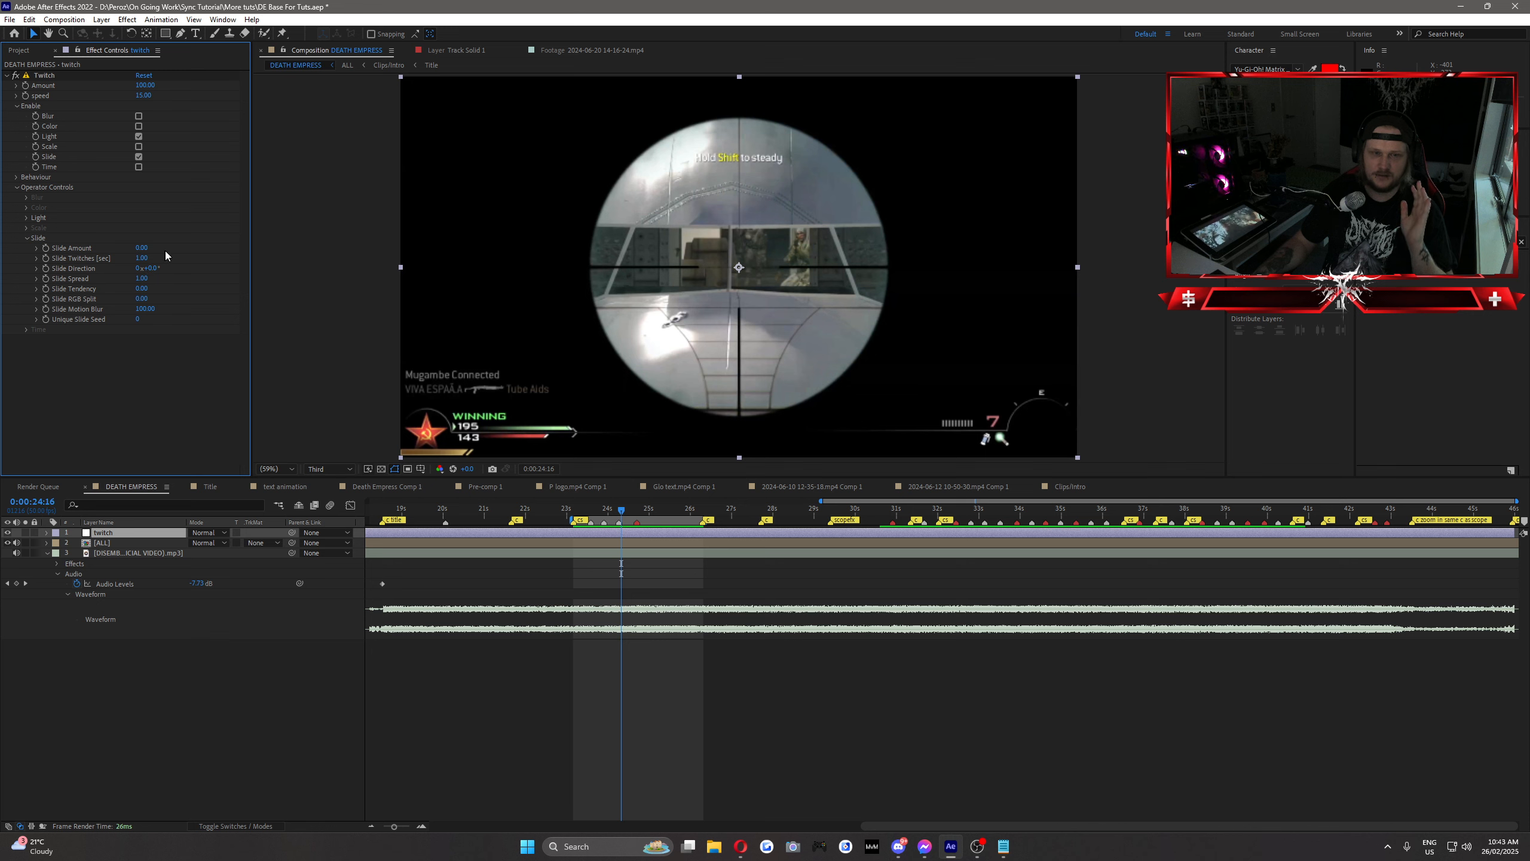
drag(155, 250, 159, 250)
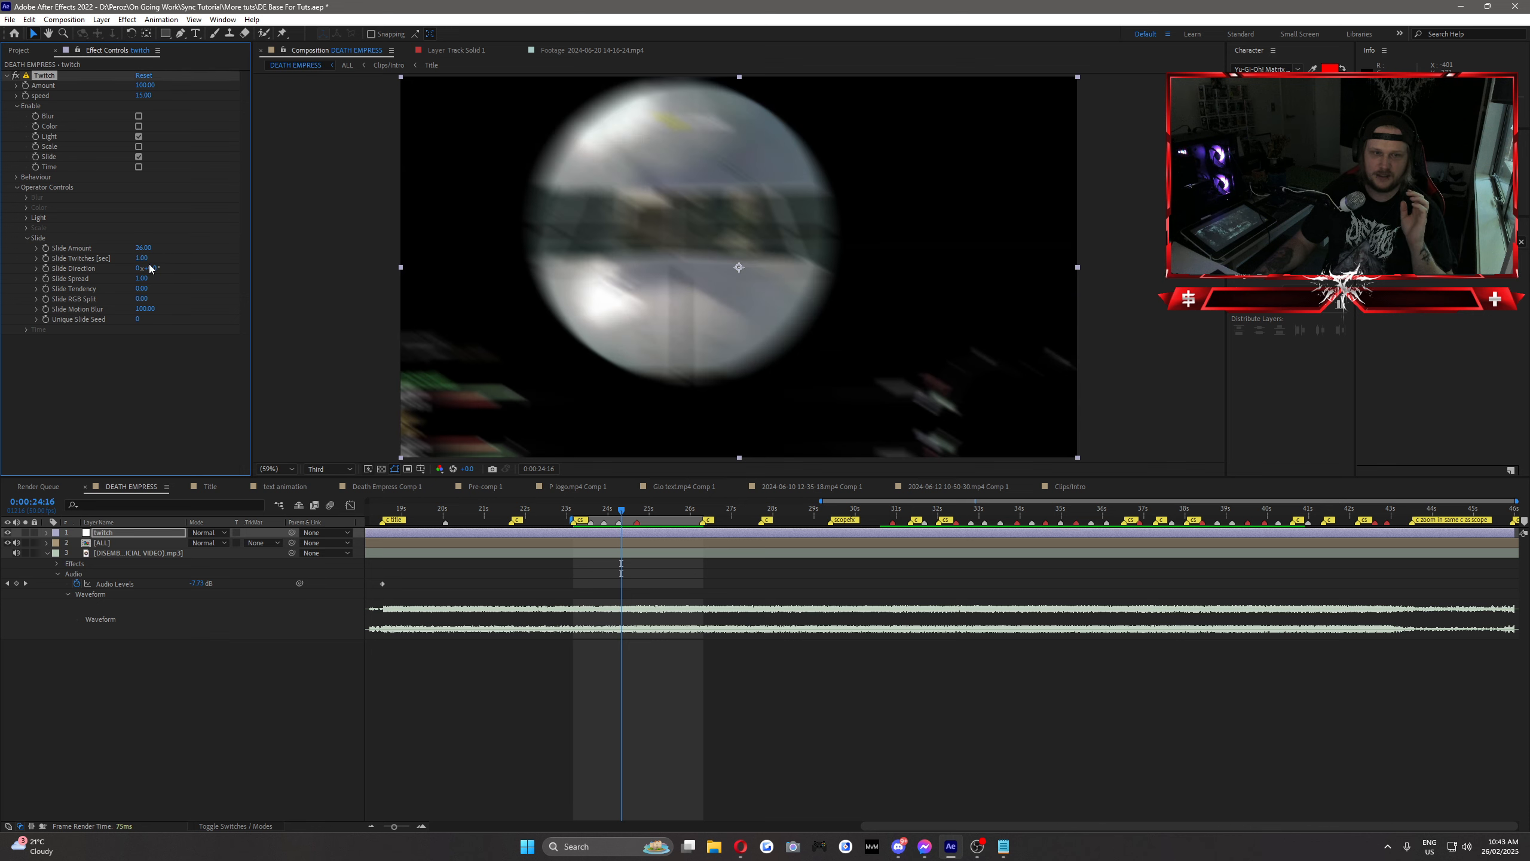
drag(142, 258, 215, 260)
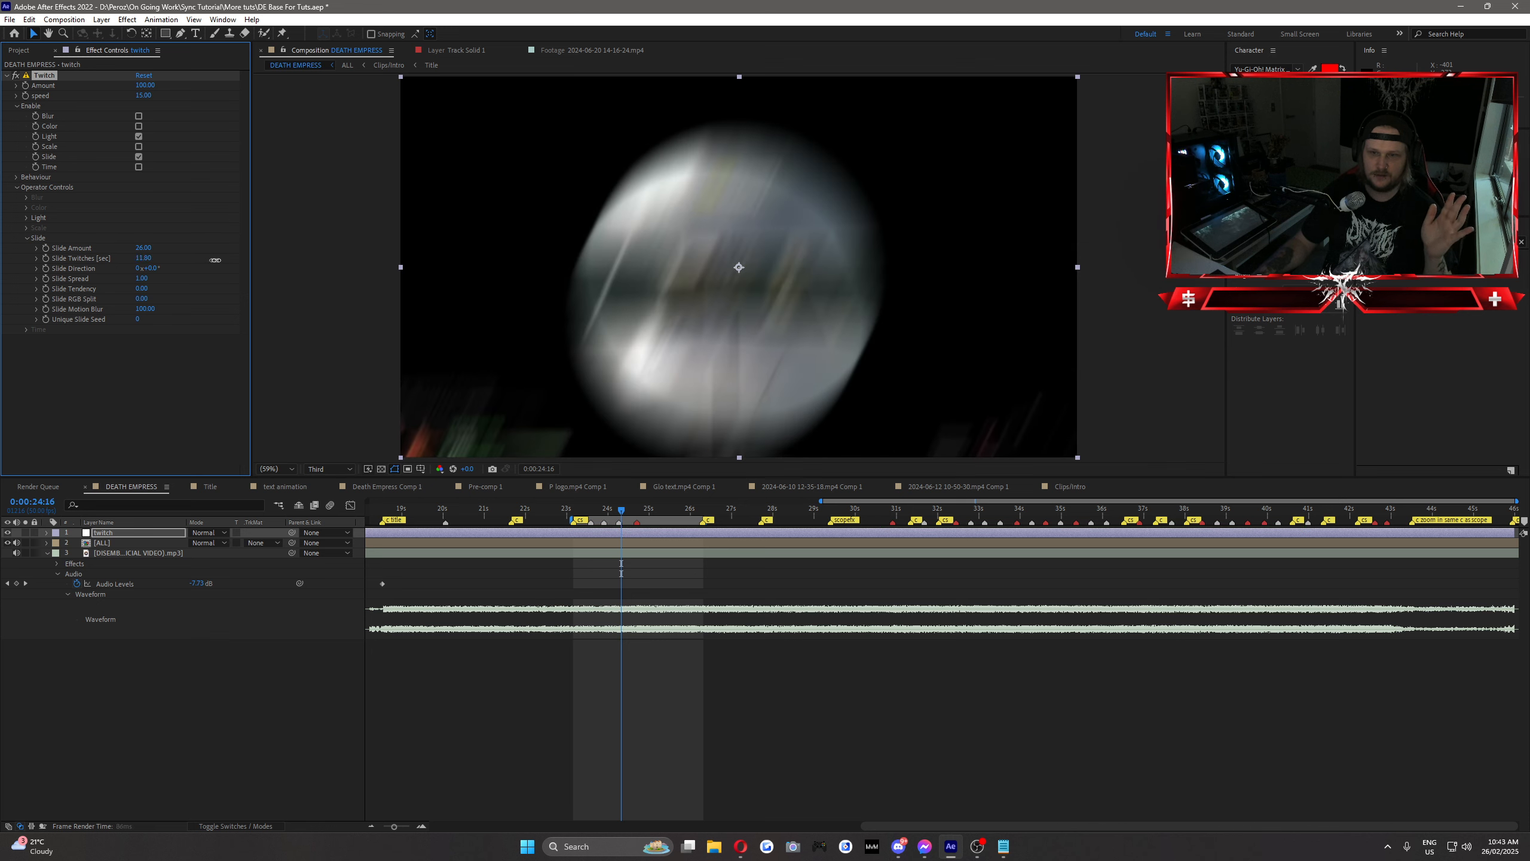
Step: Set the Twitch effect's Slide Twitches per second to 1
click(143, 258)
text(1)
key(Return)
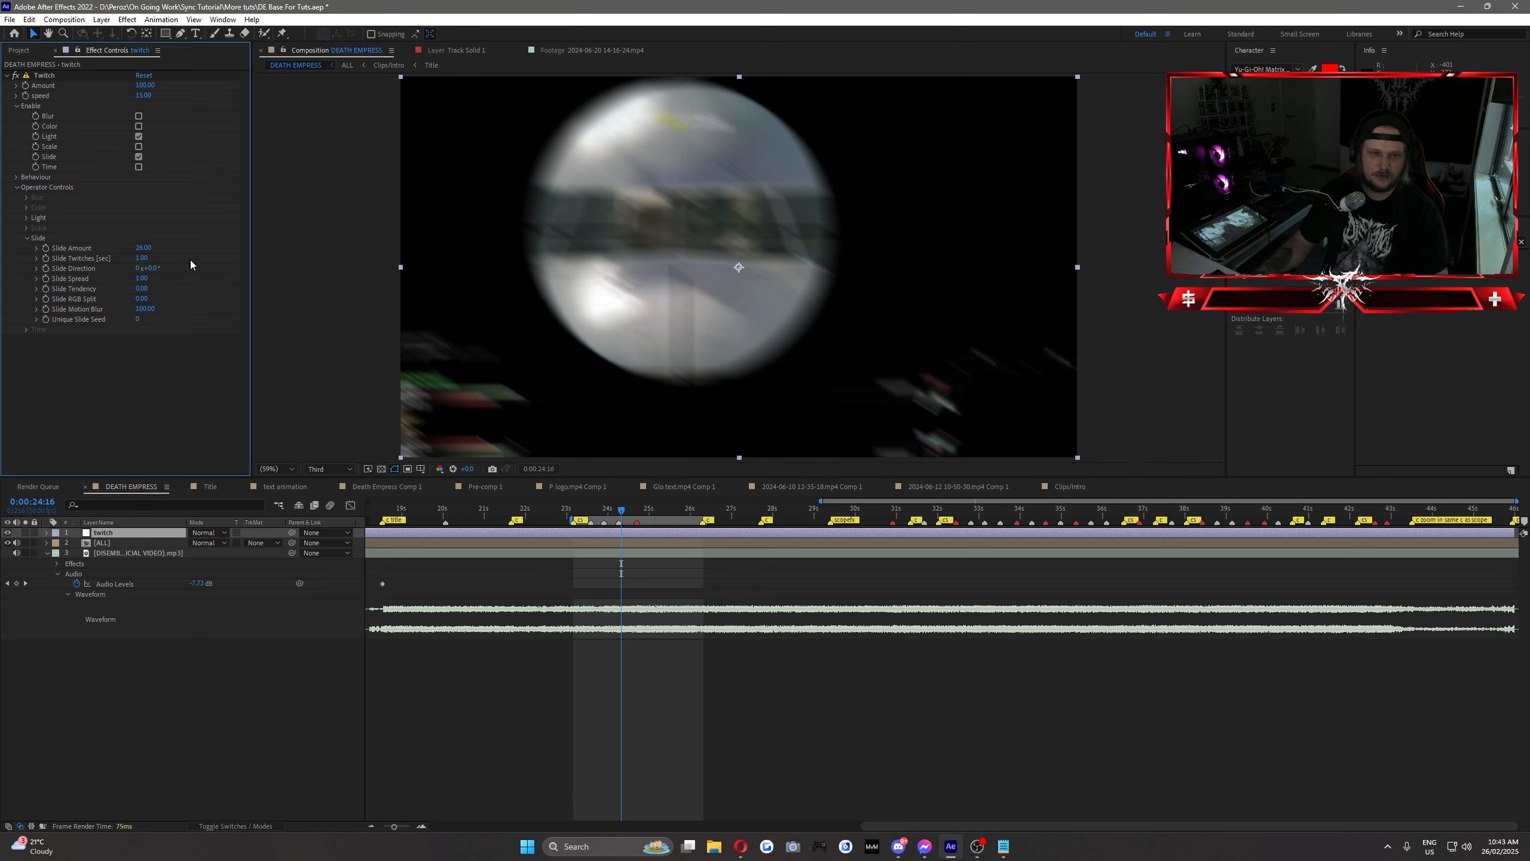
Step: Try other Slide Direction angles on the scoped shot and return the direction to 0°
drag(150, 272, 313, 255)
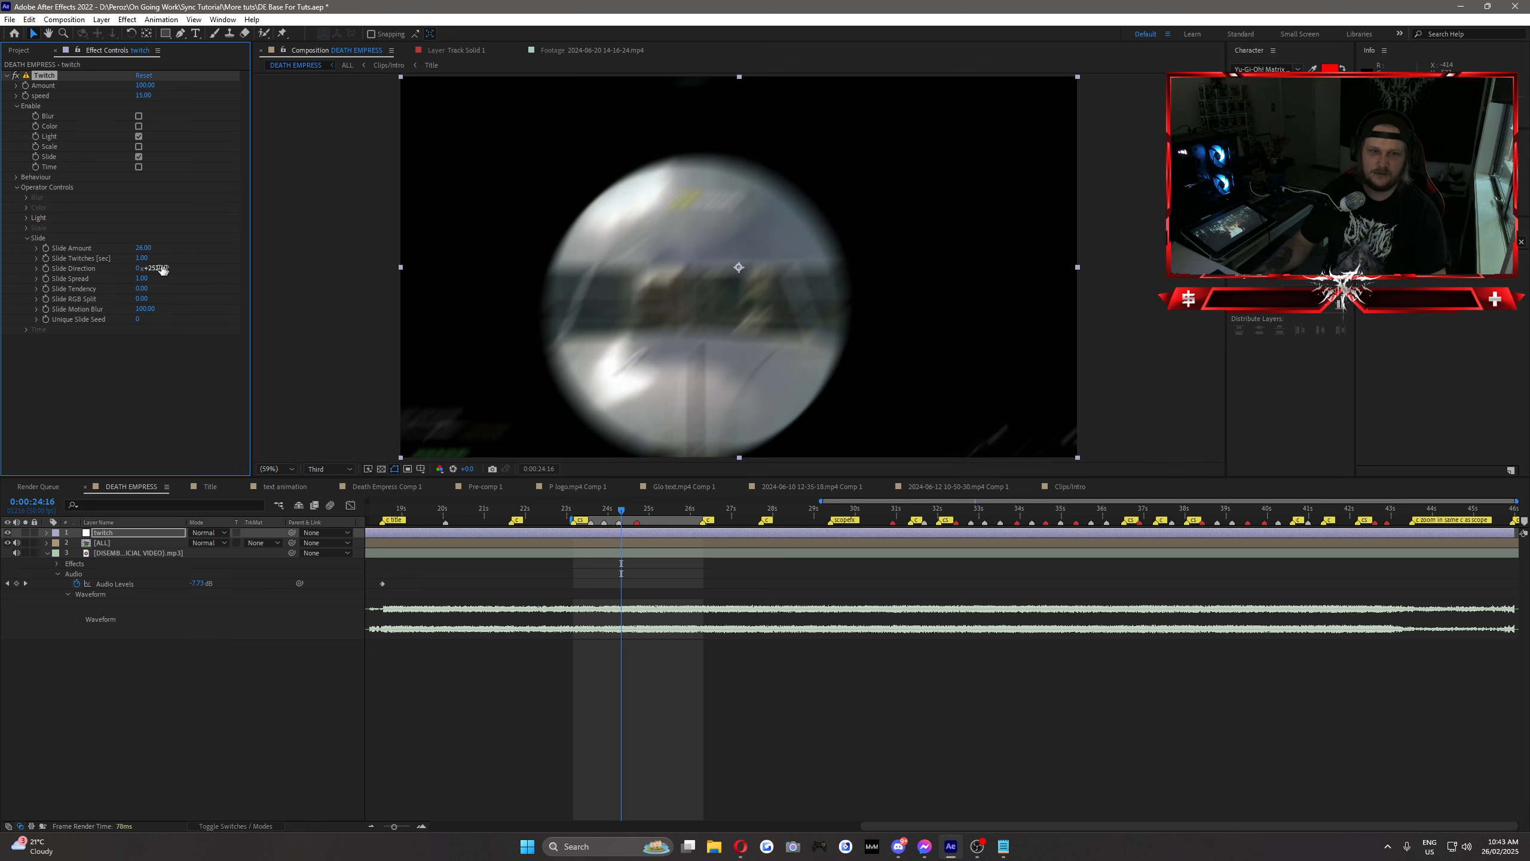
click(158, 269)
text(0)
click(196, 244)
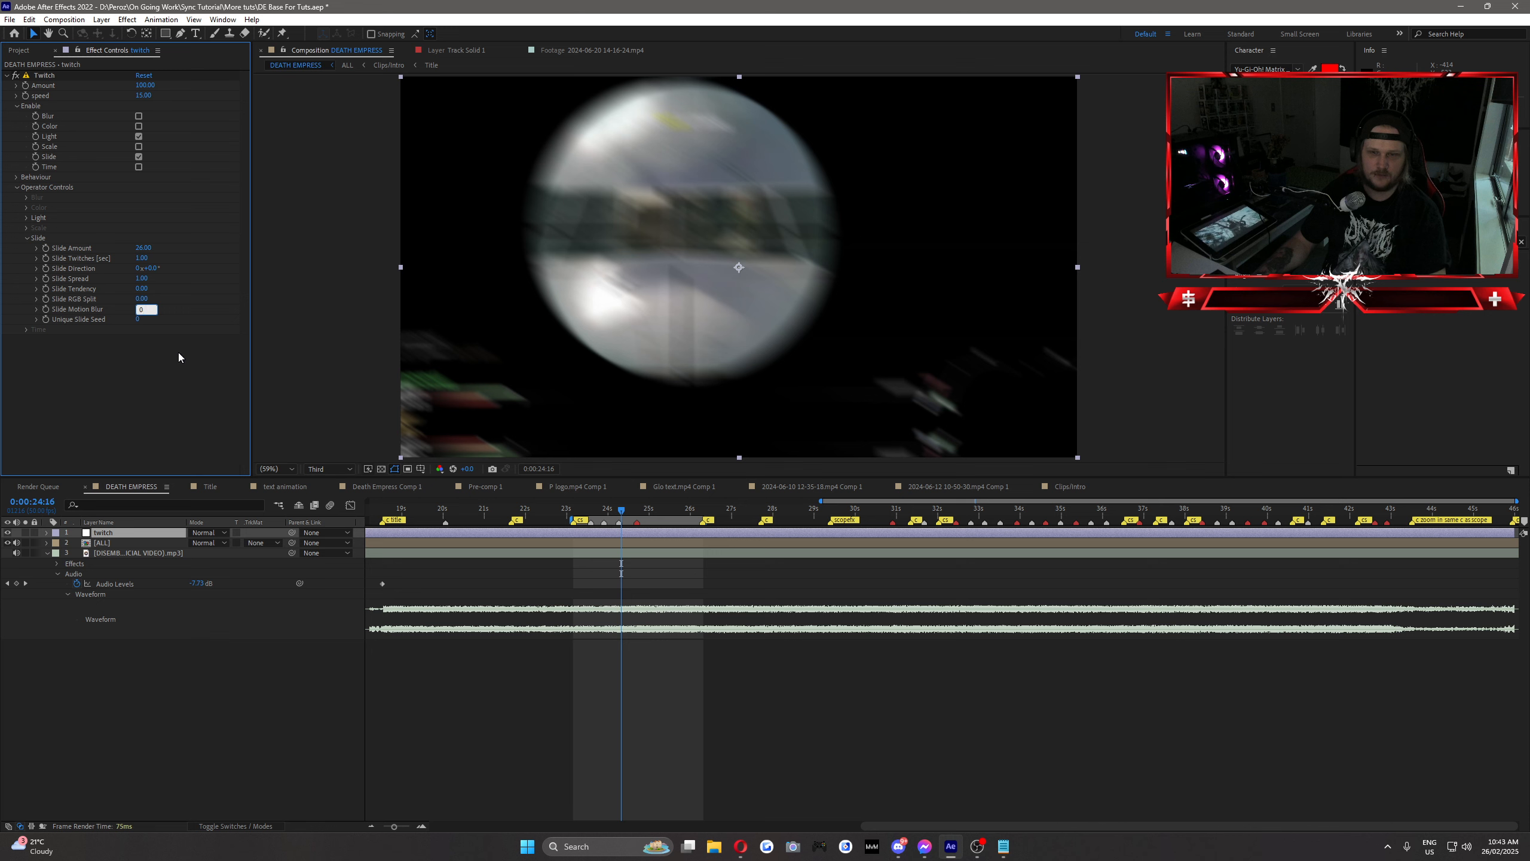
Step: Set the Slide Motion Blur to 50, and try the Slide RGB Split at 100 before setting it to 10
text(50)
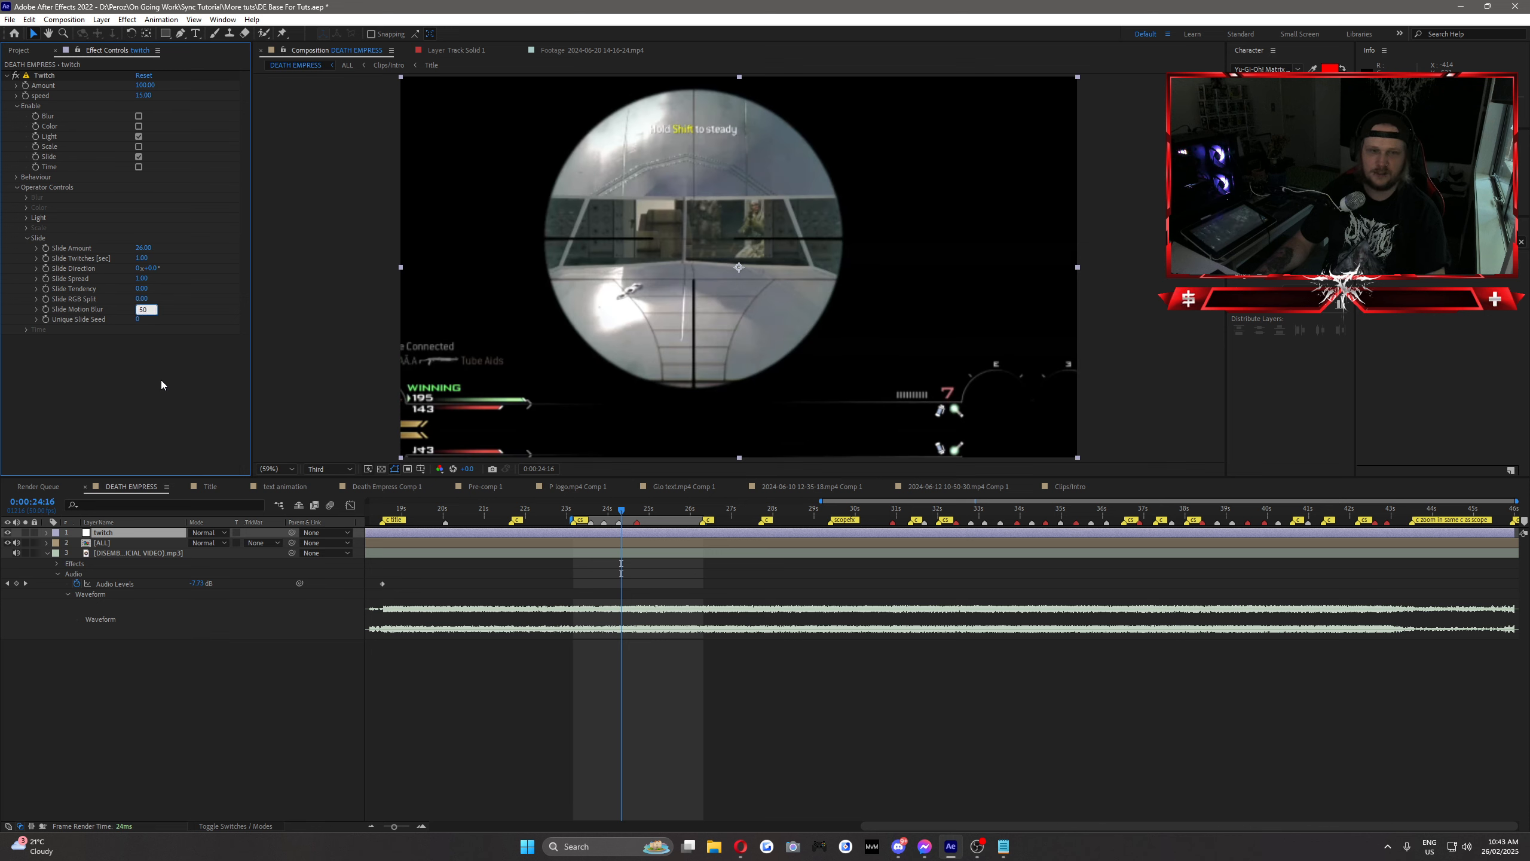
key(Return)
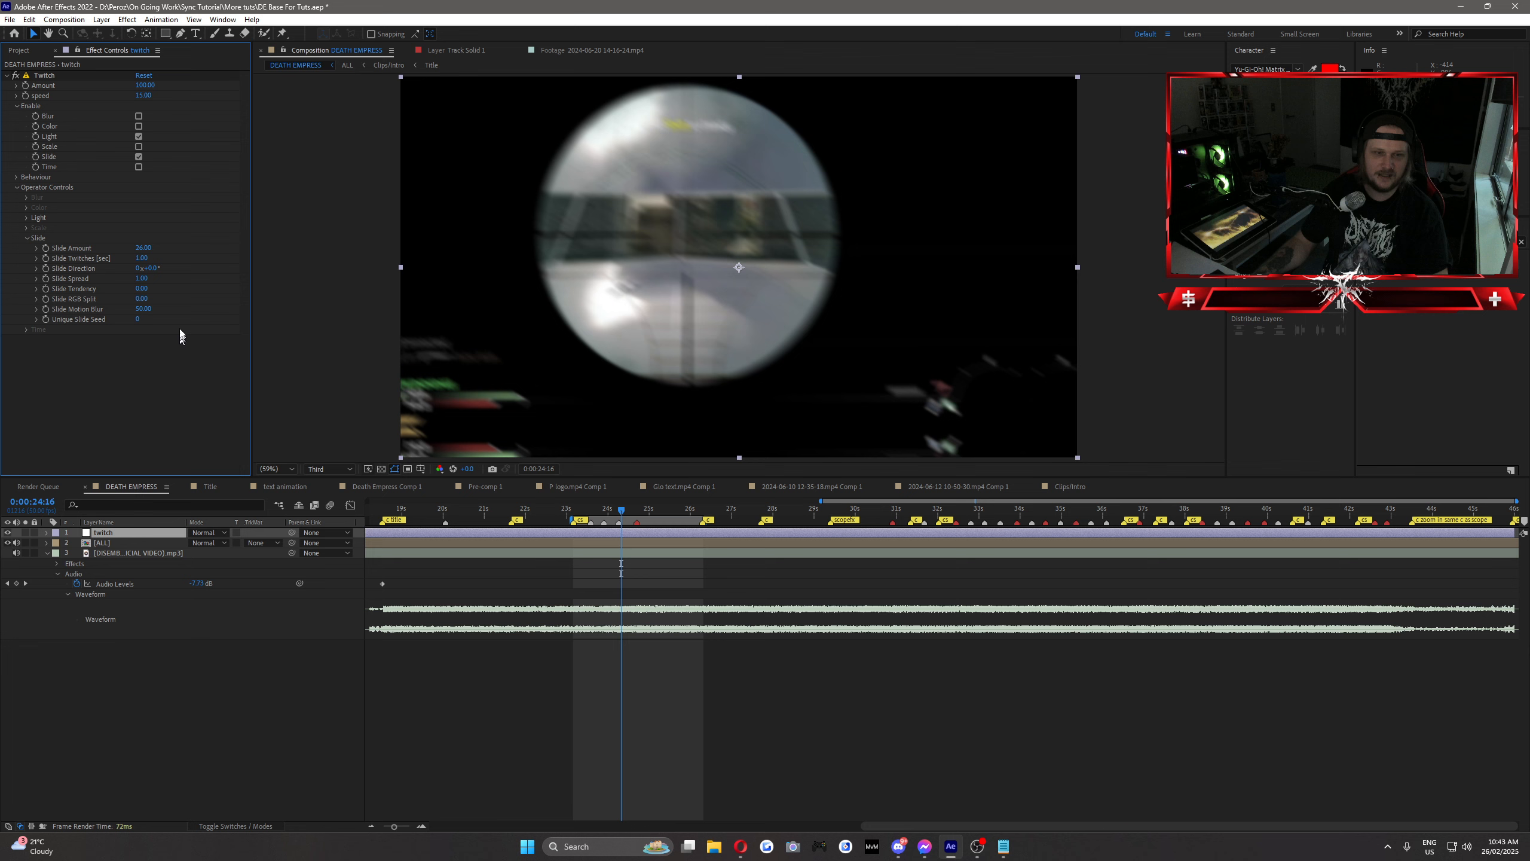
click(141, 298)
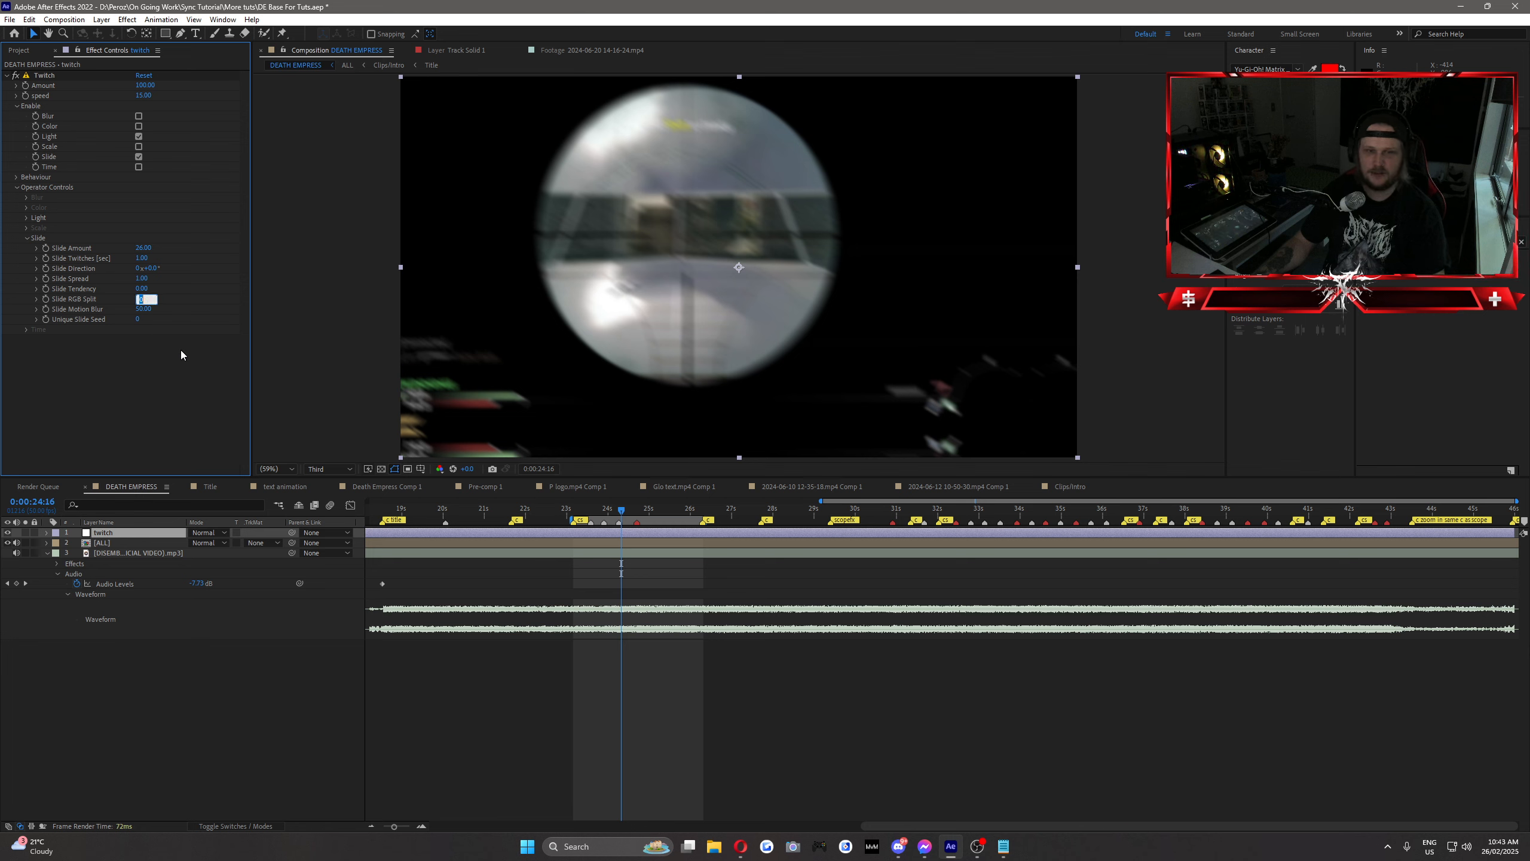
text(100)
key(Return)
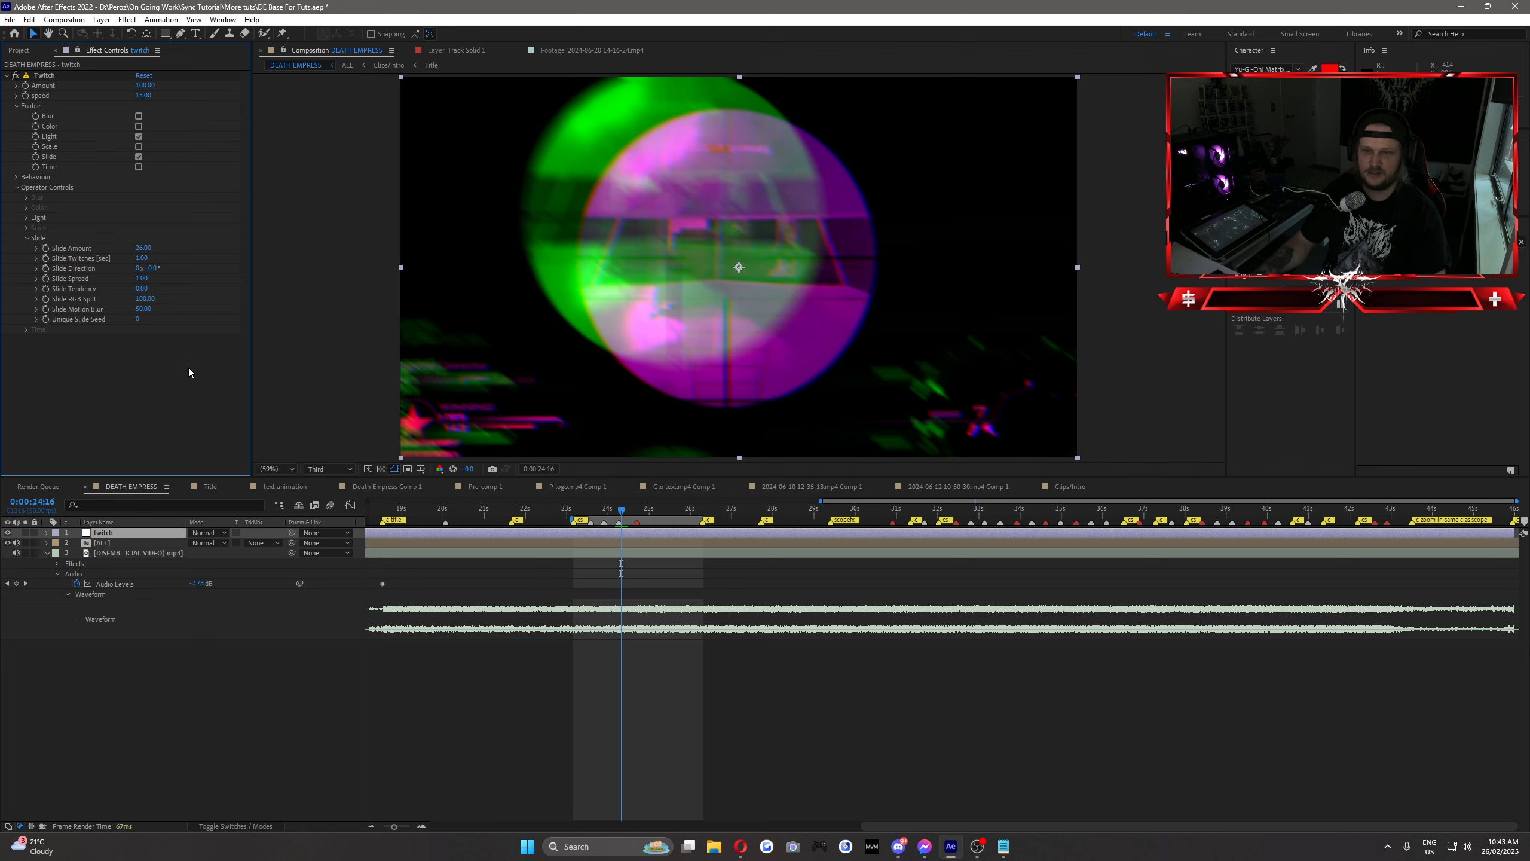
click(144, 298)
text(10)
key(Return)
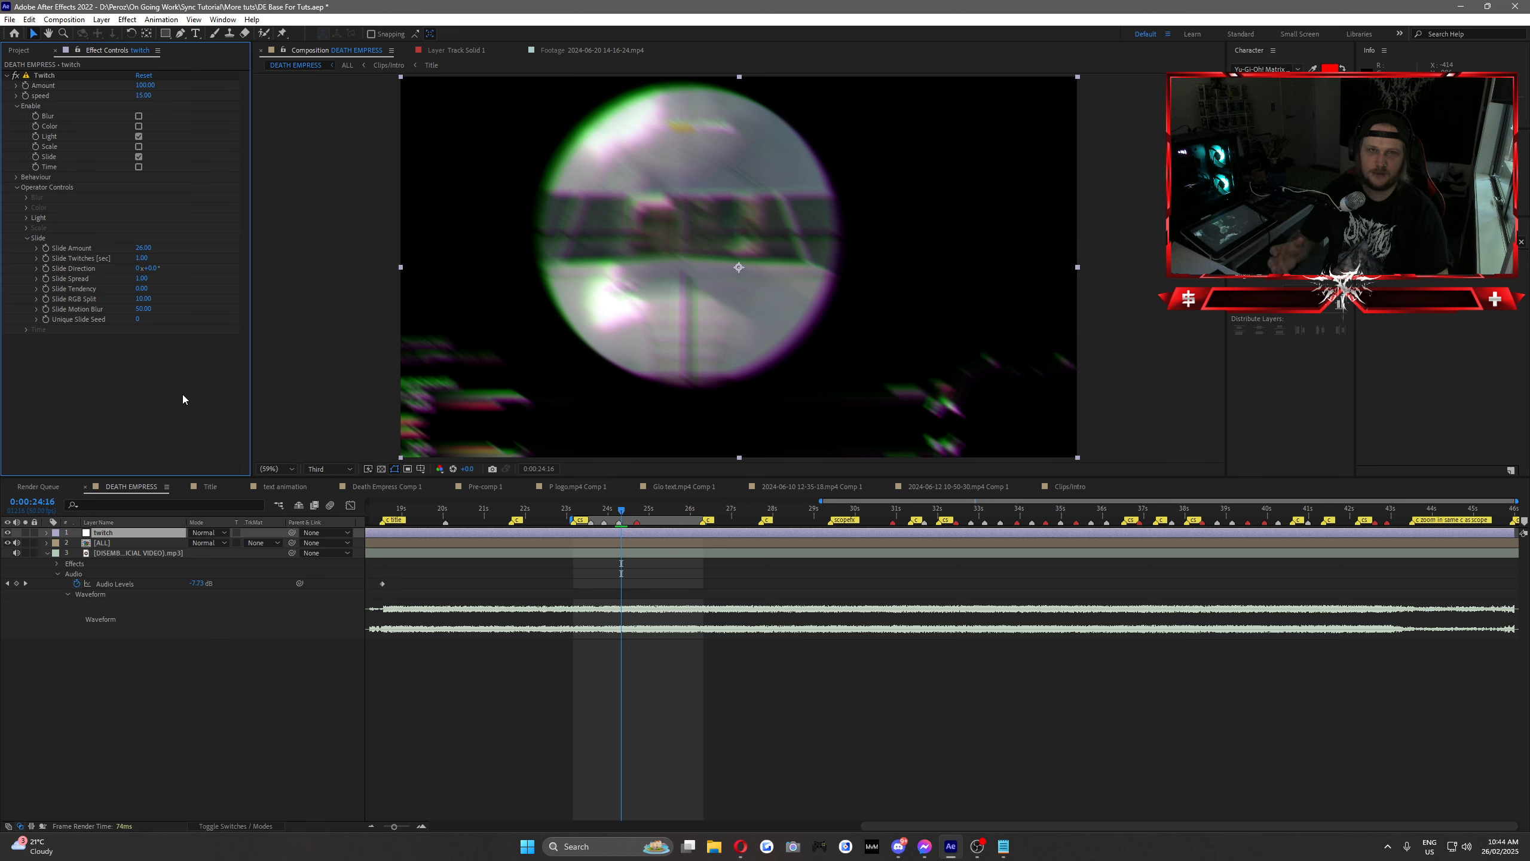
Step: Try the Slide Amount at 0, set the Slide Spread to 0 and give the Slide Amount a value of 10
click(153, 245)
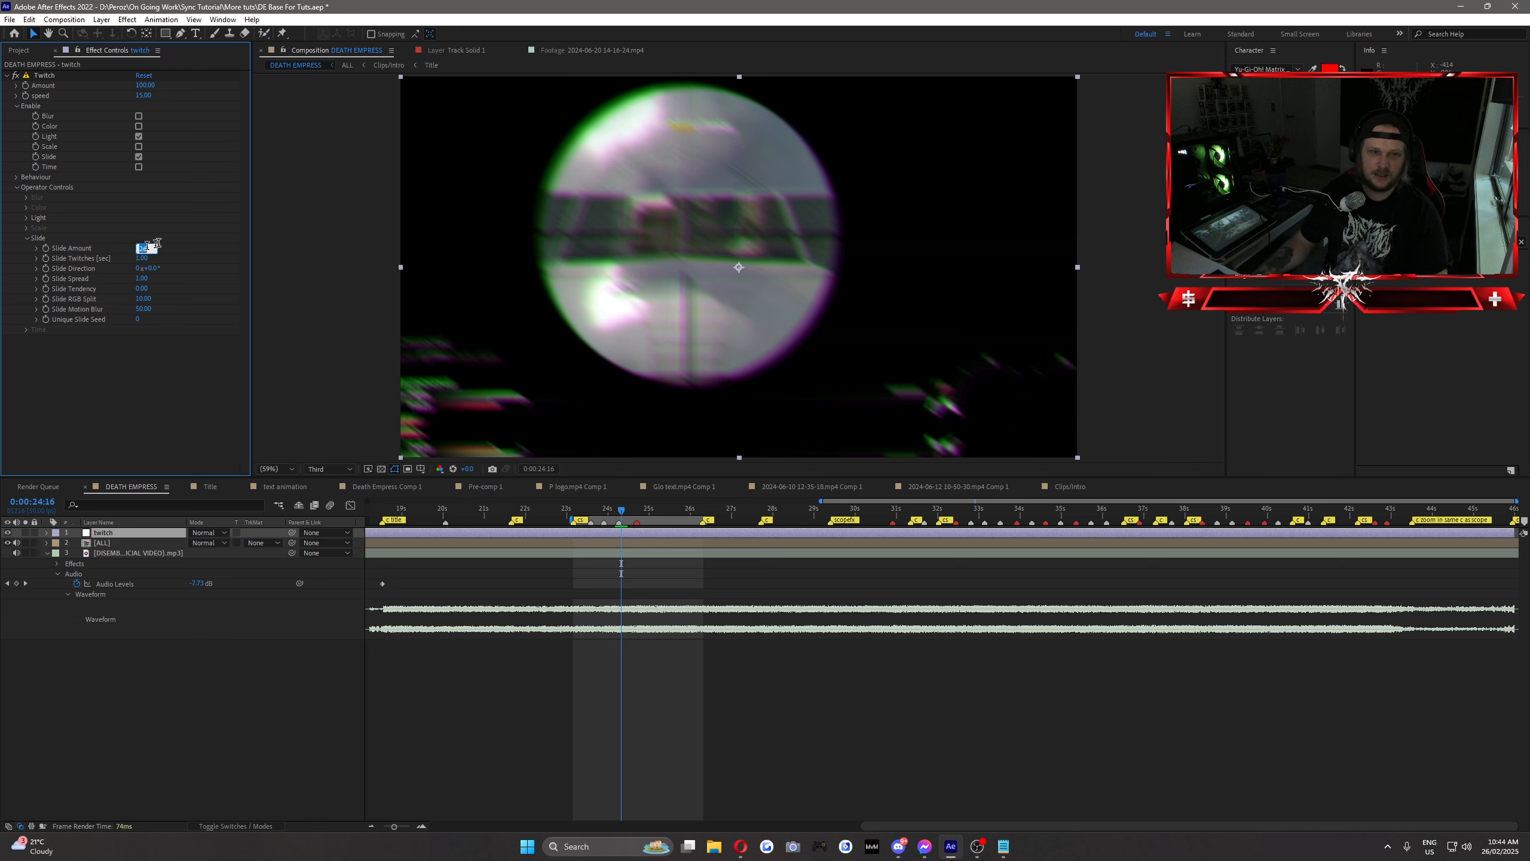
text(0)
key(Return)
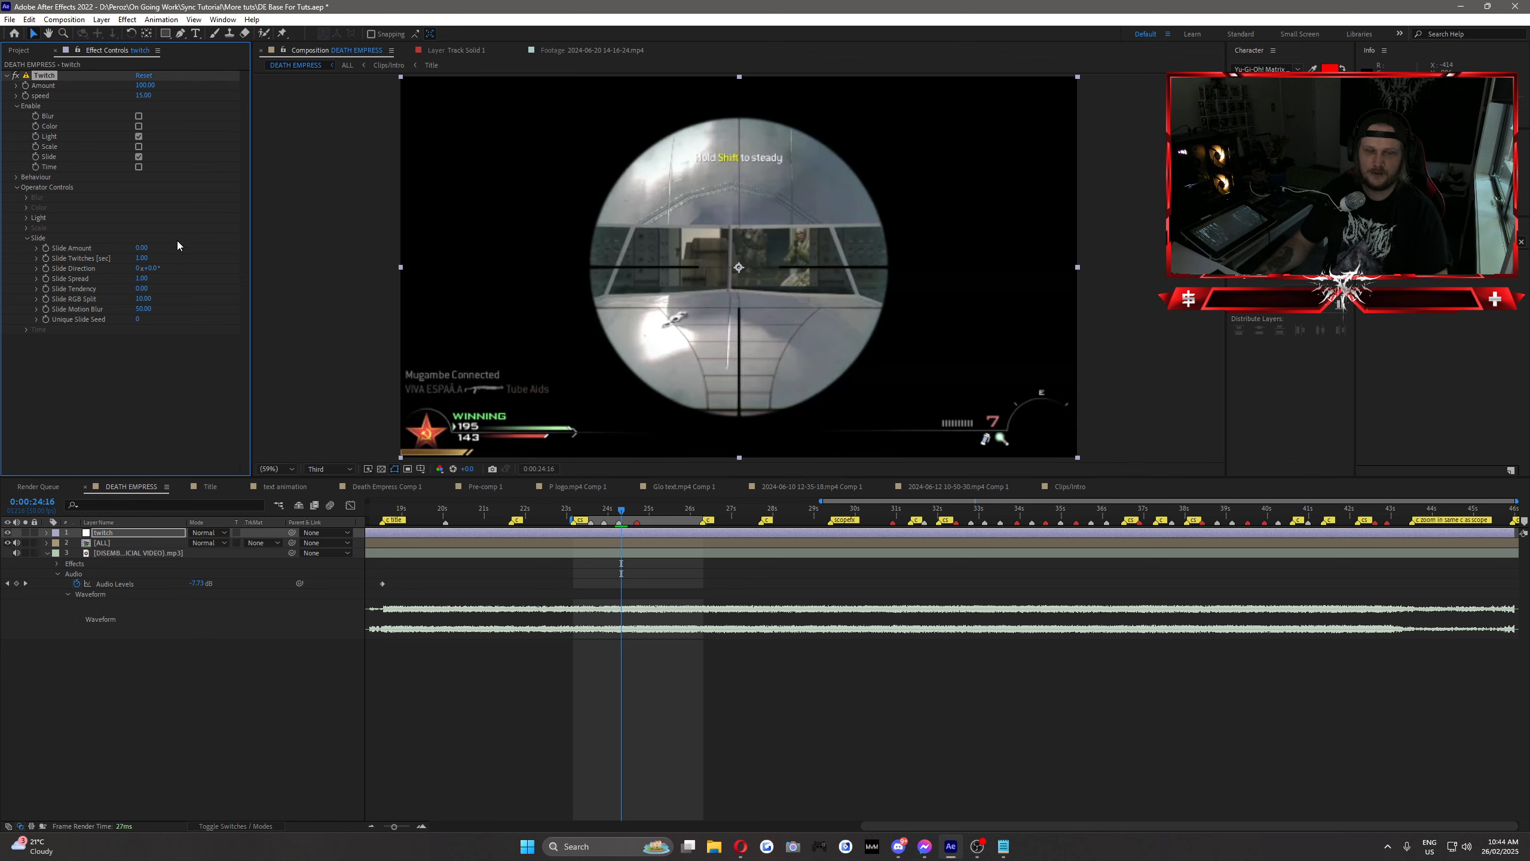
click(202, 275)
click(142, 279)
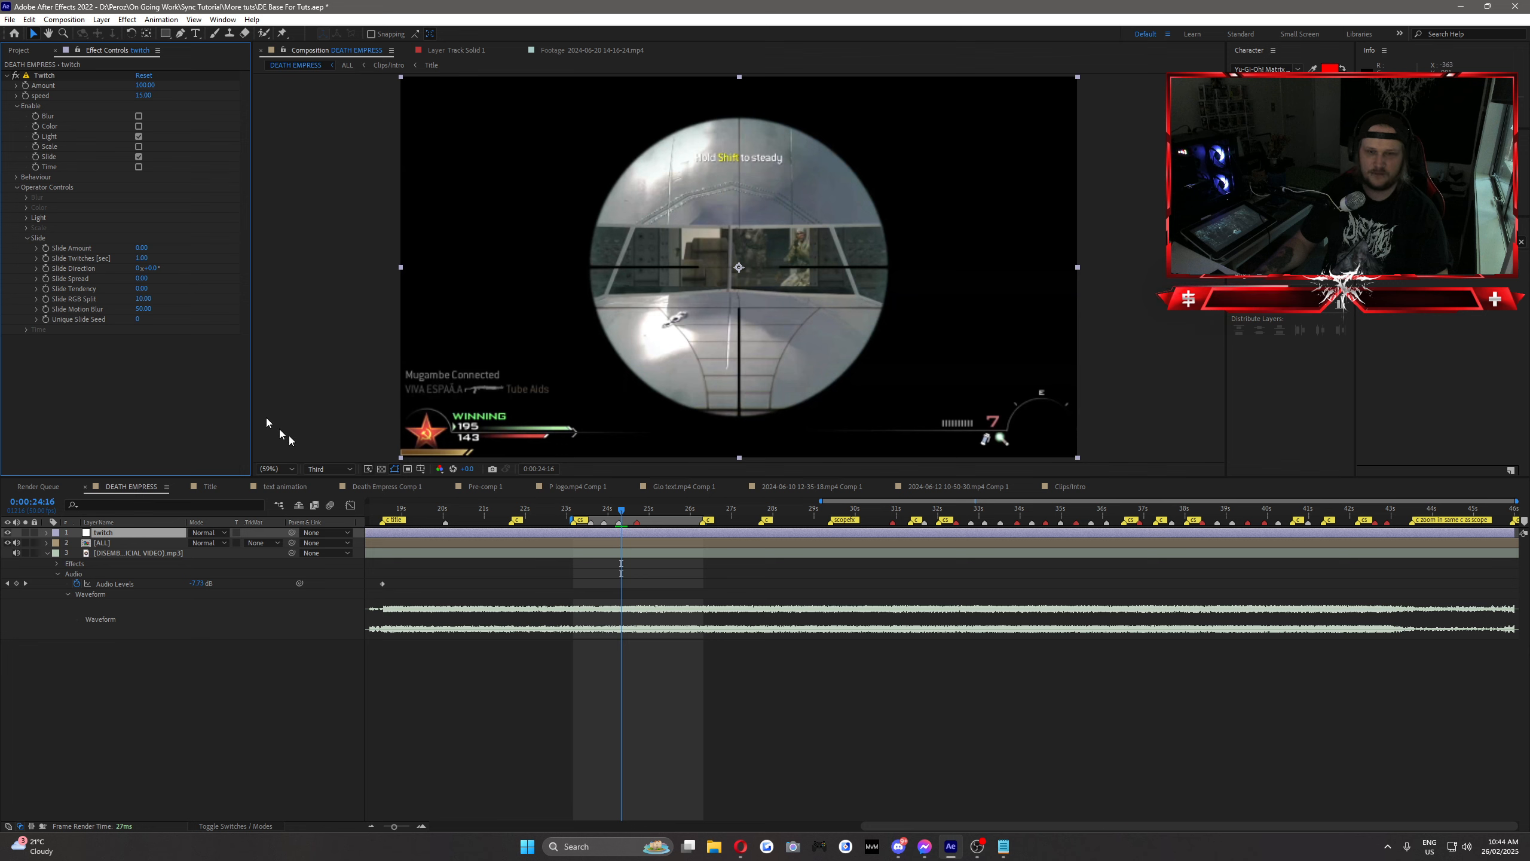
click(142, 247)
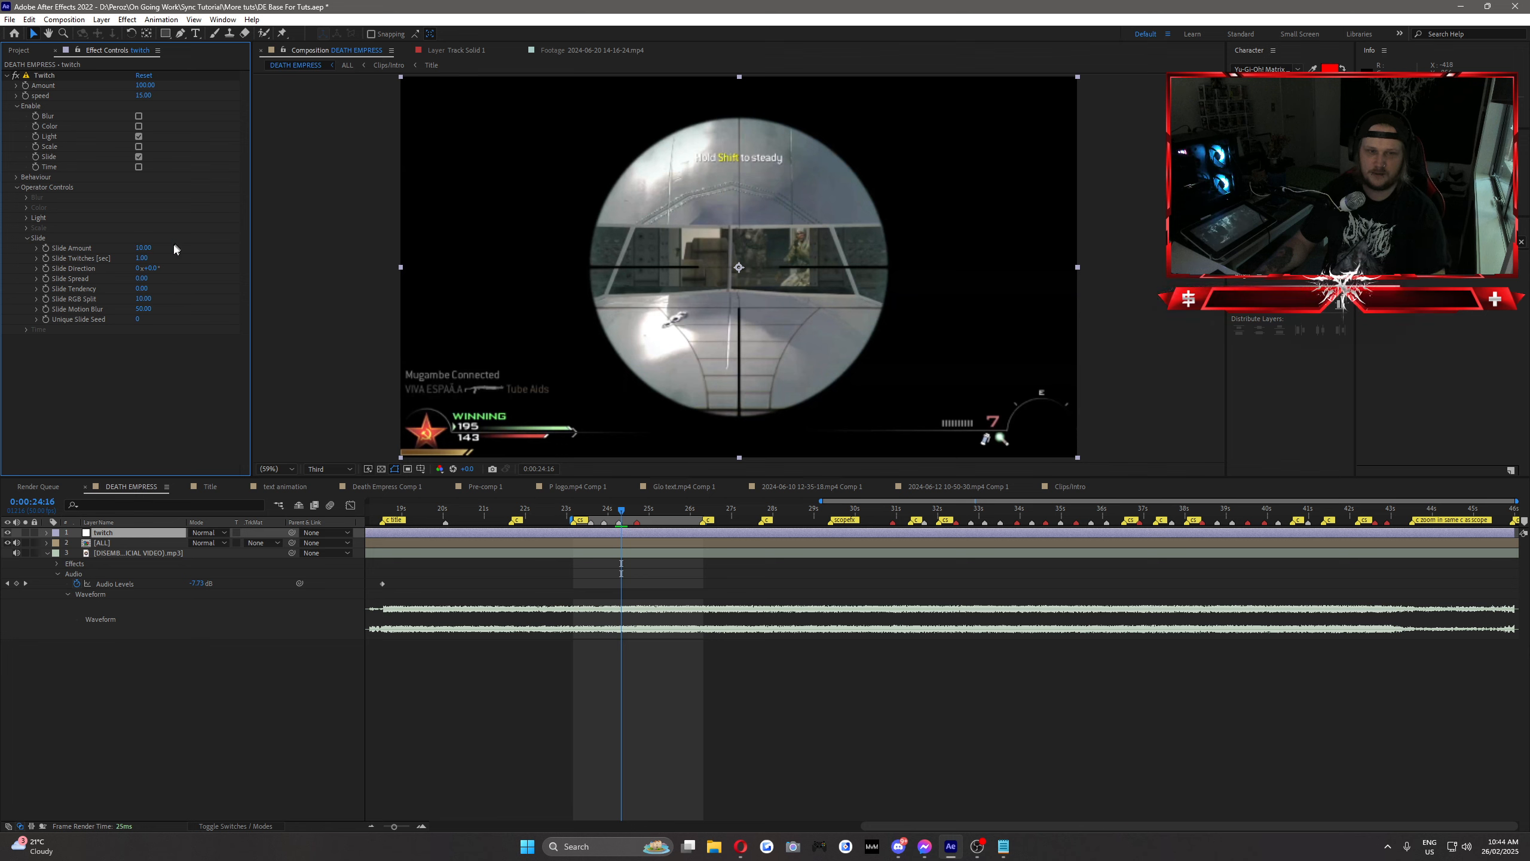
Step: Set the Slide Direction to 90° and scrub through the scoped shot to check the slide
mouse_move(624, 511)
mouse_down()
mouse_move(646, 512)
mouse_move(630, 518)
mouse_up()
click(151, 268)
text(90)
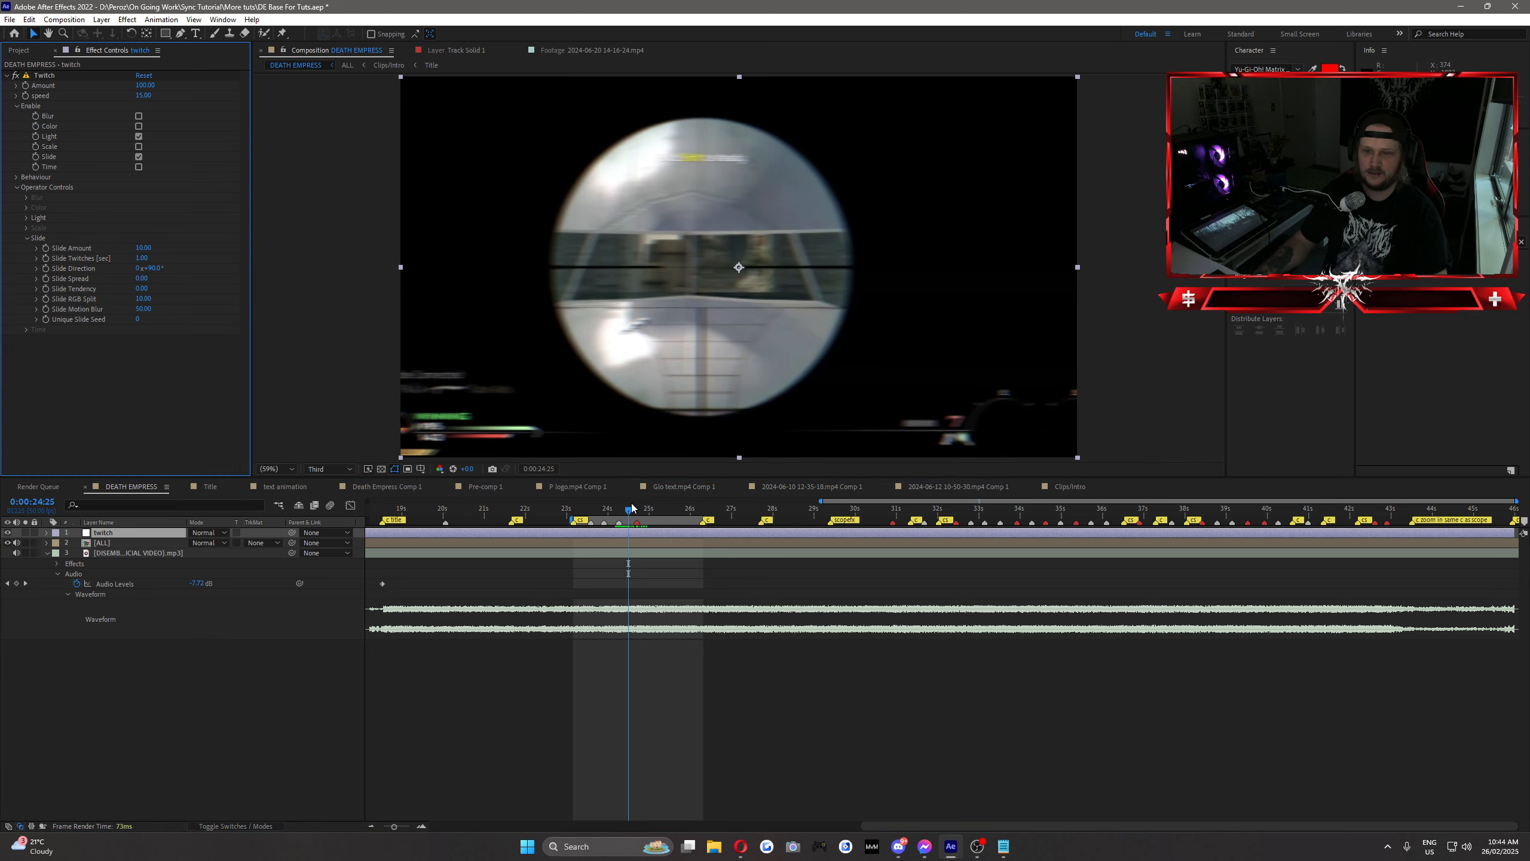
drag(632, 507, 619, 538)
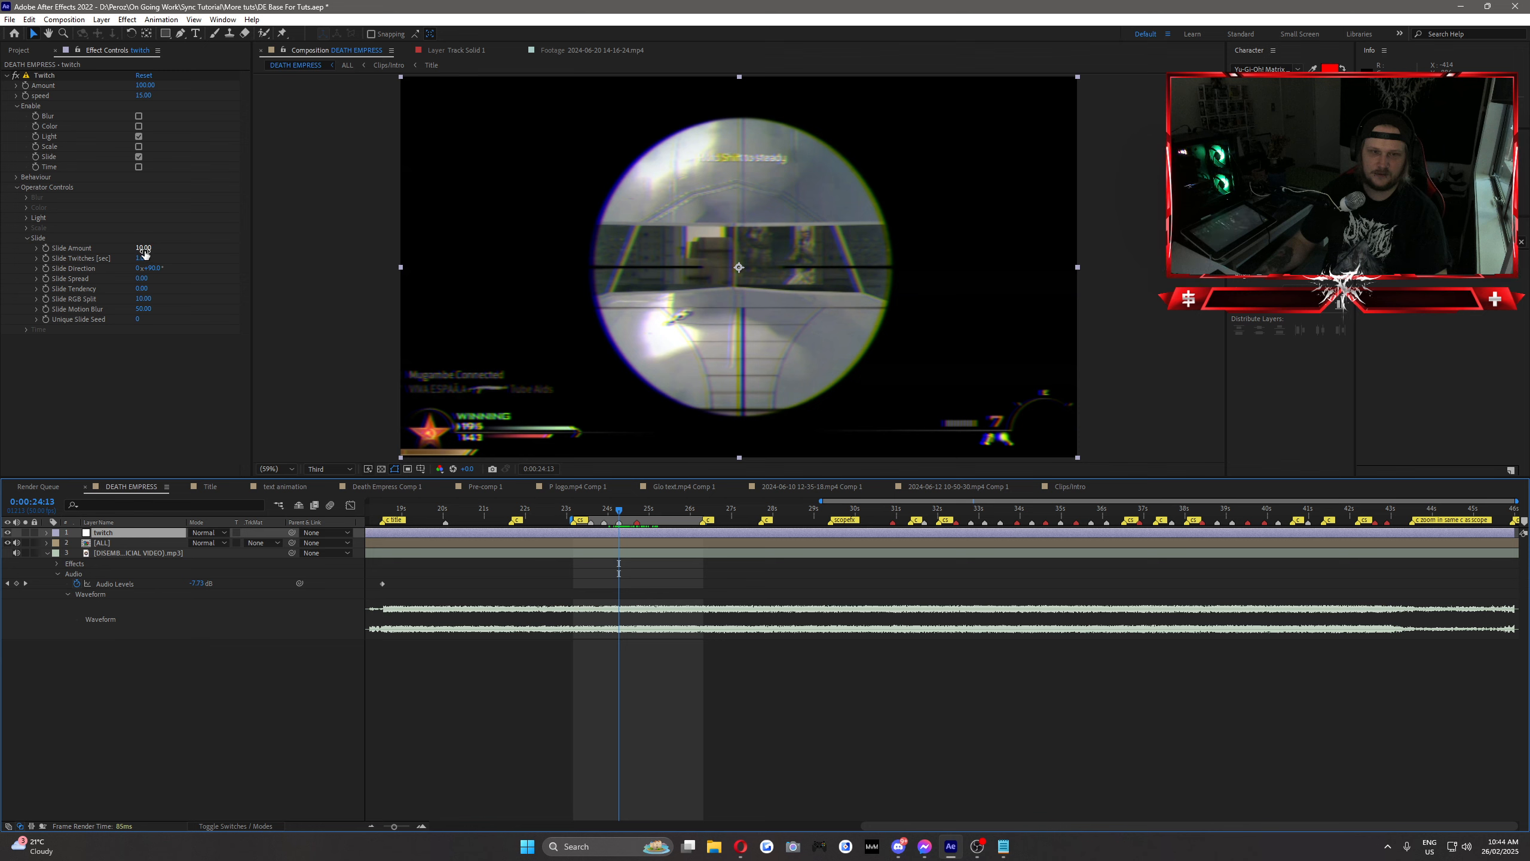
Step: Keyframe the Slide Amount at 0 at 0:00:24:13, set the Slide RGB Split to 20 and reveal the twitch layer's keyframes
drag(145, 254, 46, 253)
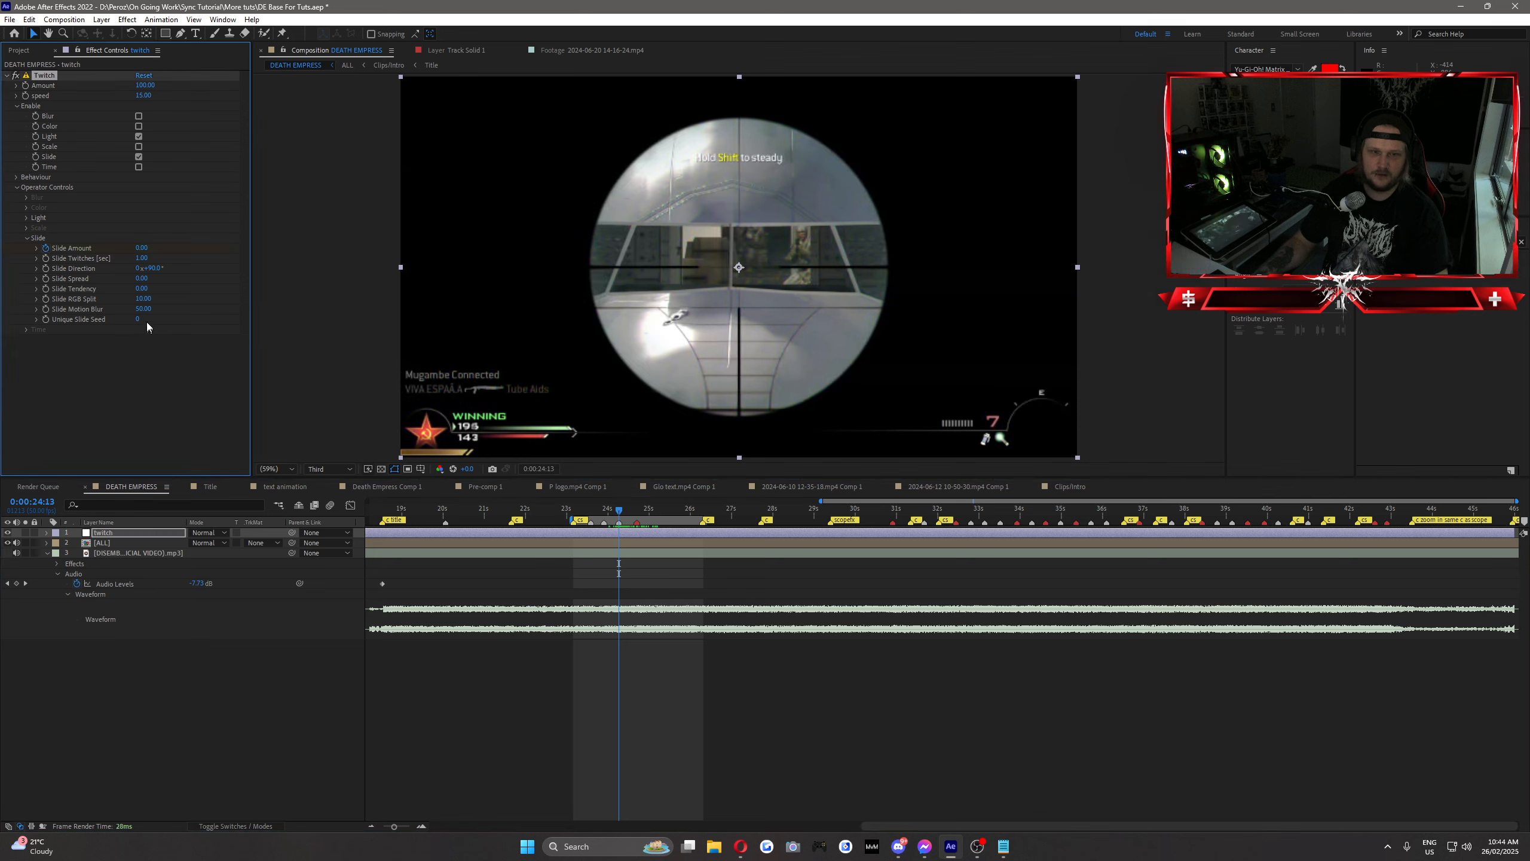
click(143, 298)
text(20)
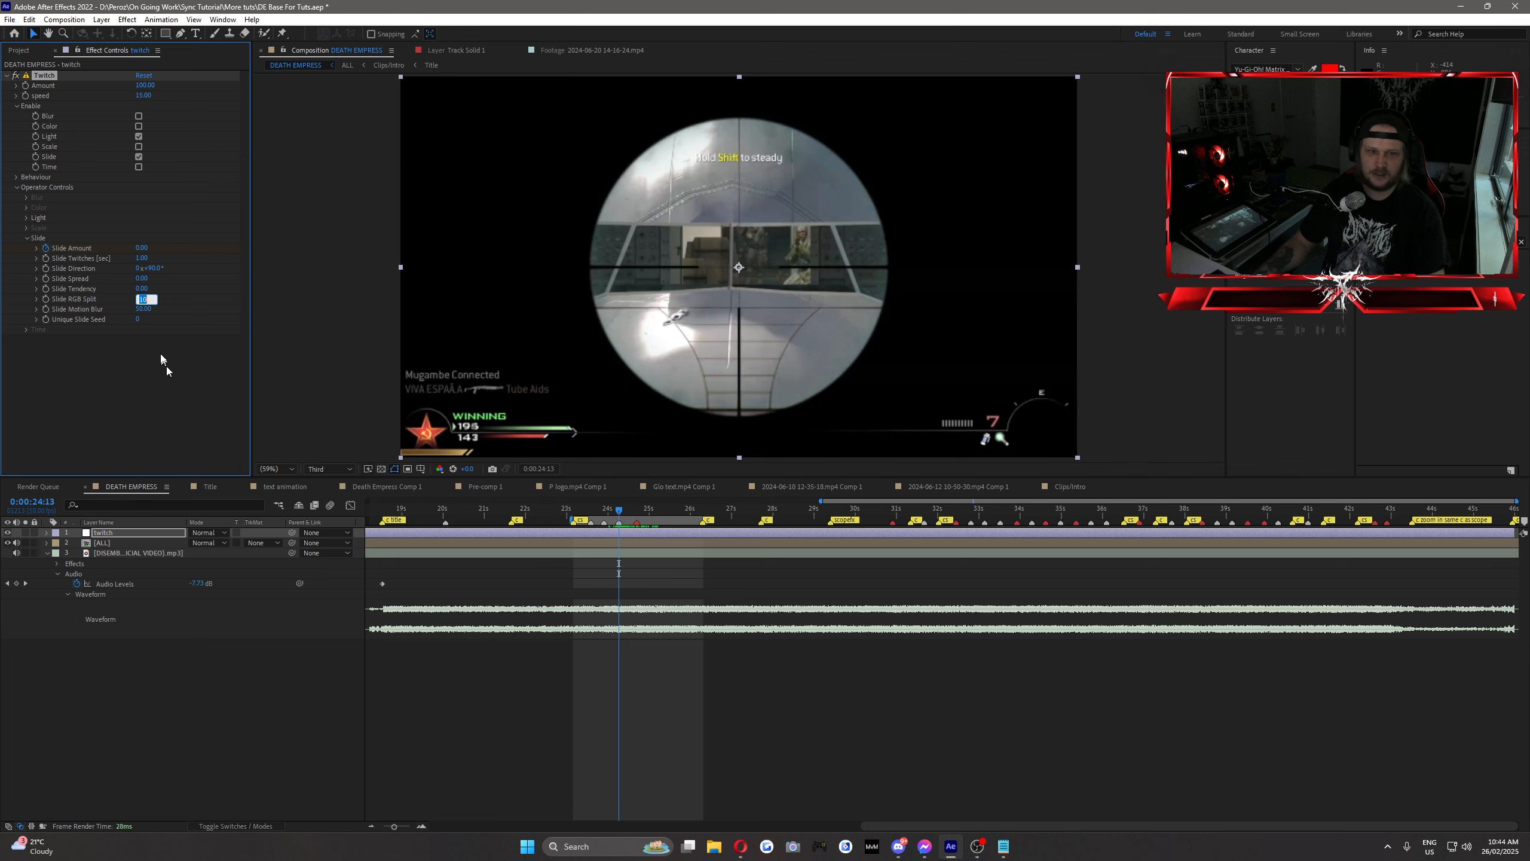
click(157, 351)
key(u)
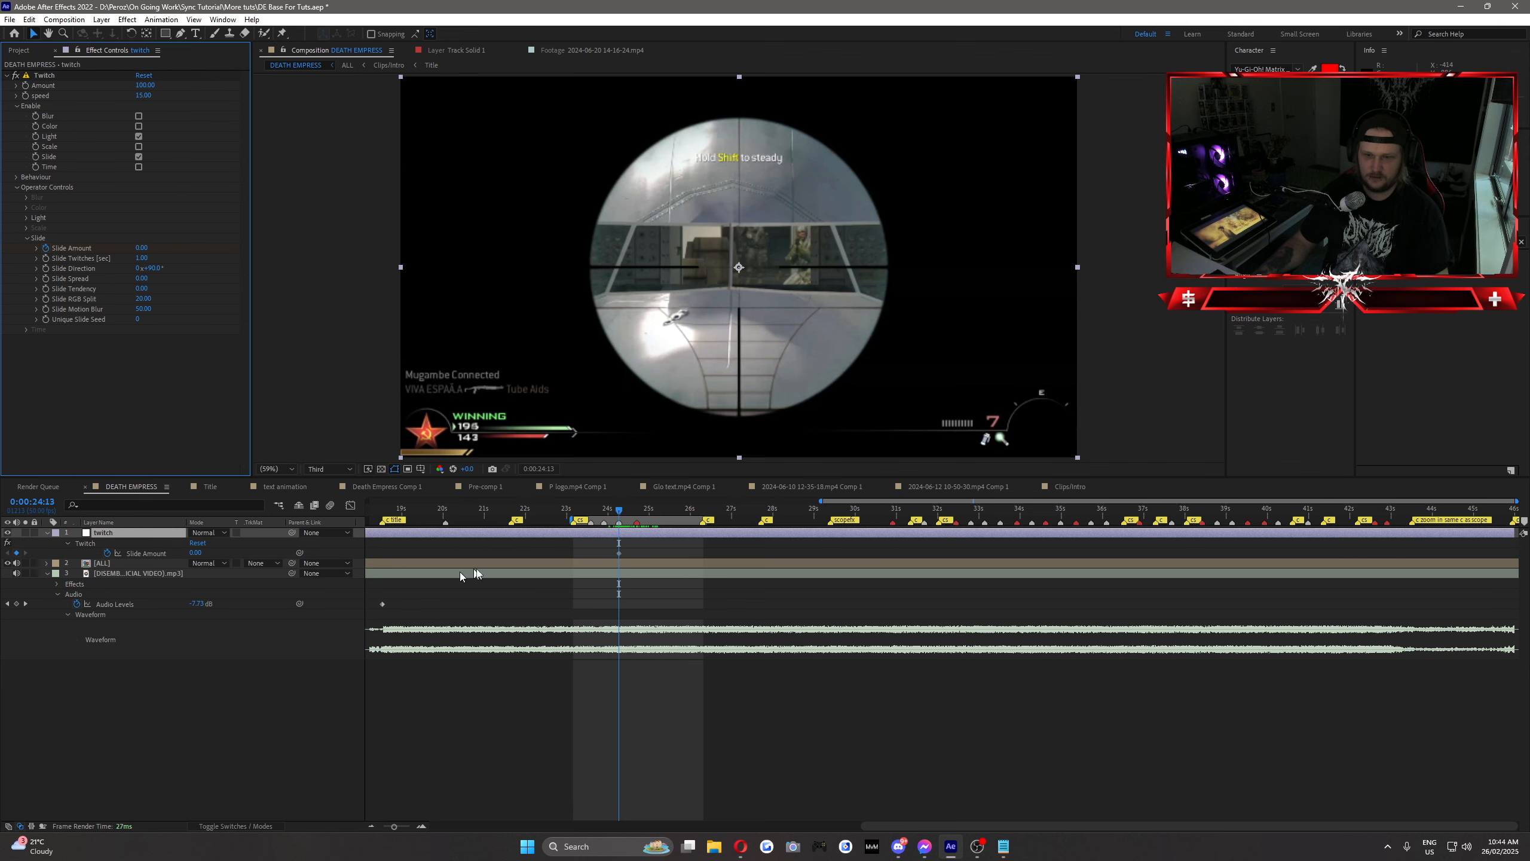
Step: Keyframe the Slide Amount at 5 at 0:00:24:35 and at 0 at 0:00:24:39
click(637, 509)
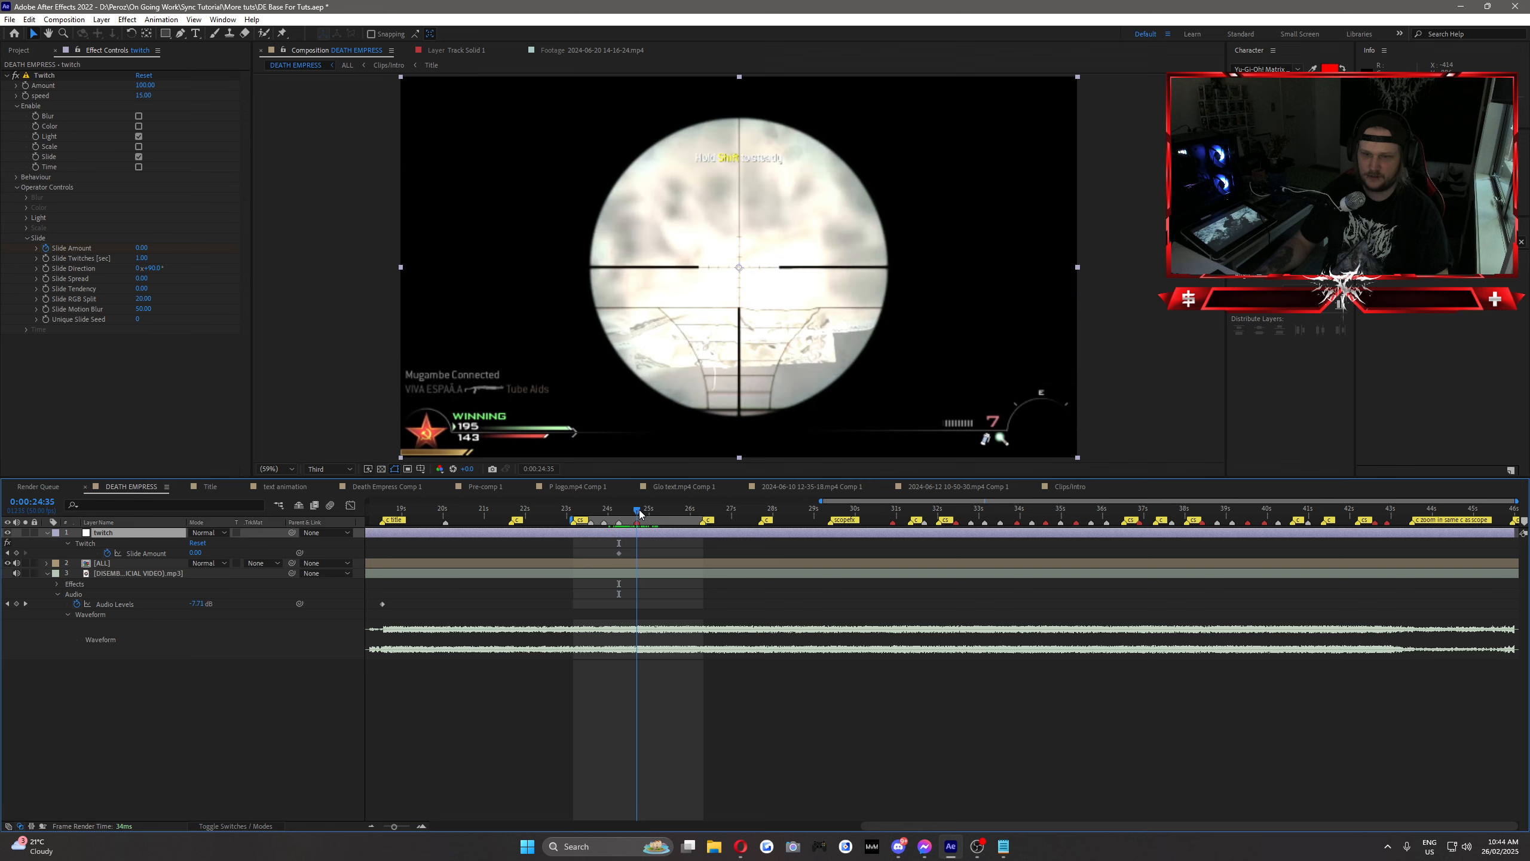
click(196, 553)
text(5)
click(242, 547)
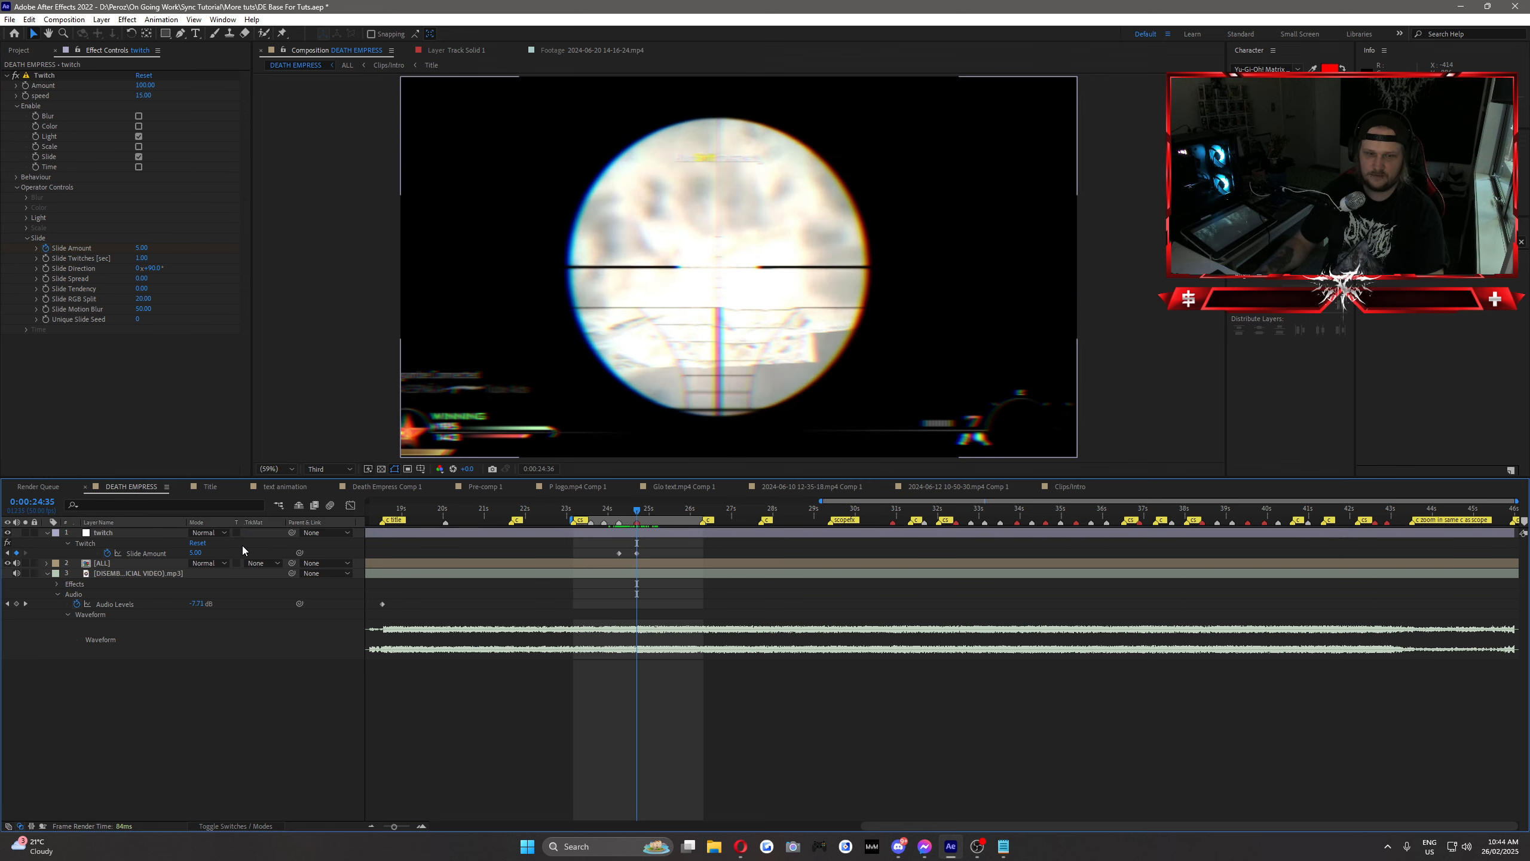
key(Page_Down)
key(Page_Down)
key(Page_Down)
key(Page_Down)
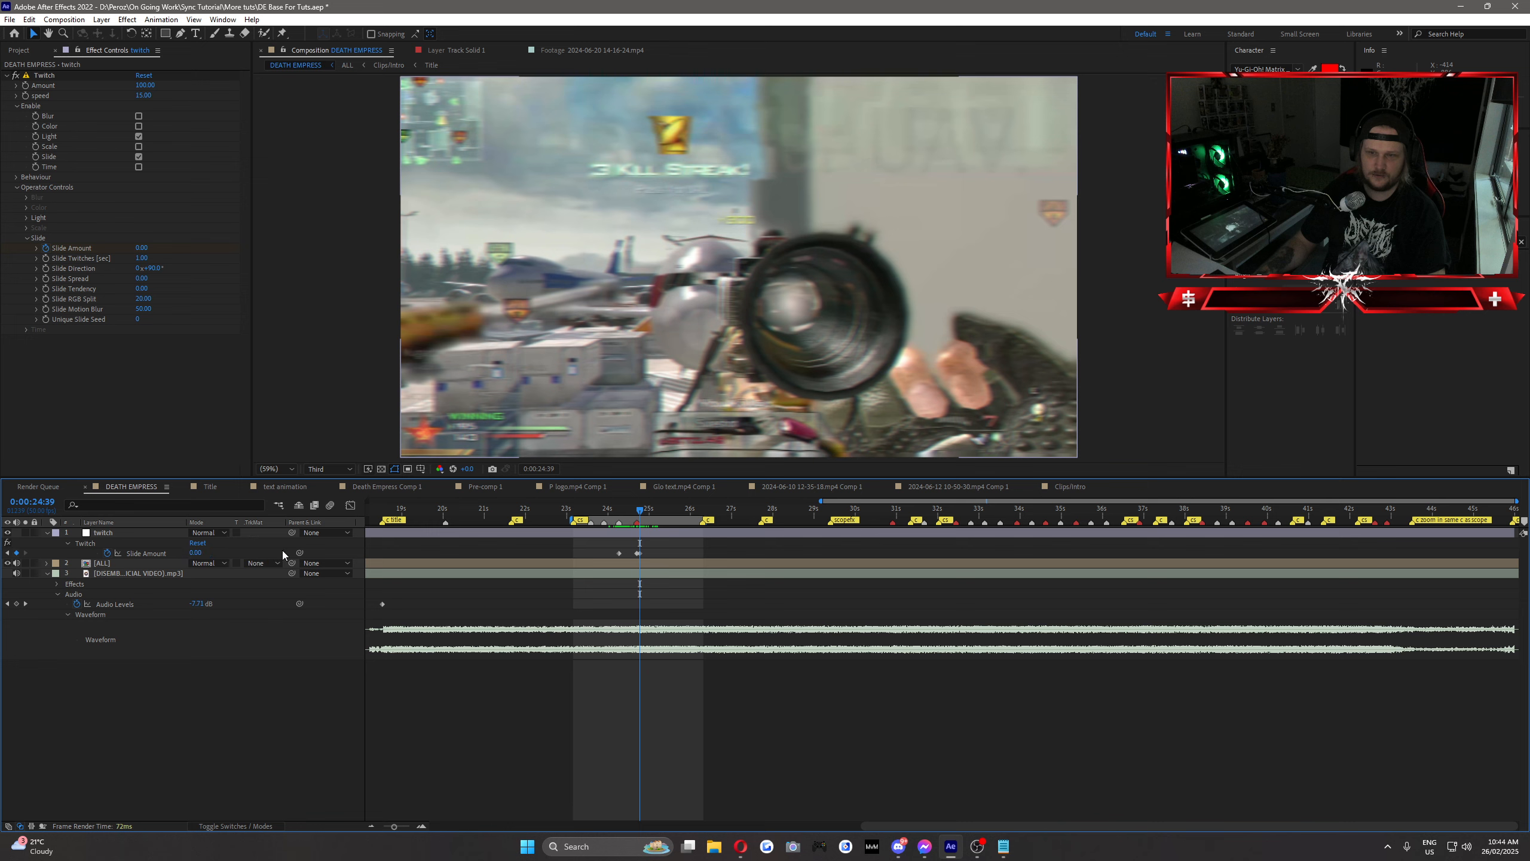
Step: Set the Twitch effect's speed to 12 and preview the shot from 0:00:23:08
drag(610, 512, 636, 537)
drag(138, 99, 136, 99)
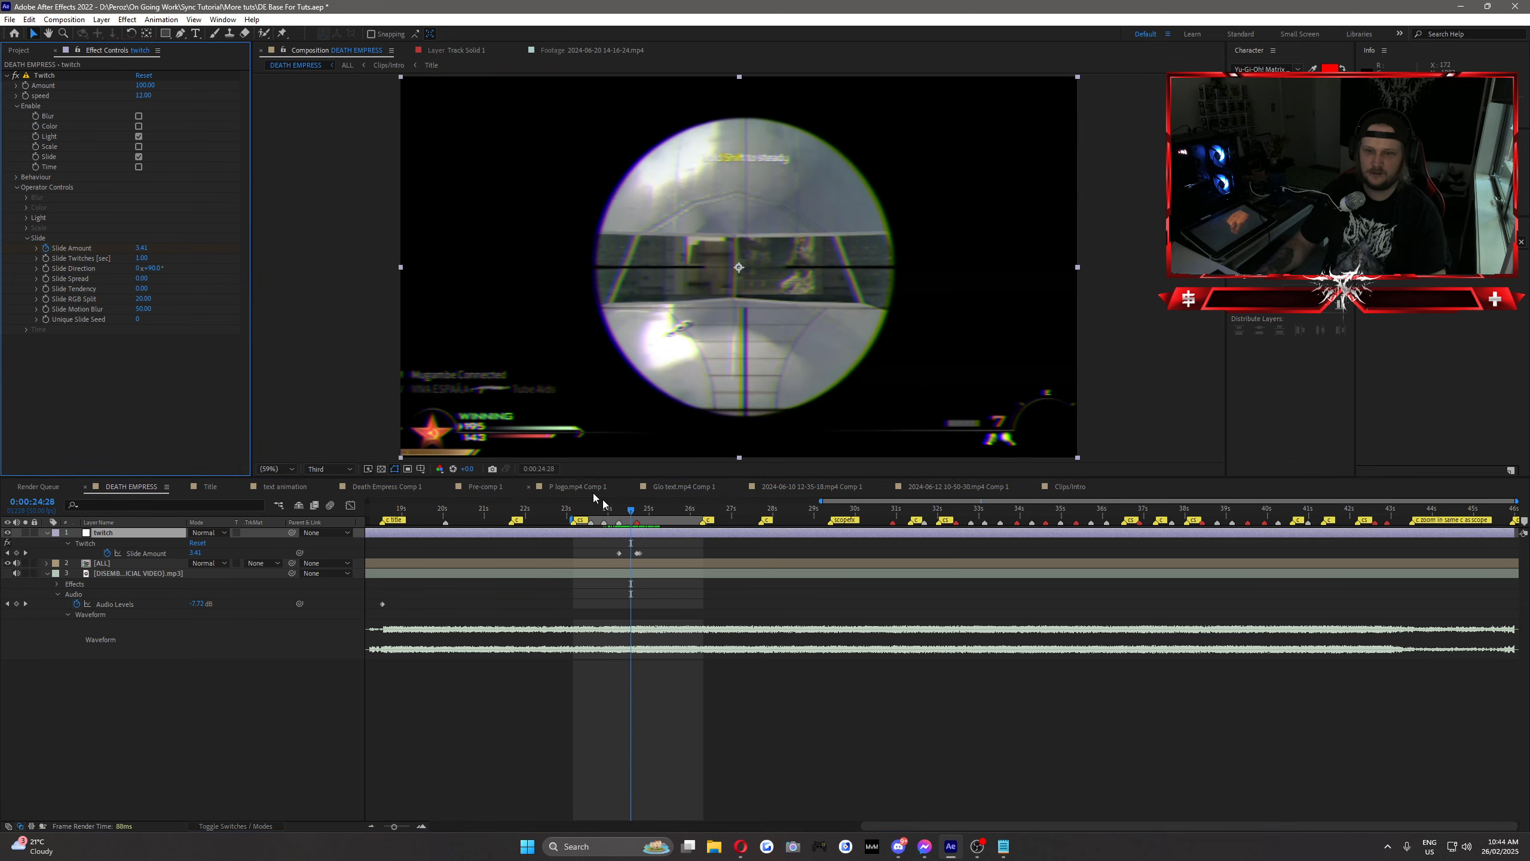
click(575, 511)
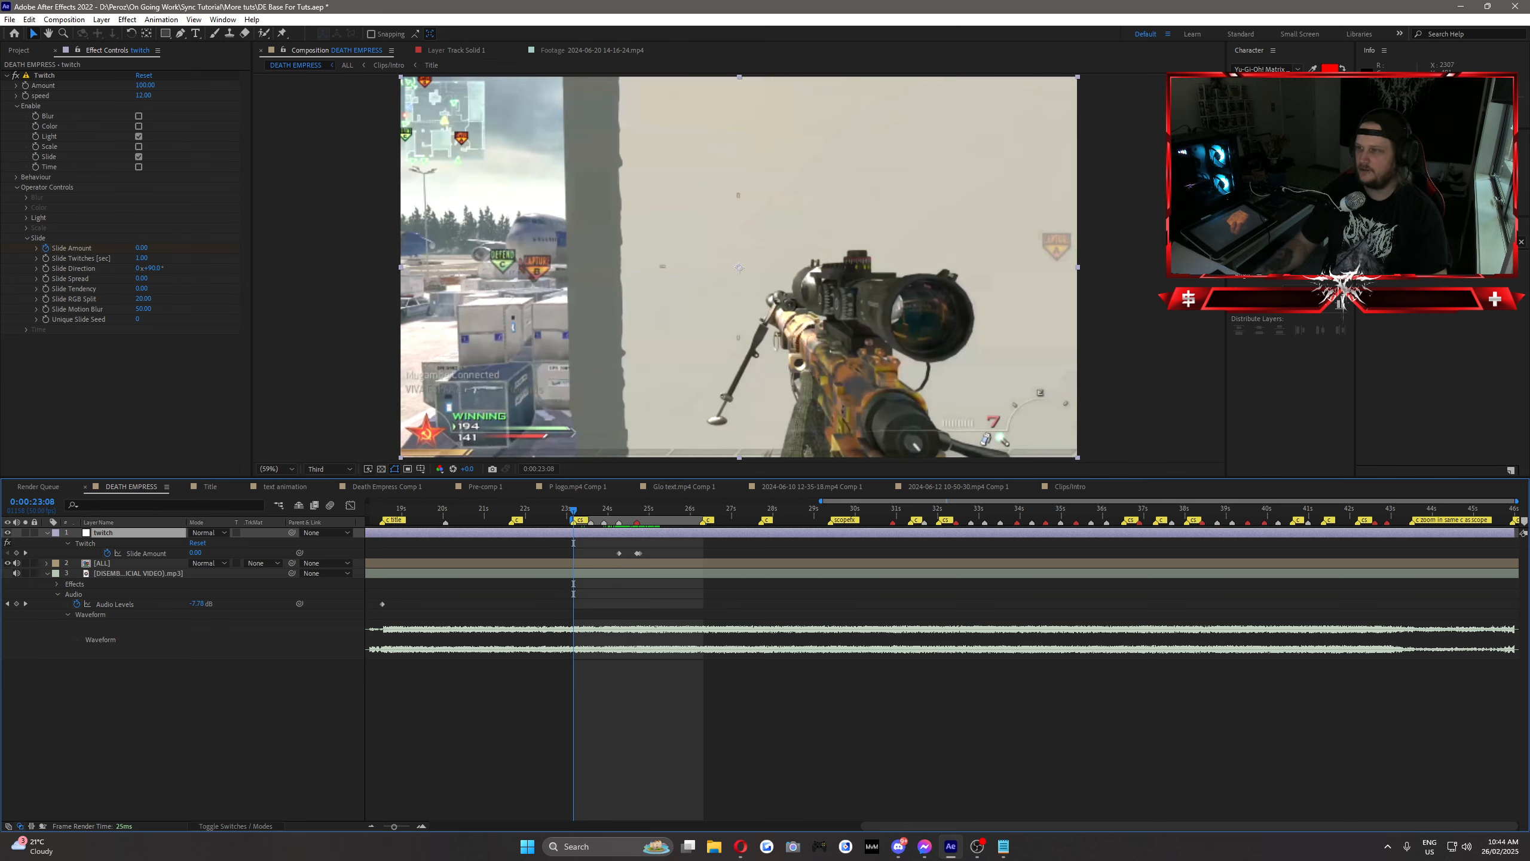
key(space)
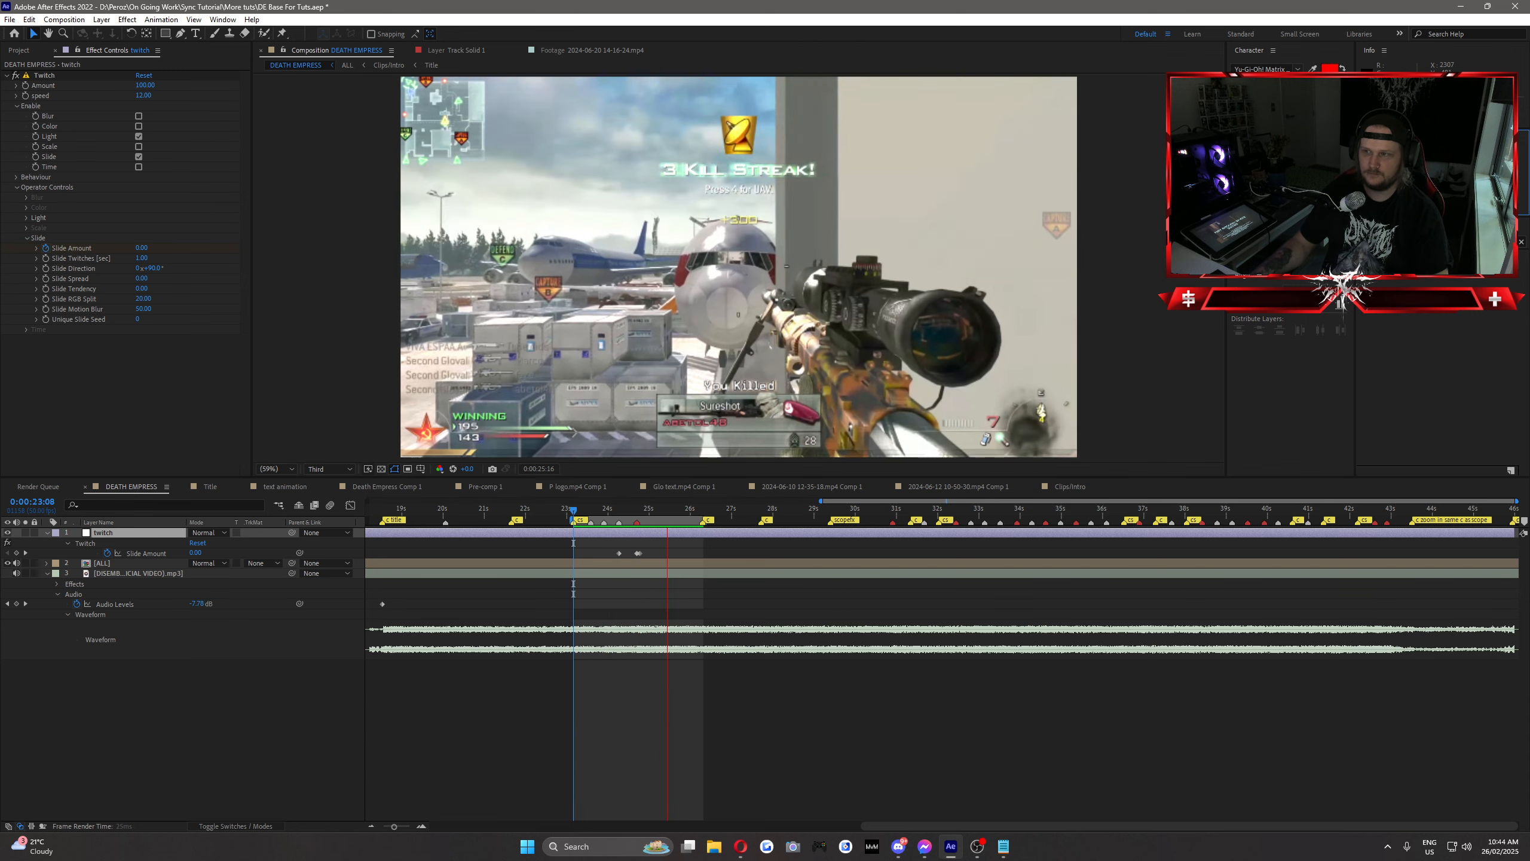
Step: Set both the Slide Amount keyframe at 0:00:24:35 and the Slide RGB Split to 10, and preview the shot
click(635, 510)
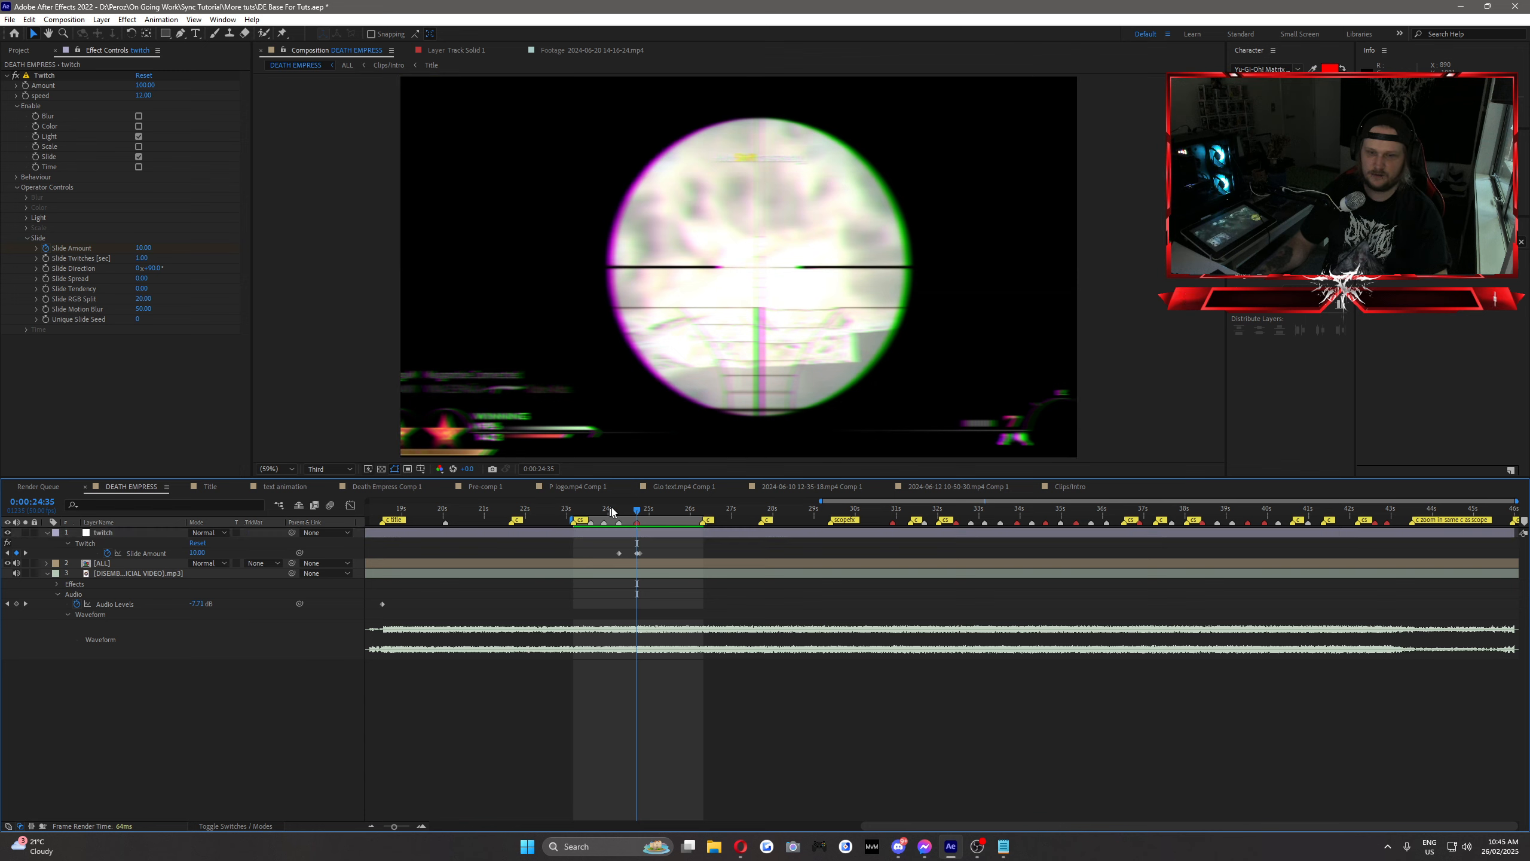
click(239, 657)
click(587, 511)
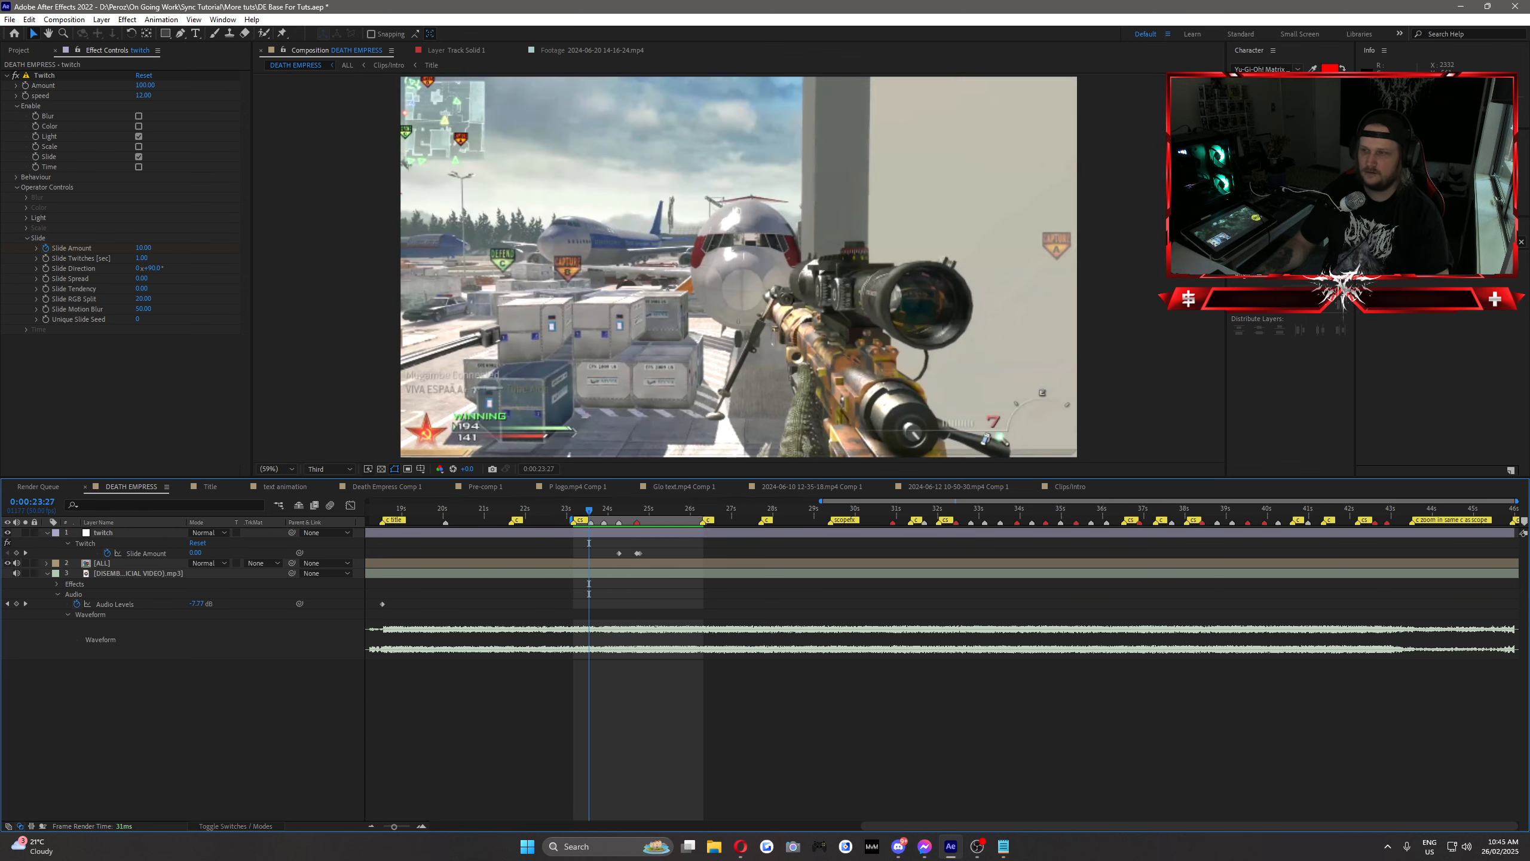
click(145, 298)
text(1)
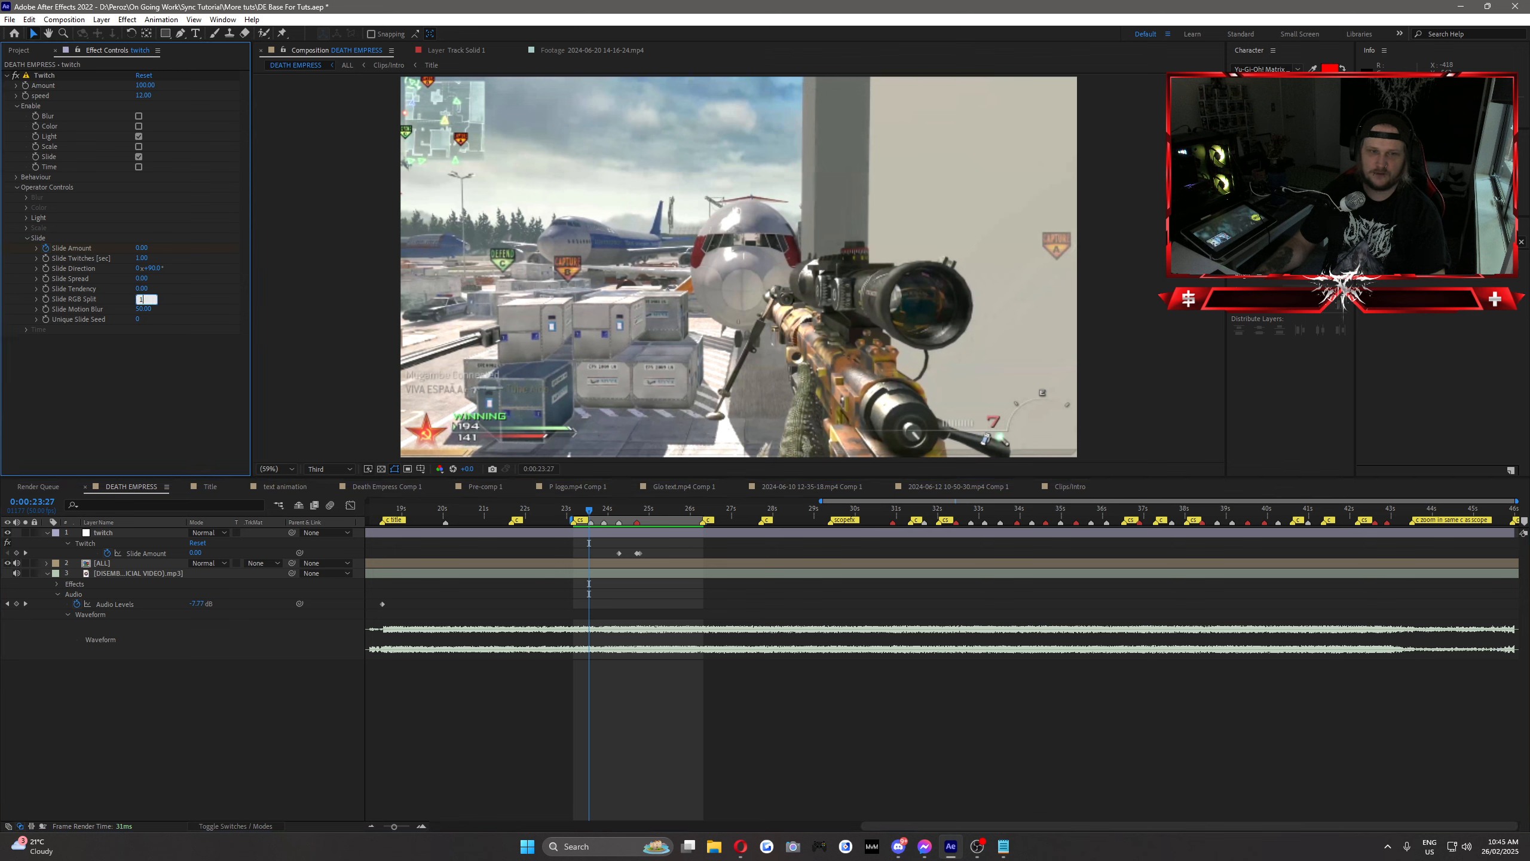
text(0)
click(828, 393)
key(space)
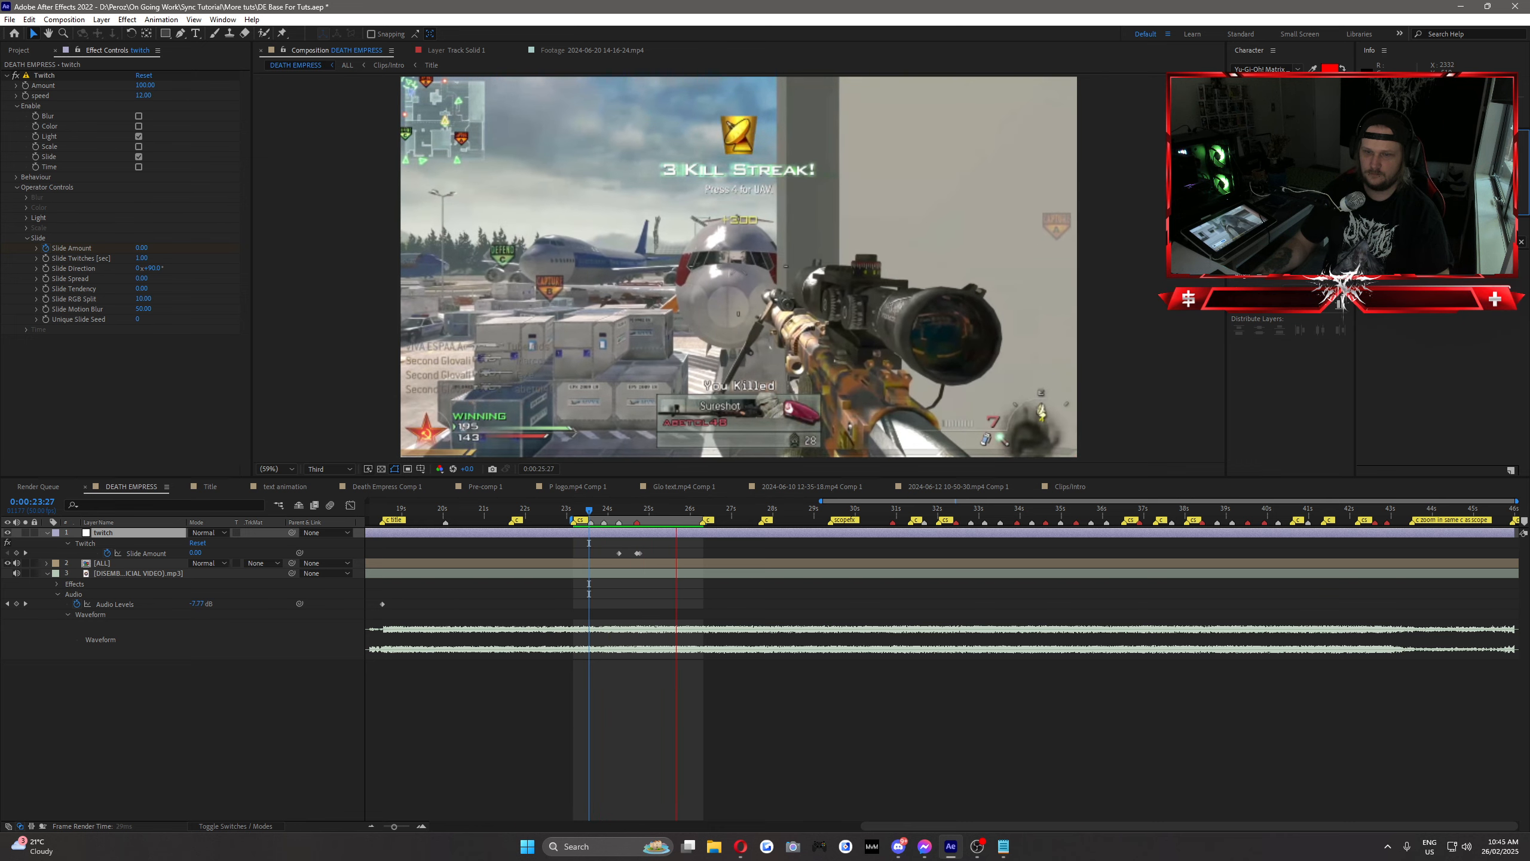
key(space)
Step: Shape the Slide Amount keyframes' curve in the graph editor so it starts slowly and rises steeply to the peak
drag(681, 548, 588, 560)
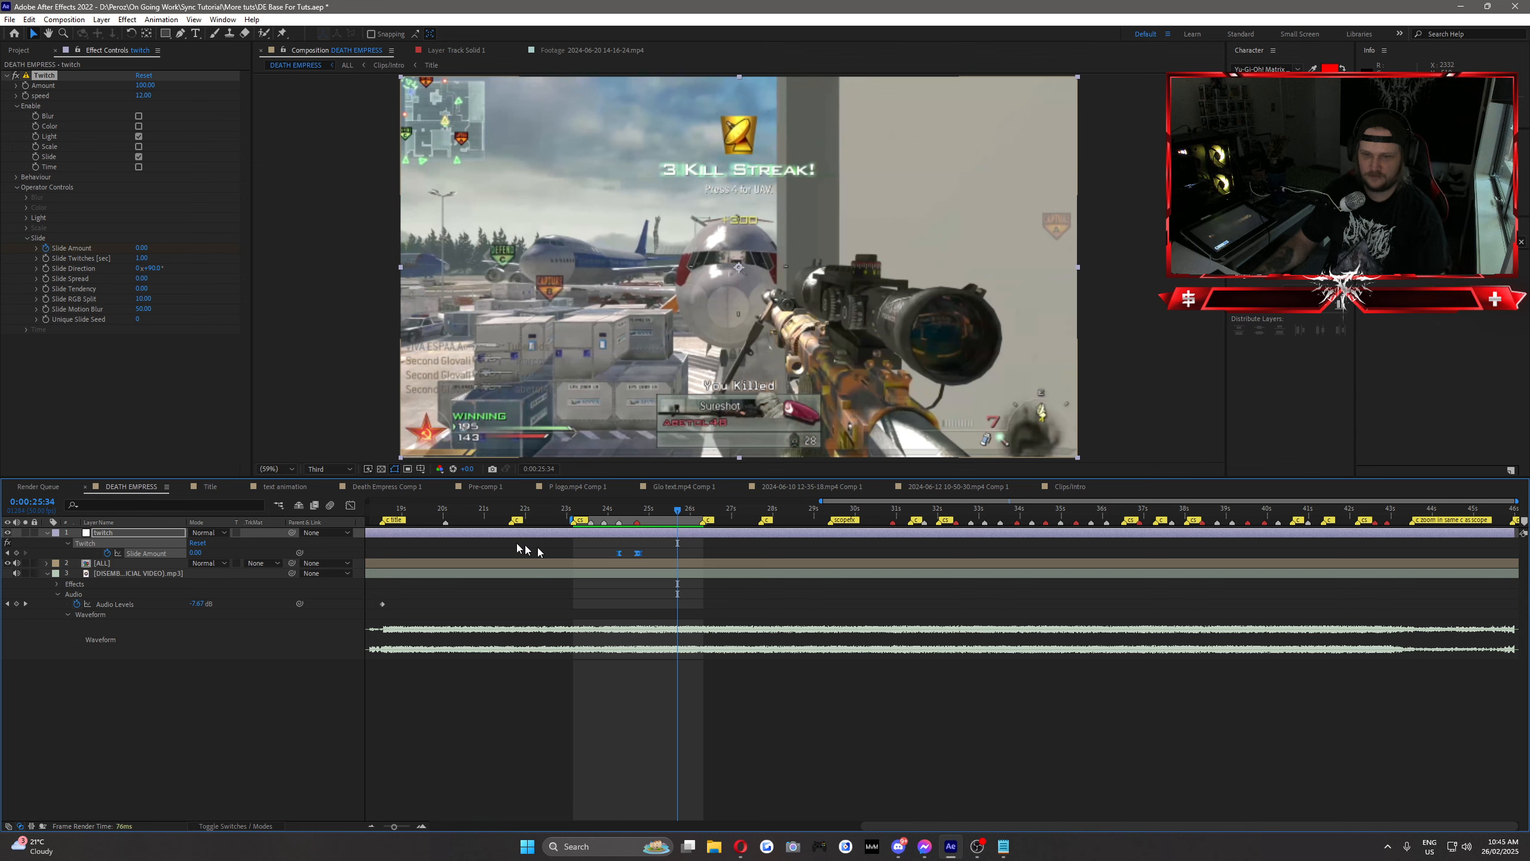
click(350, 505)
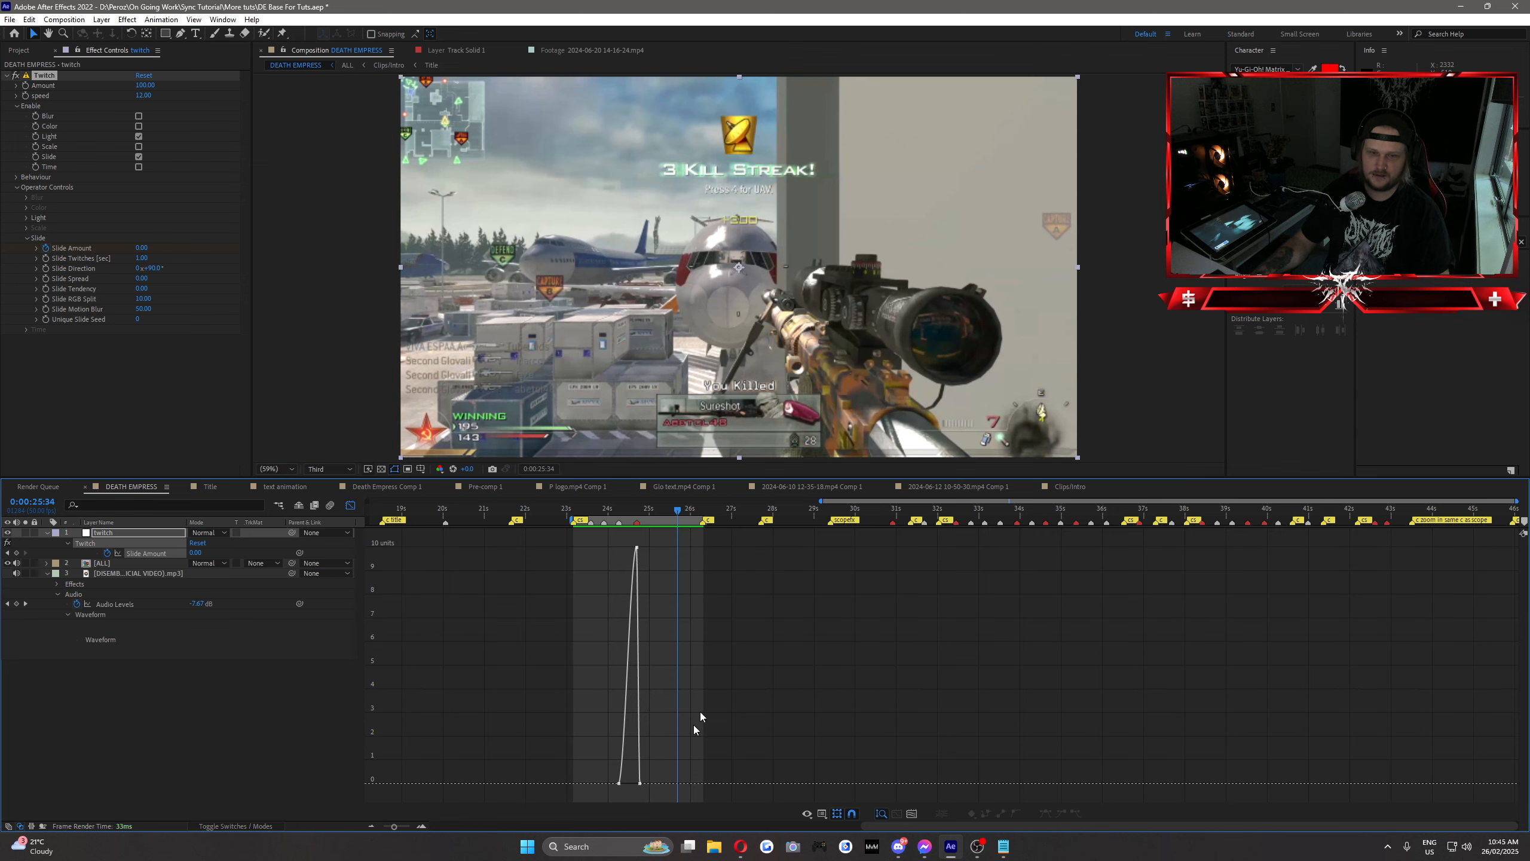
click(619, 783)
drag(625, 783, 655, 783)
drag(630, 512, 657, 518)
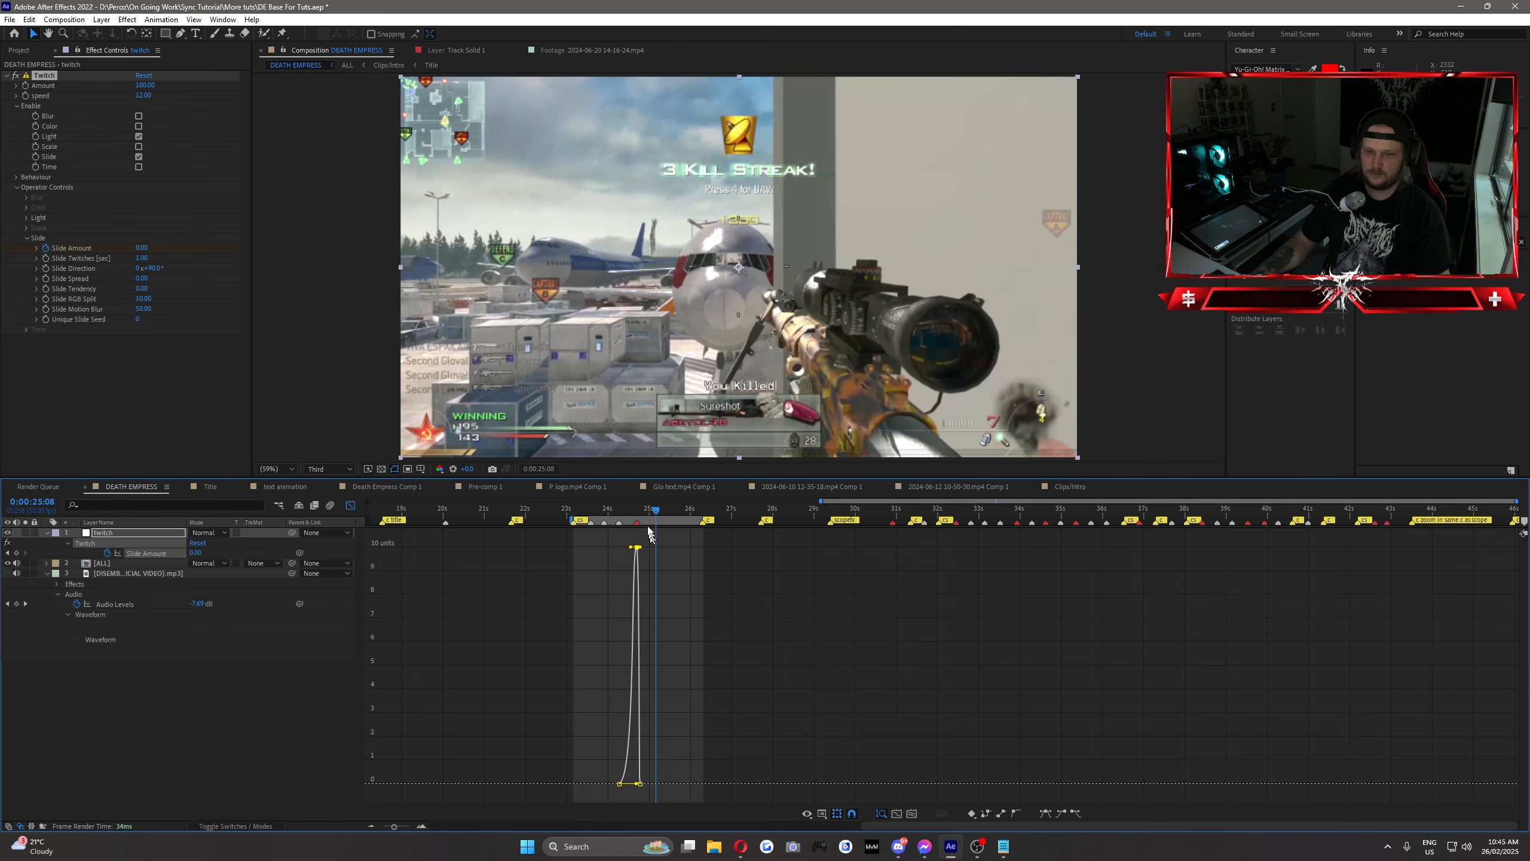
Step: Close the graph editor and delete the Slide Amount keyframes
drag(656, 512, 609, 560)
click(350, 507)
key(Delete)
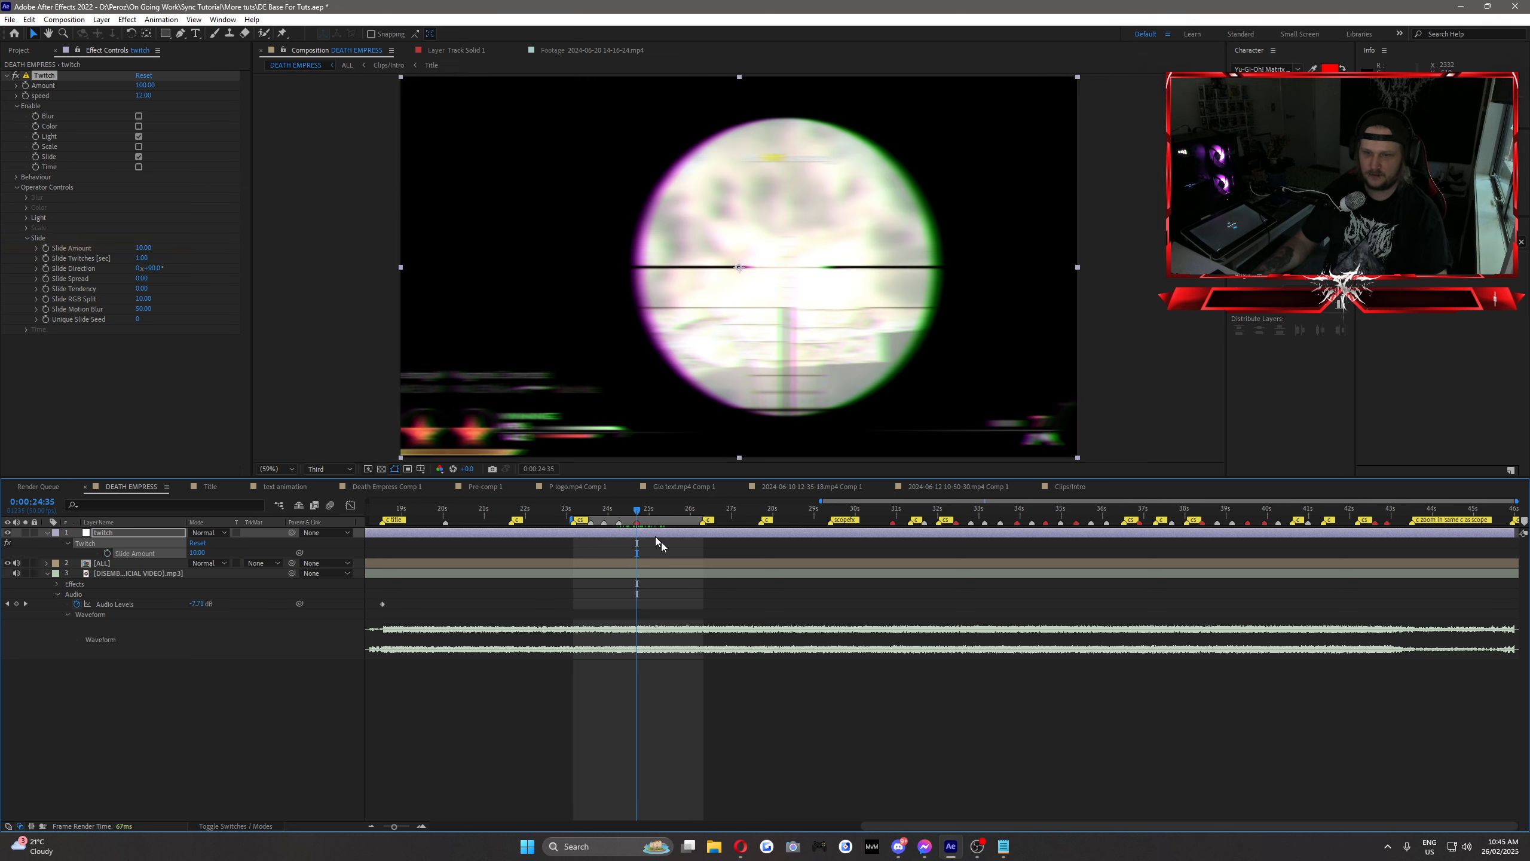
Step: Start animating the Slide Amount with a keyframe of 0 at 0:00:24:33, two frames before the hit
key(Page_Up)
key(Page_Up)
click(198, 553)
text(0)
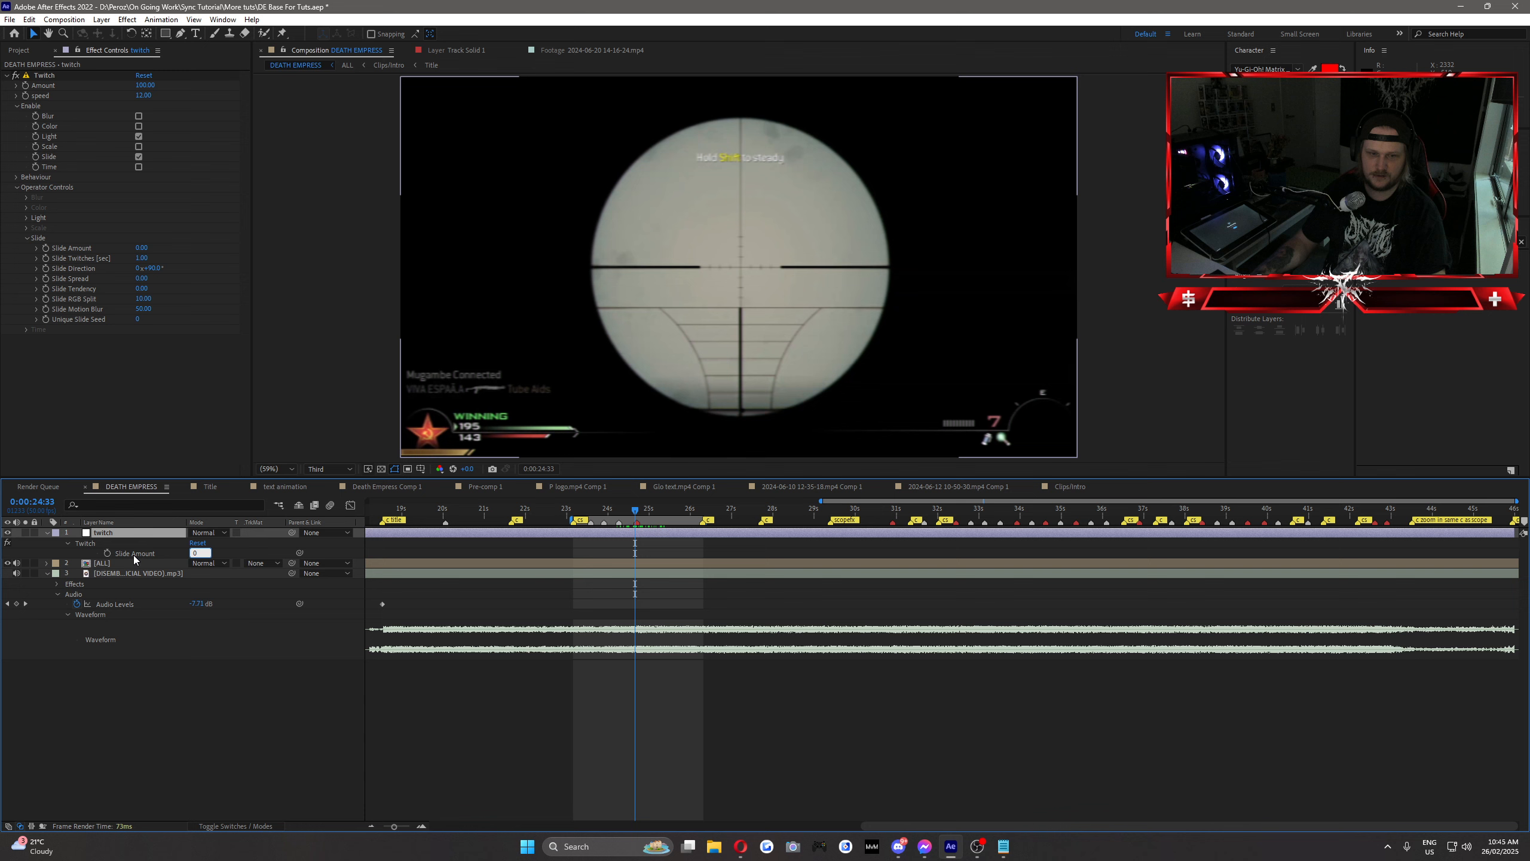
click(110, 555)
click(108, 553)
Step: Keyframe the Slide Amount at 10 at 0:00:24:35 and back to 0 at 0:00:24:42
key(Page_Down)
key(Page_Down)
click(199, 552)
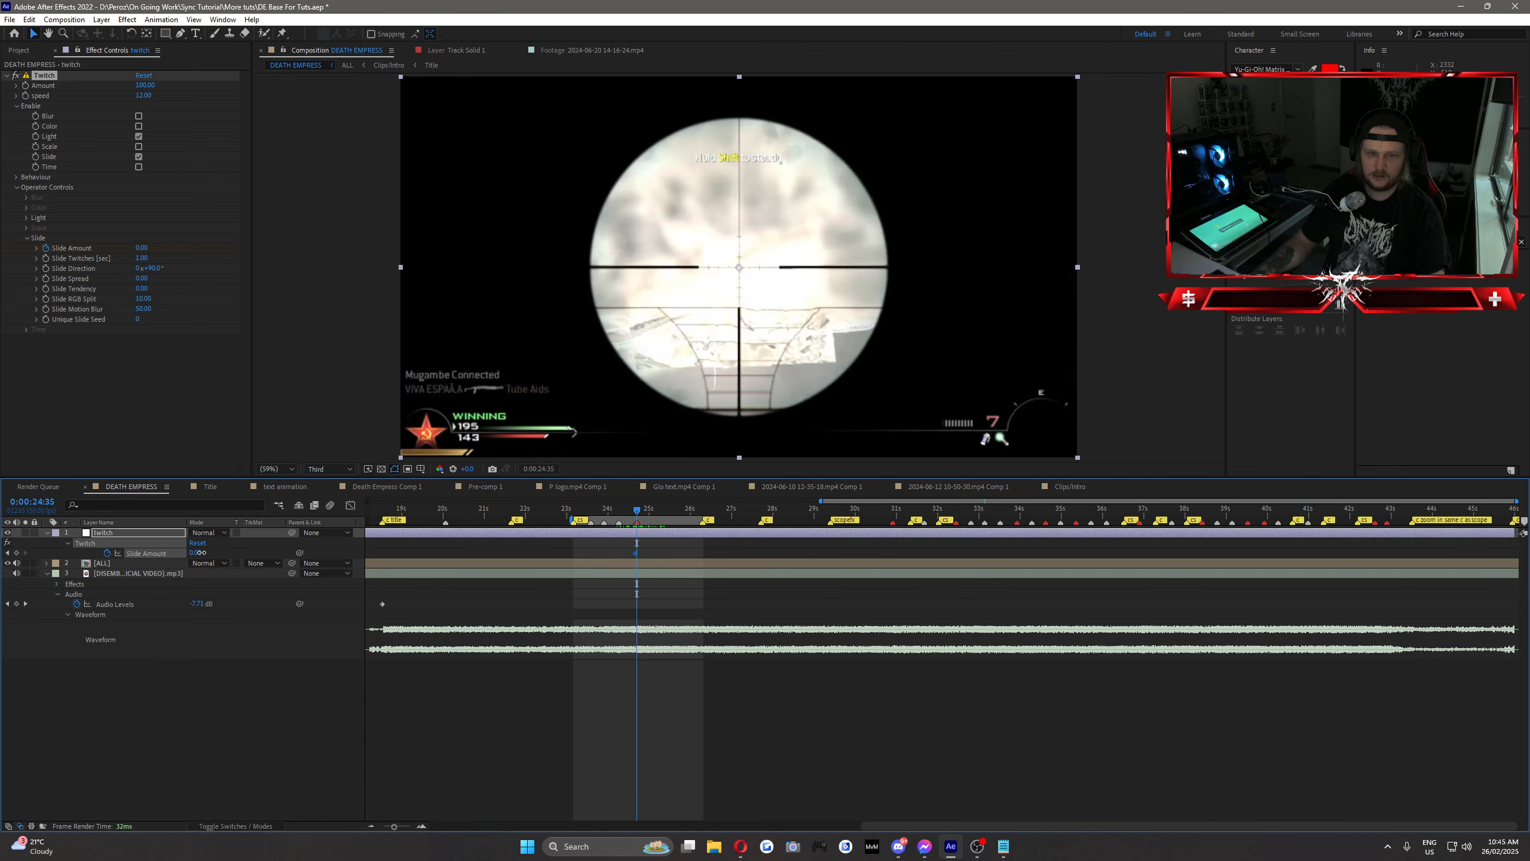
text(10)
key(Return)
key(Page_Down)
key(Page_Down)
key(Page_Down)
key(Page_Down)
key(Page_Down)
key(Page_Down)
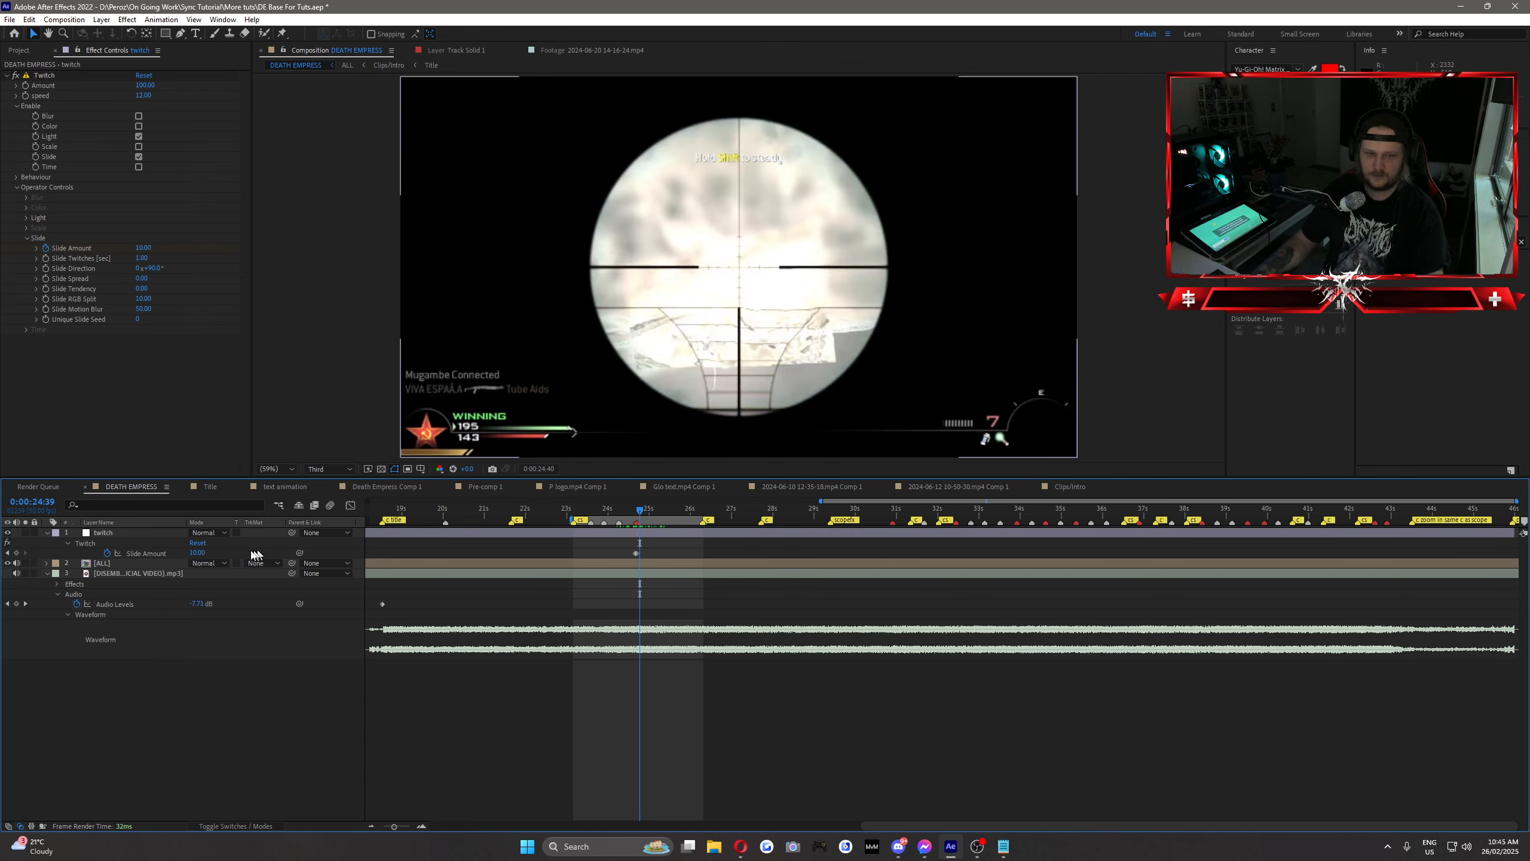
text(0)
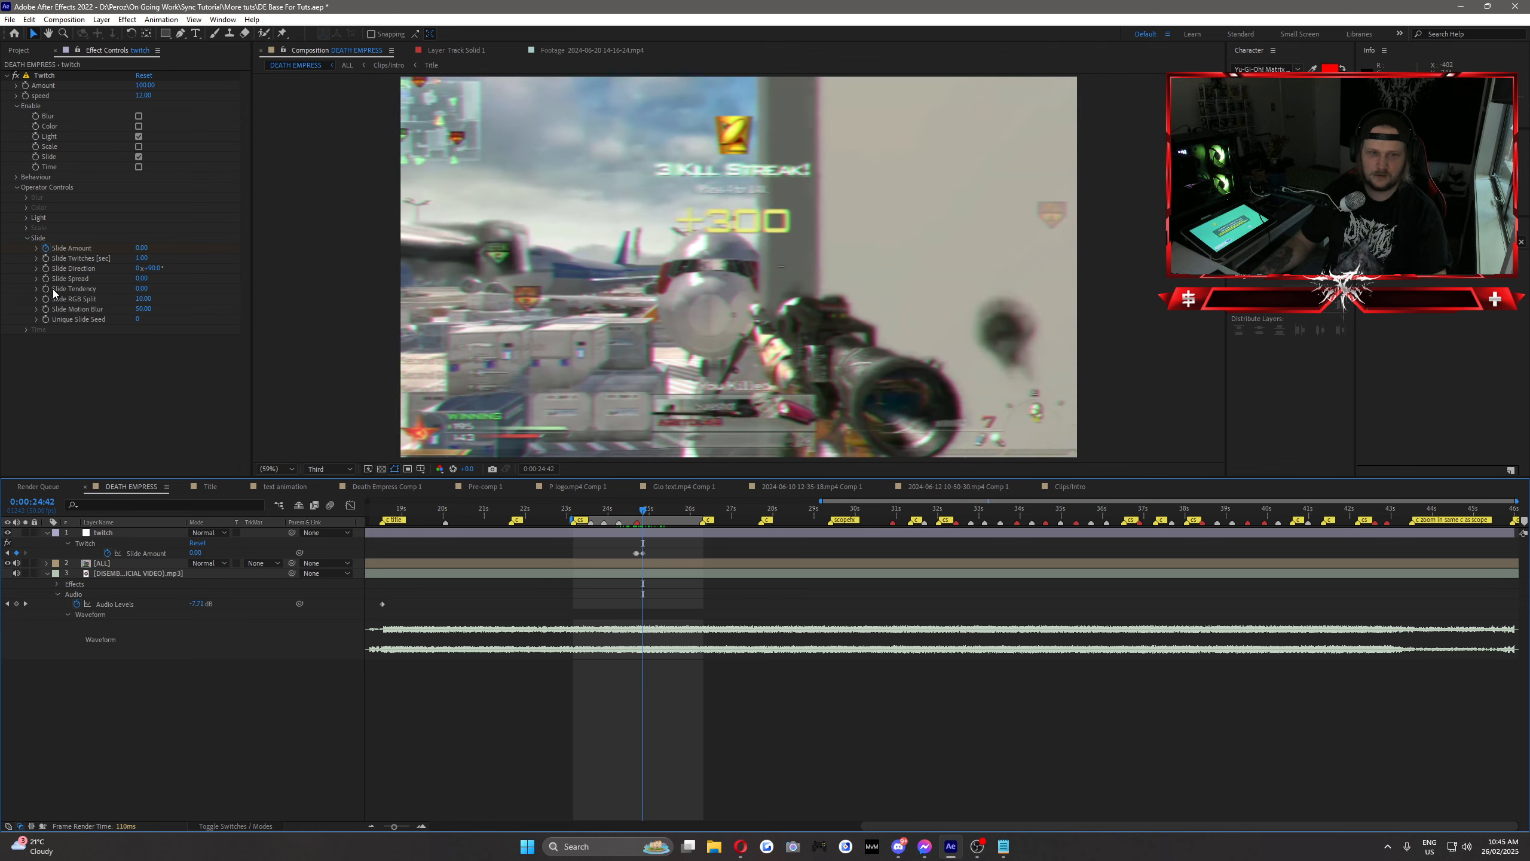
Step: Set the Twitch effect's Slide Direction to 0° and scrub through the hit to check the slide
key(Return)
click(155, 268)
text(0)
key(Return)
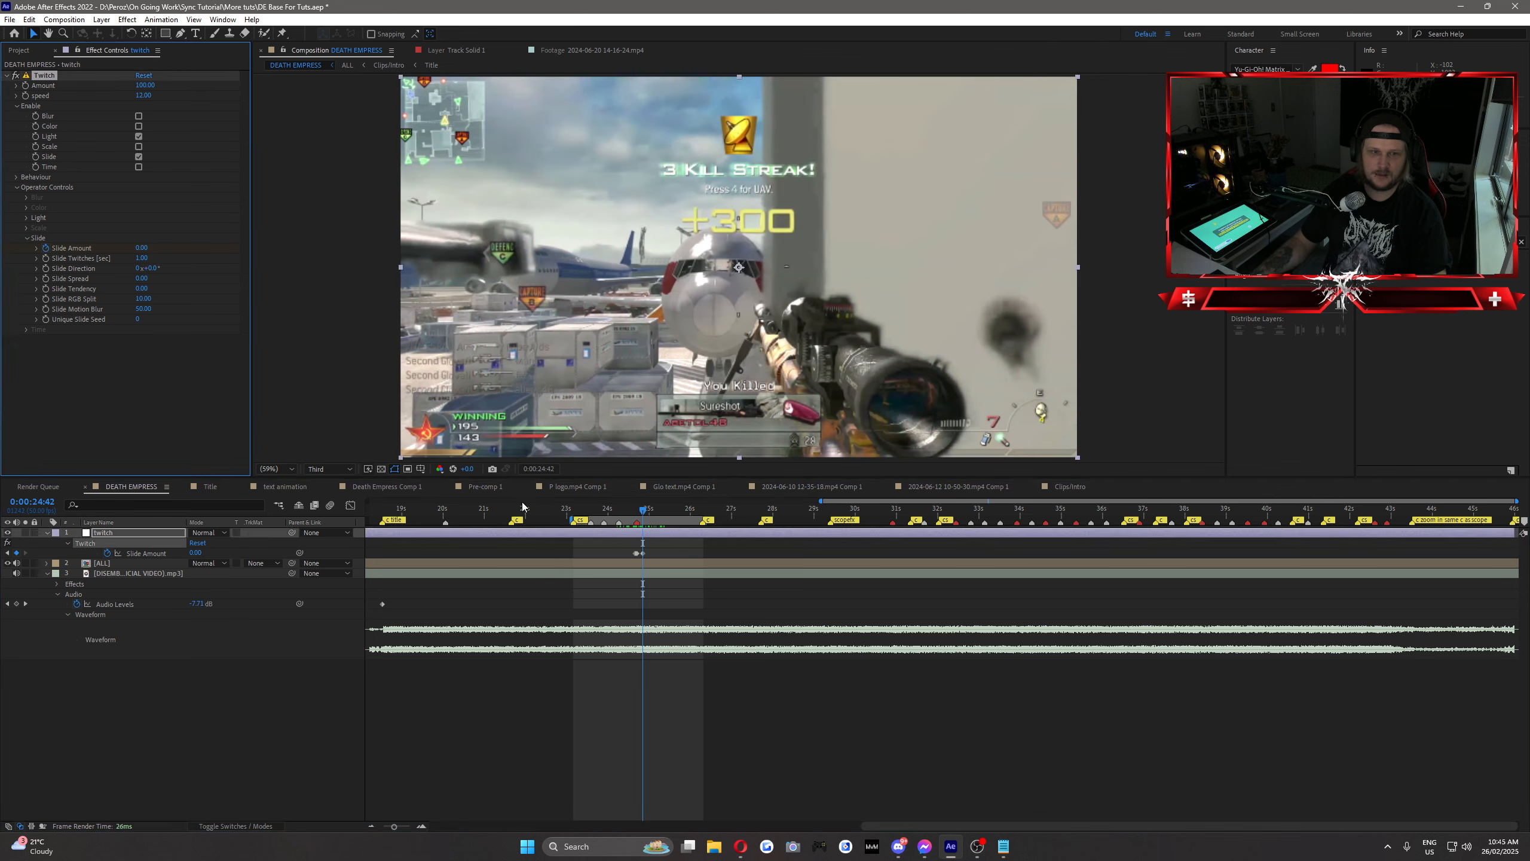
drag(609, 514, 649, 525)
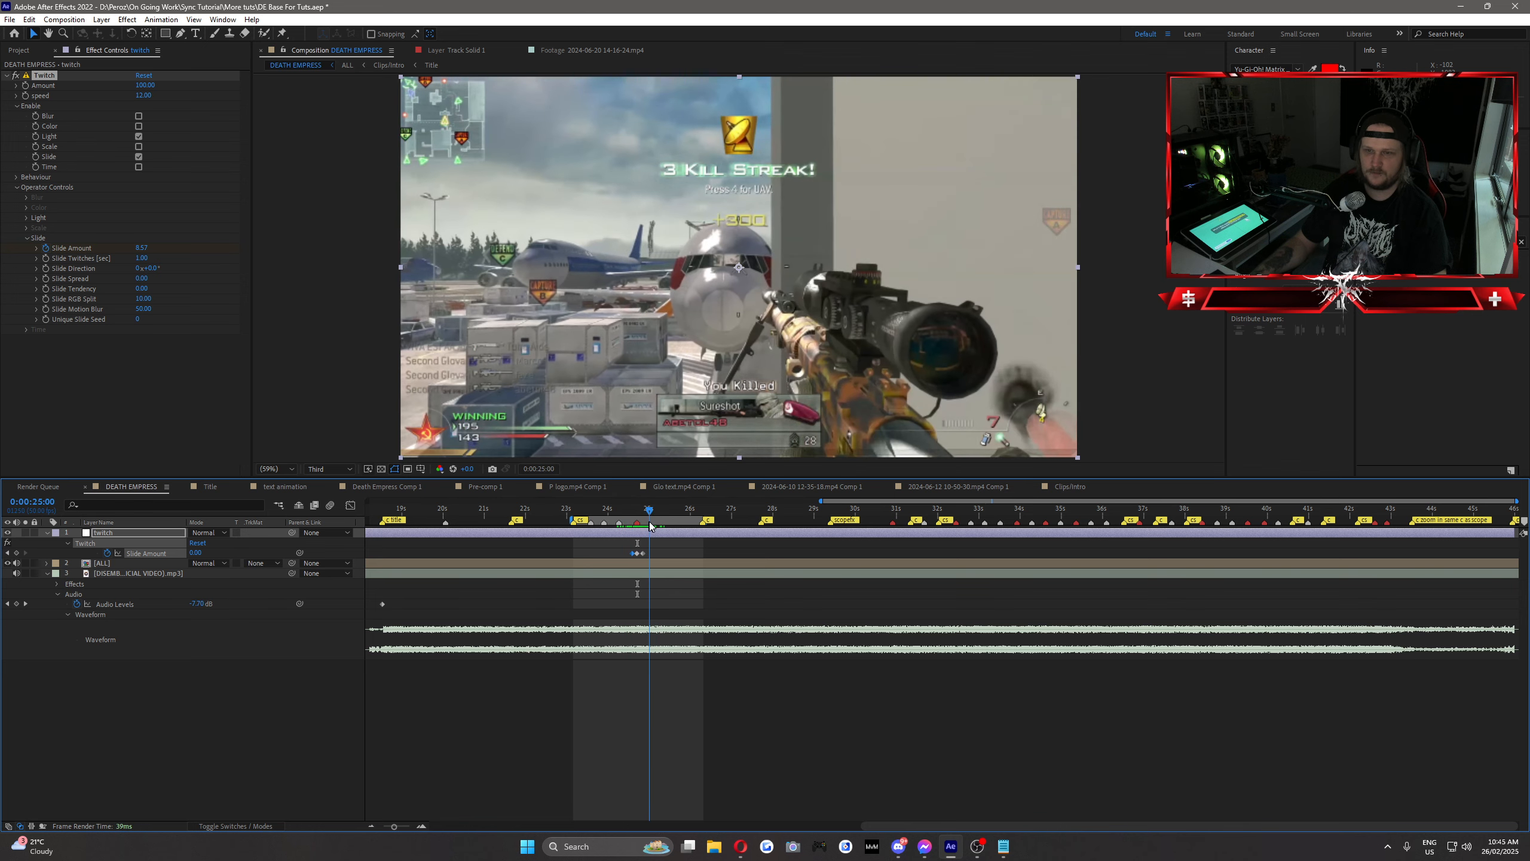
Step: Delete the Twitch effect from the adjustment layer and rename the layer
click(44, 75)
key(Delete)
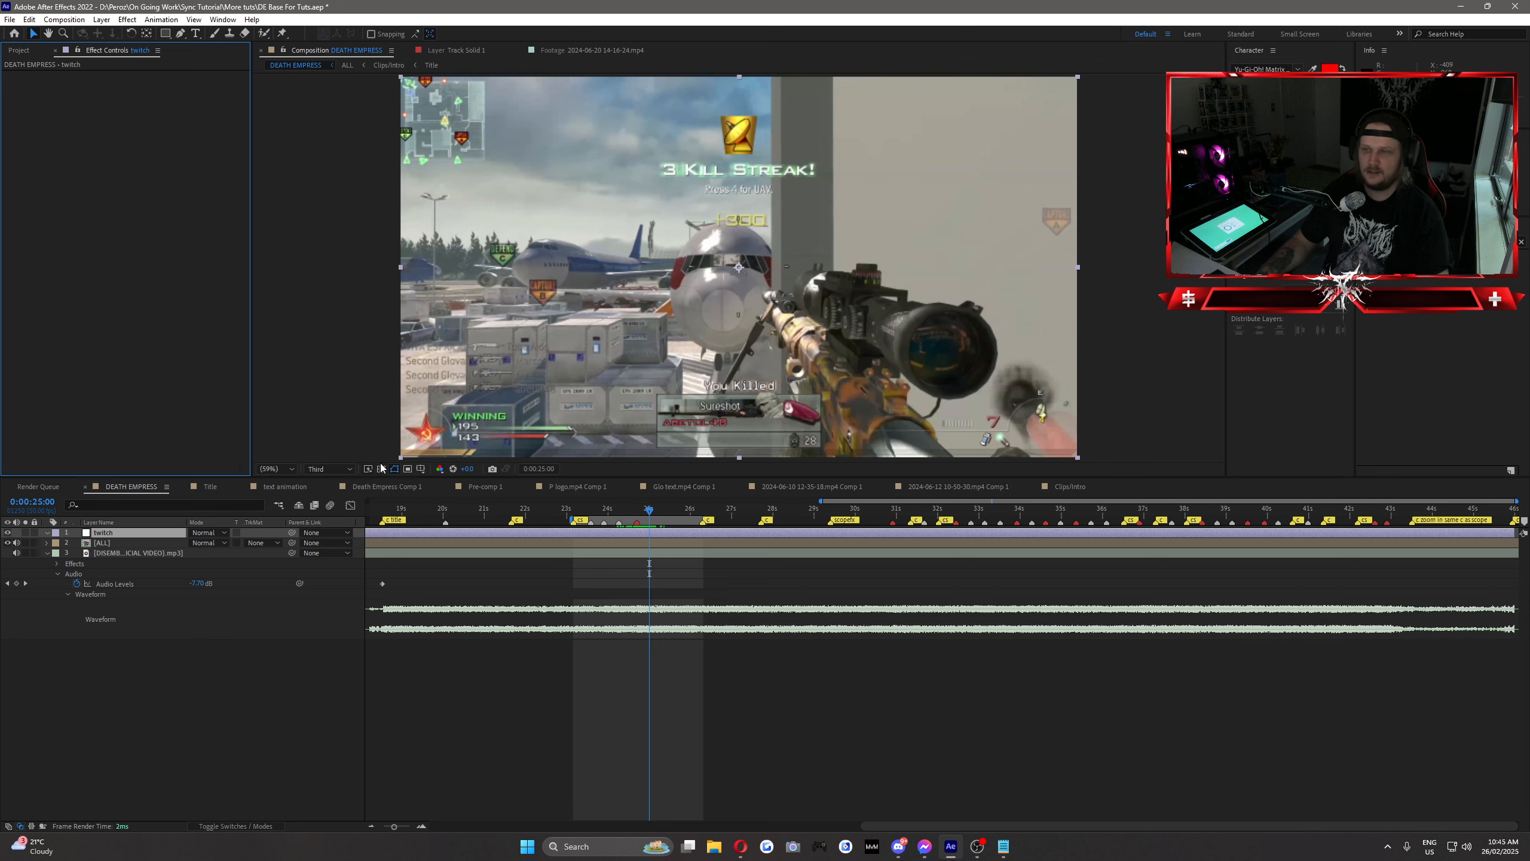
right_click(112, 532)
click(154, 511)
click(187, 683)
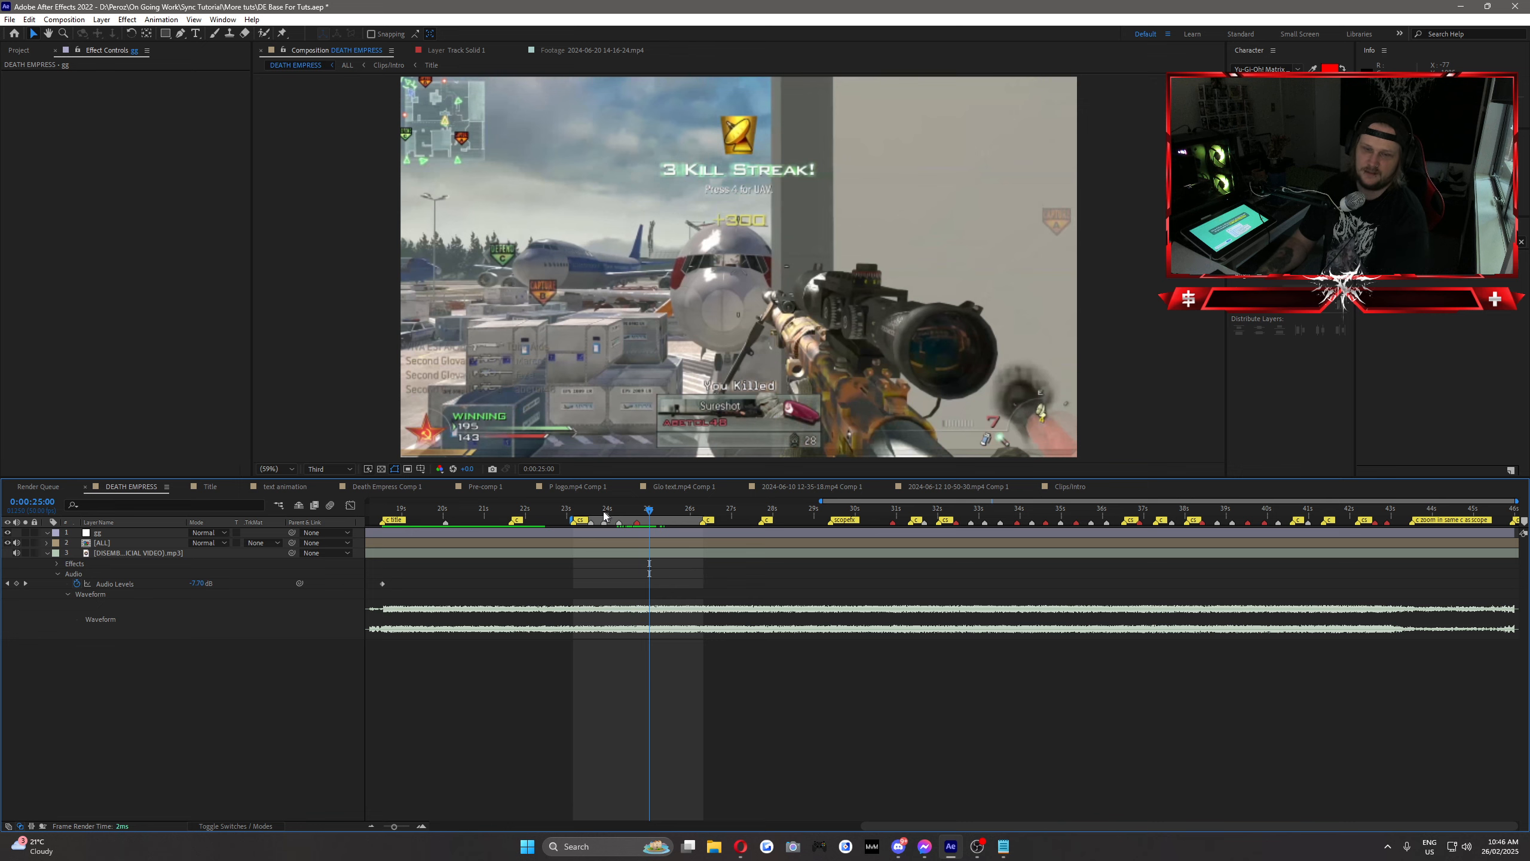
Step: Find the luma effects and apply S_DissolveLuma to the adjustment layer
drag(604, 515, 656, 526)
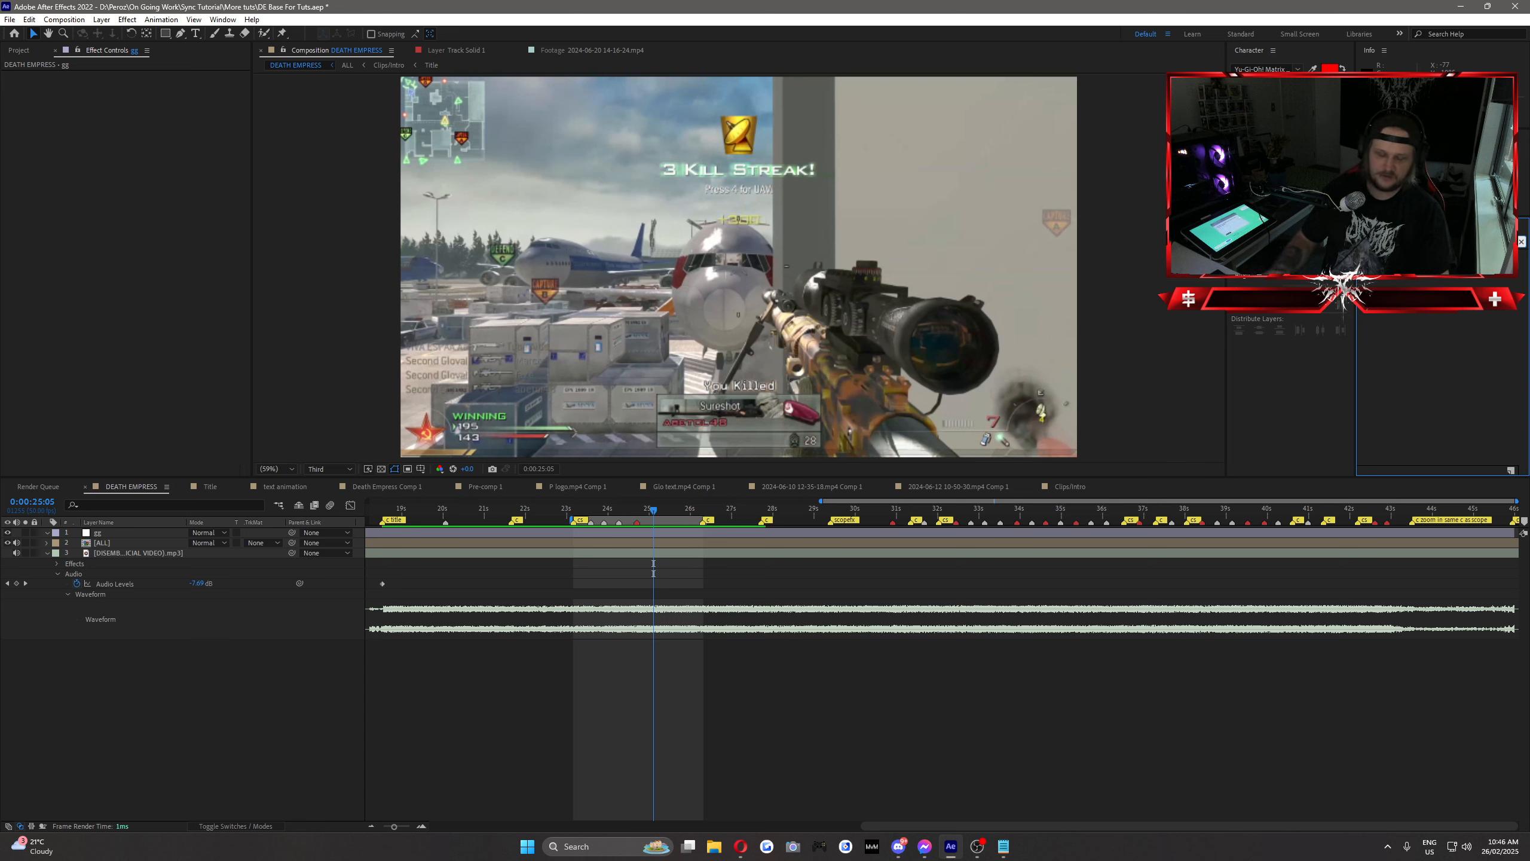
text(luma)
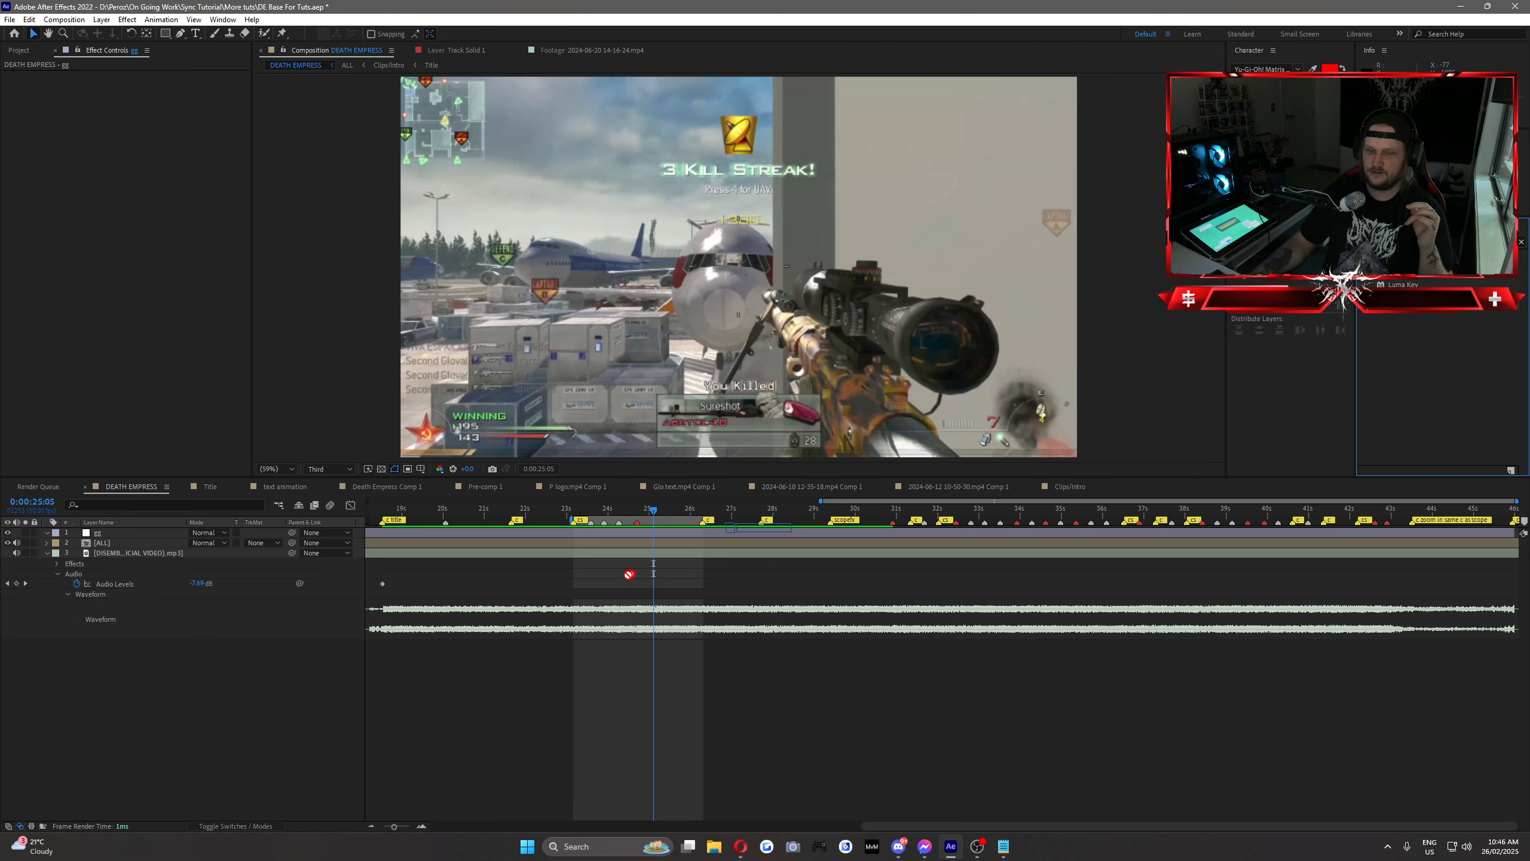
click(619, 533)
drag(619, 533, 619, 533)
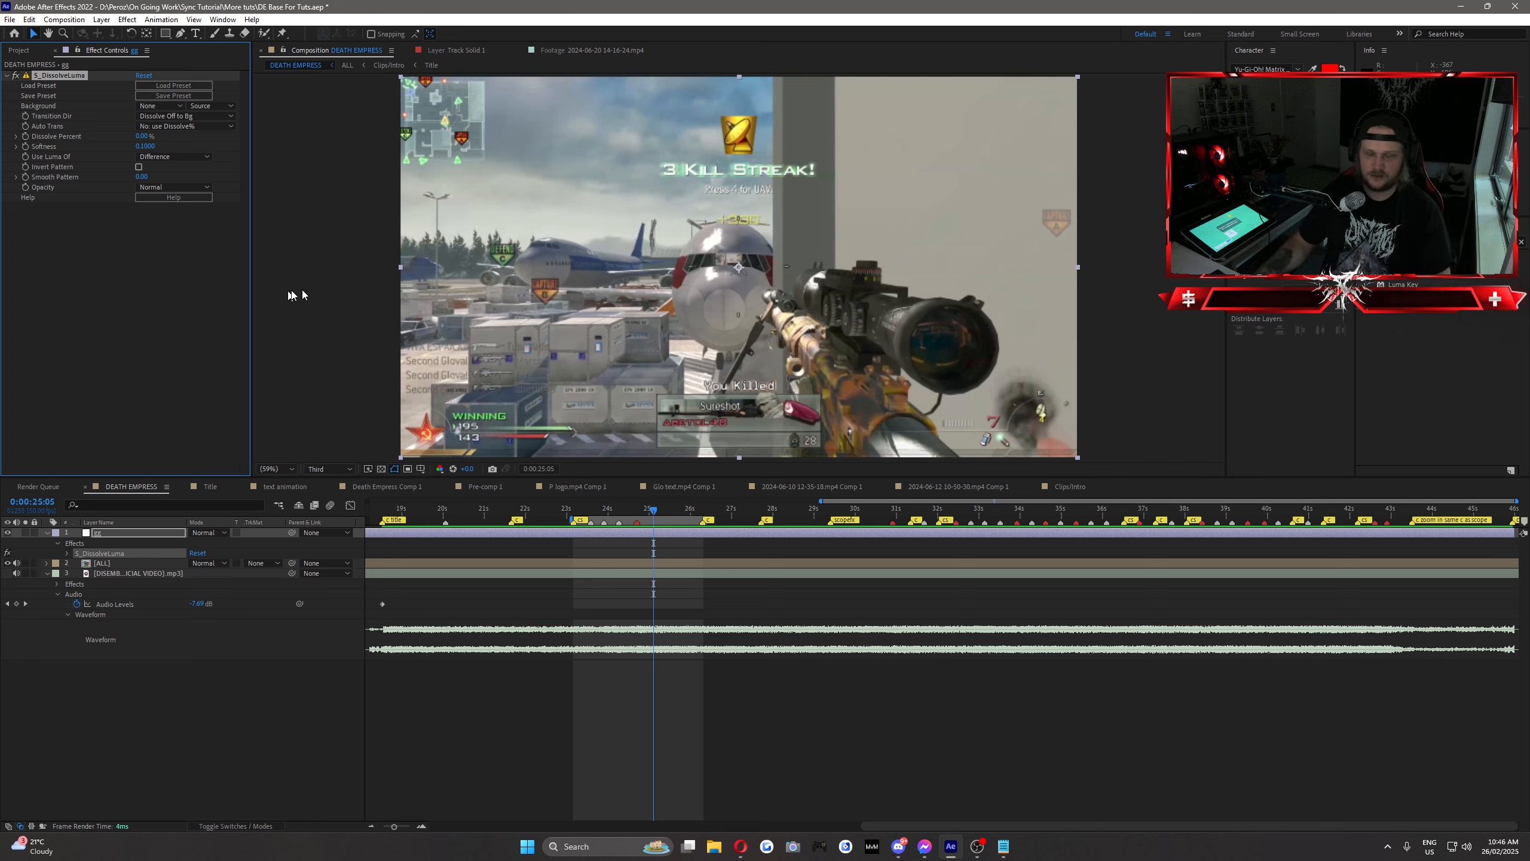
Step: Try S_DissolveLuma with Dissolve Percent at 100%, and delete the effect from the adjustment layer
click(202, 256)
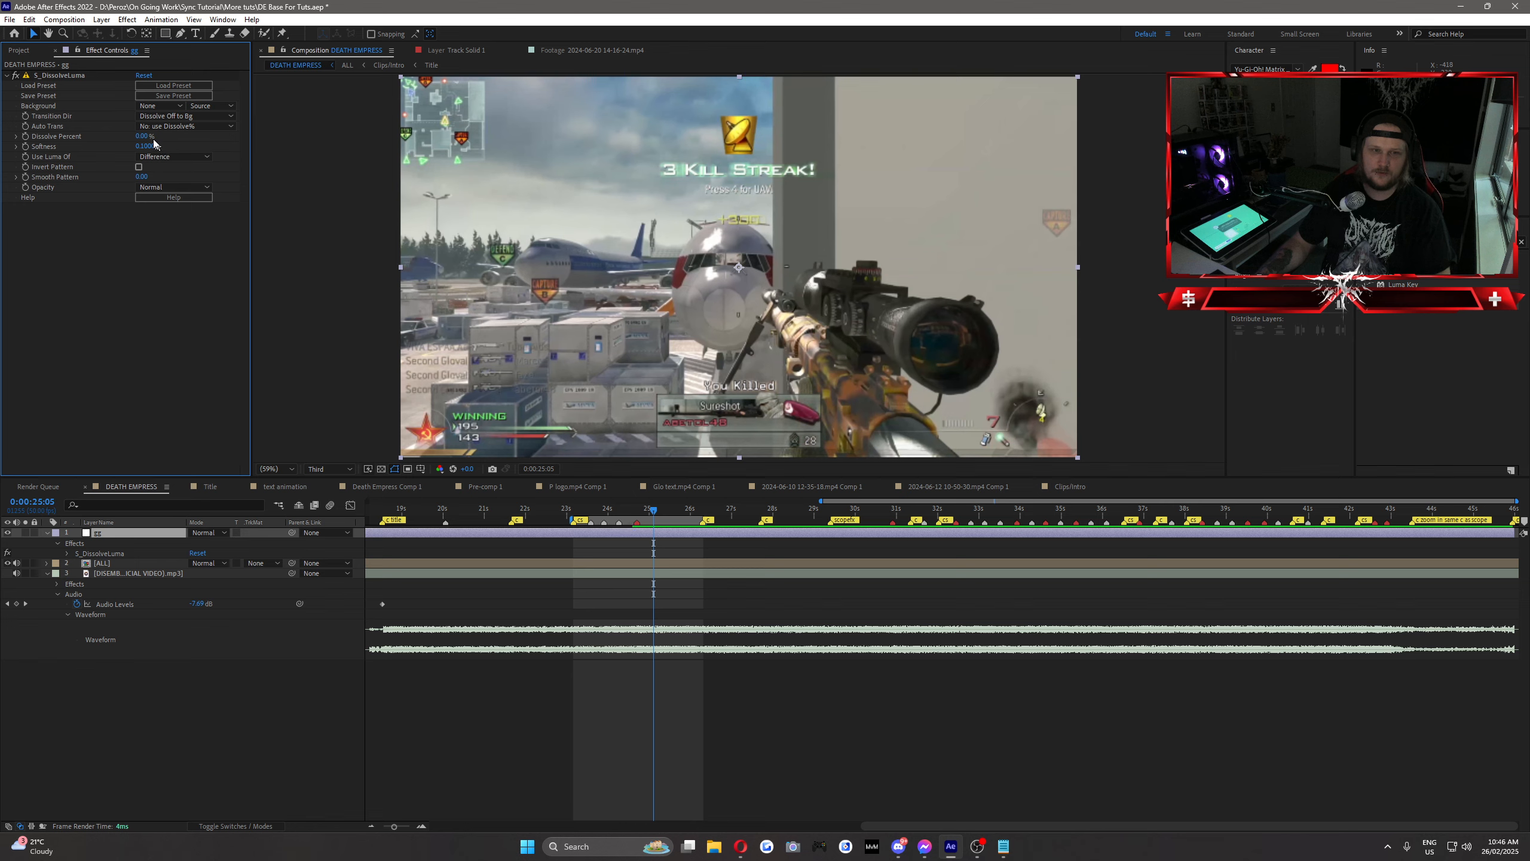
drag(149, 137, 208, 144)
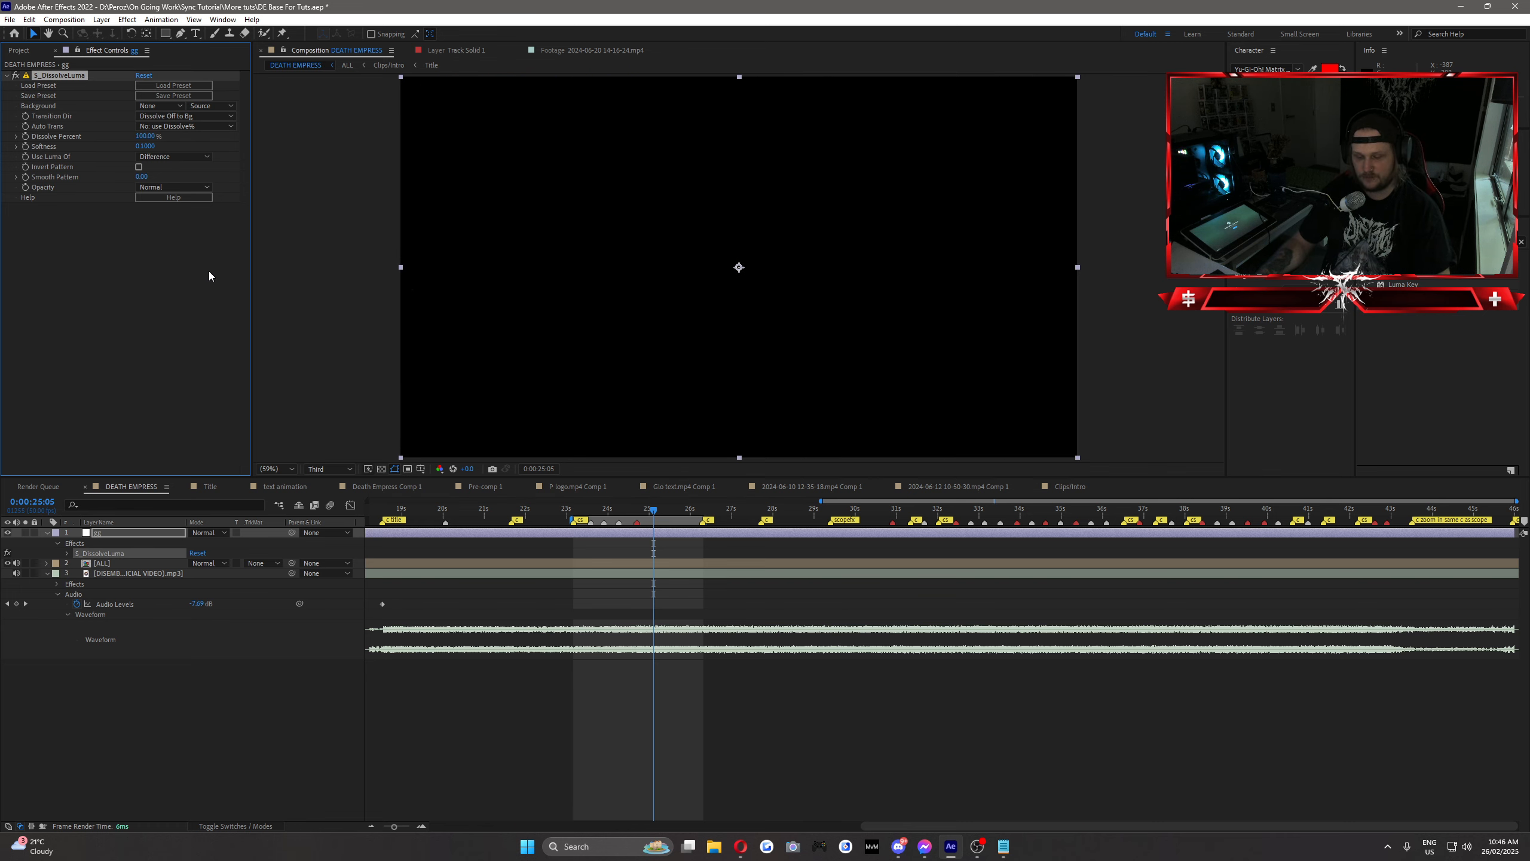
key(Delete)
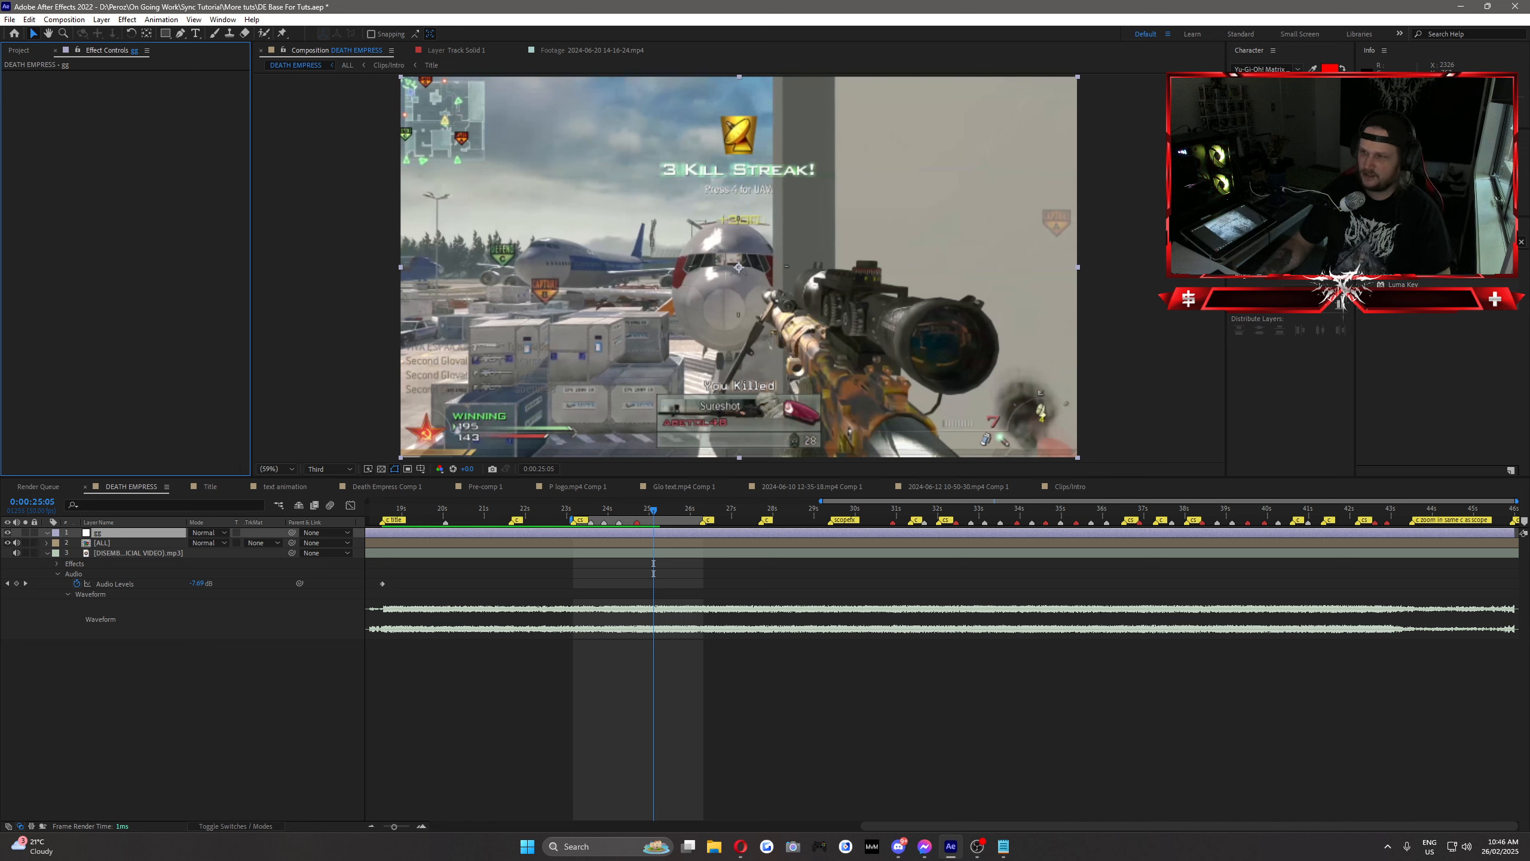
Step: Search the effects for glow and apply the Stylize Glow effect to the adjustment layer
click(1440, 241)
text(glow)
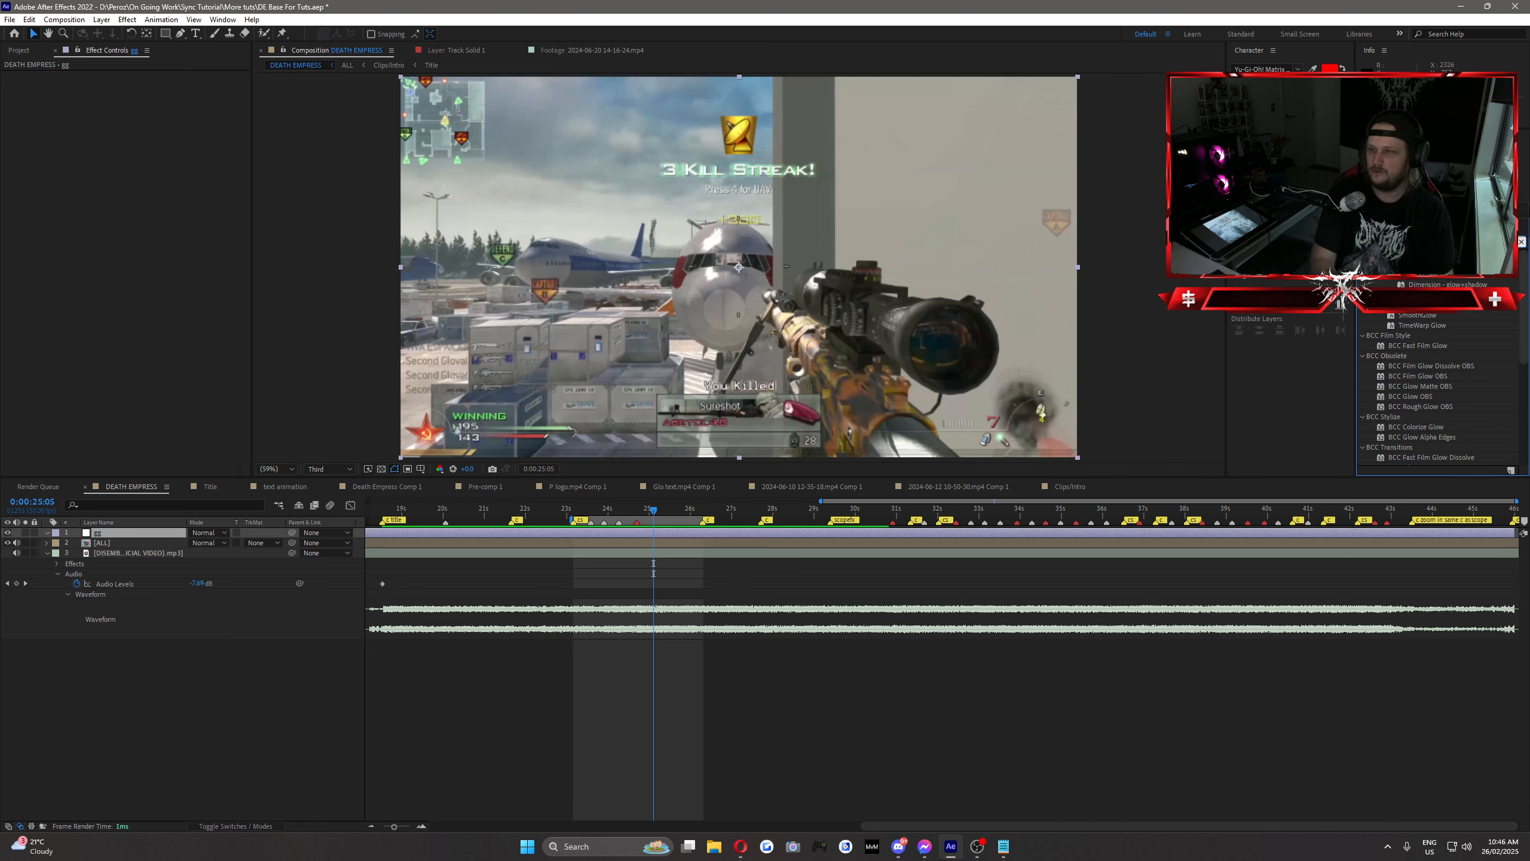
scroll(1430, 367, down, 5)
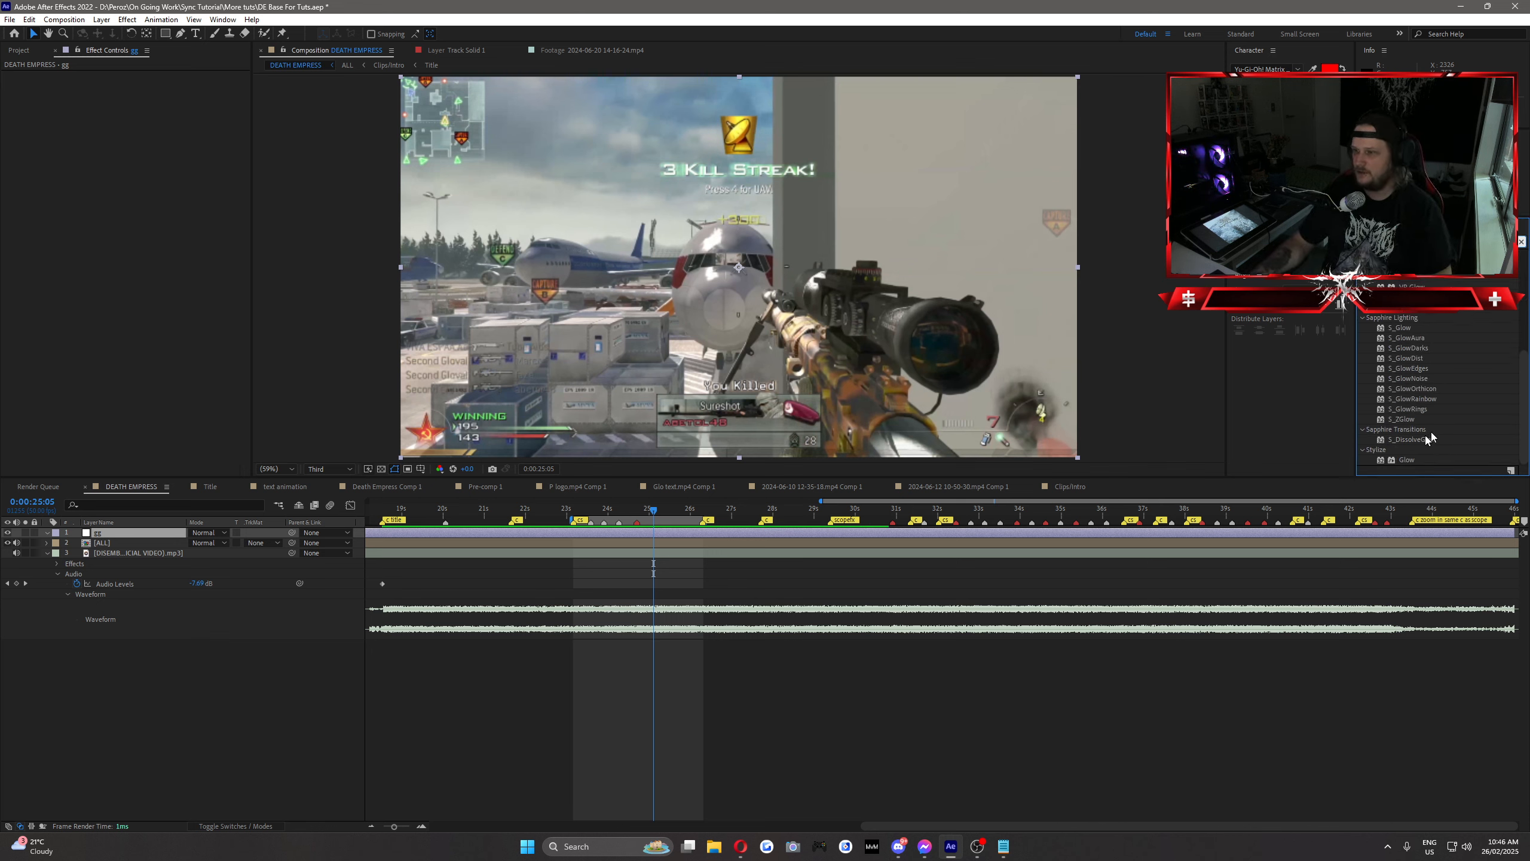
drag(1406, 459, 112, 538)
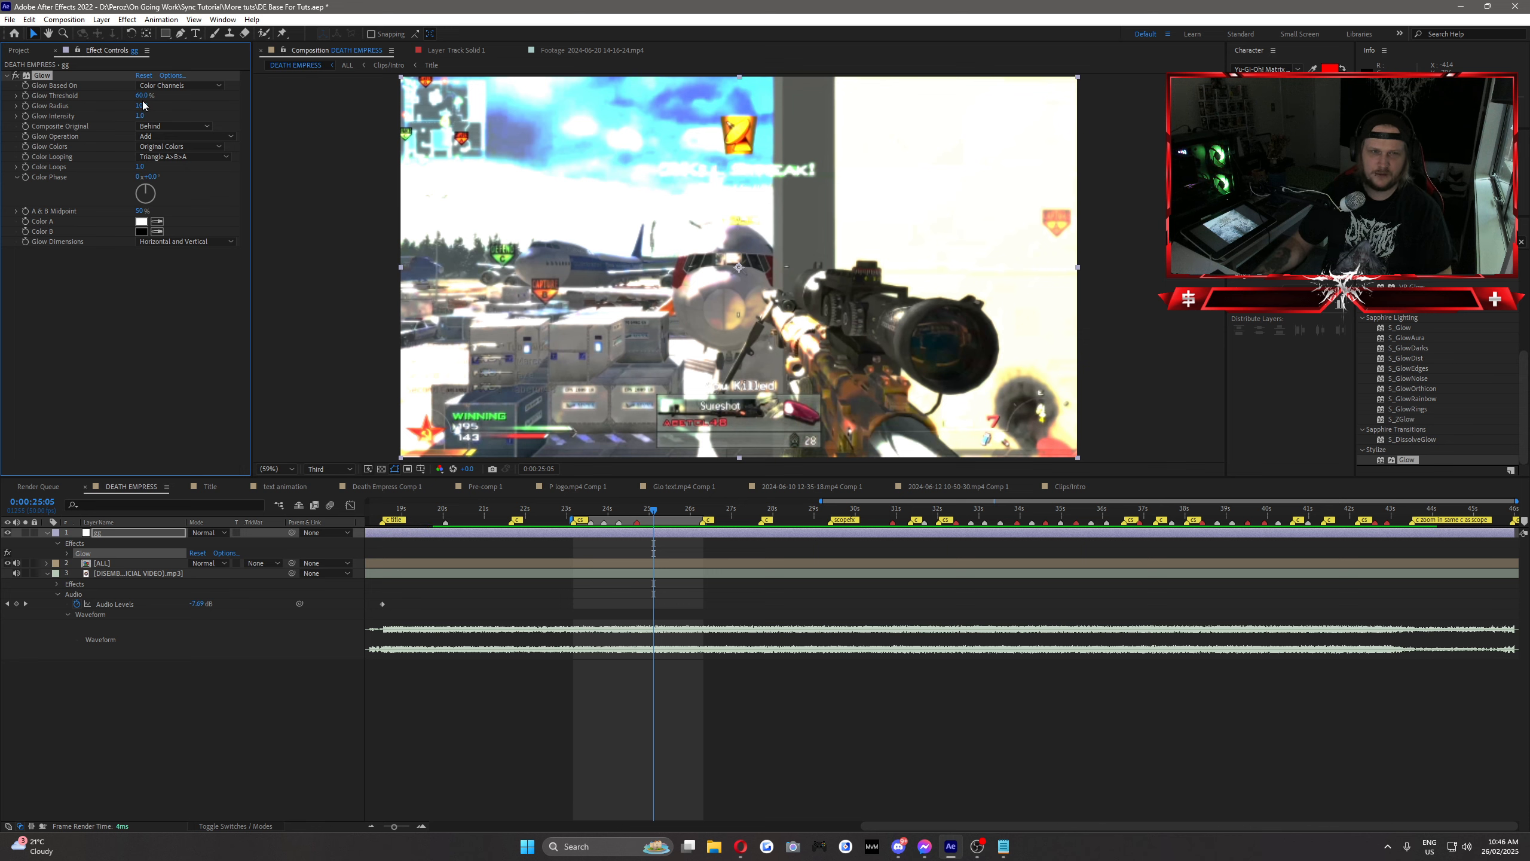
Step: Look through the Glow's blending and color options and set Glow Colors to A & B Colors
click(180, 156)
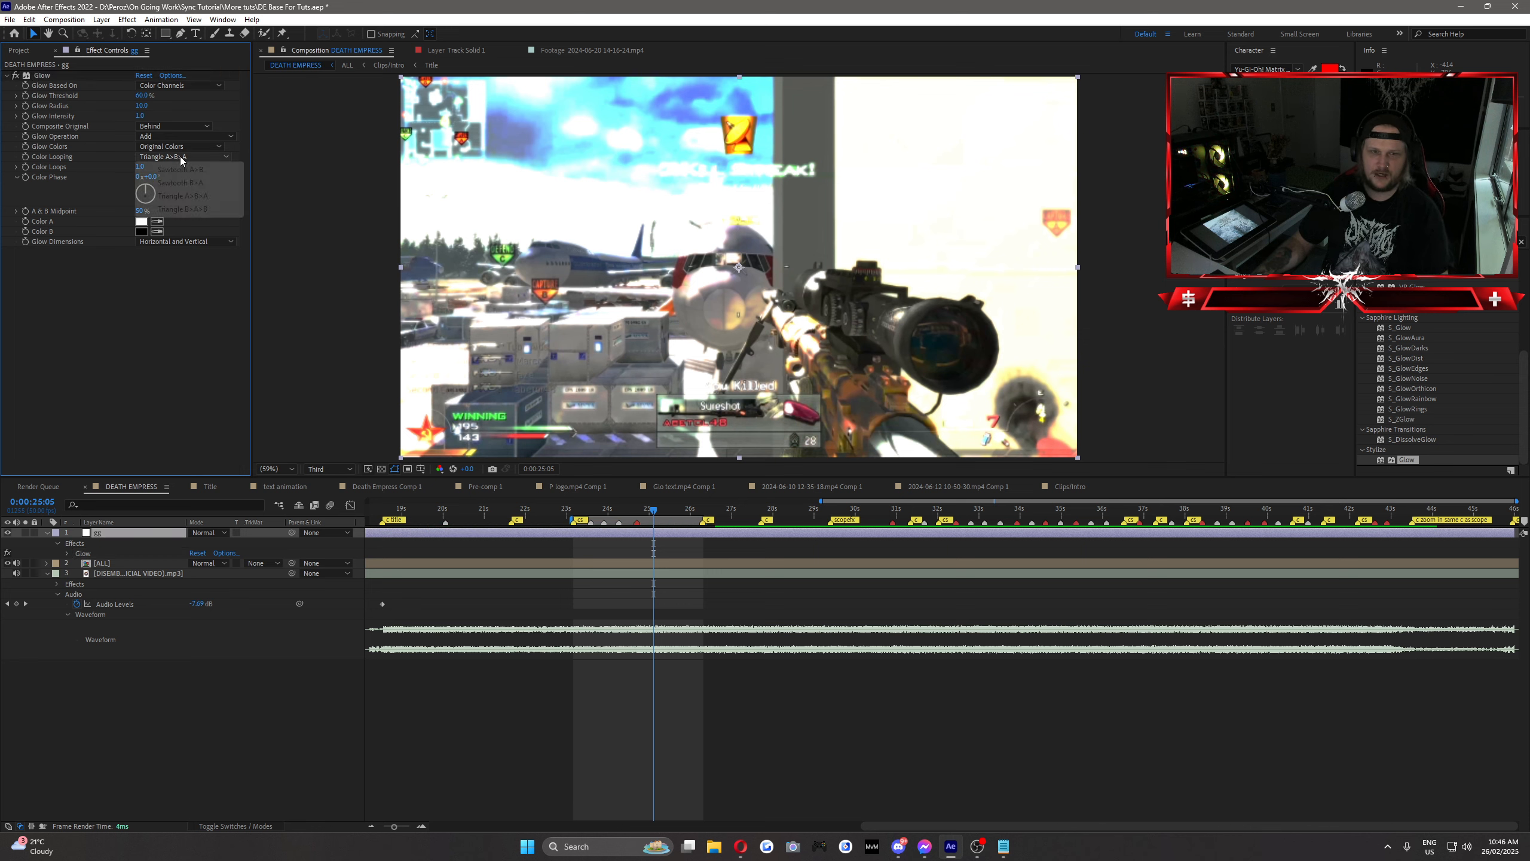
click(175, 147)
click(98, 359)
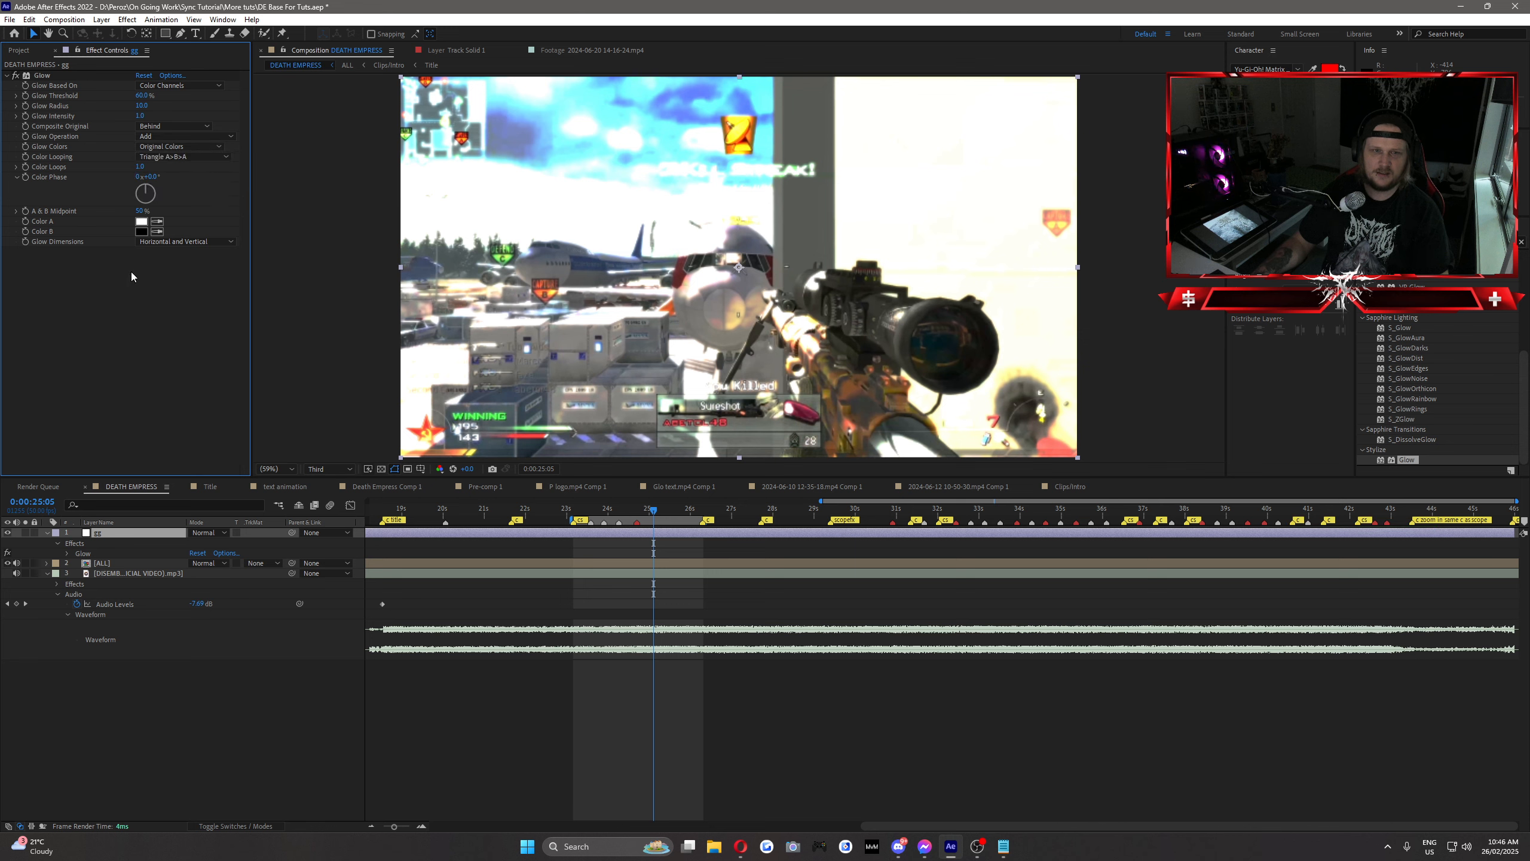
click(171, 130)
click(171, 127)
click(169, 137)
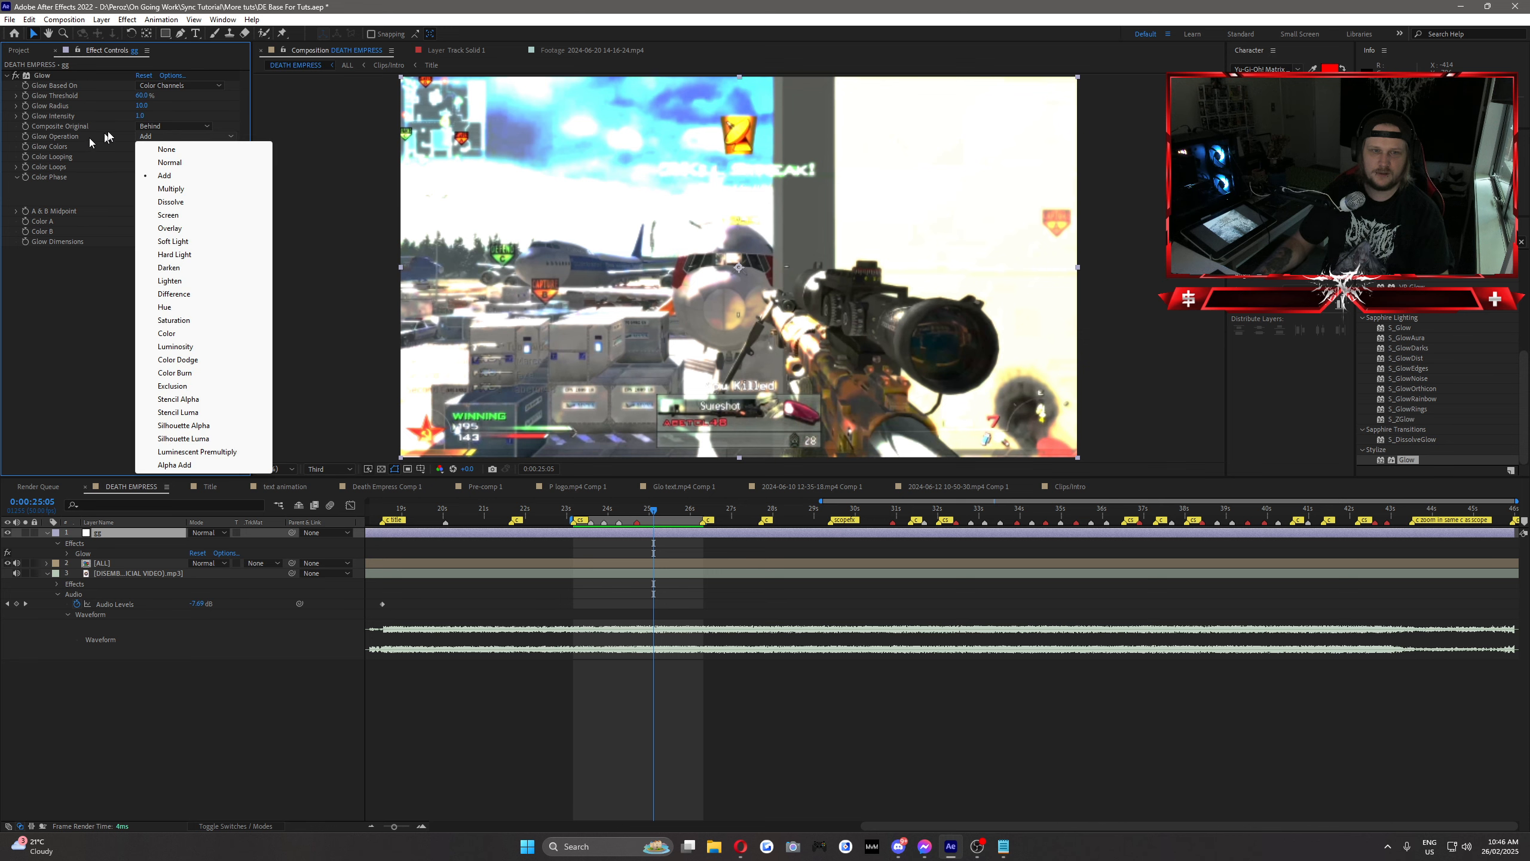
click(105, 134)
click(170, 148)
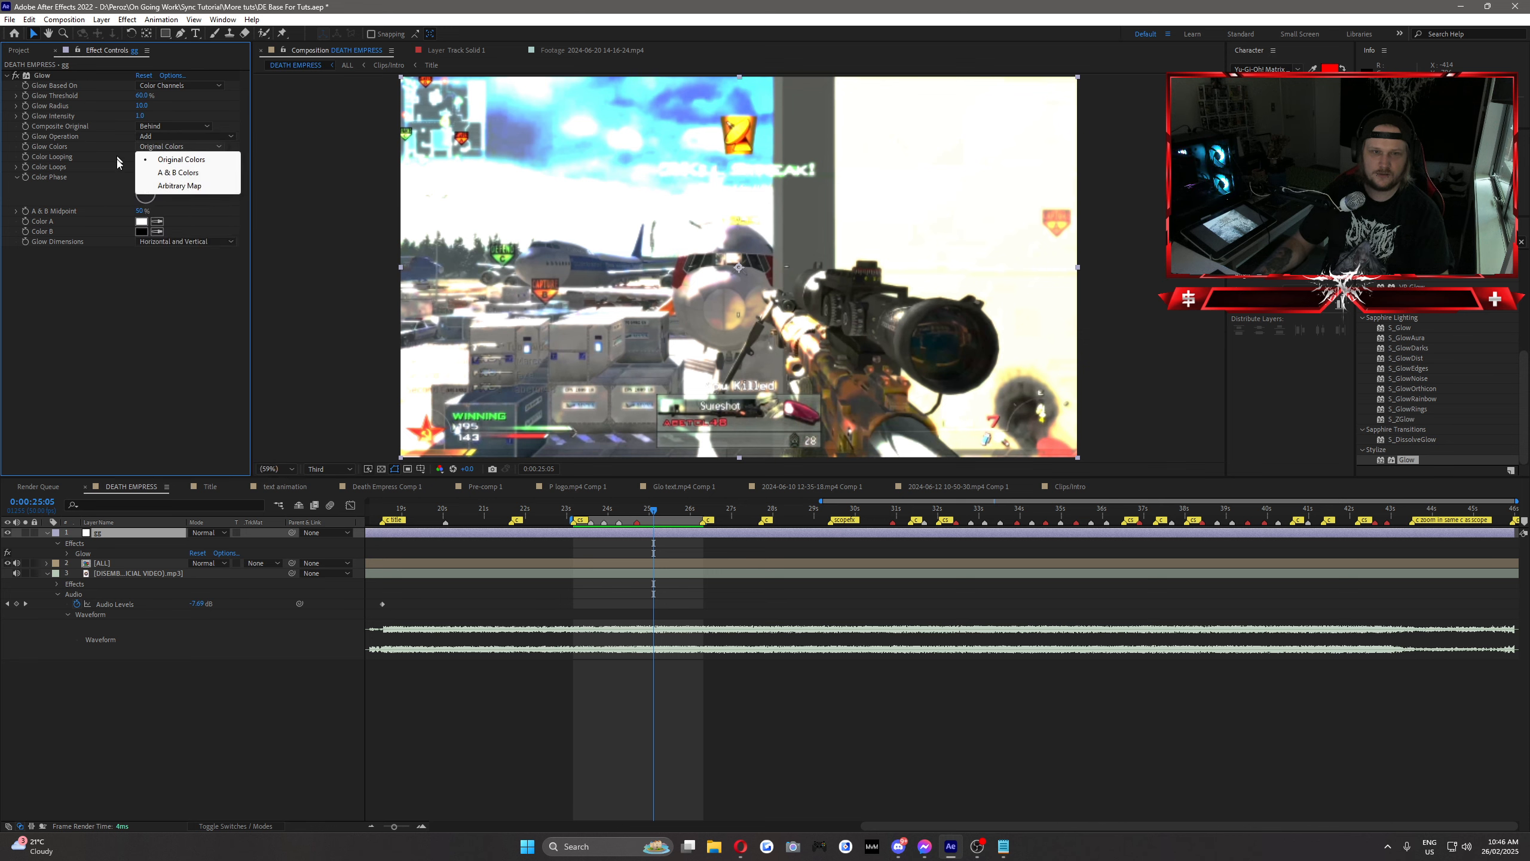
click(168, 173)
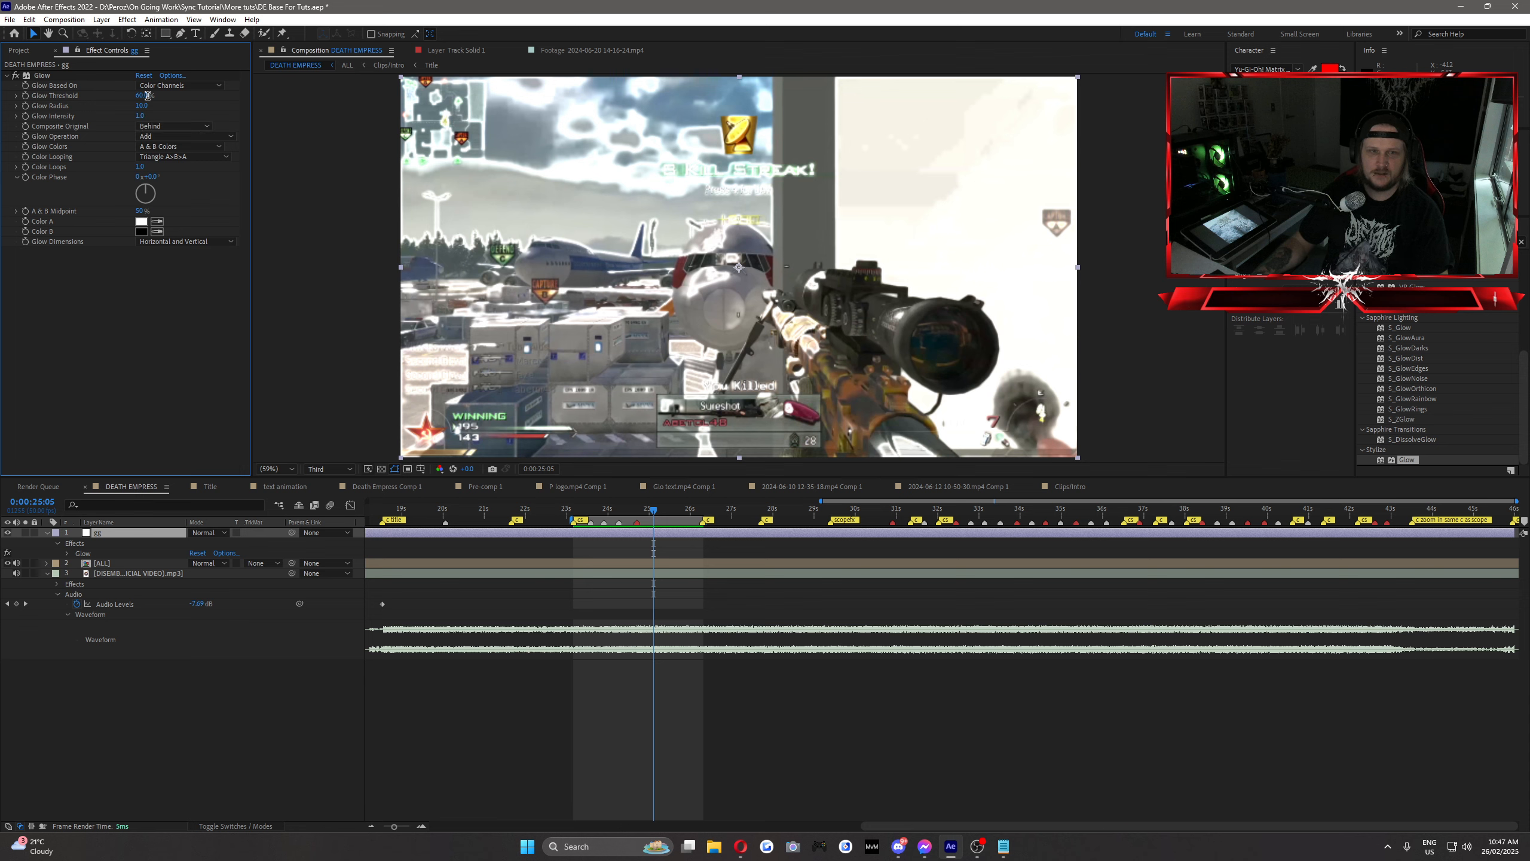
Step: Set the Glow Threshold to 0% and Color A to red, and test other threshold values
text(0)
key(Return)
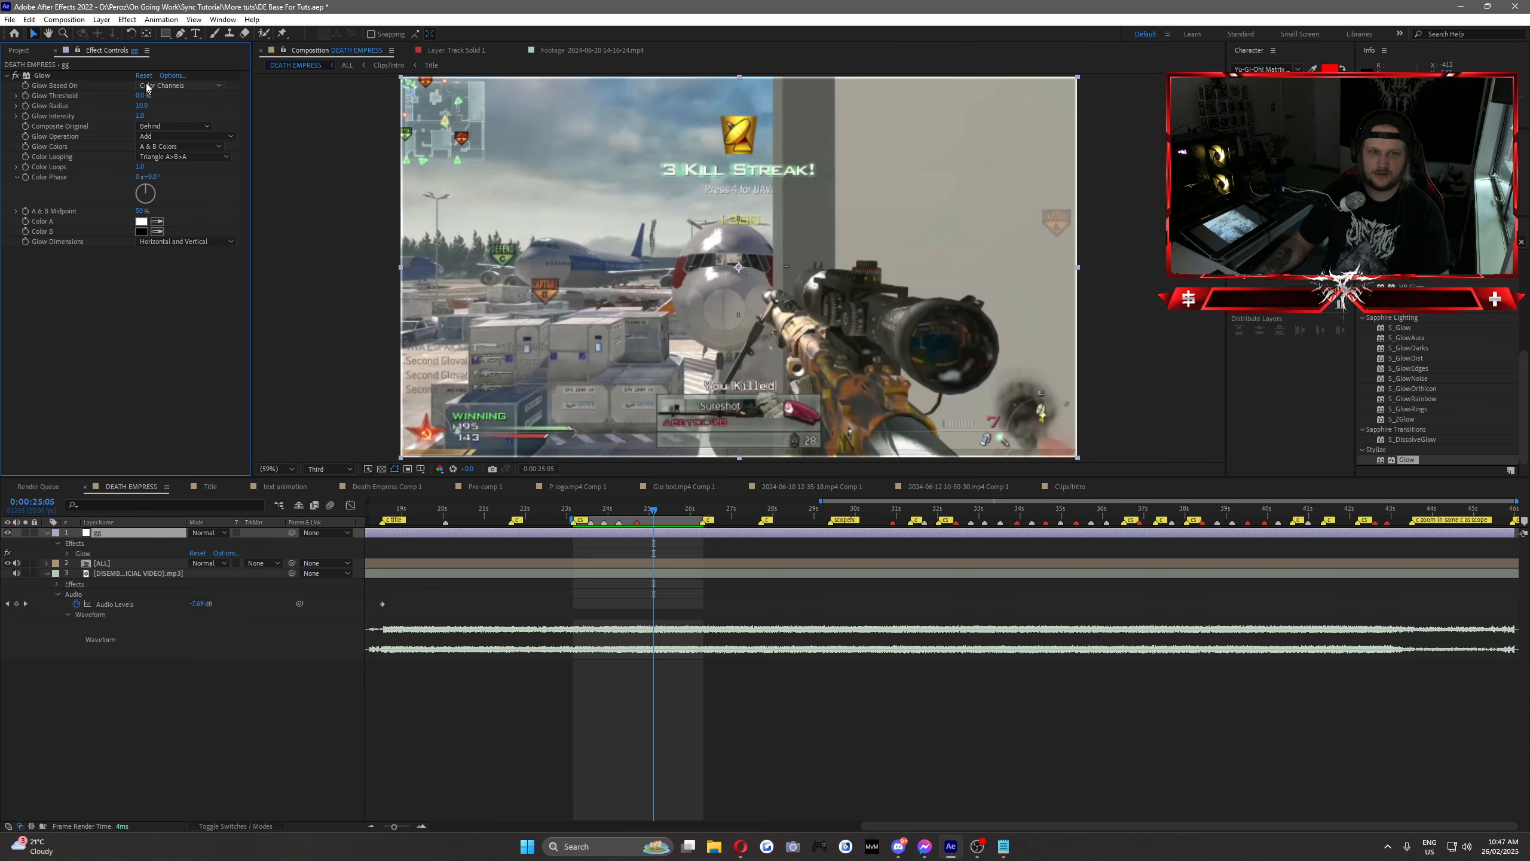
click(144, 221)
drag(381, 312, 410, 292)
click(523, 297)
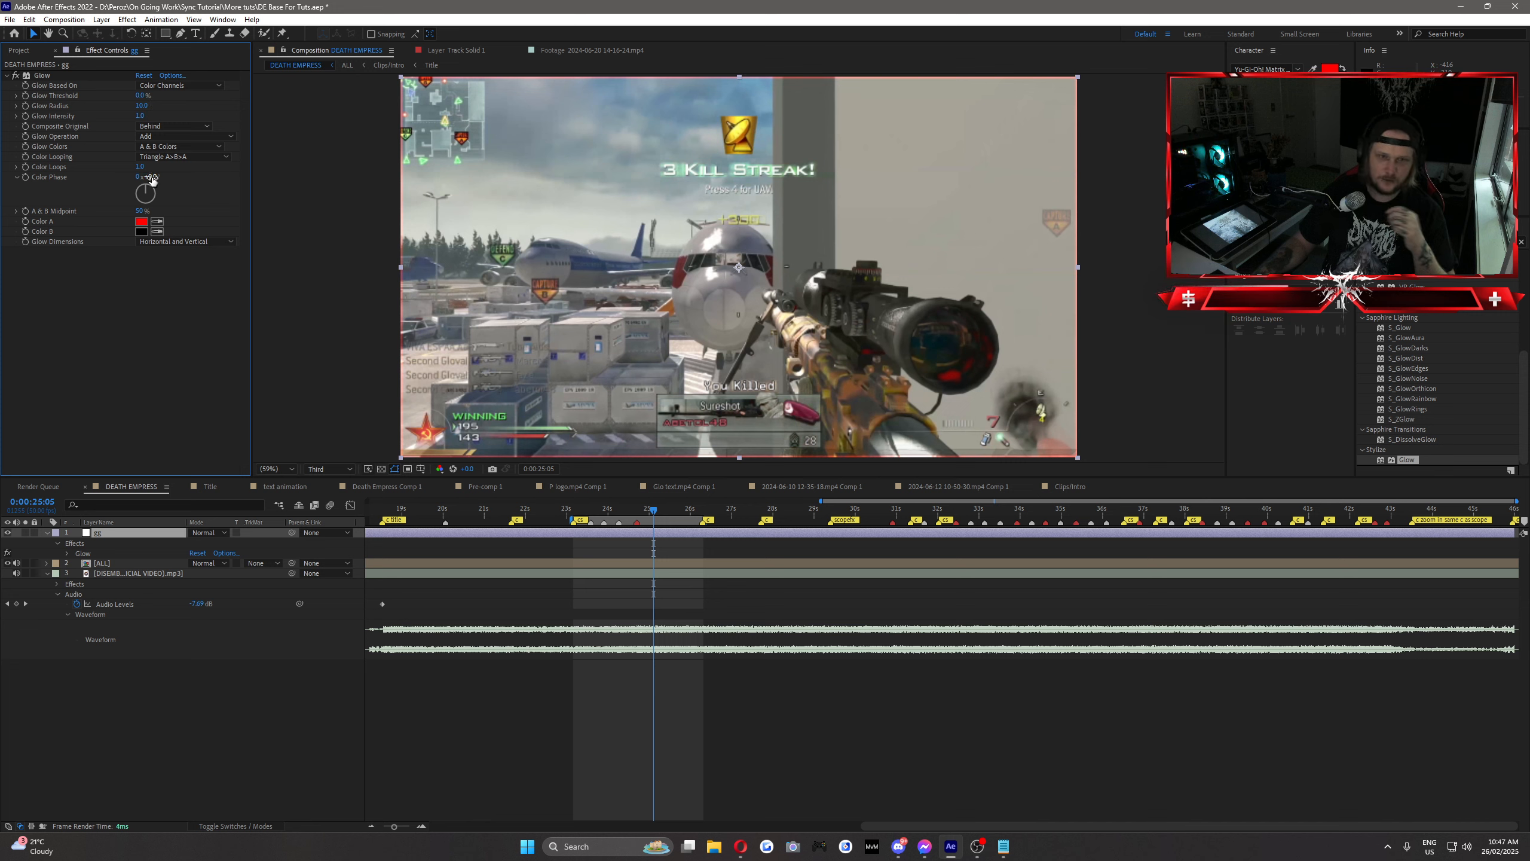
drag(141, 95, 202, 151)
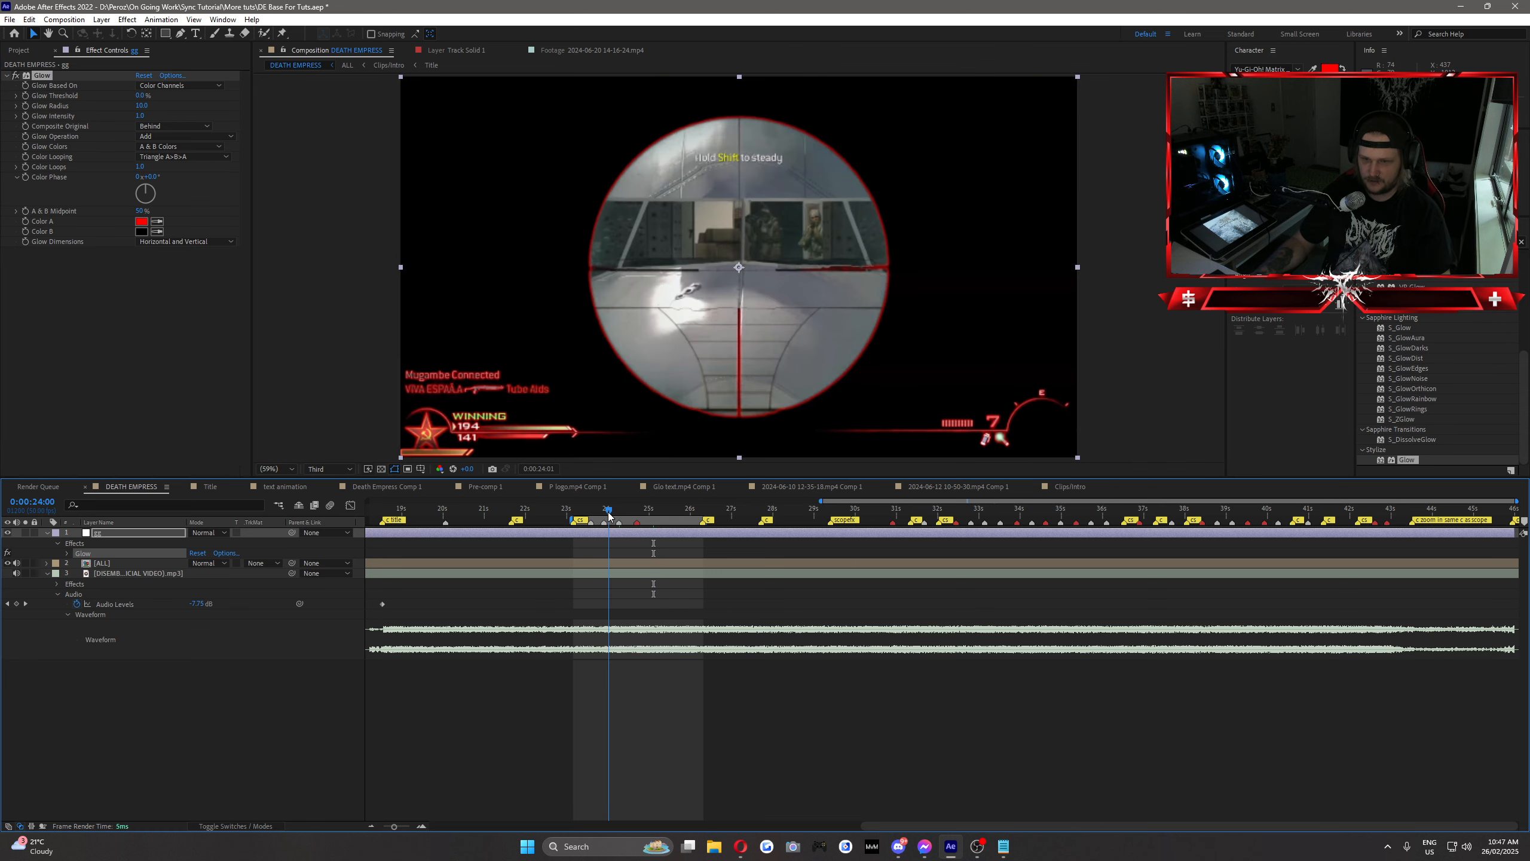
Step: Keyframe the Glow Threshold from 100% at 0:00:23:45 to 0% at 0:00:24:35
click(616, 511)
click(140, 95)
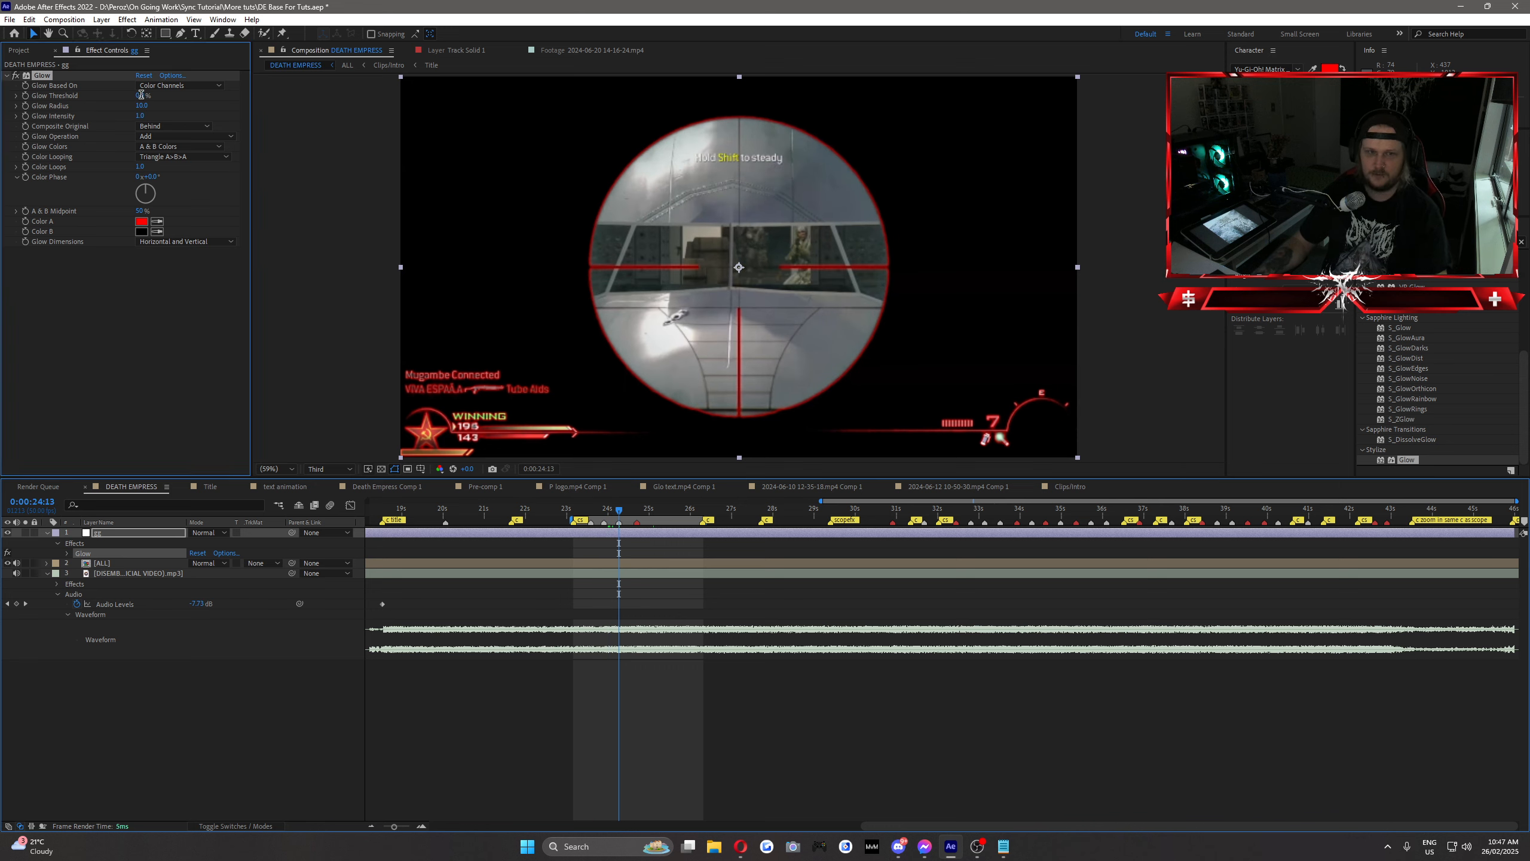
text(100)
key(Return)
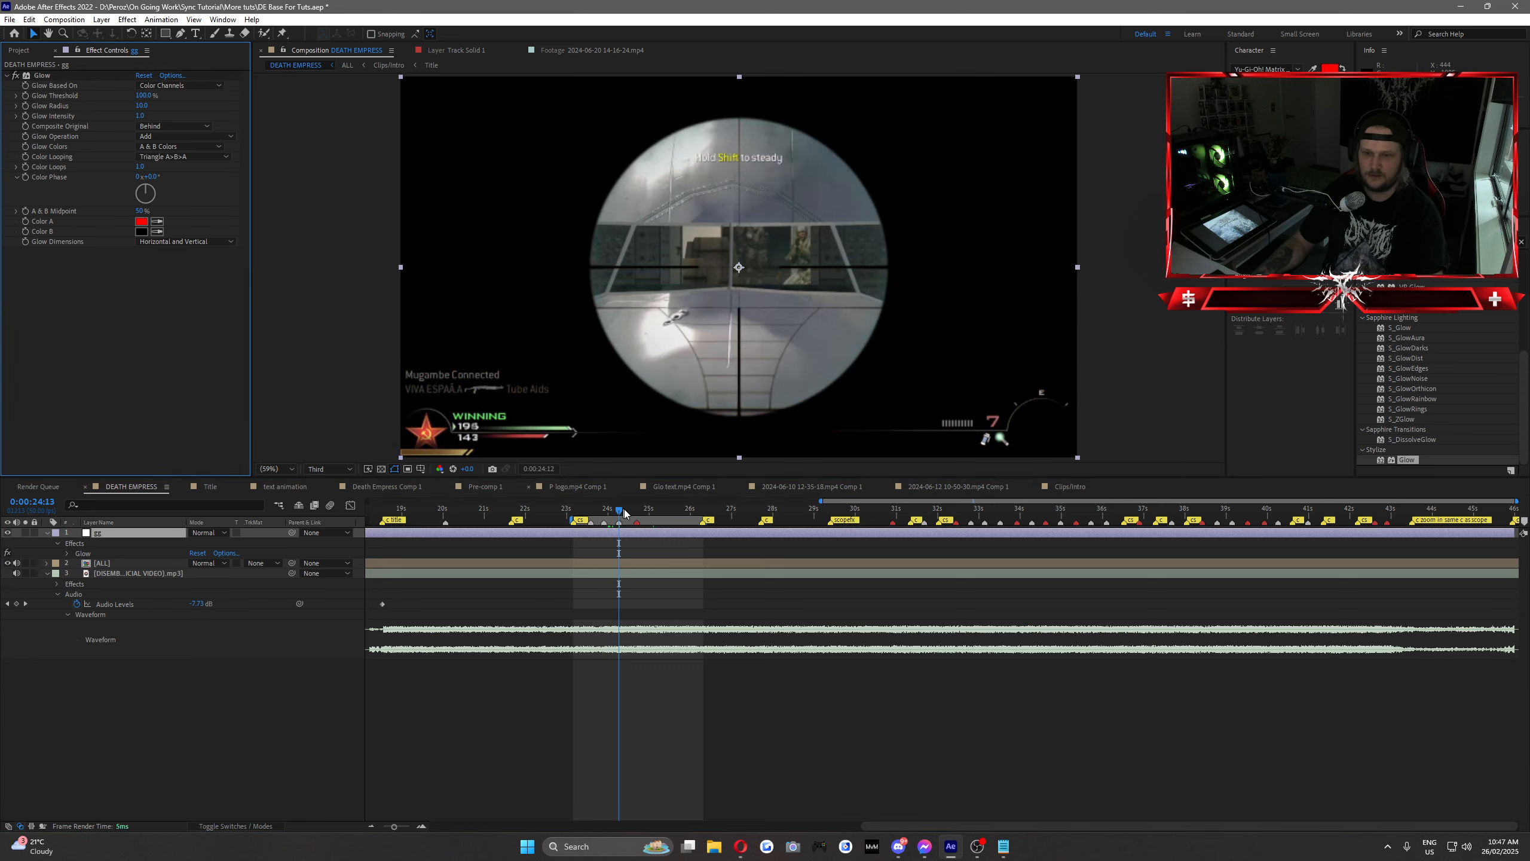
drag(624, 512, 605, 515)
key(Page_Up)
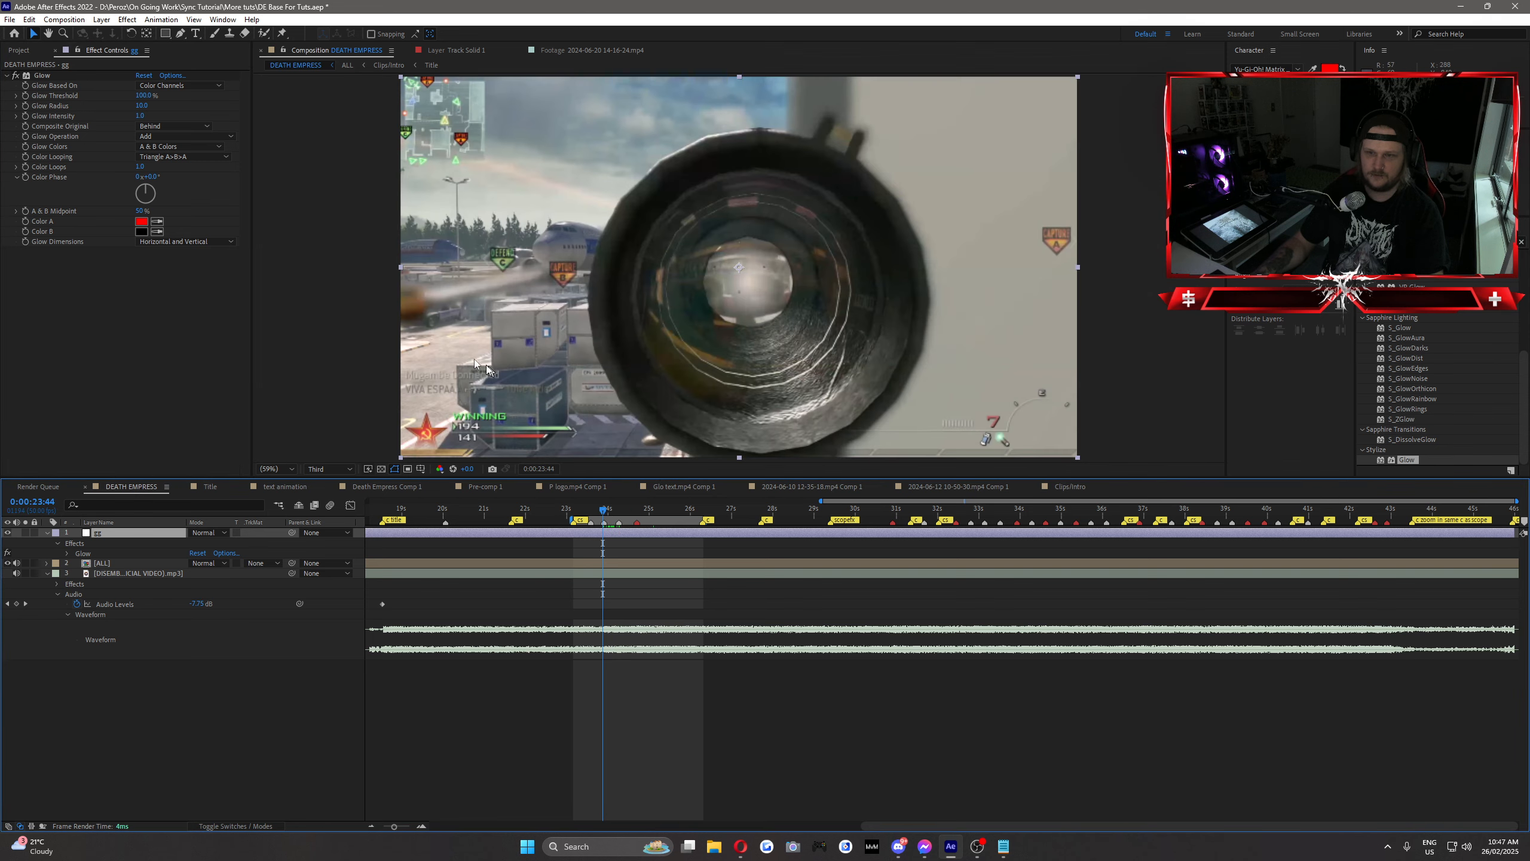
click(25, 96)
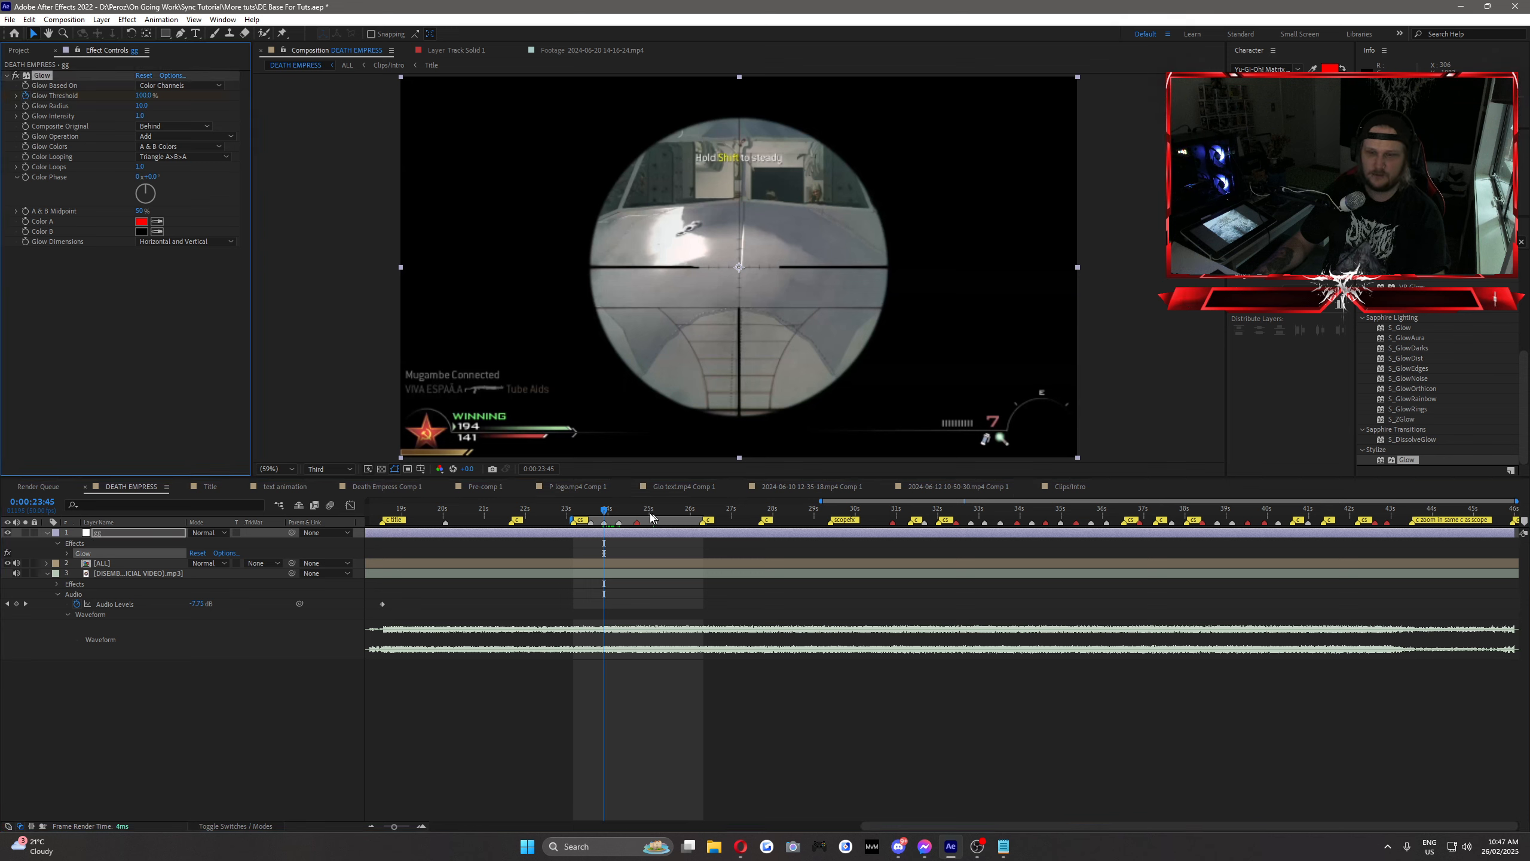
drag(144, 98, 113, 352)
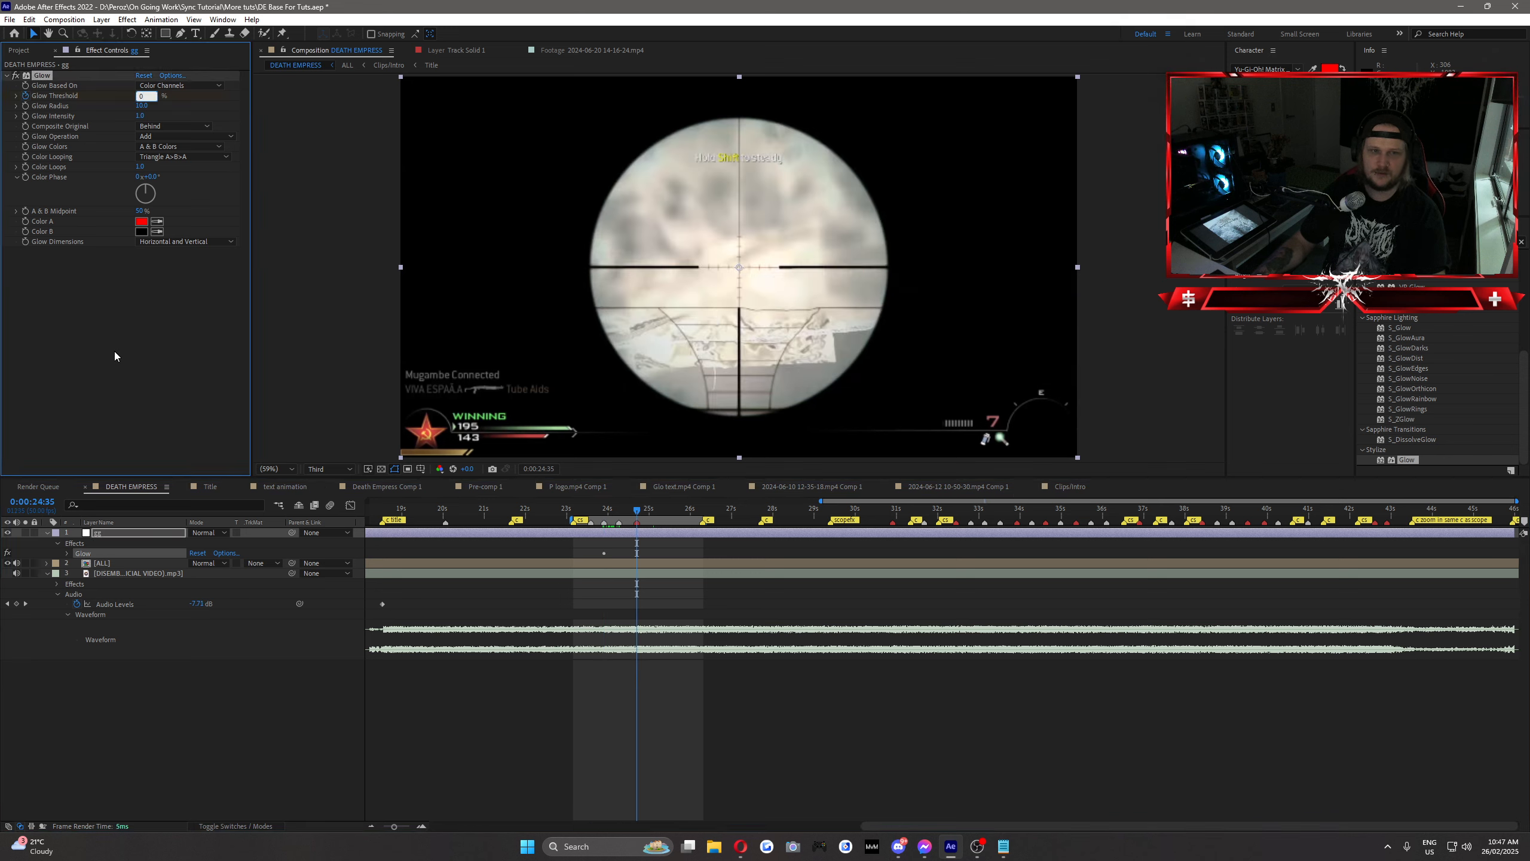
drag(605, 516, 648, 520)
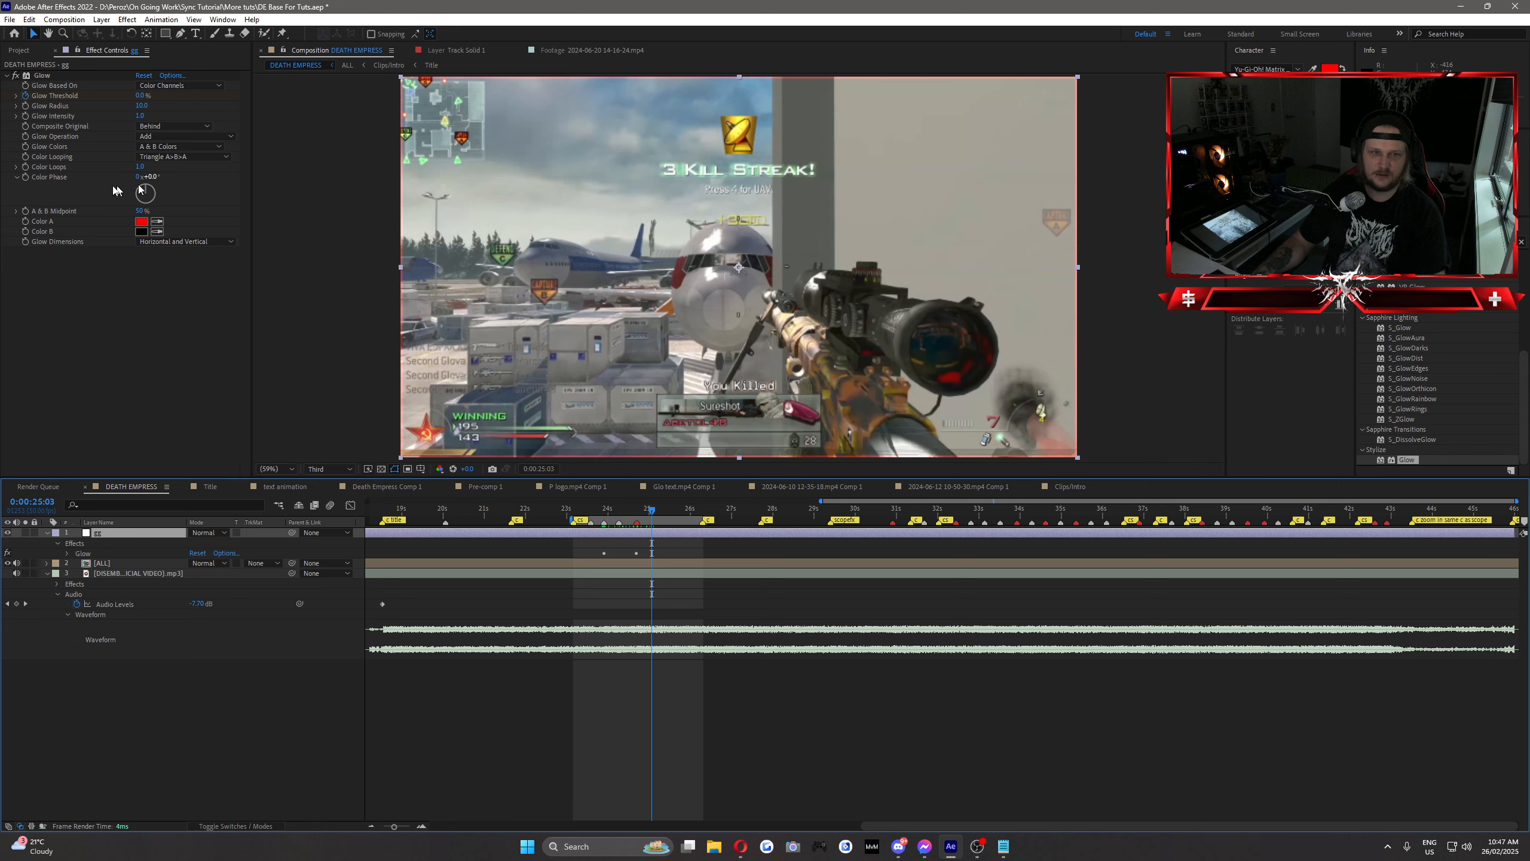
Step: Review the Glow's operation and color options, and play back the animated glow over the shot
click(152, 148)
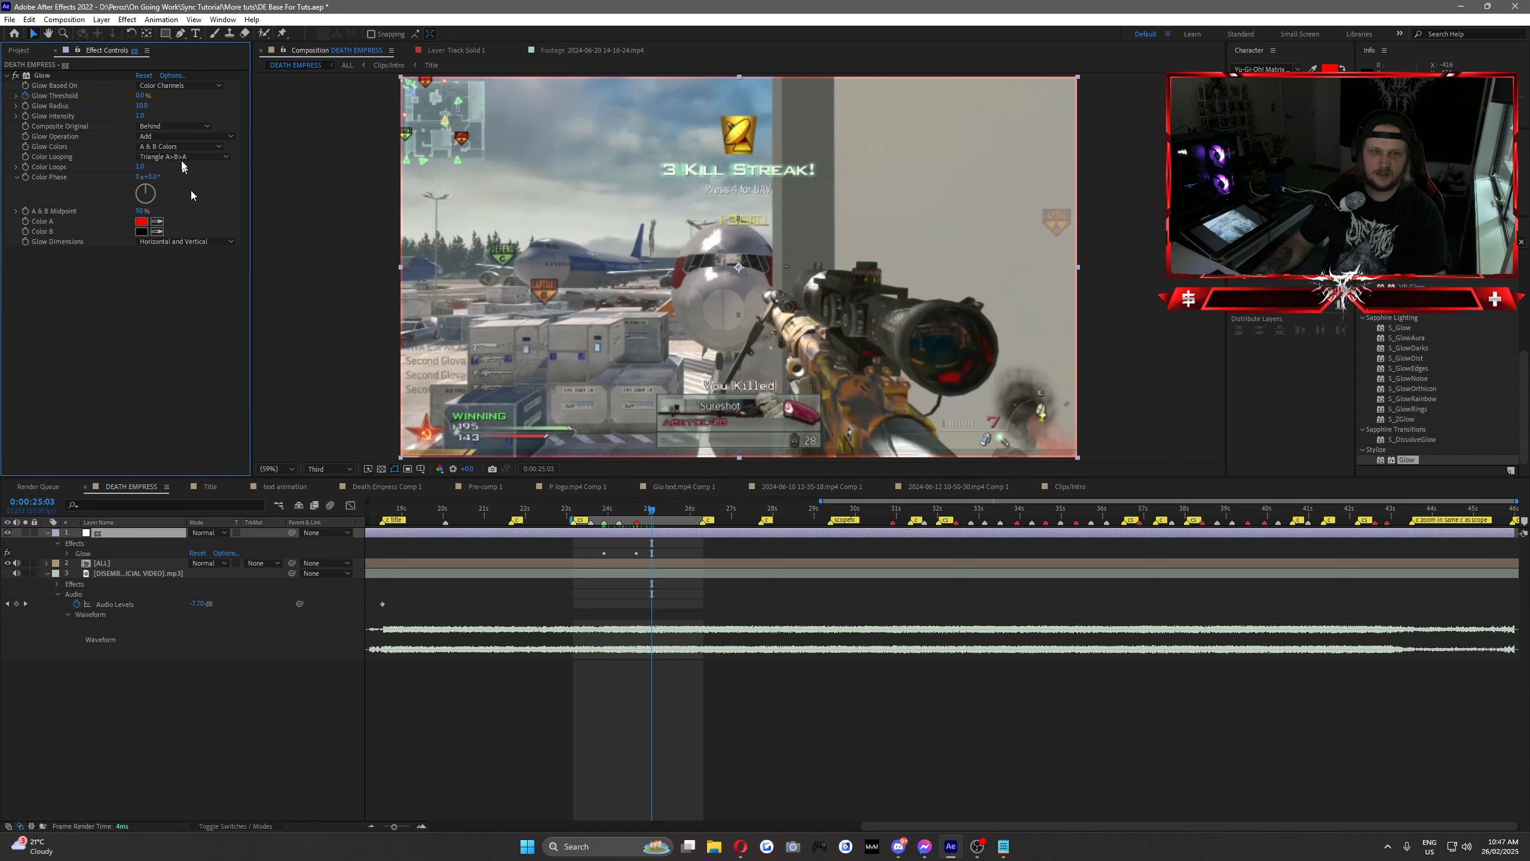
click(181, 137)
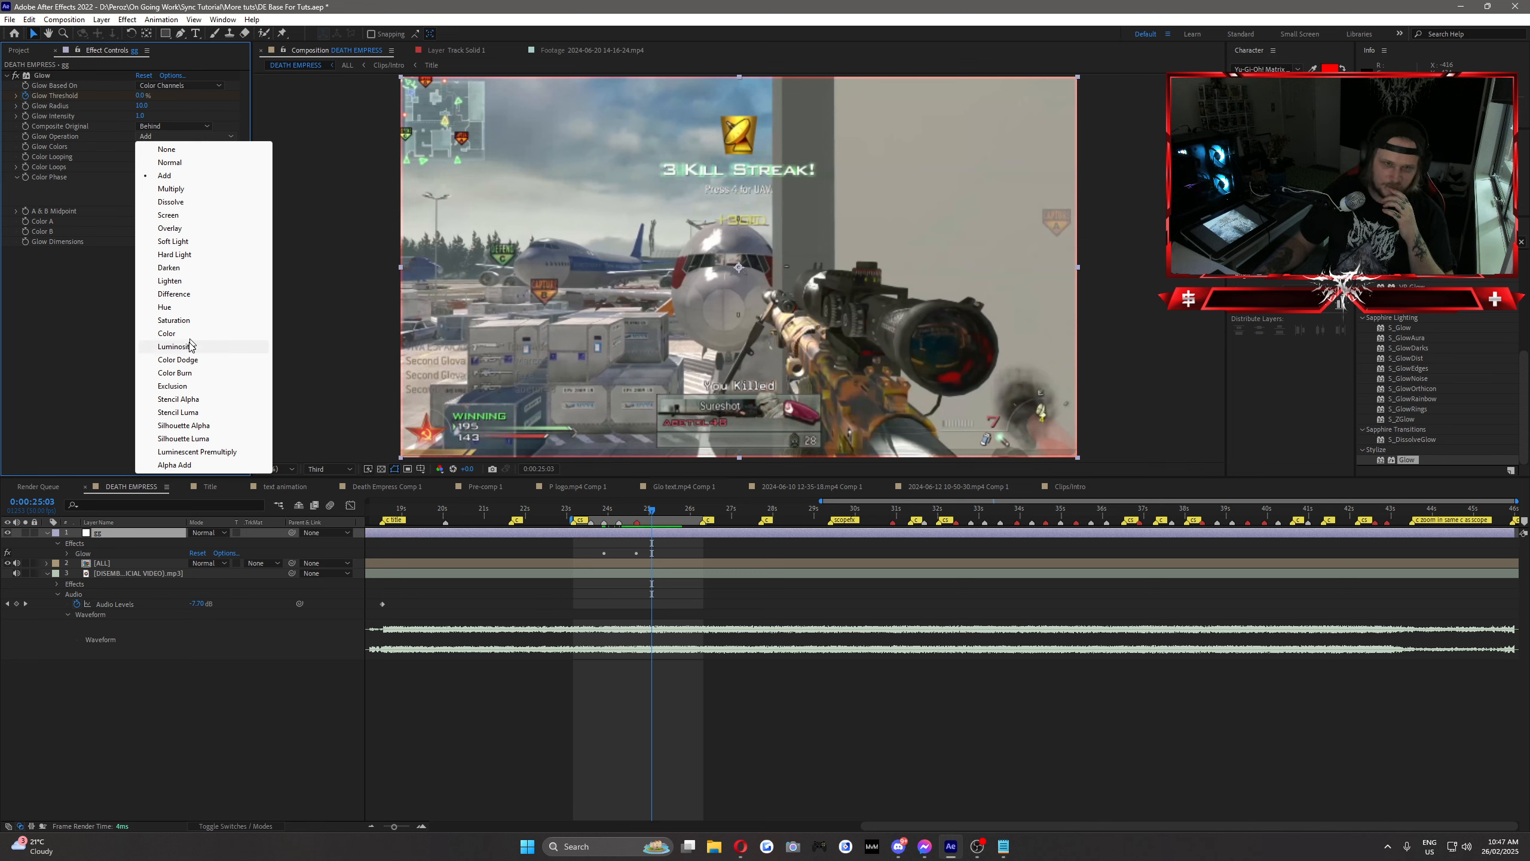
click(124, 295)
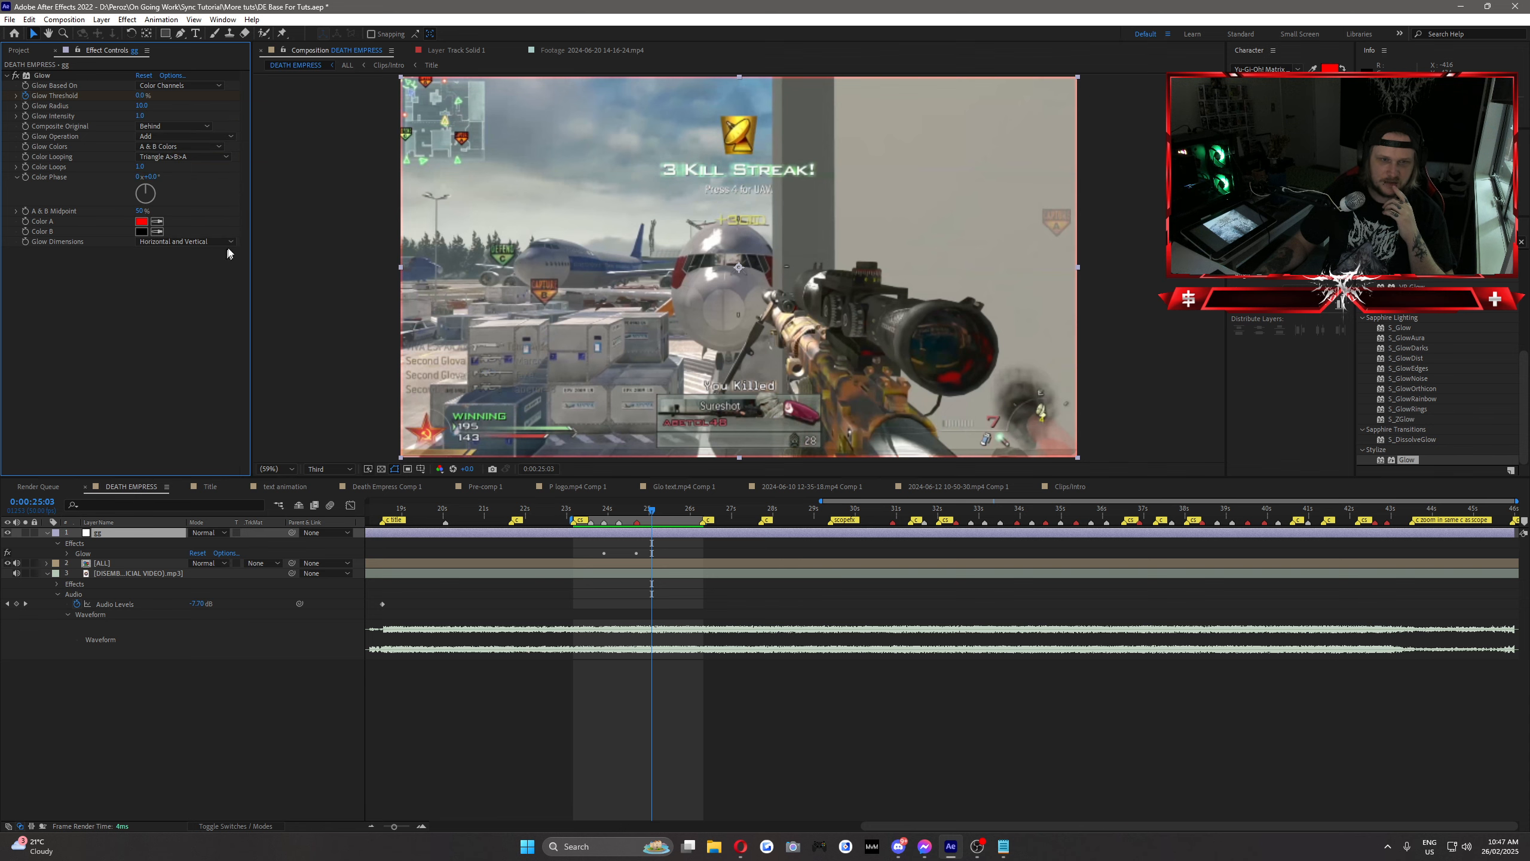
click(178, 157)
click(93, 385)
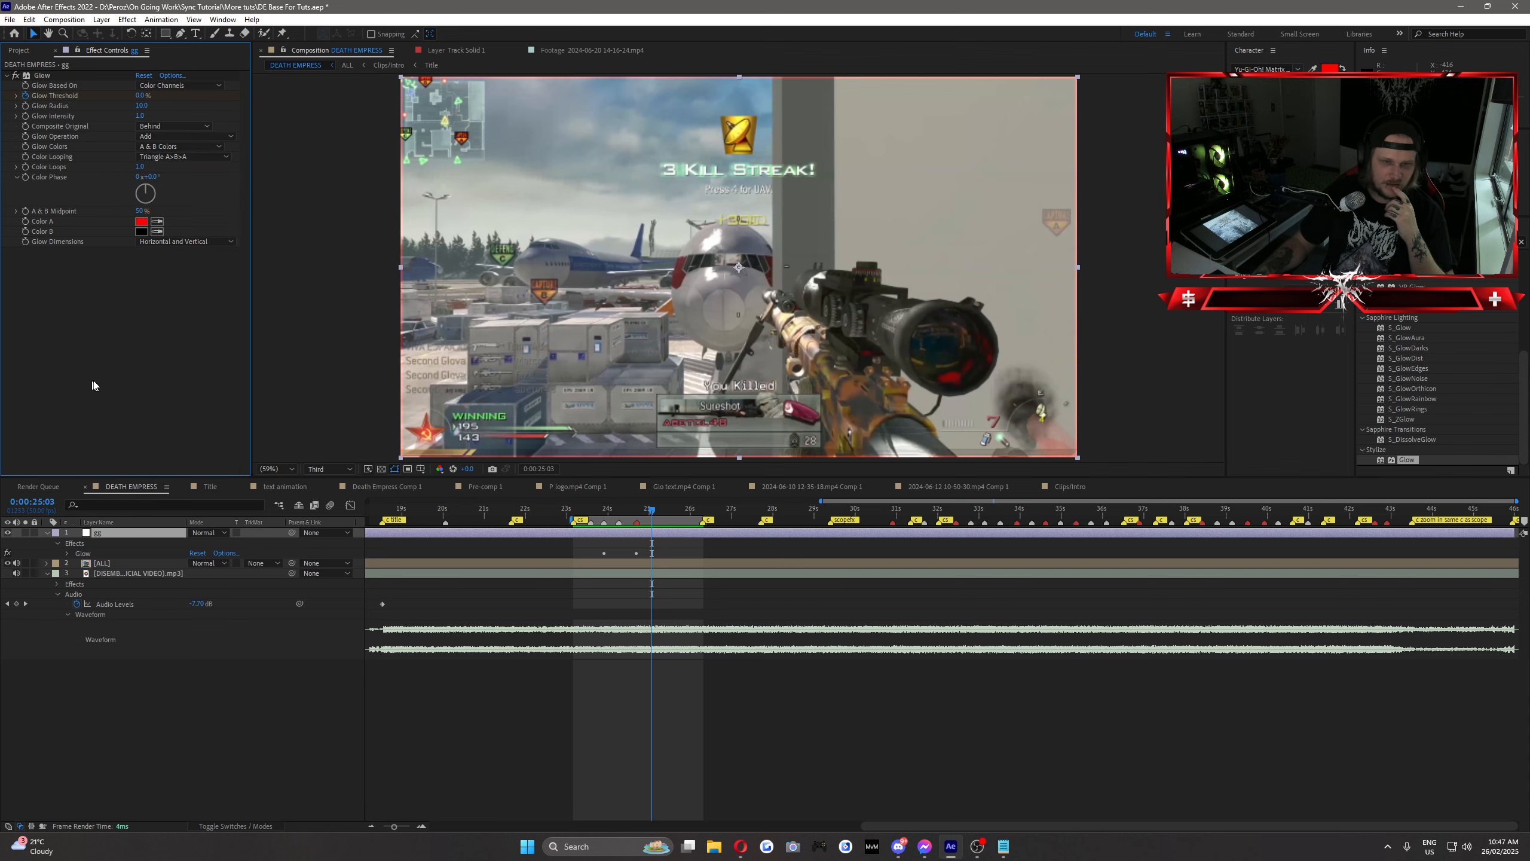
mouse_move(593, 511)
mouse_down()
mouse_move(654, 525)
mouse_move(580, 525)
mouse_move(657, 530)
mouse_move(584, 532)
mouse_up()
key(space)
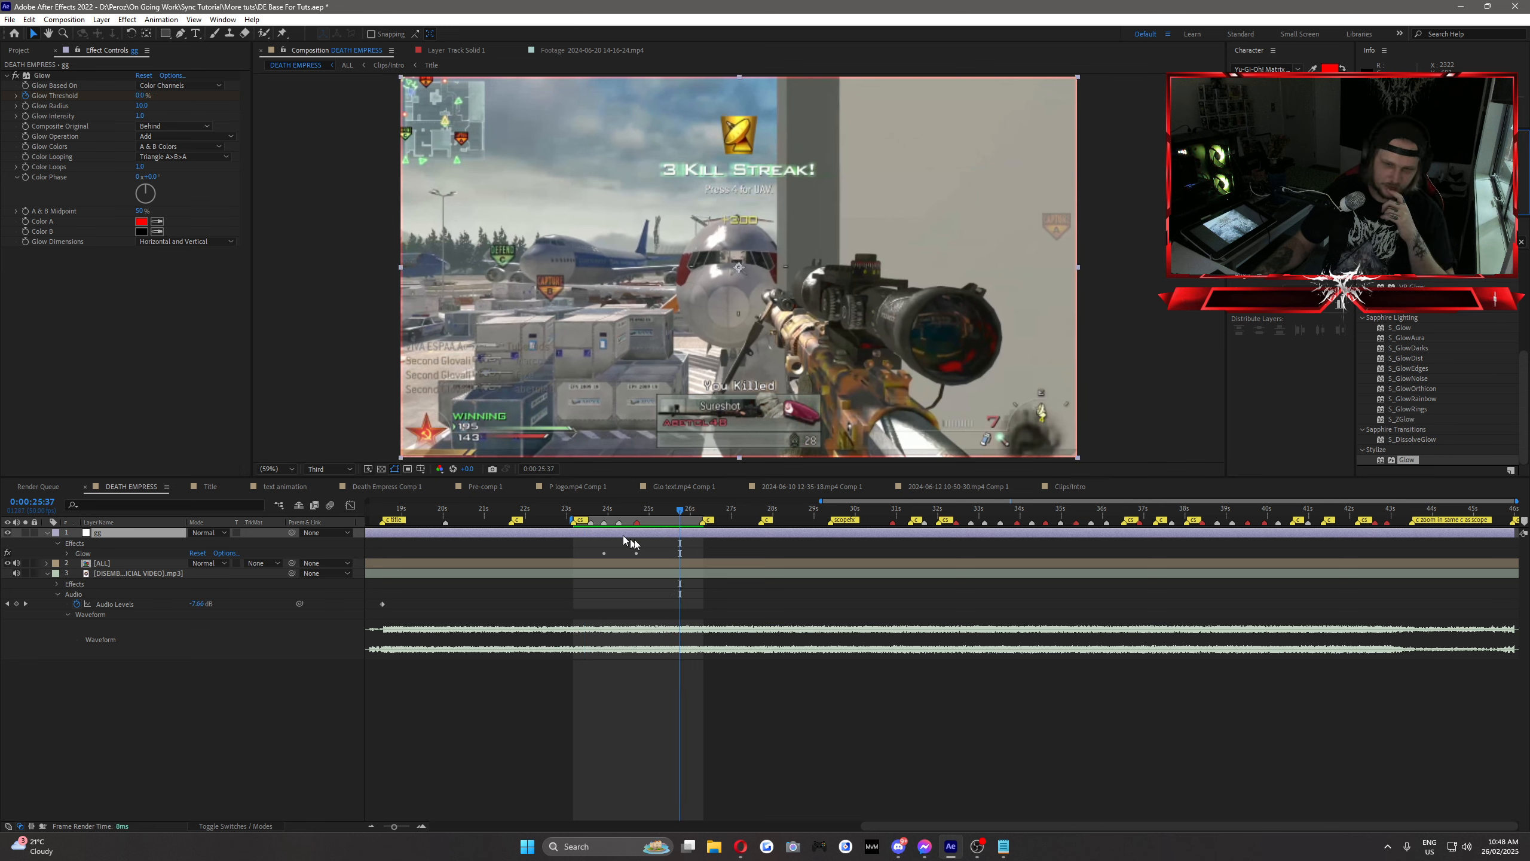
Step: Remove the Glow effect from the adjustment layer and apply the Tint effect in its place
click(46, 76)
key(Delete)
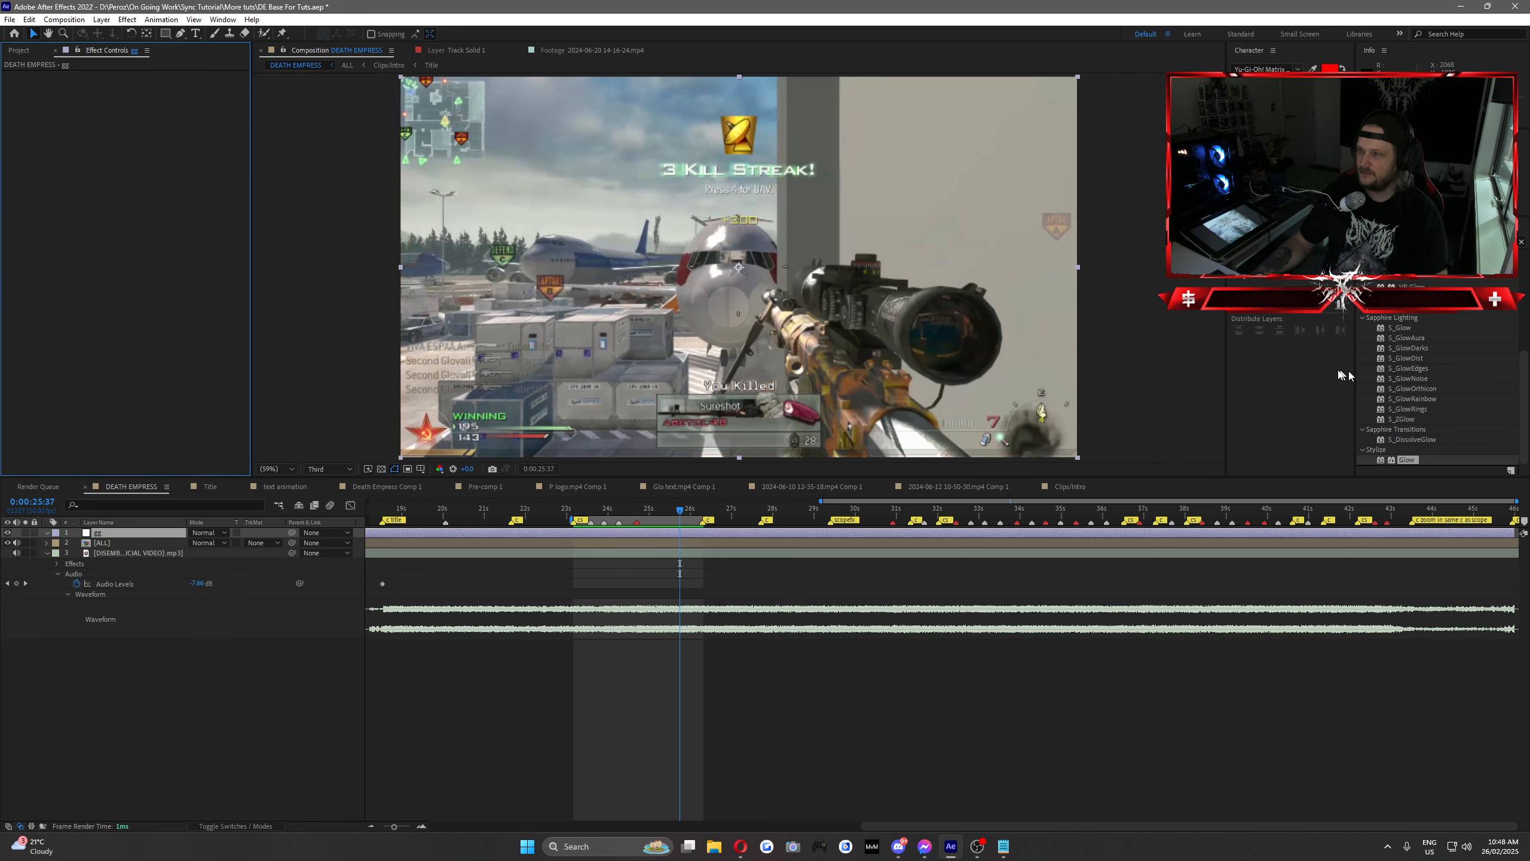
click(1440, 241)
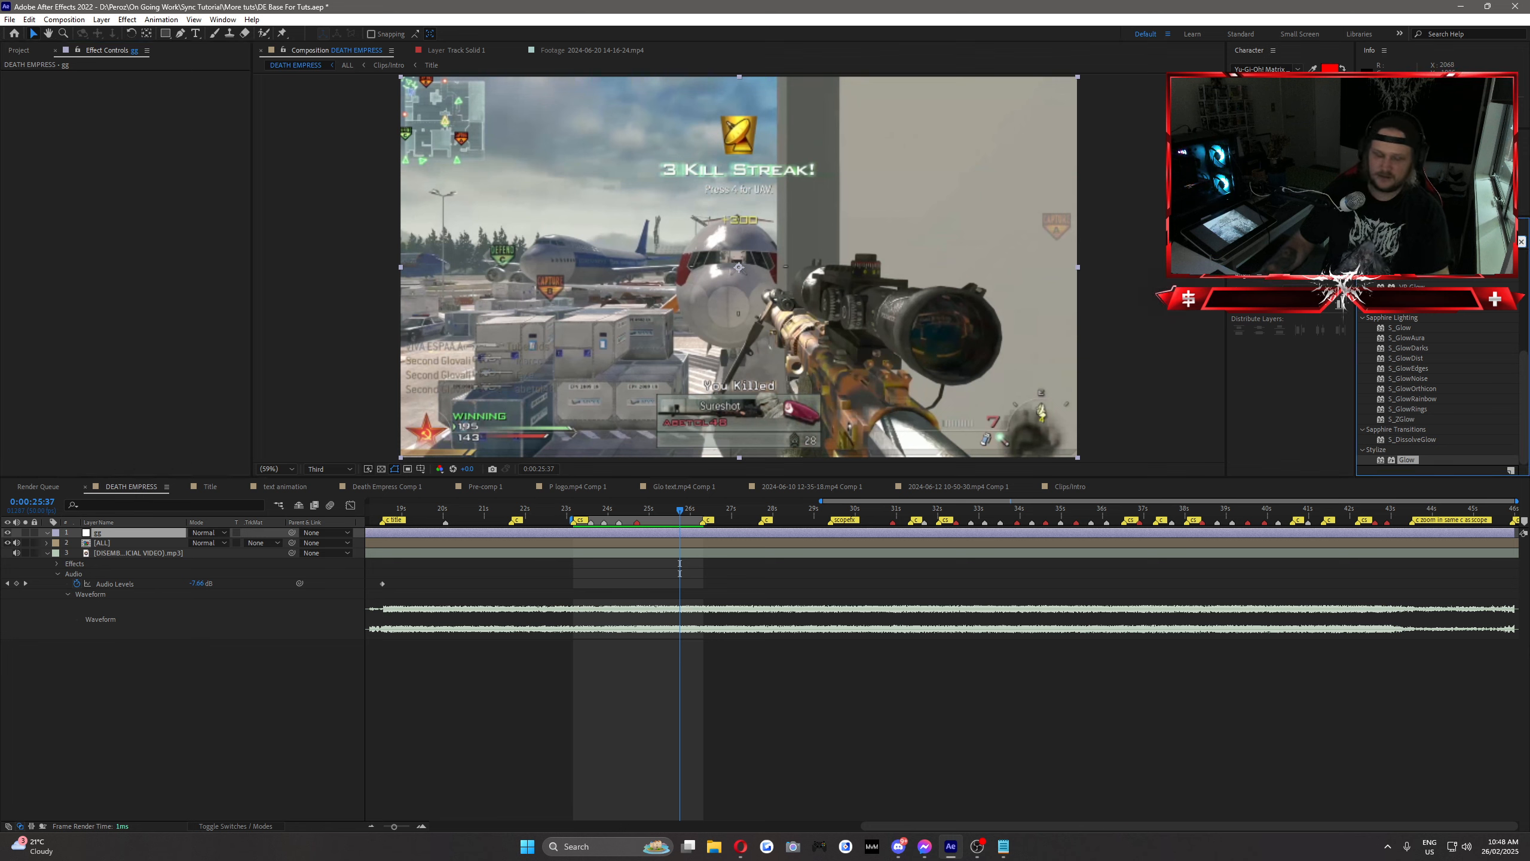
text(tint)
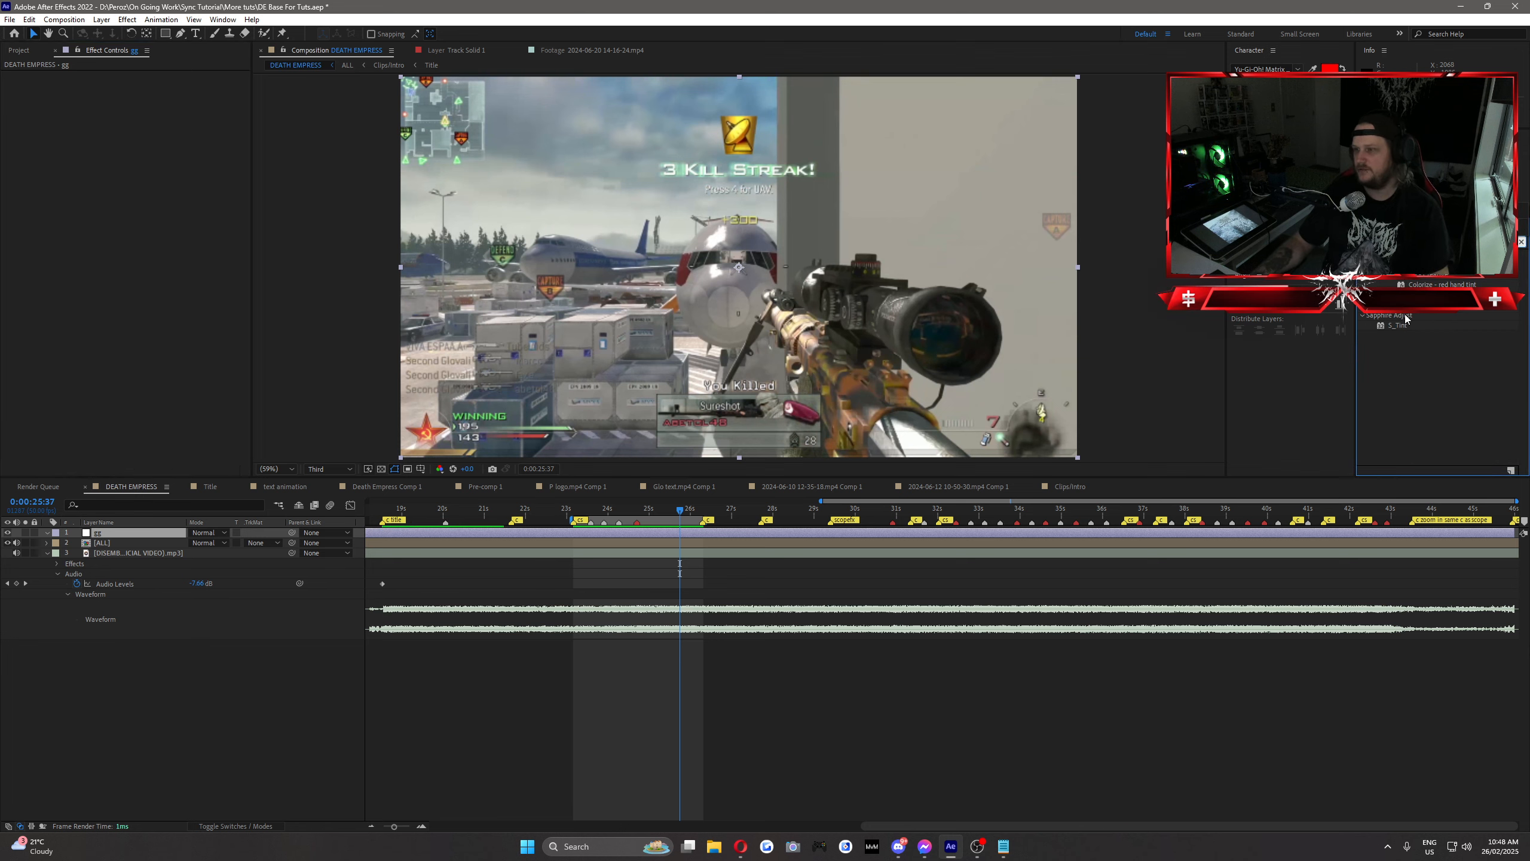
drag(1395, 305, 641, 533)
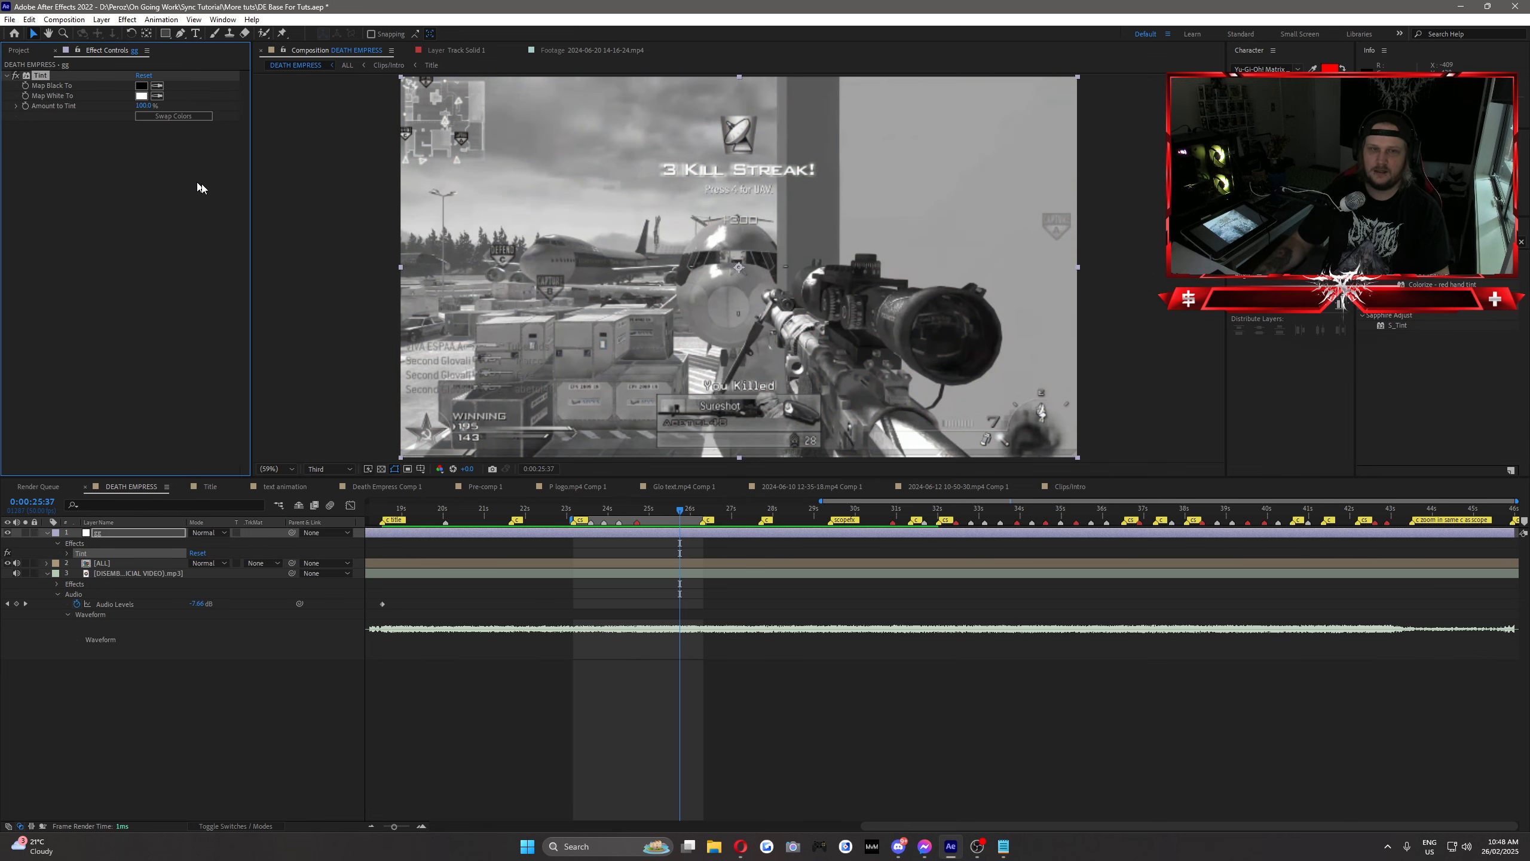
Step: Set the Tint's Map White To color to red (FF0000)
click(141, 95)
click(412, 296)
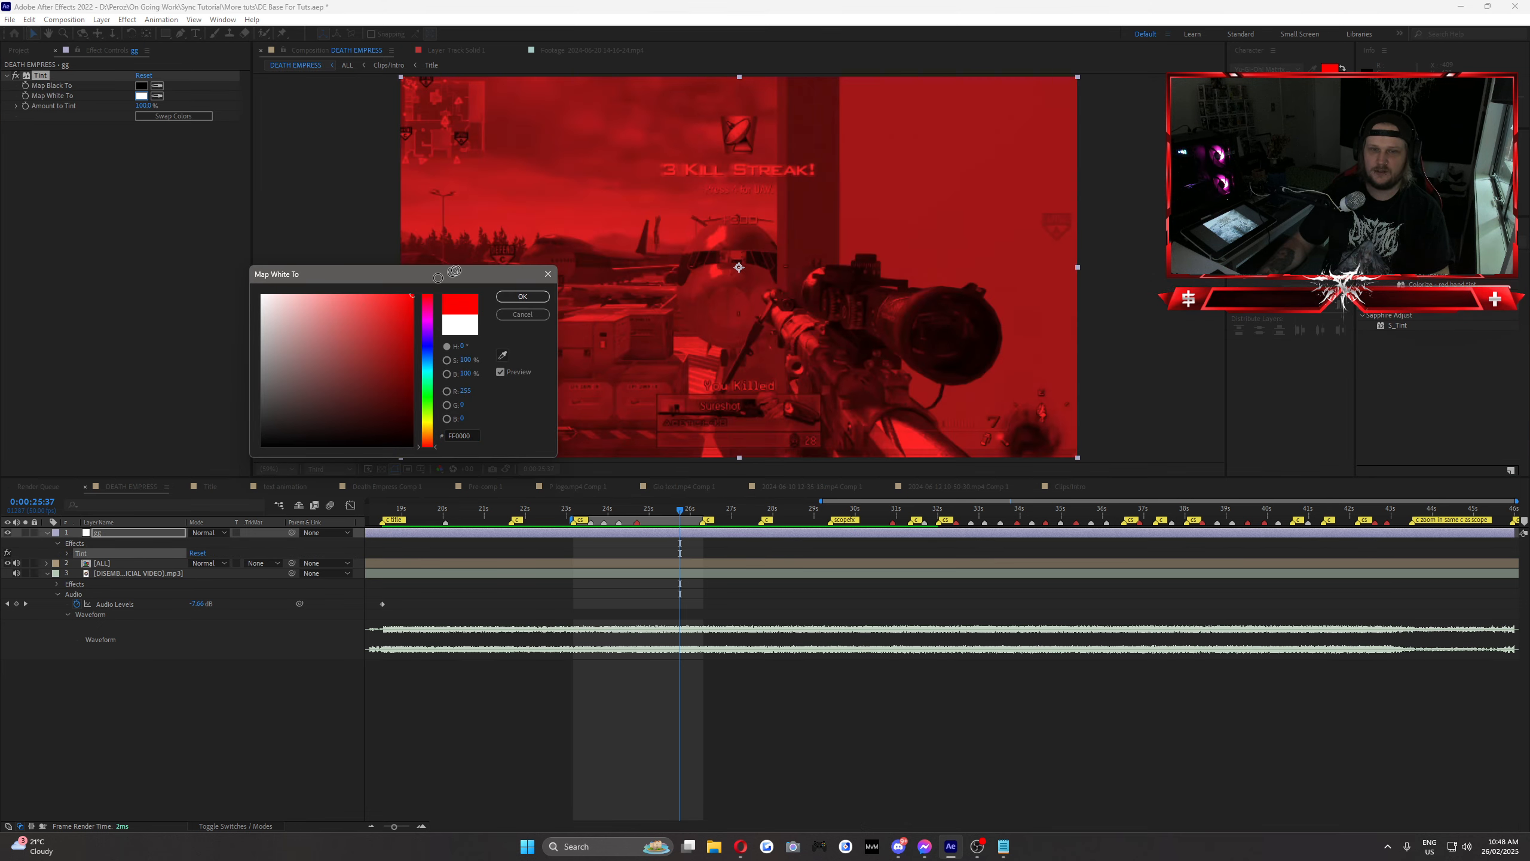
click(522, 296)
Step: Try the Soft Light, Classic Color Burn and Vivid Light blending modes on the adjustment layer, and restore Normal
click(209, 532)
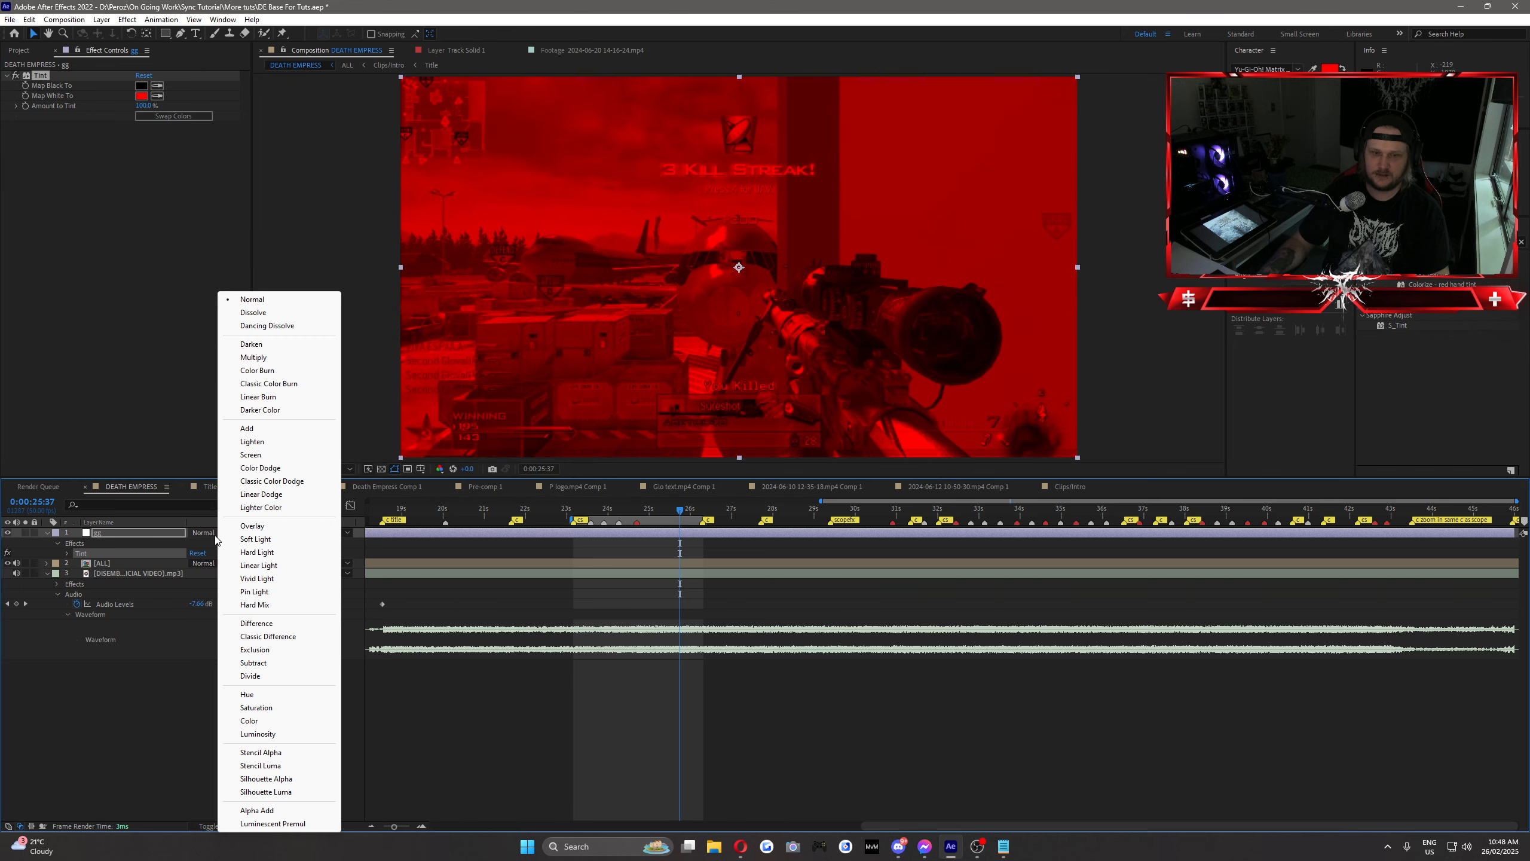
click(247, 539)
click(205, 533)
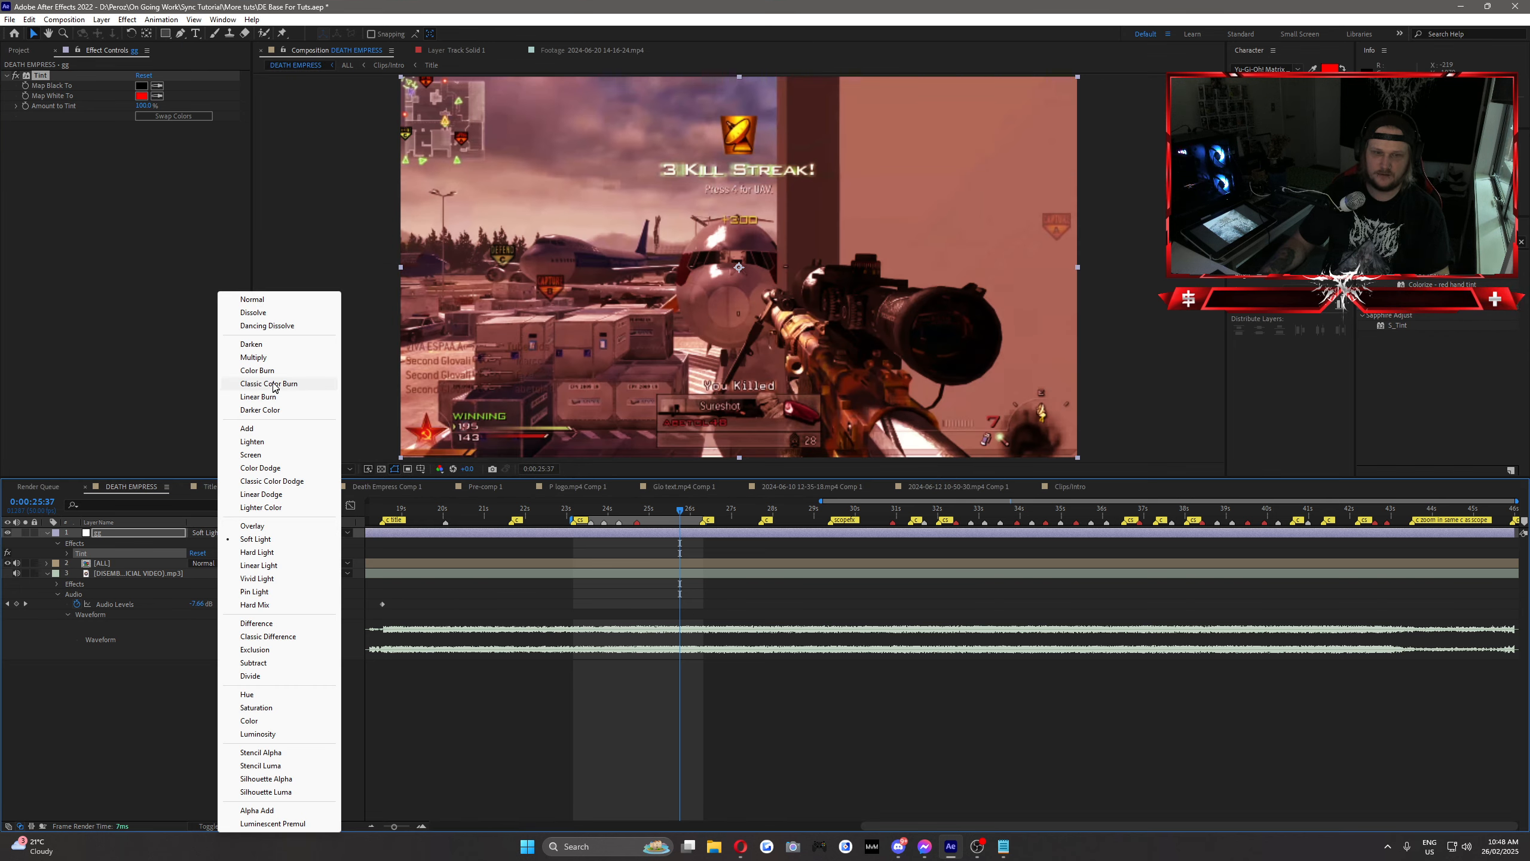
click(253, 386)
click(213, 533)
click(257, 578)
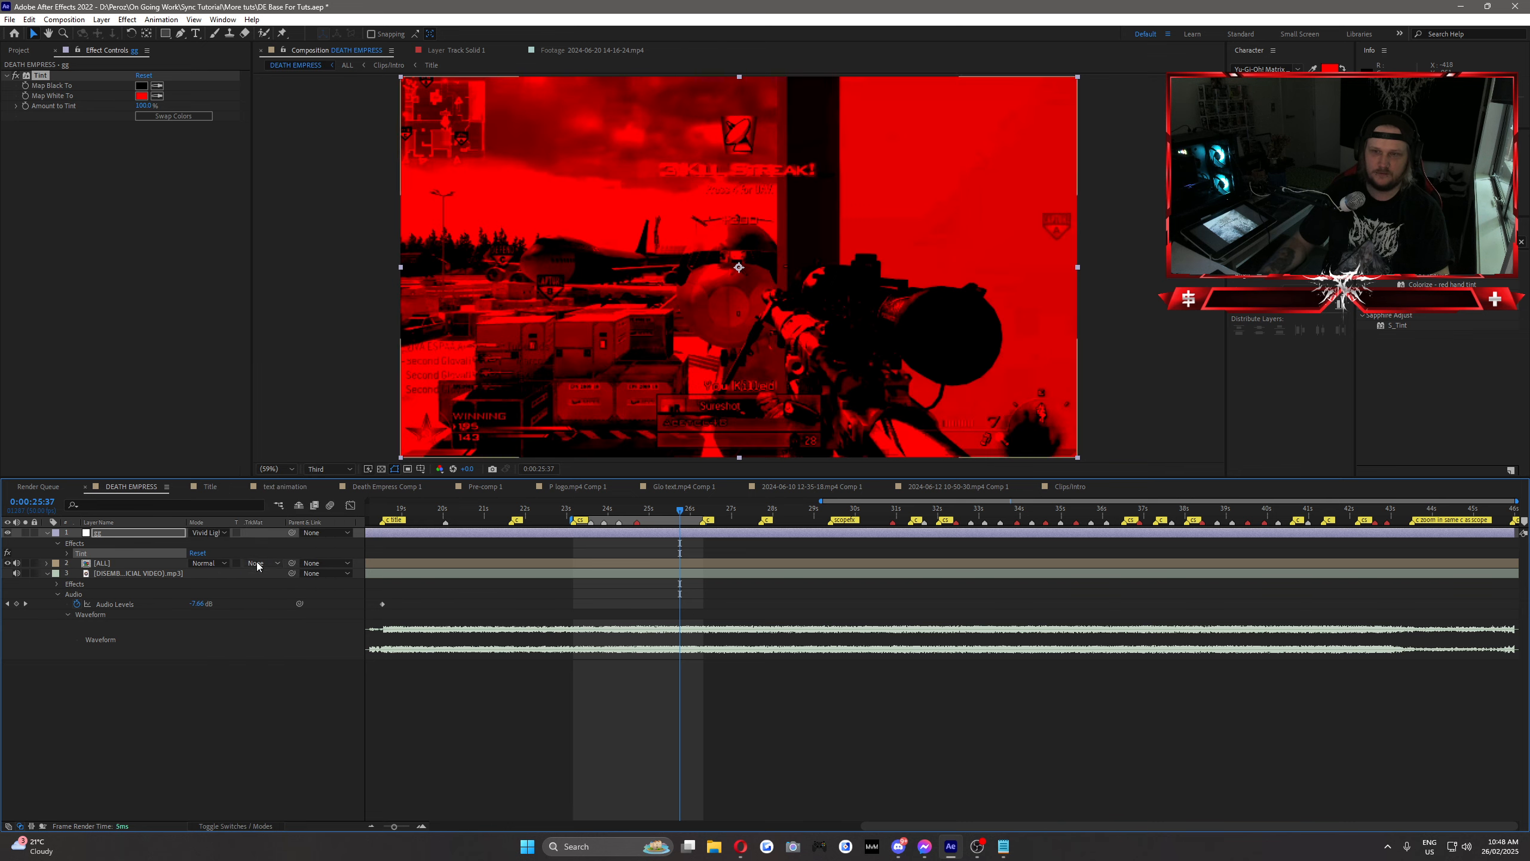
click(216, 534)
click(259, 297)
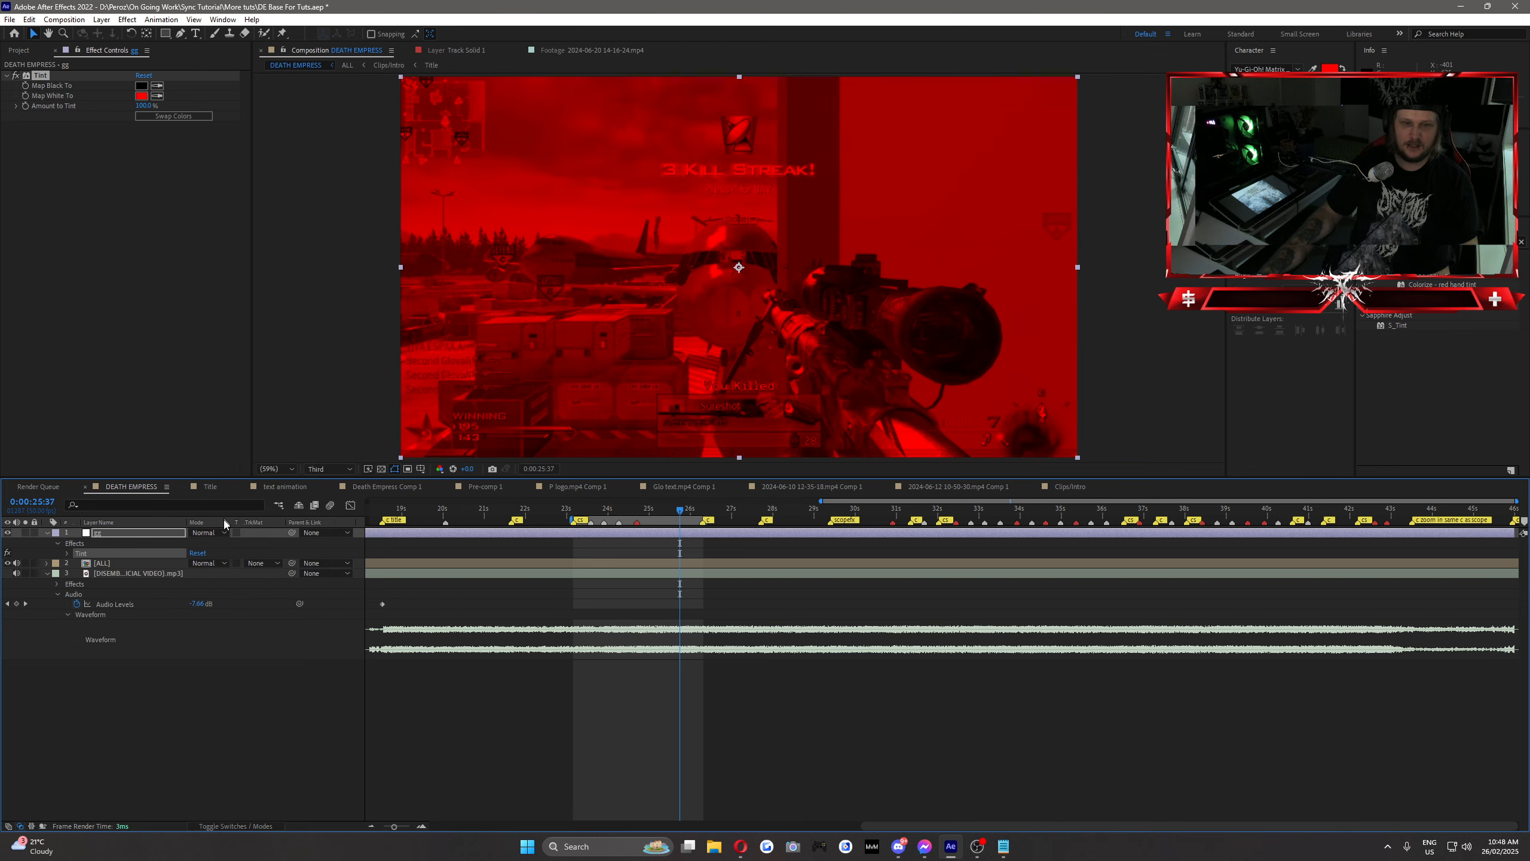
Step: Test the Color and Subtract blending modes on the tinted adjustment layer, and return it to Normal
click(213, 536)
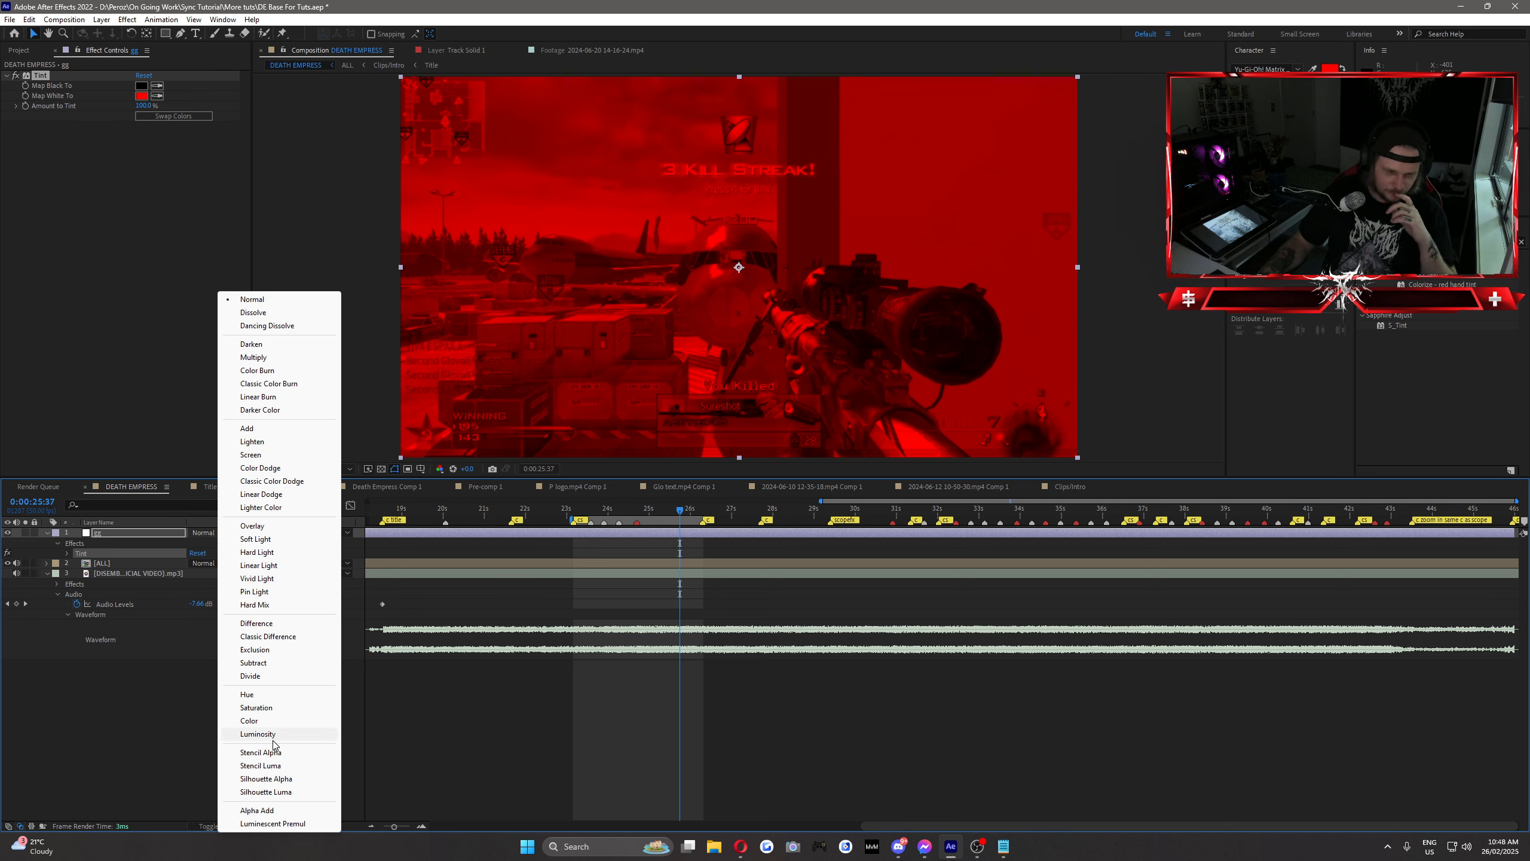
click(259, 720)
click(212, 533)
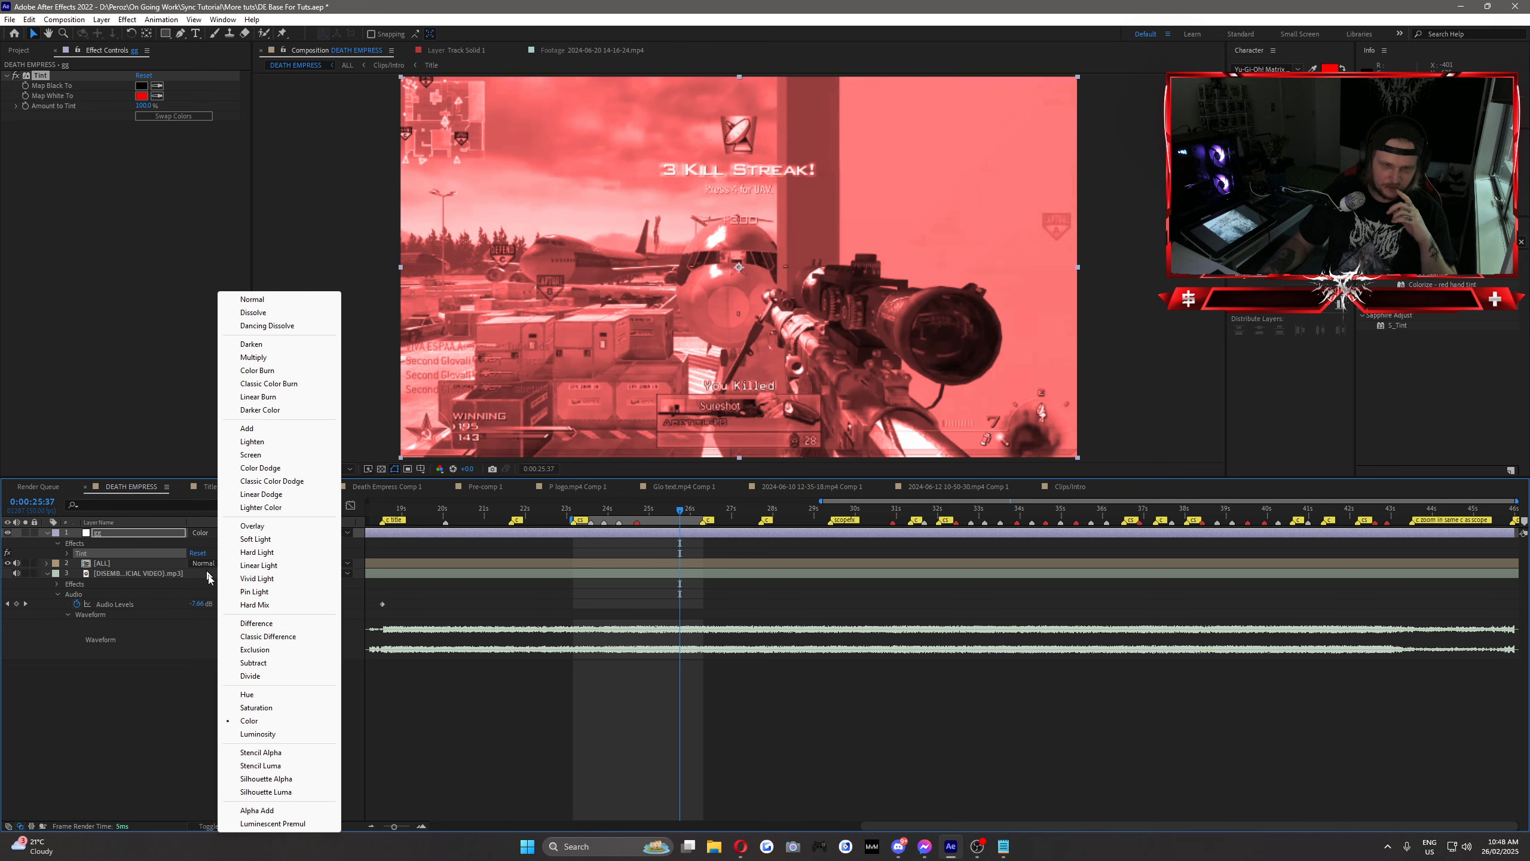
click(254, 662)
click(201, 534)
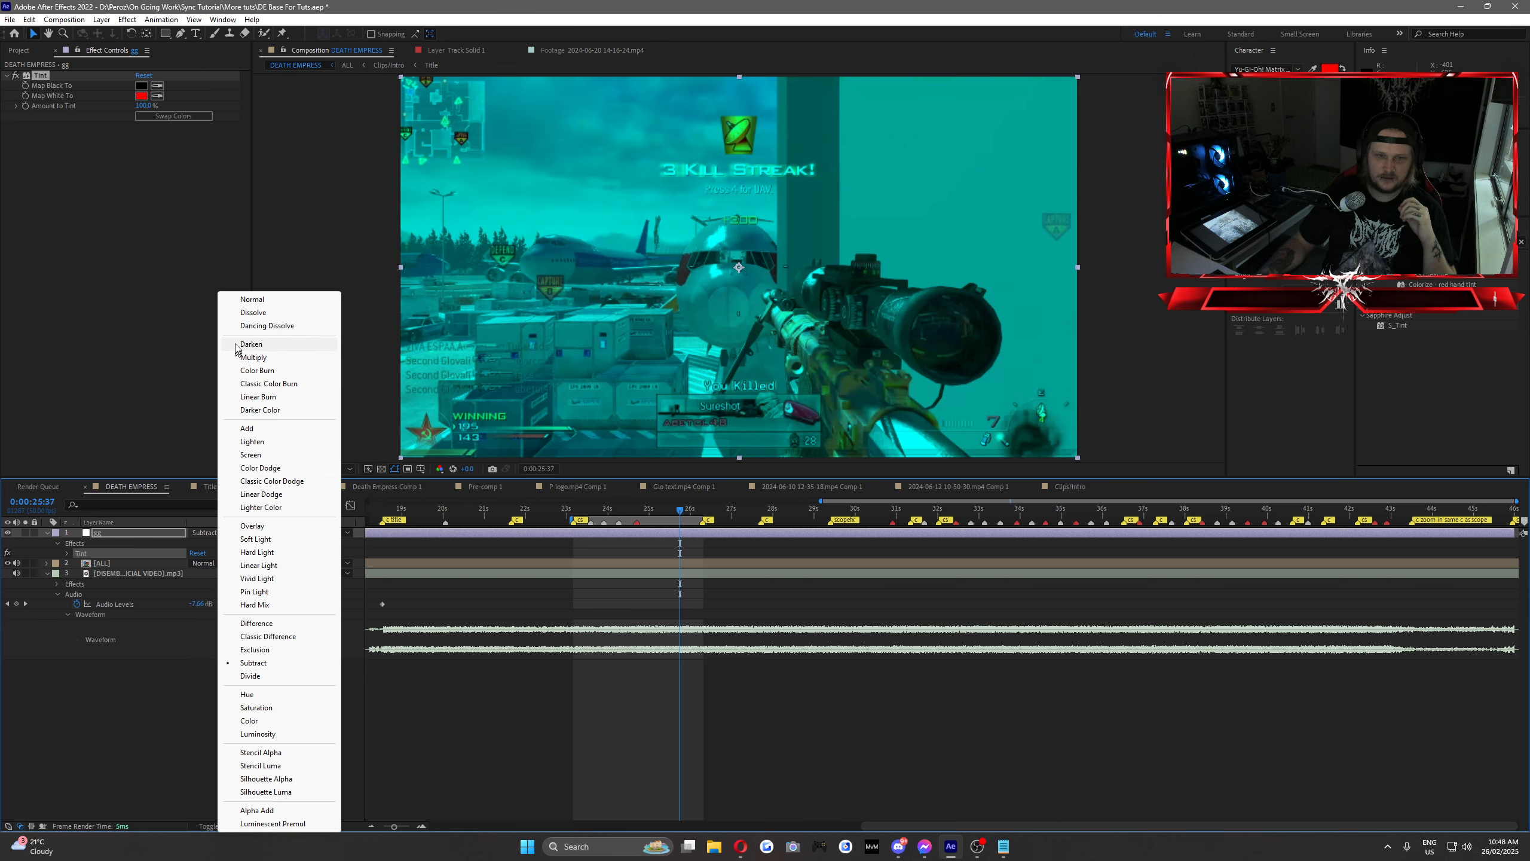
click(240, 297)
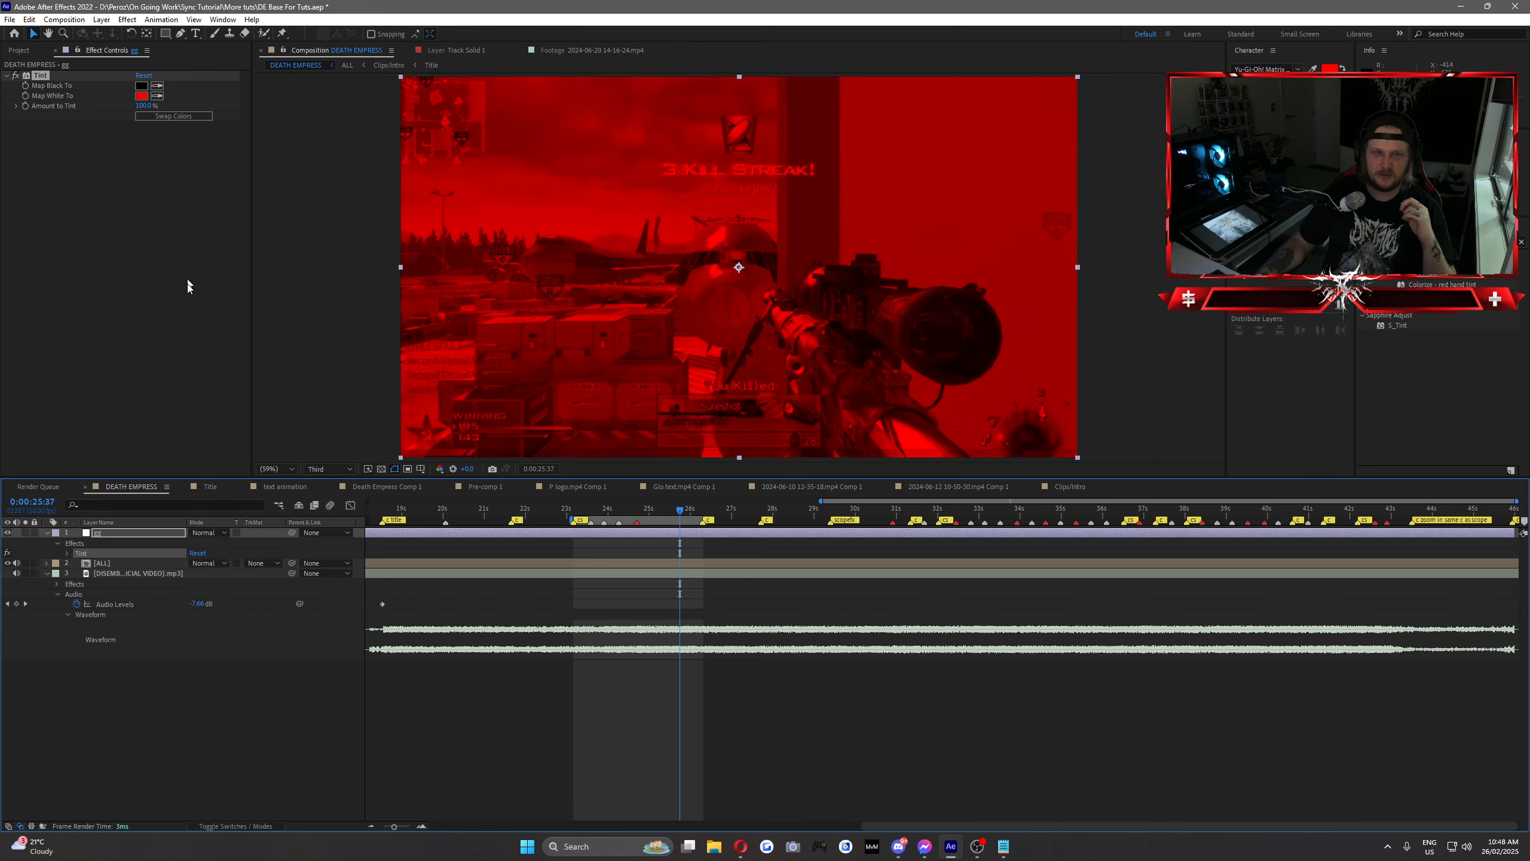
Step: Set the Tint's Map White To color back to white
click(143, 95)
click(275, 293)
click(521, 299)
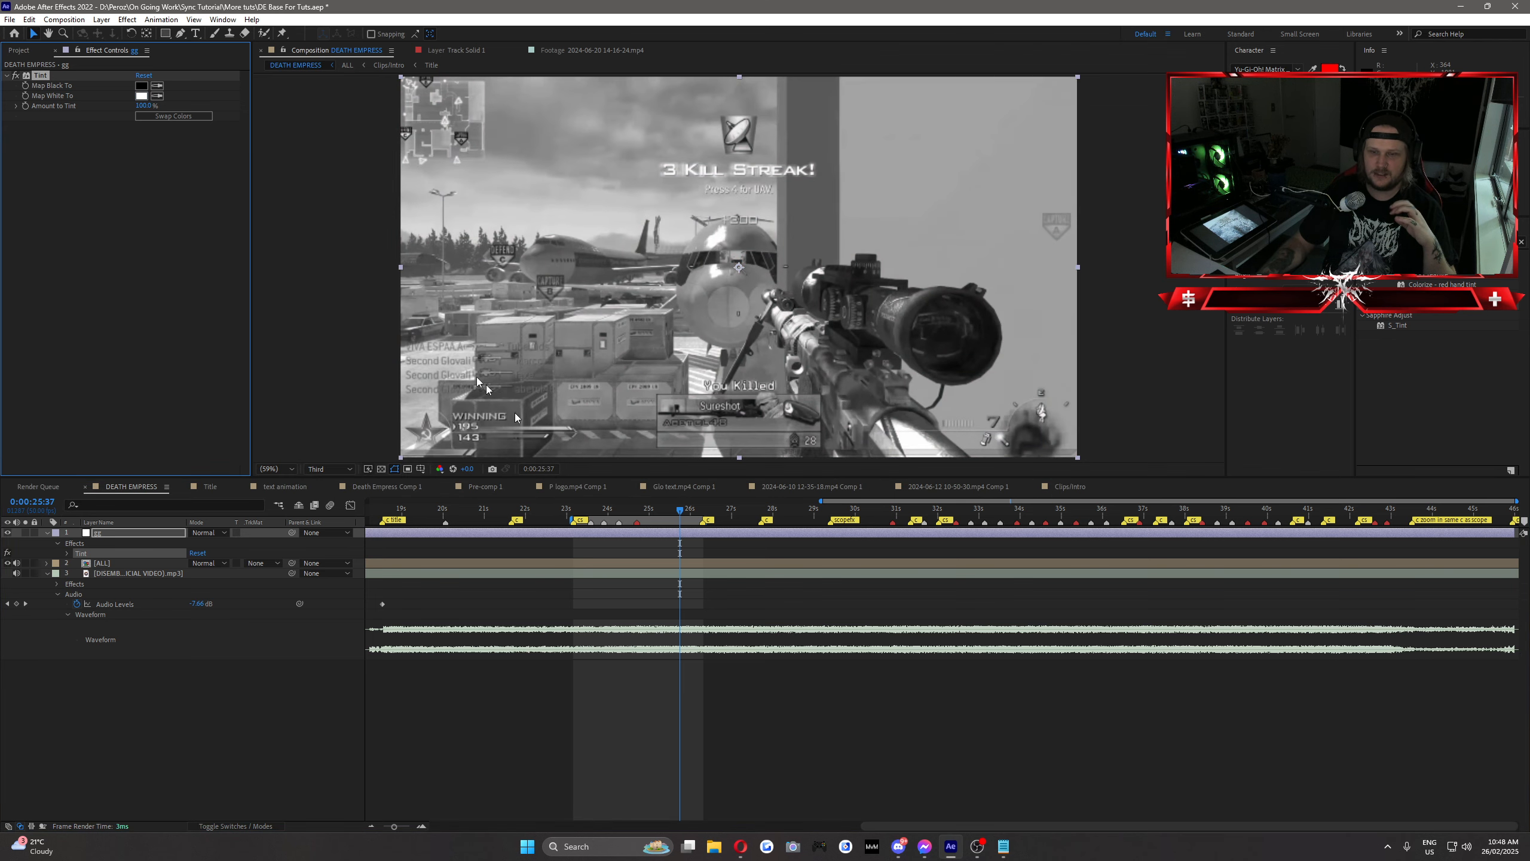
Step: Keyframe the Amount to Tint at 0% two frames before the scope-in, at 0:00:23:43
key(space)
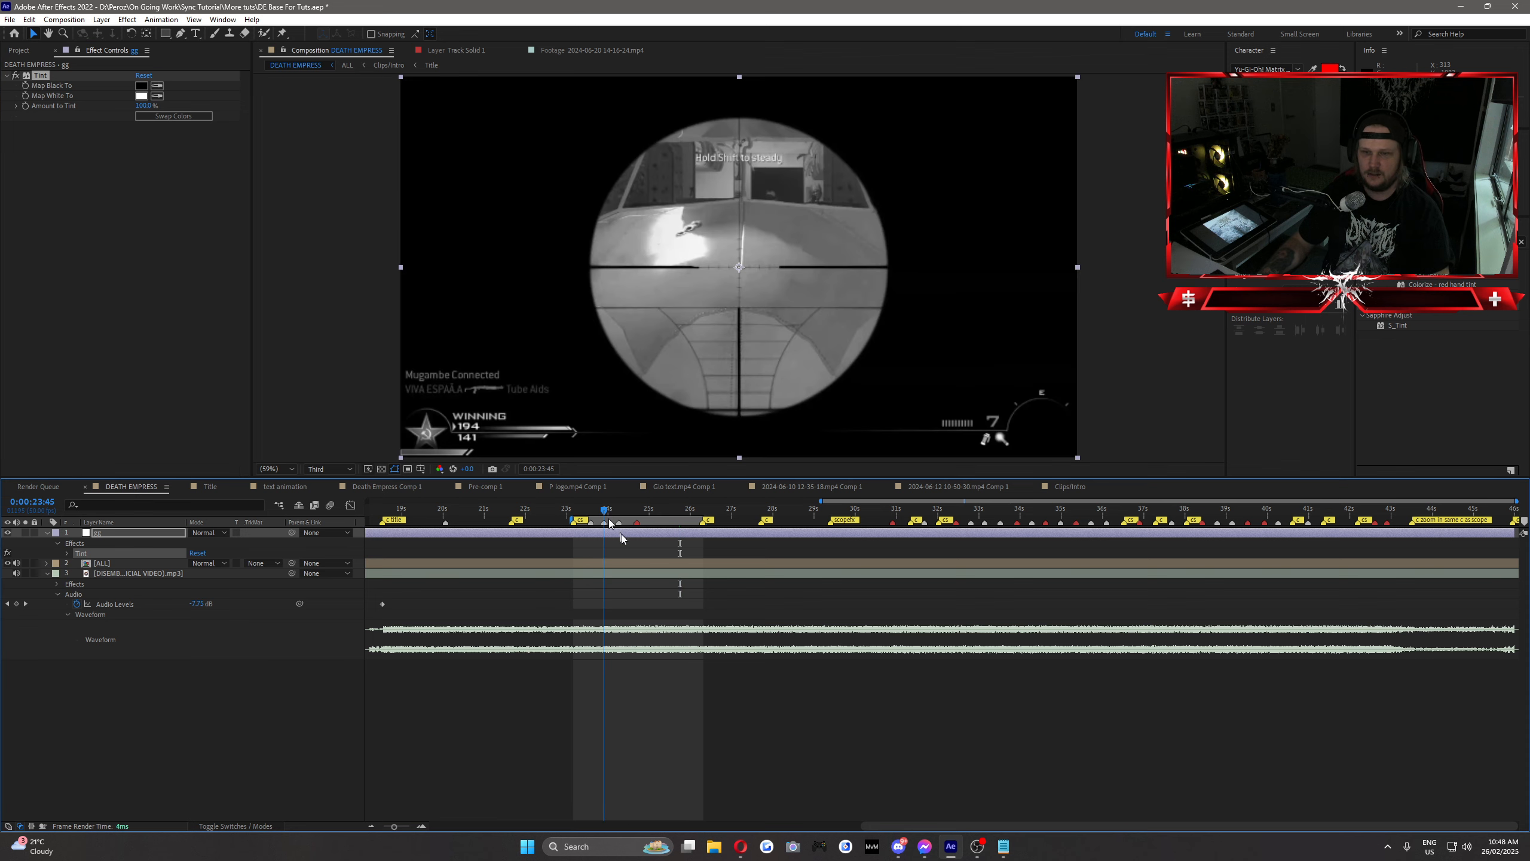
click(617, 538)
click(610, 533)
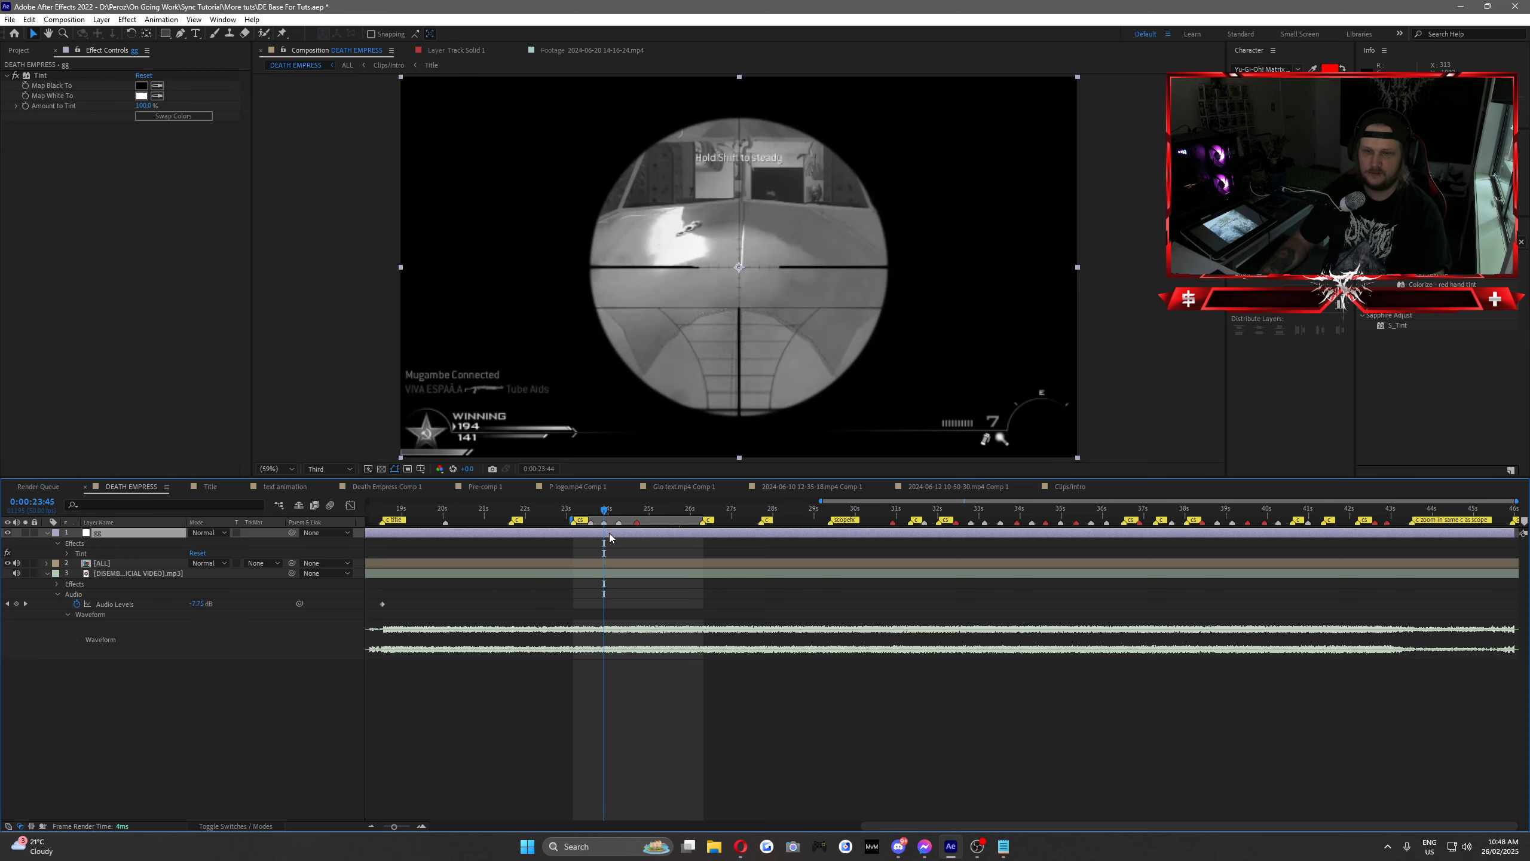
key(Page_Up)
key(Page_Up)
click(142, 106)
text(0)
key(Return)
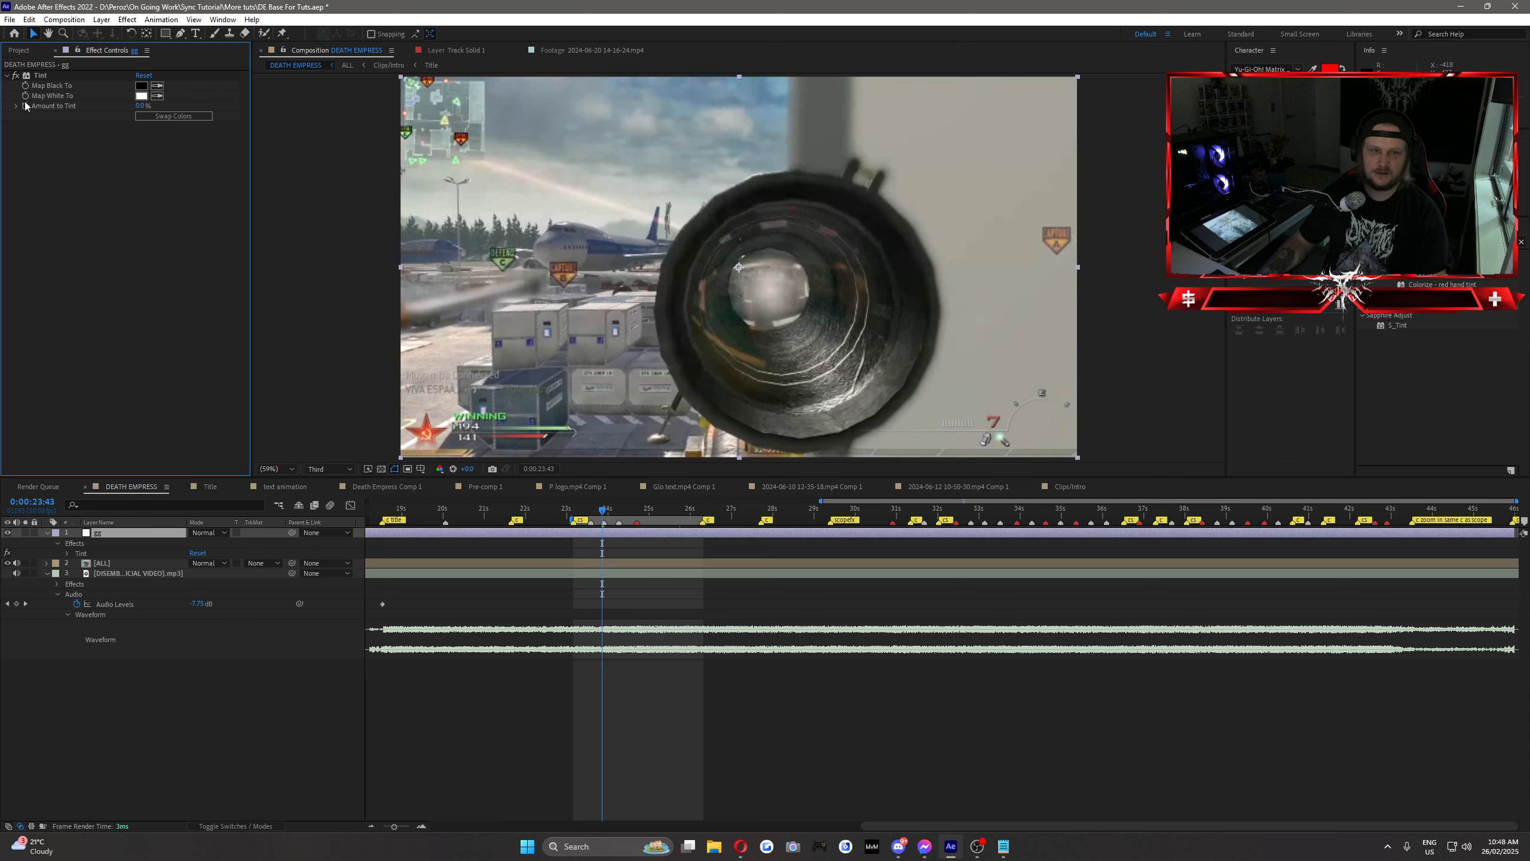
click(25, 106)
Step: Keyframe the Amount to Tint at 50% at 0:00:23:45
key(Page_Down)
key(Page_Down)
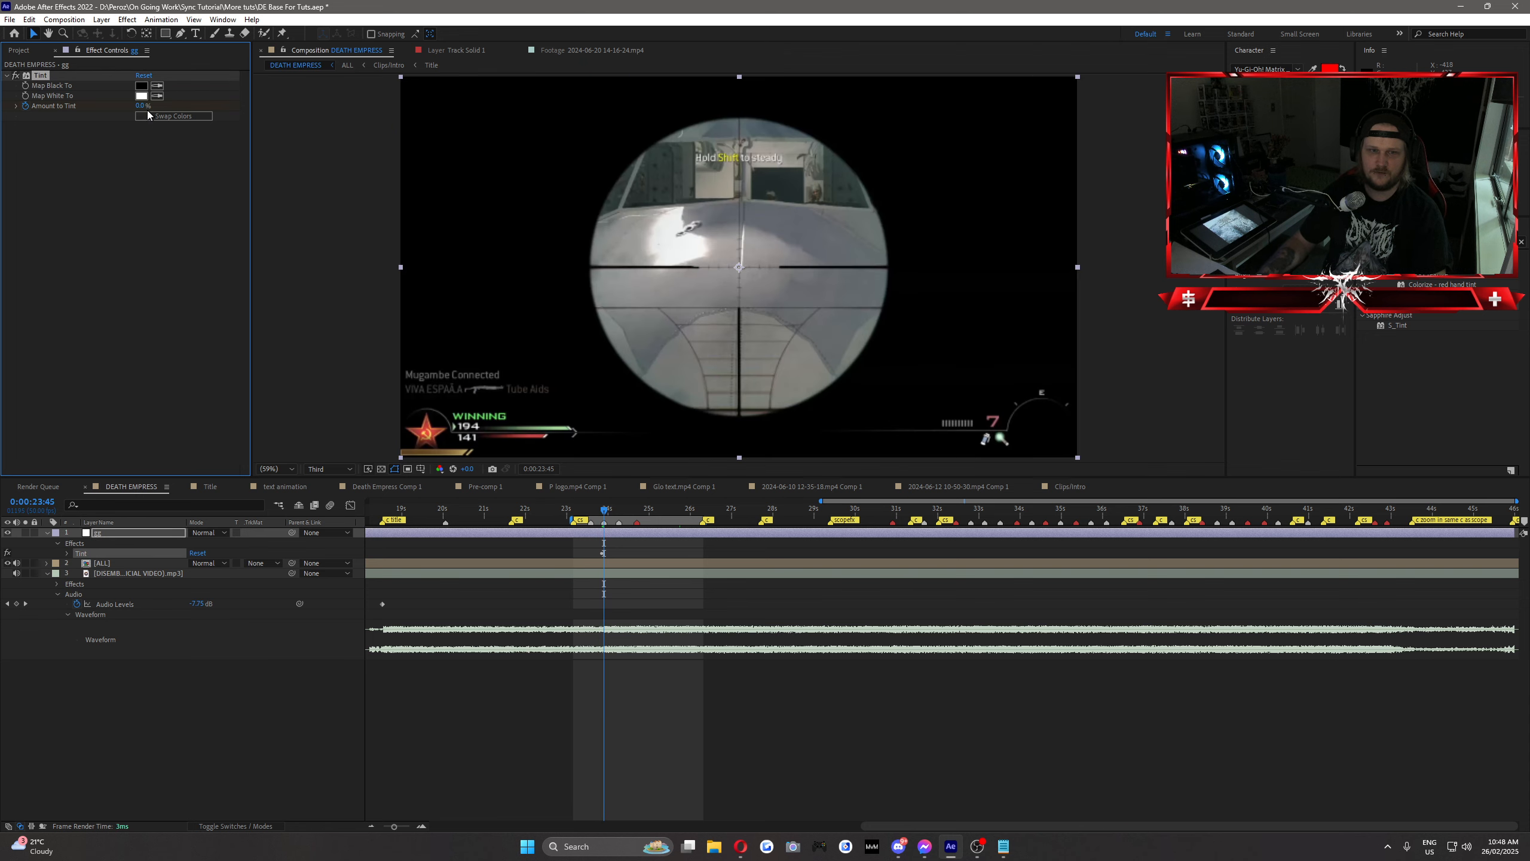
click(142, 106)
text(50)
key(Return)
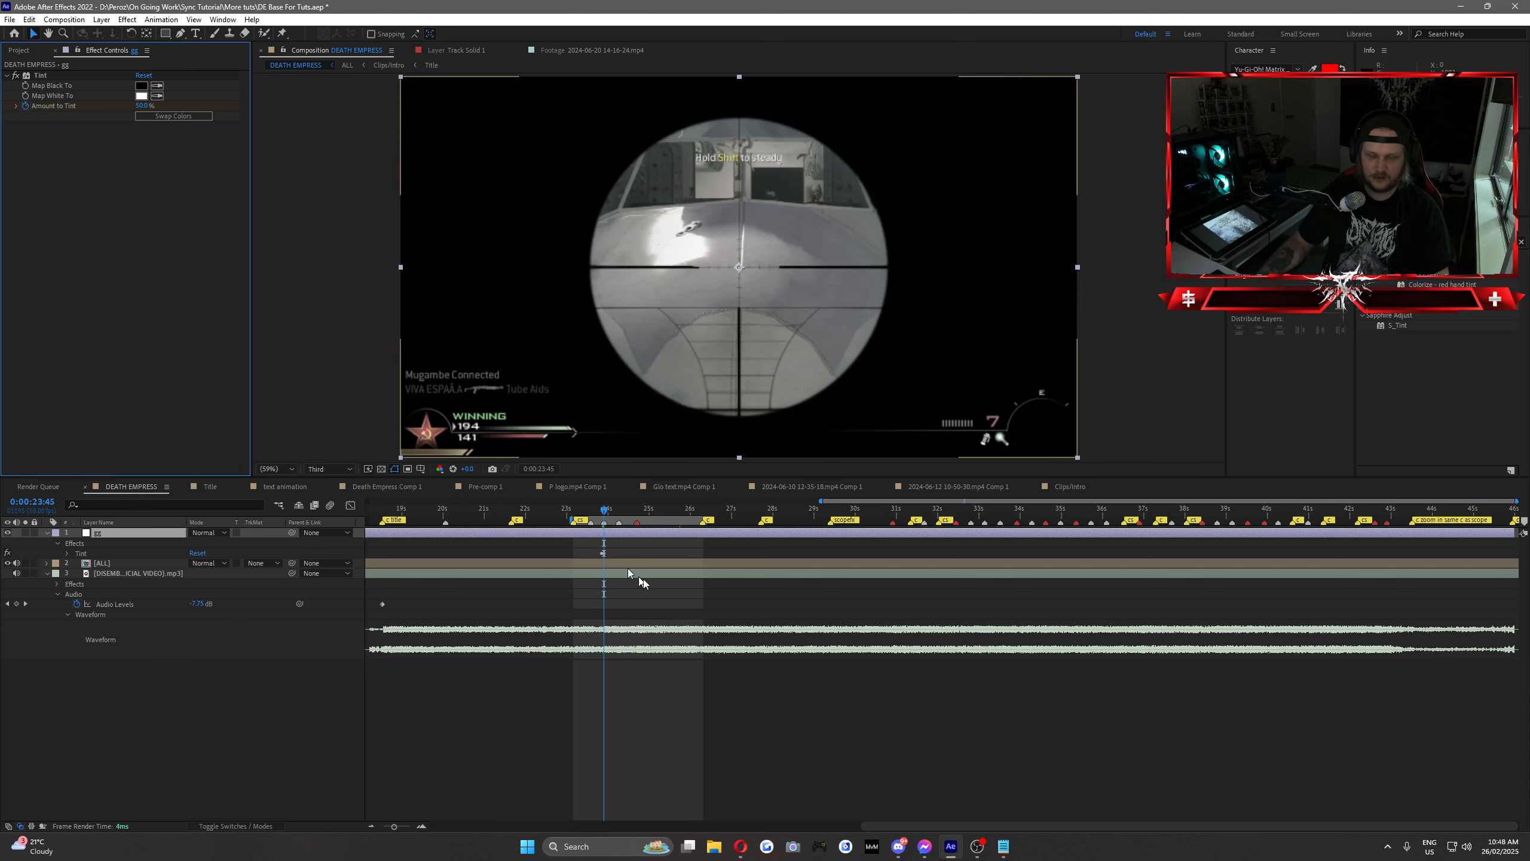
Step: Keyframe the Amount to Tint at 0% at 0:00:24:13 and line the tint flash up with the shot
click(620, 508)
key(u)
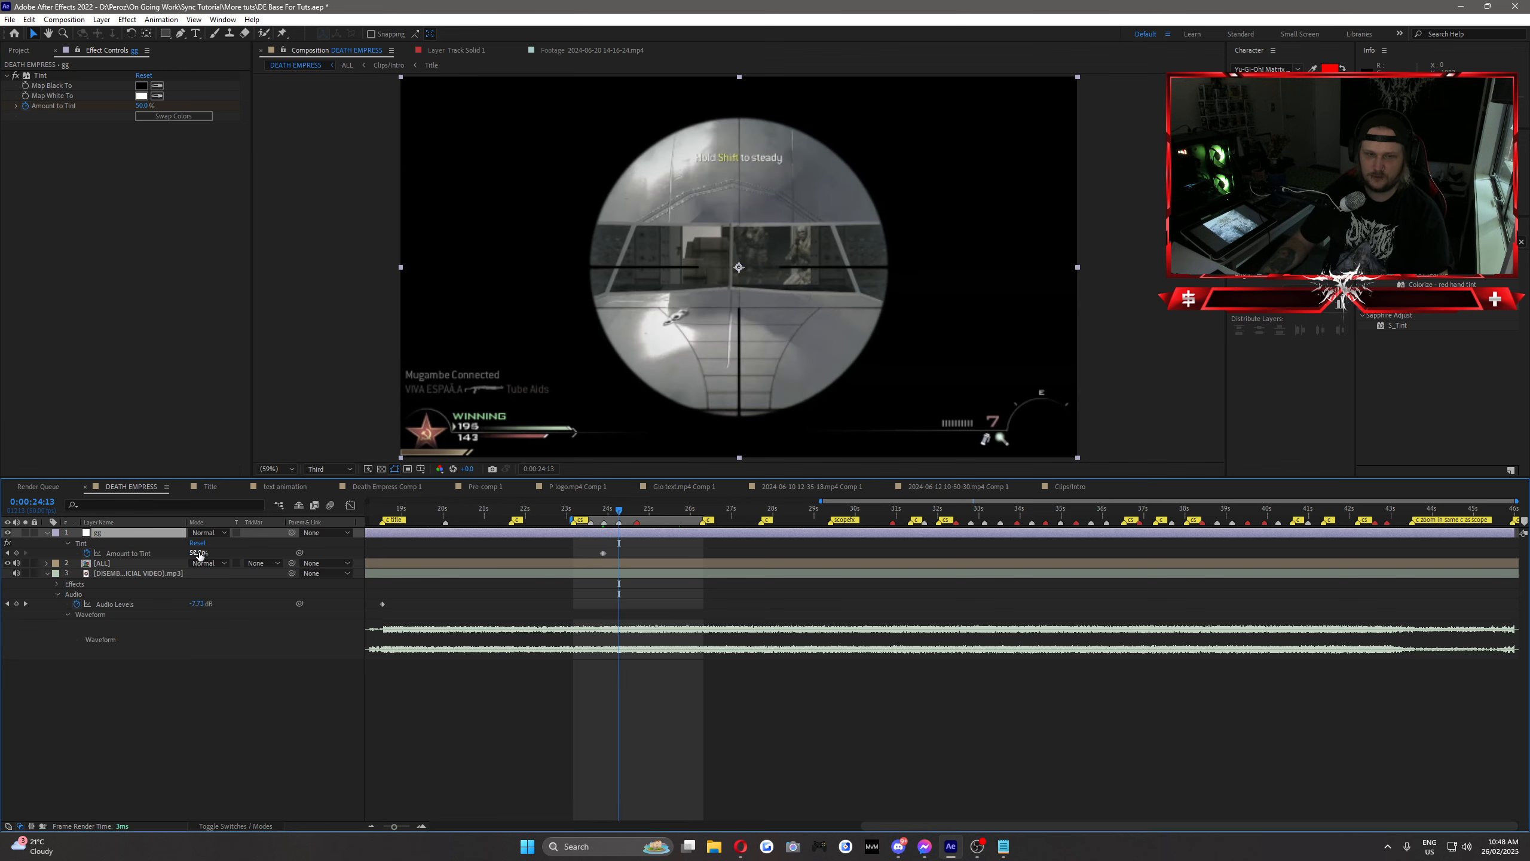
click(200, 554)
text(0)
click(253, 547)
mouse_move(618, 512)
mouse_down()
mouse_move(595, 517)
mouse_move(638, 529)
mouse_move(600, 558)
mouse_move(637, 553)
mouse_move(653, 511)
mouse_move(632, 510)
mouse_move(681, 532)
mouse_move(633, 540)
mouse_move(661, 543)
mouse_up()
click(611, 545)
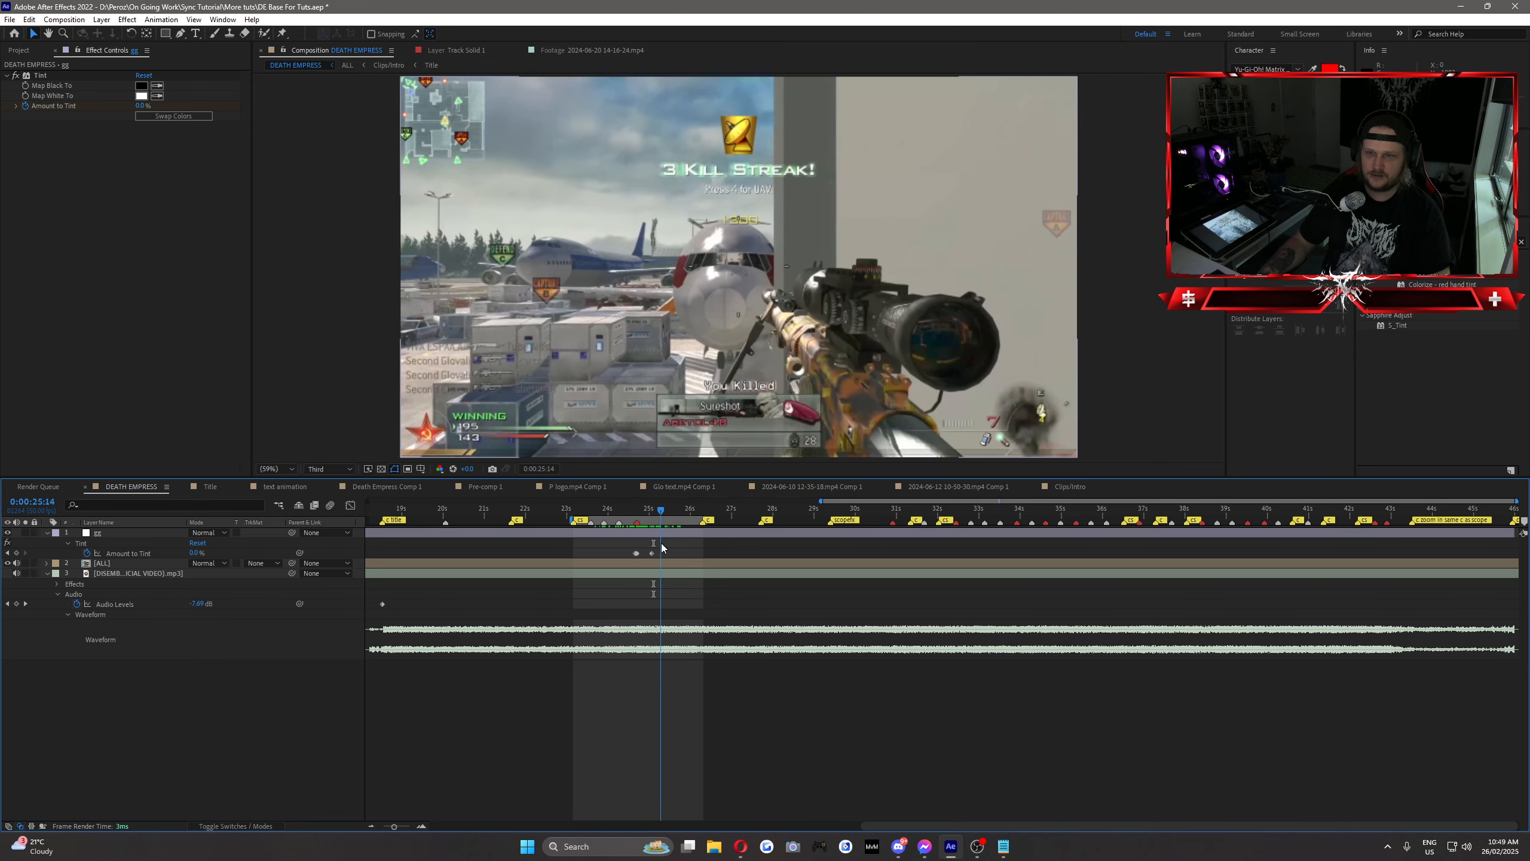
Step: Remove the Tint effect from the adjustment layer and apply the Venetian Blinds effect in its place
click(39, 77)
key(Delete)
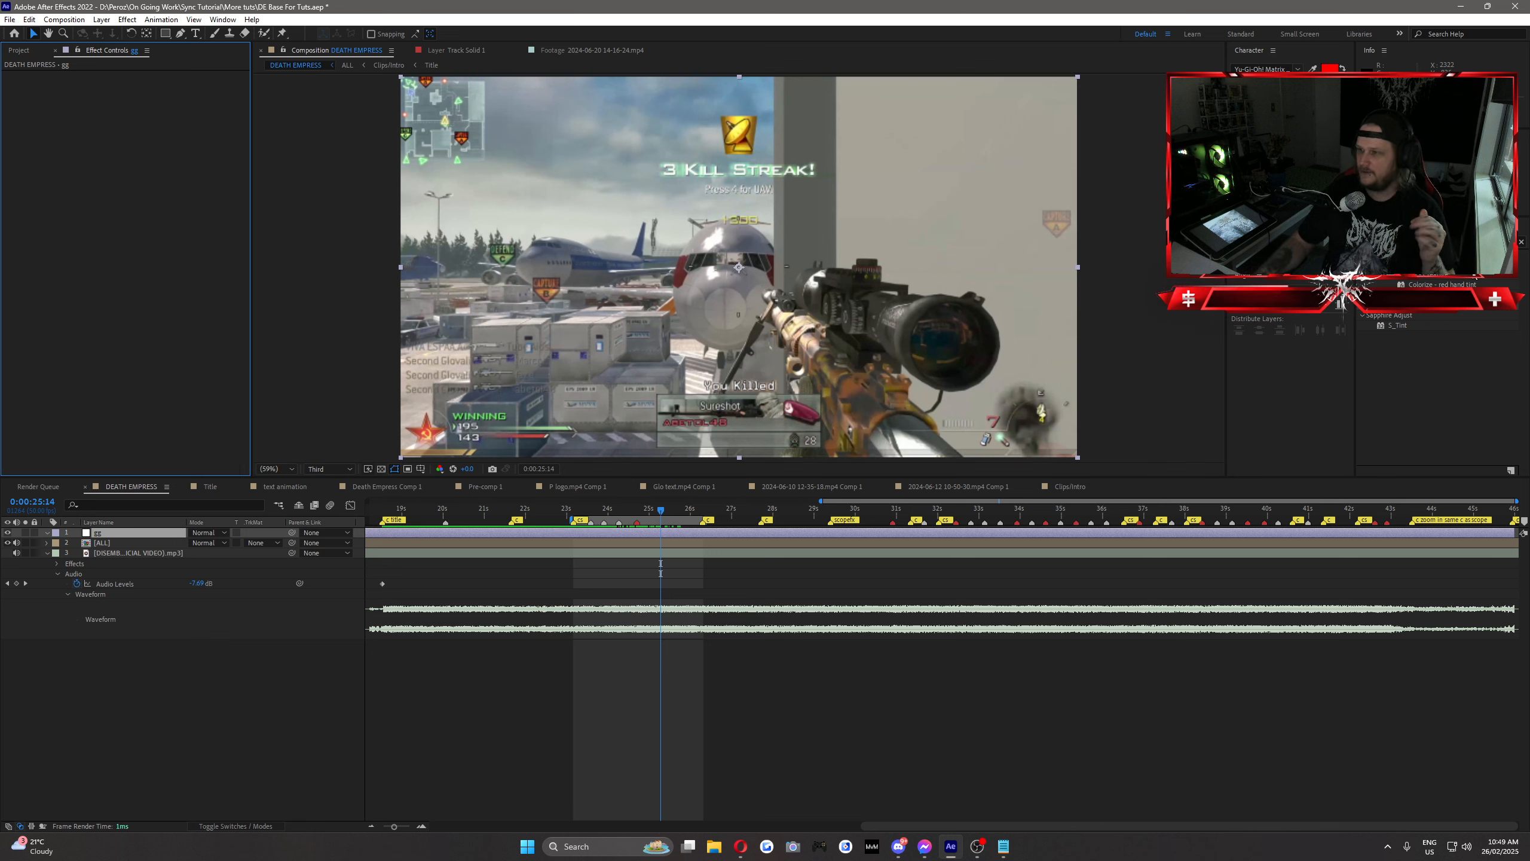
click(1440, 242)
text(ven)
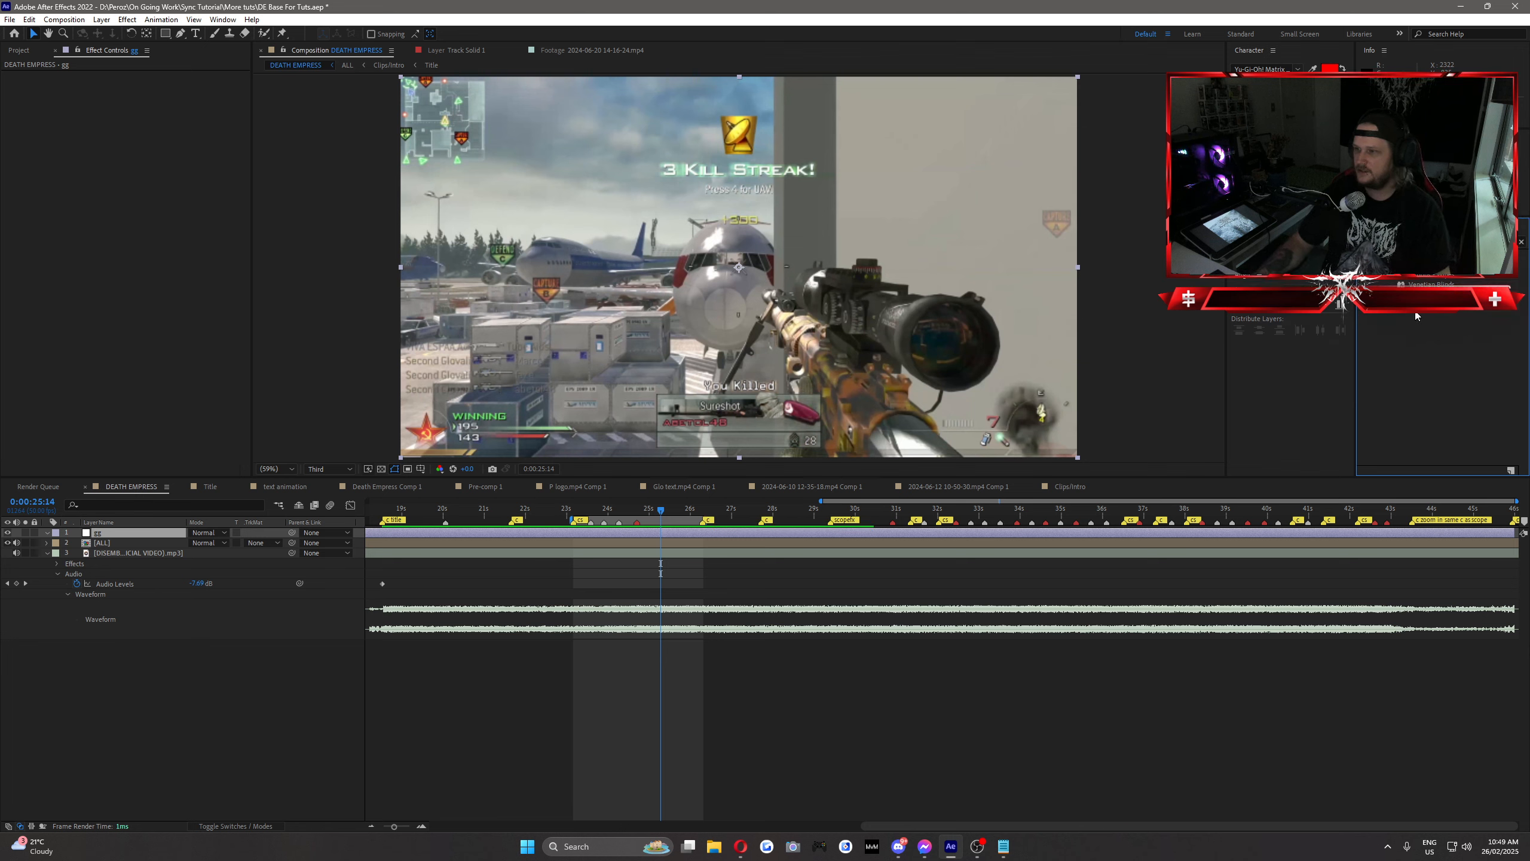
drag(1431, 285, 99, 533)
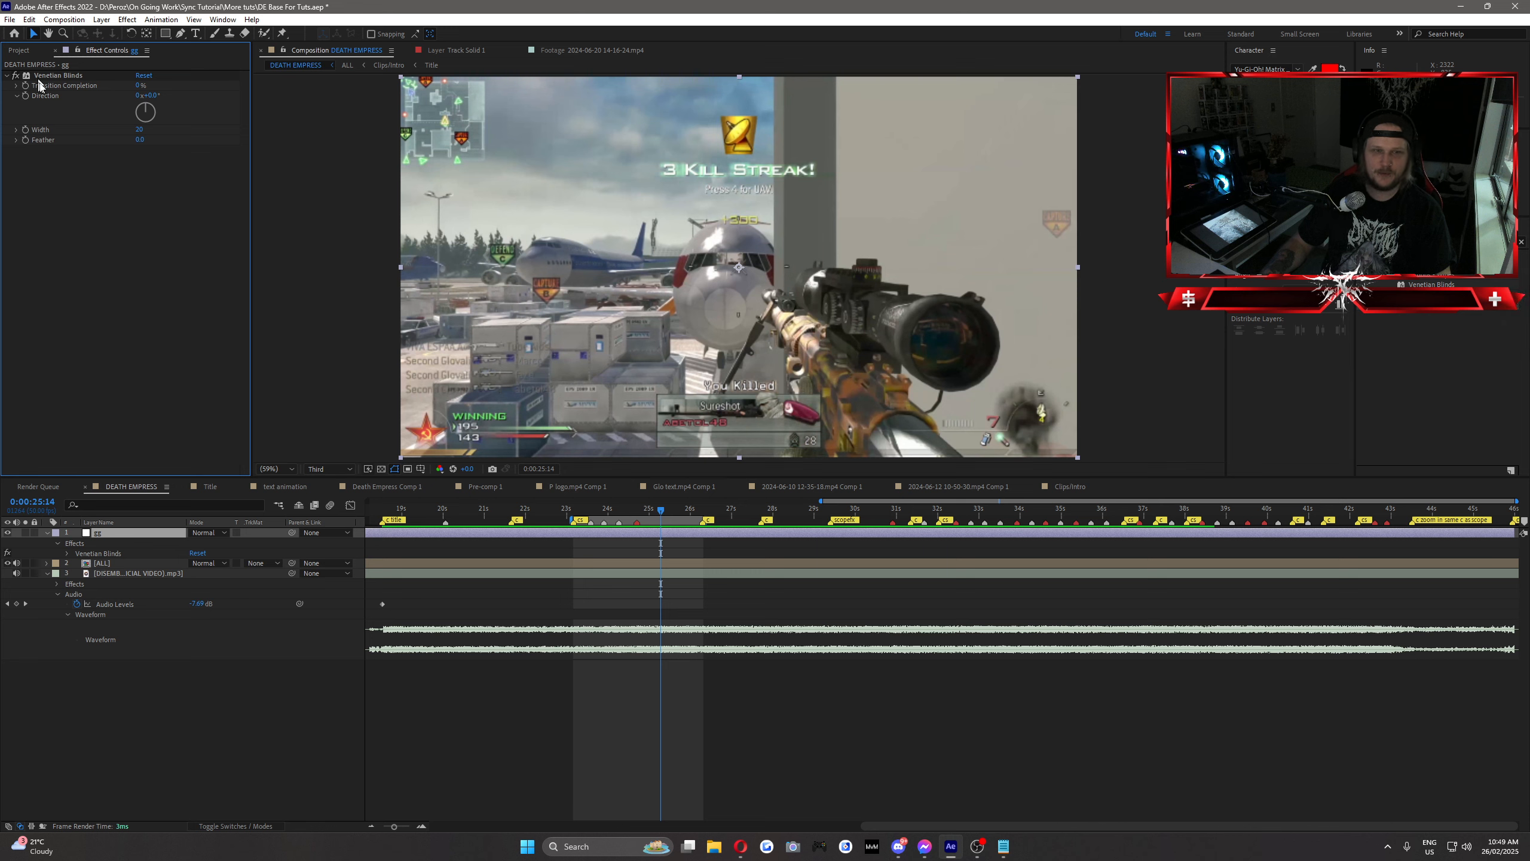
Step: Set the Venetian Blinds to 10% Transition Completion, 90° Direction and a Width of 13, trying 50% completion first
click(53, 80)
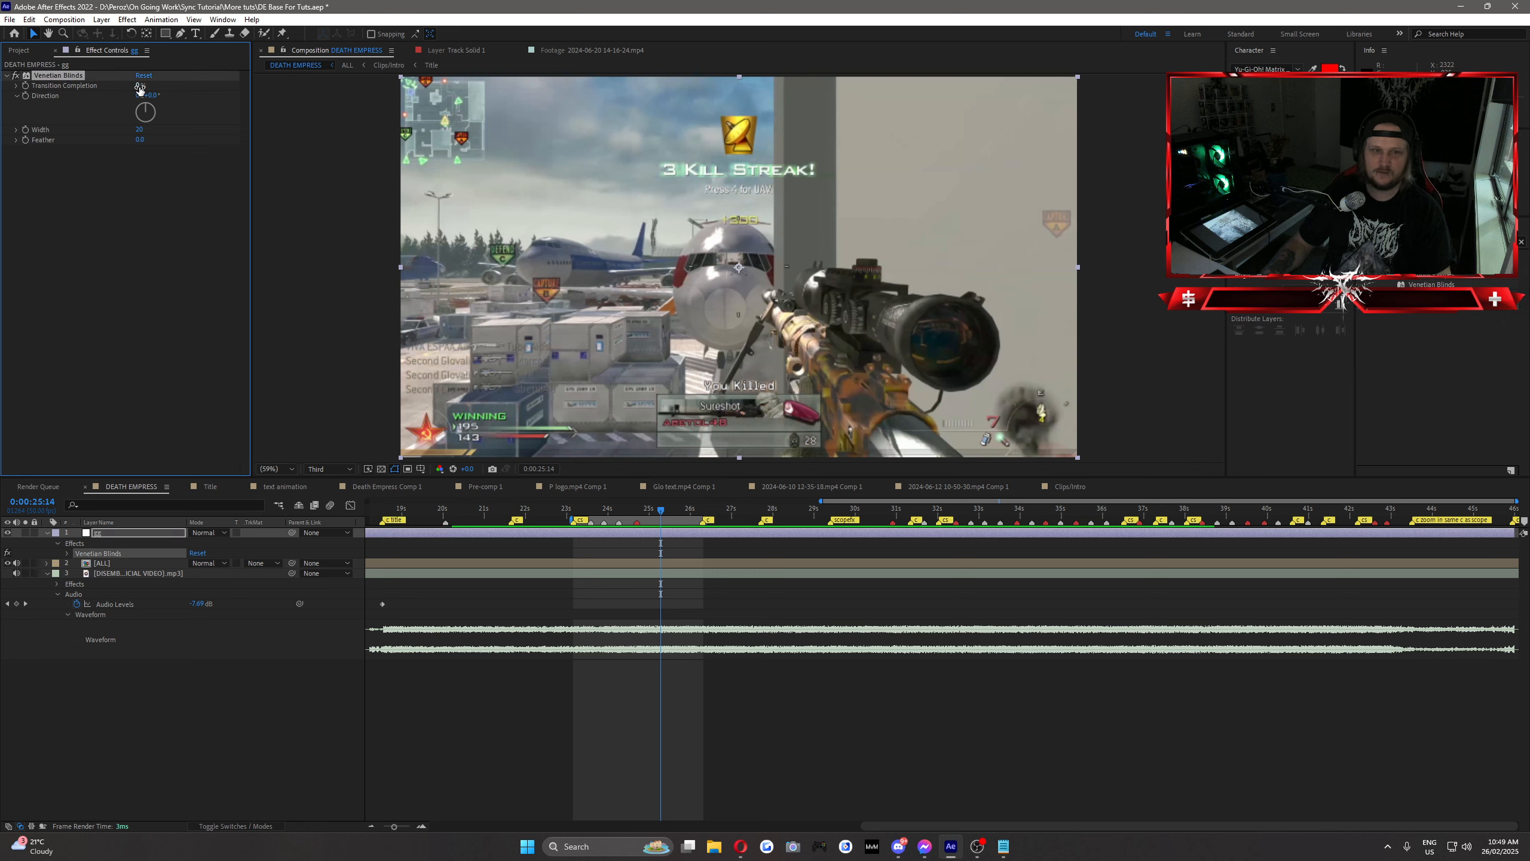
text(50)
key(Return)
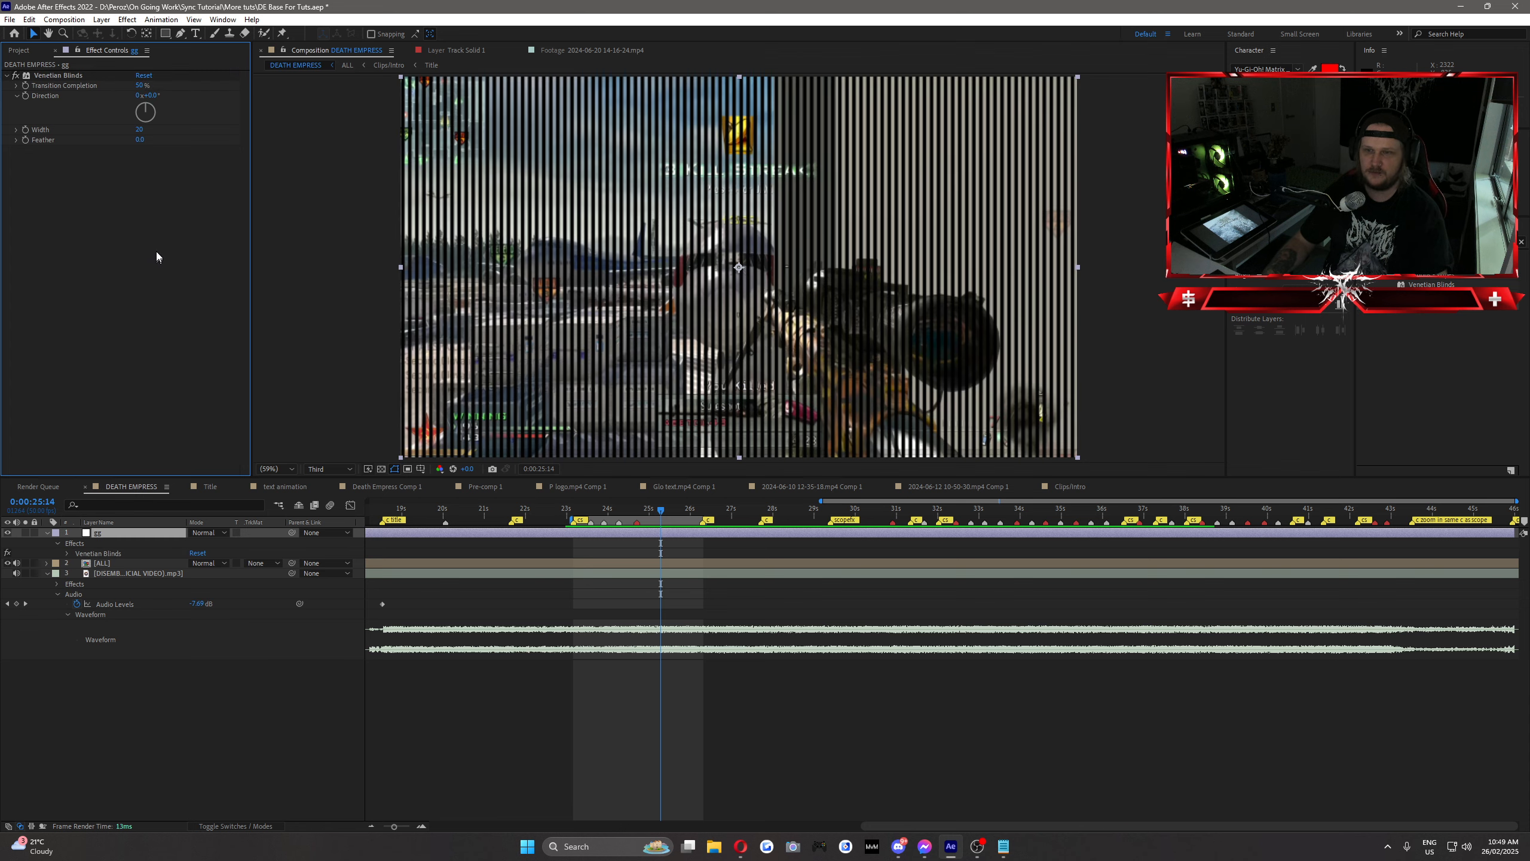
click(155, 98)
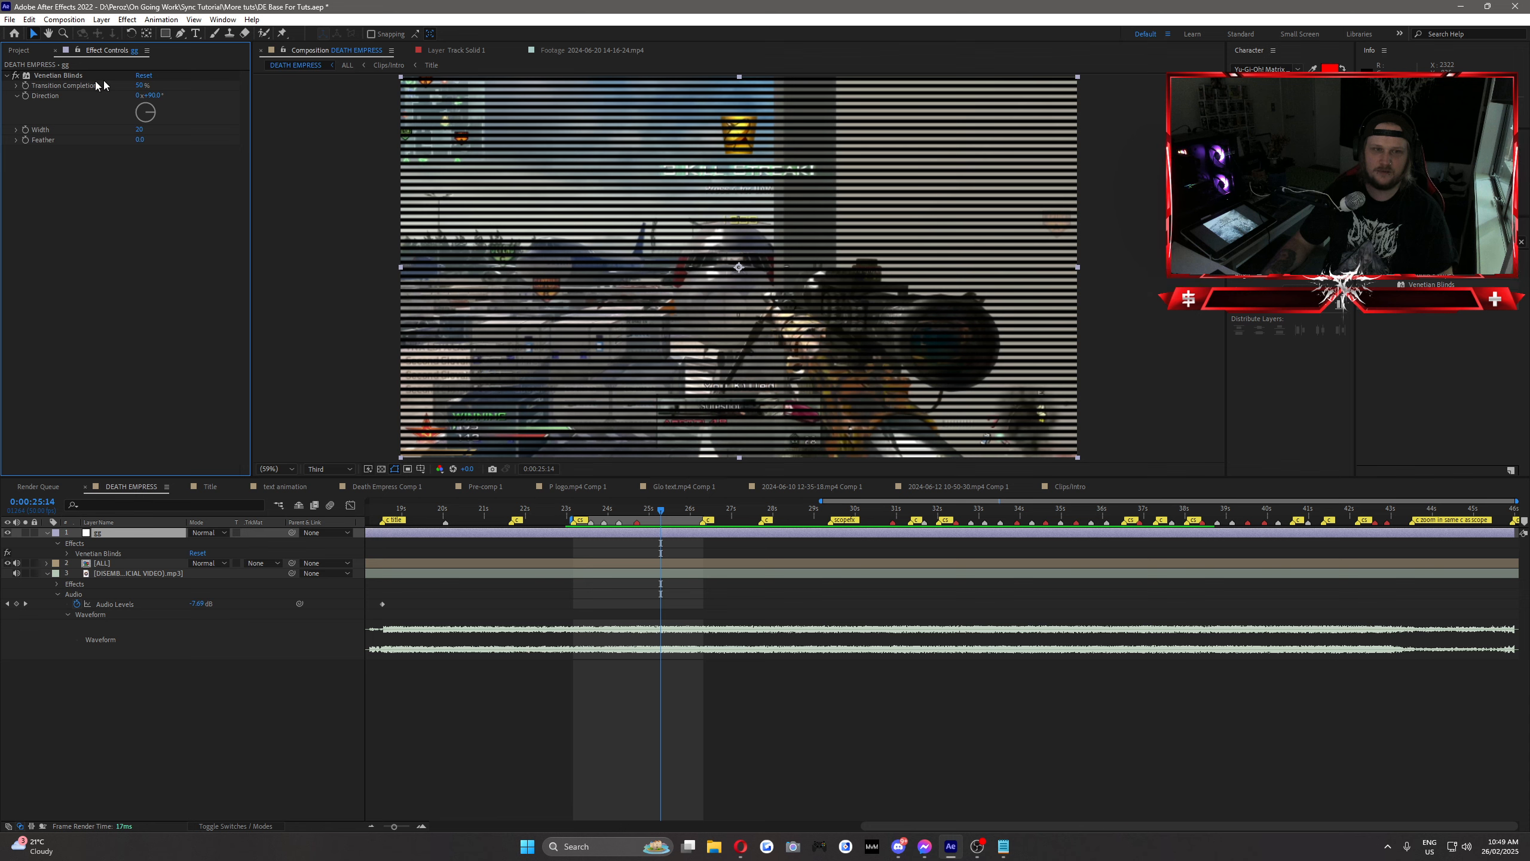
text(25)
key(Return)
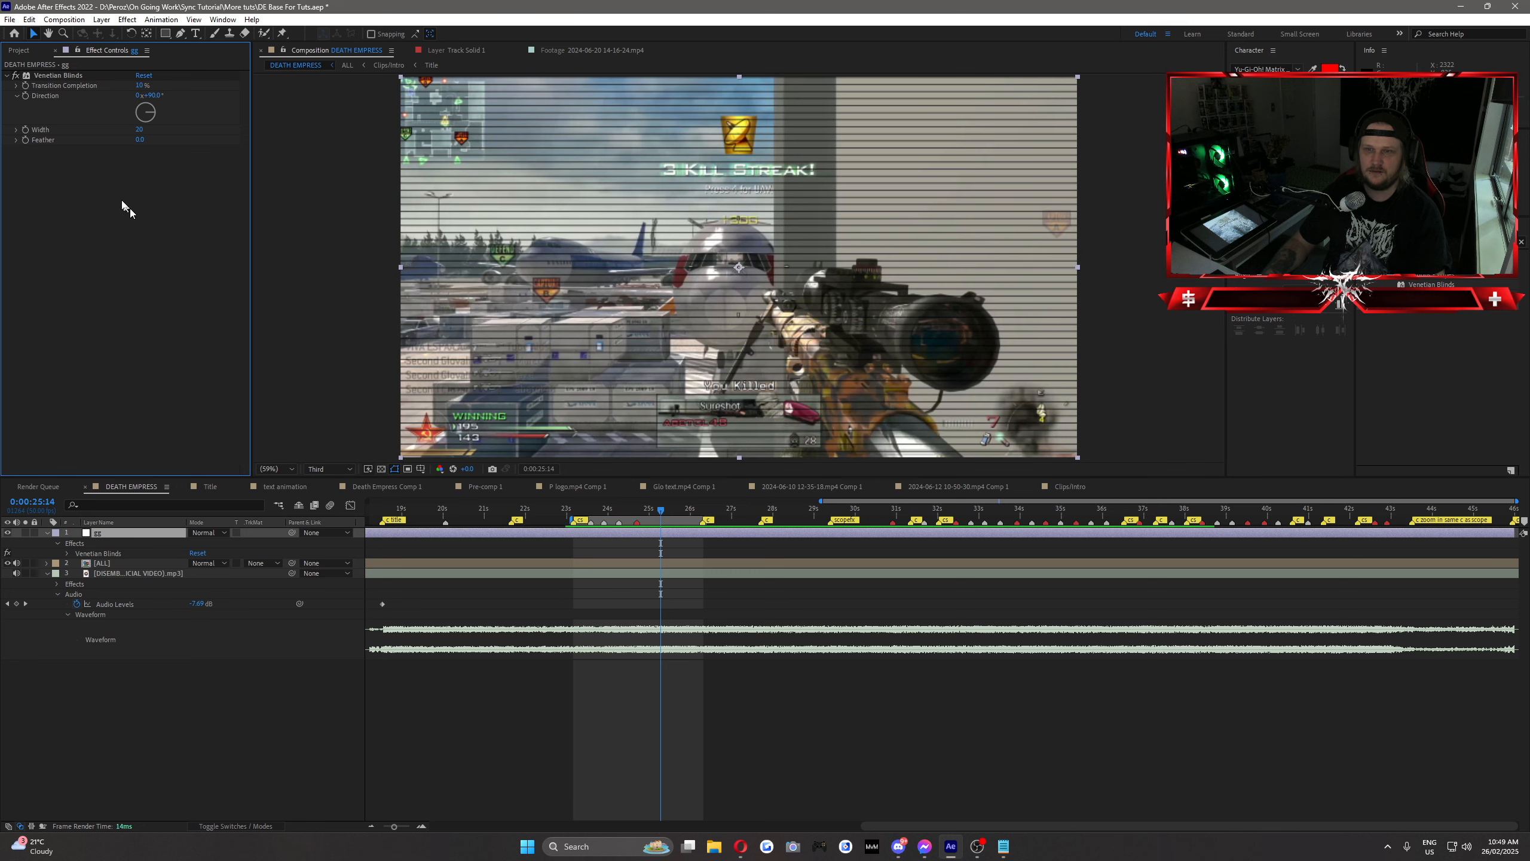
drag(145, 131, 141, 136)
click(140, 238)
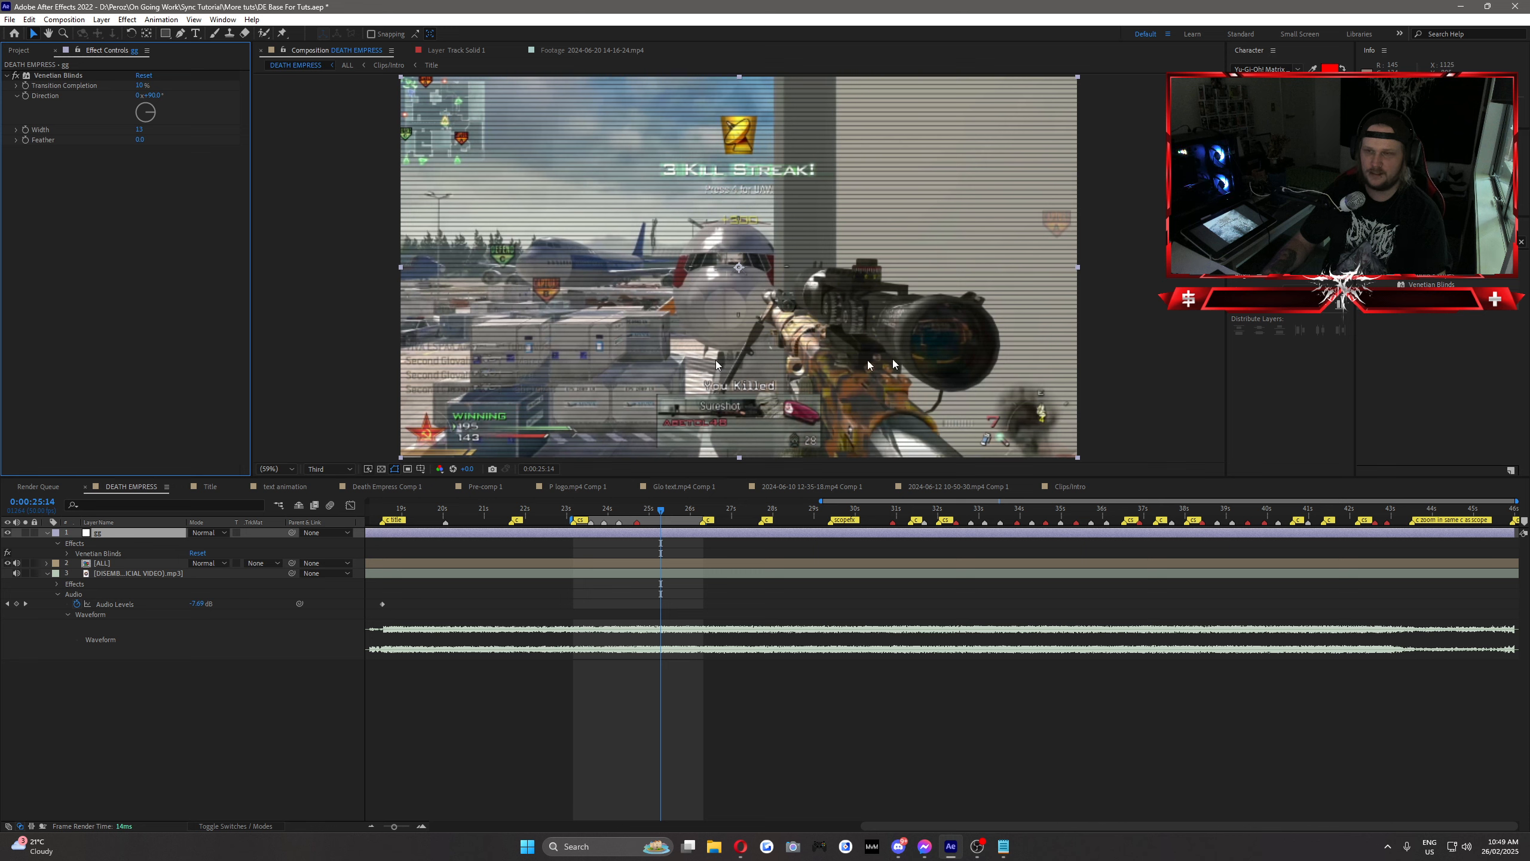
Step: Find the Wave Warp effect and add it below Venetian Blinds on the adjustment layer
click(1436, 241)
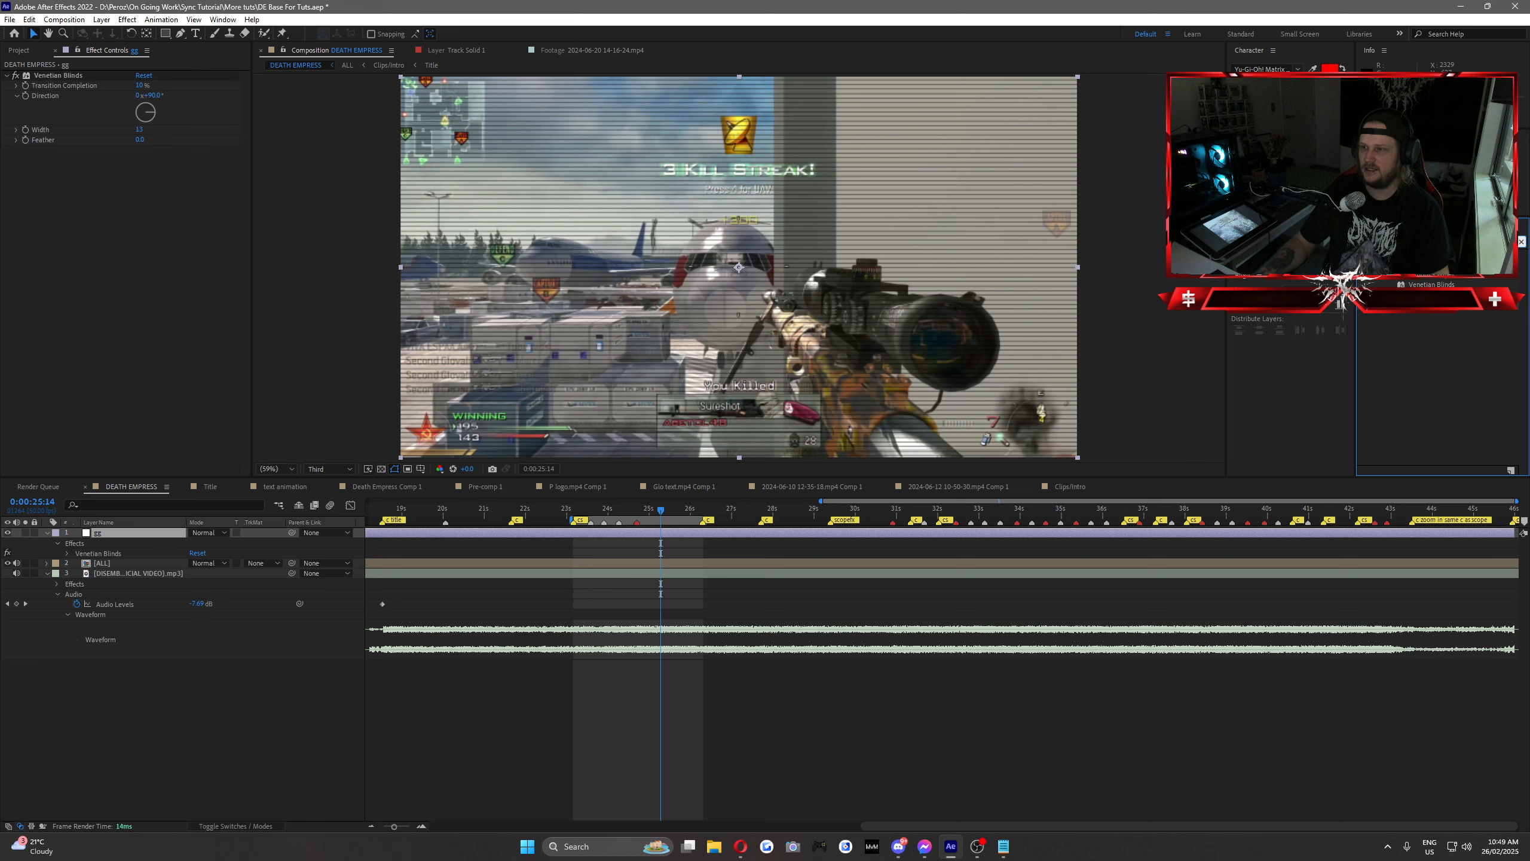
text(opt)
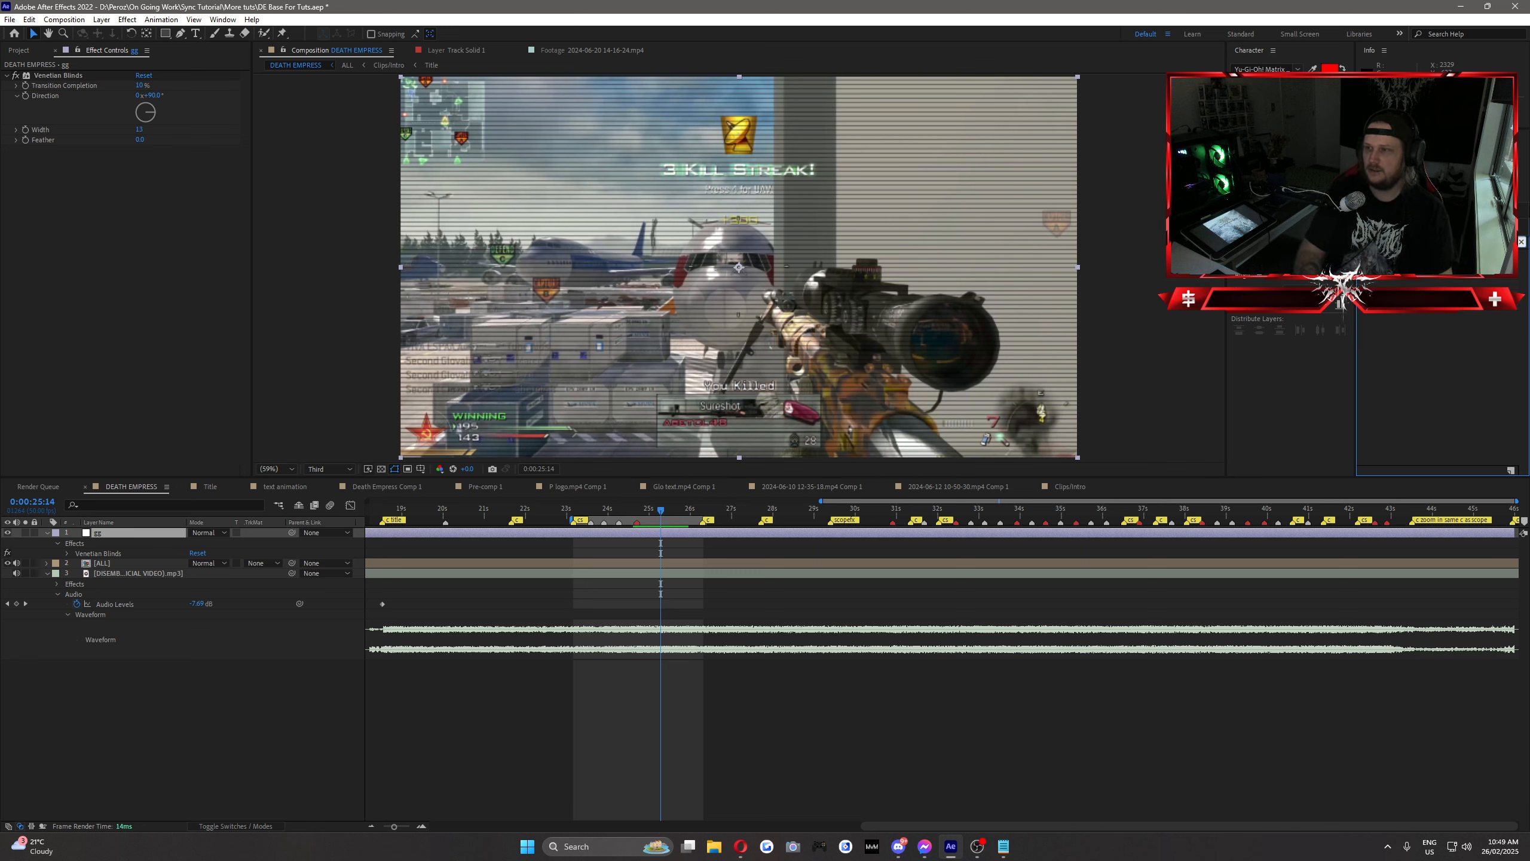
key(BackSpace)
key(BackSpace)
key(BackSpace)
text(wave w)
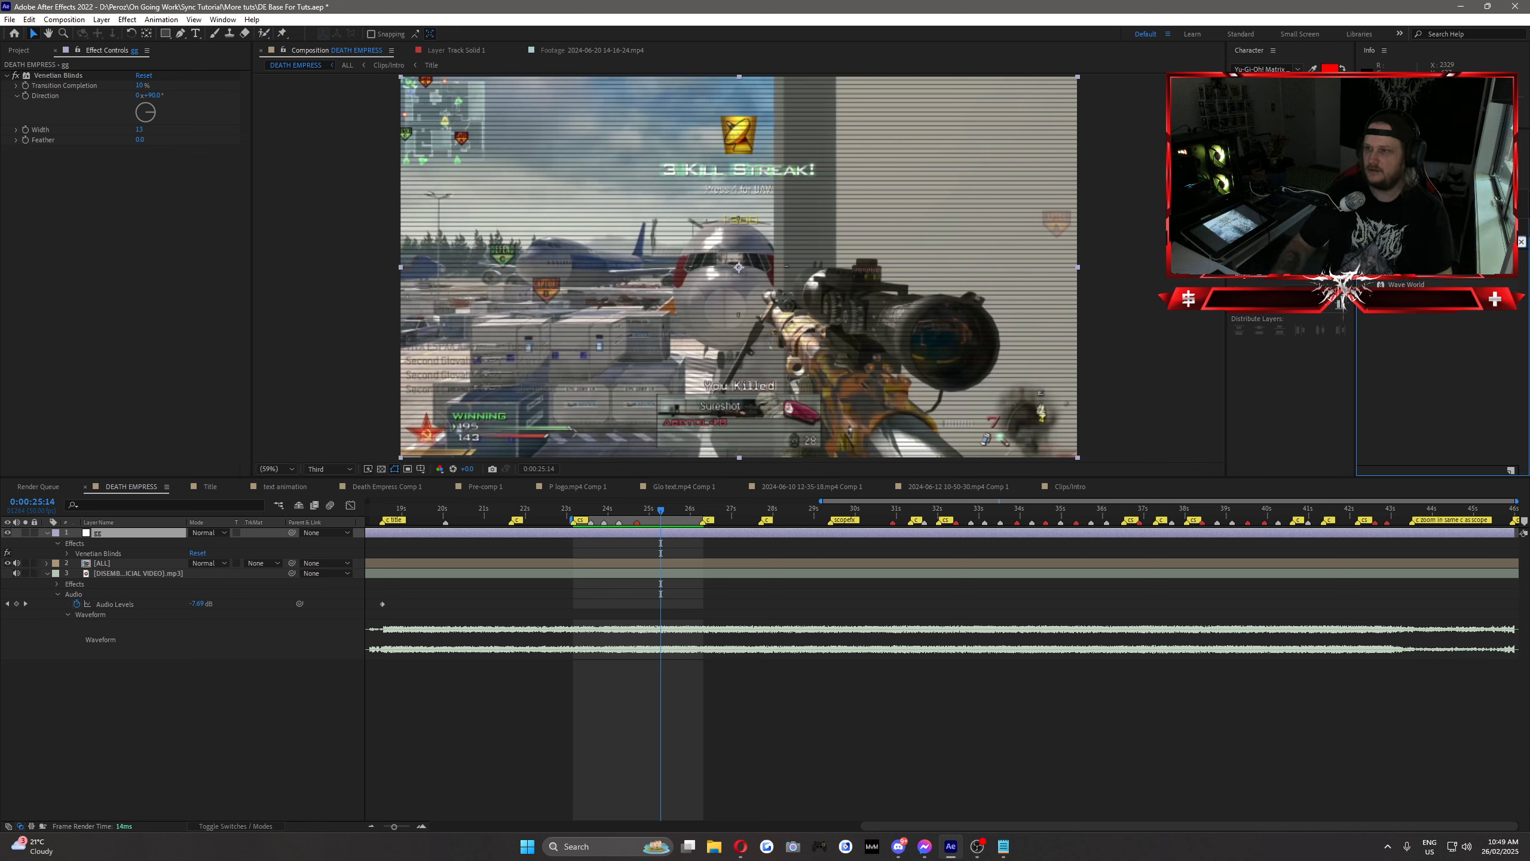
drag(1403, 265, 158, 271)
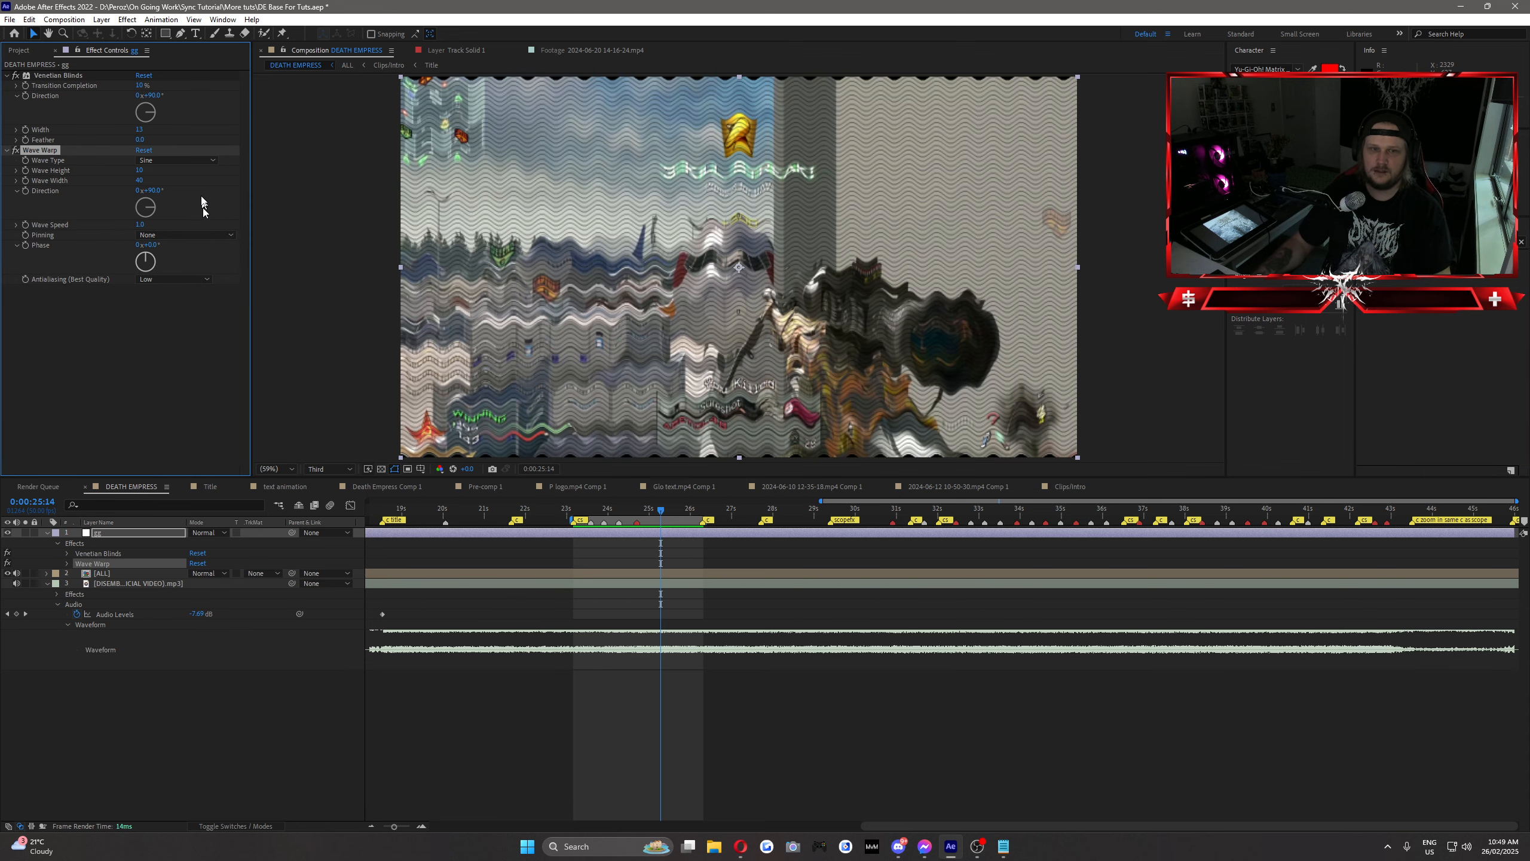
Step: Set the Wave Warp's Wave Type to Noise
click(176, 159)
click(196, 266)
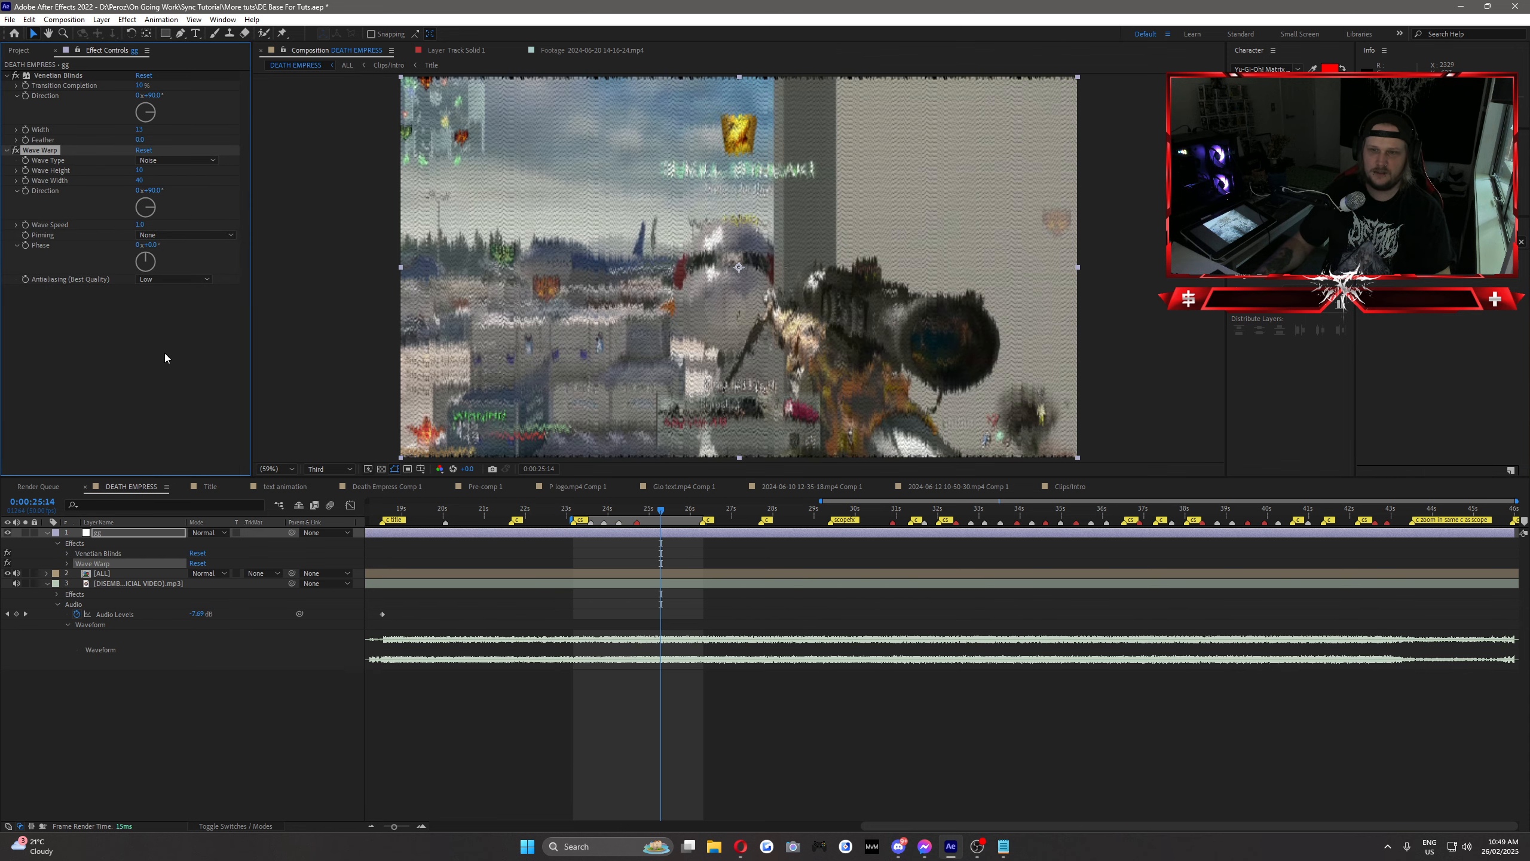
click(165, 358)
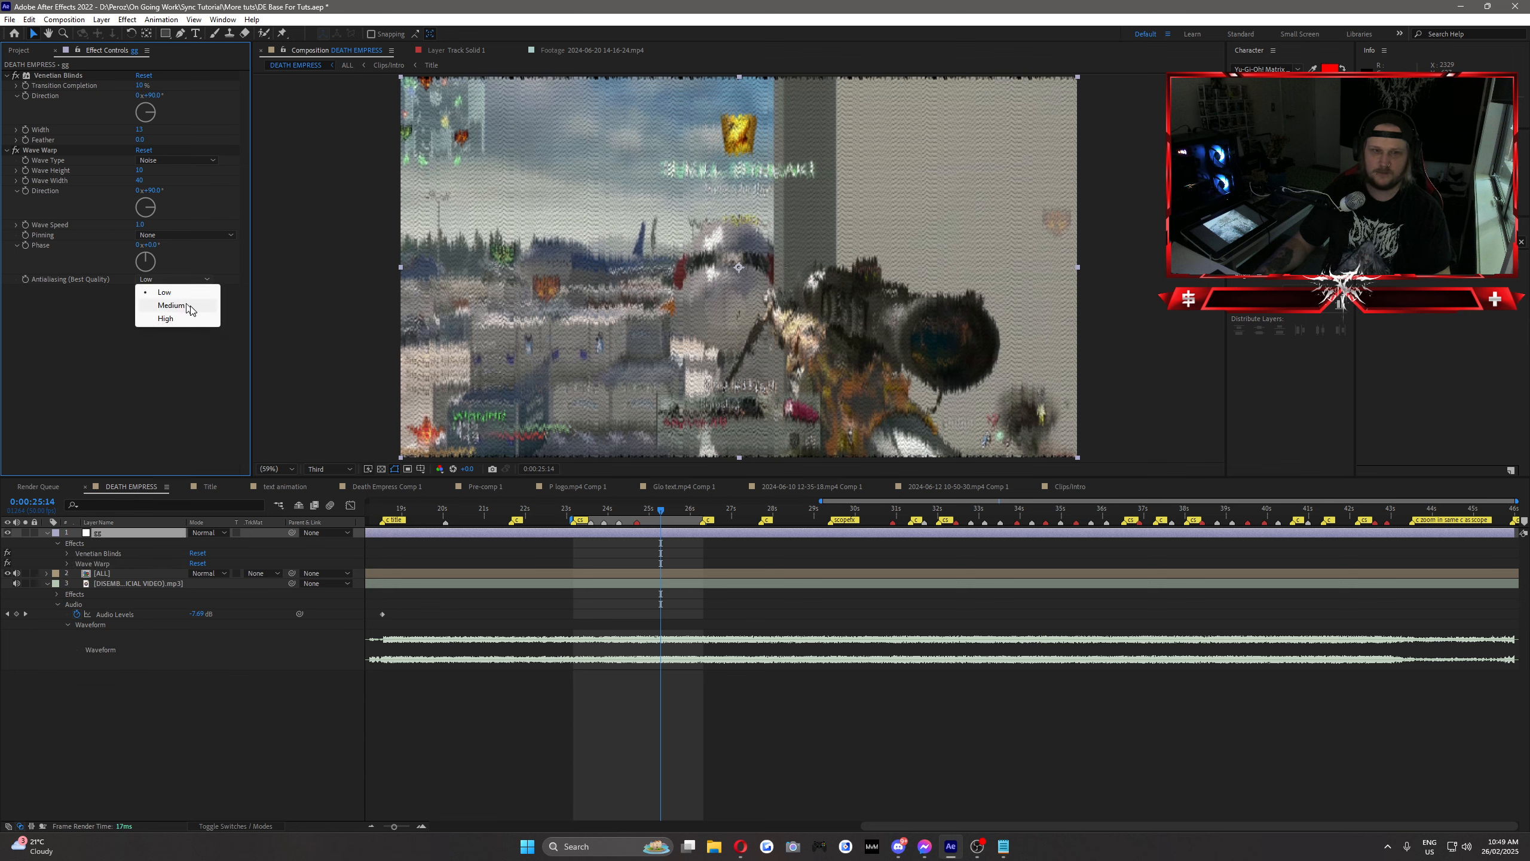
Step: Set the Wave Warp's Antialiasing to High and Pinning to All Edges, and scrub through the shot to preview it
click(176, 319)
click(144, 236)
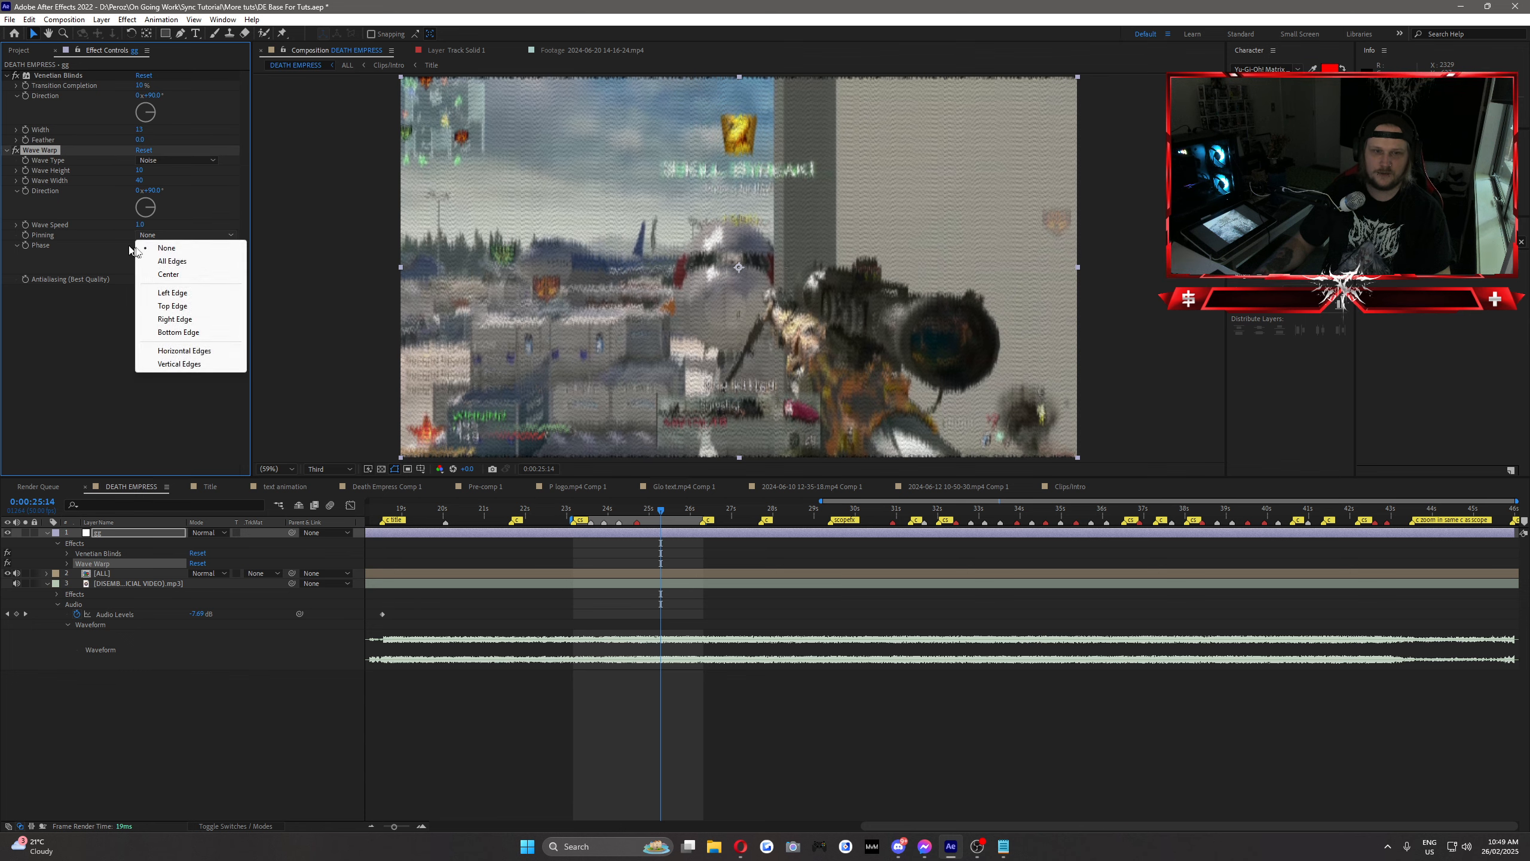
click(183, 262)
click(127, 326)
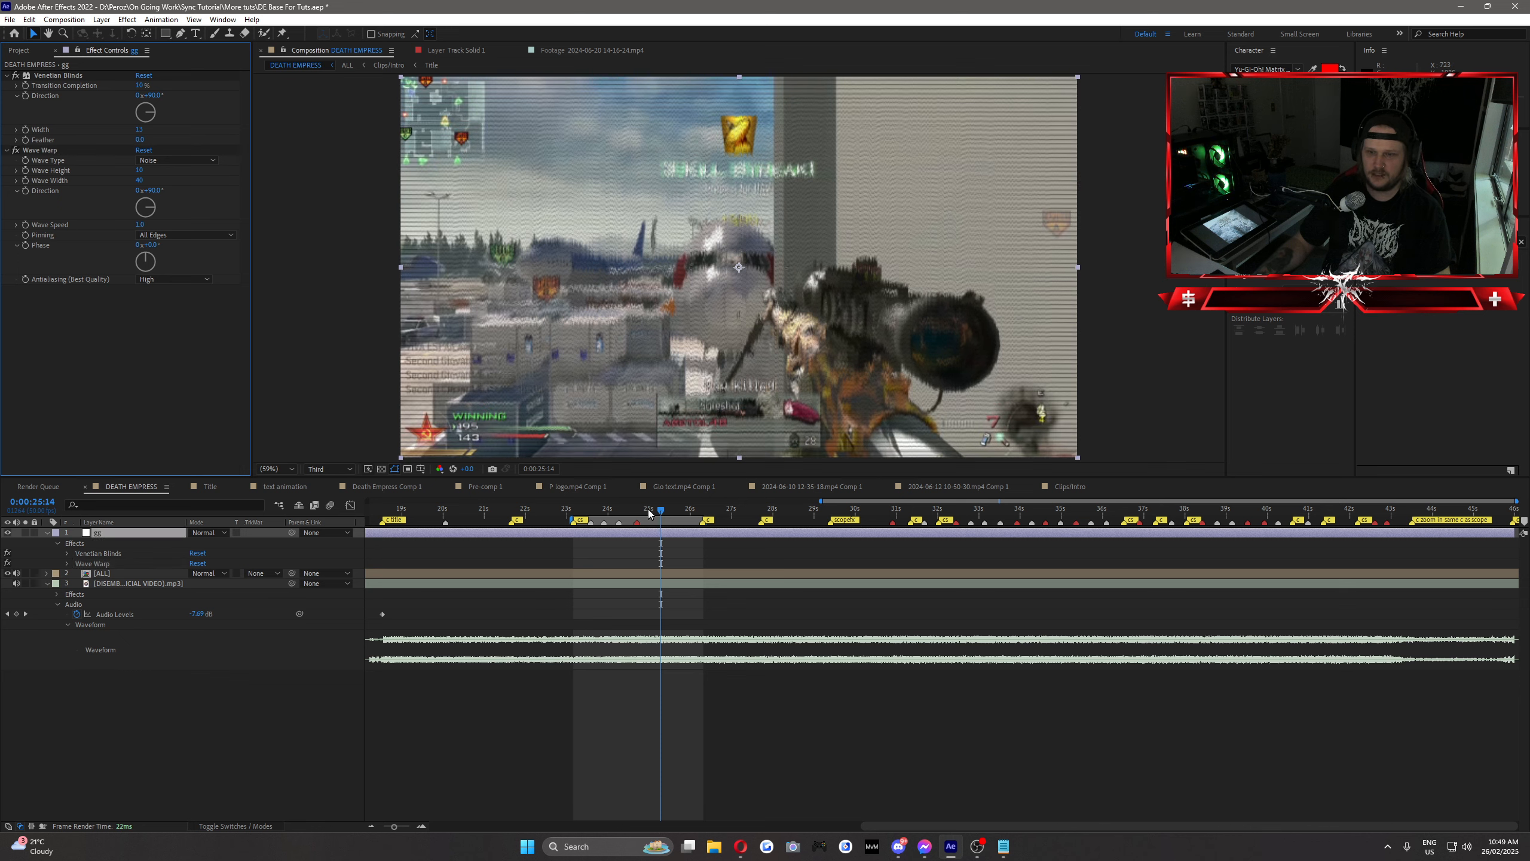
mouse_move(649, 513)
mouse_down()
mouse_move(620, 513)
mouse_move(673, 524)
mouse_up()
click(155, 358)
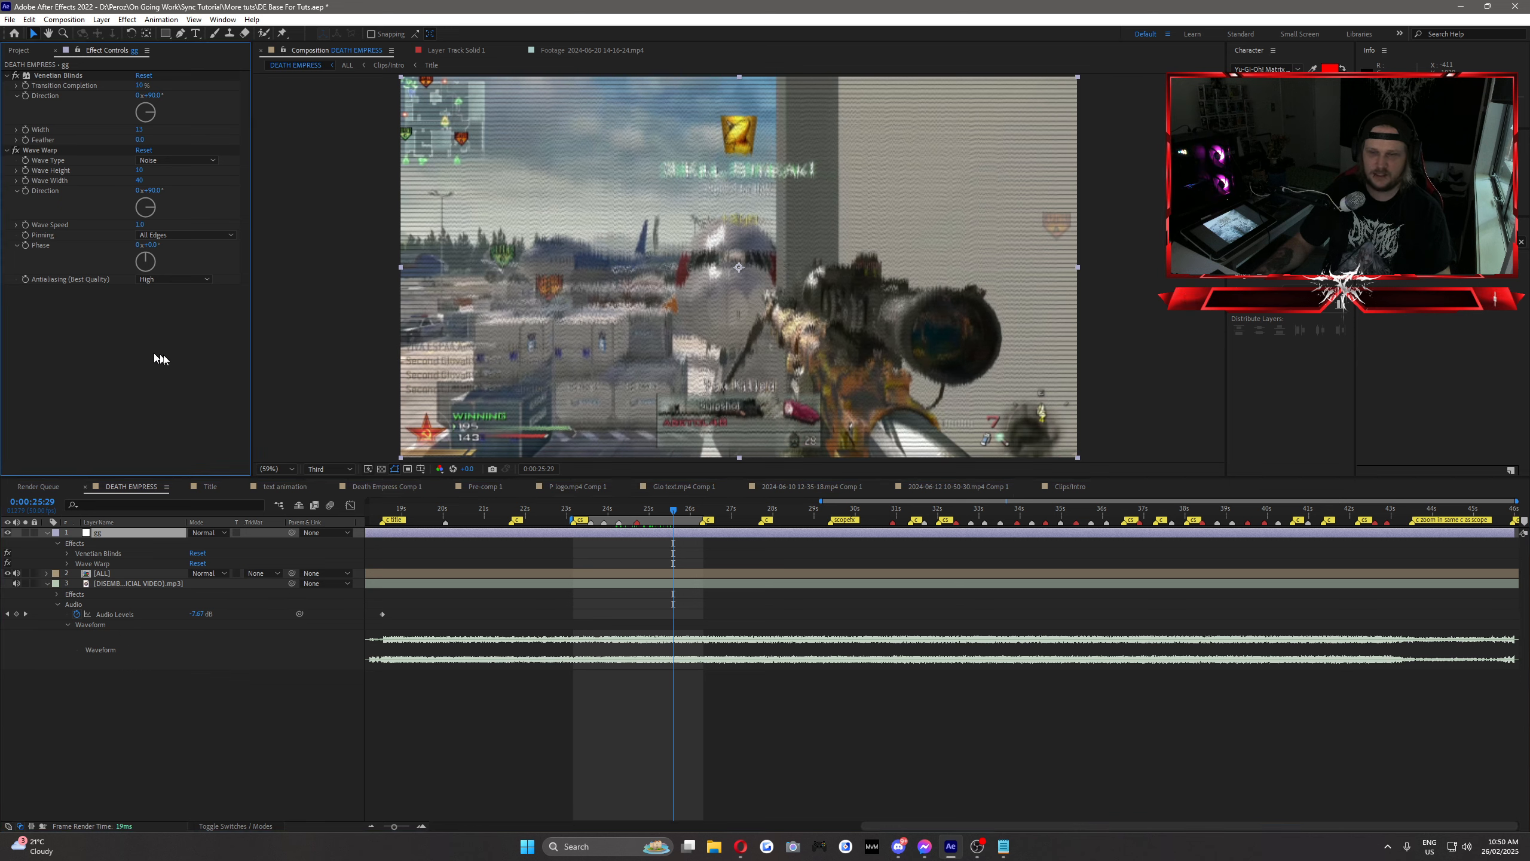
Step: Remove Venetian Blinds from the adjustment layer and reset Wave Warp to its default settings
click(41, 151)
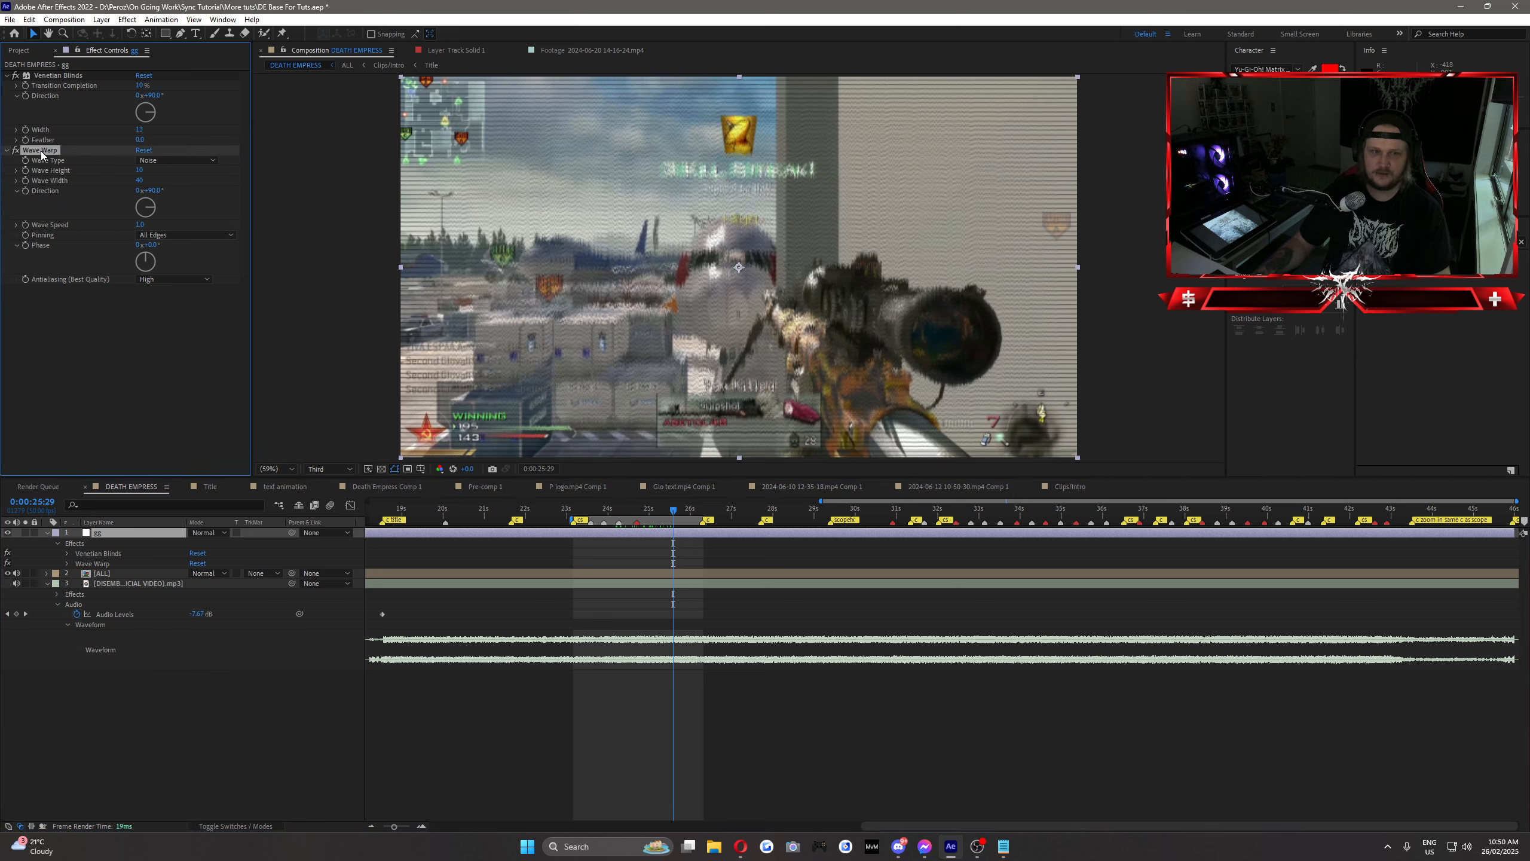
click(55, 77)
key(Delete)
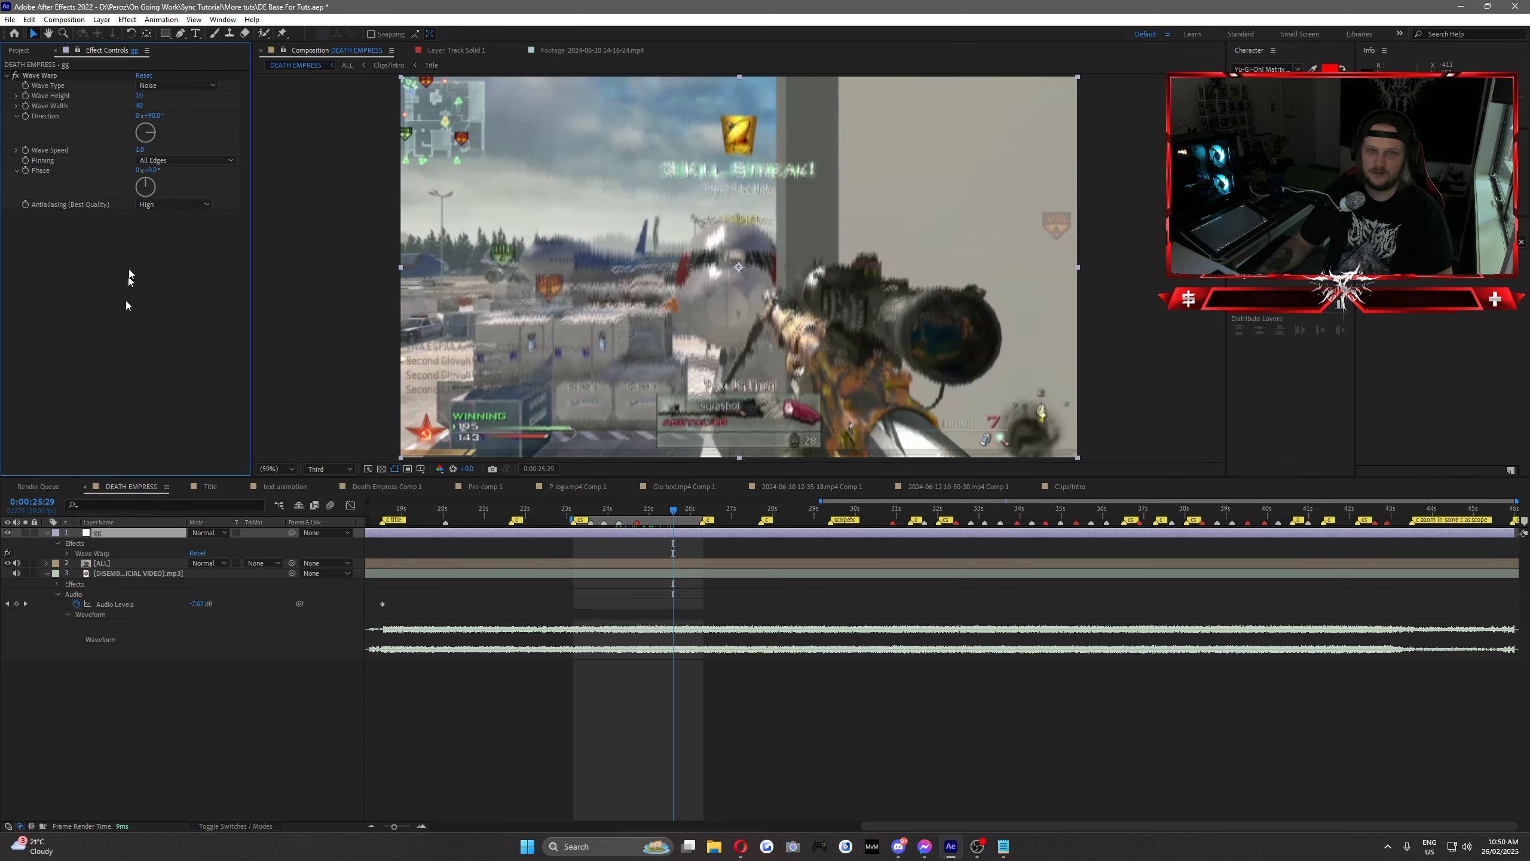
click(144, 76)
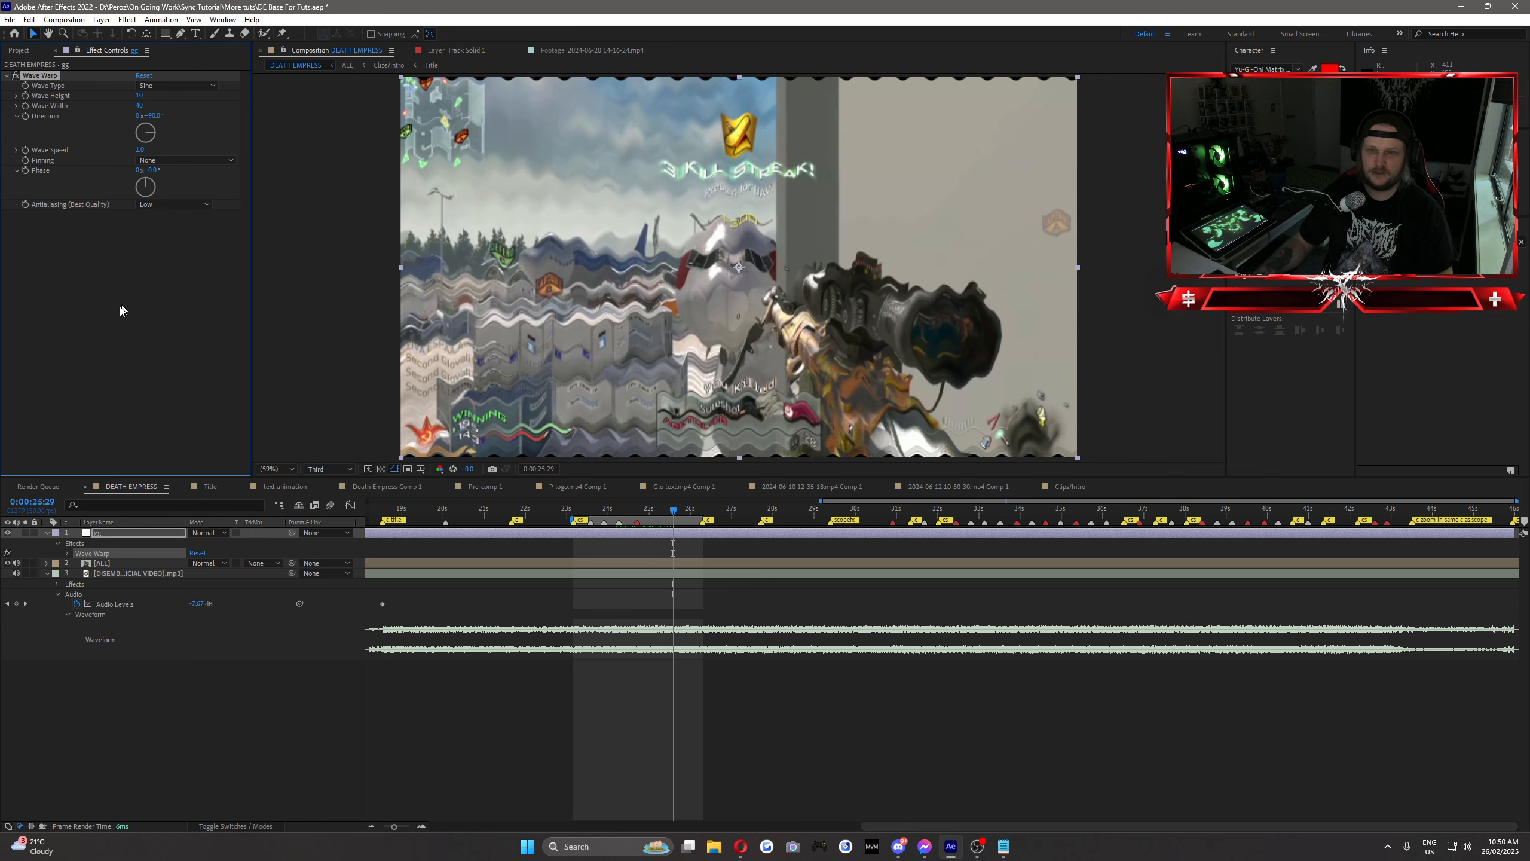
Step: Set the Wave Warp to High Antialiasing, 0° Direction and All Edges Pinning, and scrub through the shot to preview it
mouse_move(654, 512)
mouse_down()
mouse_move(625, 509)
mouse_move(663, 515)
mouse_up()
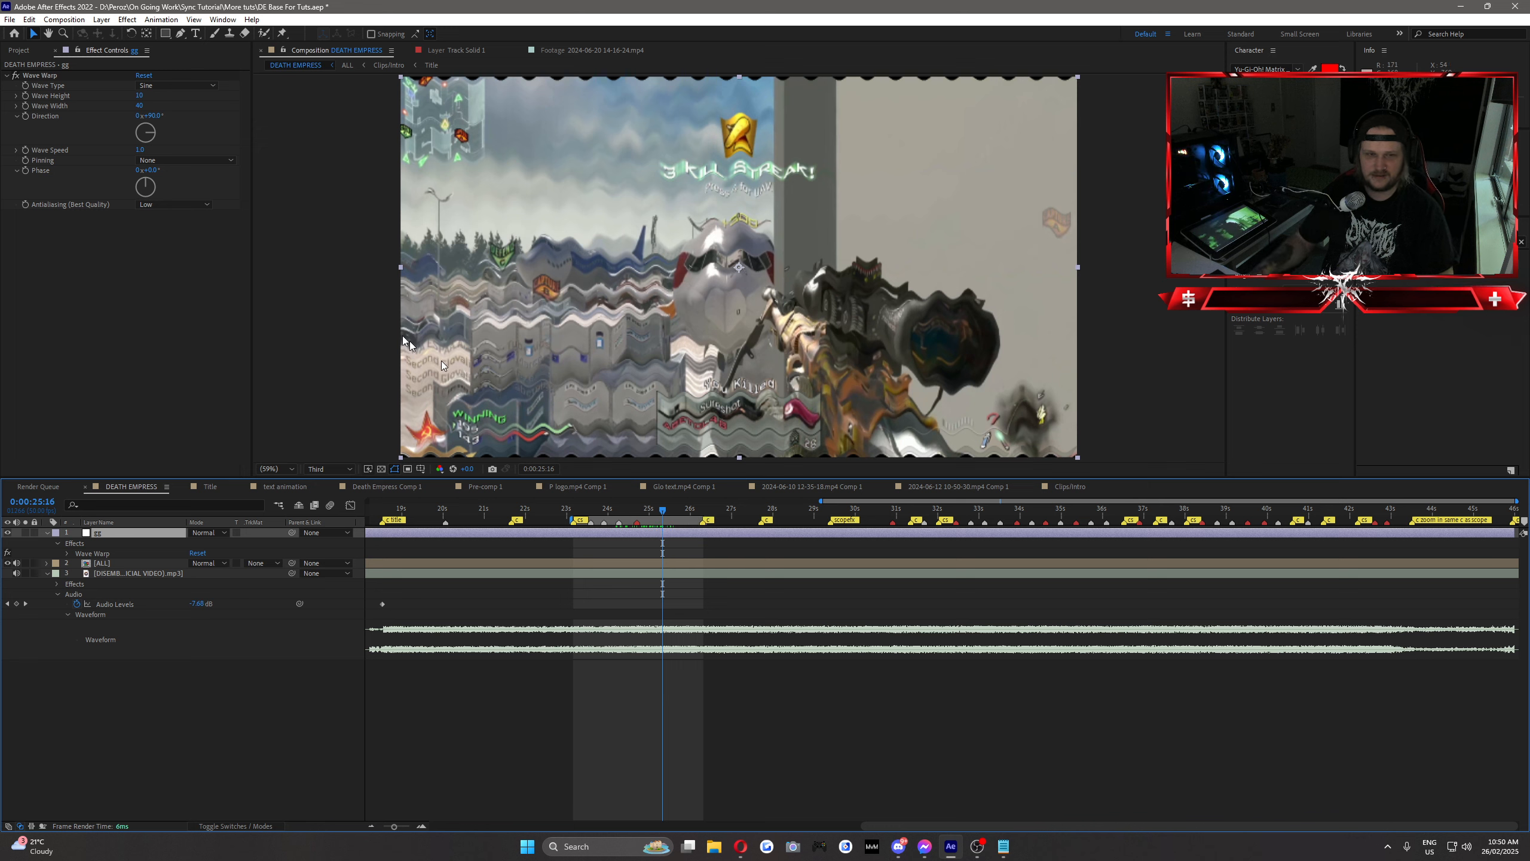
click(162, 205)
click(166, 239)
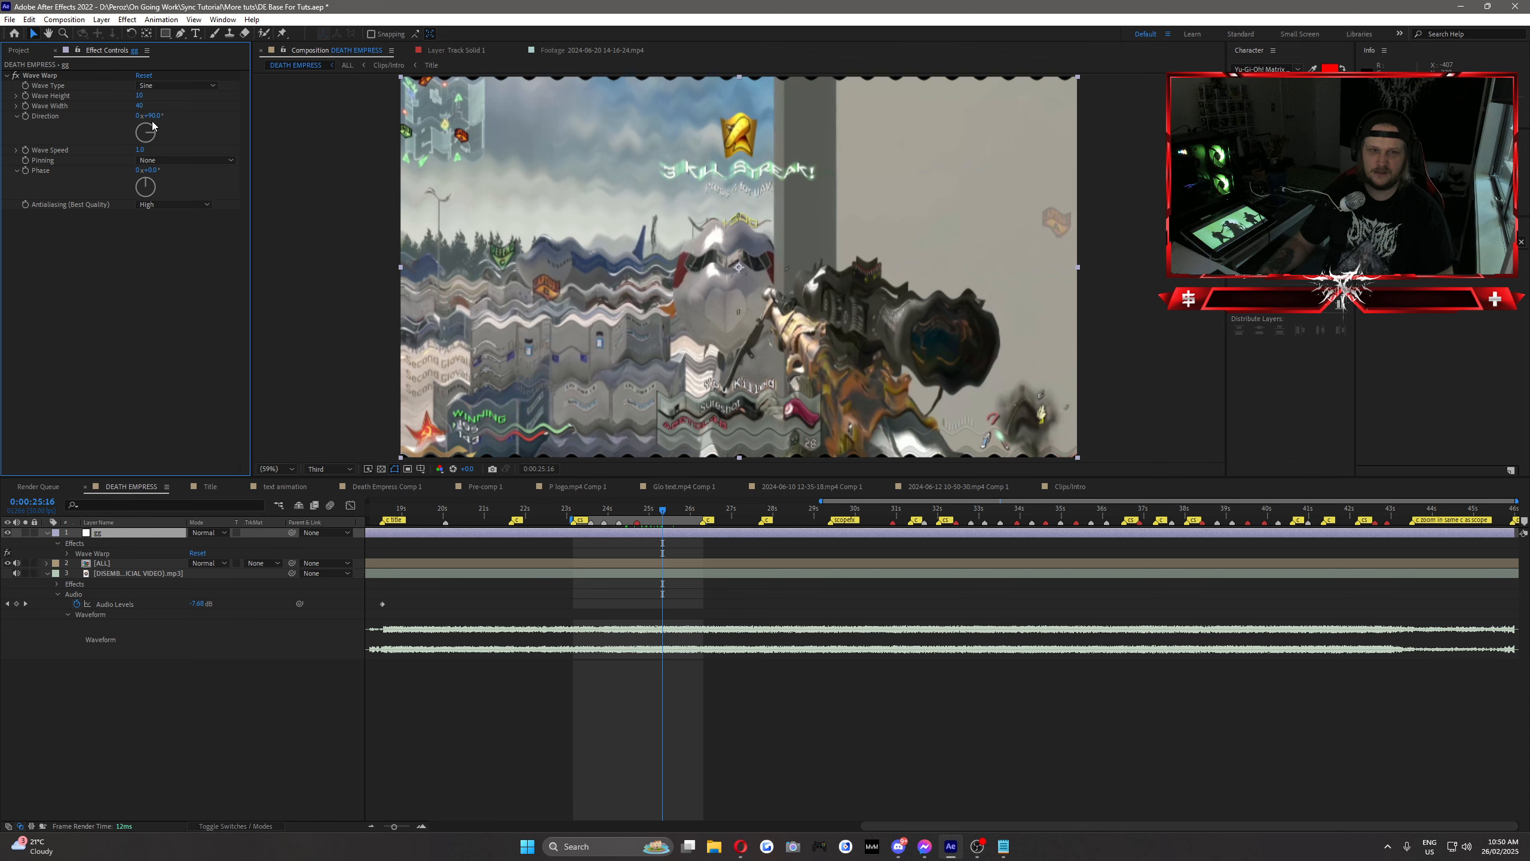
drag(152, 126, 146, 123)
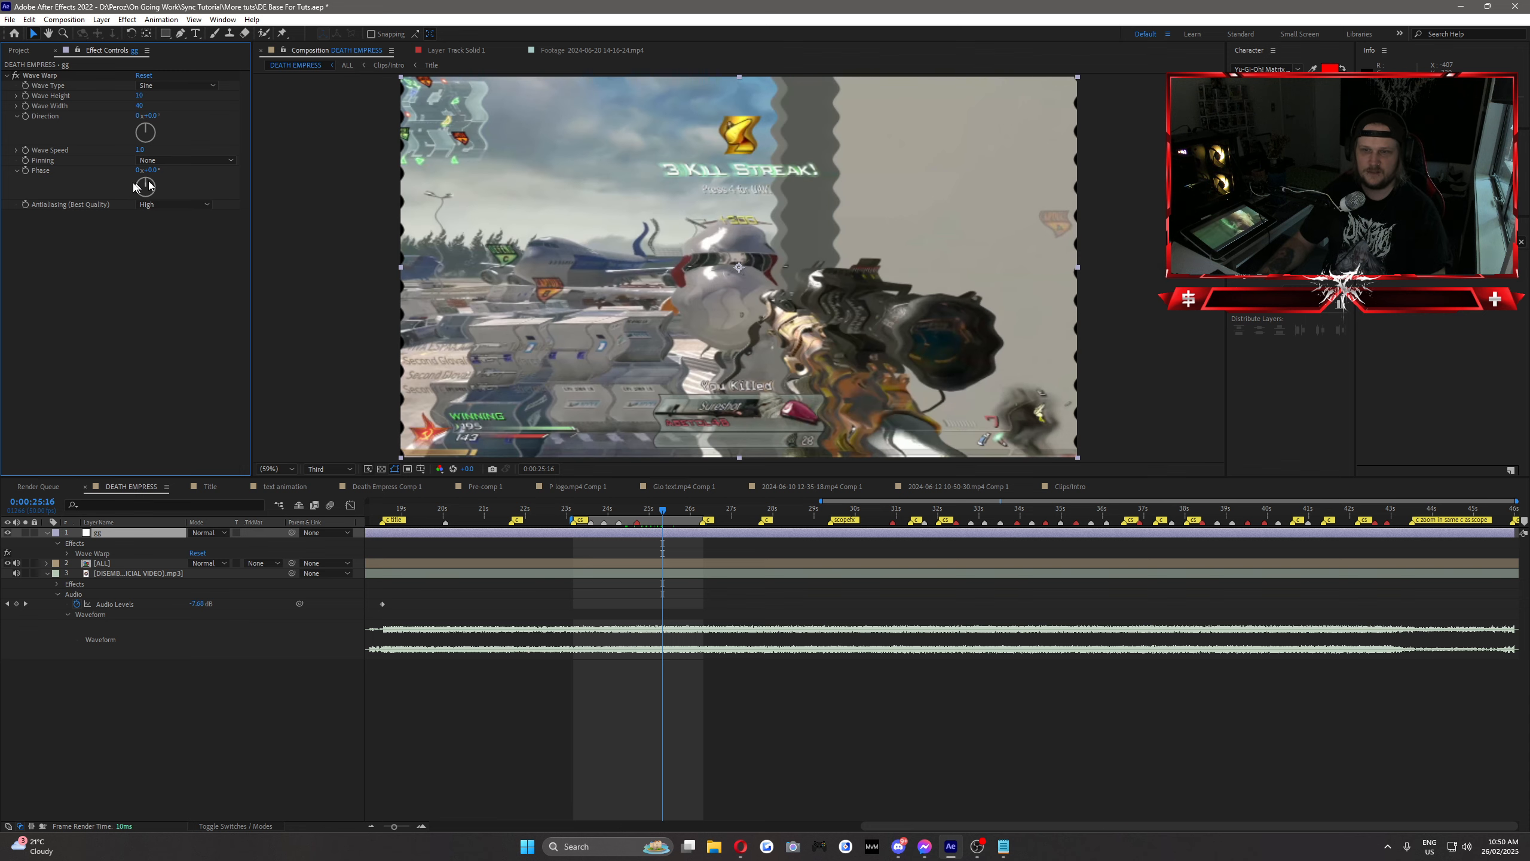
click(162, 160)
click(169, 187)
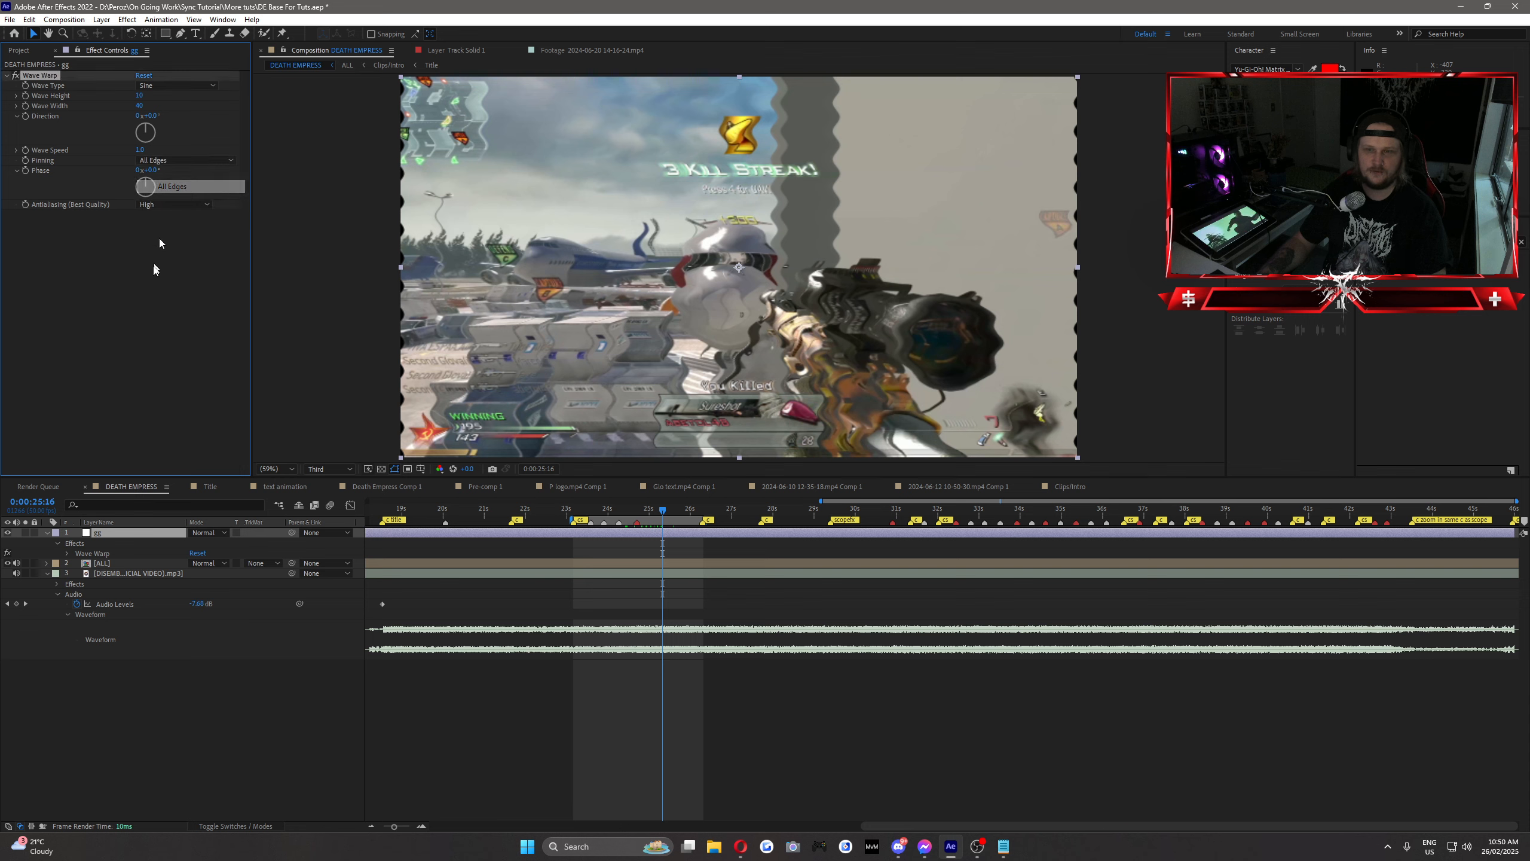
drag(630, 512, 667, 524)
click(134, 317)
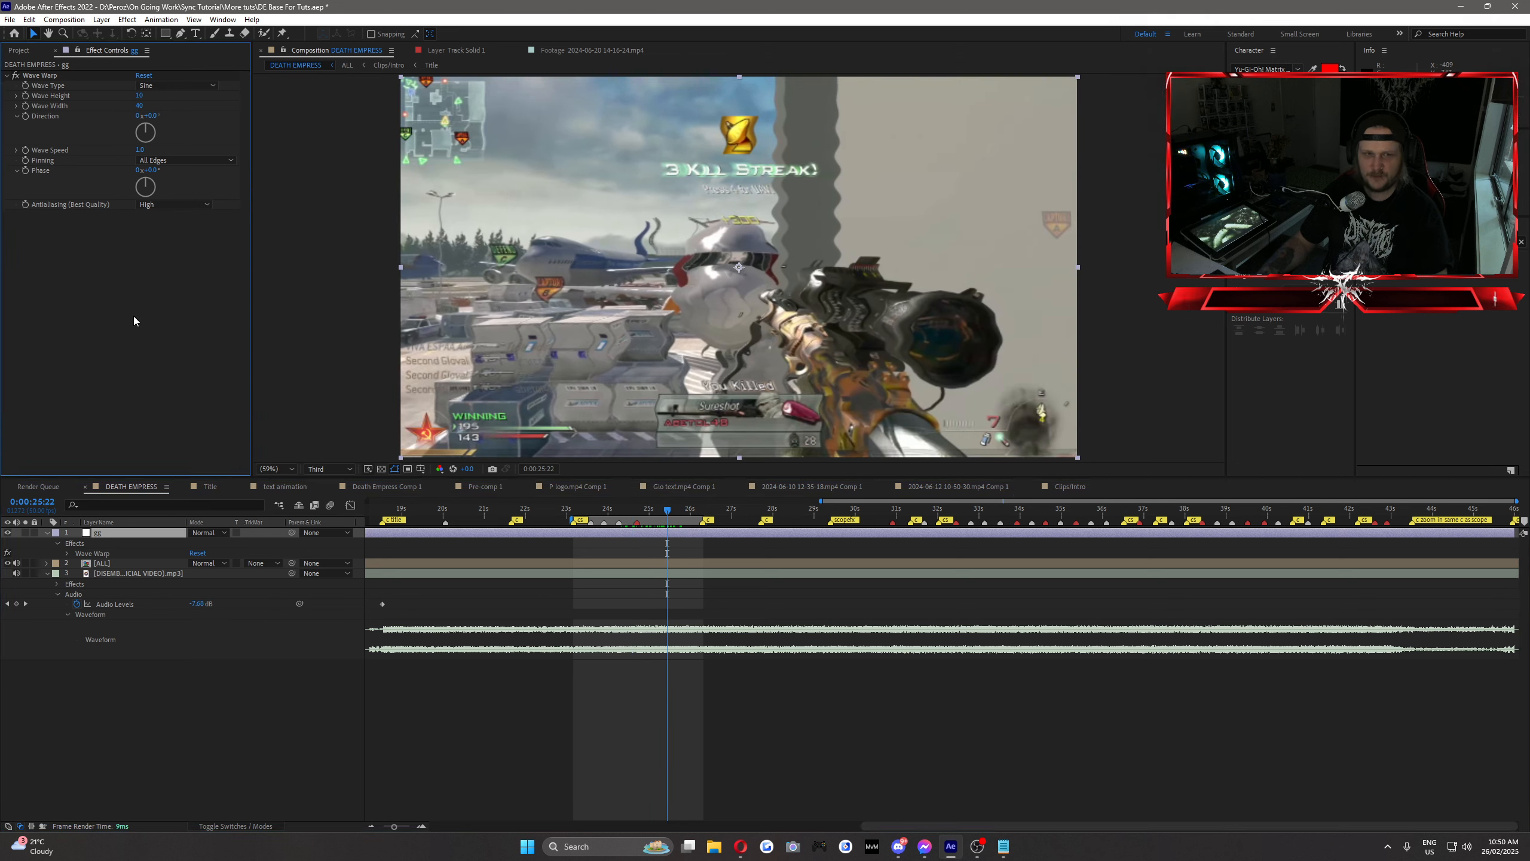
drag(588, 510, 657, 511)
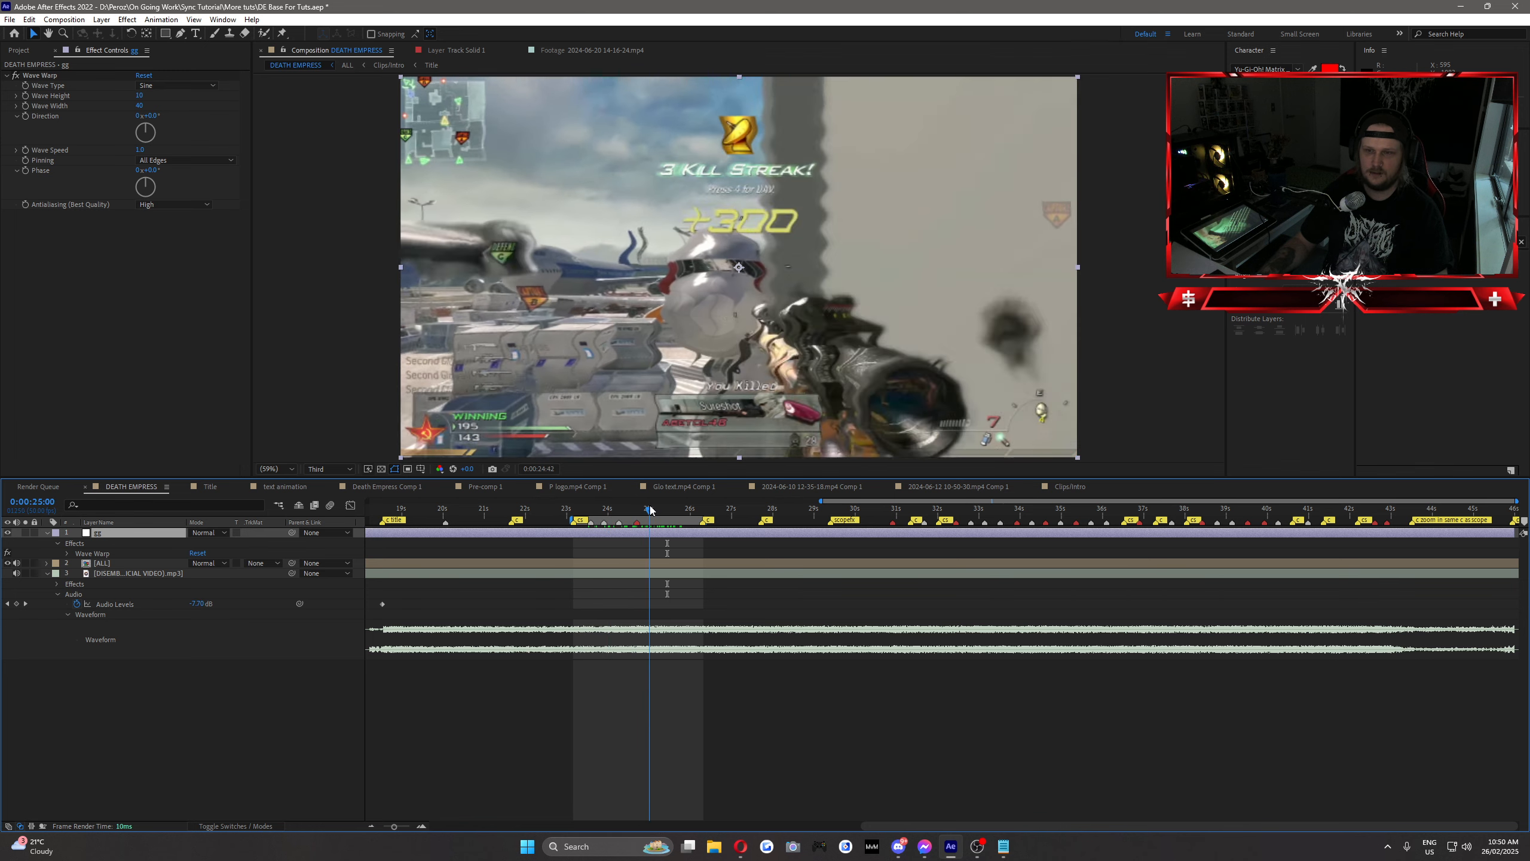
click(182, 335)
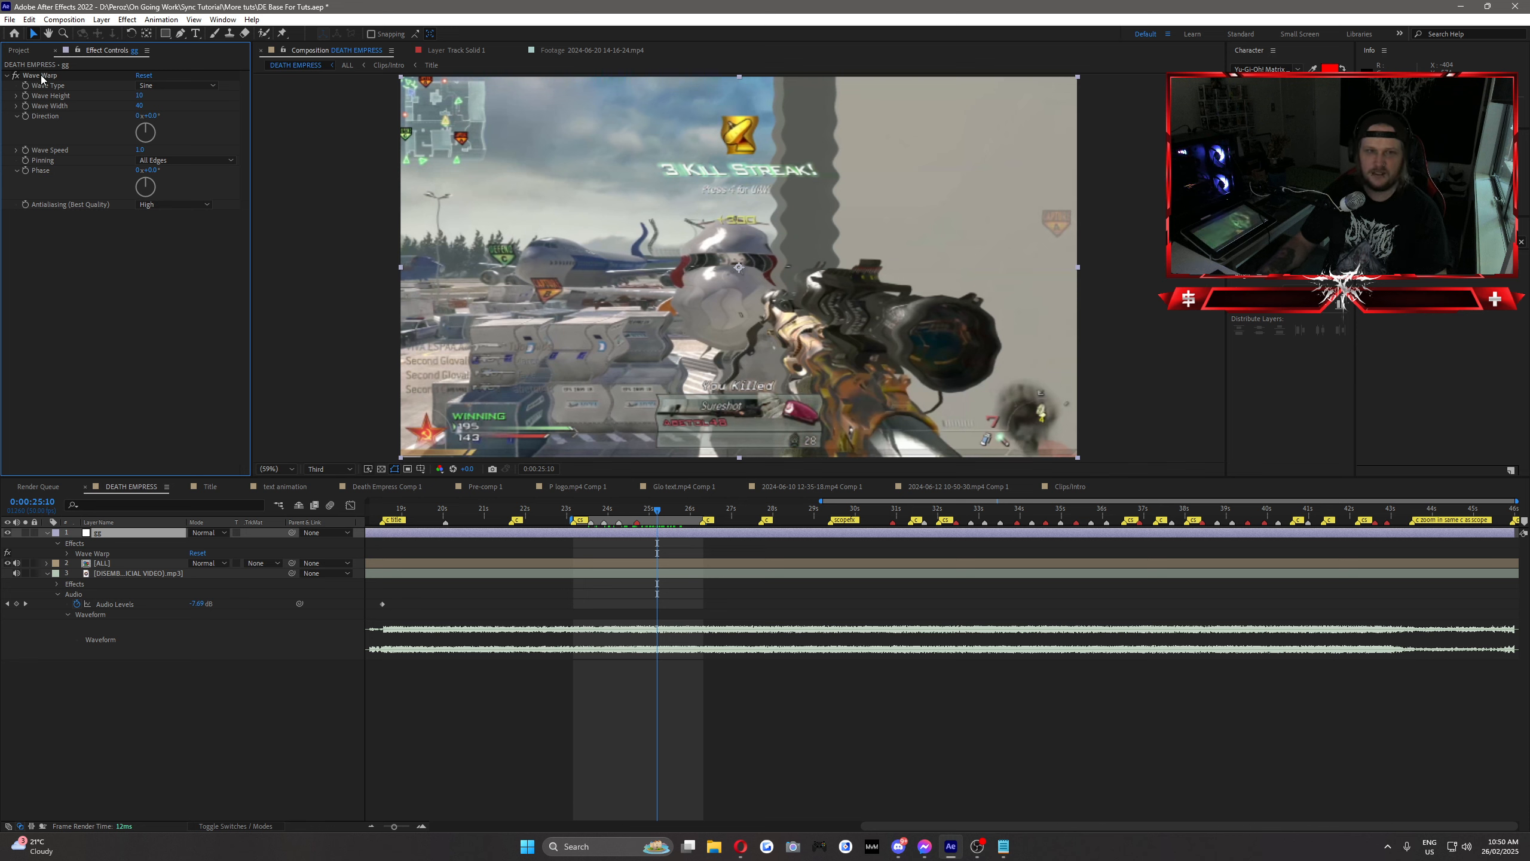
Step: Try the Square, Triangle and Noise wave types on Wave Warp, and return the Wave Type to Sine
click(174, 86)
click(172, 96)
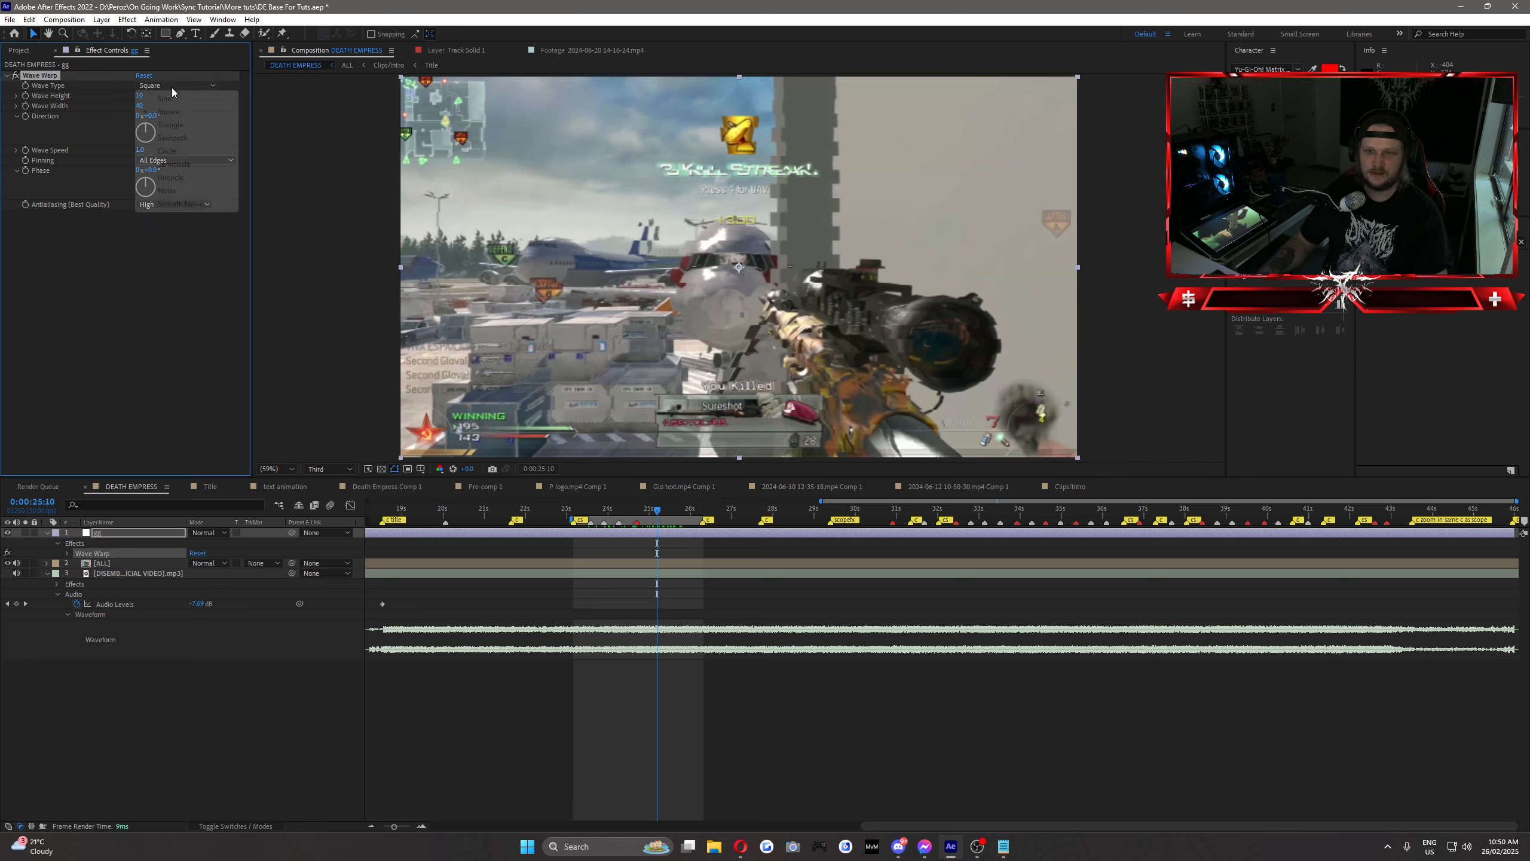
click(173, 87)
click(181, 123)
click(184, 87)
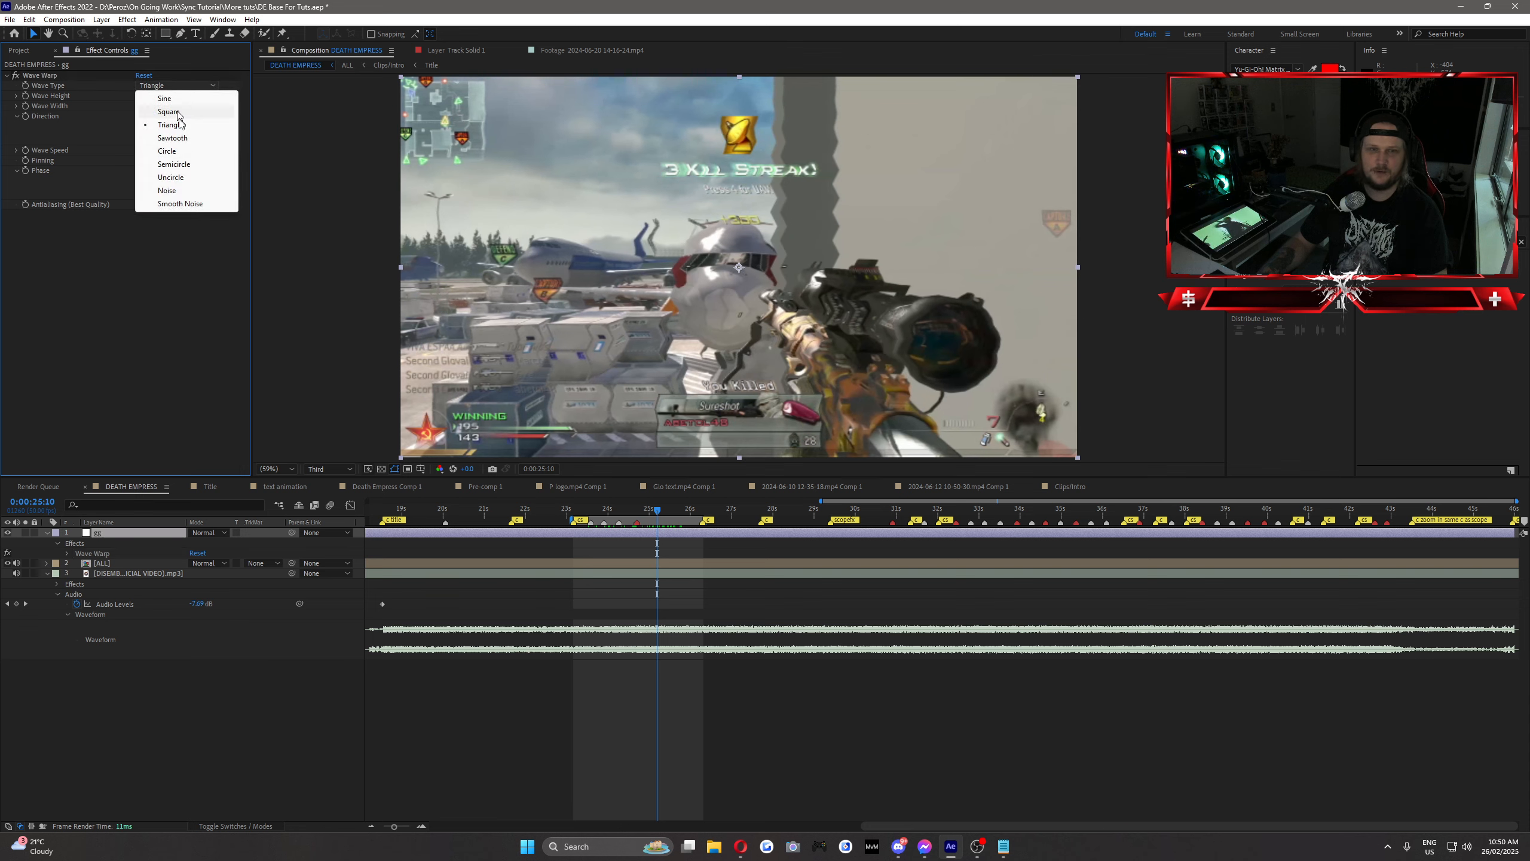
click(182, 192)
click(187, 87)
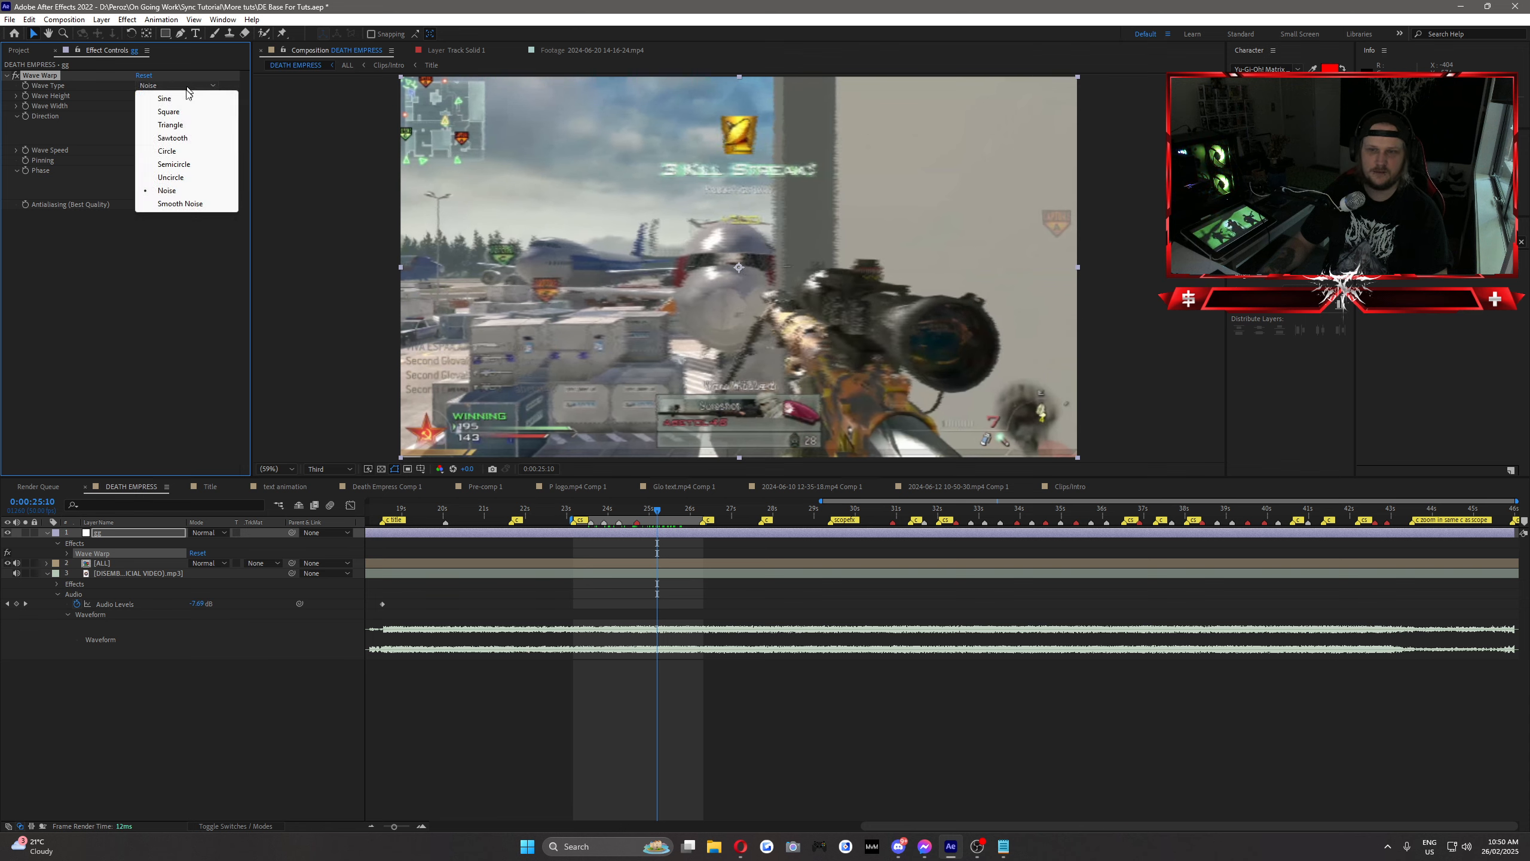
click(175, 96)
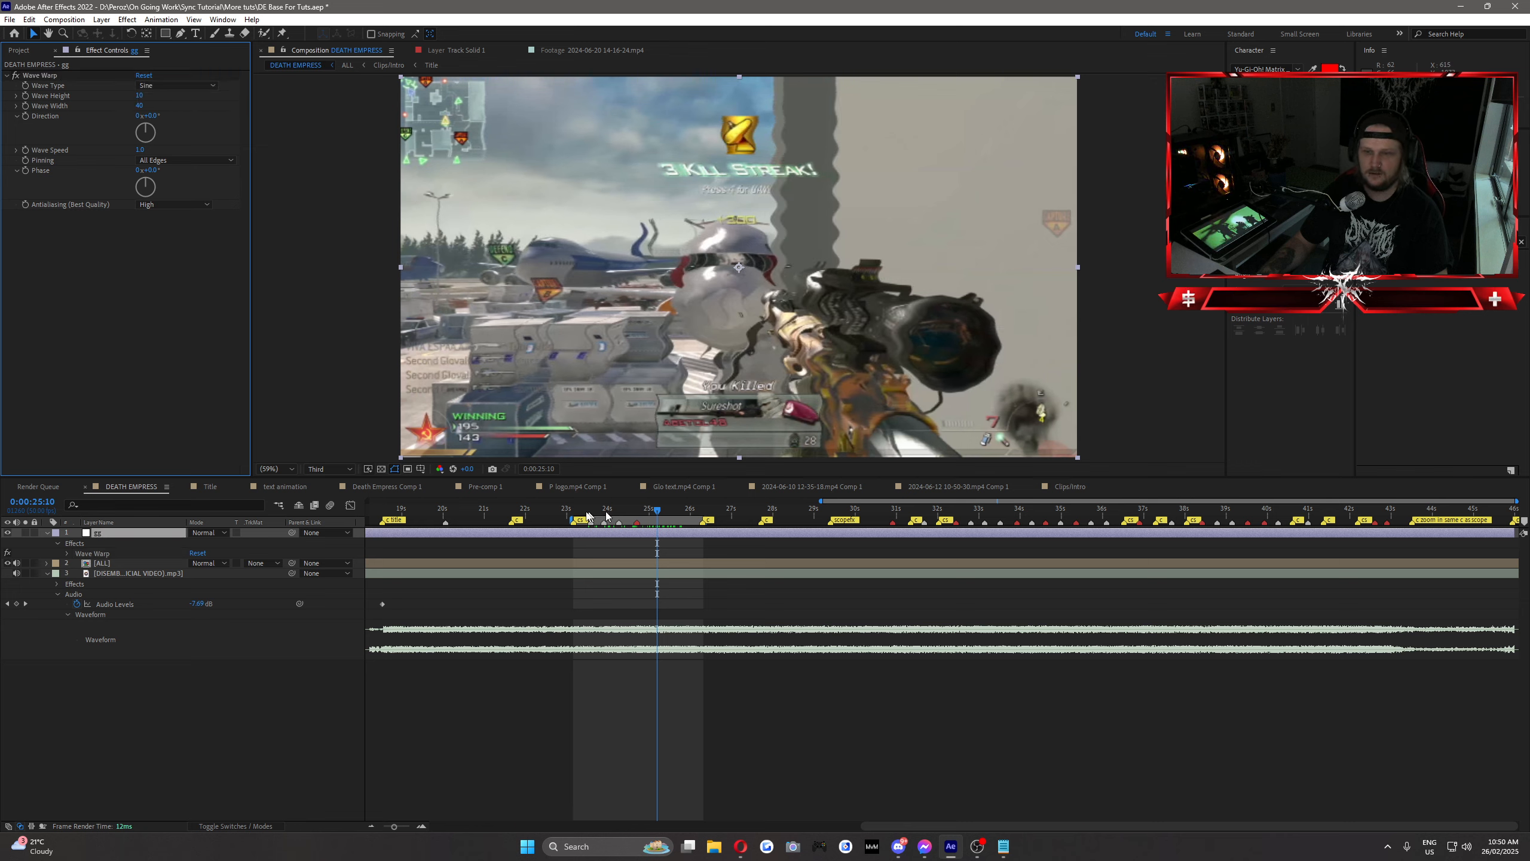
Step: Preview the warped shot once more and remove the Wave Warp effect from the adjustment layer
drag(605, 511, 670, 528)
click(41, 76)
key(Delete)
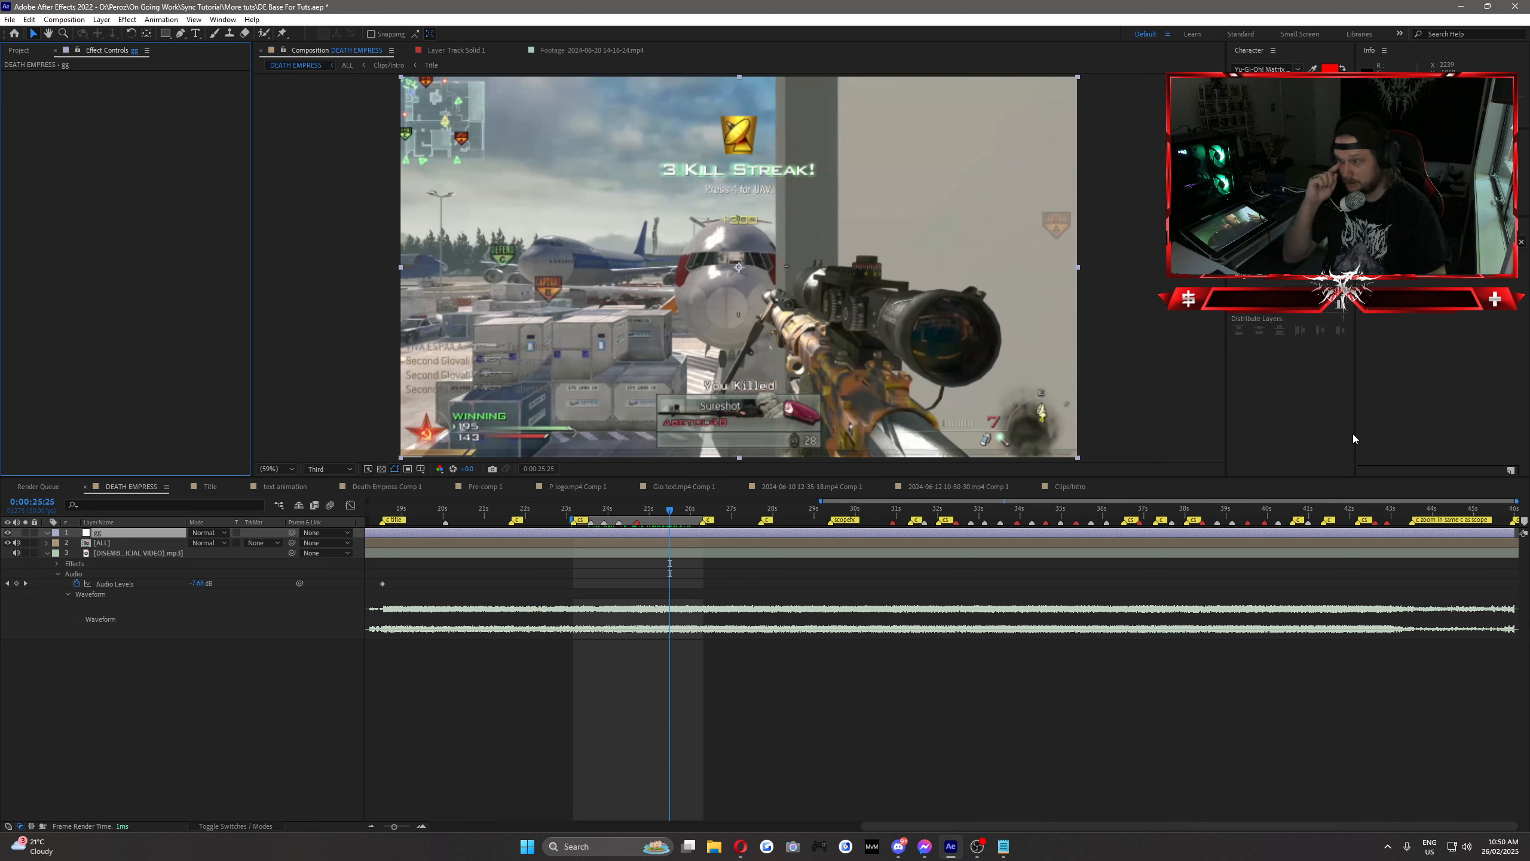
Step: Find the AE Pixel Sorter effect, apply it to the adjustment layer and raise its Threshold
click(1439, 241)
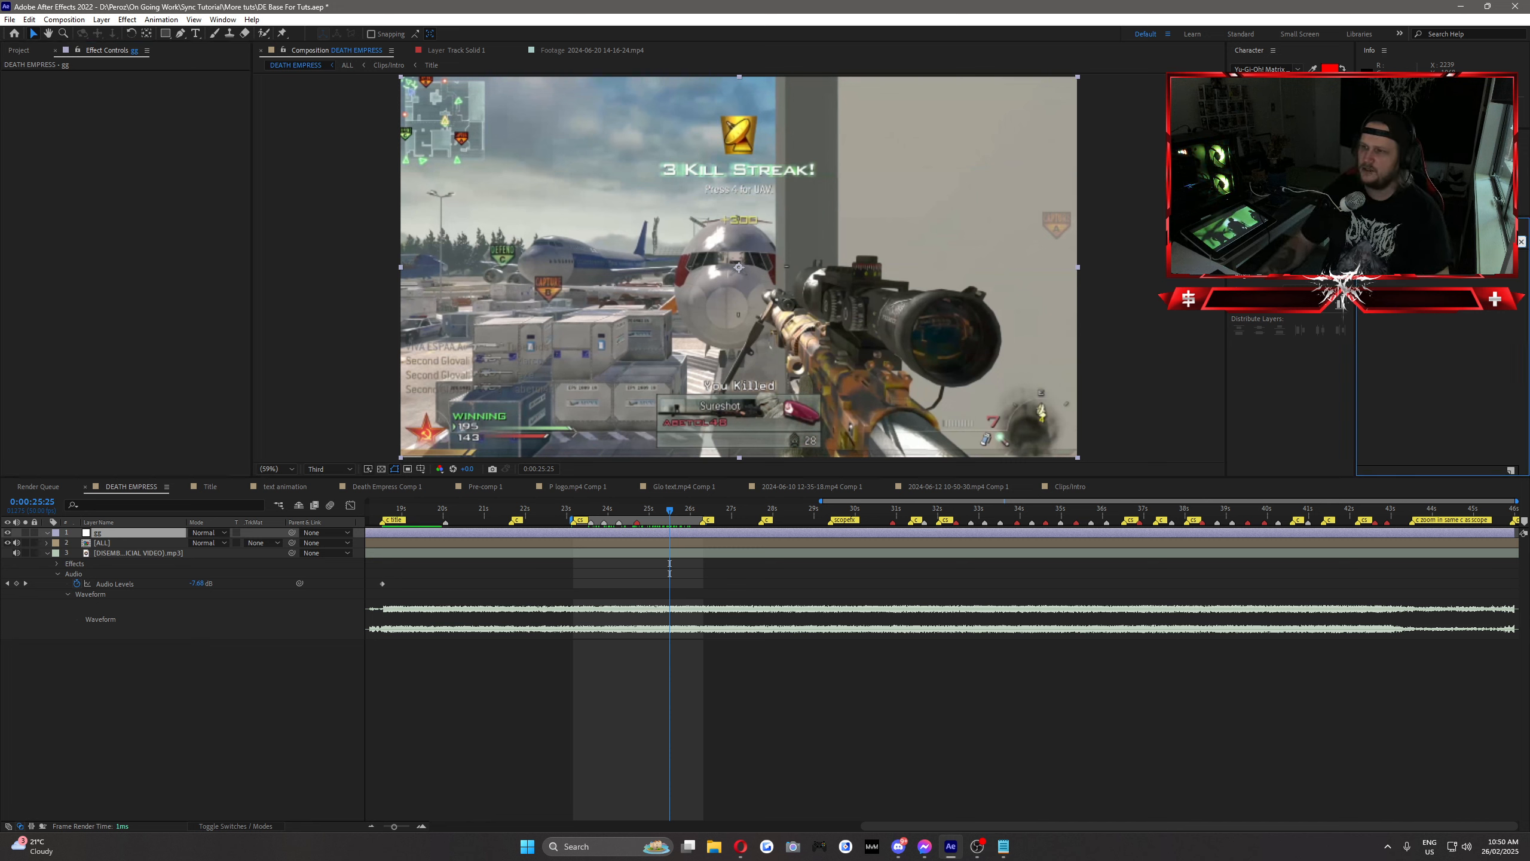
text(tran)
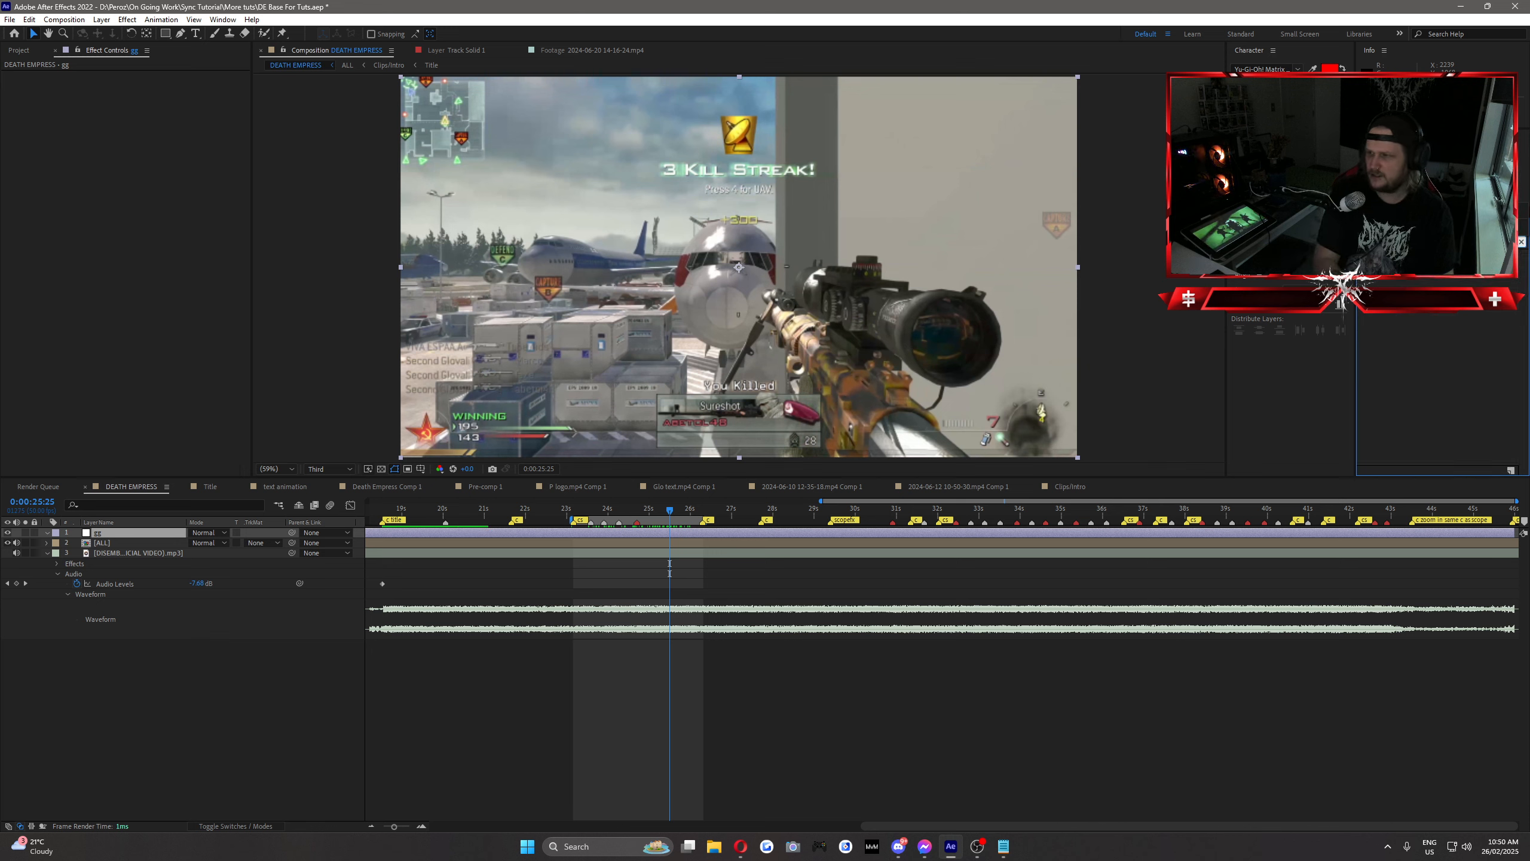
drag(560, 541, 605, 534)
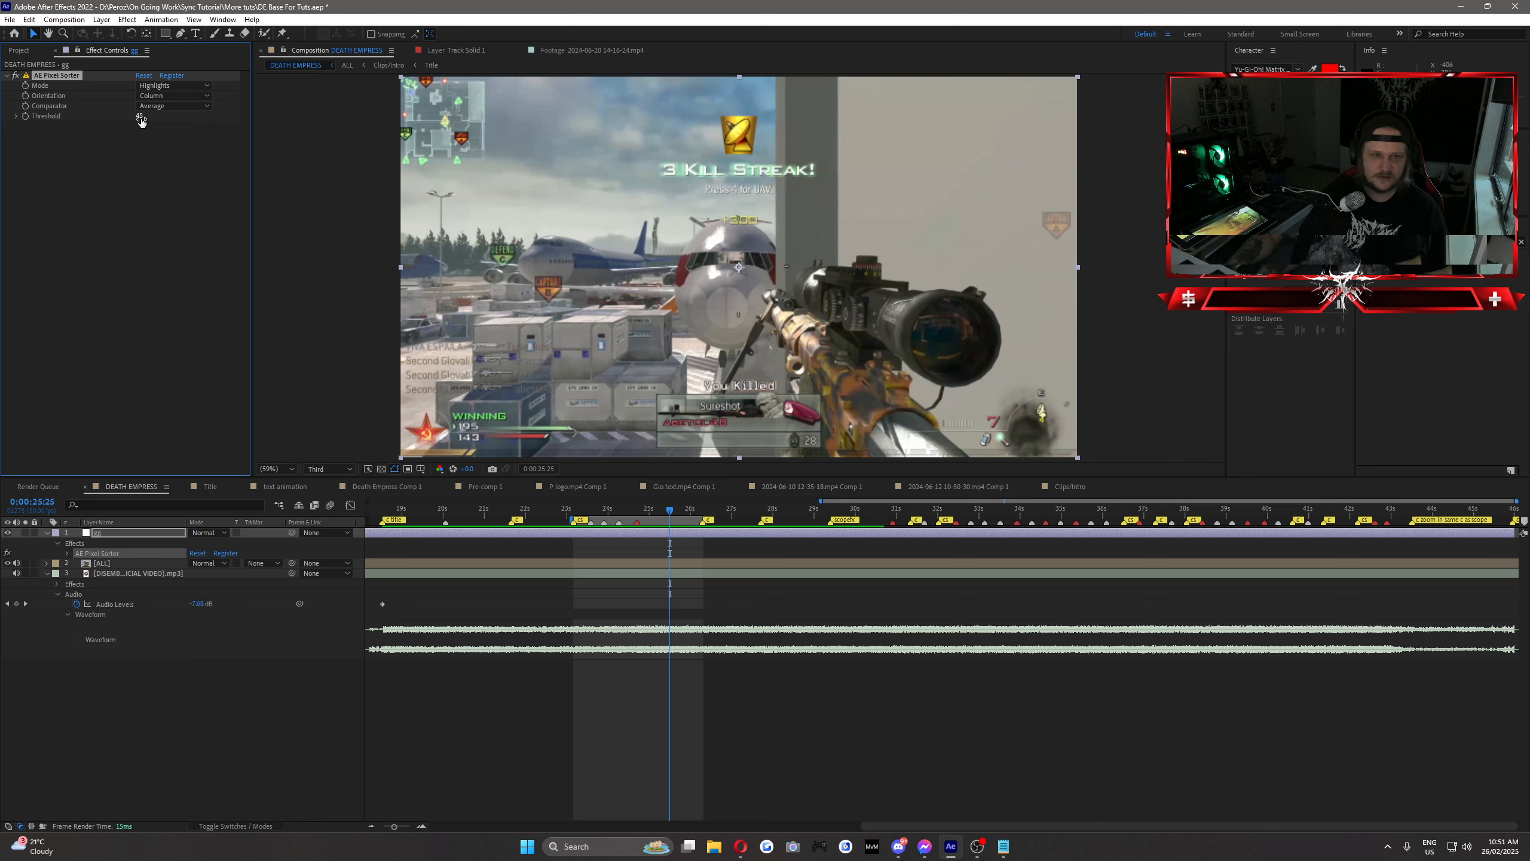
mouse_move(155, 122)
mouse_down()
mouse_move(258, 139)
mouse_move(231, 140)
mouse_up()
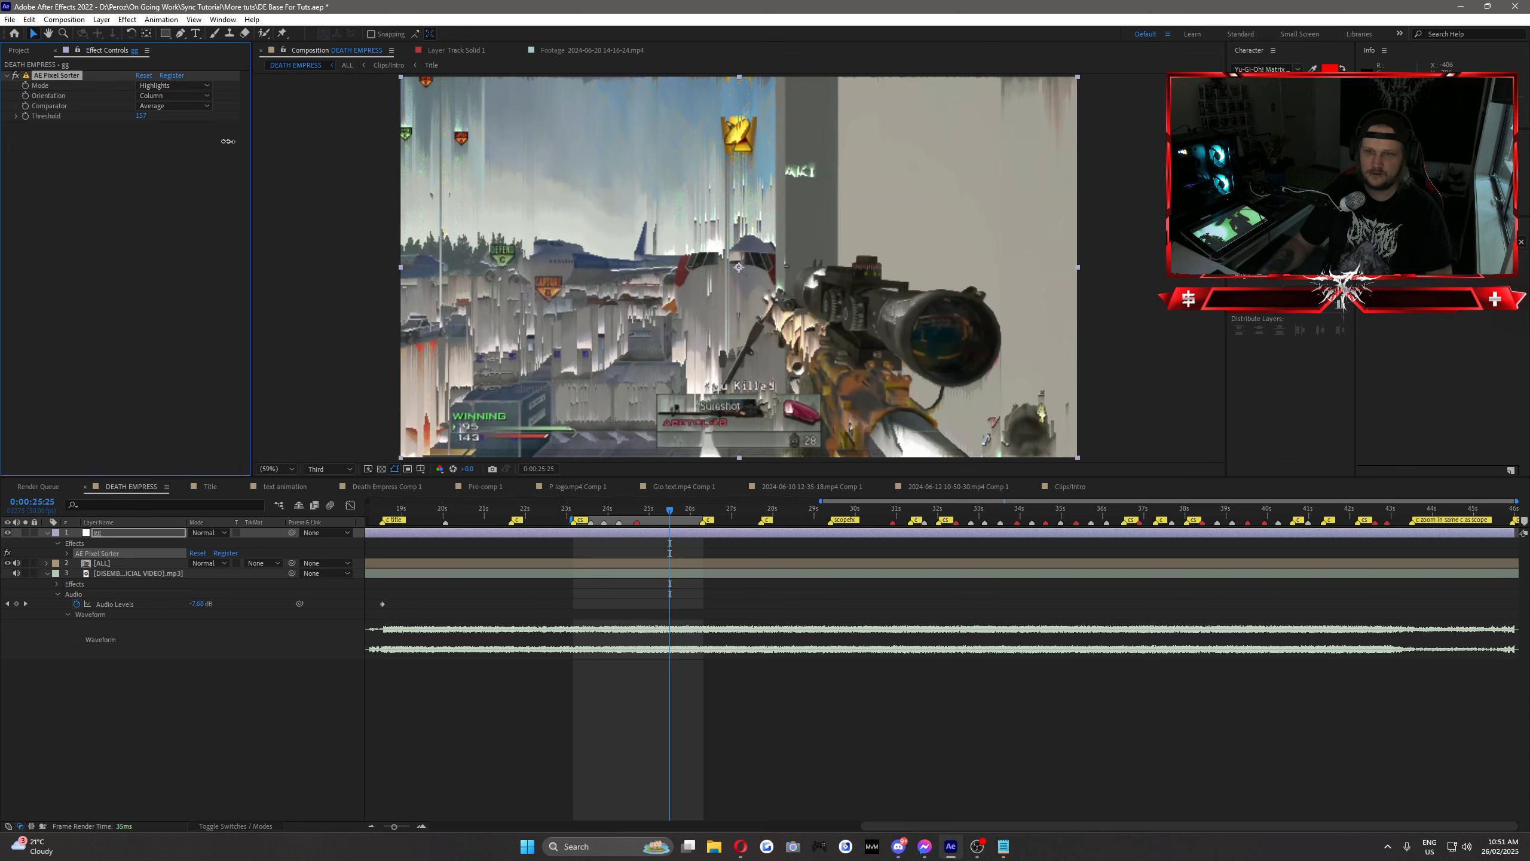
Step: Switch the Pixel Sorter's Mode to Shadows and raise the Threshold to spread the sorting over the dark areas
click(175, 86)
click(88, 145)
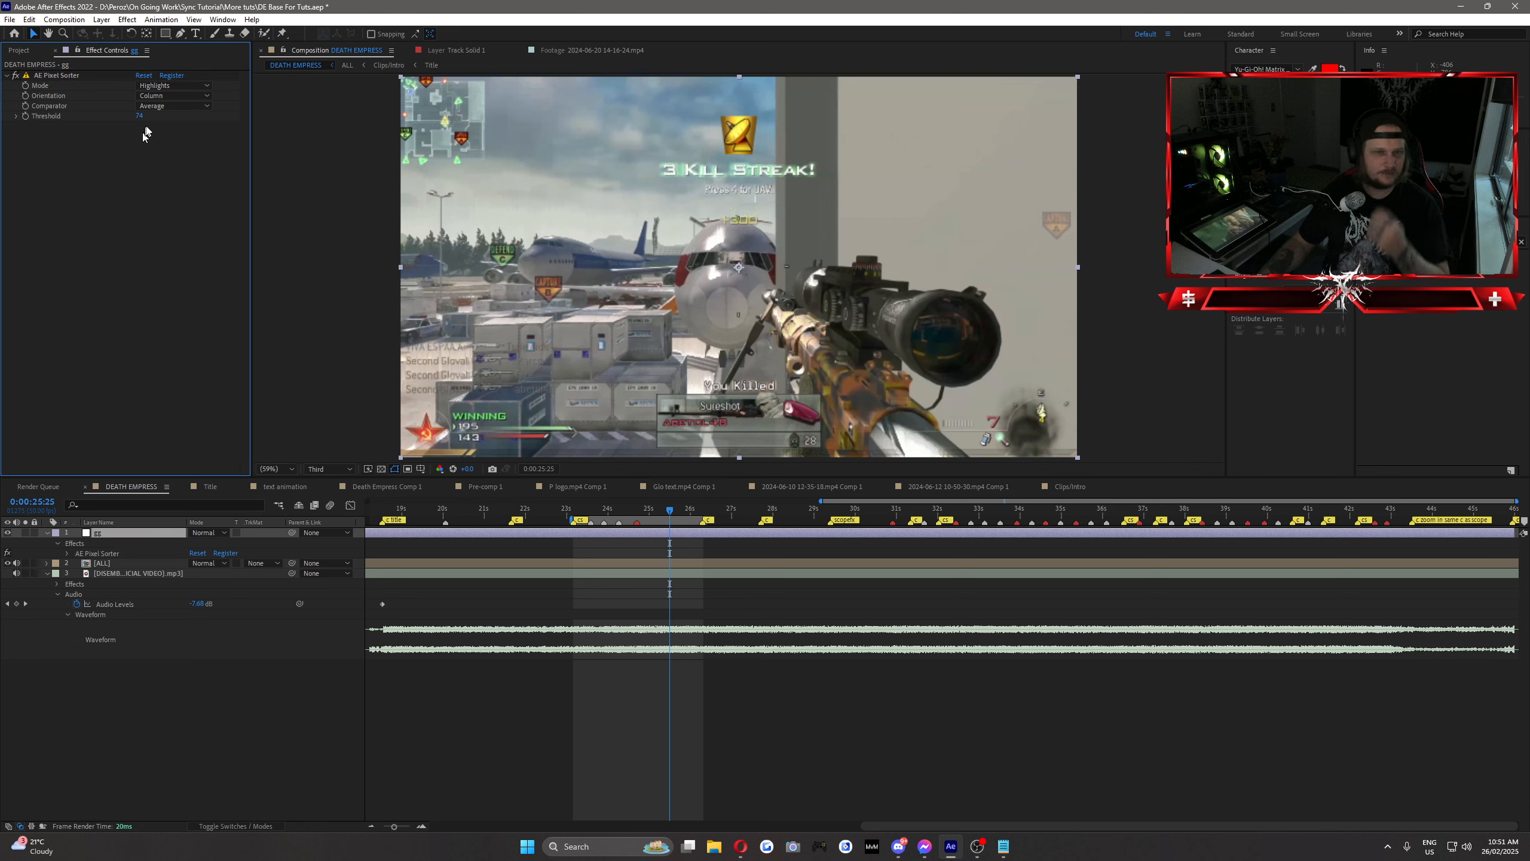
click(174, 88)
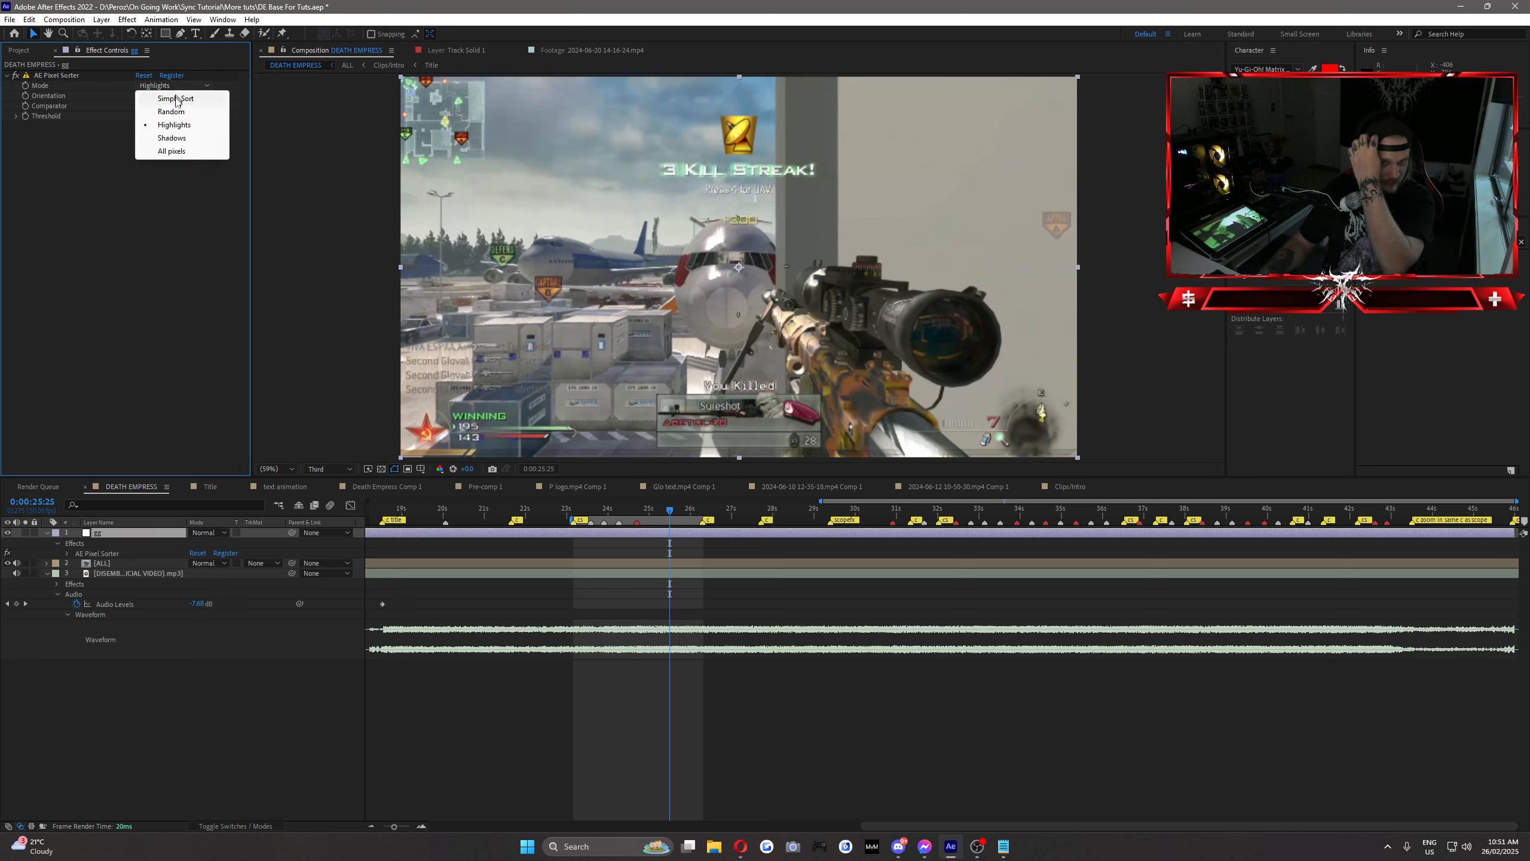
click(166, 138)
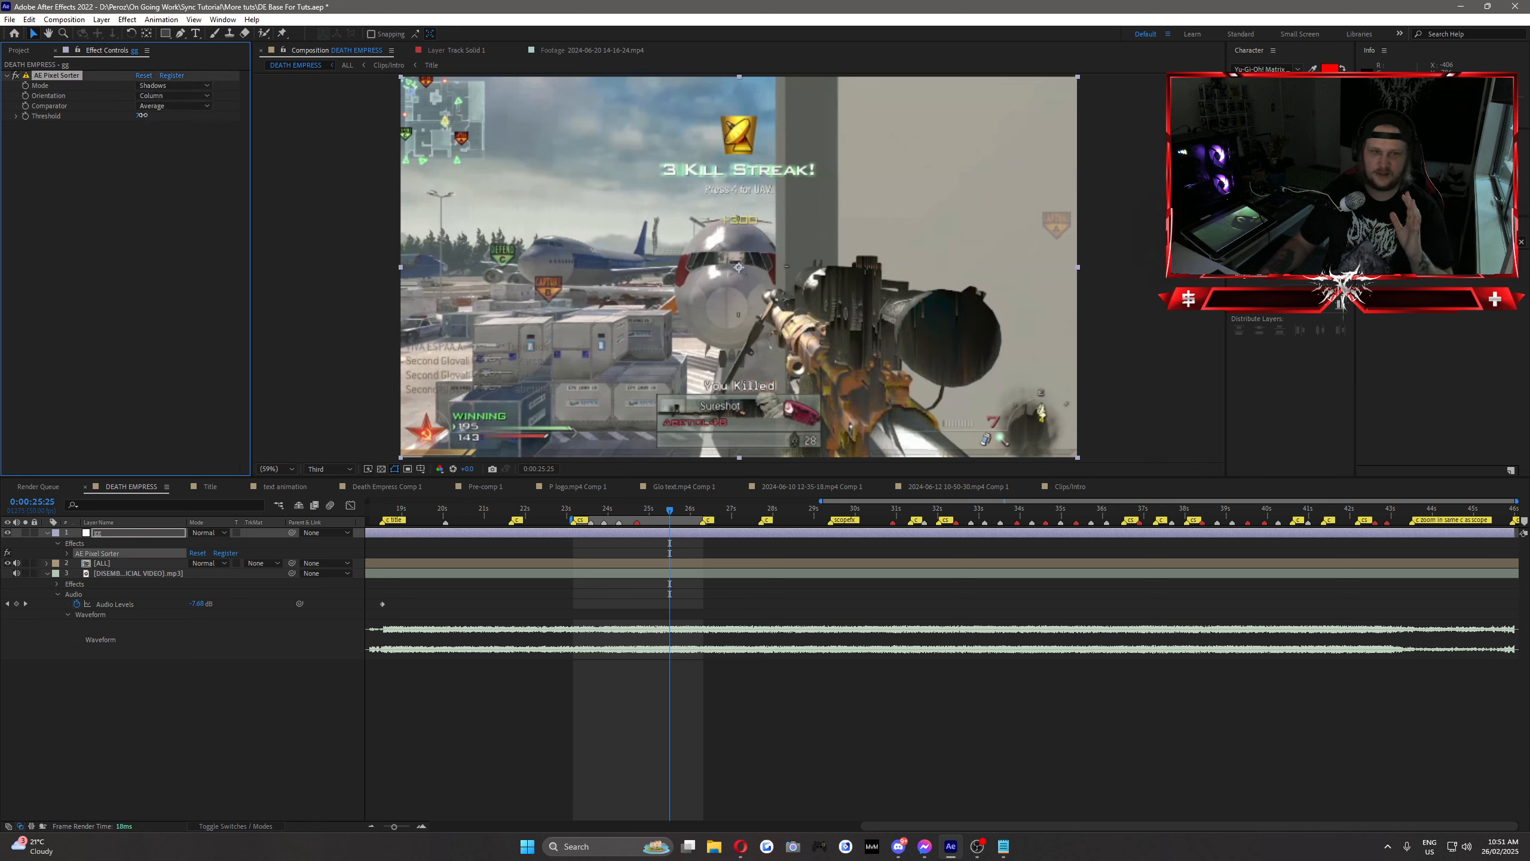
mouse_move(141, 115)
mouse_down()
mouse_move(193, 122)
mouse_move(164, 127)
mouse_up()
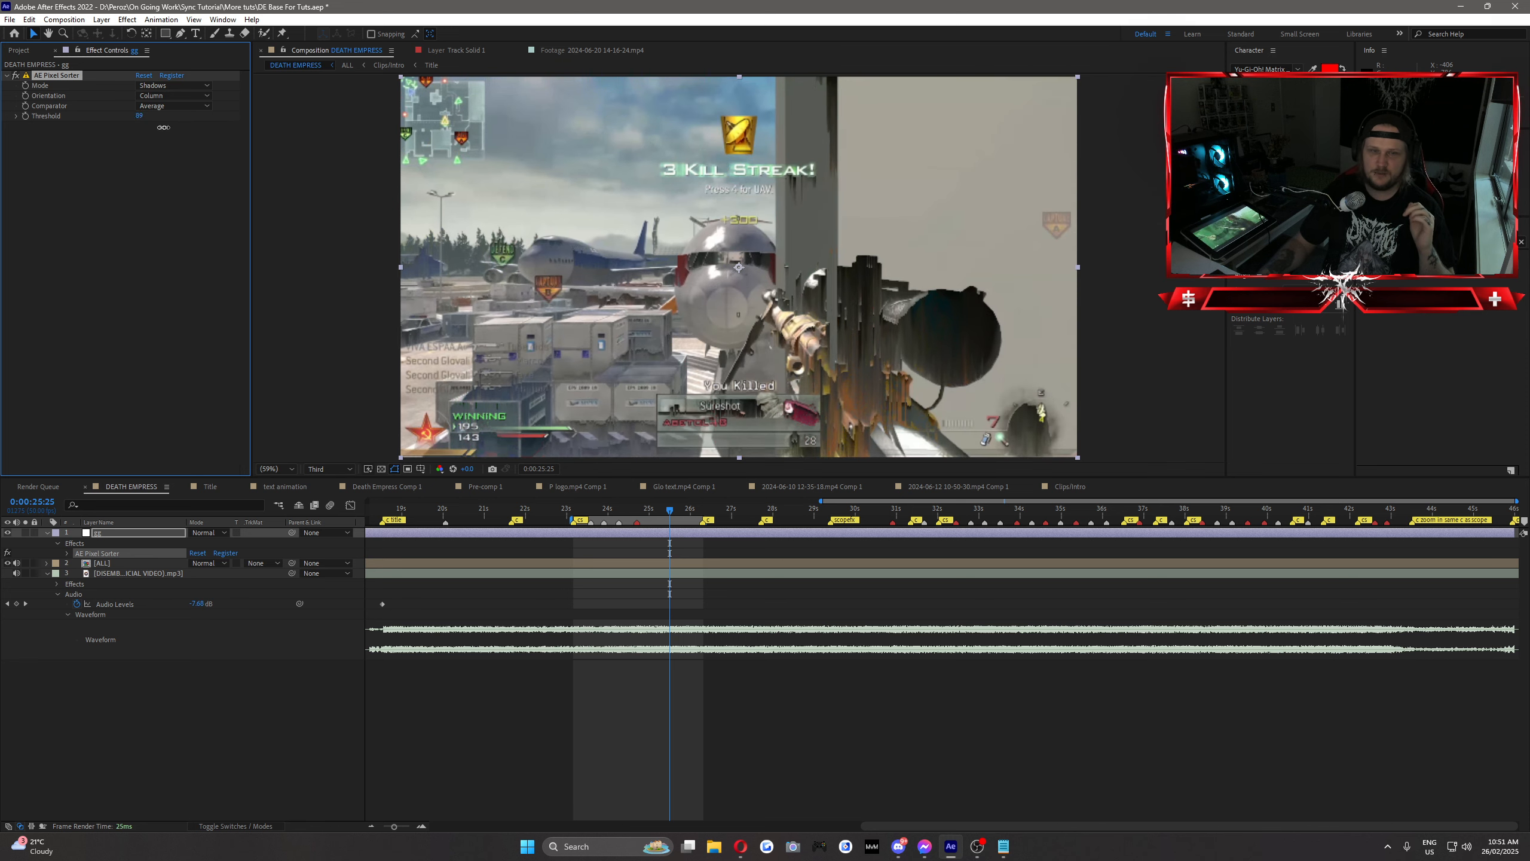
Step: Set the Pixel Sorter's Mode back to Highlights and try Row orientation with a higher Threshold before returning to Column
click(152, 85)
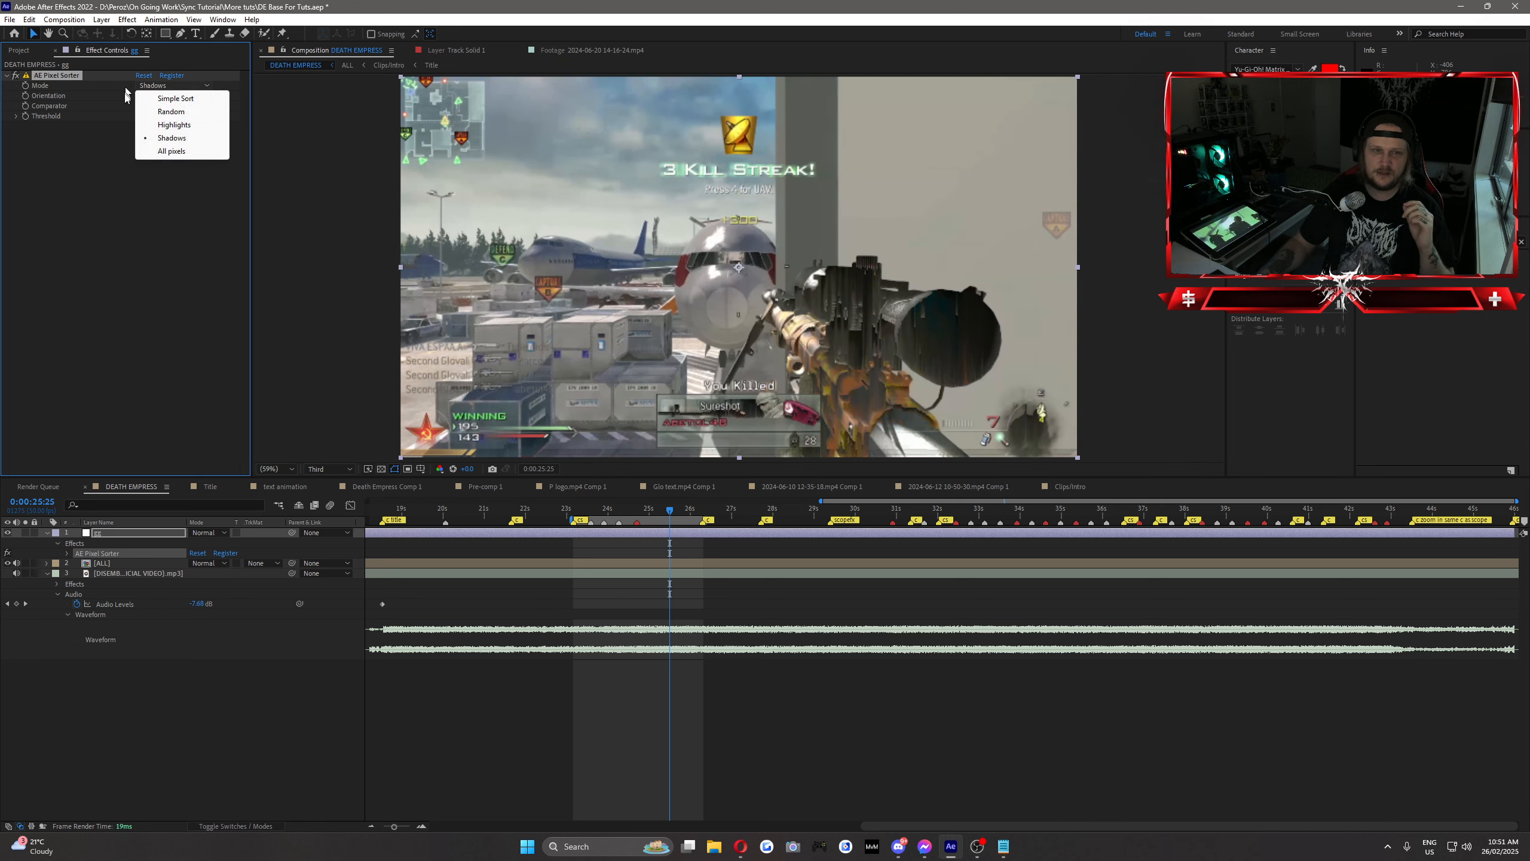
click(180, 124)
click(169, 95)
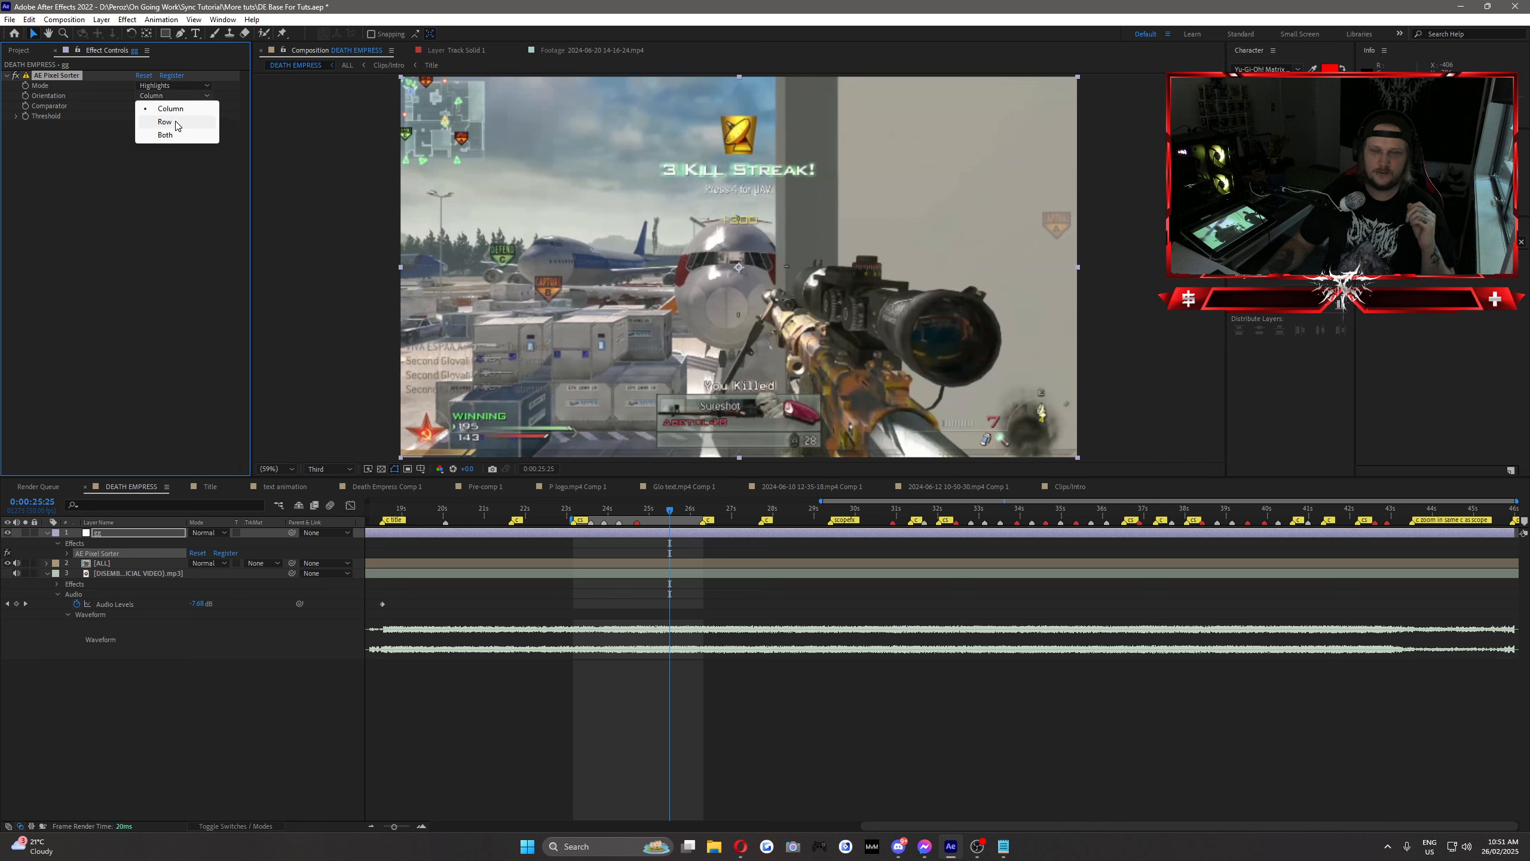
click(166, 121)
drag(140, 116, 193, 118)
click(189, 96)
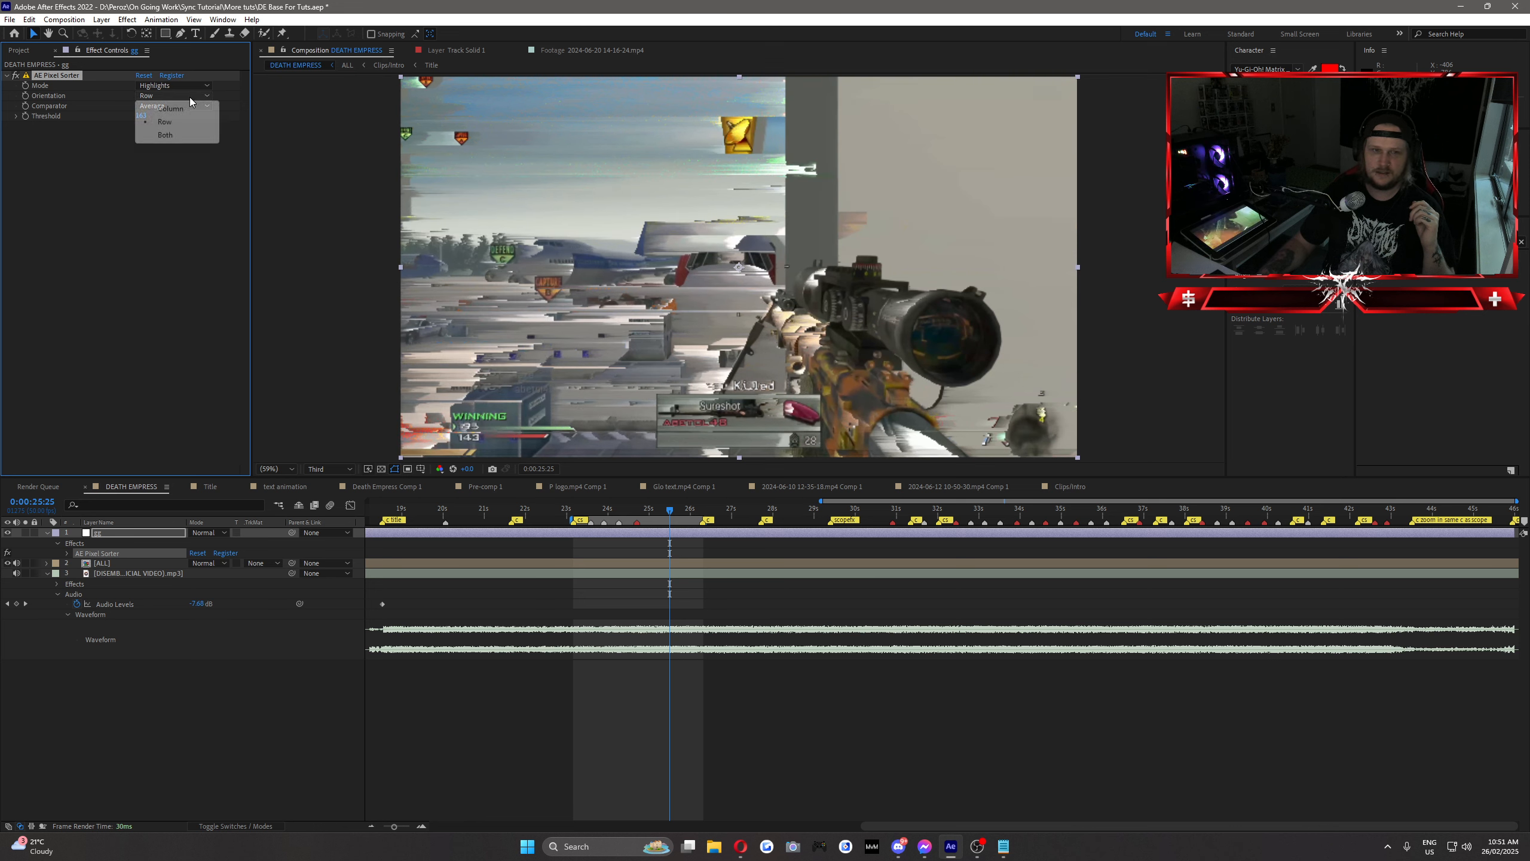
click(192, 113)
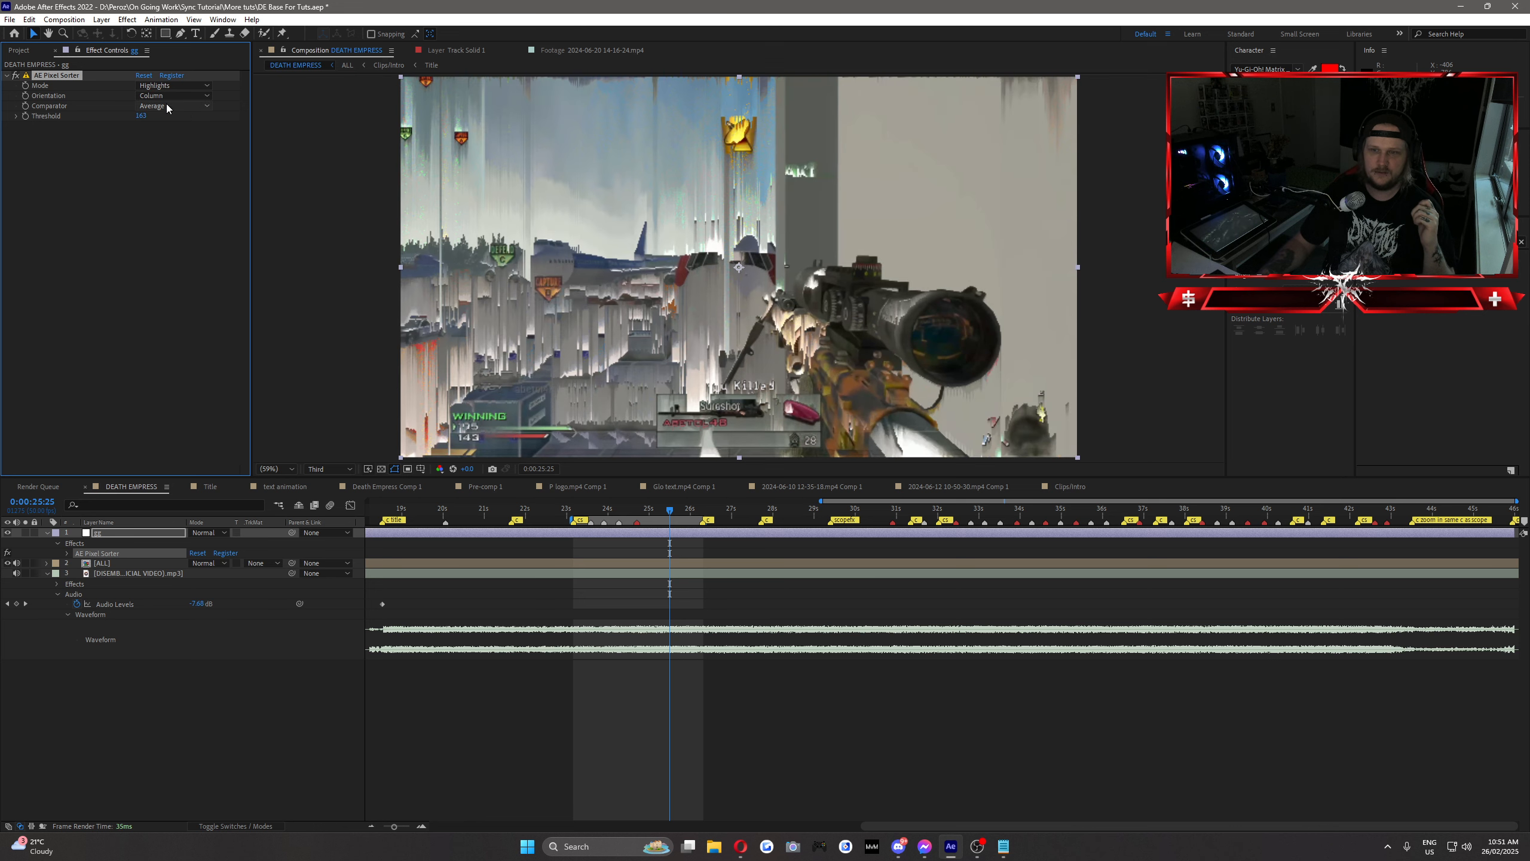
Step: Try different Pixel Sorter comparators, including Multiply, and set the Comparator to XOR
click(166, 104)
click(170, 131)
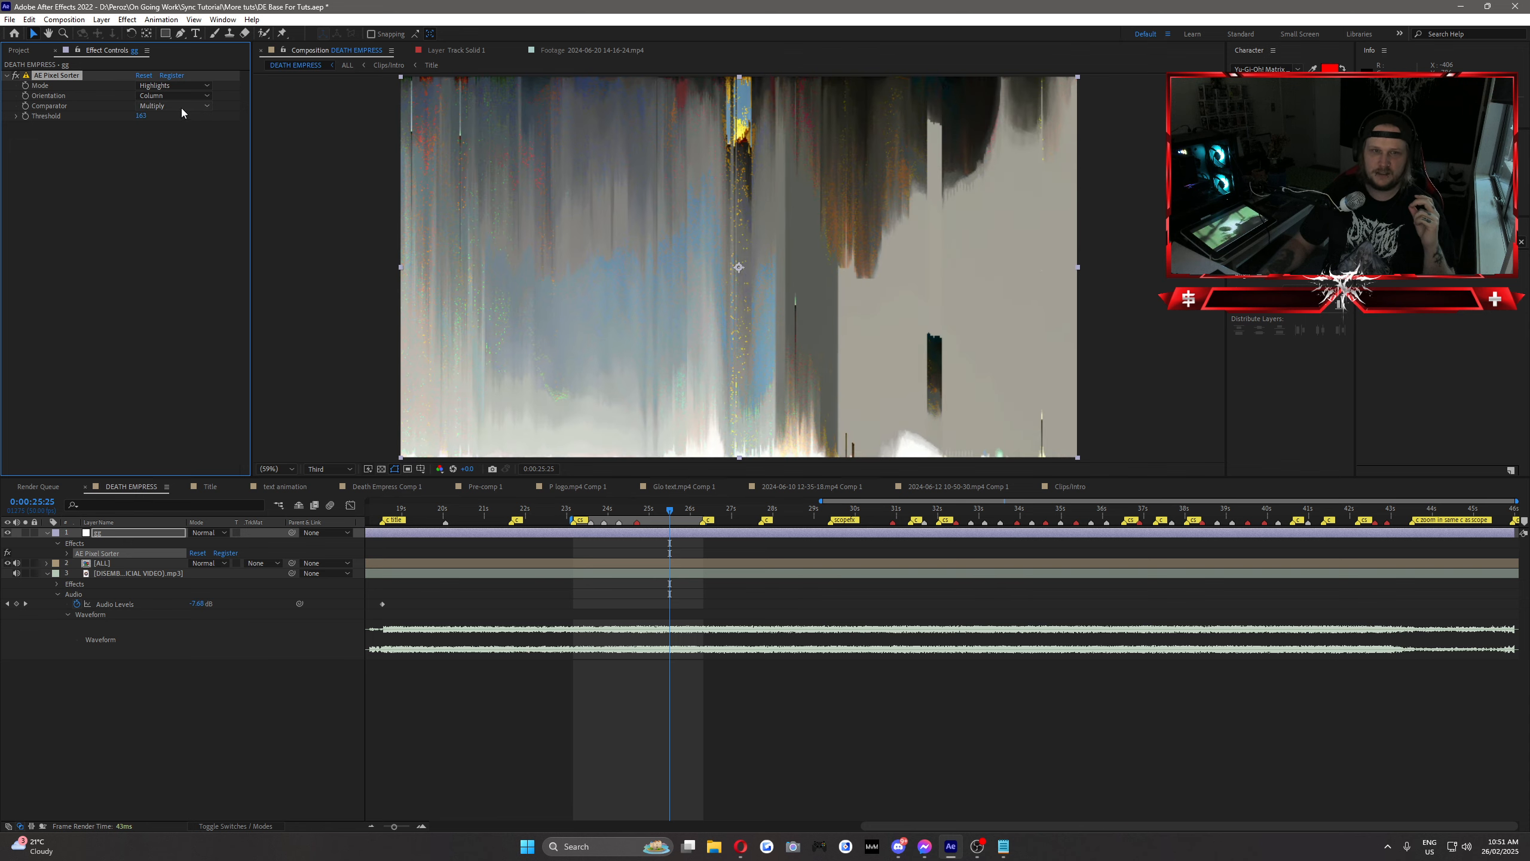
click(181, 107)
click(177, 143)
click(176, 106)
click(165, 171)
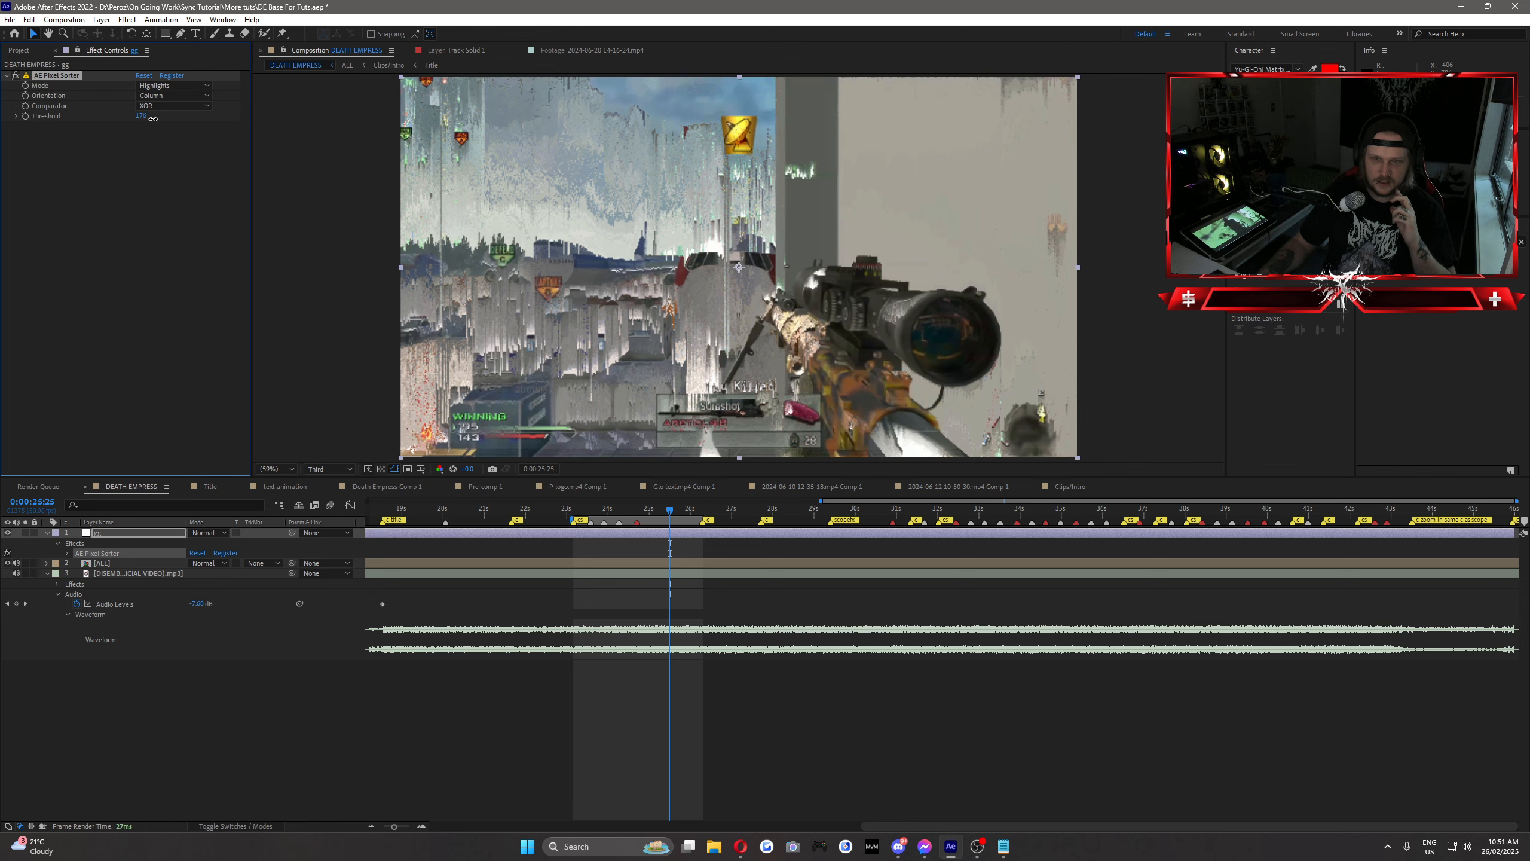
Step: Lower the Pixel Sorter's Threshold and remove the effect from the adjustment layer
drag(153, 119, 136, 119)
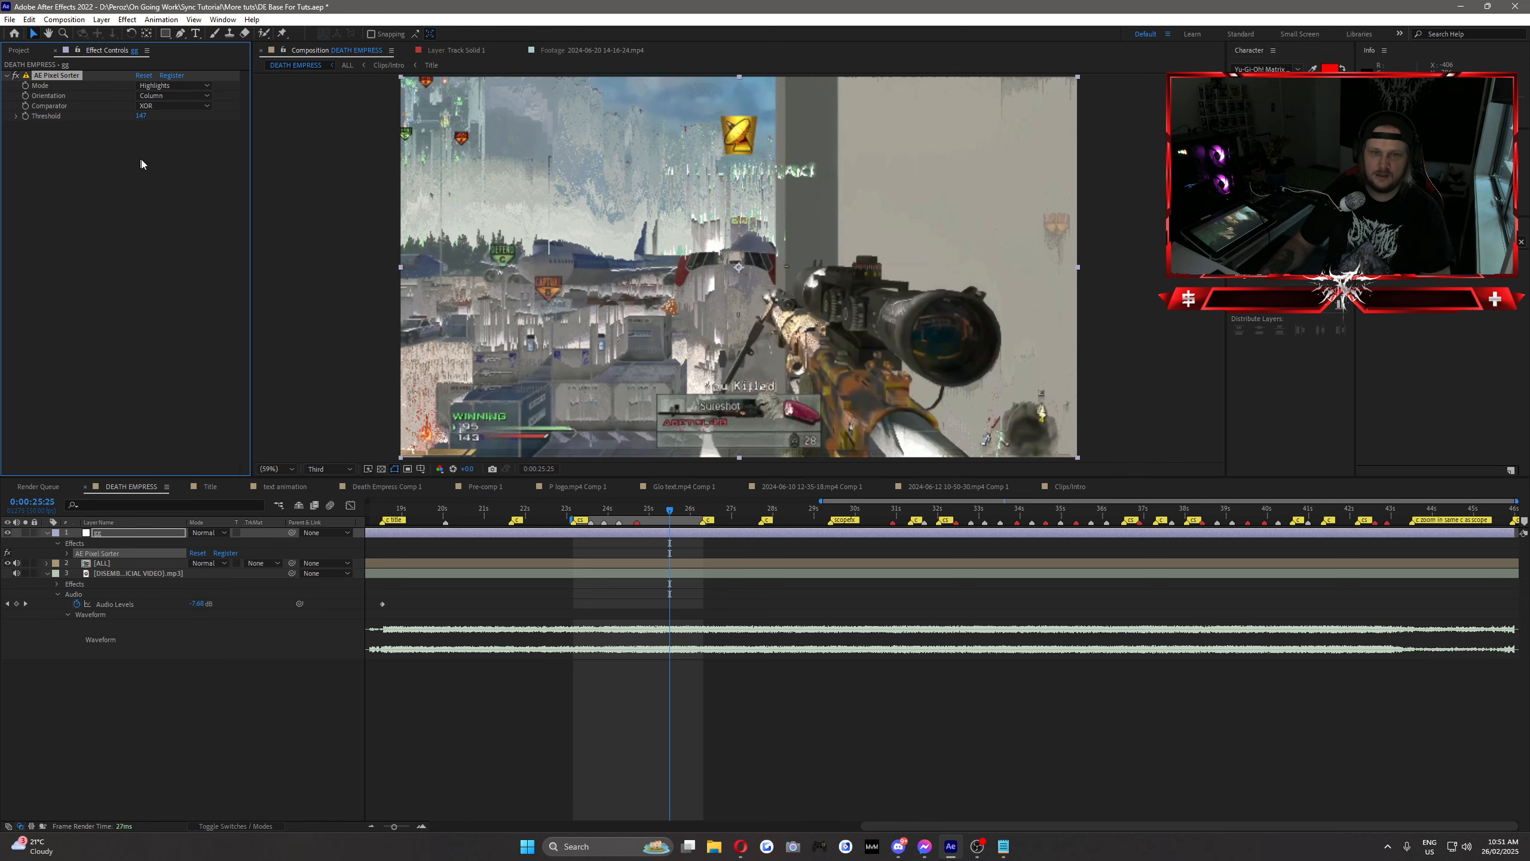
click(142, 164)
click(60, 75)
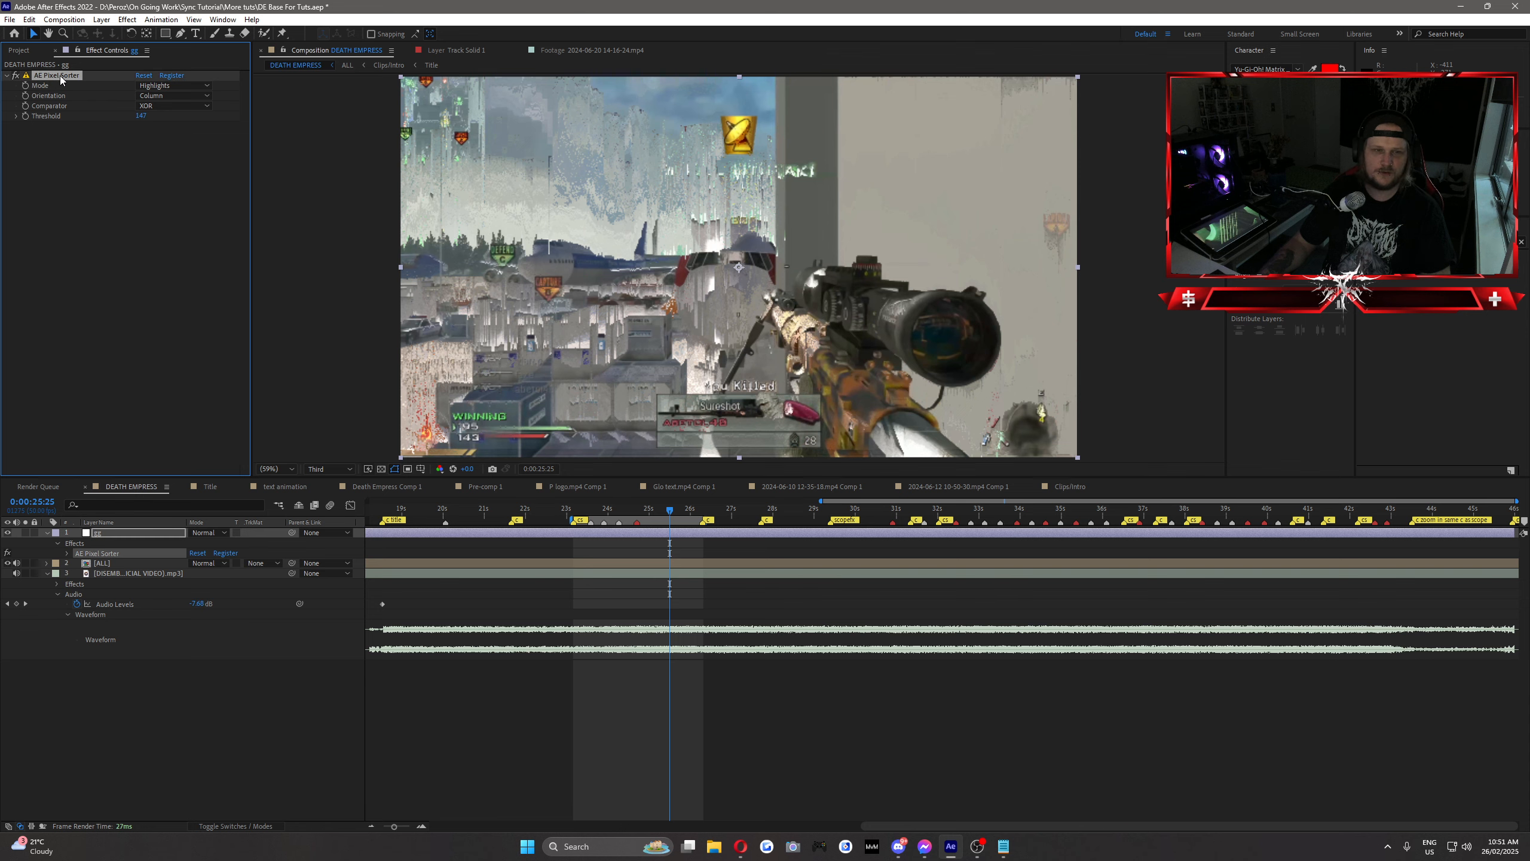
key(Delete)
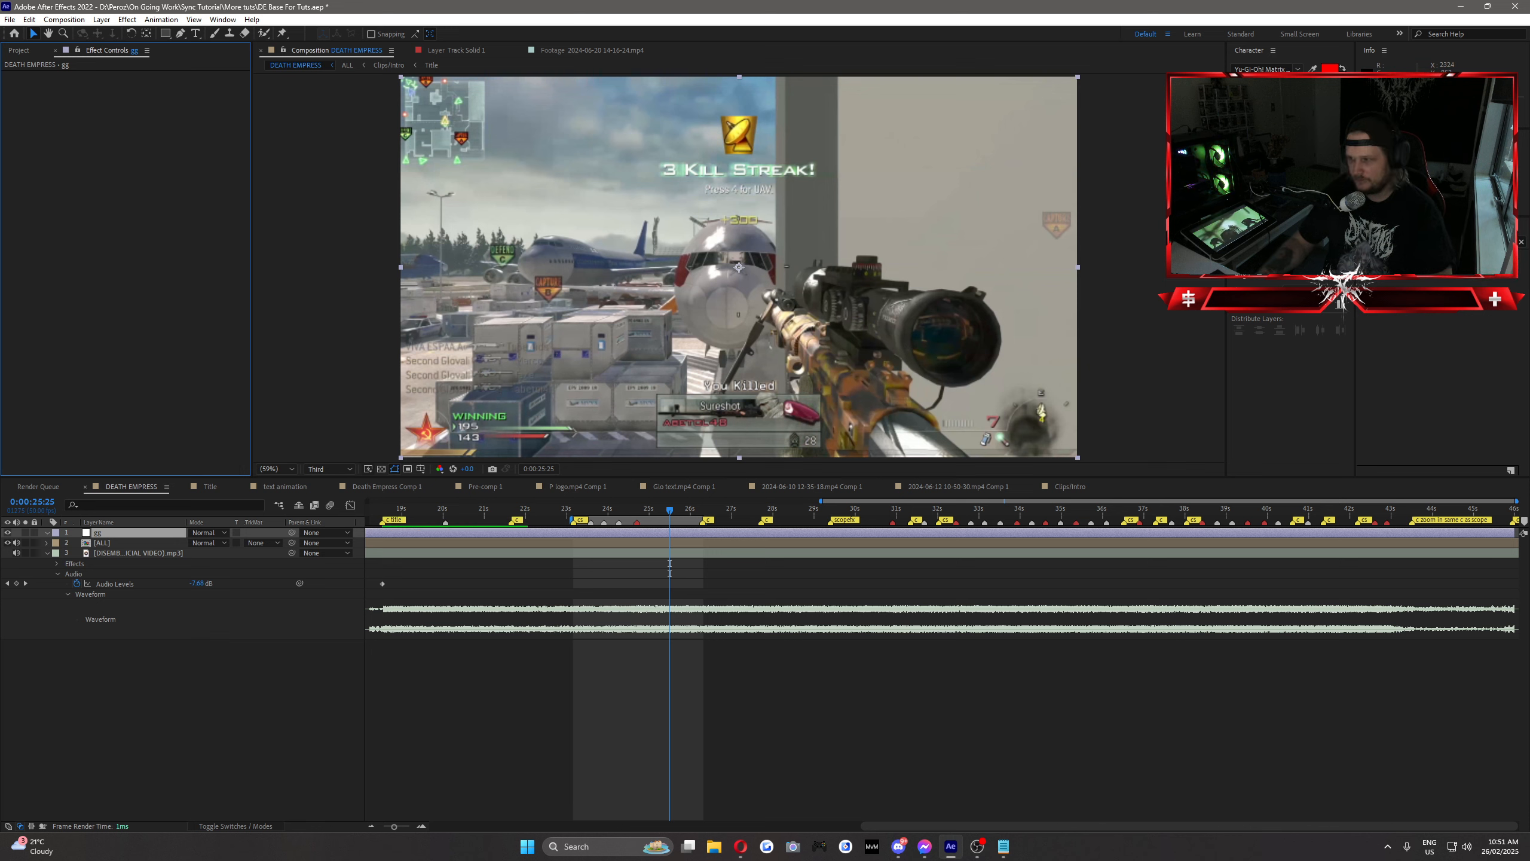
Step: Search the effects library for the Sapphire warp repeat effect and apply S_WarpRepeat to the adjustment layer
click(1428, 242)
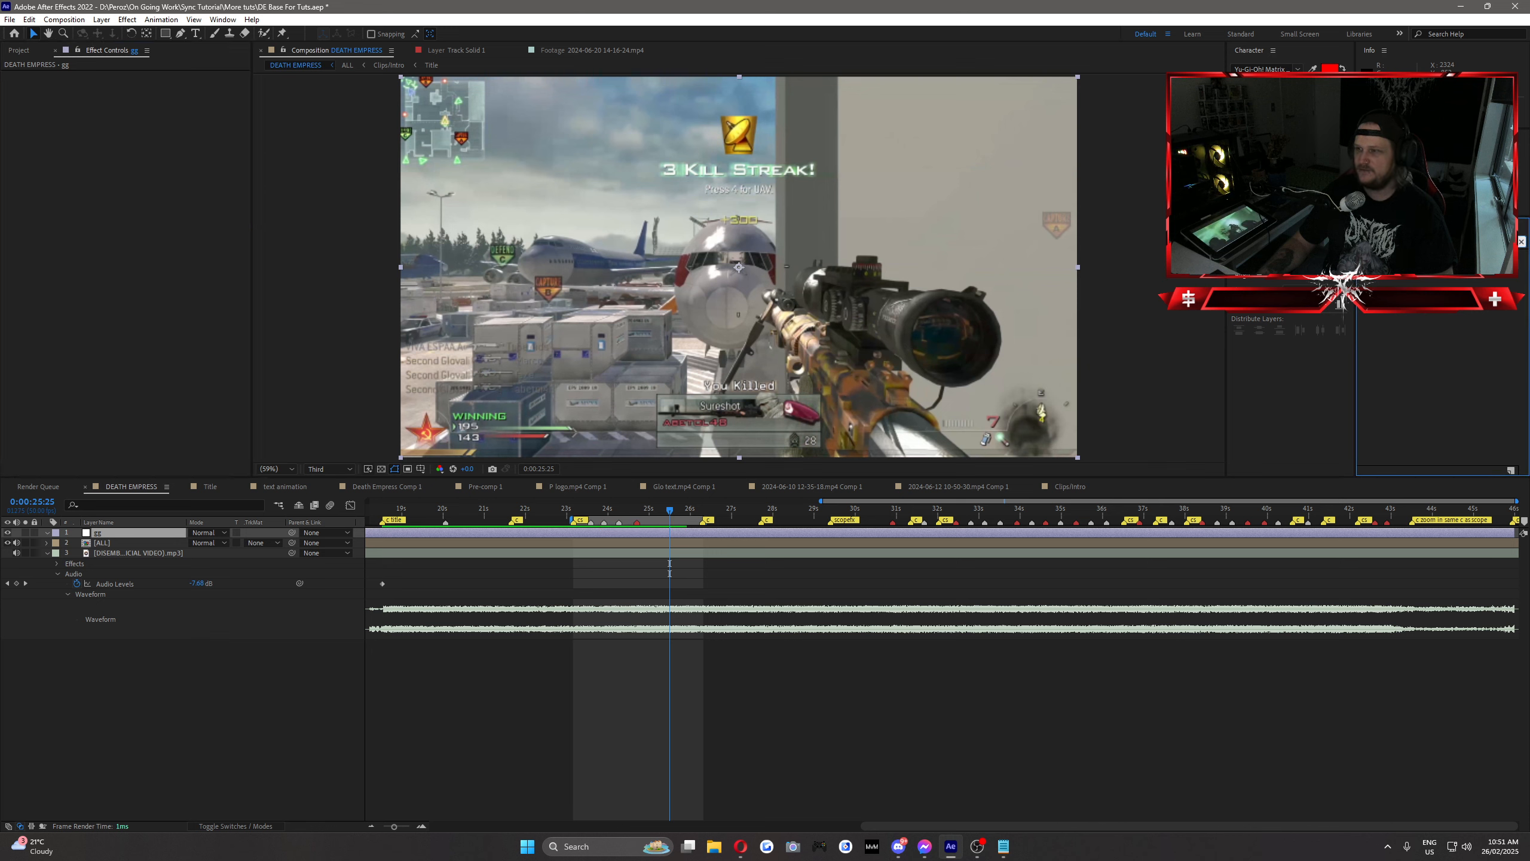
text(warp)
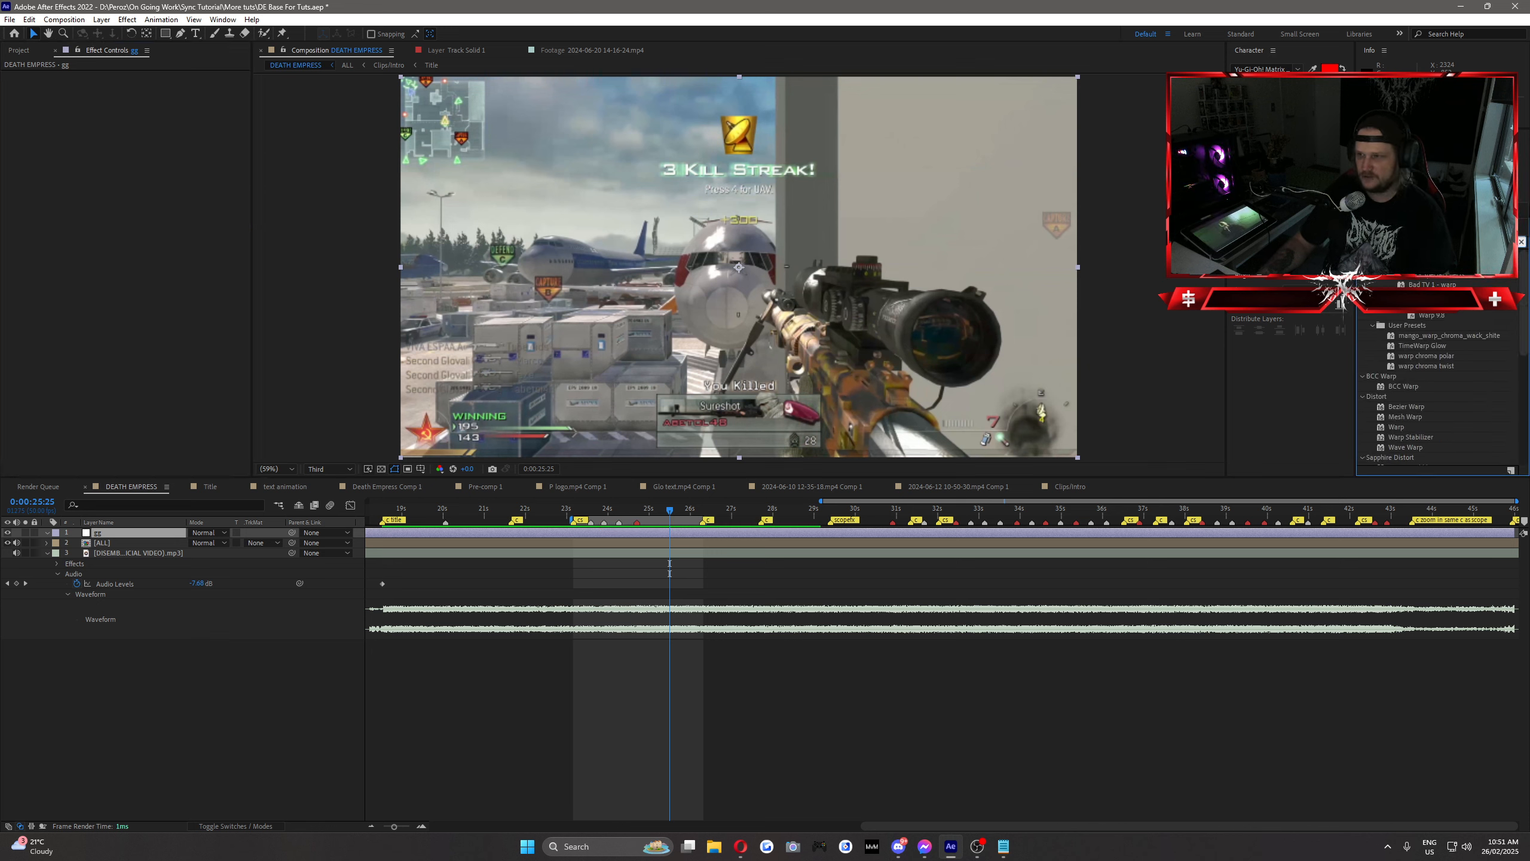
text(s)
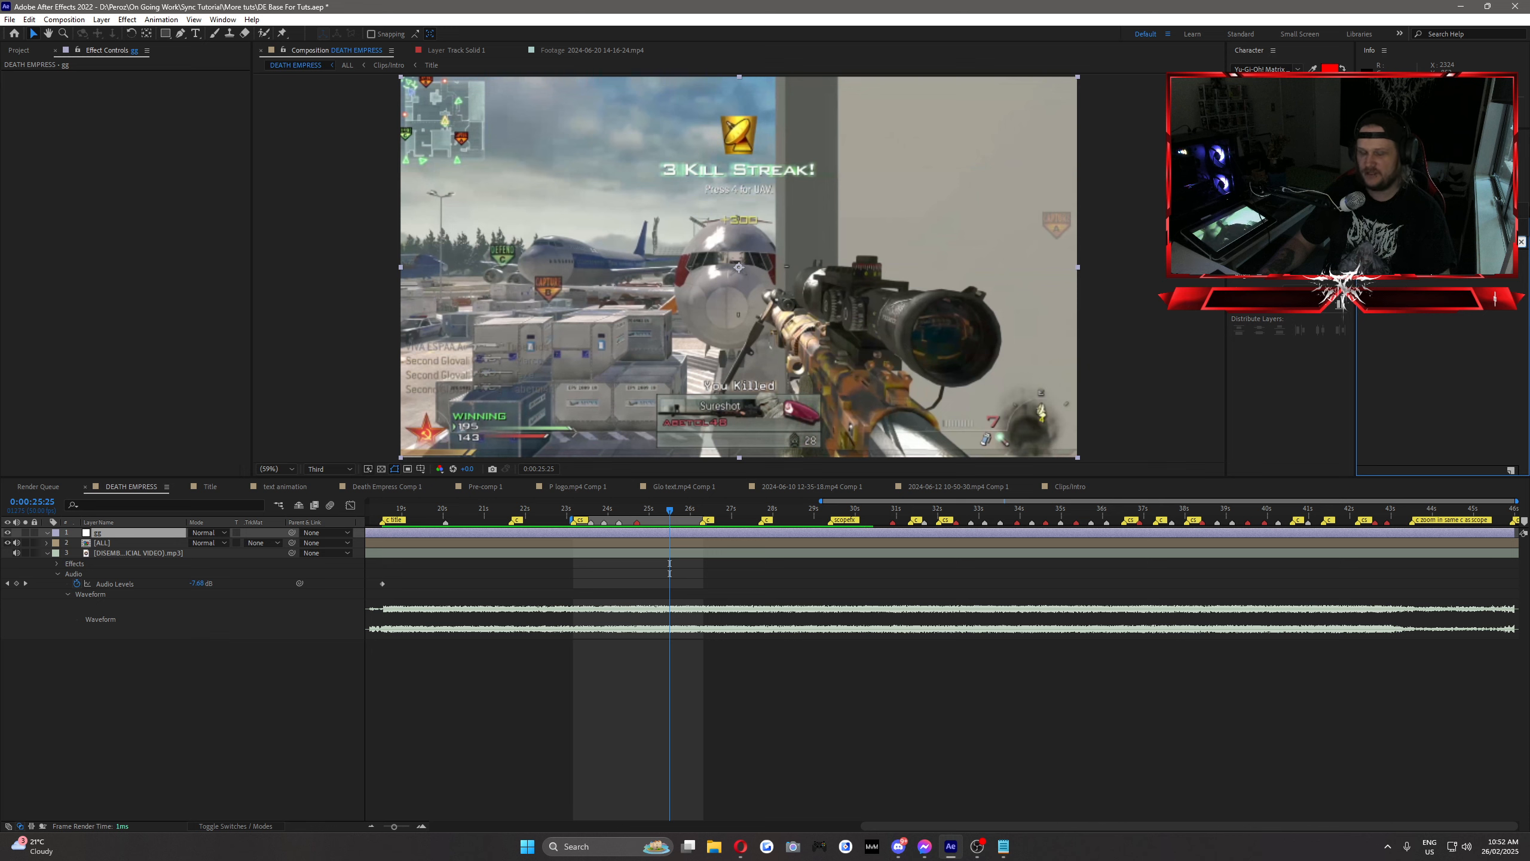
key(BackSpace)
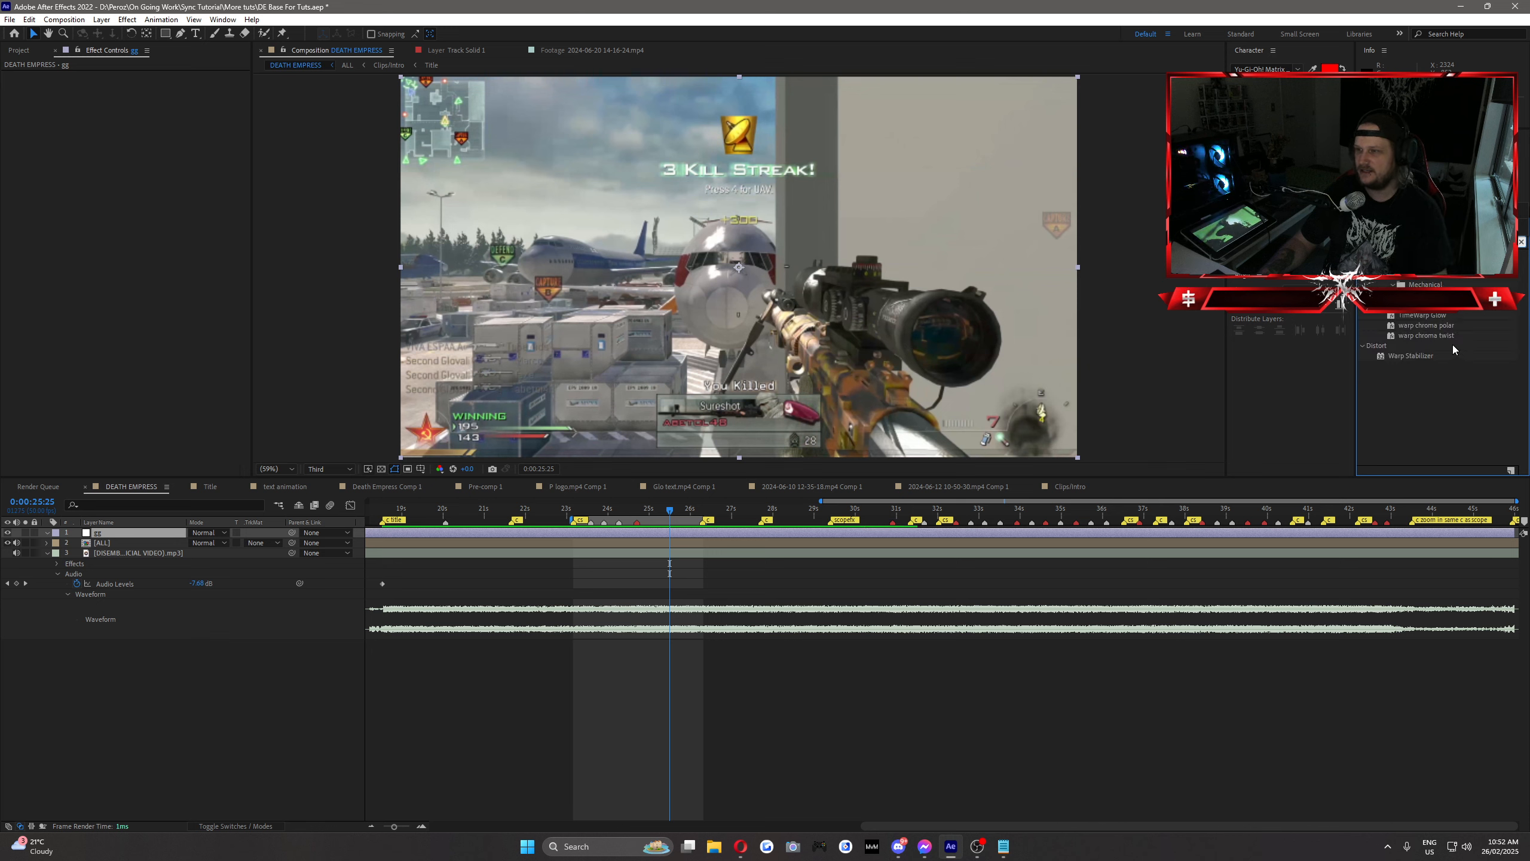
key(BackSpace)
key(BackSpace)
key(BackSpace)
key(BackSpace)
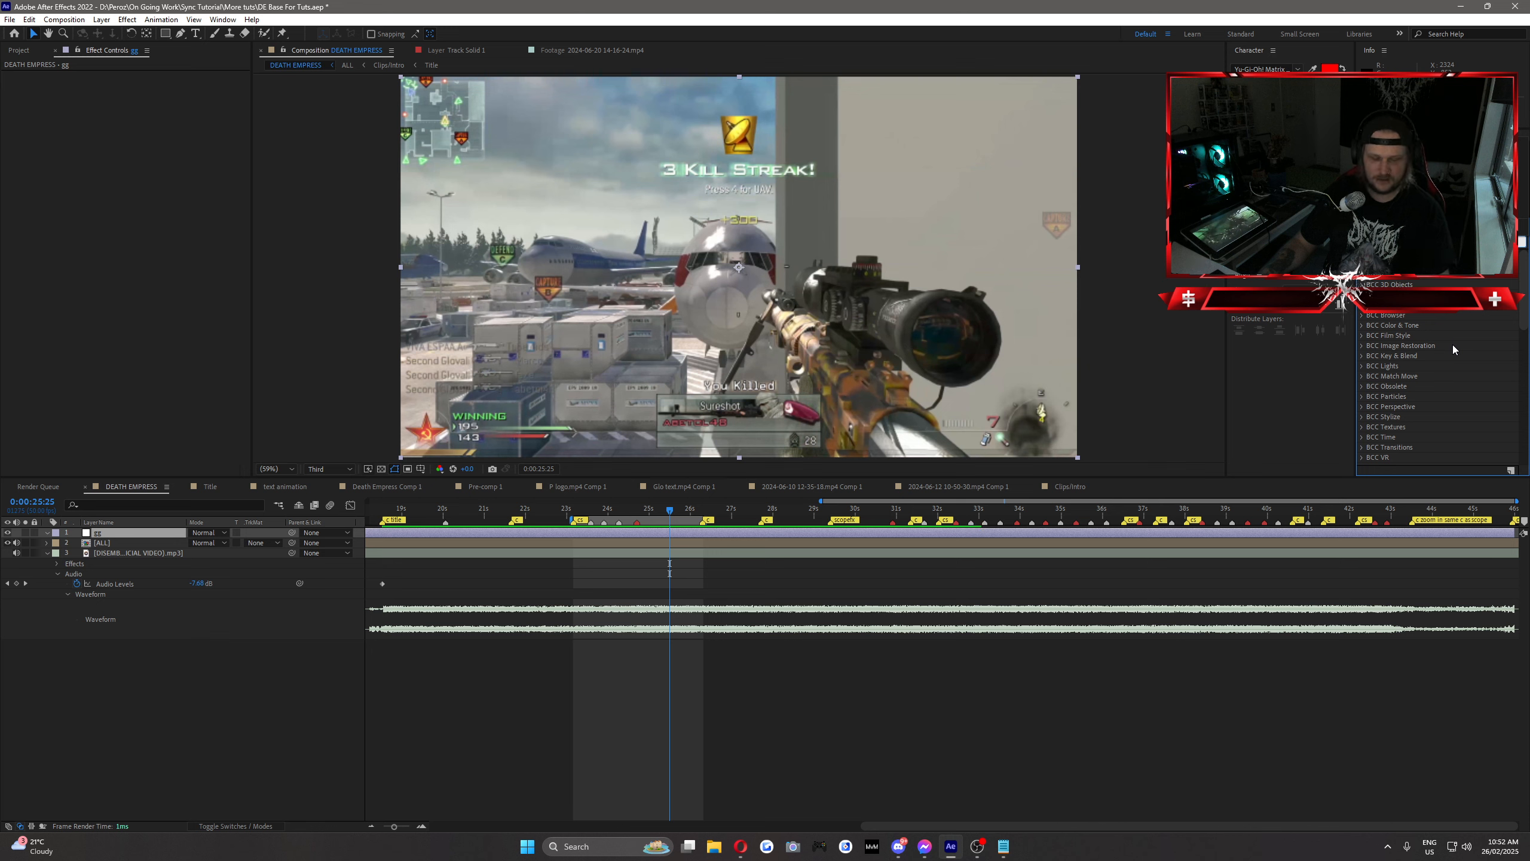
text(repe)
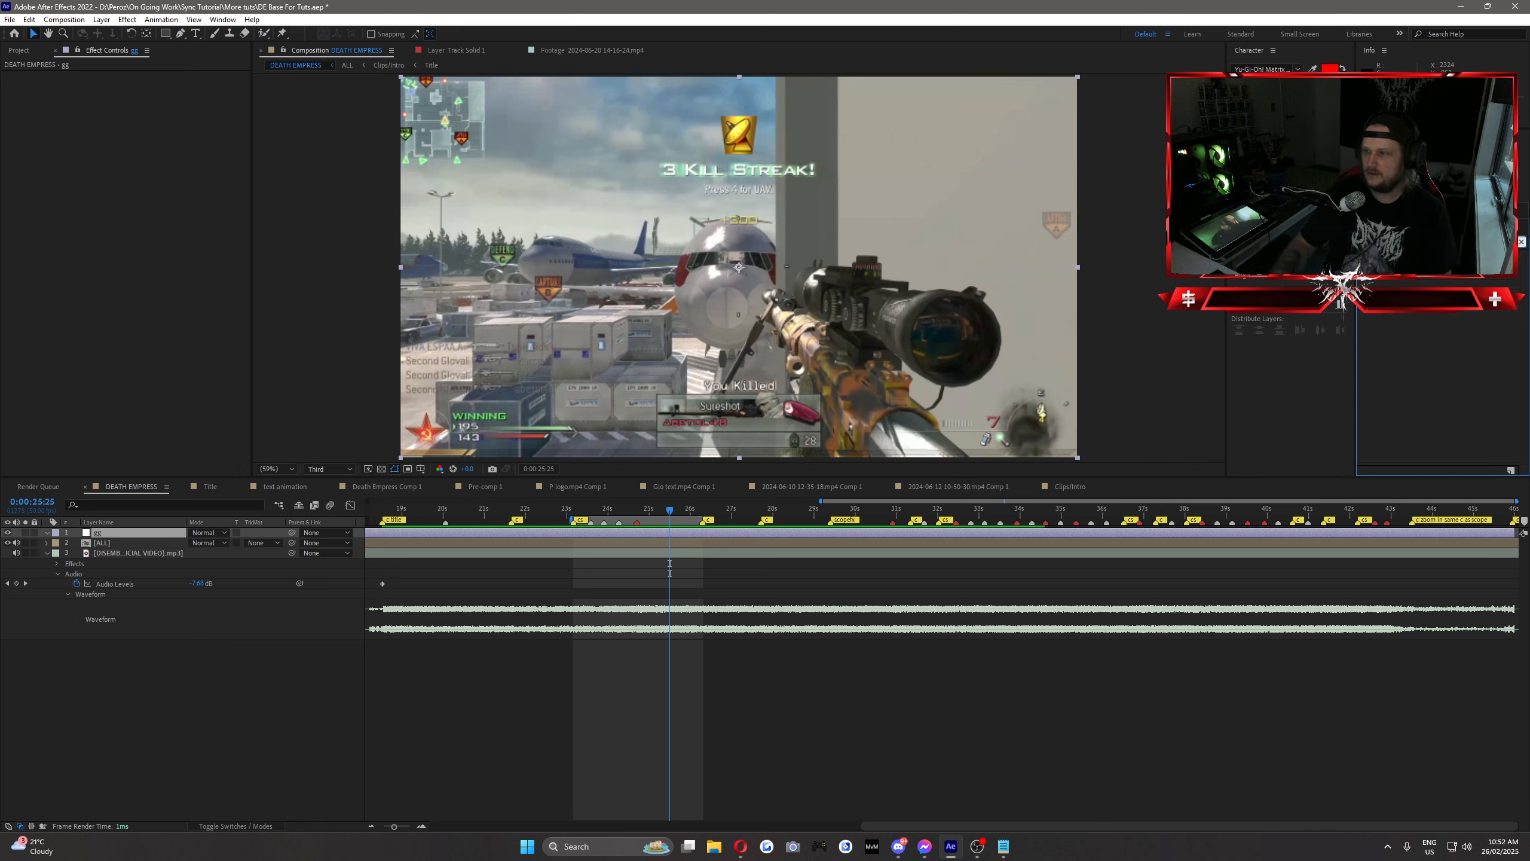
drag(1409, 282, 96, 532)
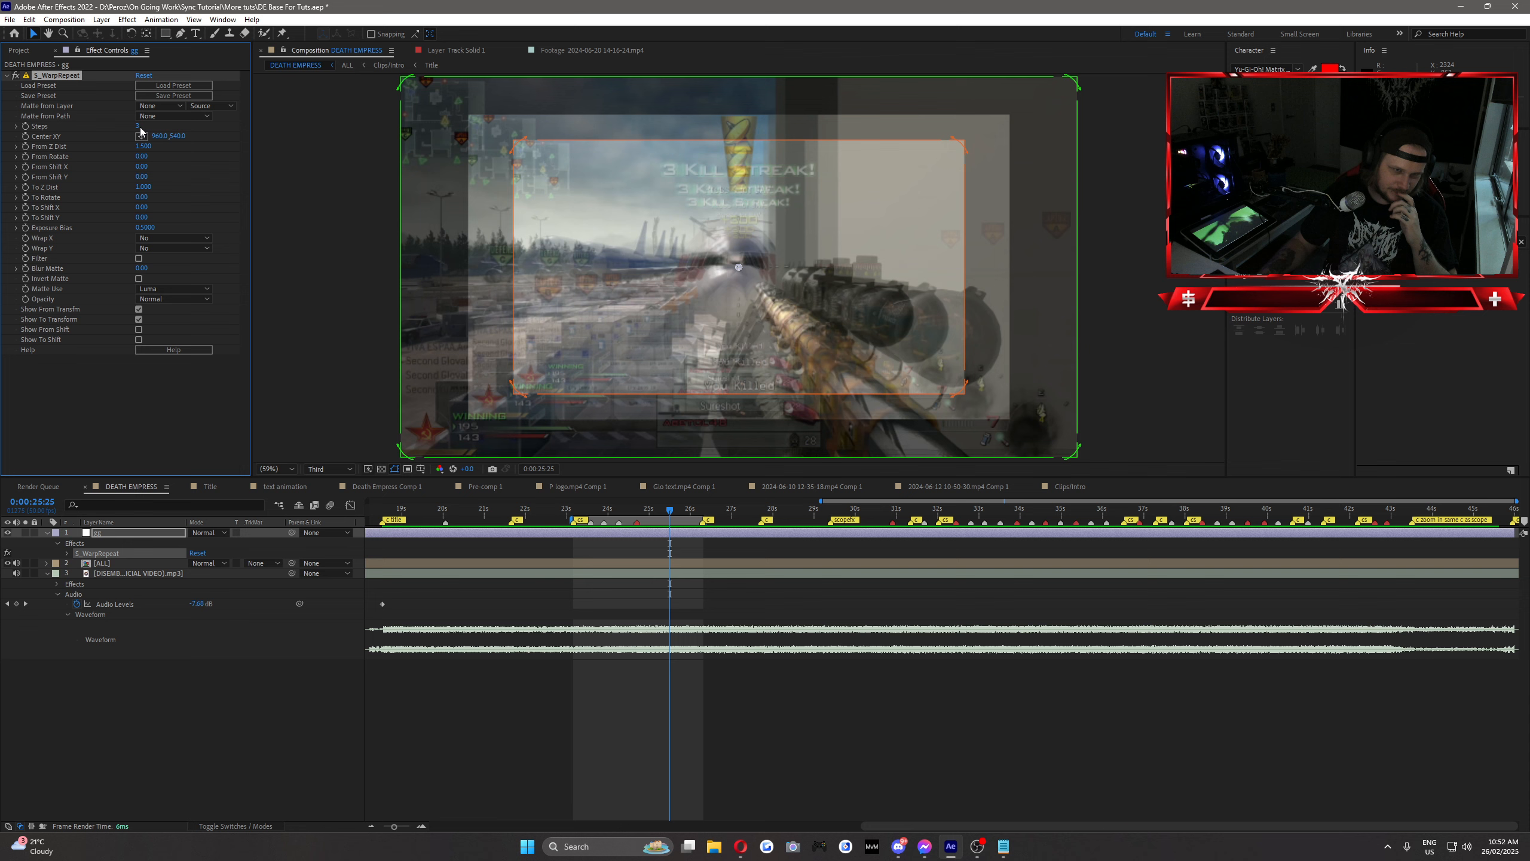
Step: Set S_WarpRepeat's Steps to 2 and its From Z Dist to 1
click(138, 126)
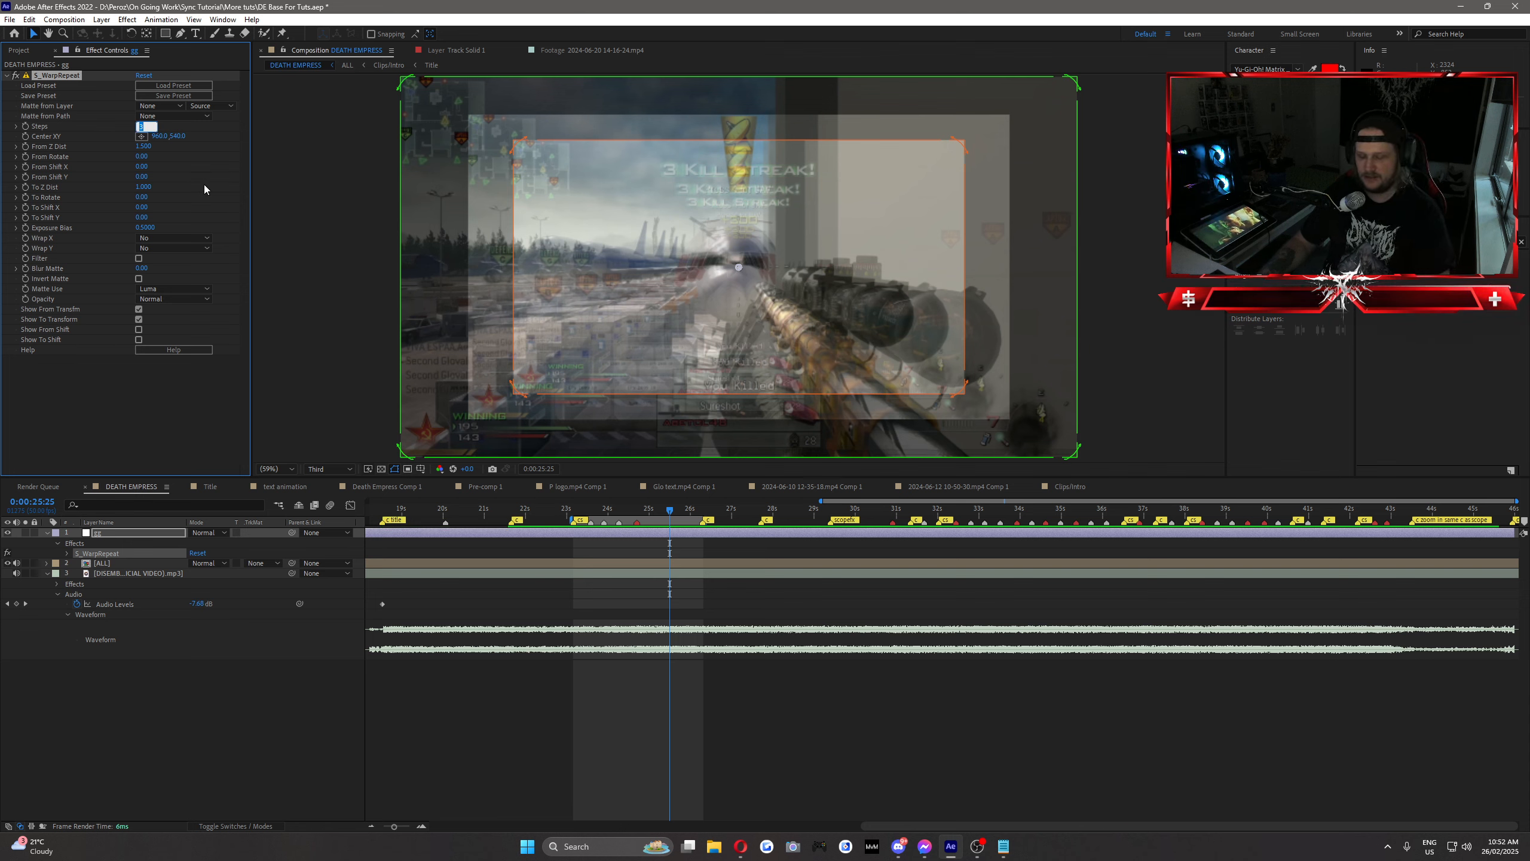
text(2)
key(Return)
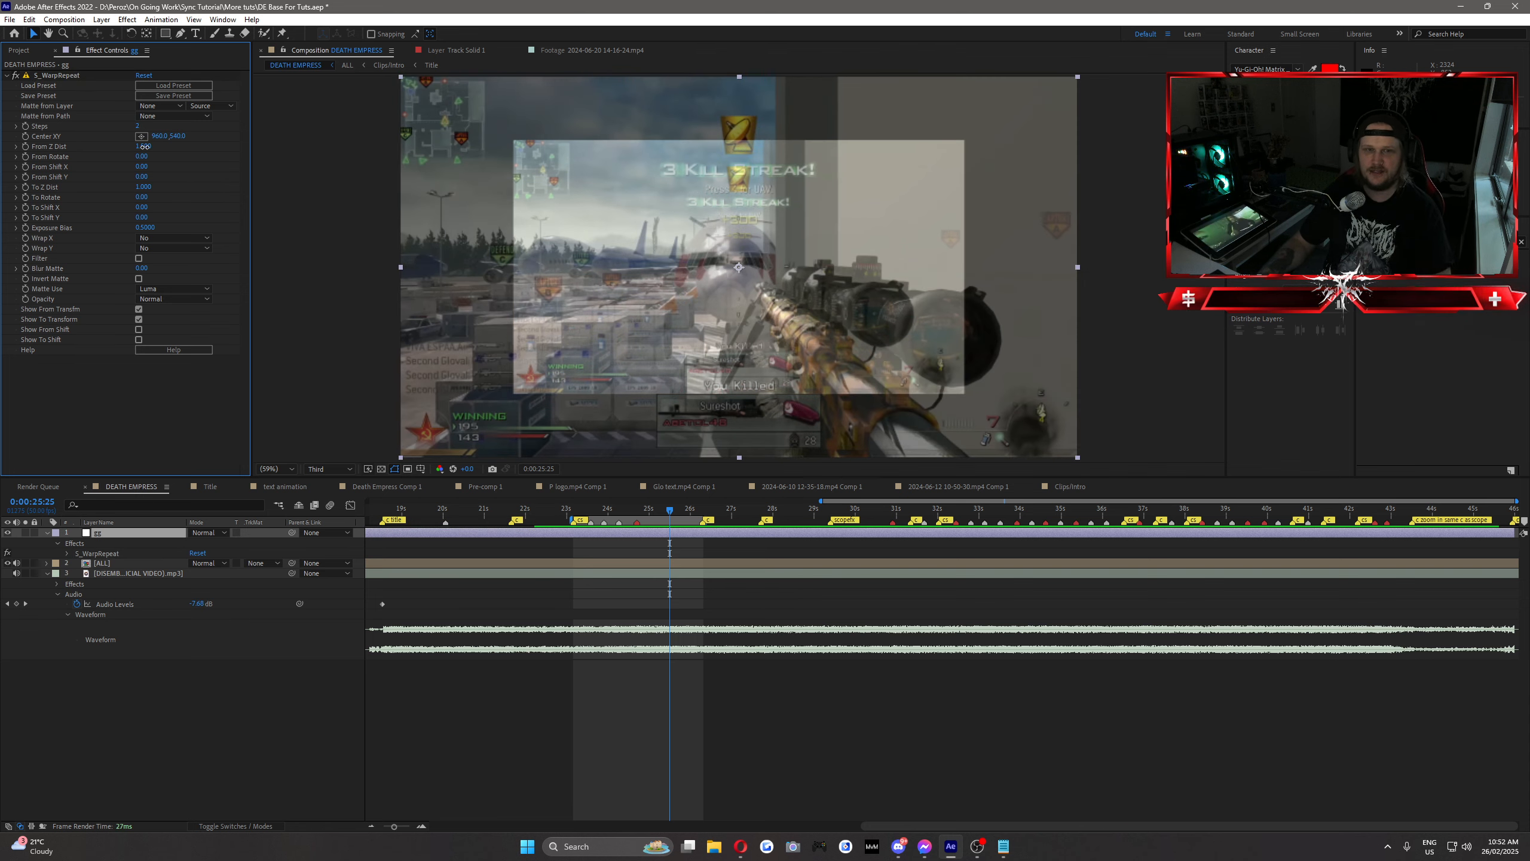
text(1)
key(Return)
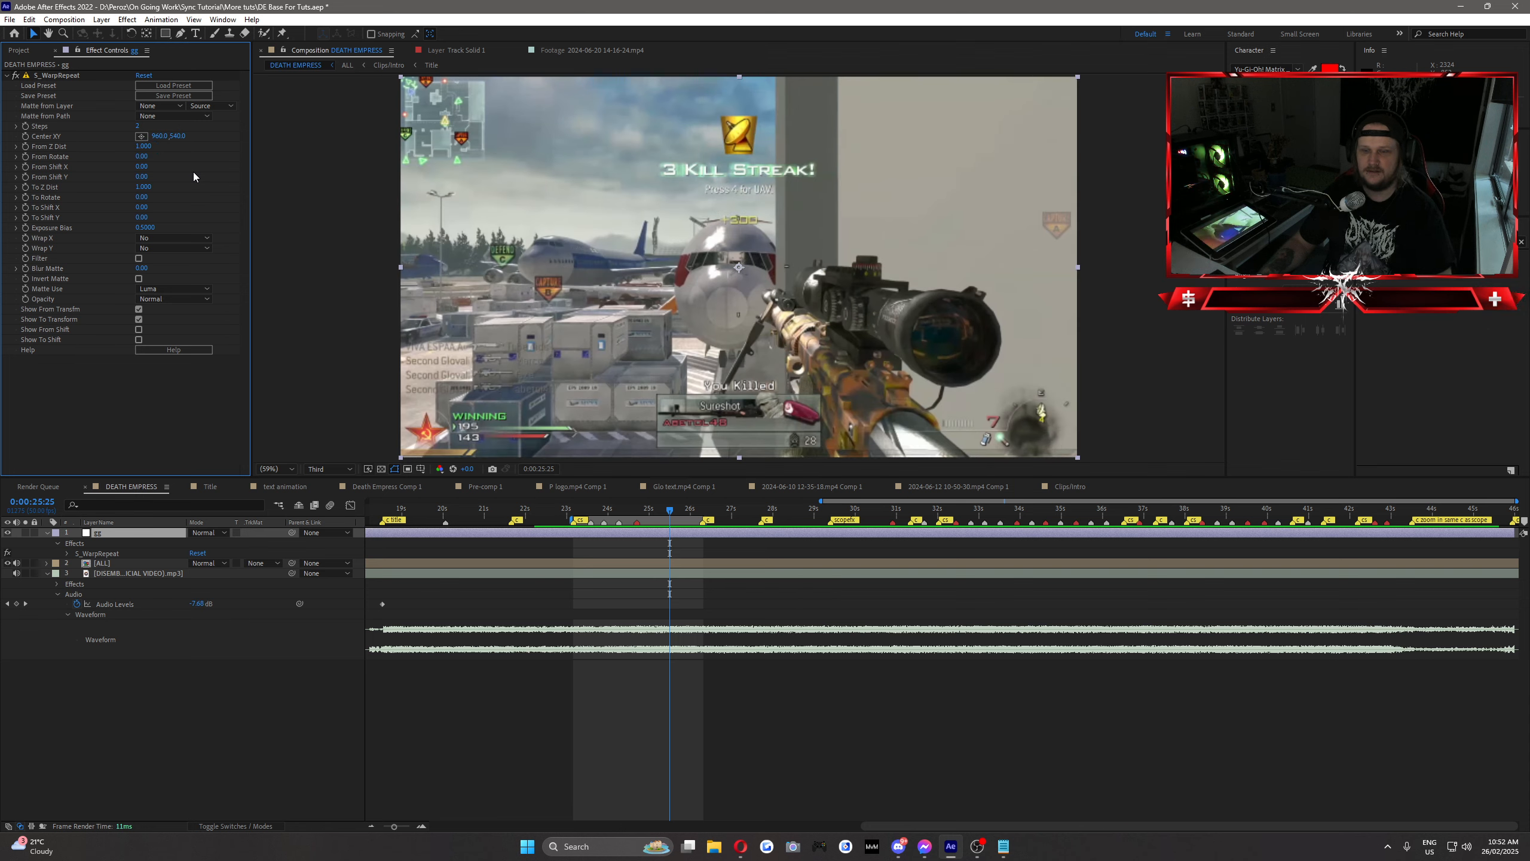
Step: Keyframe S_WarpRepeat's From Z Dist at 1 on 0:00:24:33, then lower it to about 0.68 at 0:00:24:35
drag(643, 512, 639, 513)
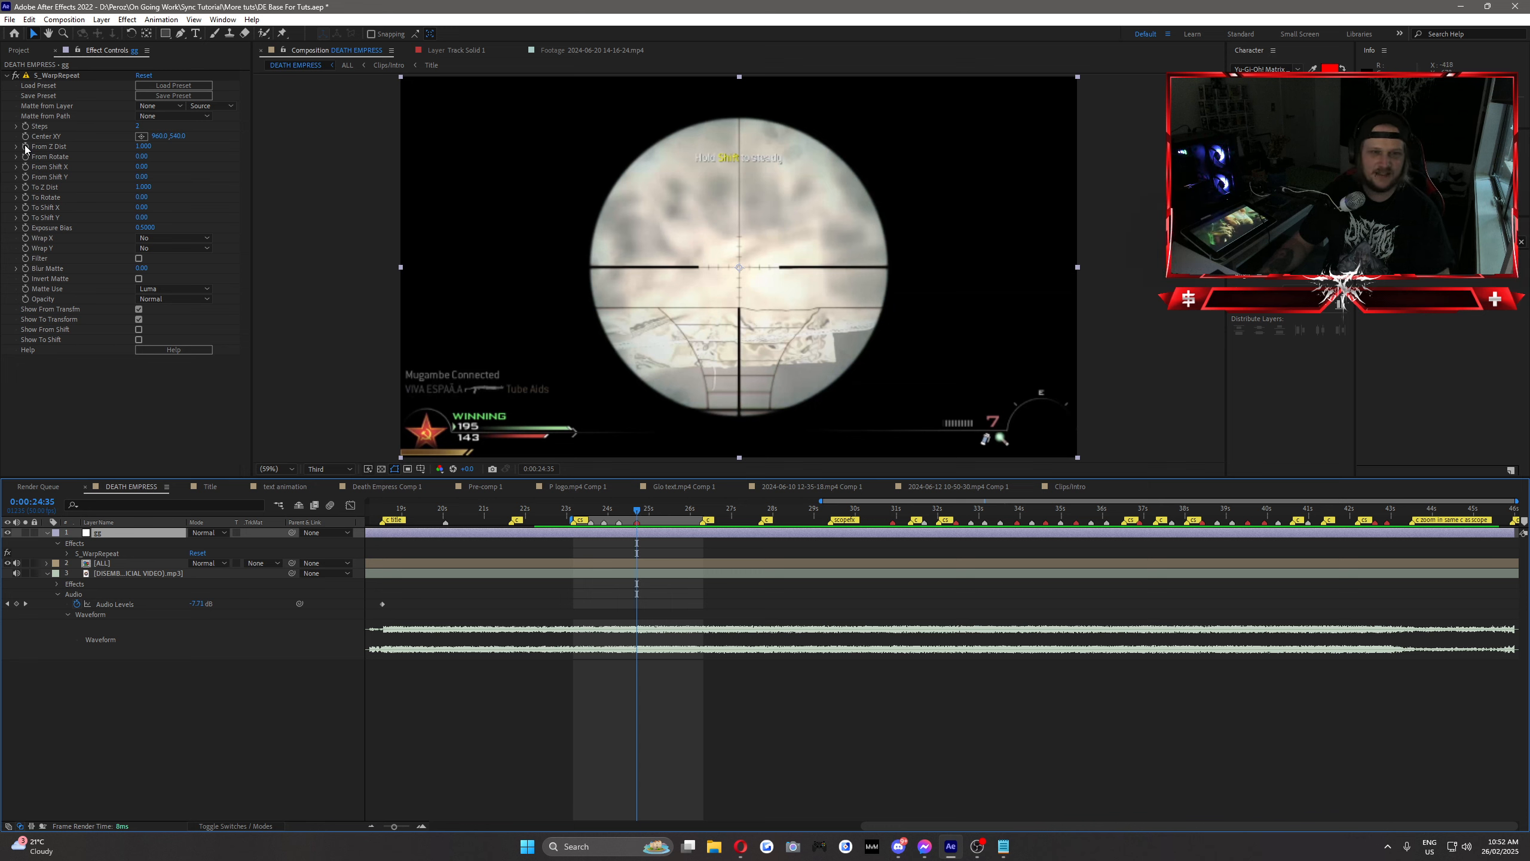
click(655, 548)
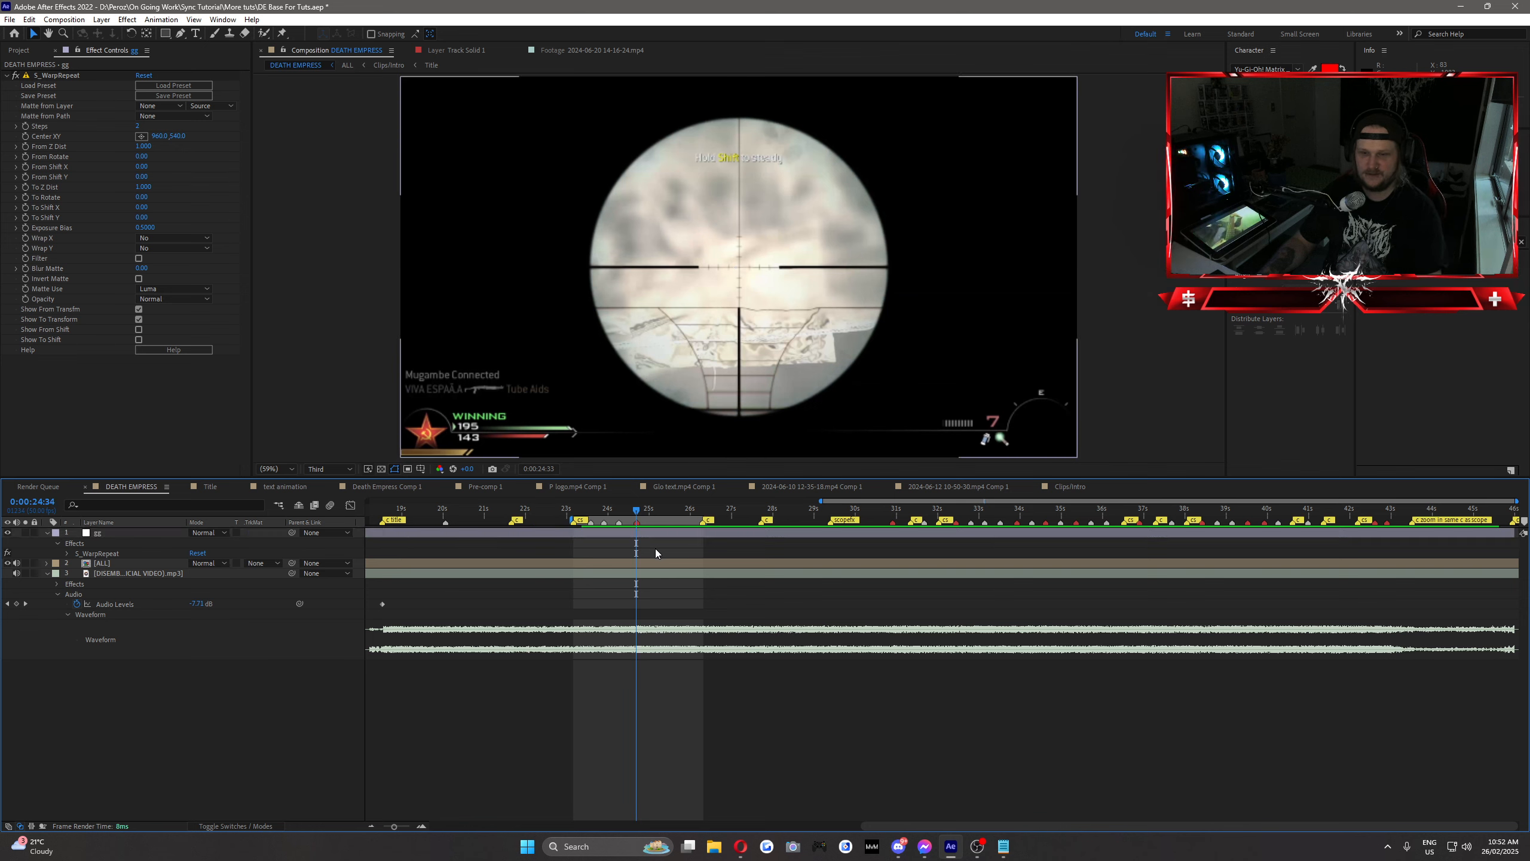
key(Page_Up)
key(Page_Up)
click(27, 146)
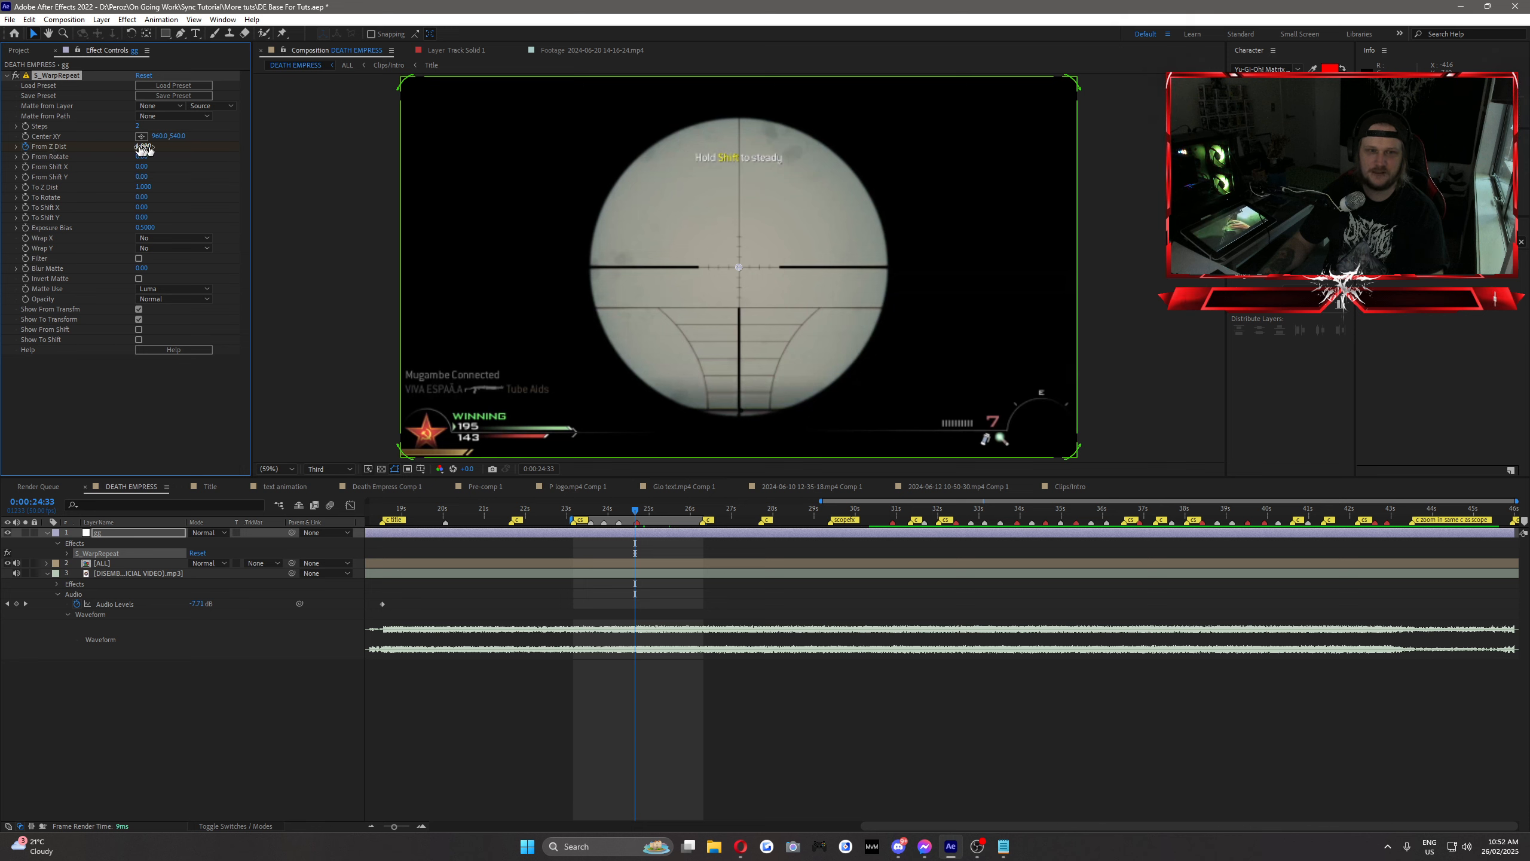
key(Page_Down)
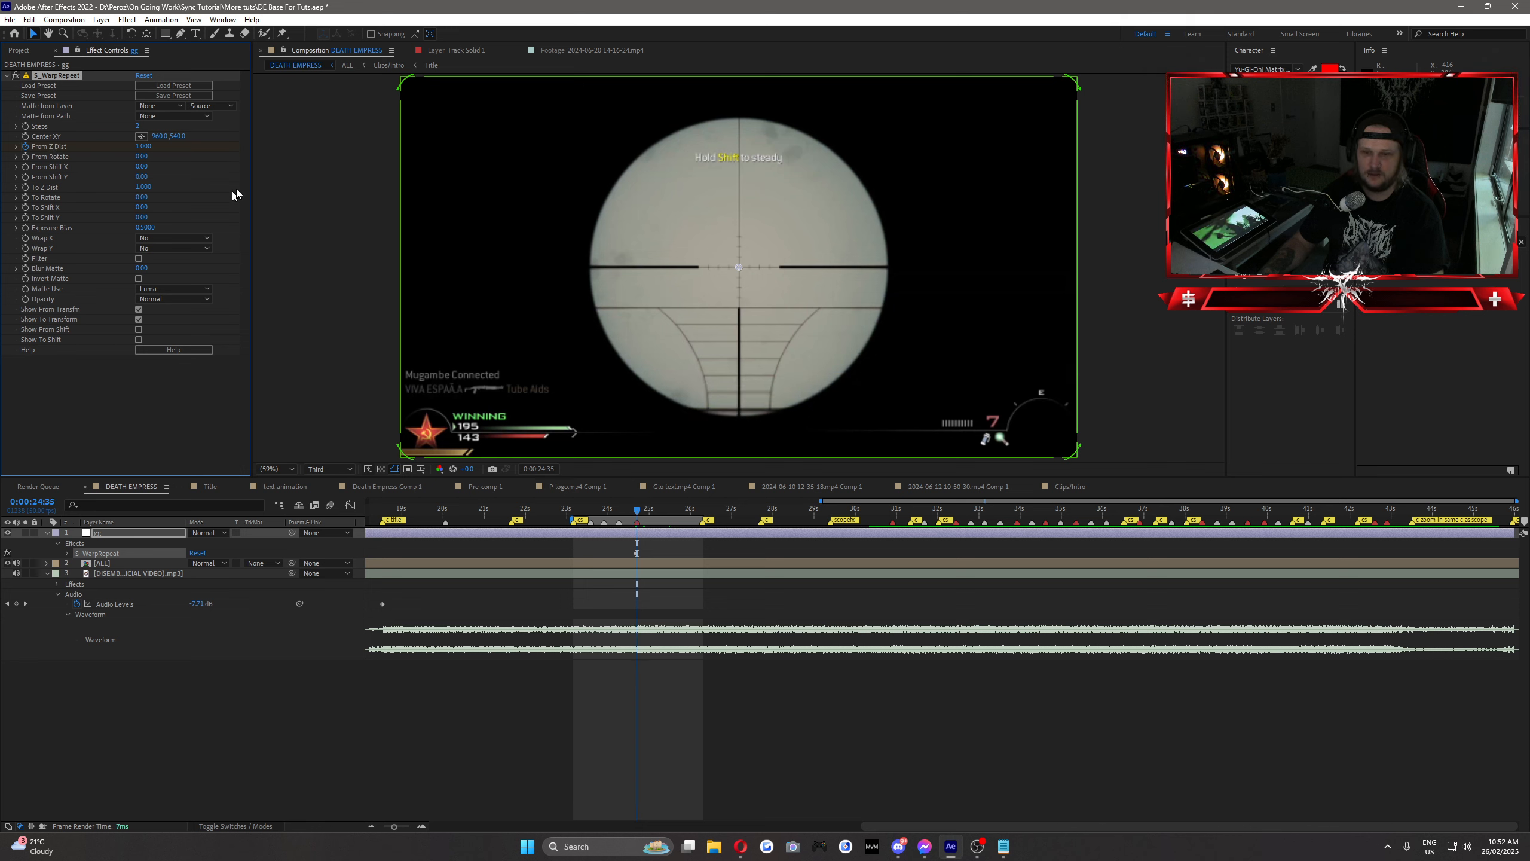
drag(157, 147, 131, 148)
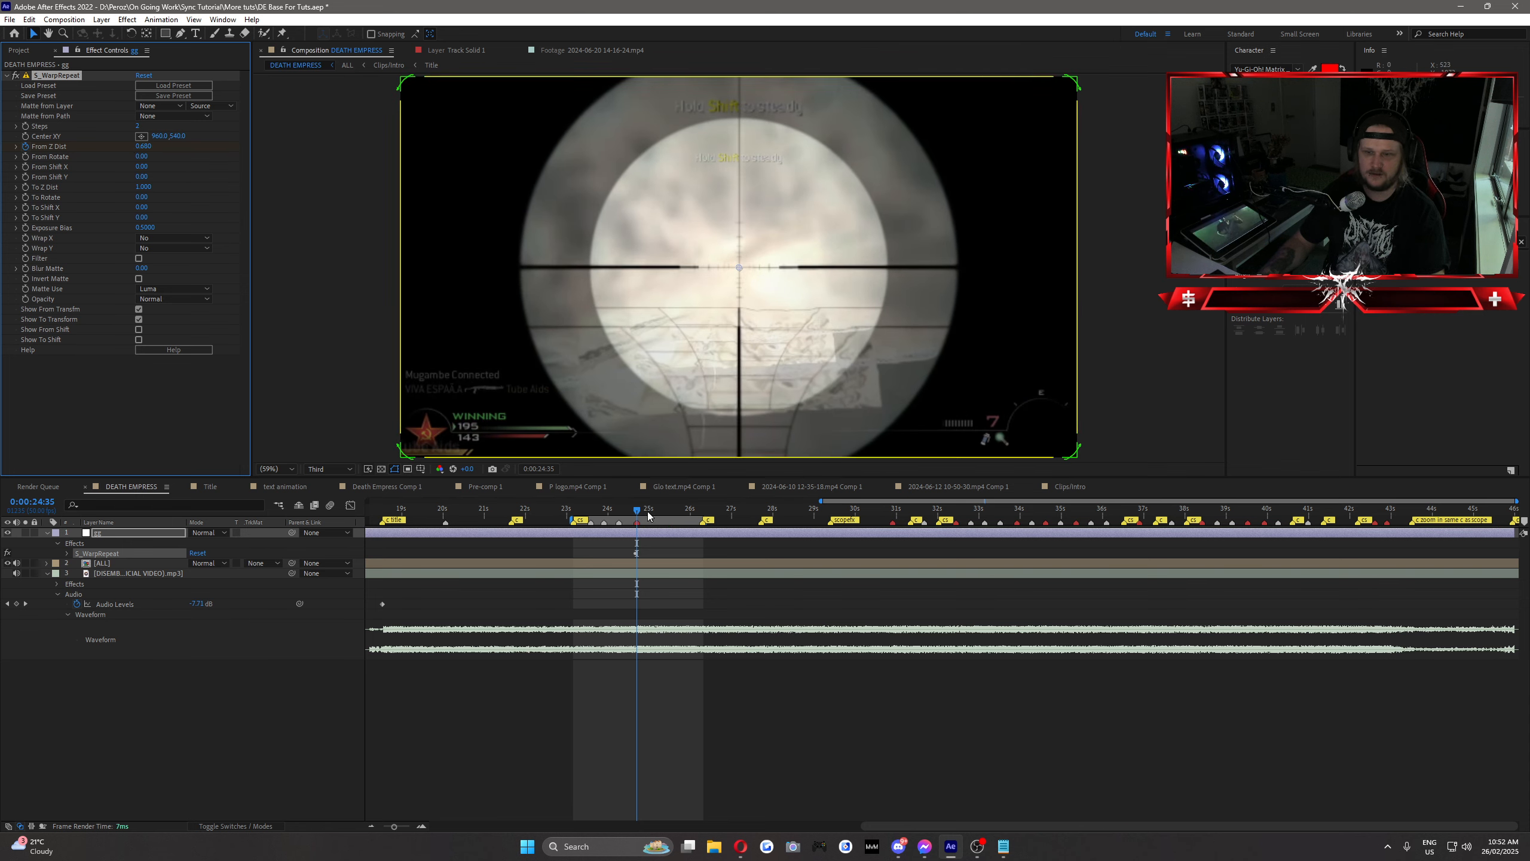
Step: Keyframe the adjustment layer's Opacity at 100% on 0:00:24:35 and at 0% on 0:00:25:21
mouse_move(648, 513)
mouse_down()
mouse_move(667, 516)
mouse_move(639, 515)
mouse_up()
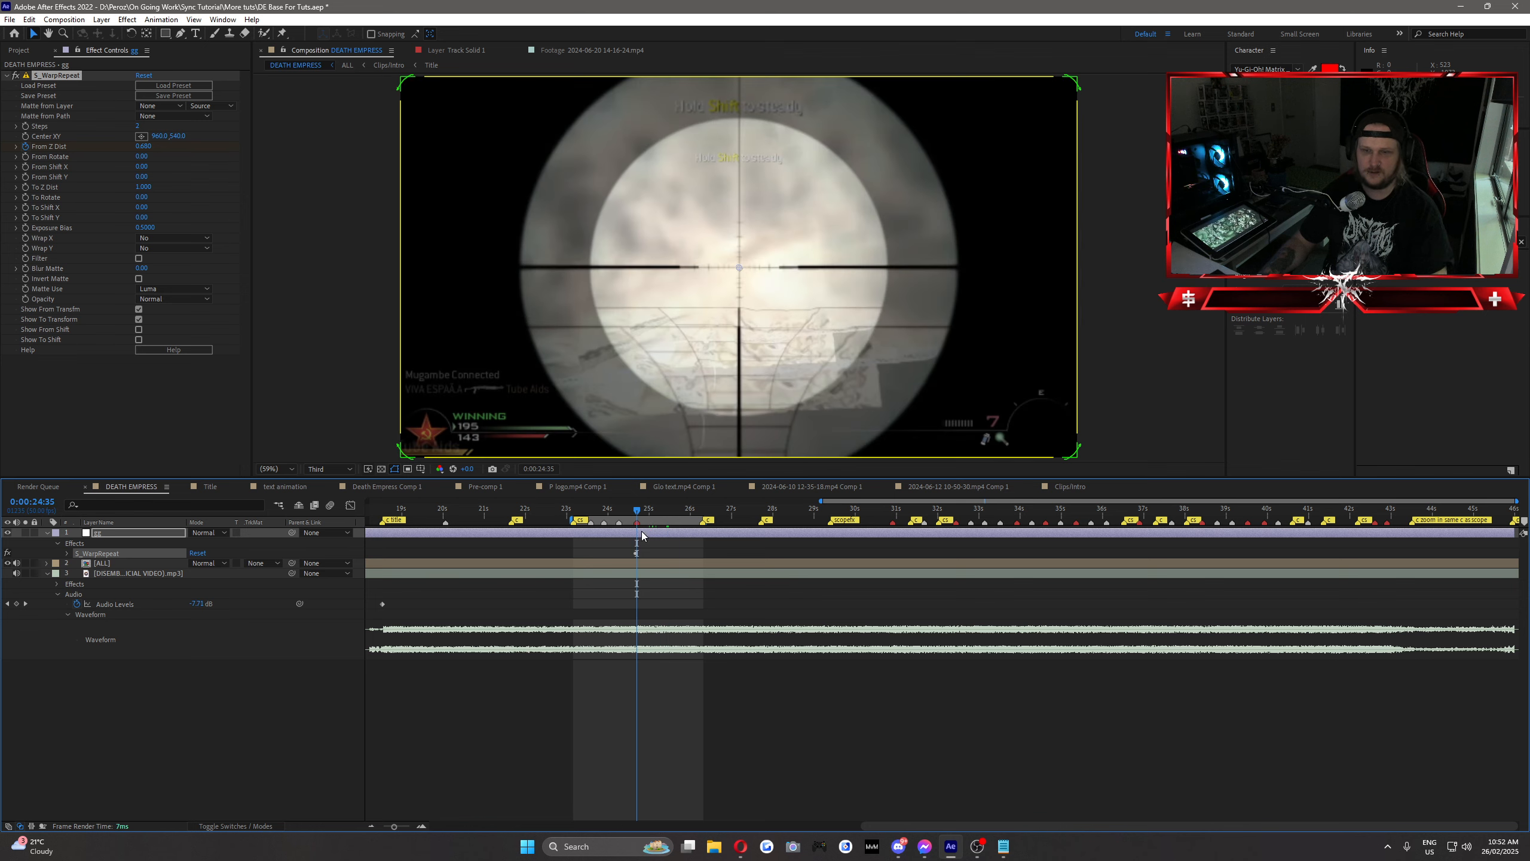
key(shift+t)
click(77, 563)
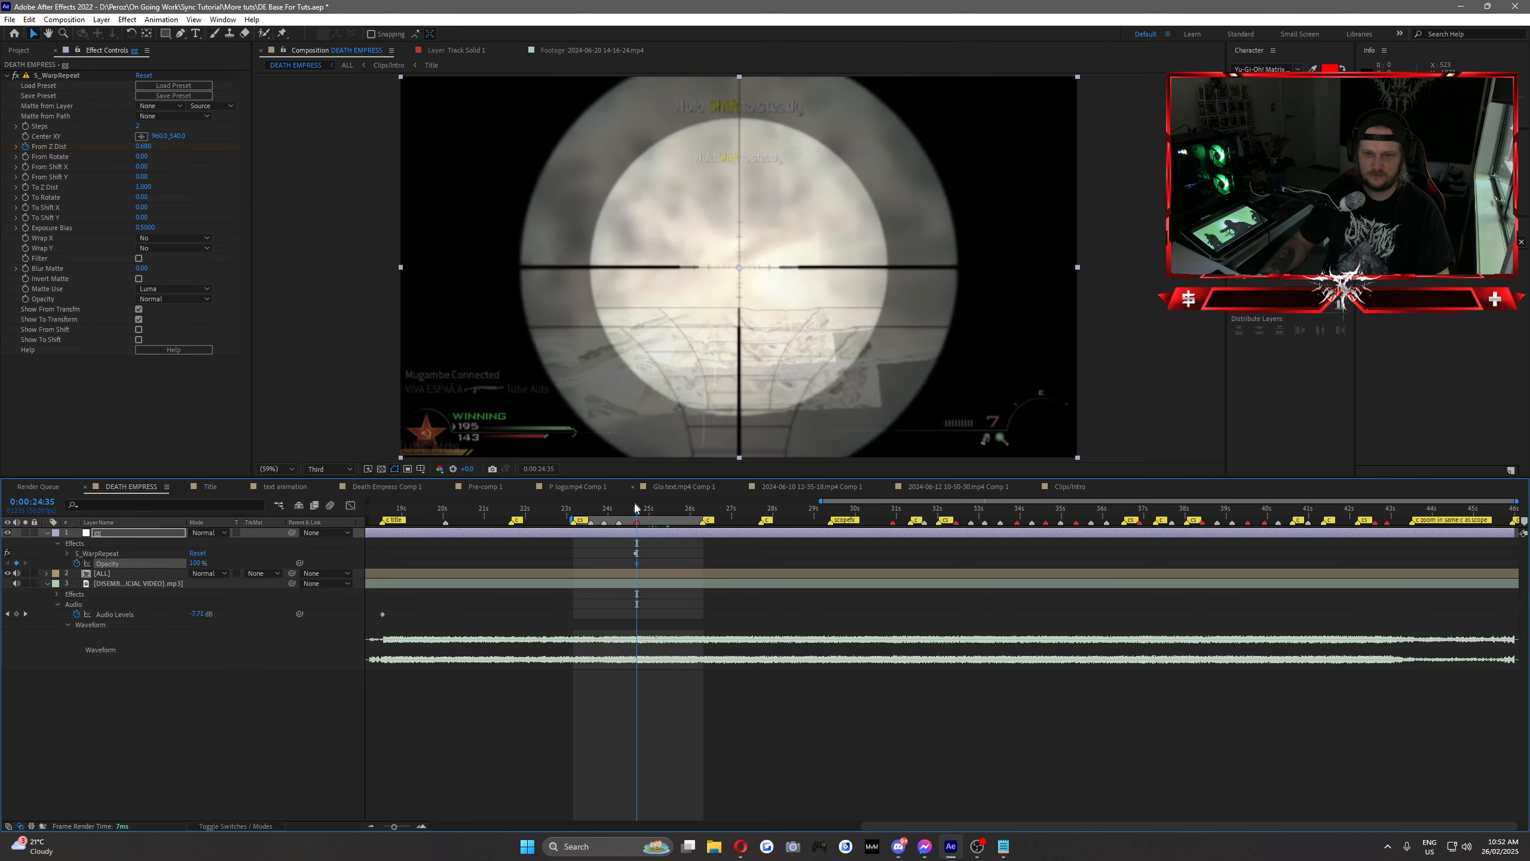
key(space)
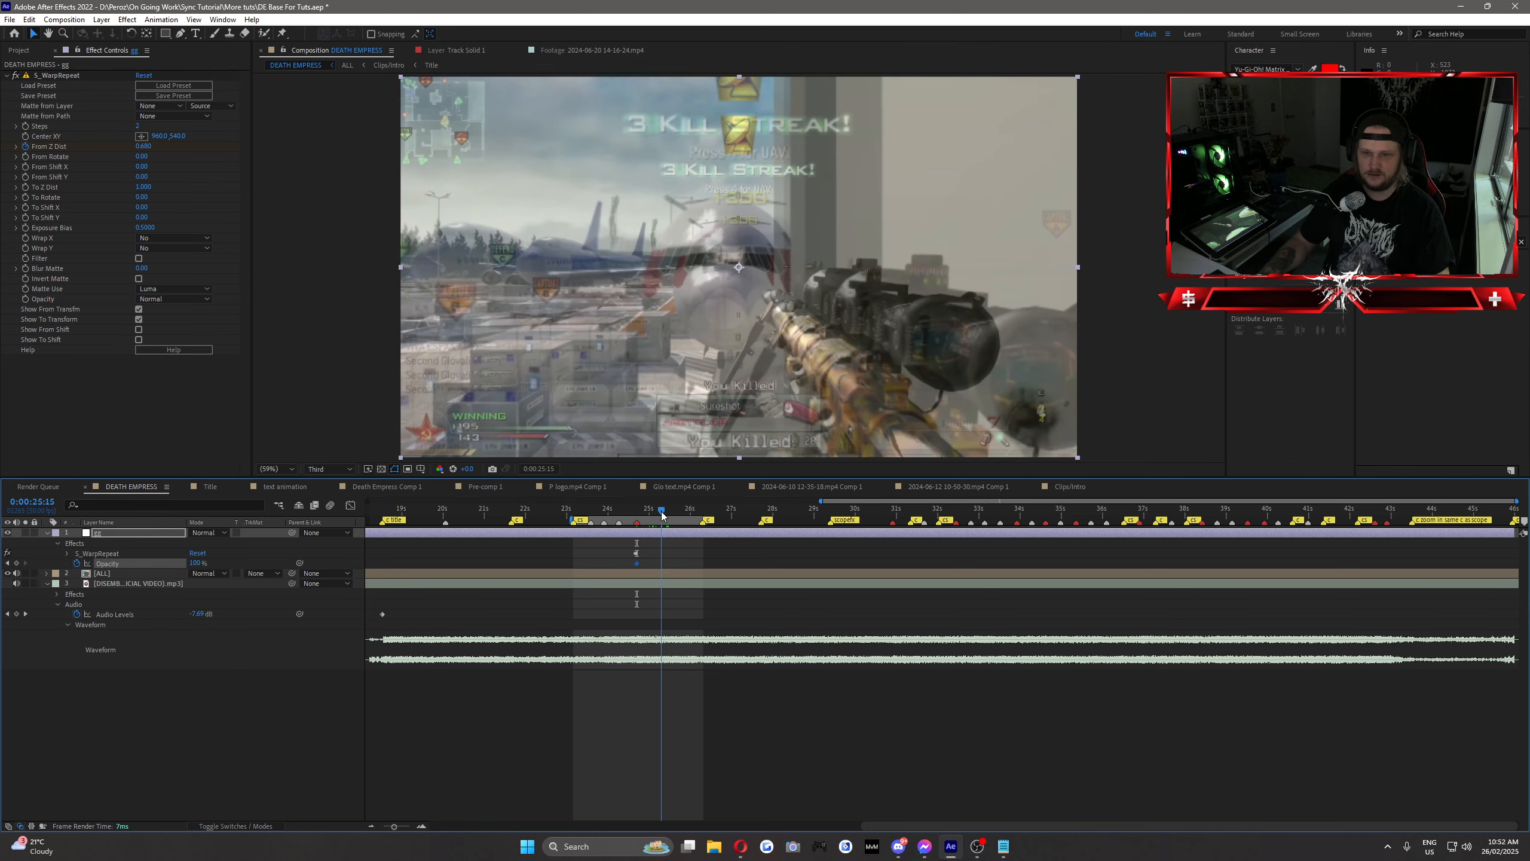
click(148, 146)
click(203, 410)
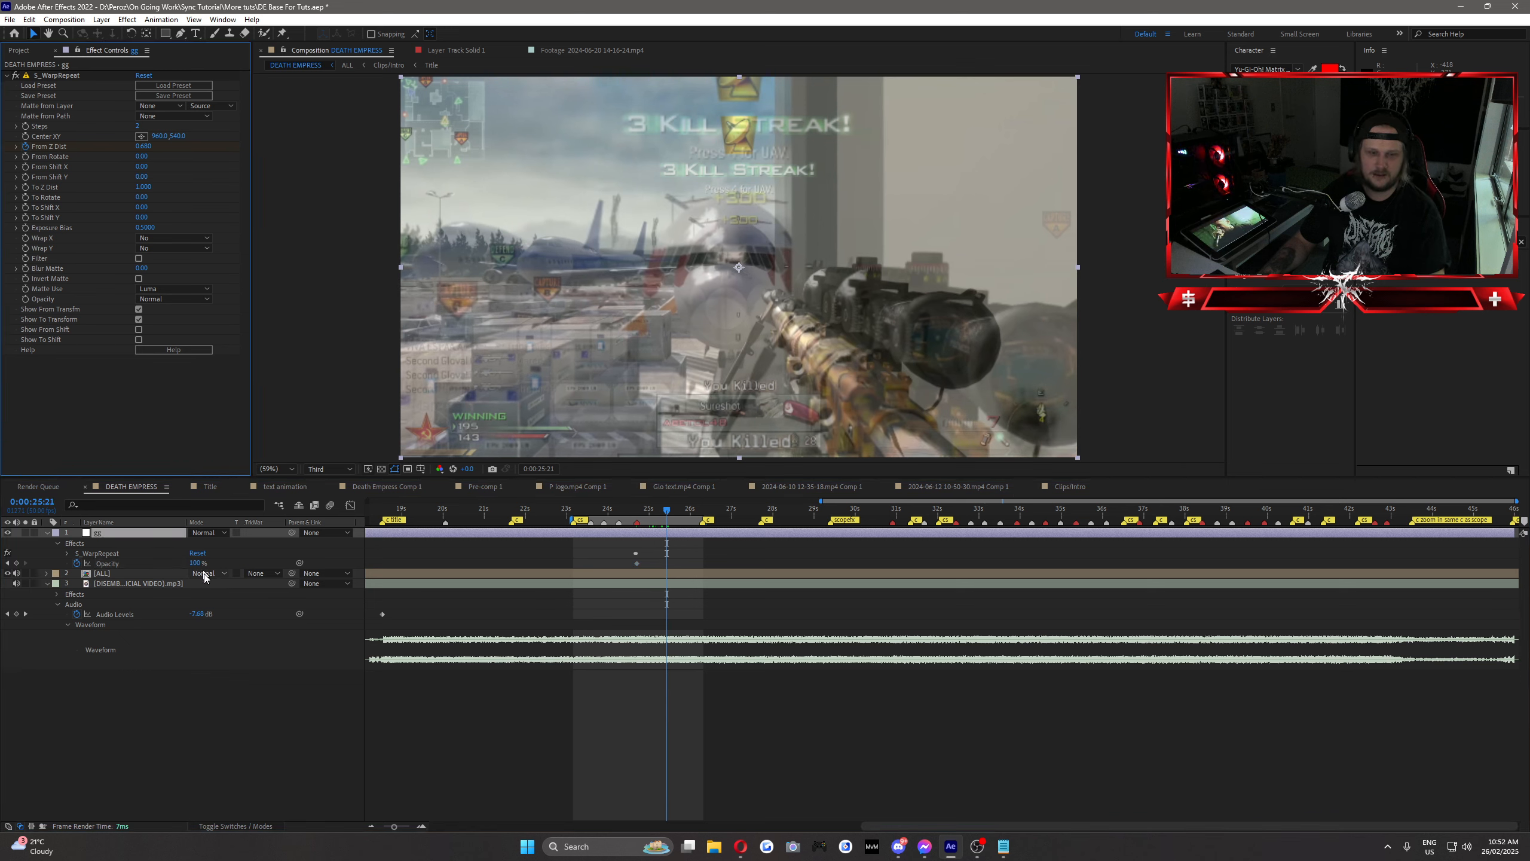
click(196, 563)
text(0)
click(520, 566)
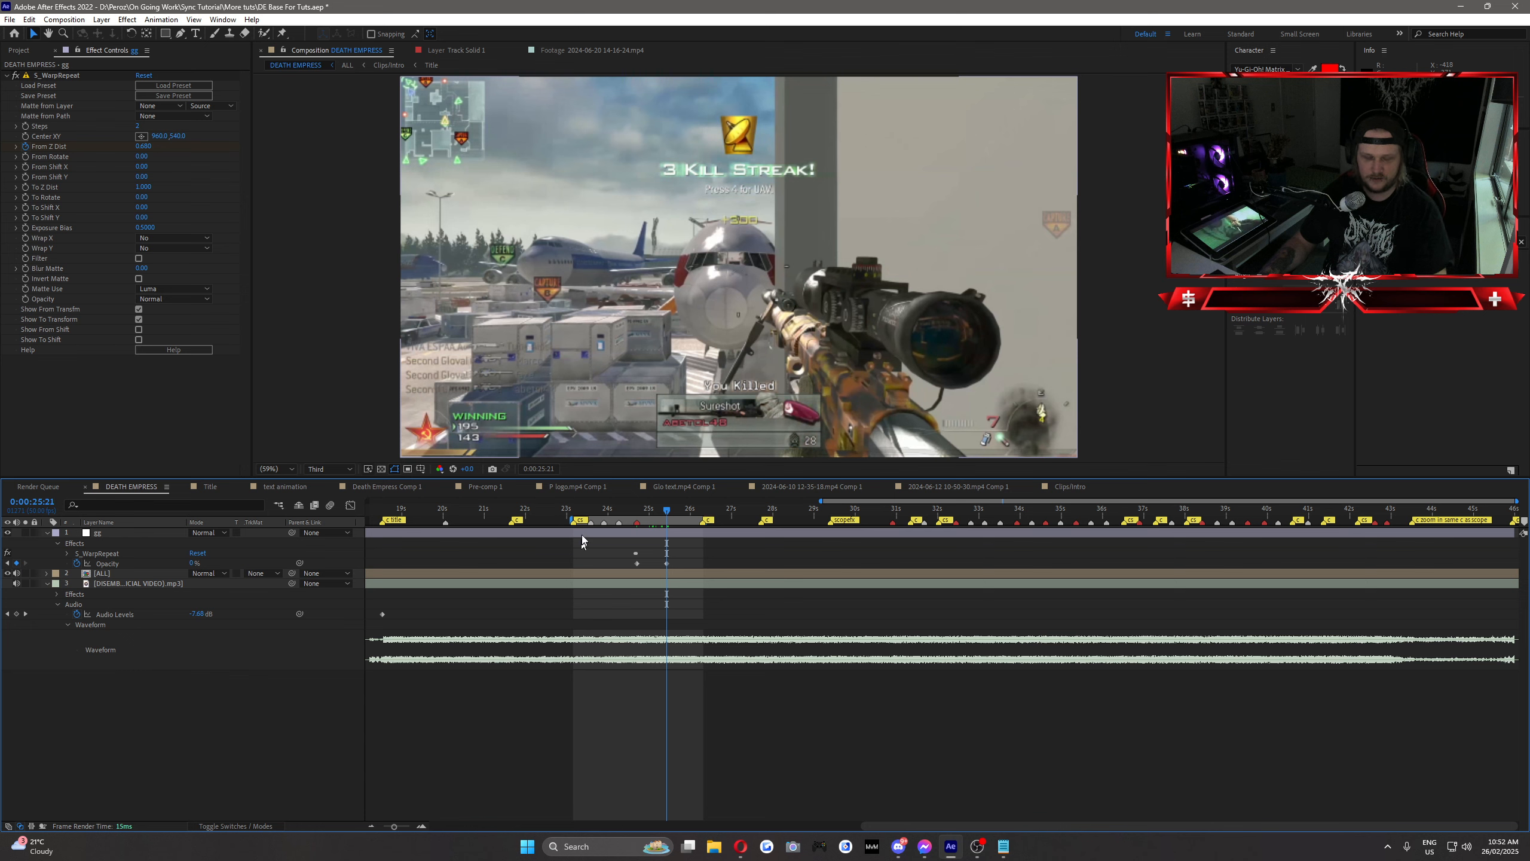
Step: Move the second From Z Dist keyframe in line with the final Opacity keyframe and scrub through the fading zoom
click(581, 534)
key(u)
drag(626, 509, 656, 515)
drag(661, 517, 666, 555)
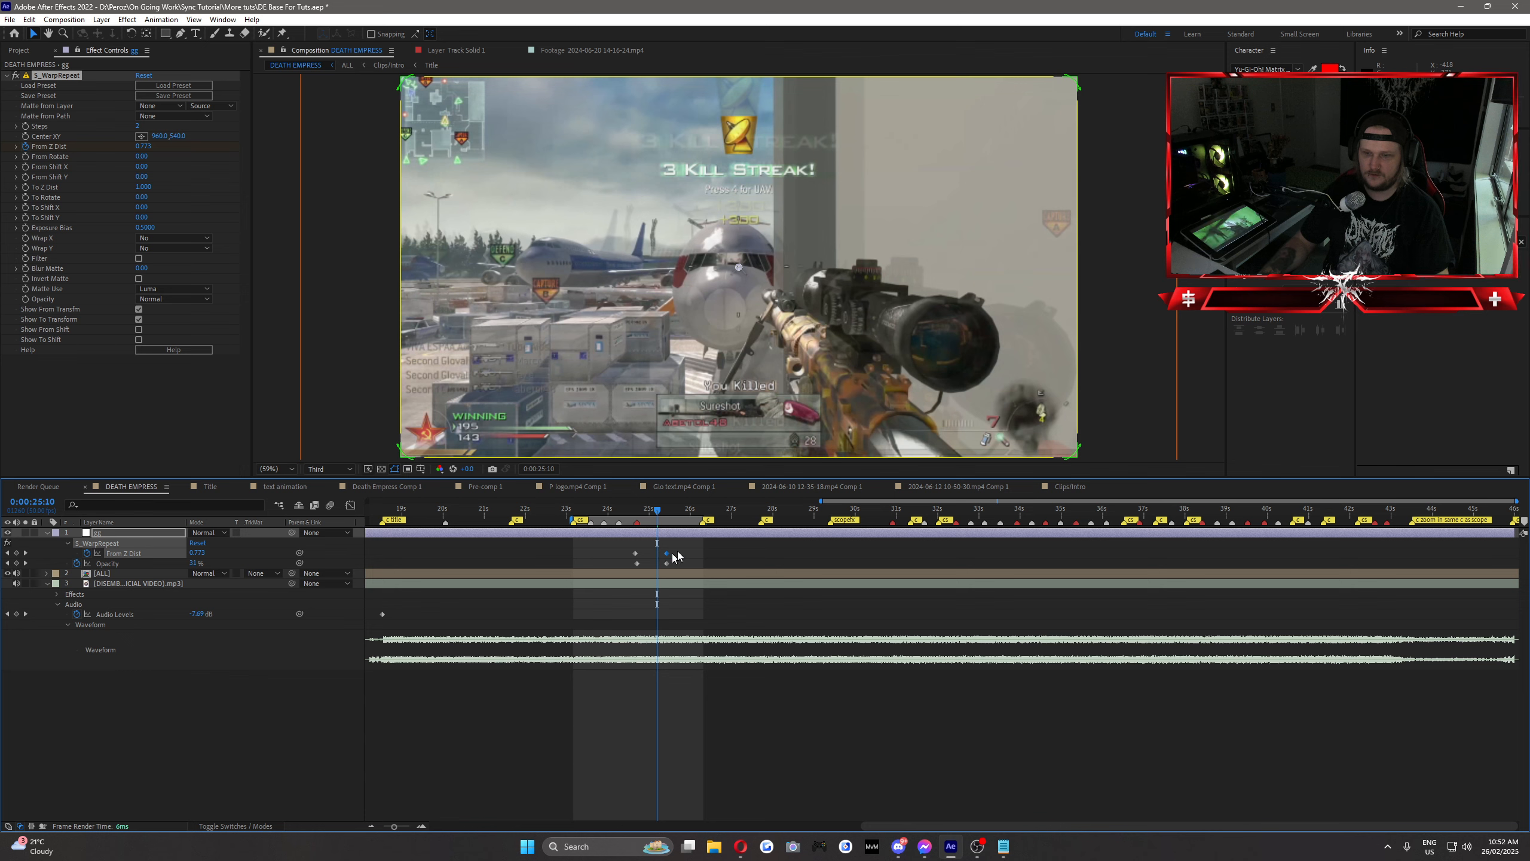
mouse_move(645, 516)
mouse_down()
mouse_move(658, 511)
mouse_move(621, 511)
mouse_move(673, 514)
mouse_move(643, 515)
mouse_move(660, 512)
mouse_move(677, 554)
mouse_move(638, 514)
mouse_move(666, 519)
mouse_move(625, 532)
mouse_move(667, 541)
mouse_move(650, 541)
mouse_up()
Step: Remove S_WarpRepeat from the adjustment layer, then reset its Opacity to 100% and clear the Opacity keyframes
click(59, 75)
key(Delete)
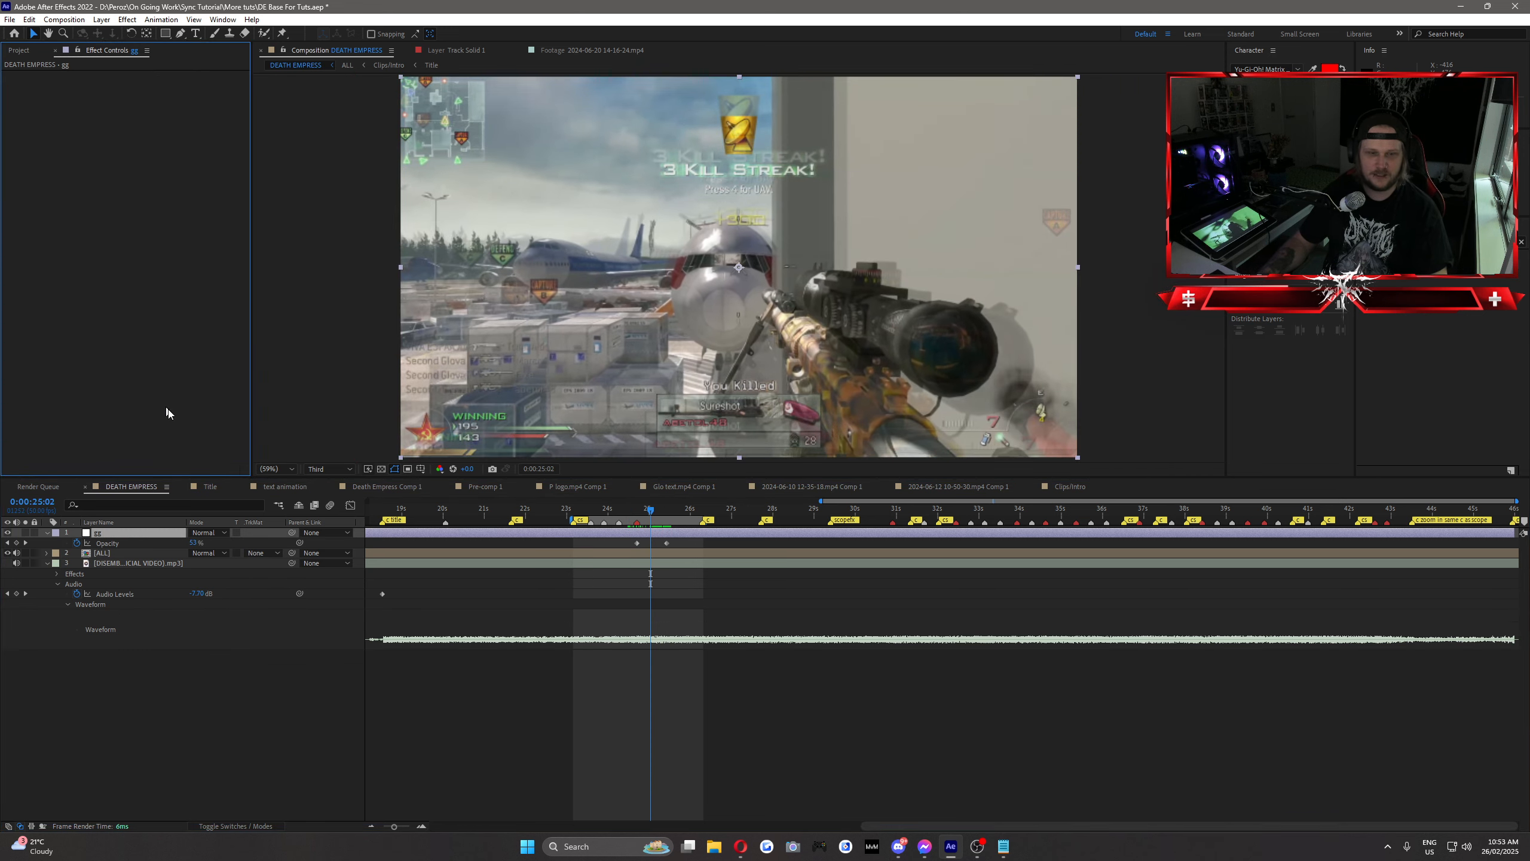
click(193, 543)
text(100)
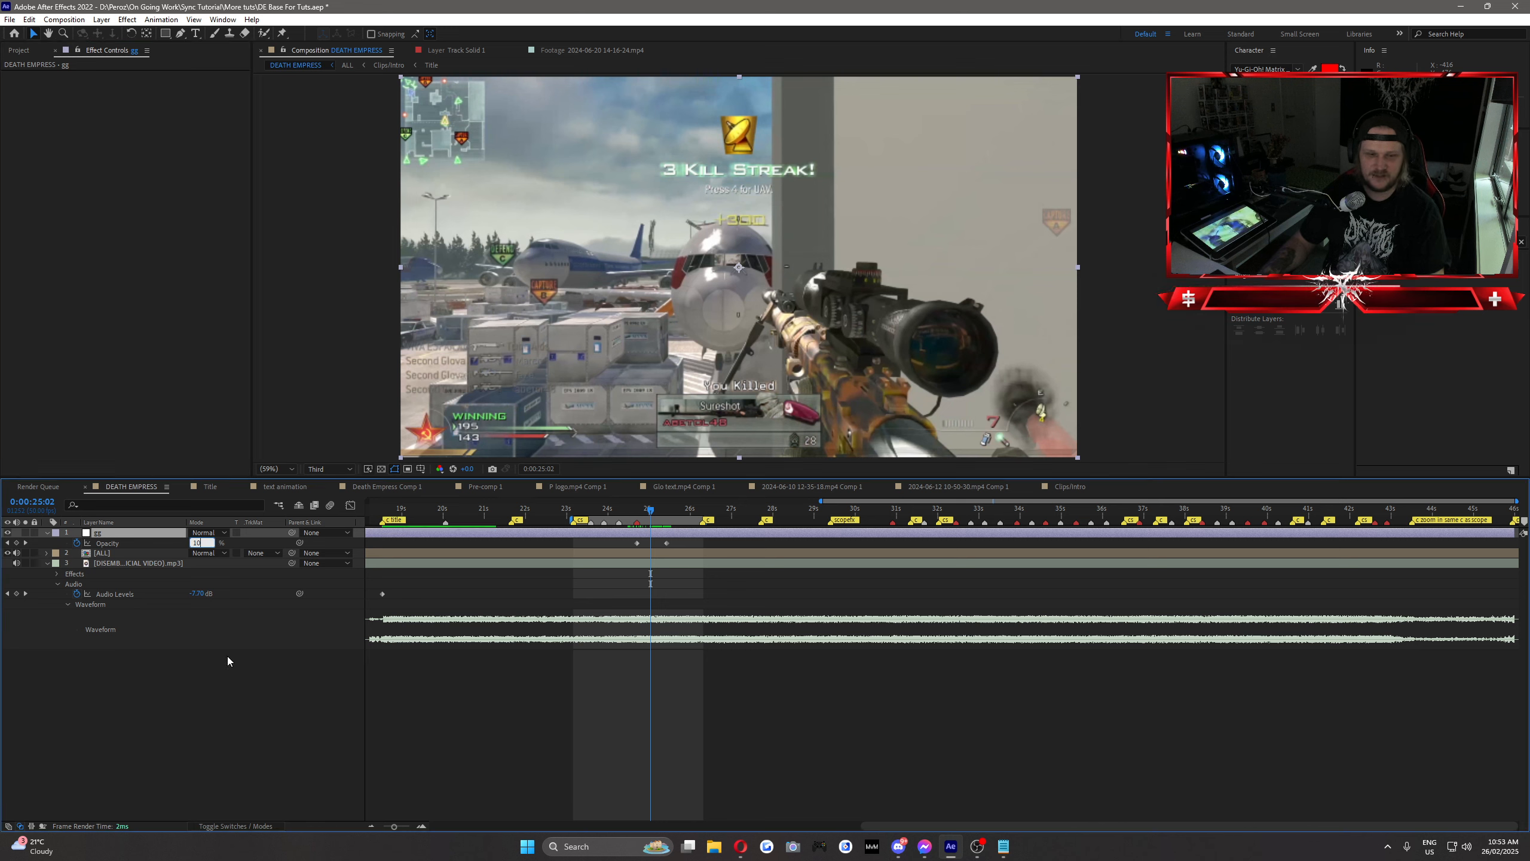
click(227, 655)
click(76, 543)
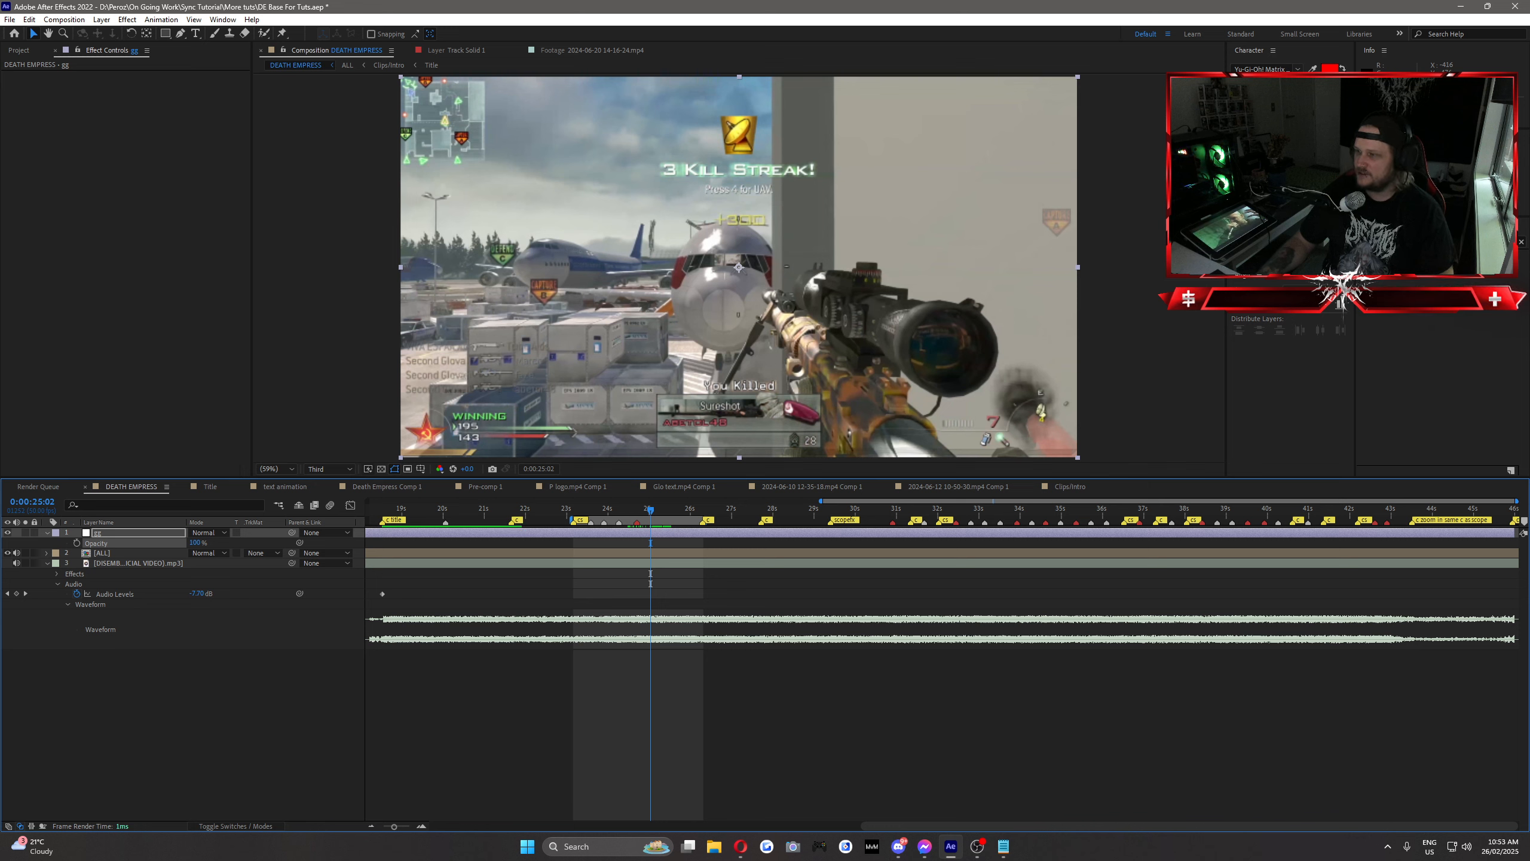
Step: Apply the Color Correction Exposure effect to the adjustment layer and set its Exposure to 2
click(1446, 241)
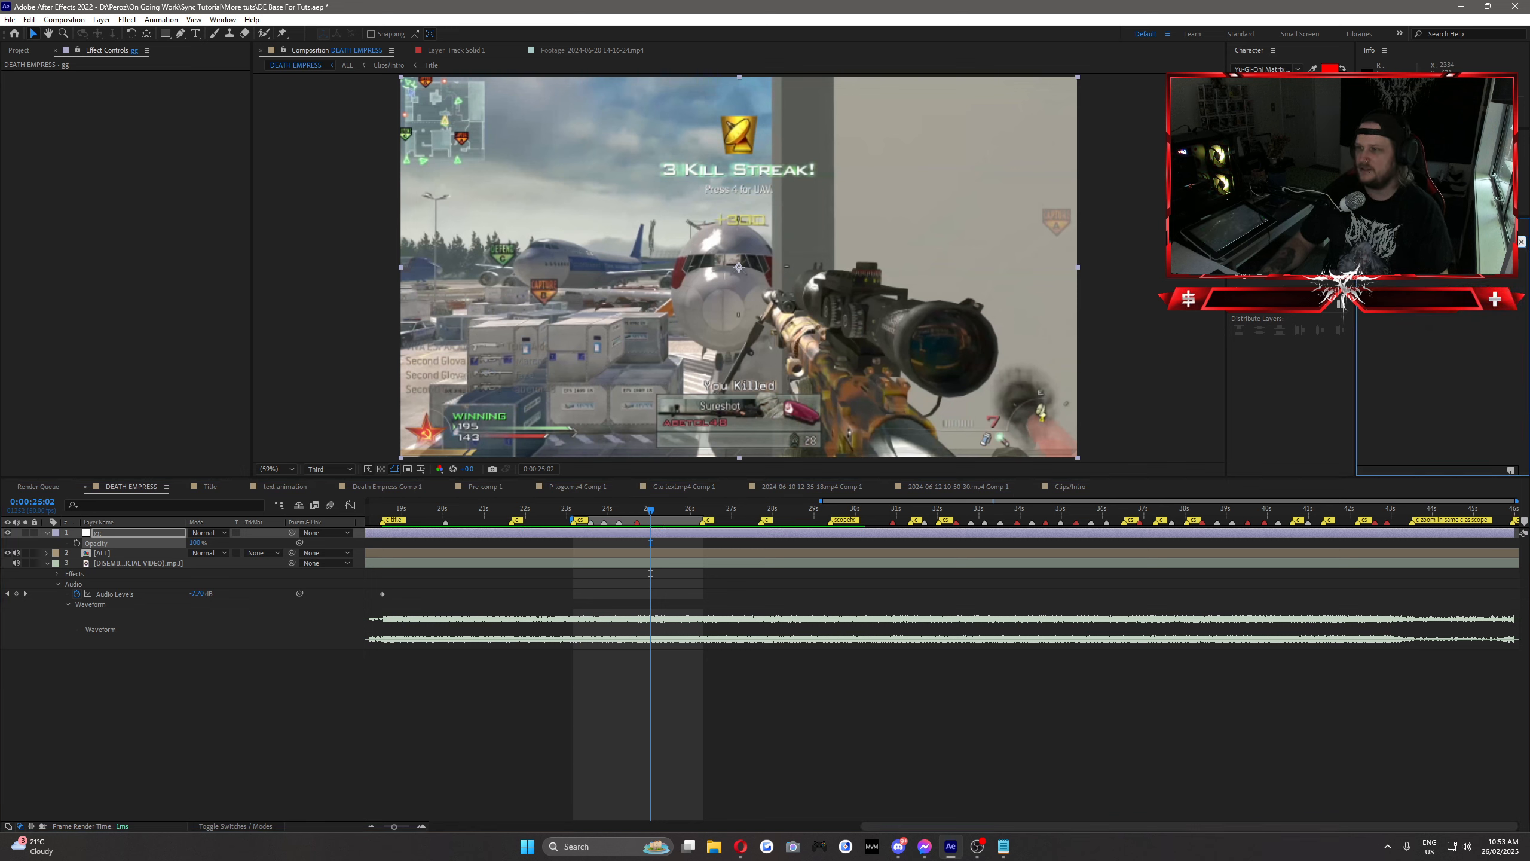
text(s_shake)
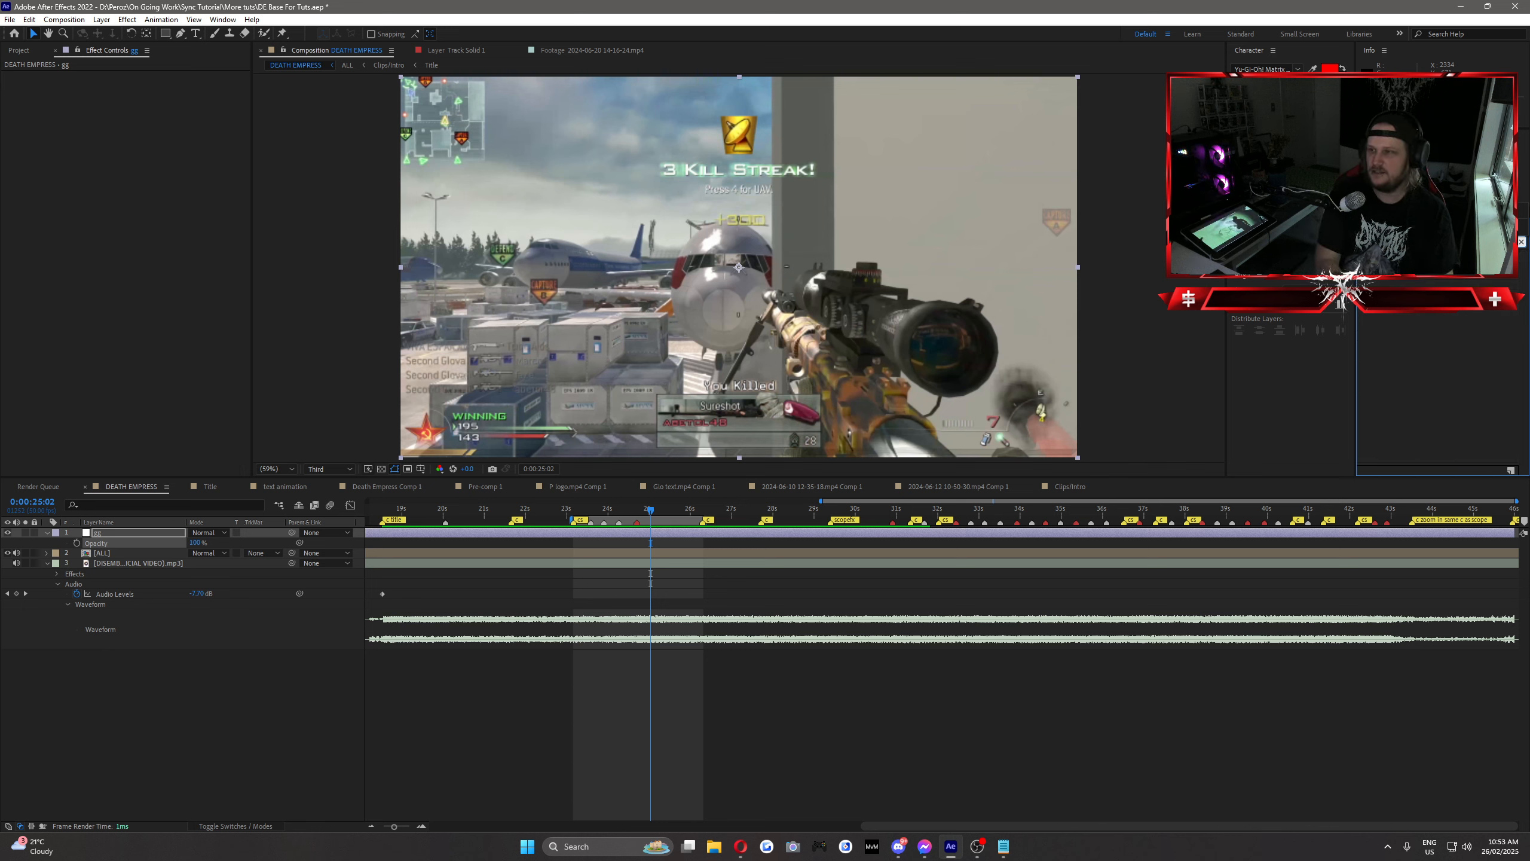
text(expo)
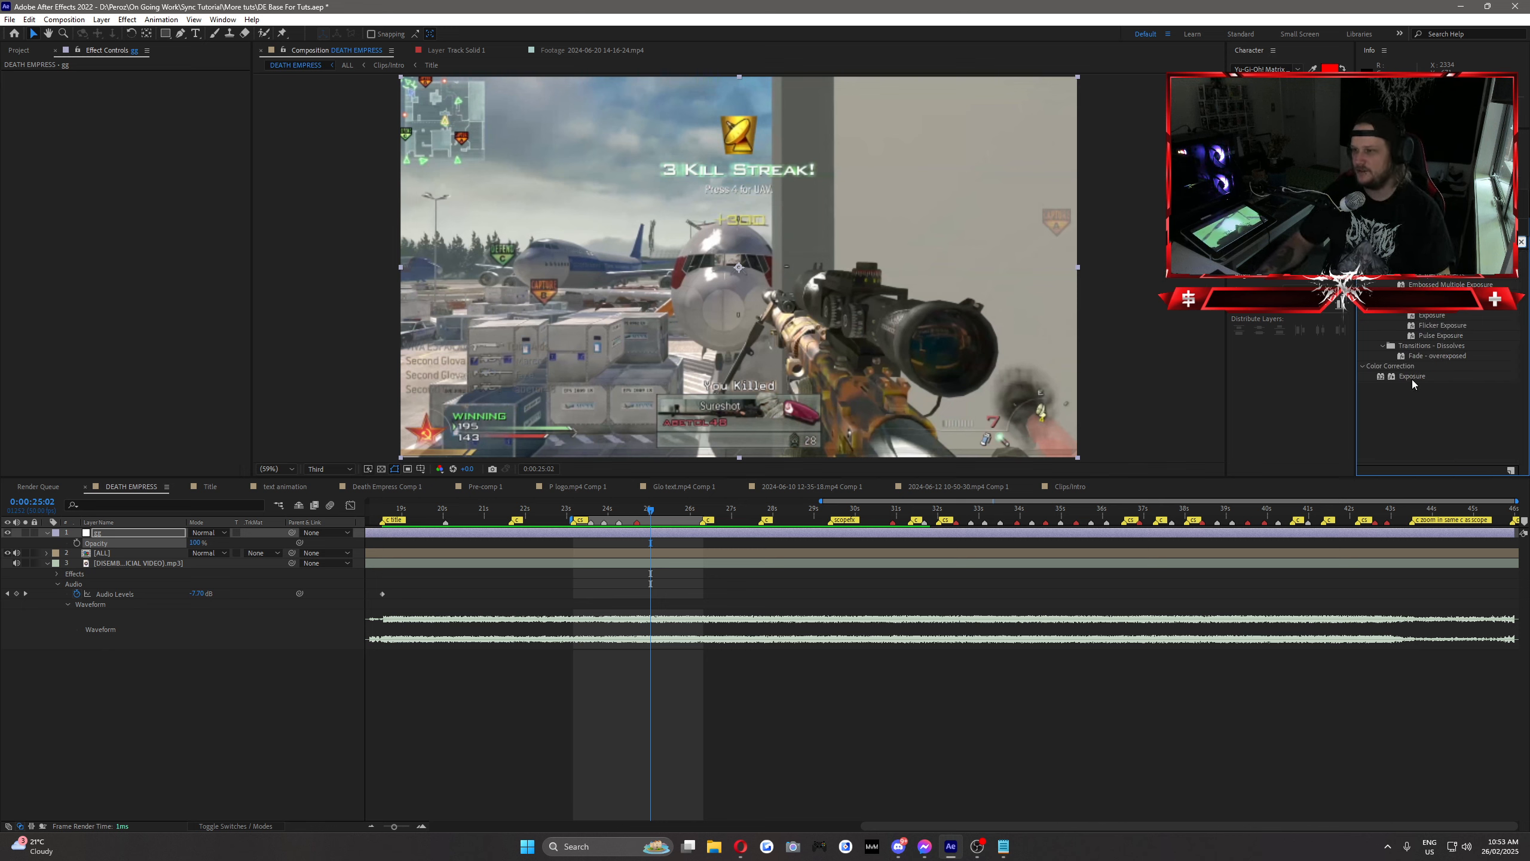
drag(1412, 376, 122, 536)
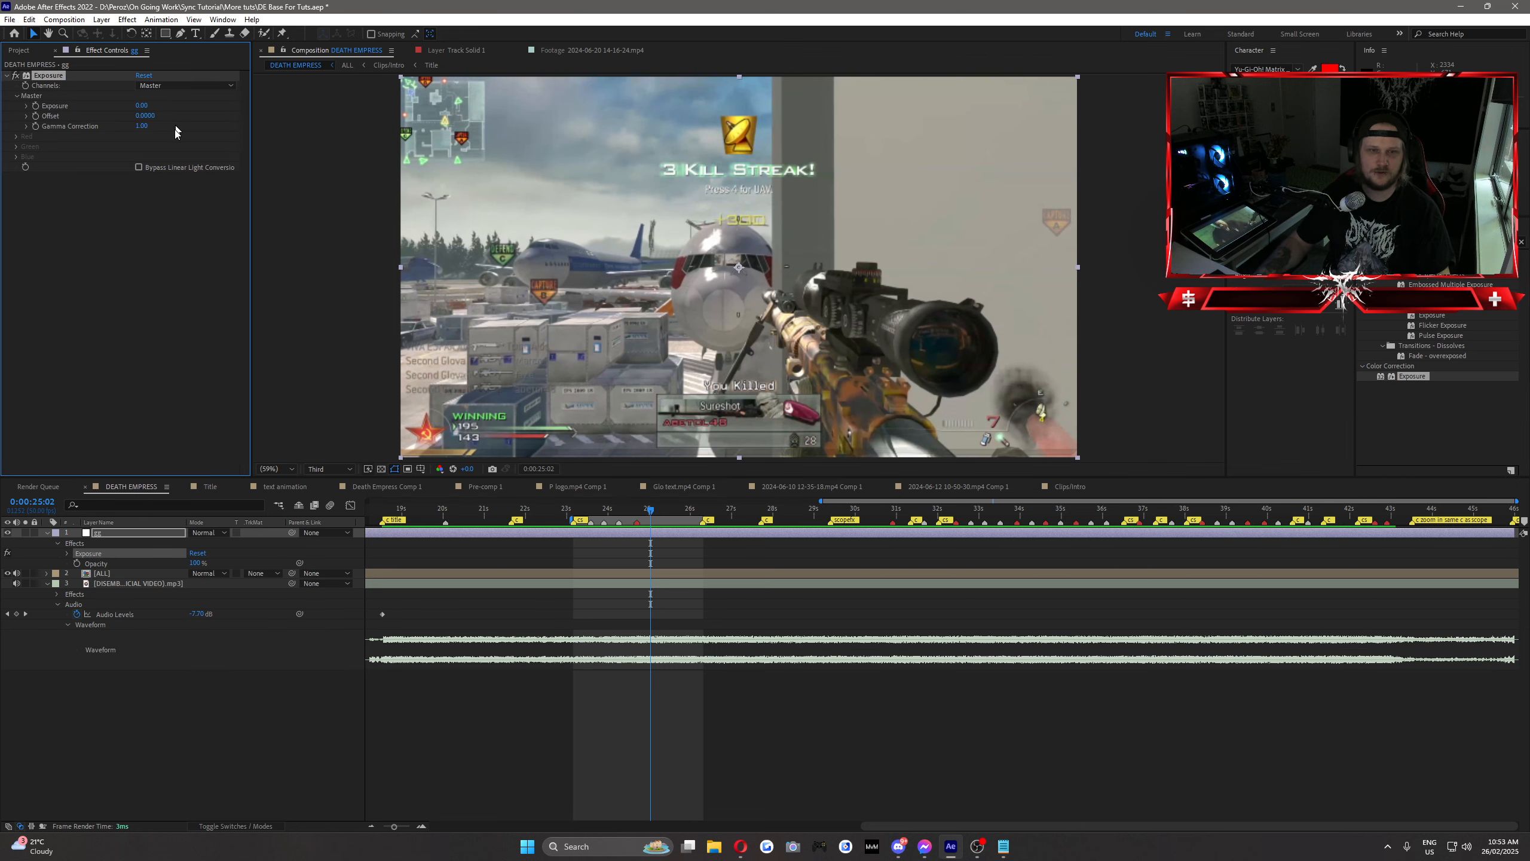
click(142, 108)
text(1)
click(147, 146)
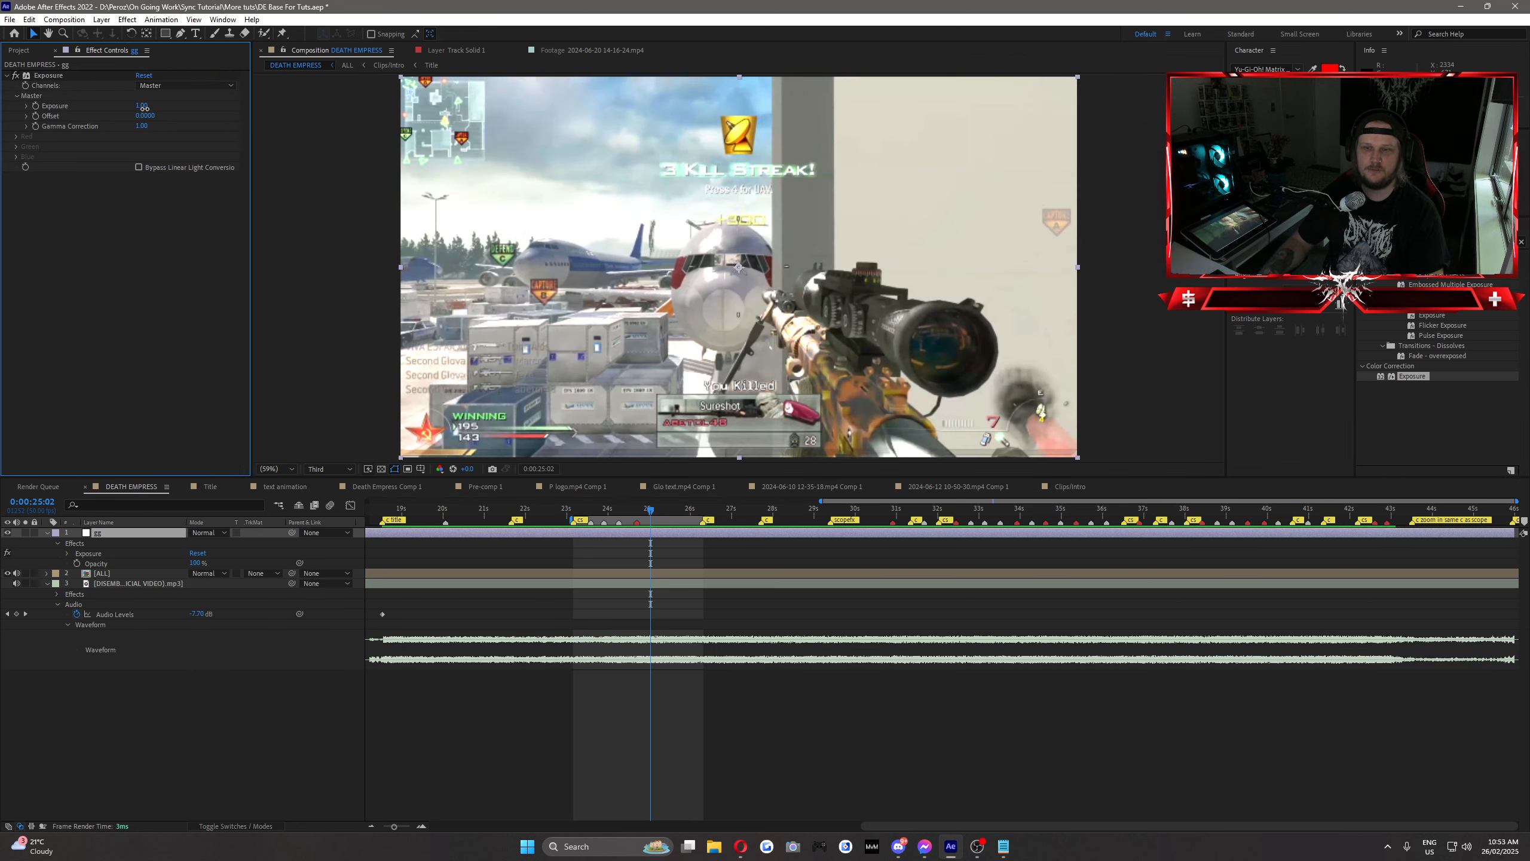
Step: Keyframe Exposure at 0 on 0:00:24:33 and at 2 on 0:00:24:35 to create a flash on the shot
click(637, 511)
key(Page_Up)
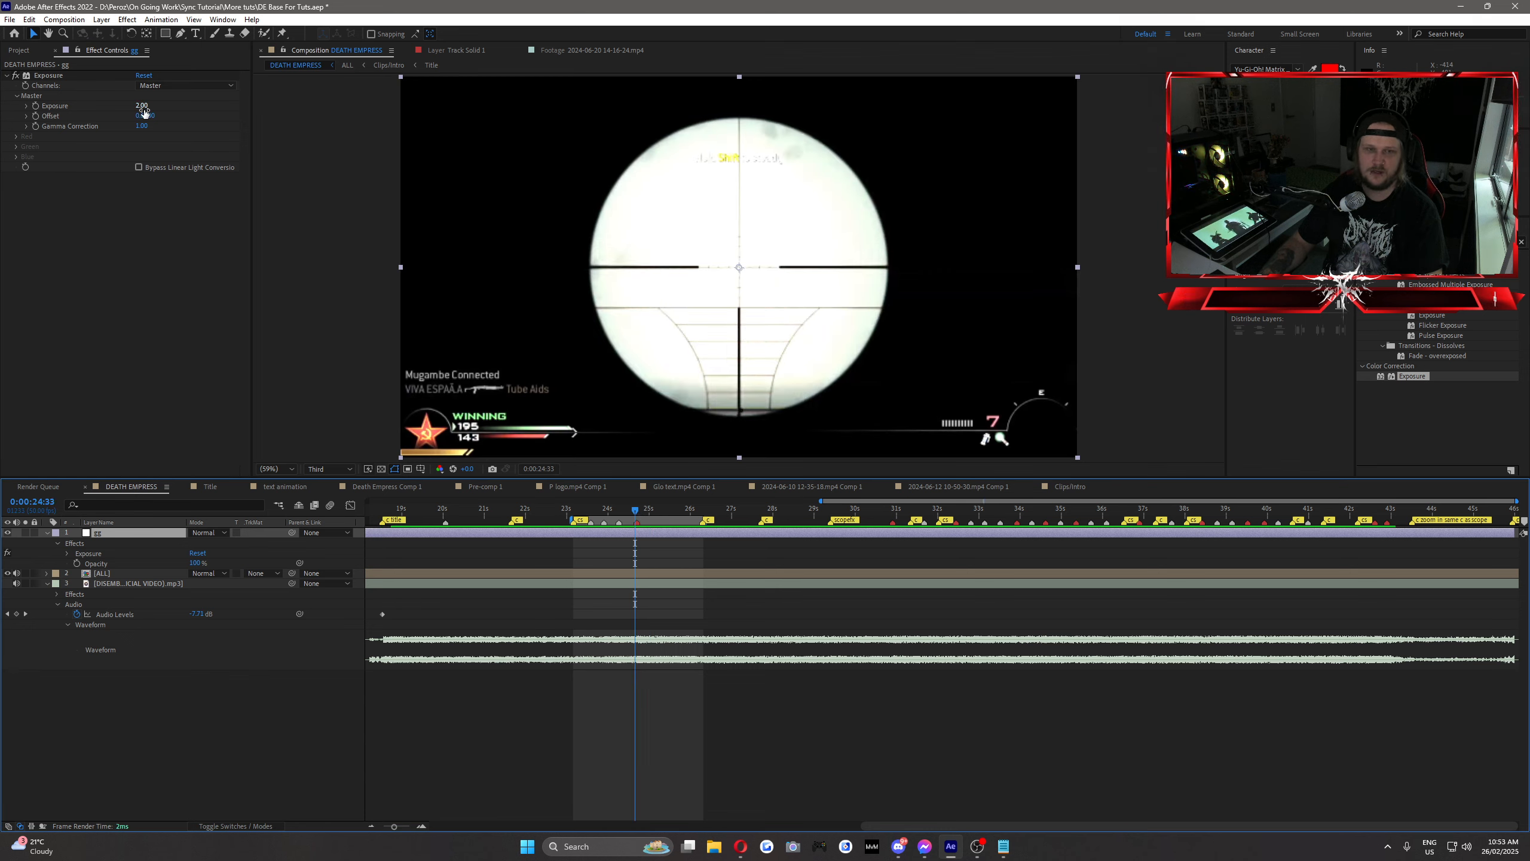
click(143, 107)
text(0)
click(178, 117)
click(35, 106)
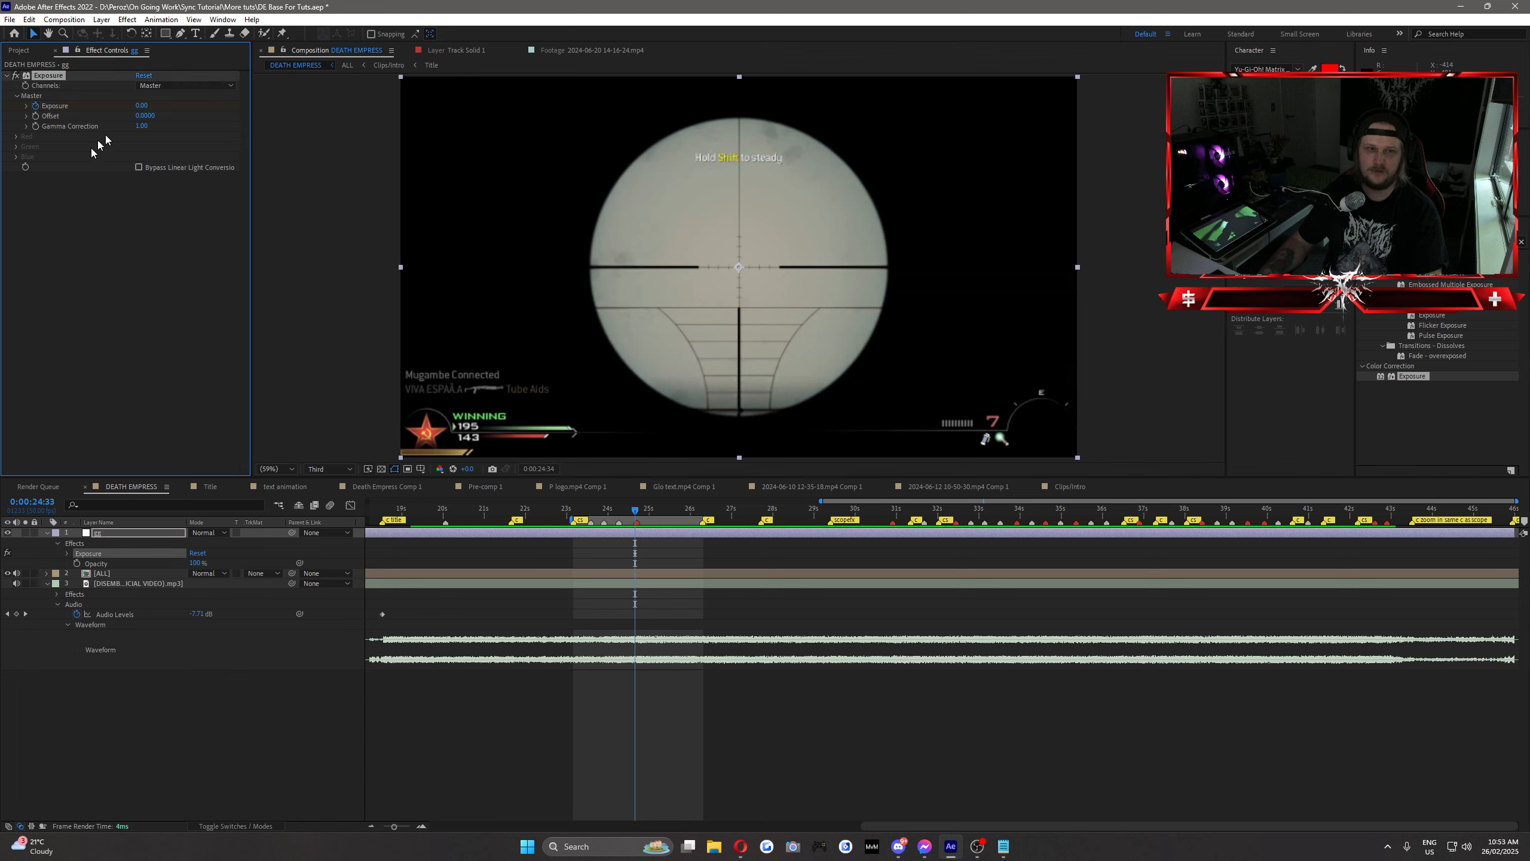
key(Page_Down)
key(Page_Down)
text(2)
key(Return)
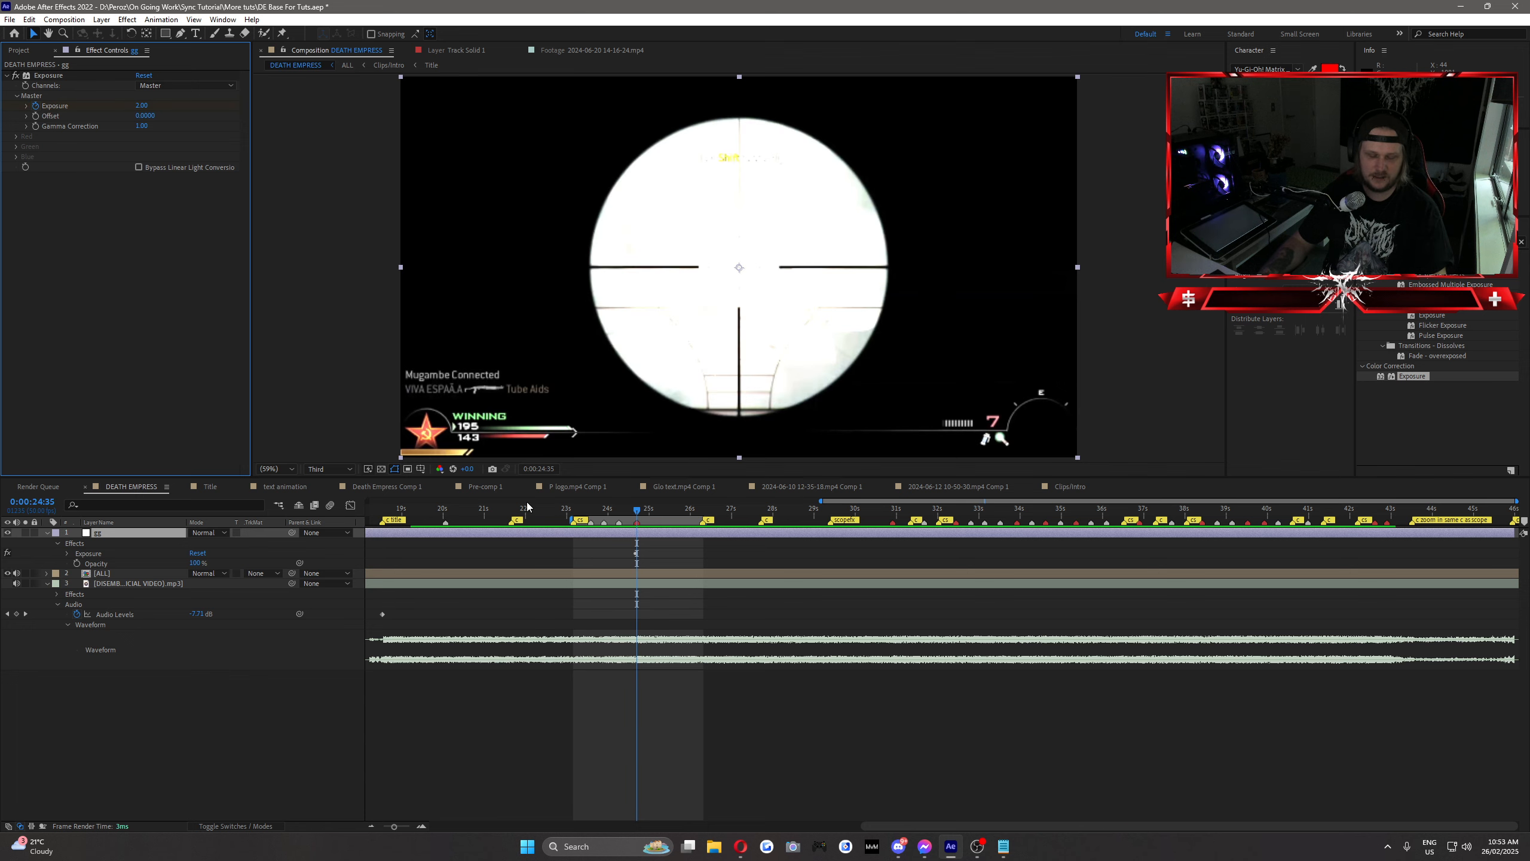
Step: Keyframe Exposure back to 0 at 0:00:25:02 and scrub through the flash to preview it
key(u)
click(650, 511)
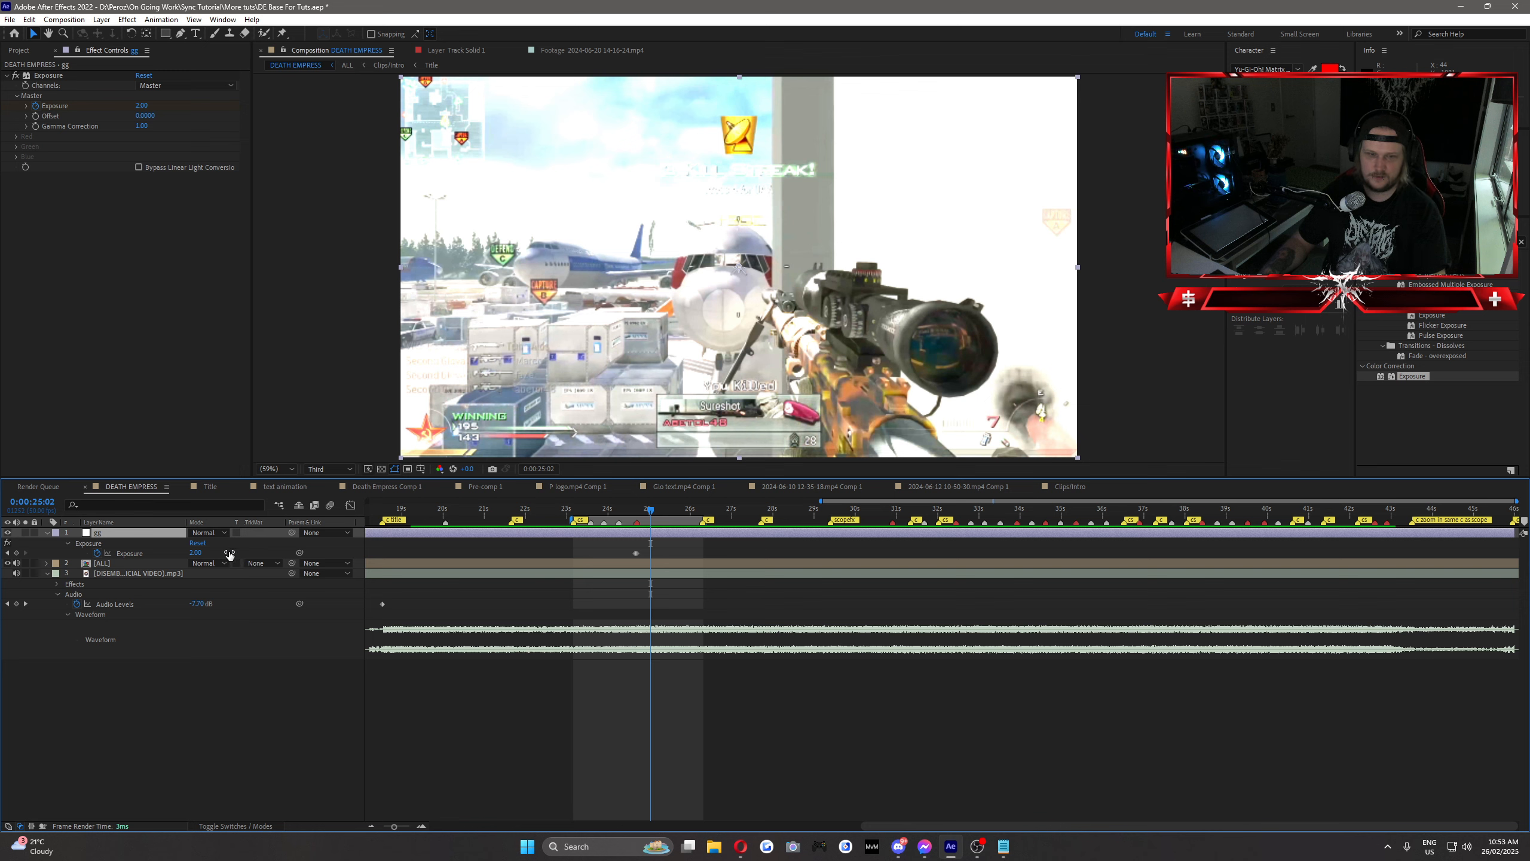
click(195, 553)
text(0)
click(229, 555)
drag(628, 509, 651, 529)
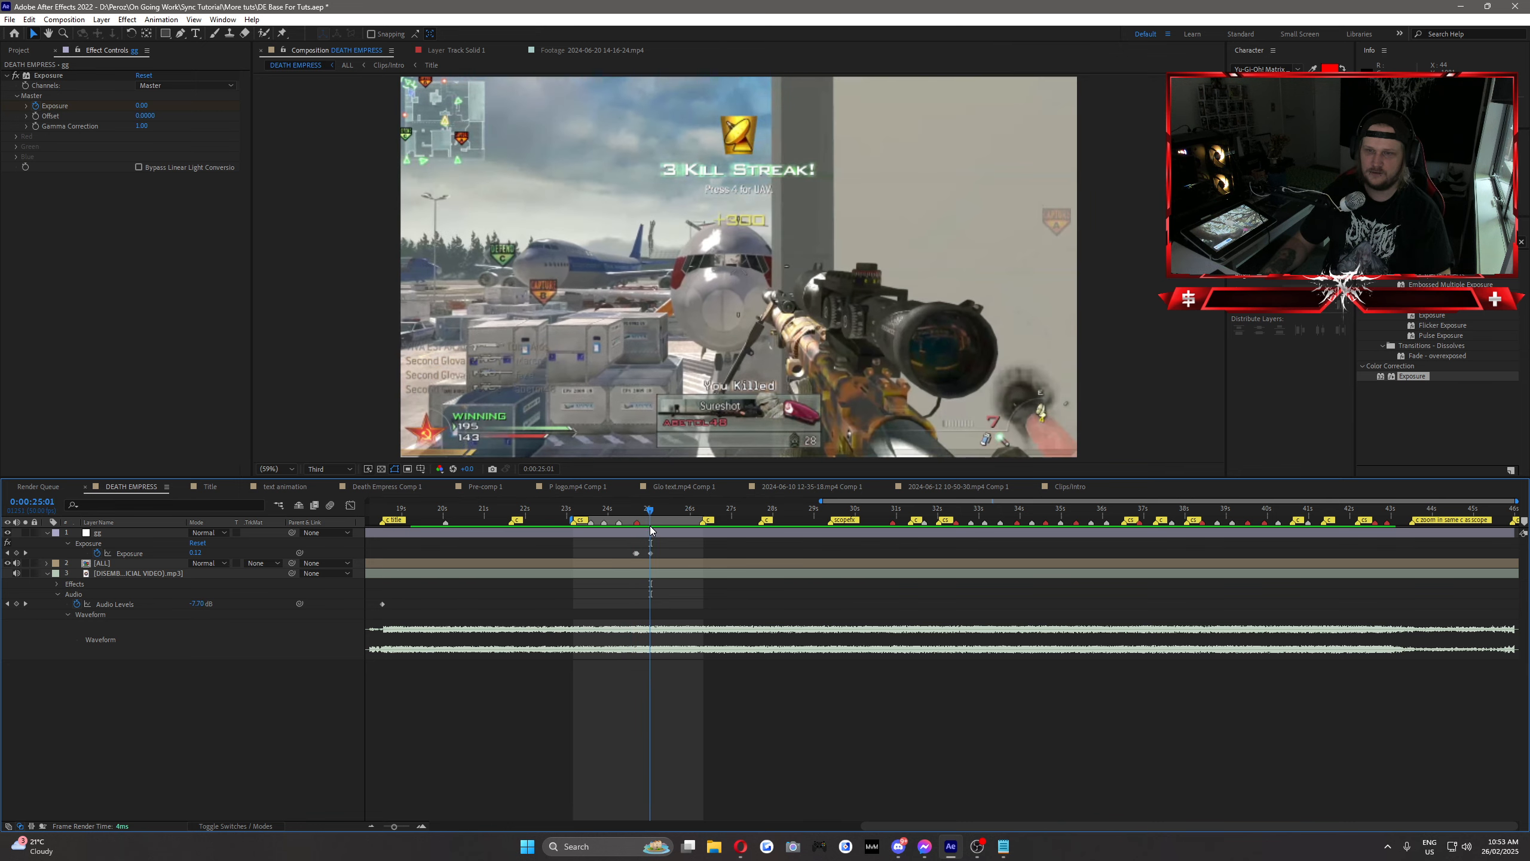
Step: Remove the Exposure effect and apply BCC Cross Glitch to the adjustment layer in its place
click(59, 75)
key(Delete)
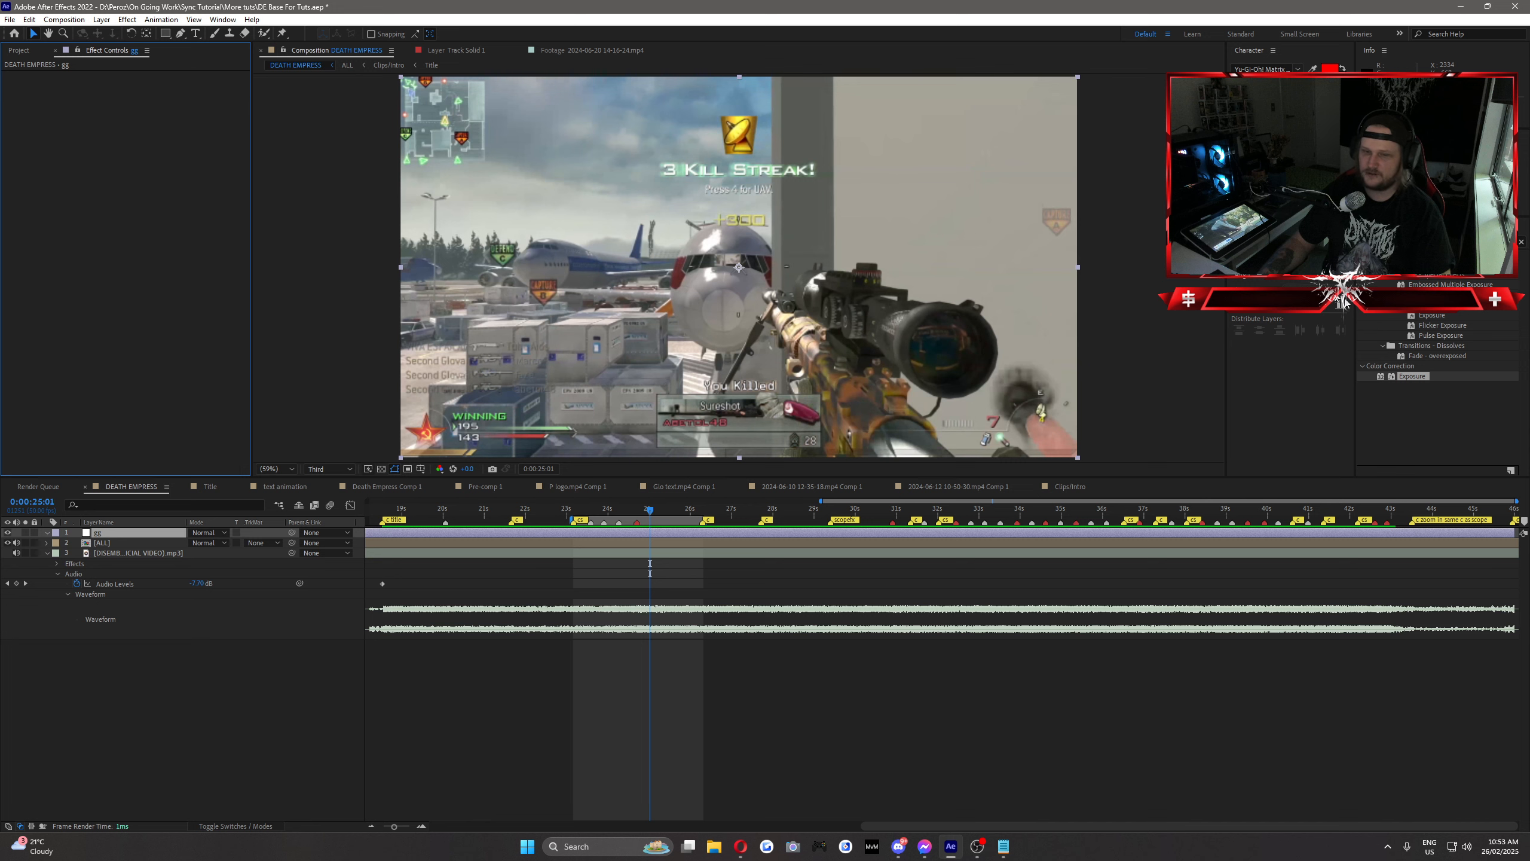
click(1439, 242)
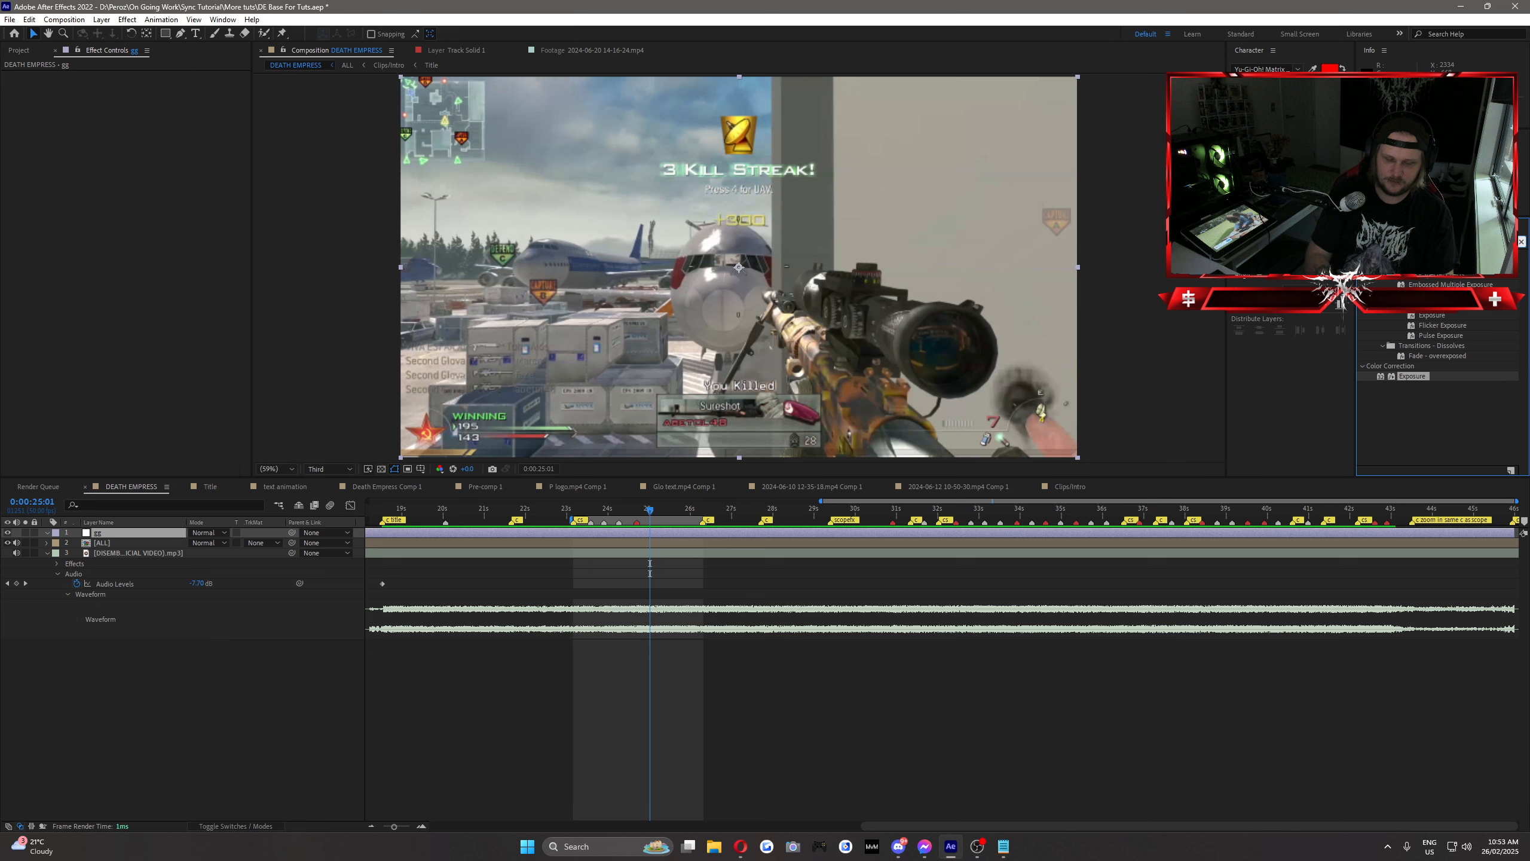
text(cross)
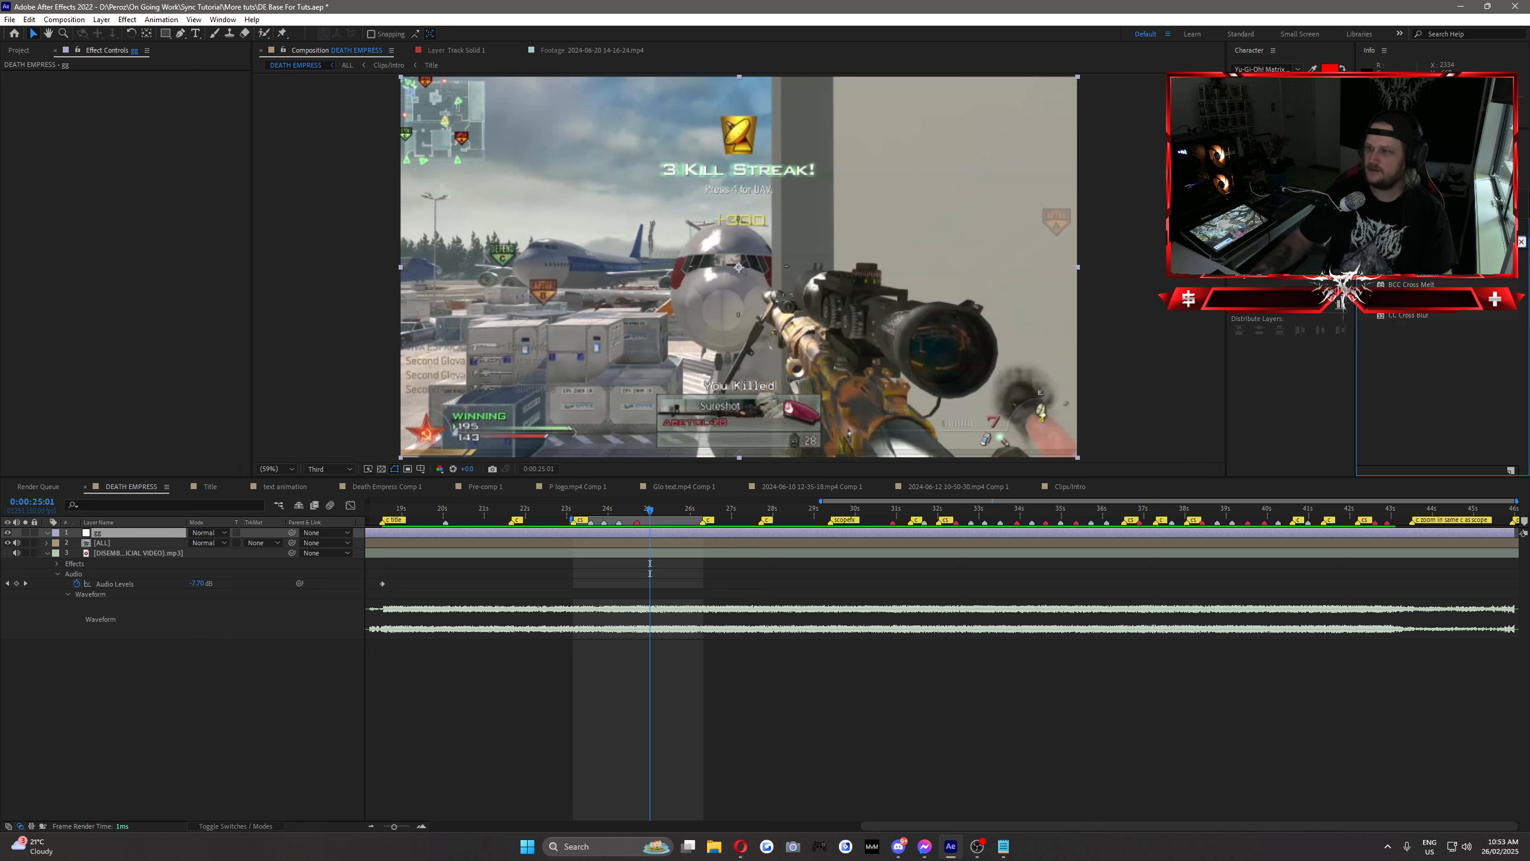
drag(1420, 277, 657, 533)
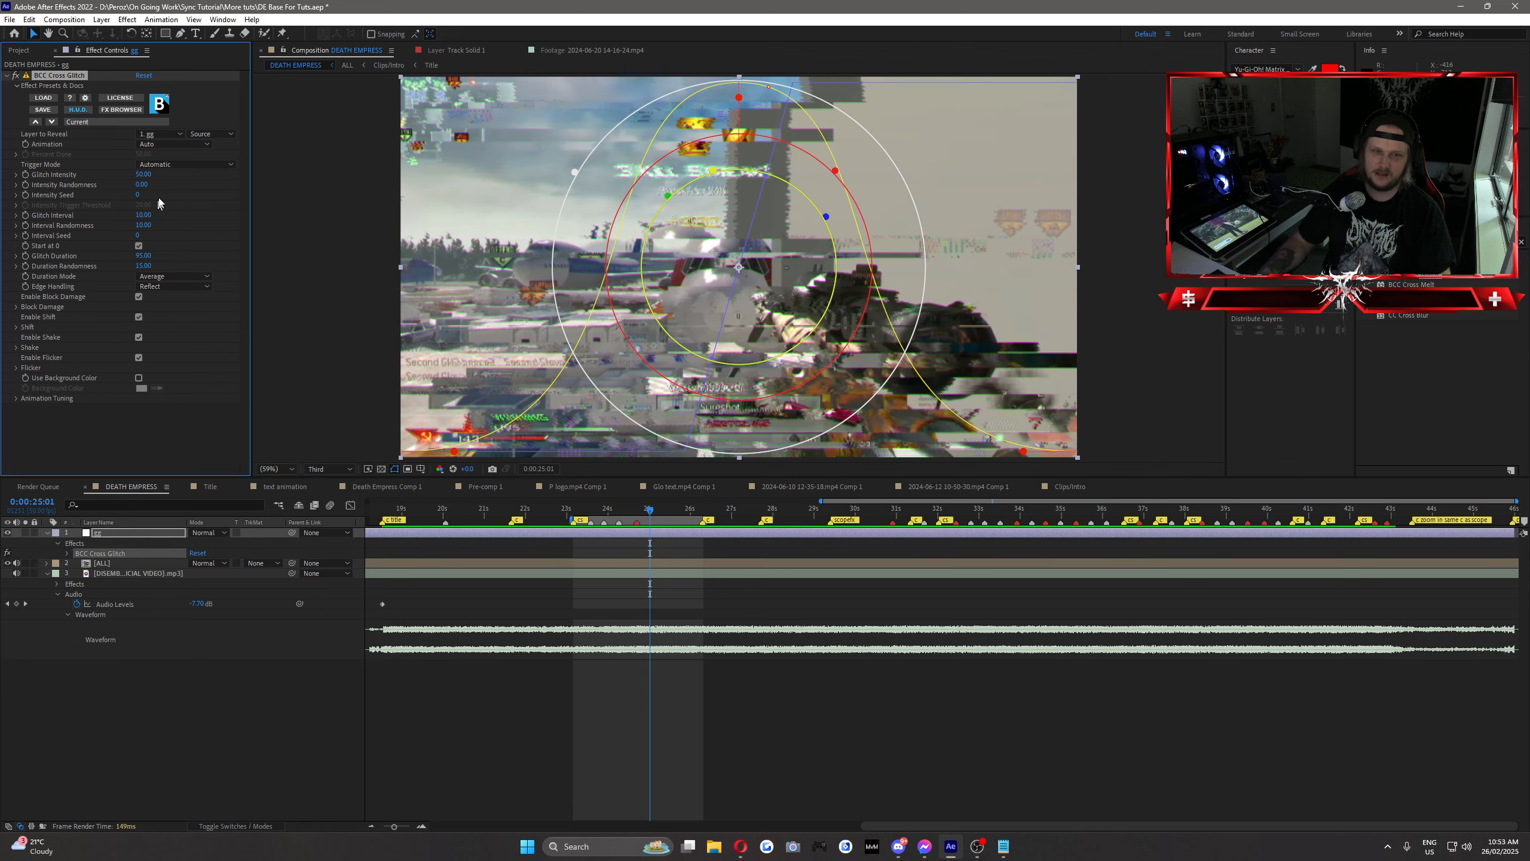
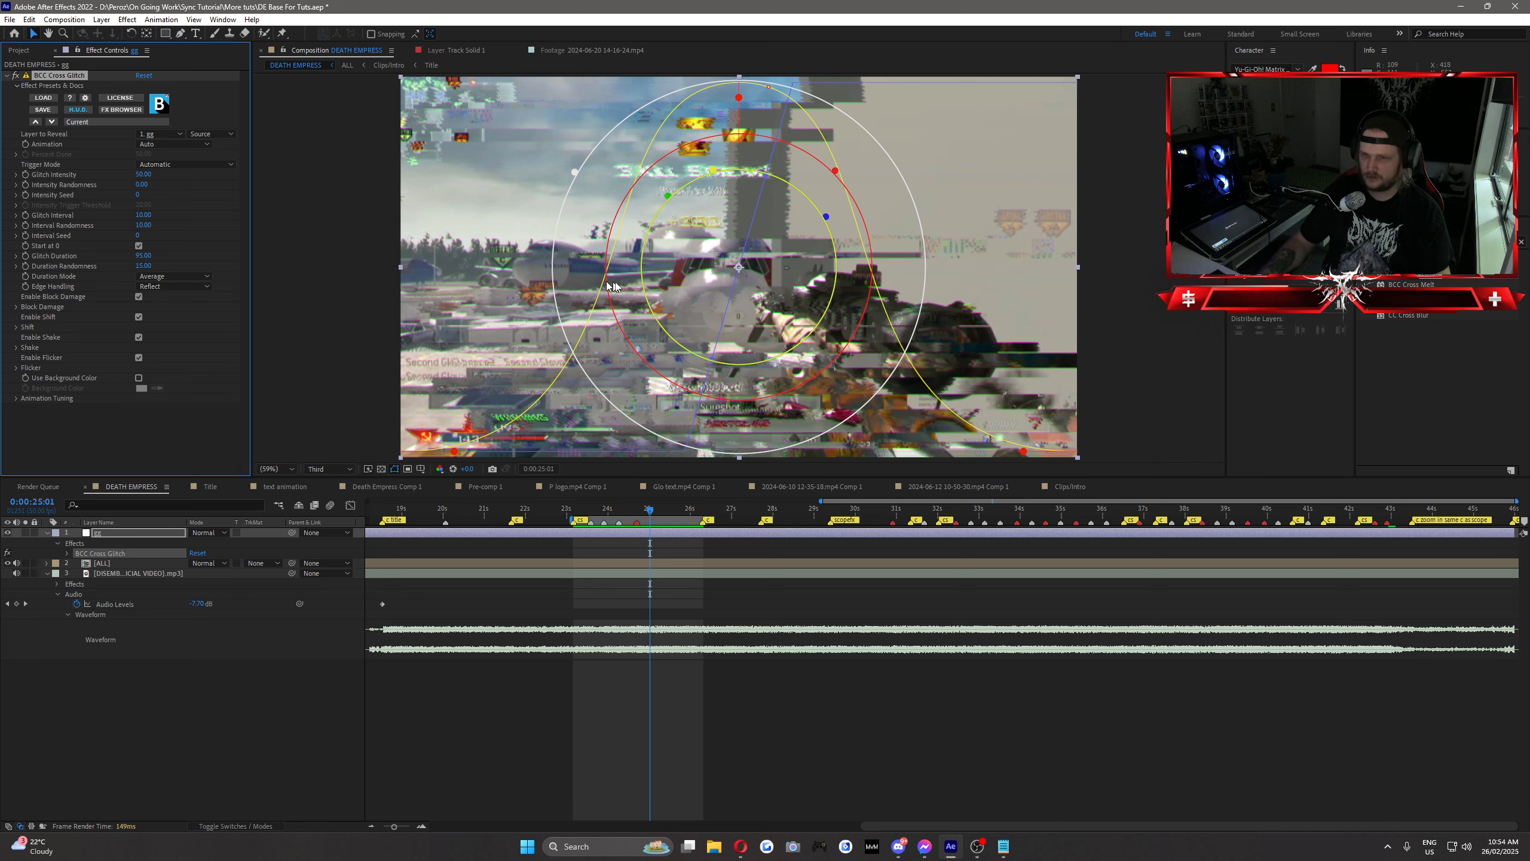
Step: Lower the Glitch Intensity of BCC Cross Glitch to 20, and reduce it further to 15
click(145, 174)
text(20)
key(Return)
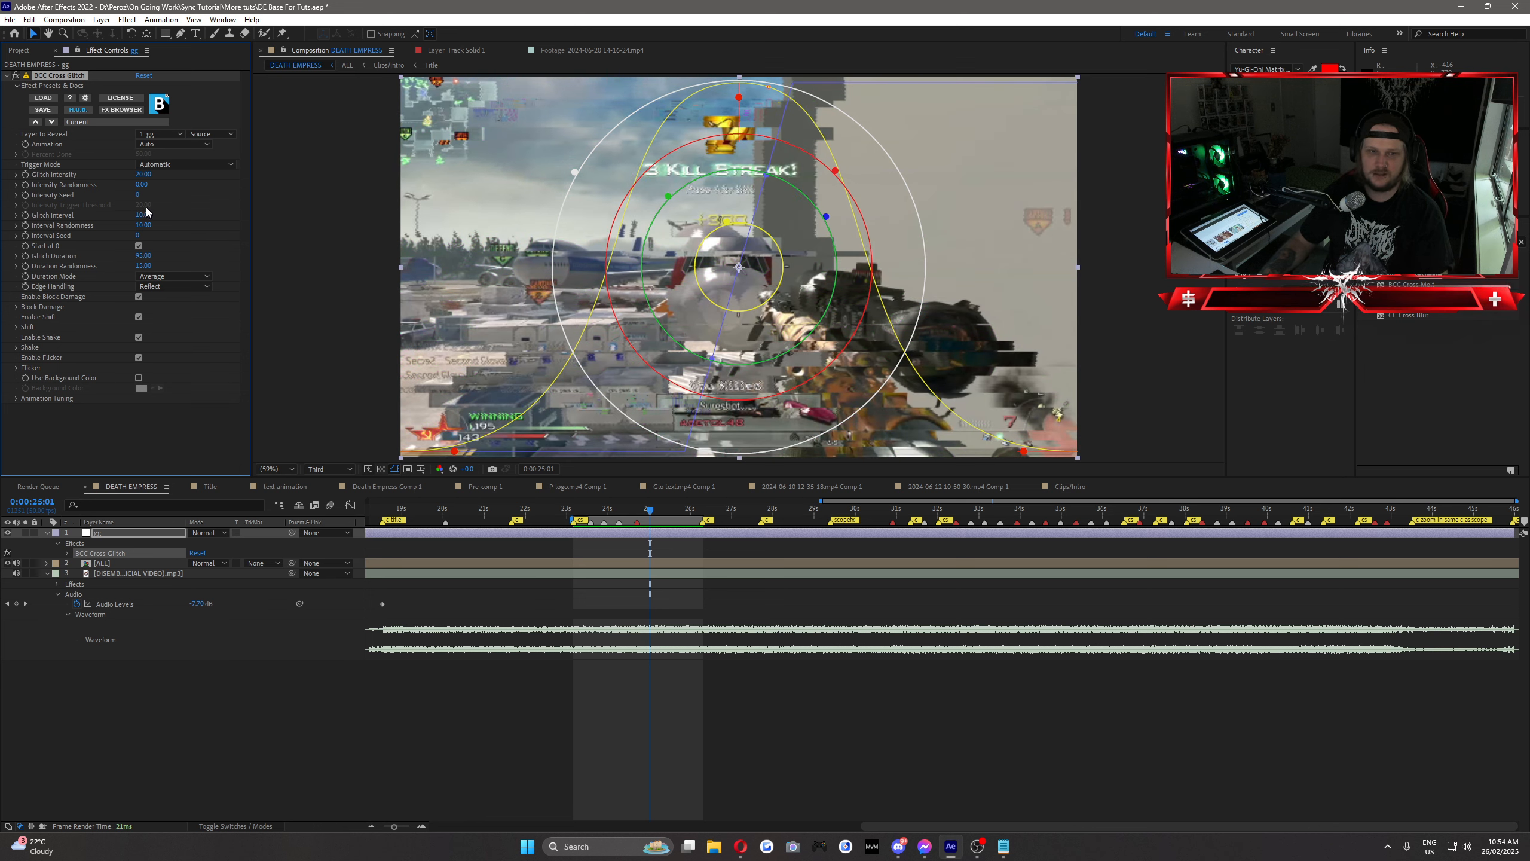
click(144, 174)
text(15)
key(Return)
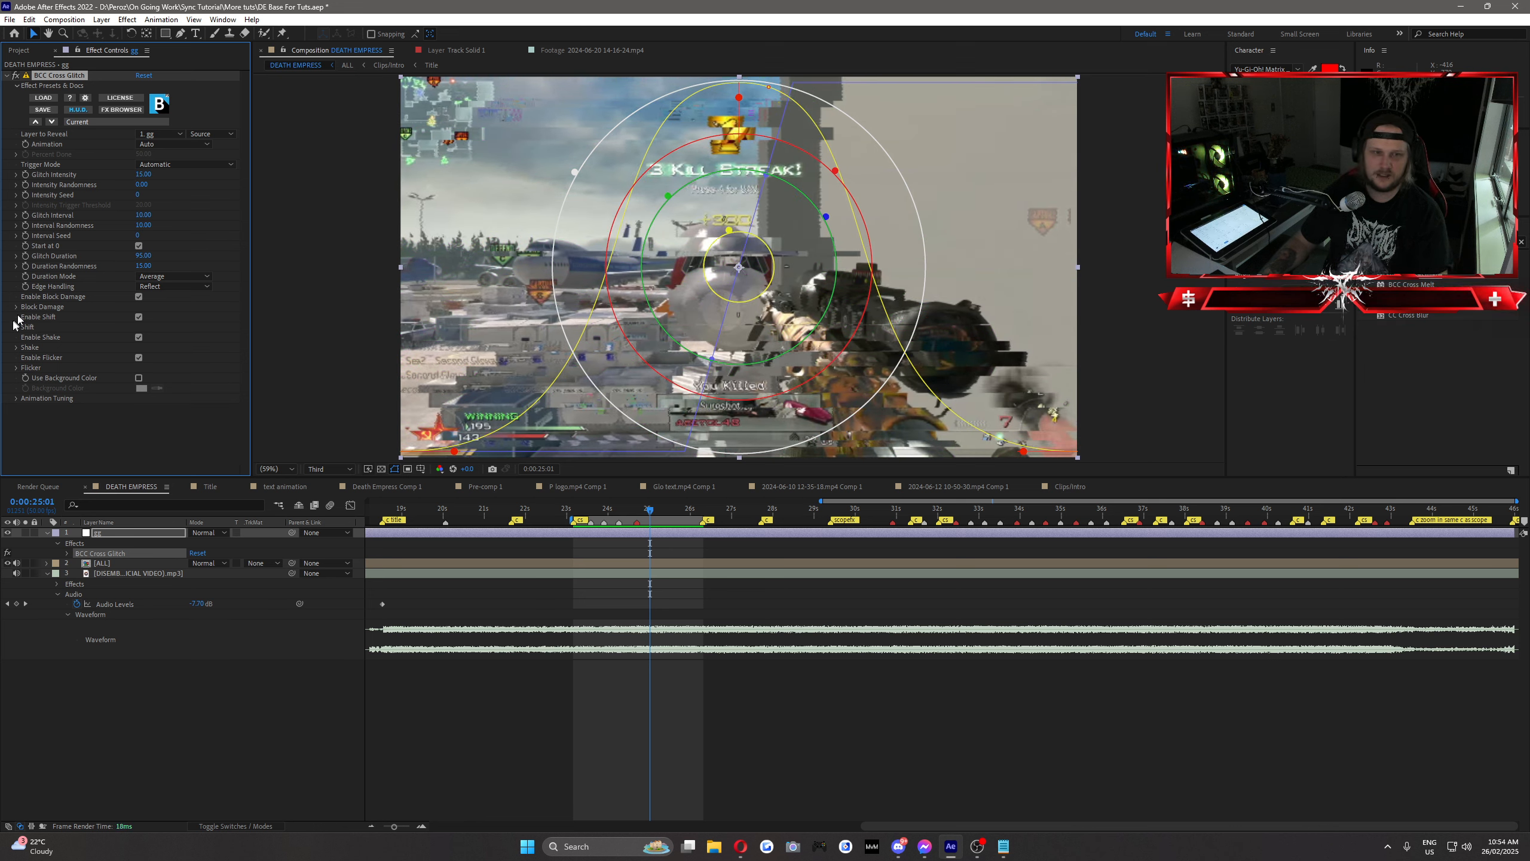
Step: Disable Shake and Flicker in BCC Cross Glitch, lower Block Damage Intensity to about 61, and scrub the shot
click(139, 338)
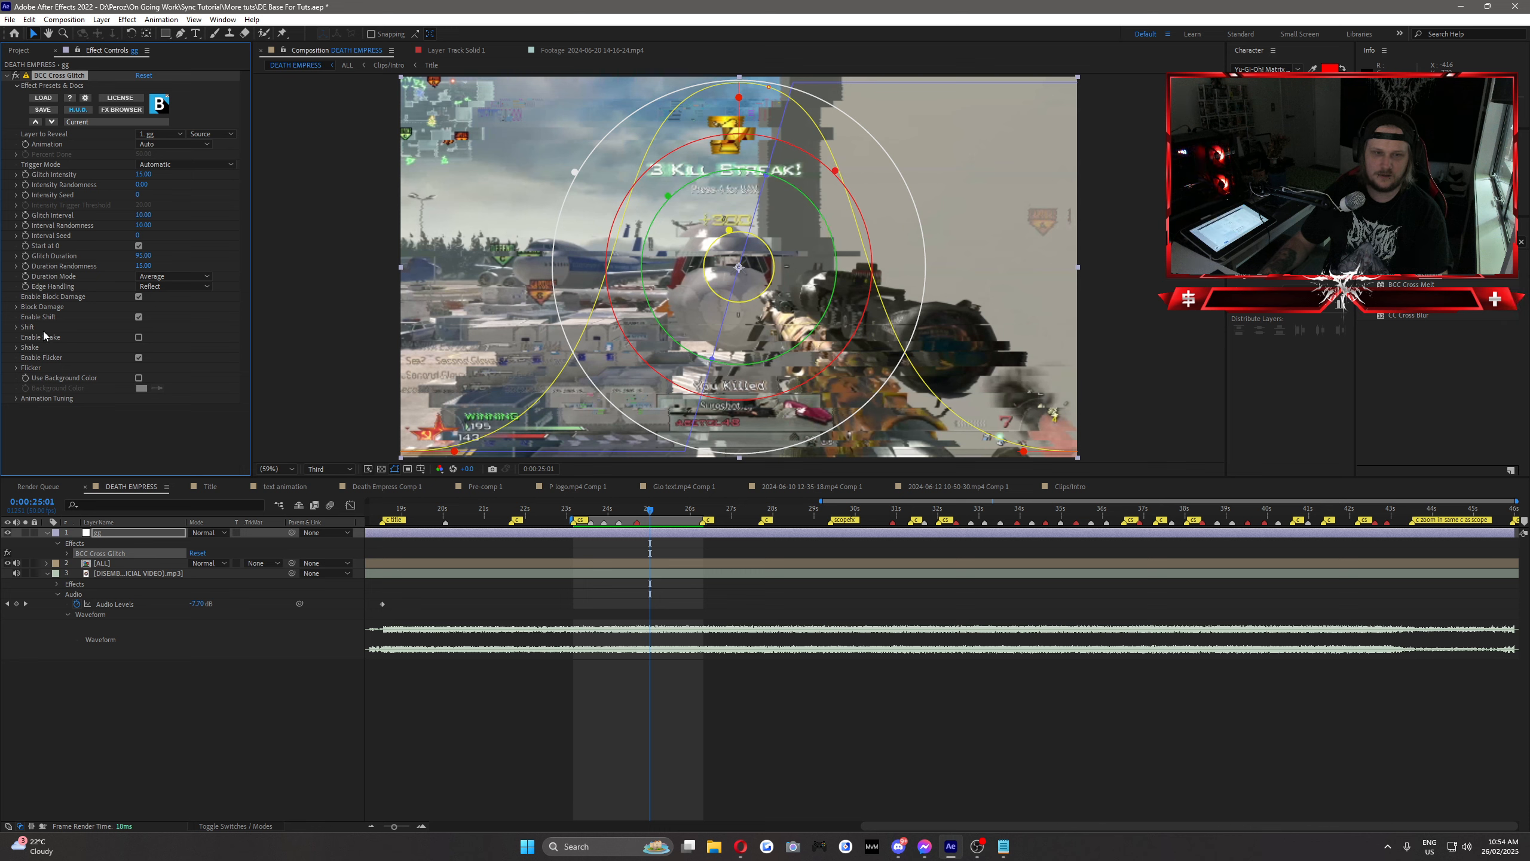
click(140, 357)
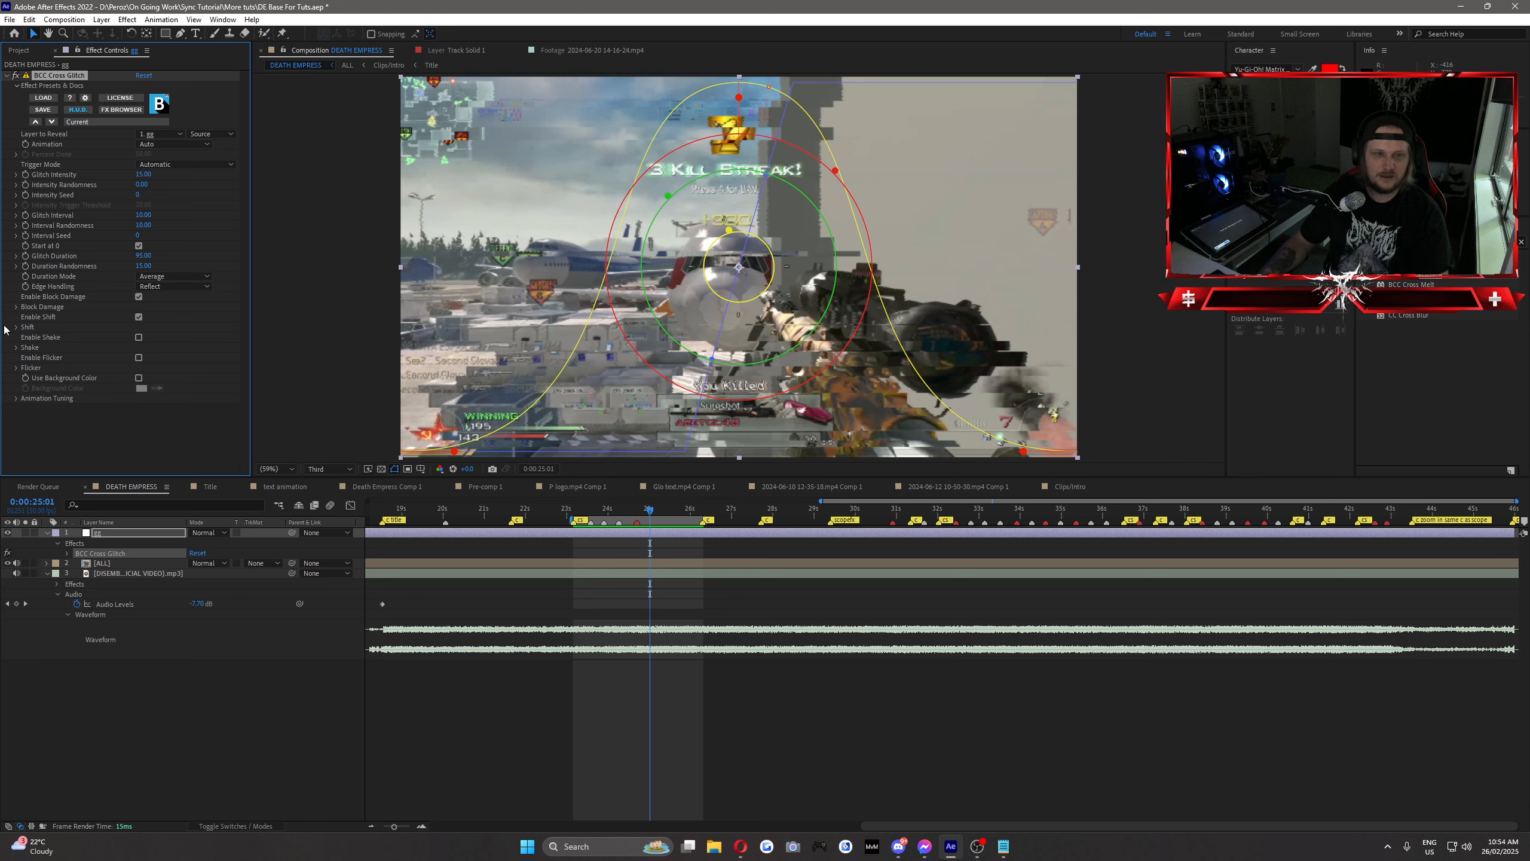
click(16, 307)
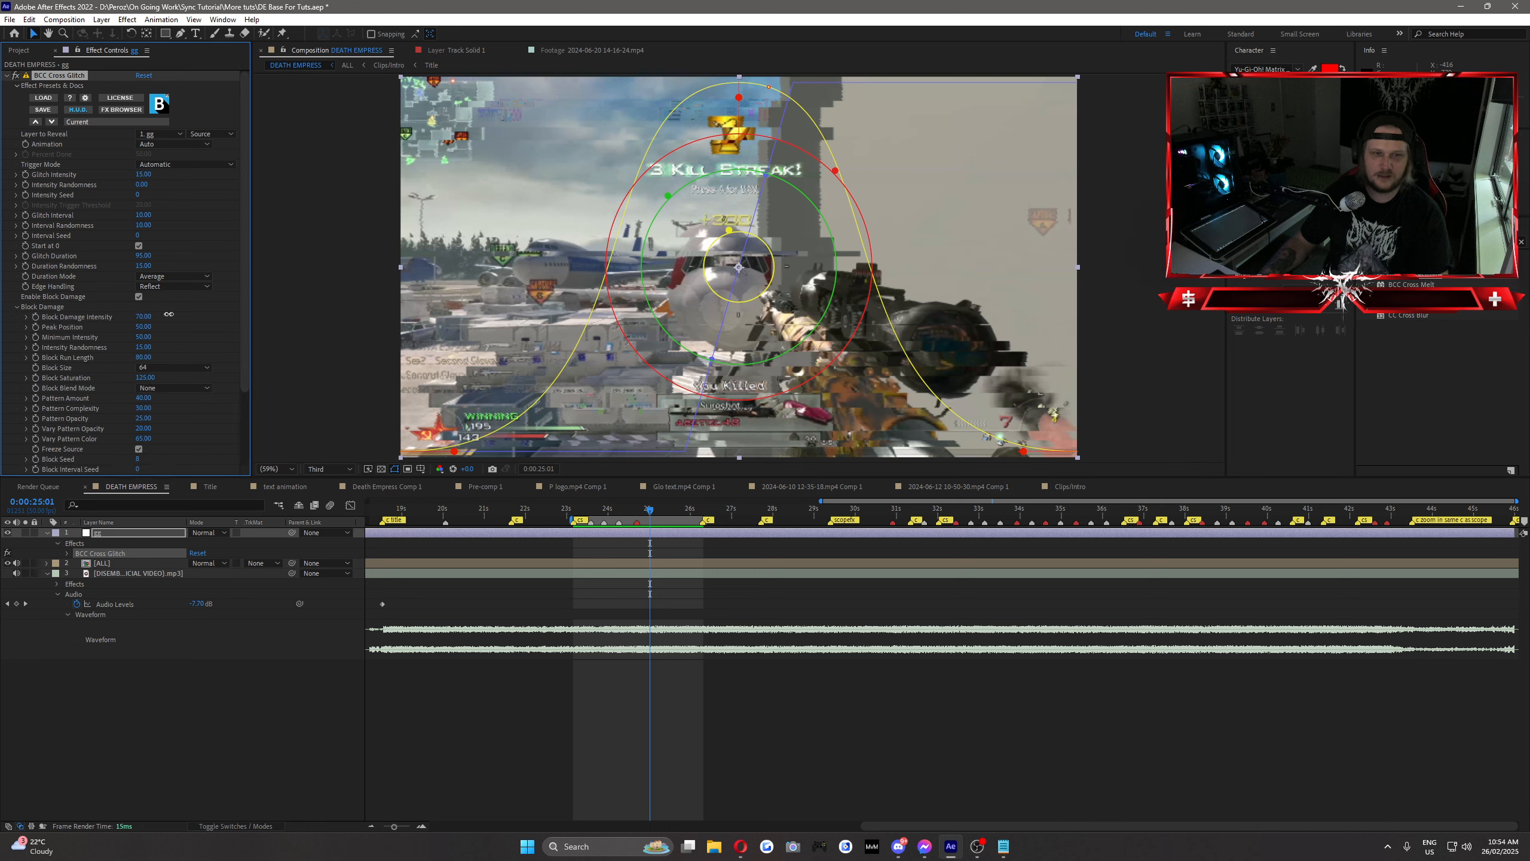
drag(169, 314, 168, 315)
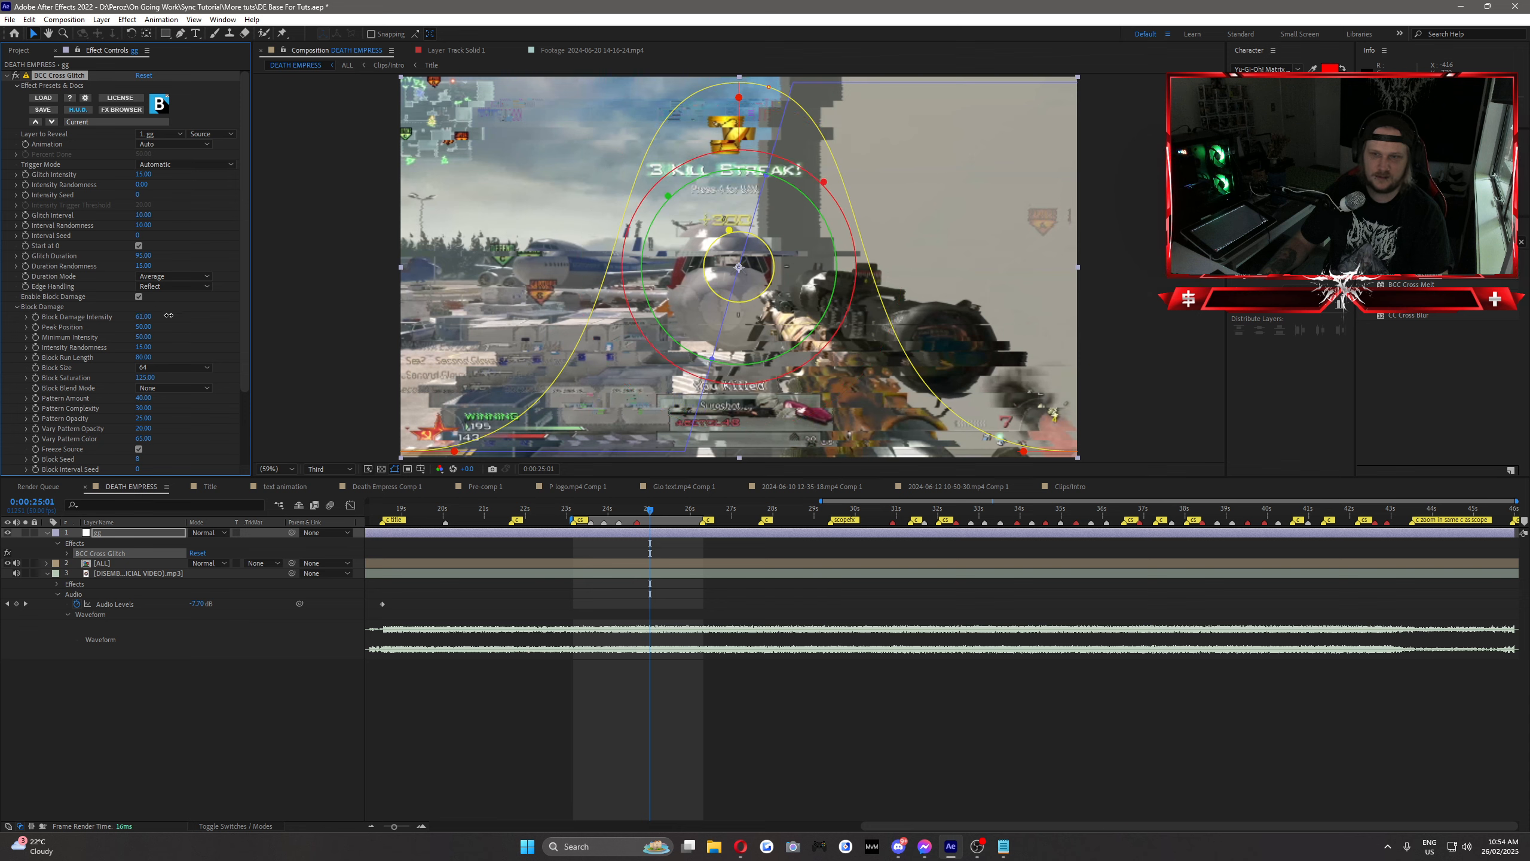
drag(612, 508, 624, 546)
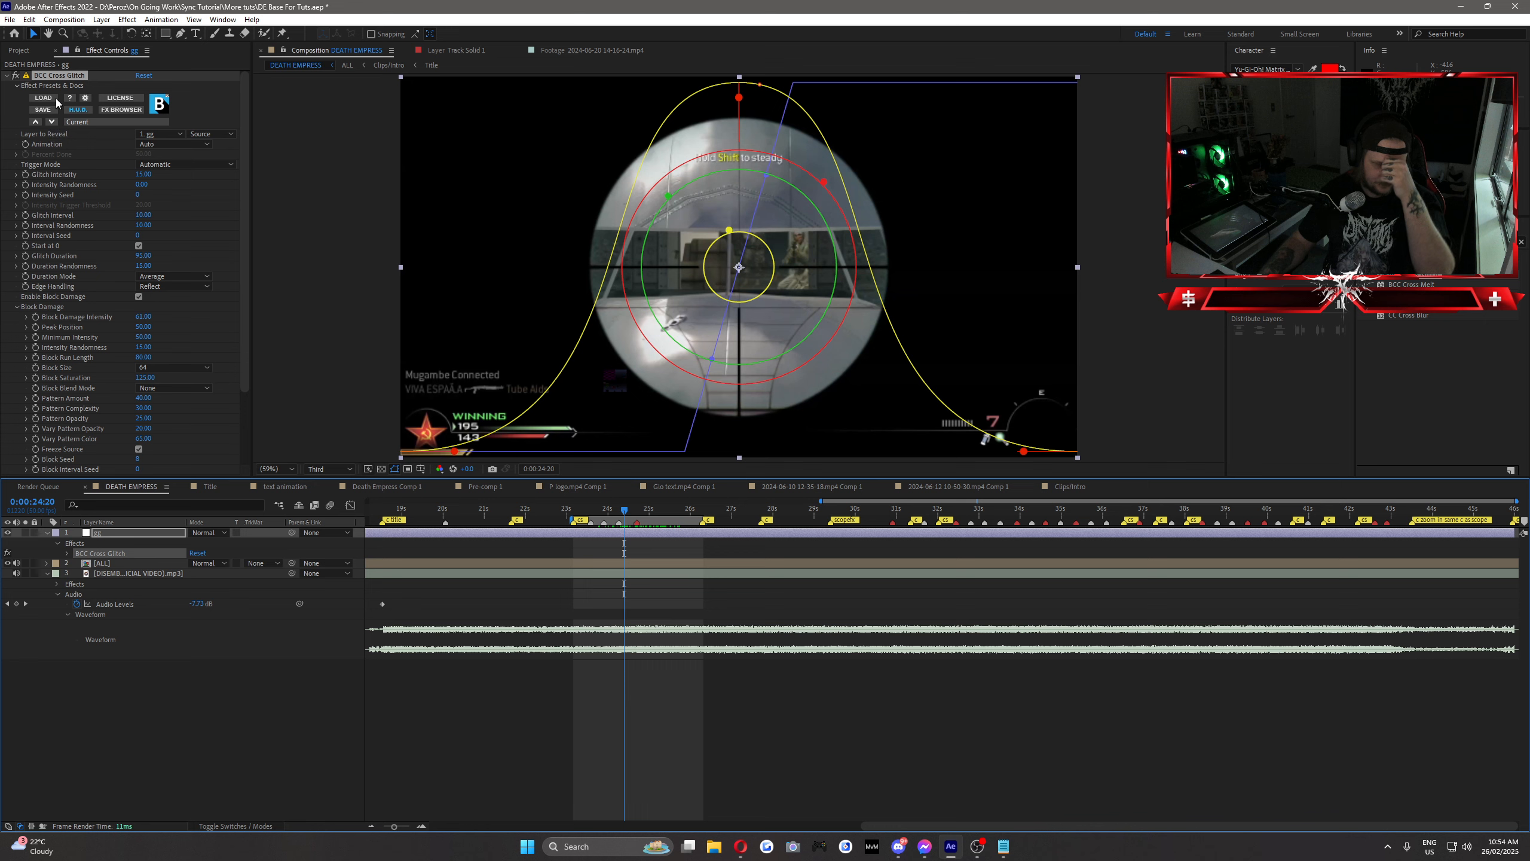
Step: Remove BCC Cross Glitch from the adjustment layer and apply Heat Distortion in its place
click(144, 175)
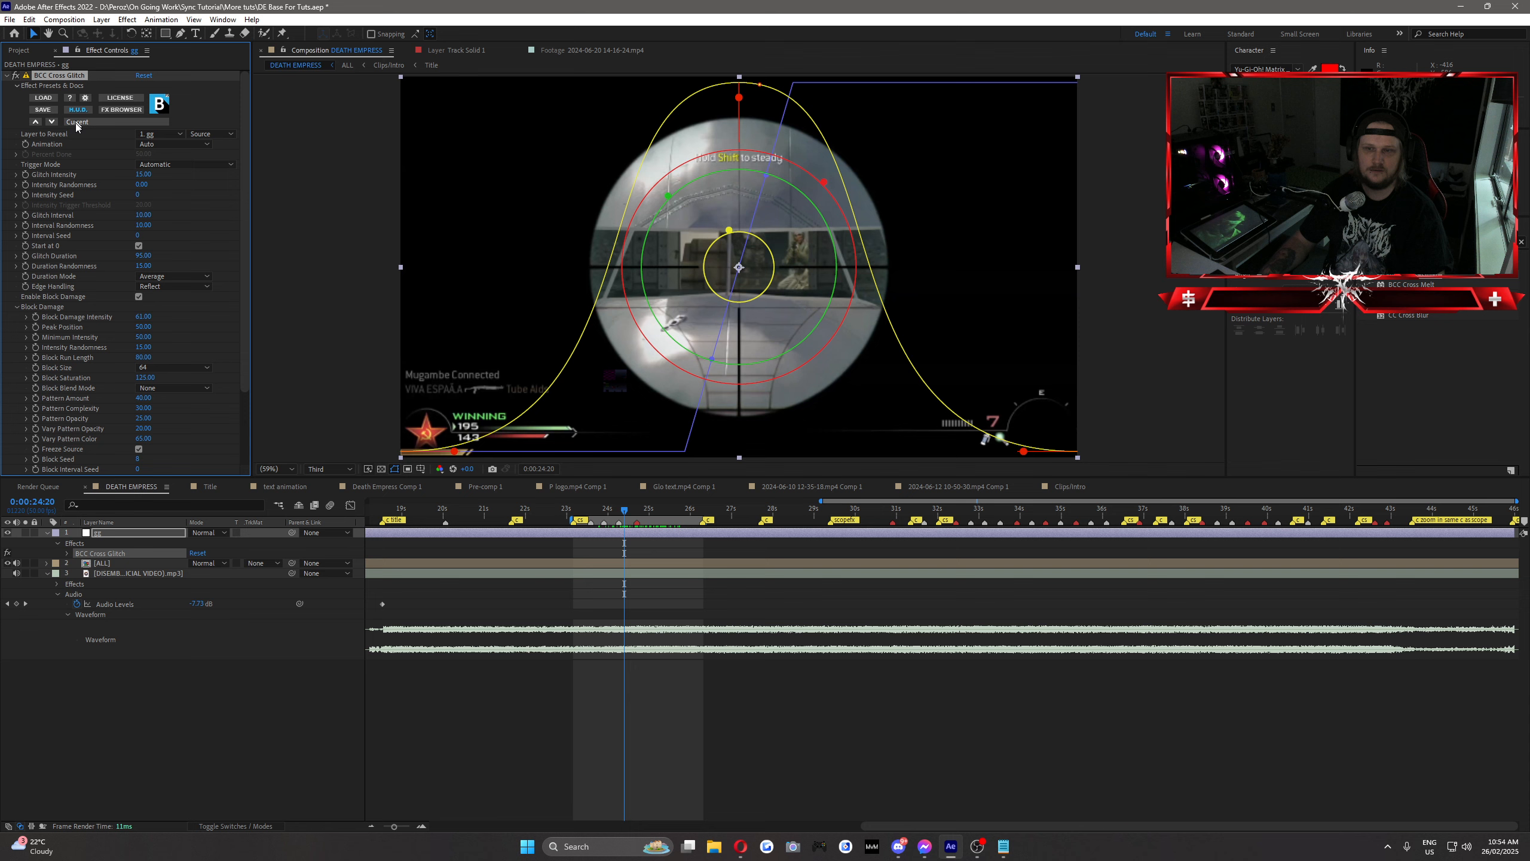
key(Delete)
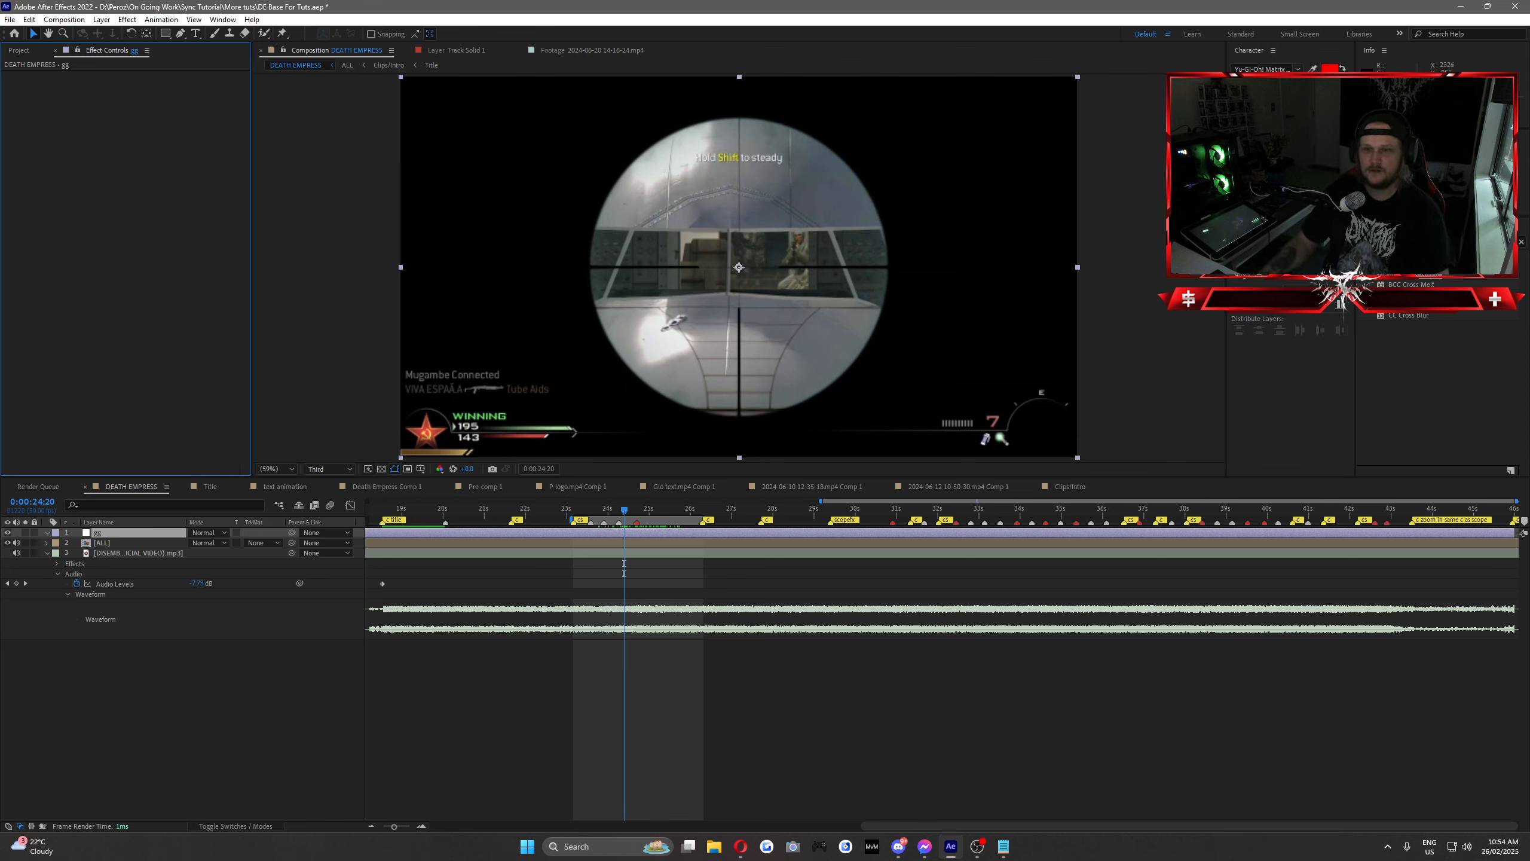
click(200, 668)
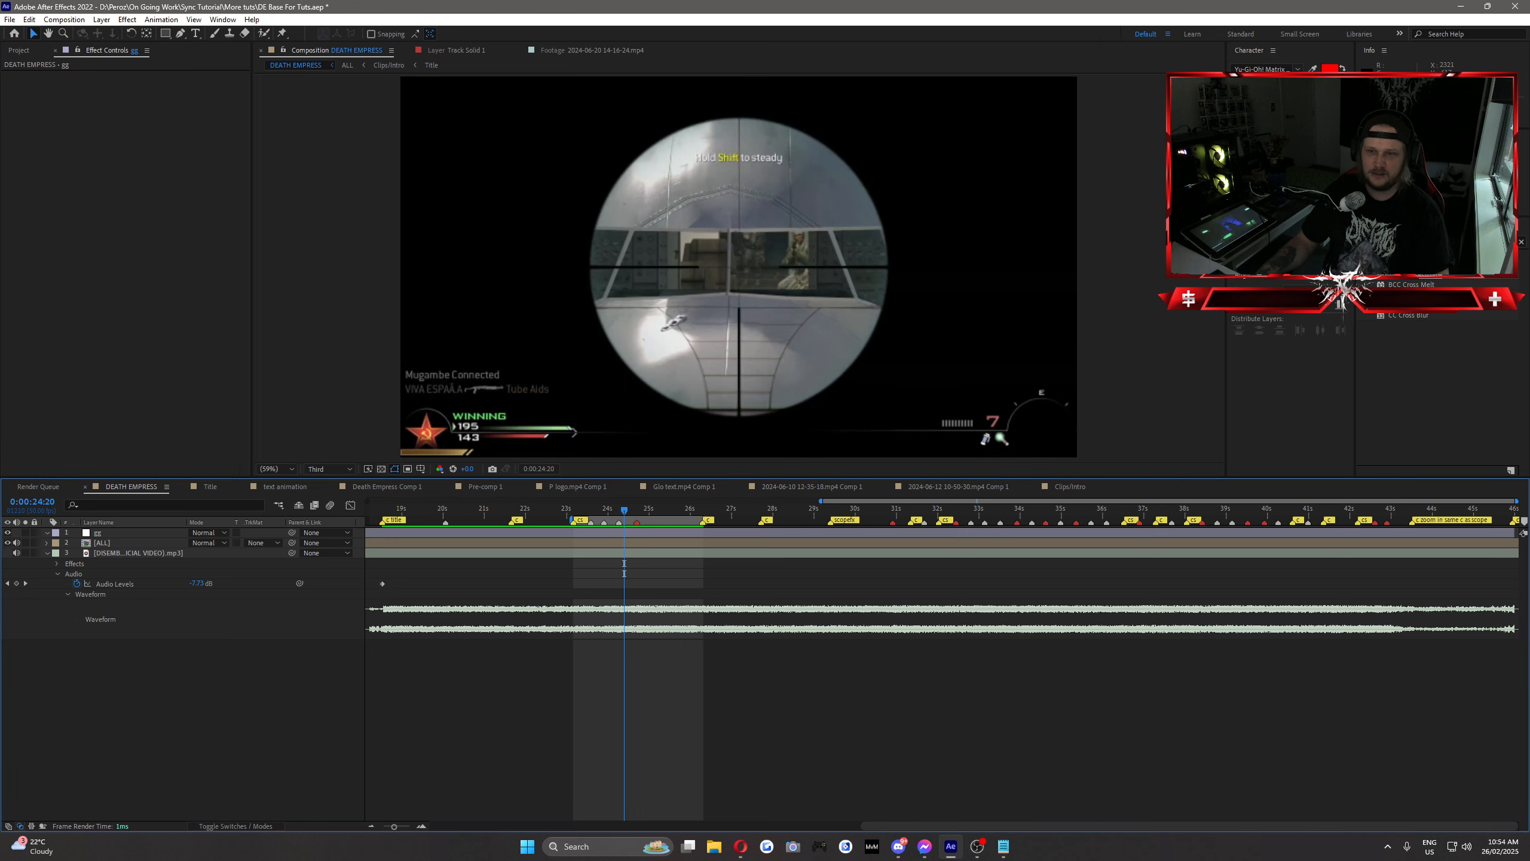
text(heat)
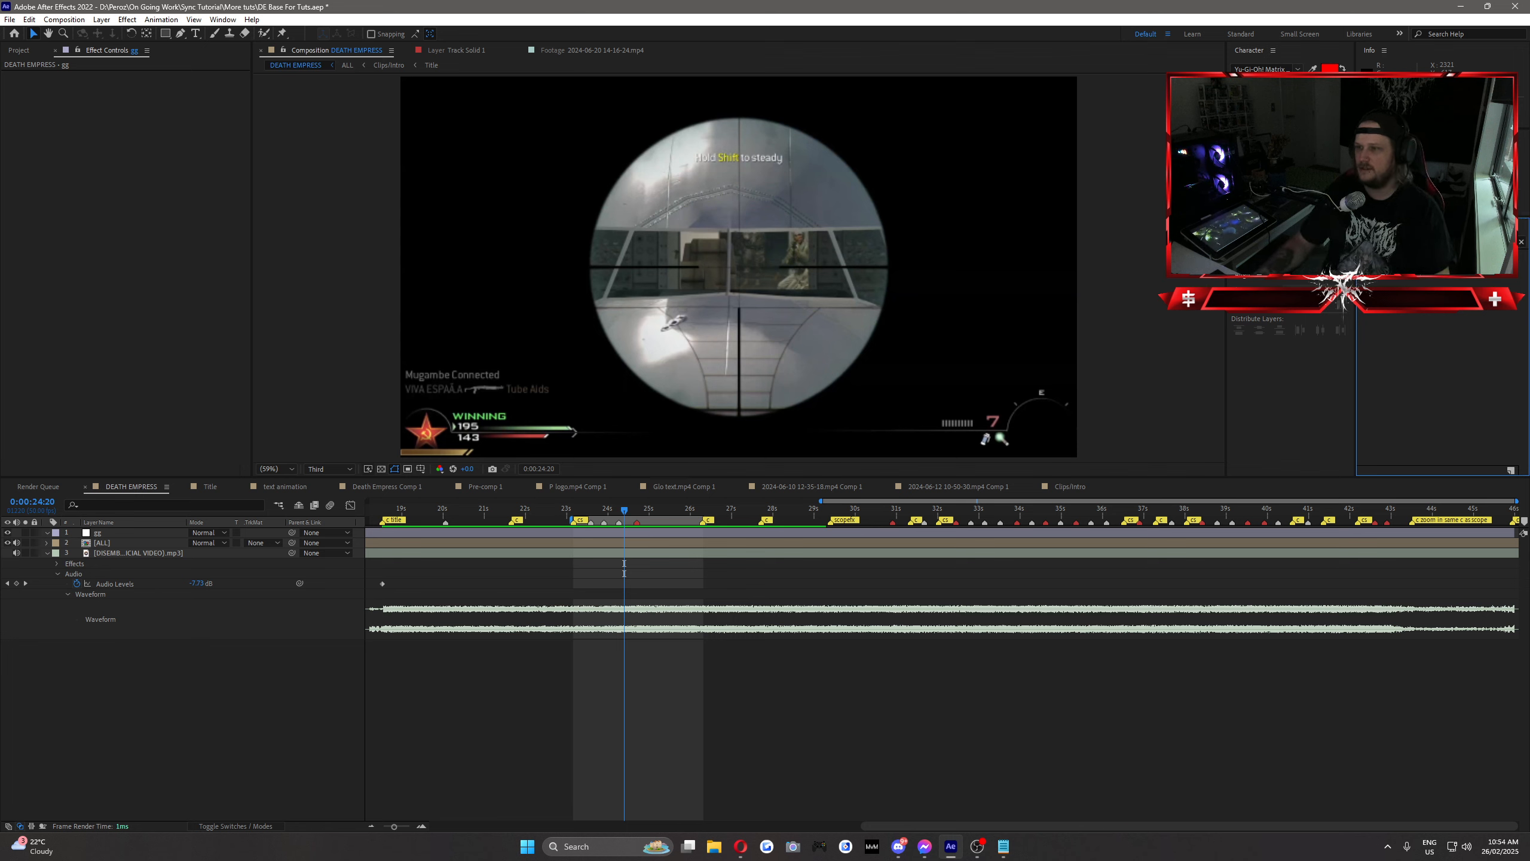
drag(1401, 272, 605, 535)
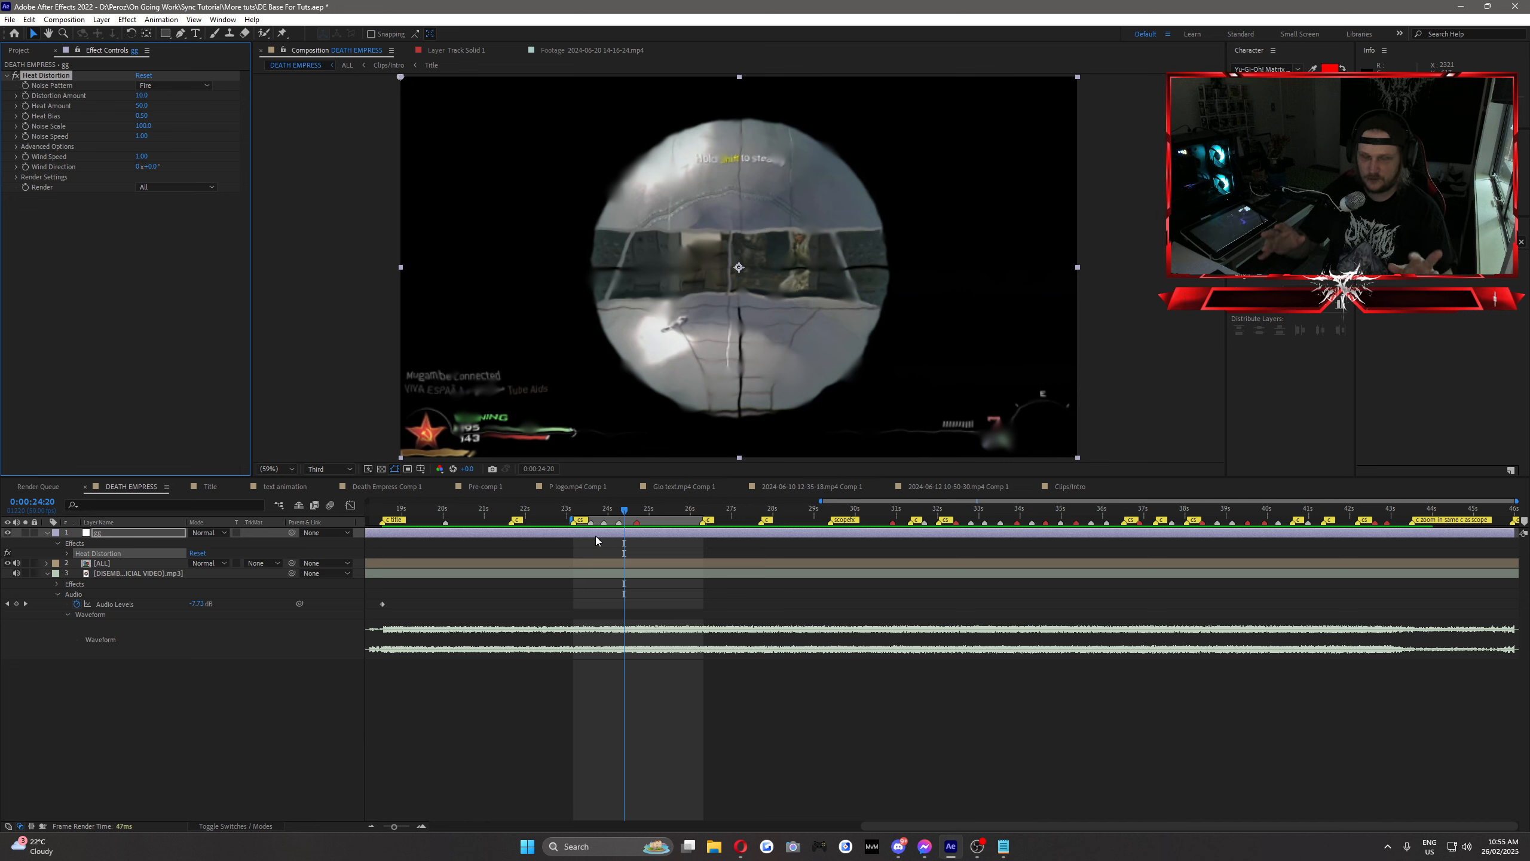
Step: Scrub through the kill shot between about 0:00:25:05 and 0:00:25:30 to examine the default Heat Distortion look
click(188, 290)
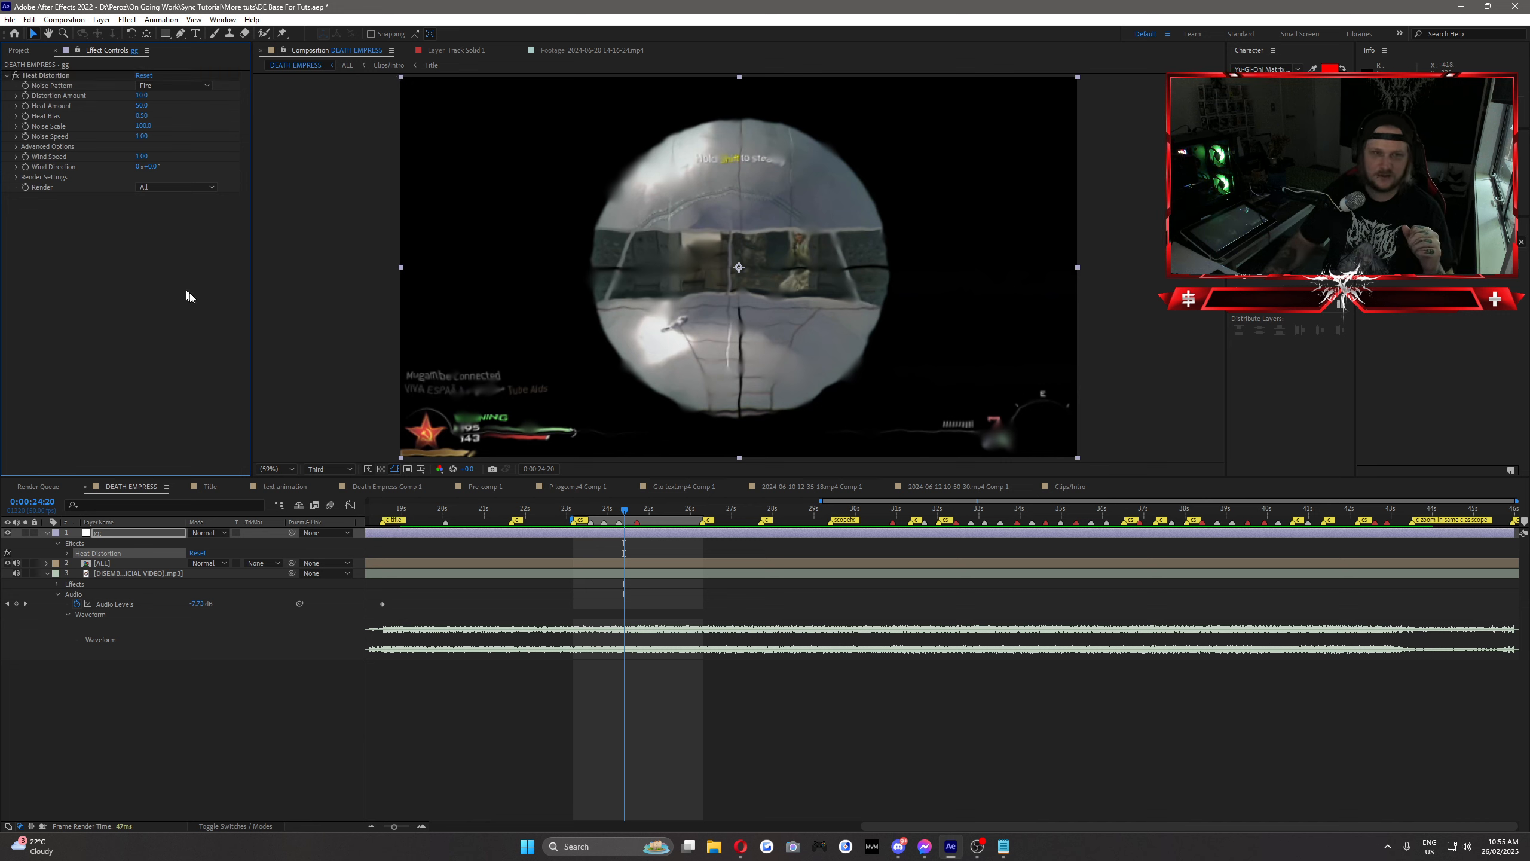
drag(624, 509, 661, 522)
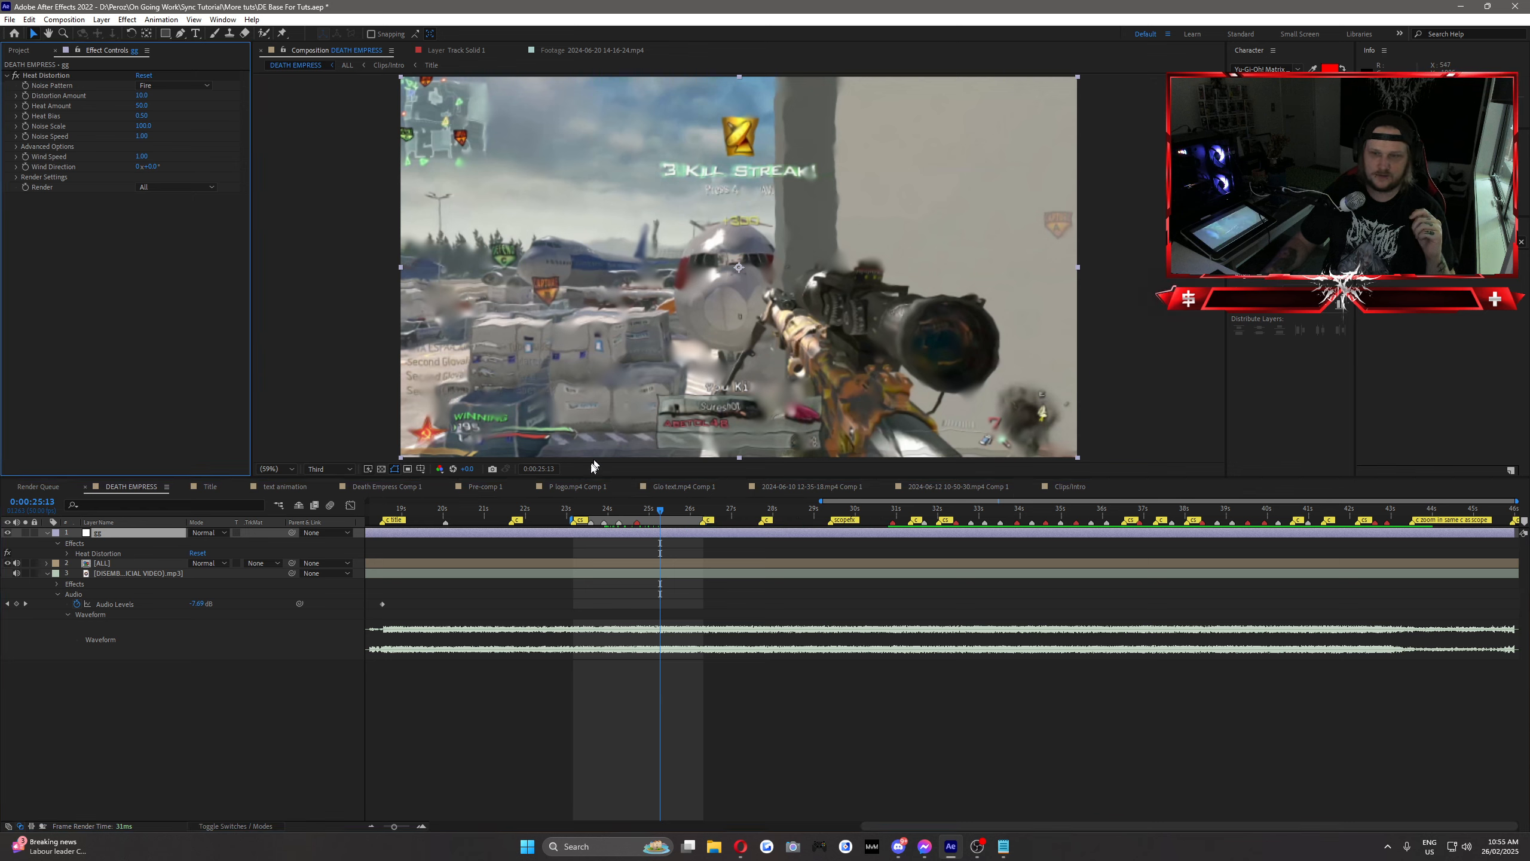
click(652, 516)
mouse_move(652, 517)
mouse_down()
mouse_move(631, 518)
mouse_move(657, 519)
mouse_up()
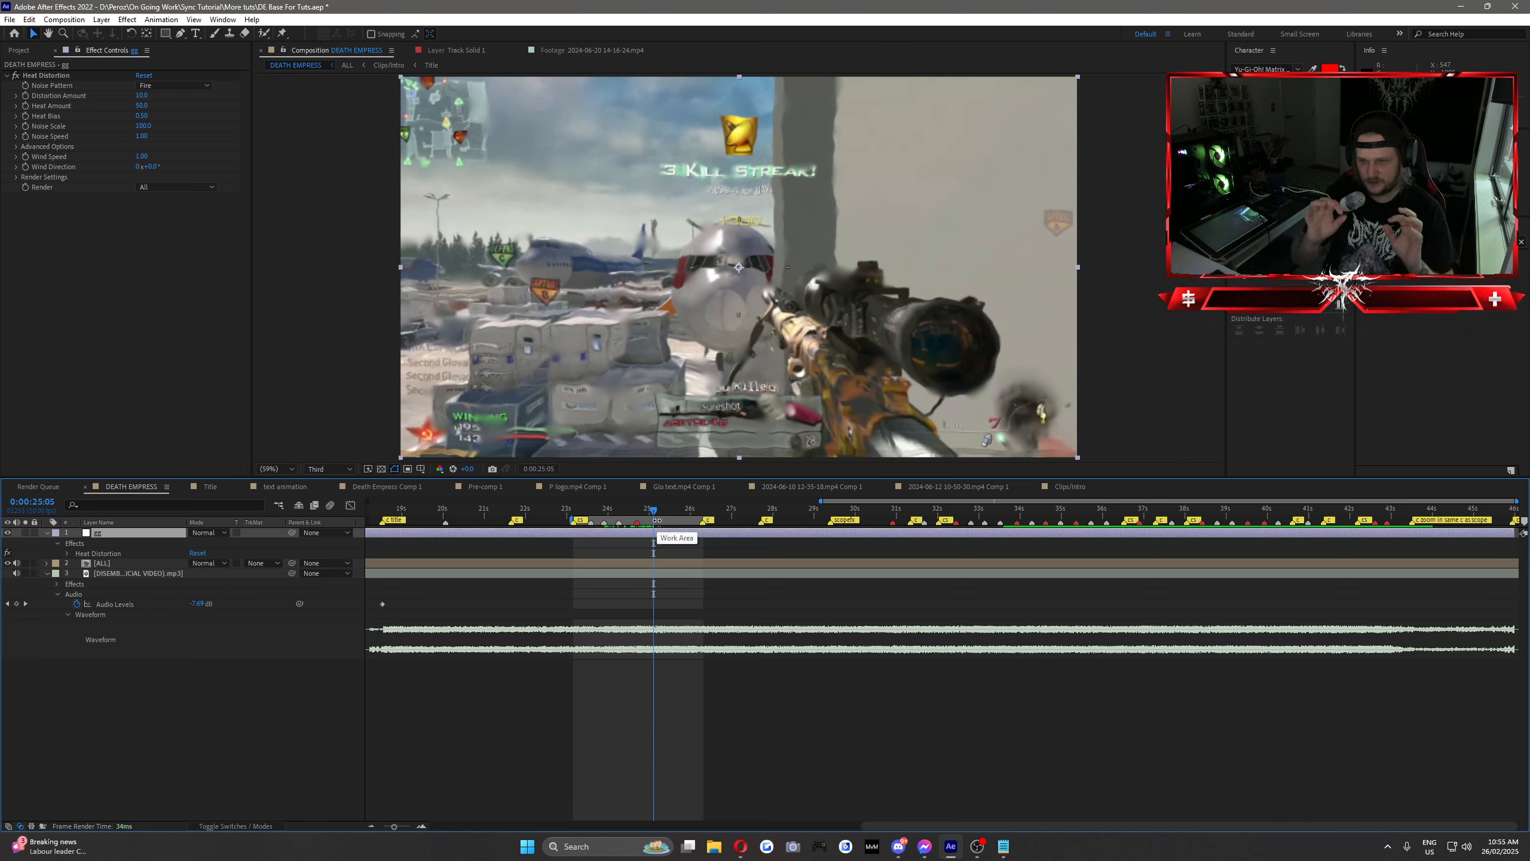
click(674, 514)
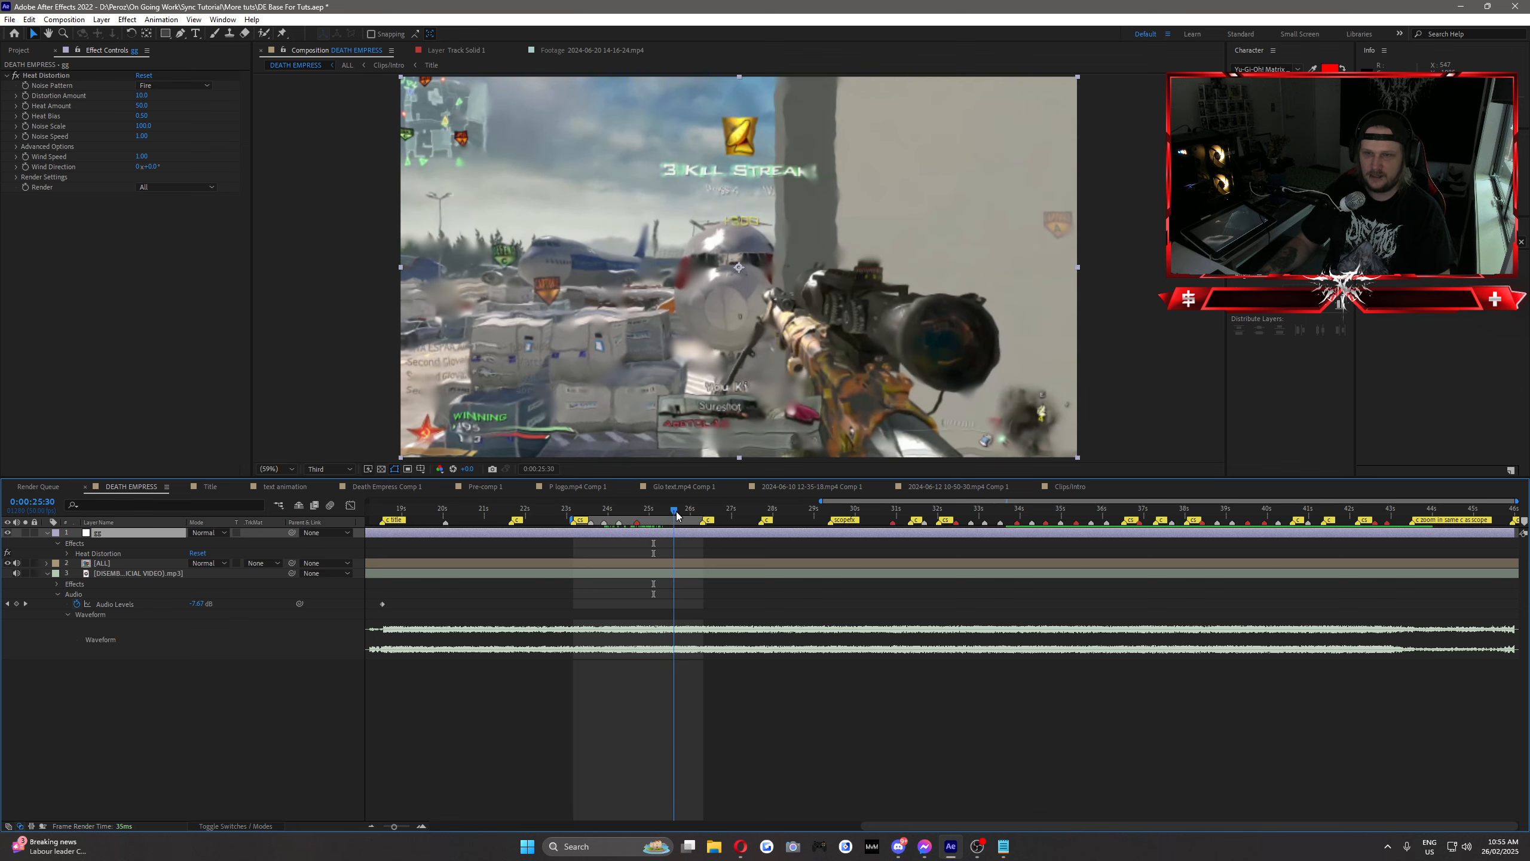
drag(676, 516, 666, 516)
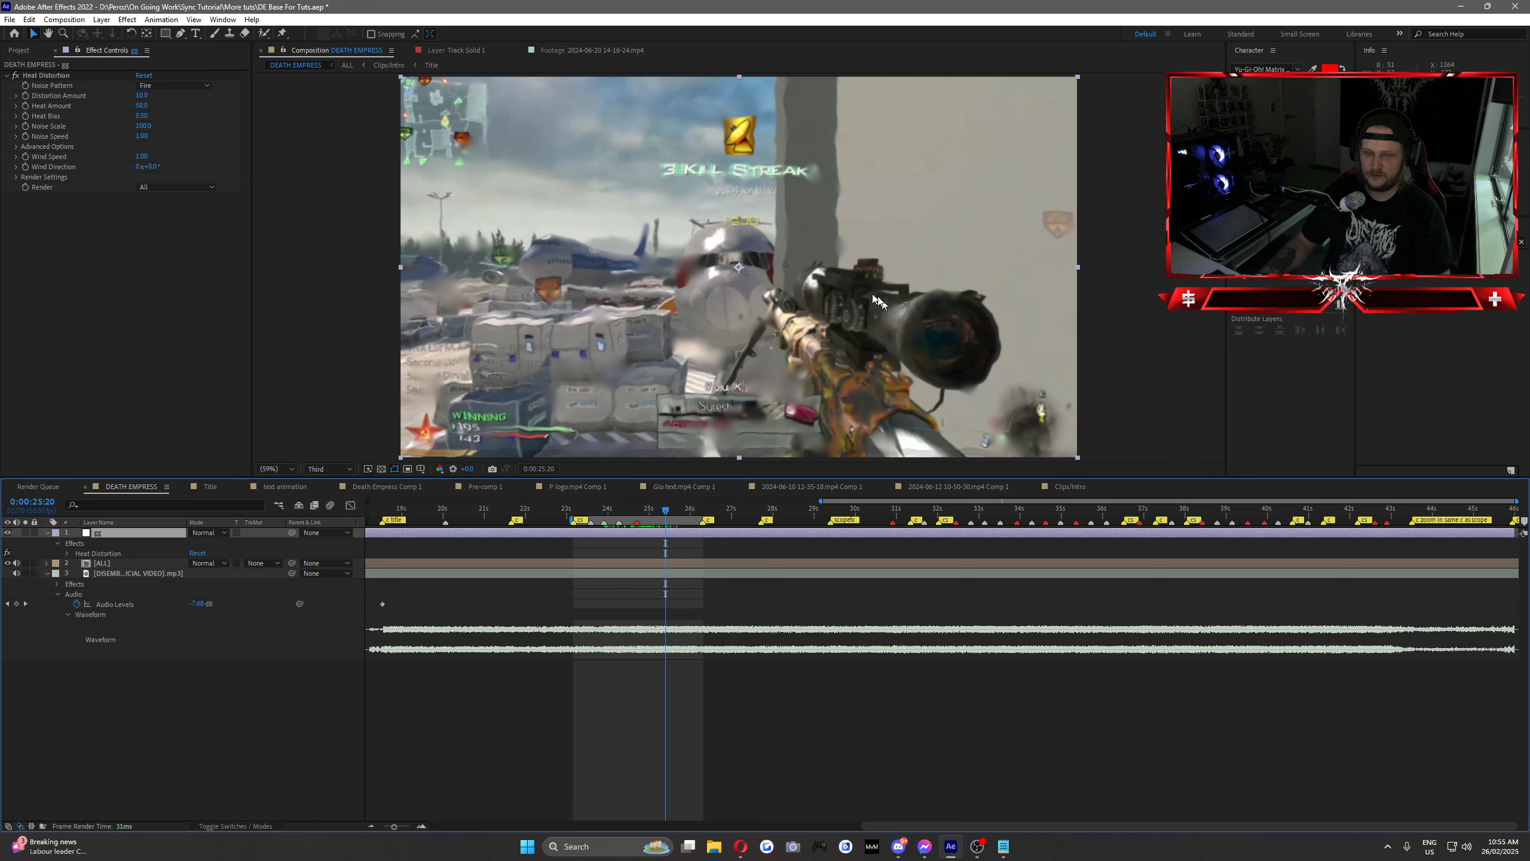
Step: Set the Heat Distortion's Distortion Amount to 3 and its Heat Amount to 0.3
click(142, 69)
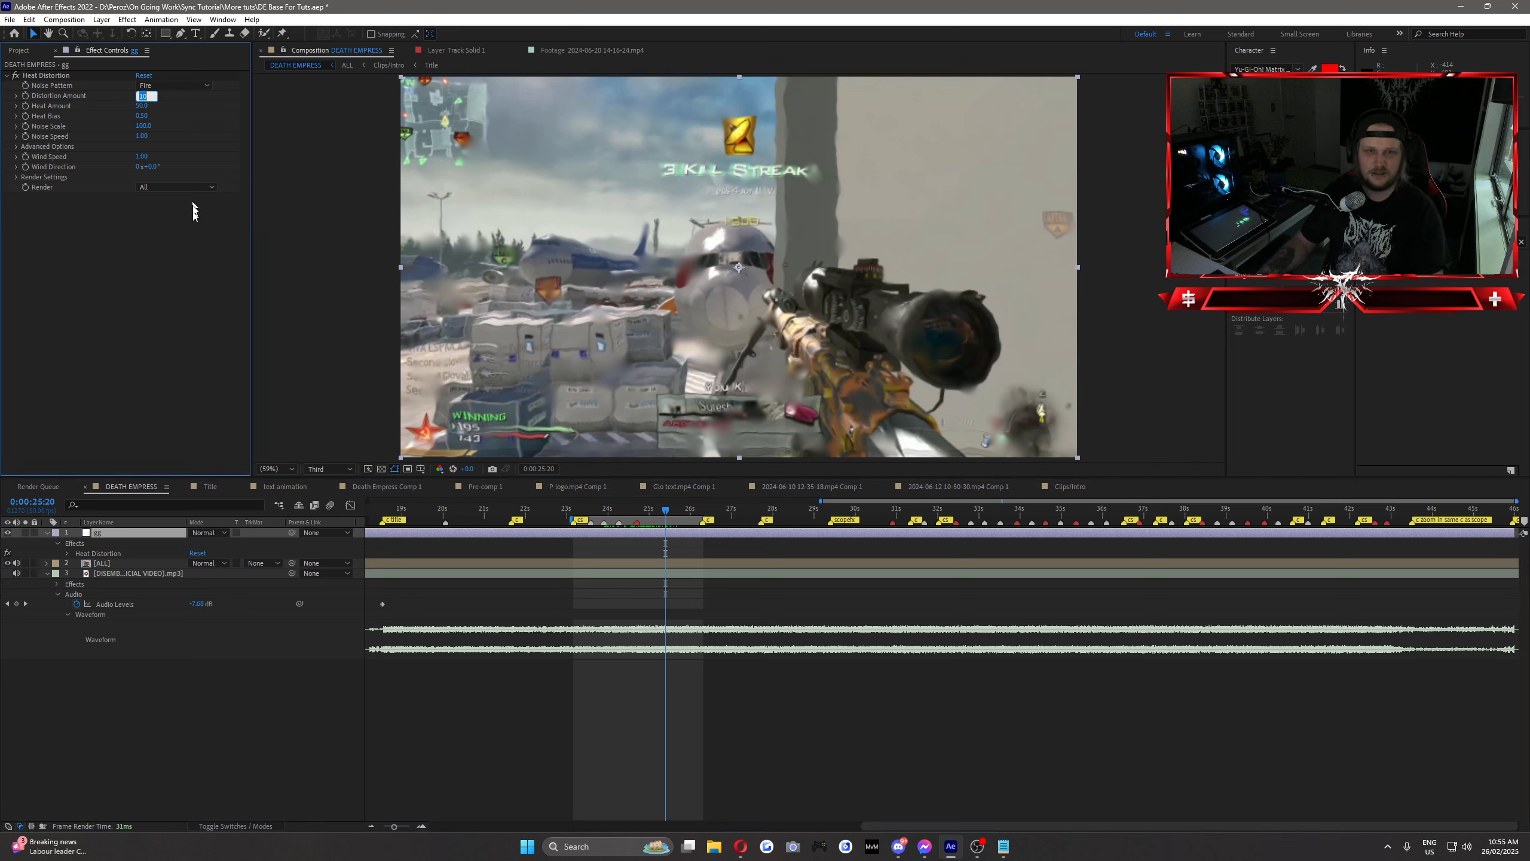
text(3)
key(Return)
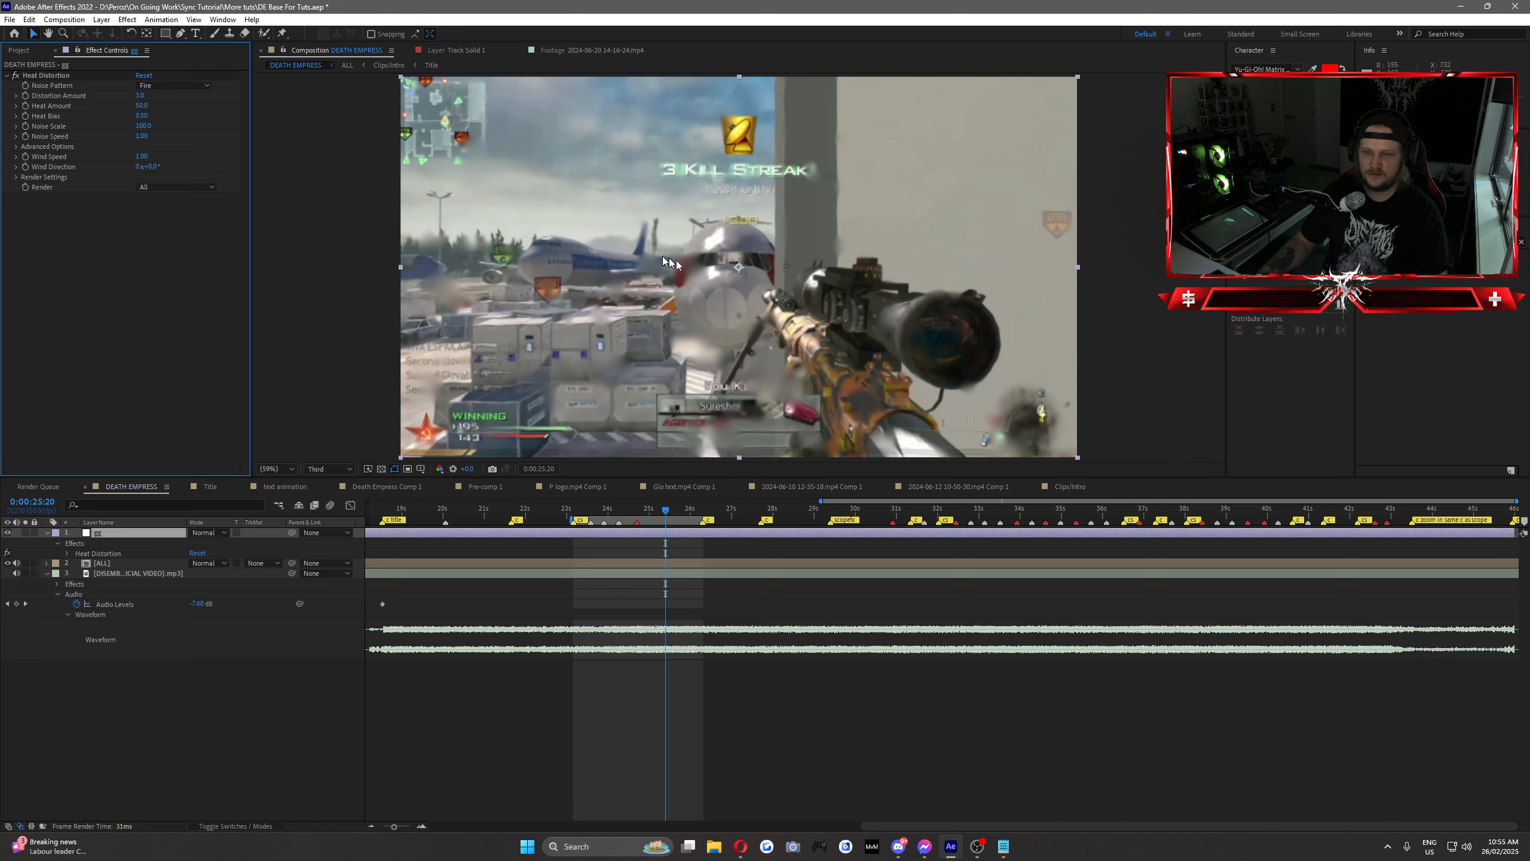
click(141, 105)
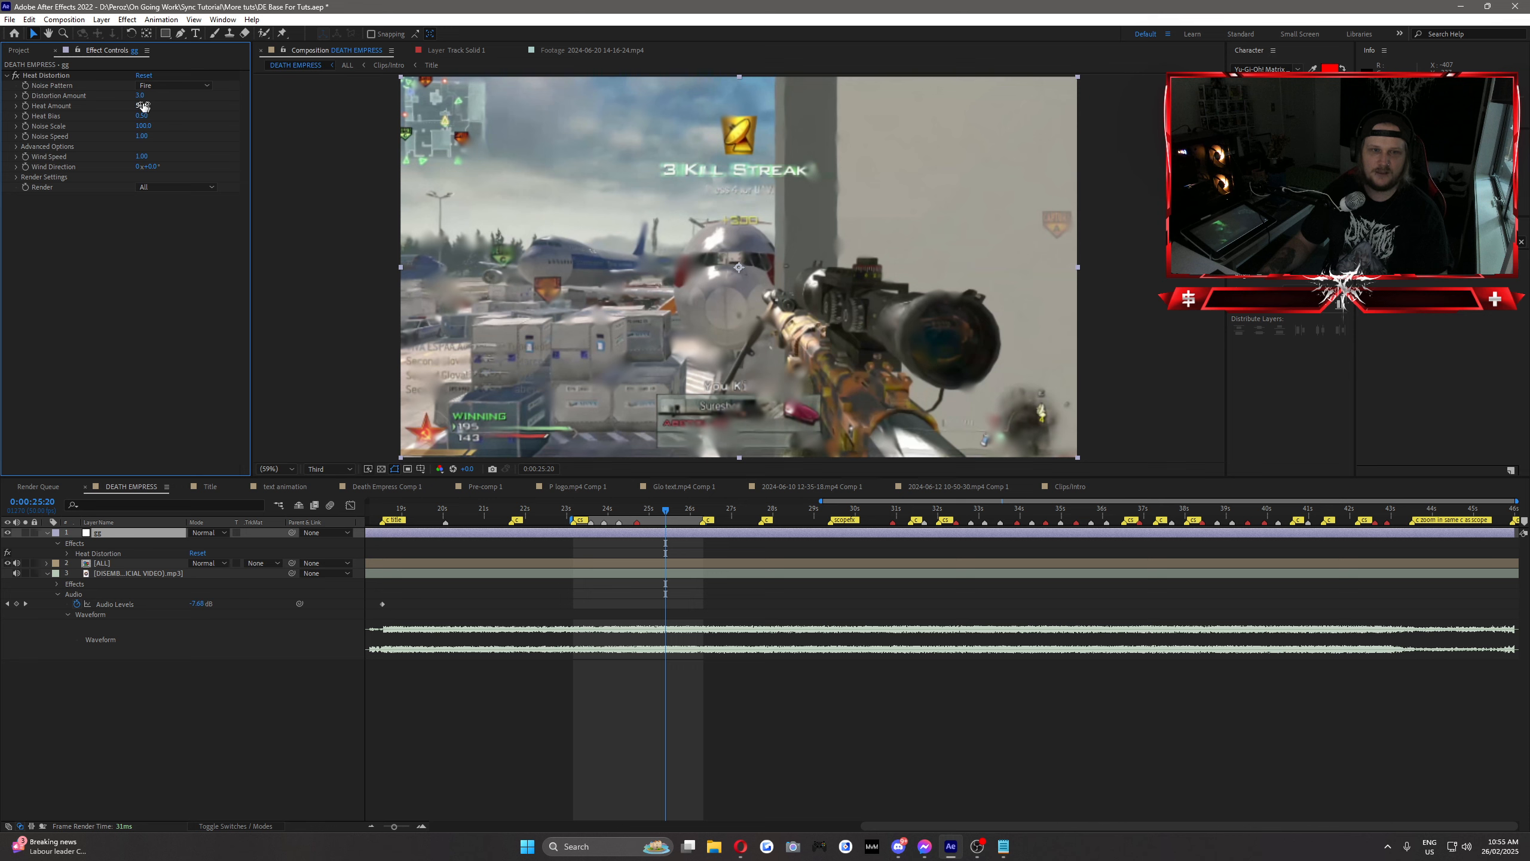
text(0)
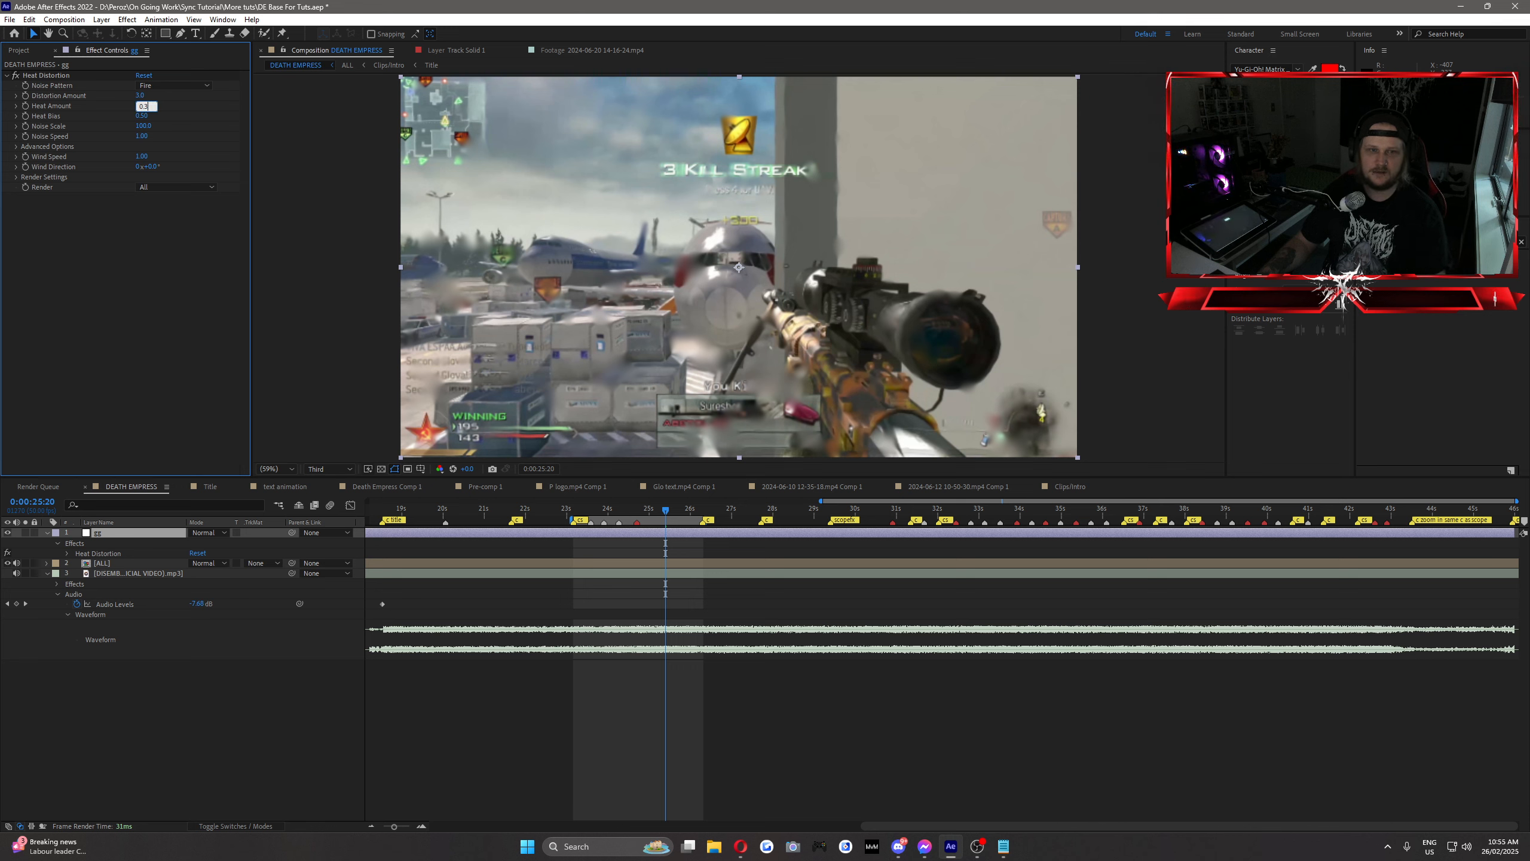
text(.3)
key(Return)
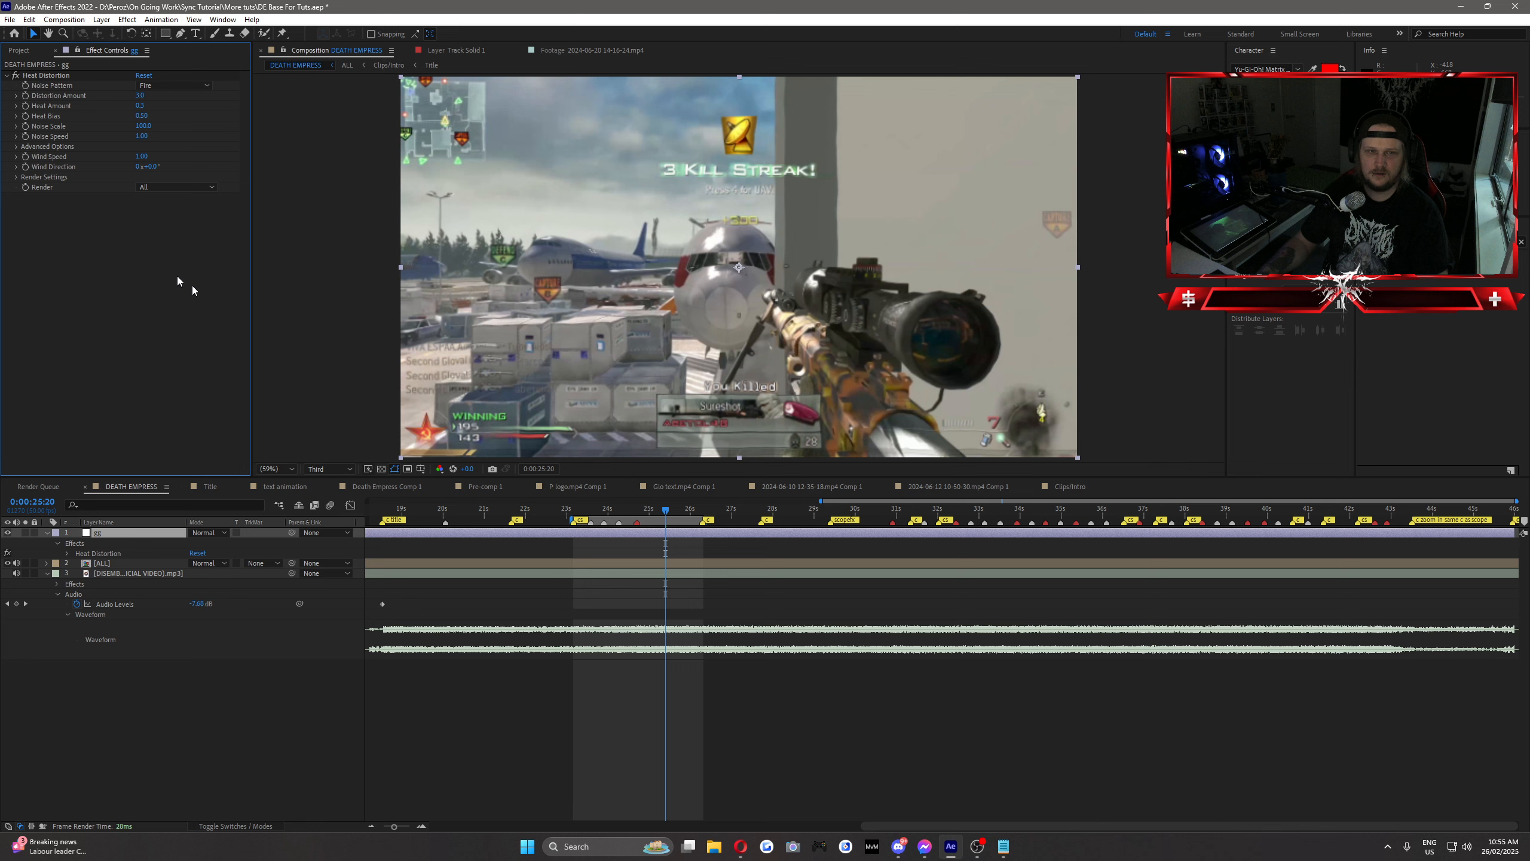
Step: Raise the Heat Bias to 1 and scrub back to 0:00:24:49 to preview the distortion
click(142, 116)
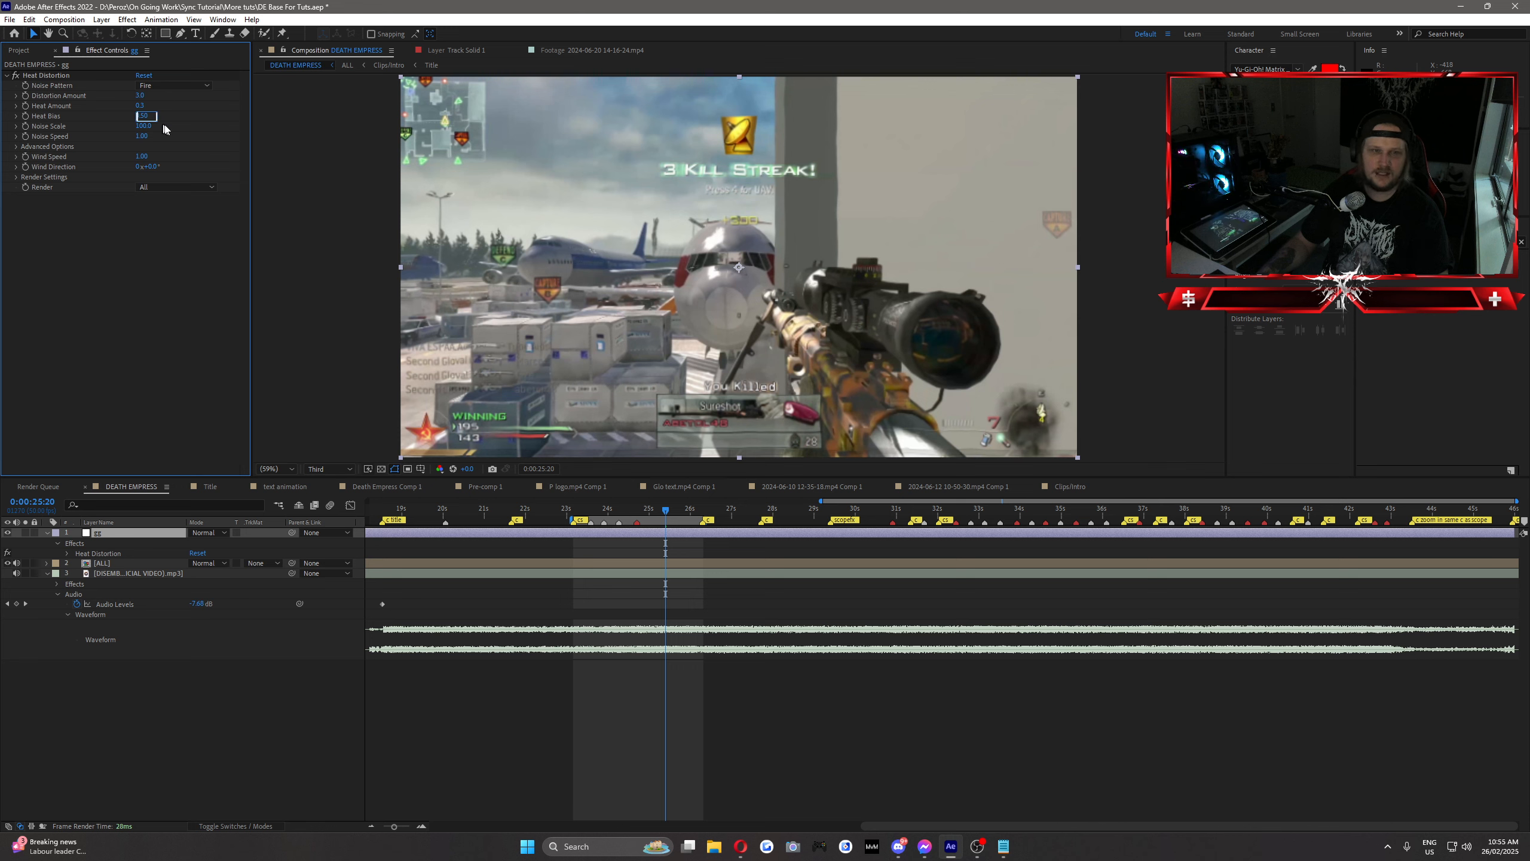
drag(147, 115, 166, 115)
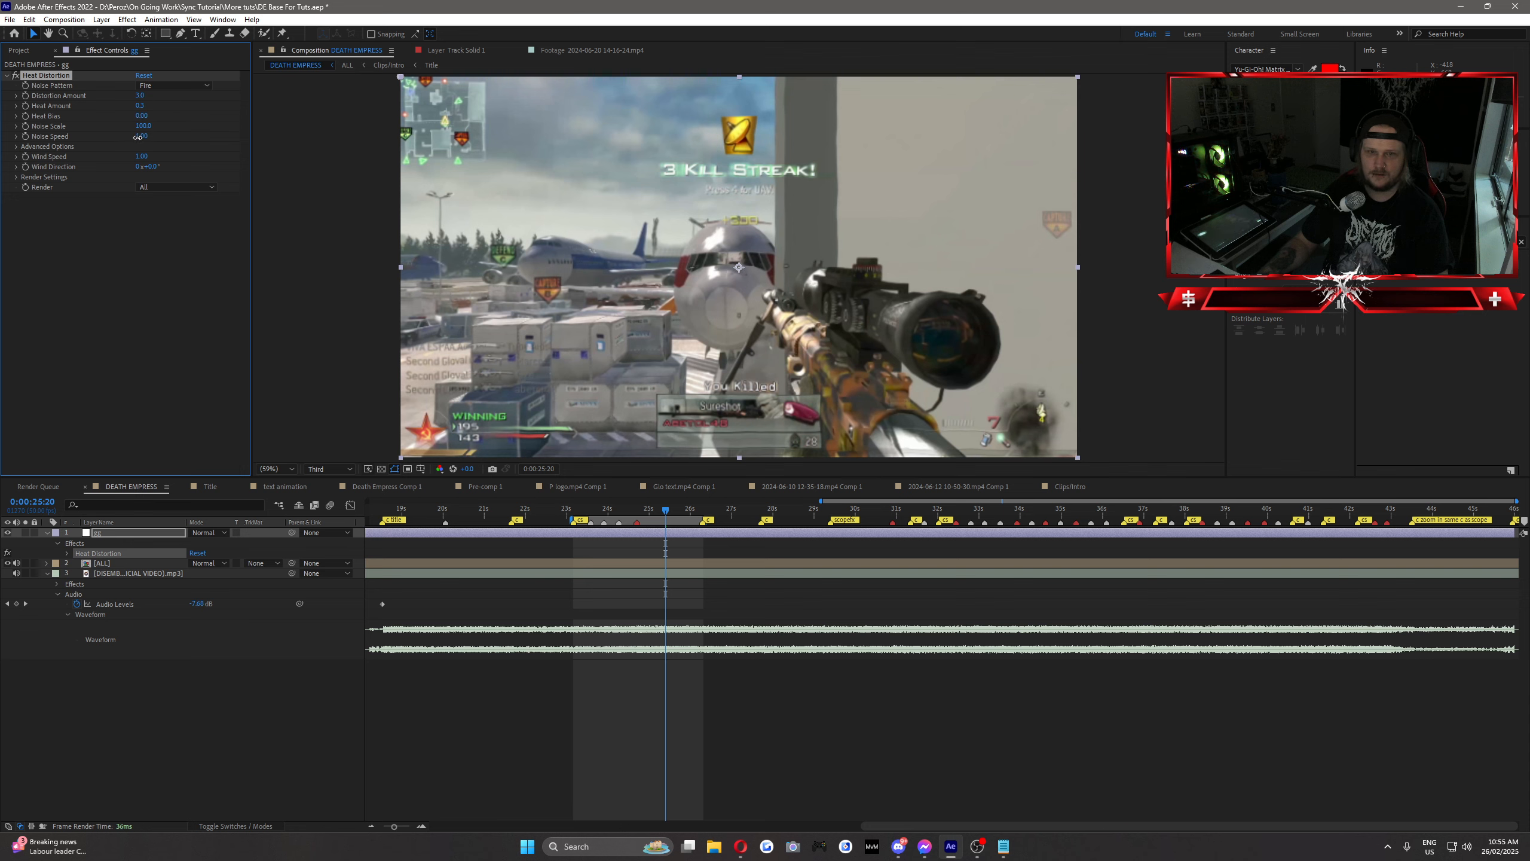
click(649, 513)
drag(648, 514, 647, 516)
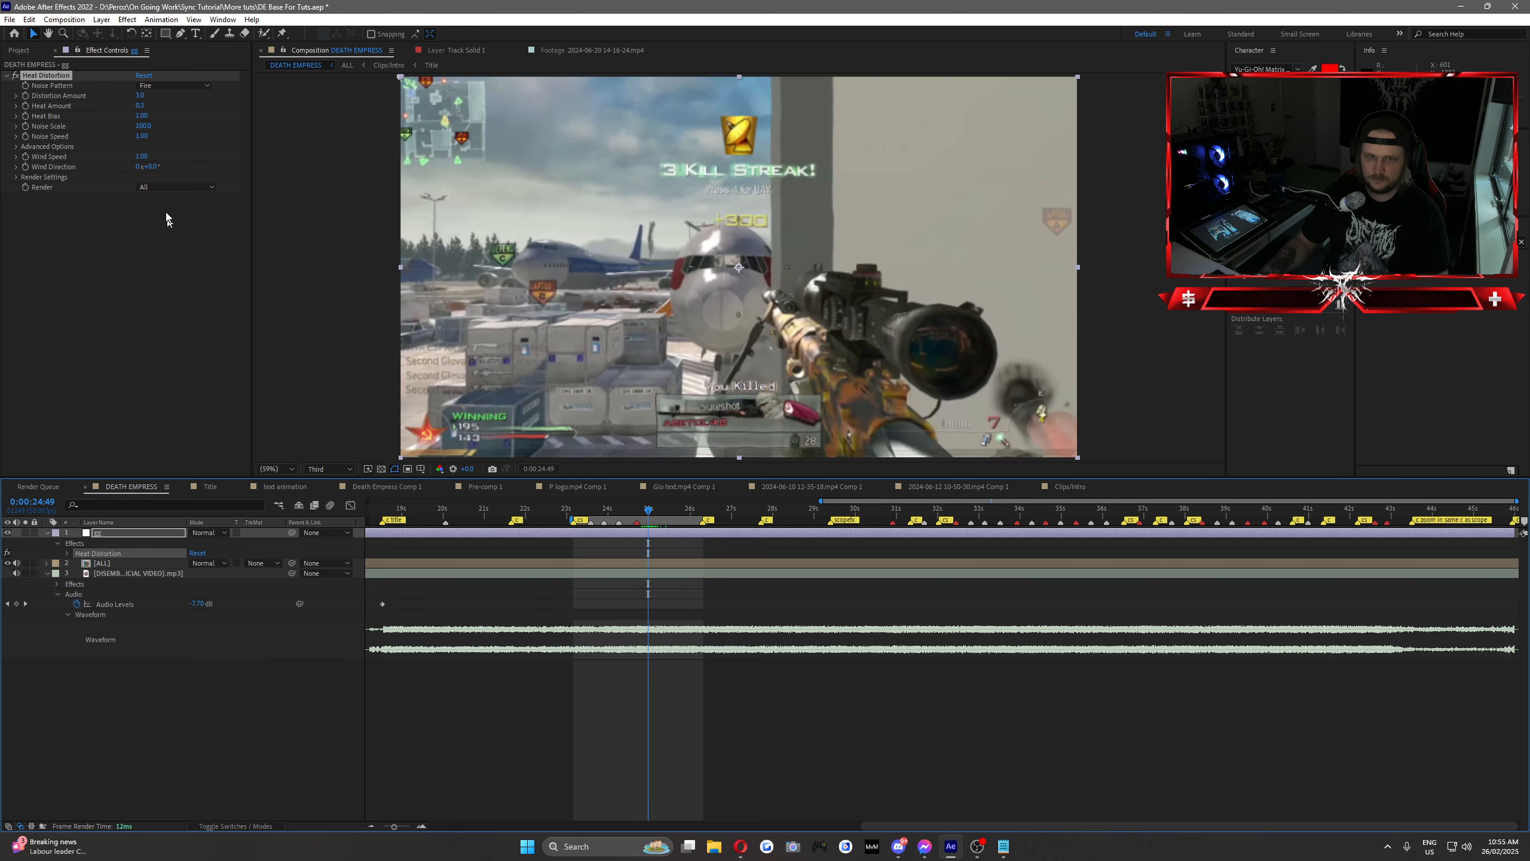
Step: Lower the Heat Bias to 0, set the Heat Amount to 1, and scrub the shot to preview the change
drag(136, 120, 123, 121)
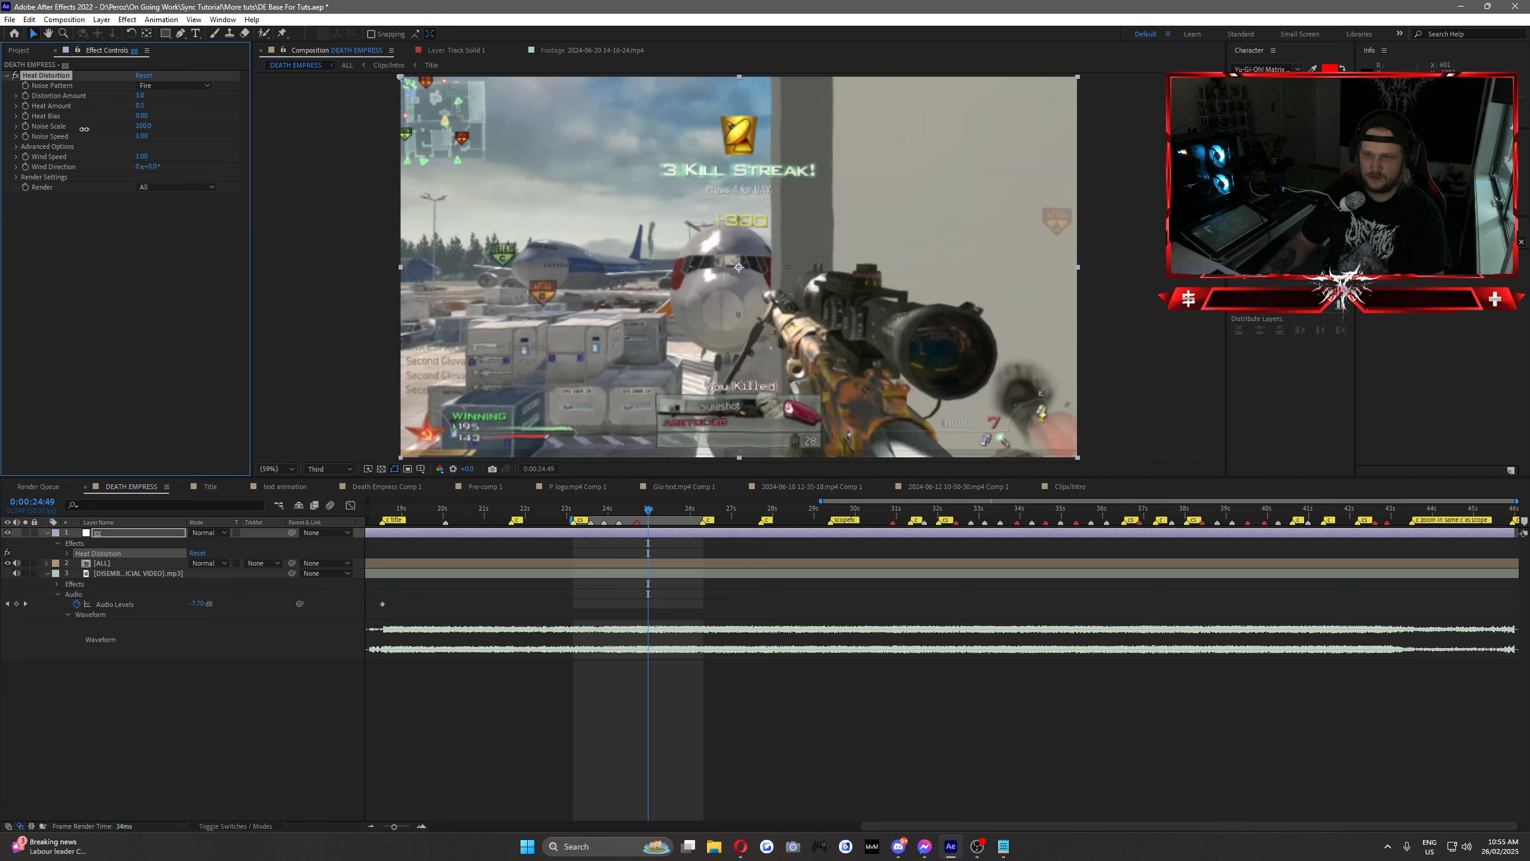
click(140, 105)
click(180, 115)
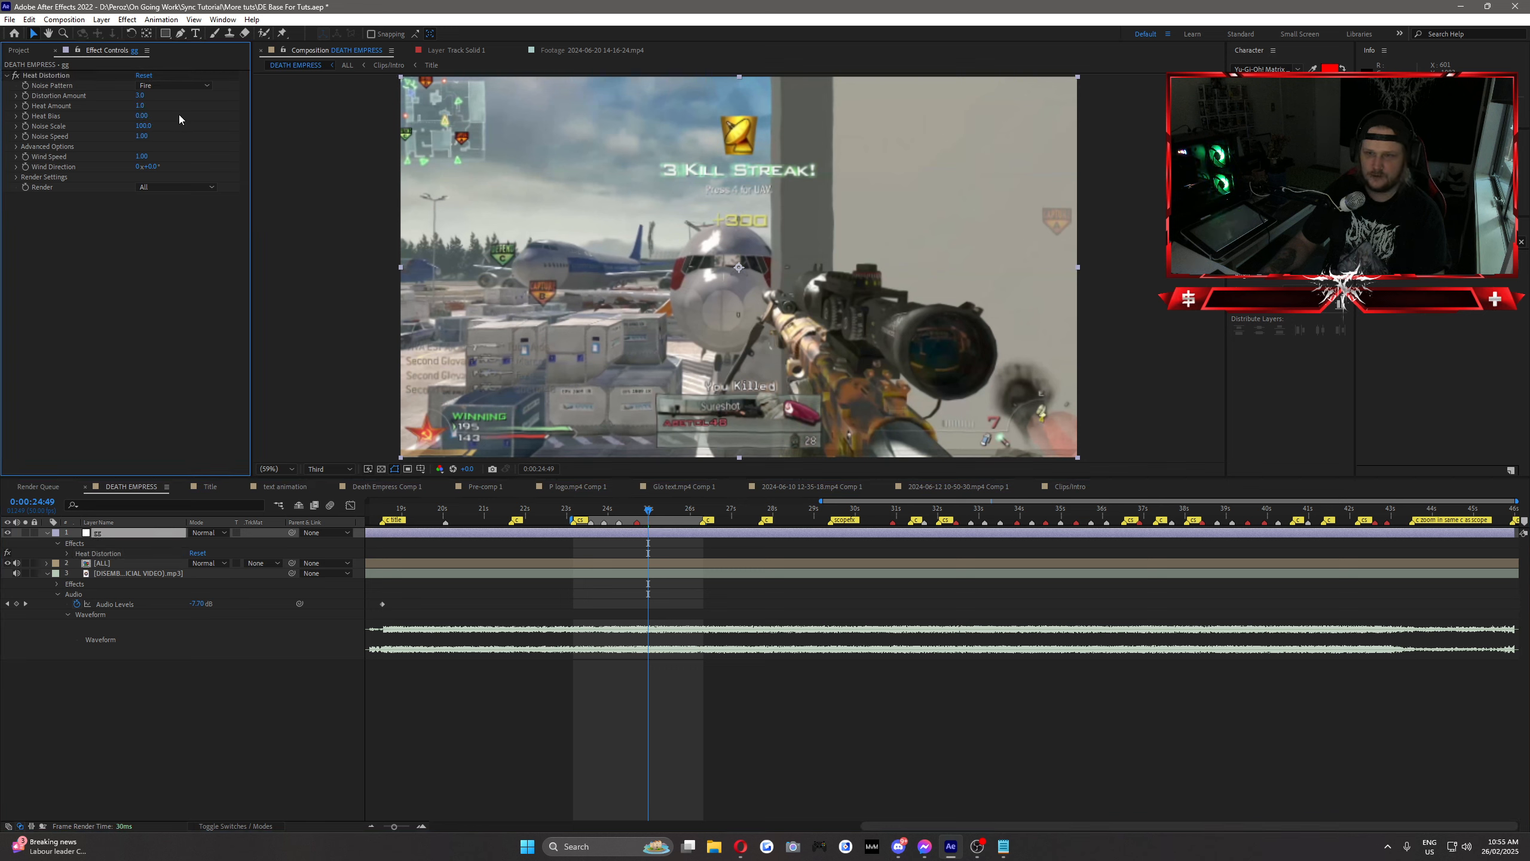
drag(649, 512, 670, 516)
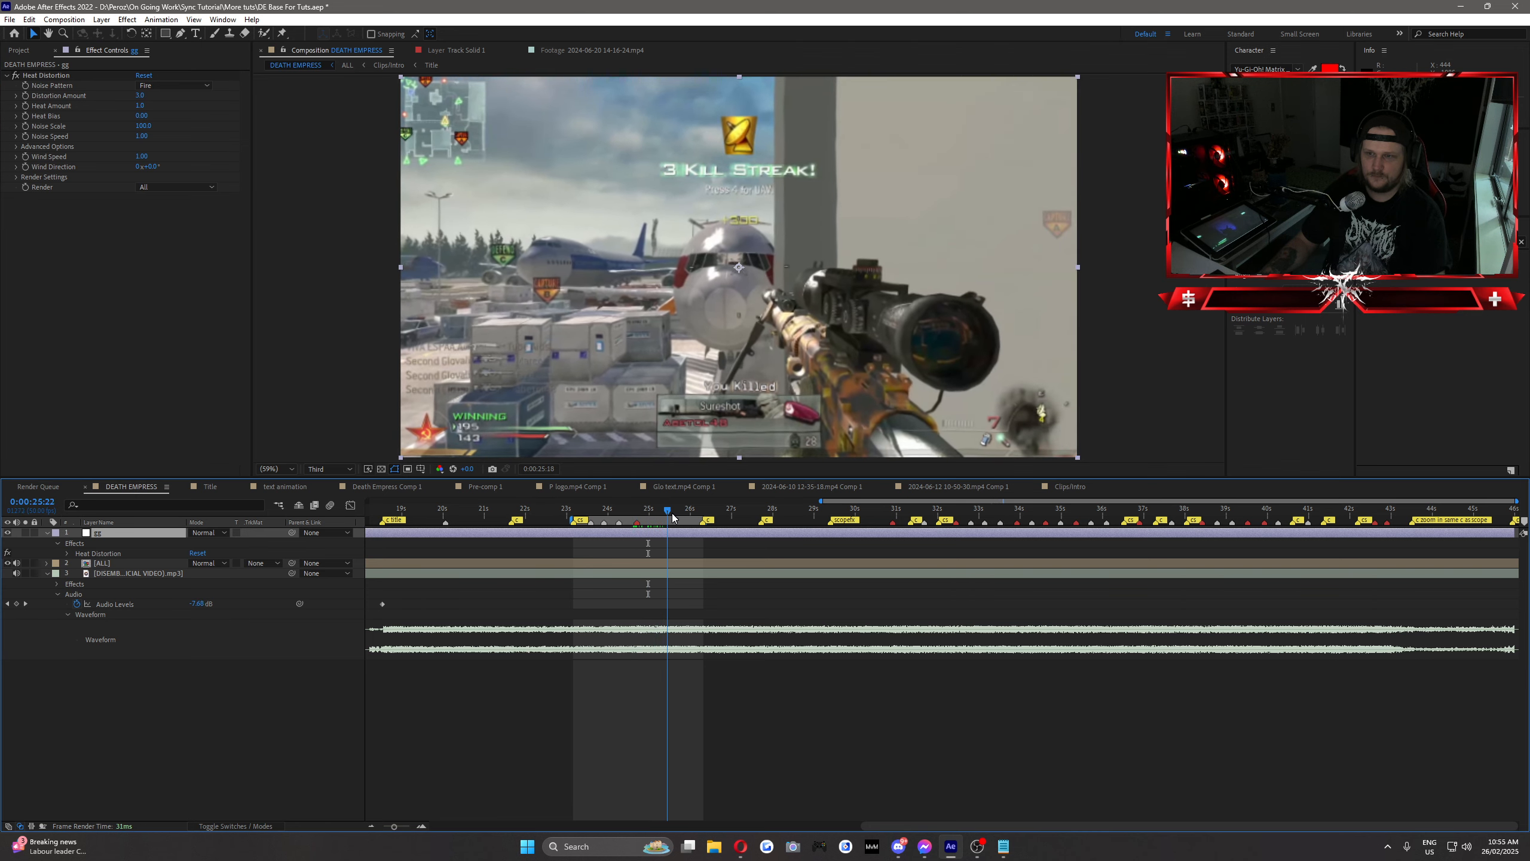
Step: Reset the Heat Distortion effect to its default settings and slightly readjust its Heat Bias
click(144, 74)
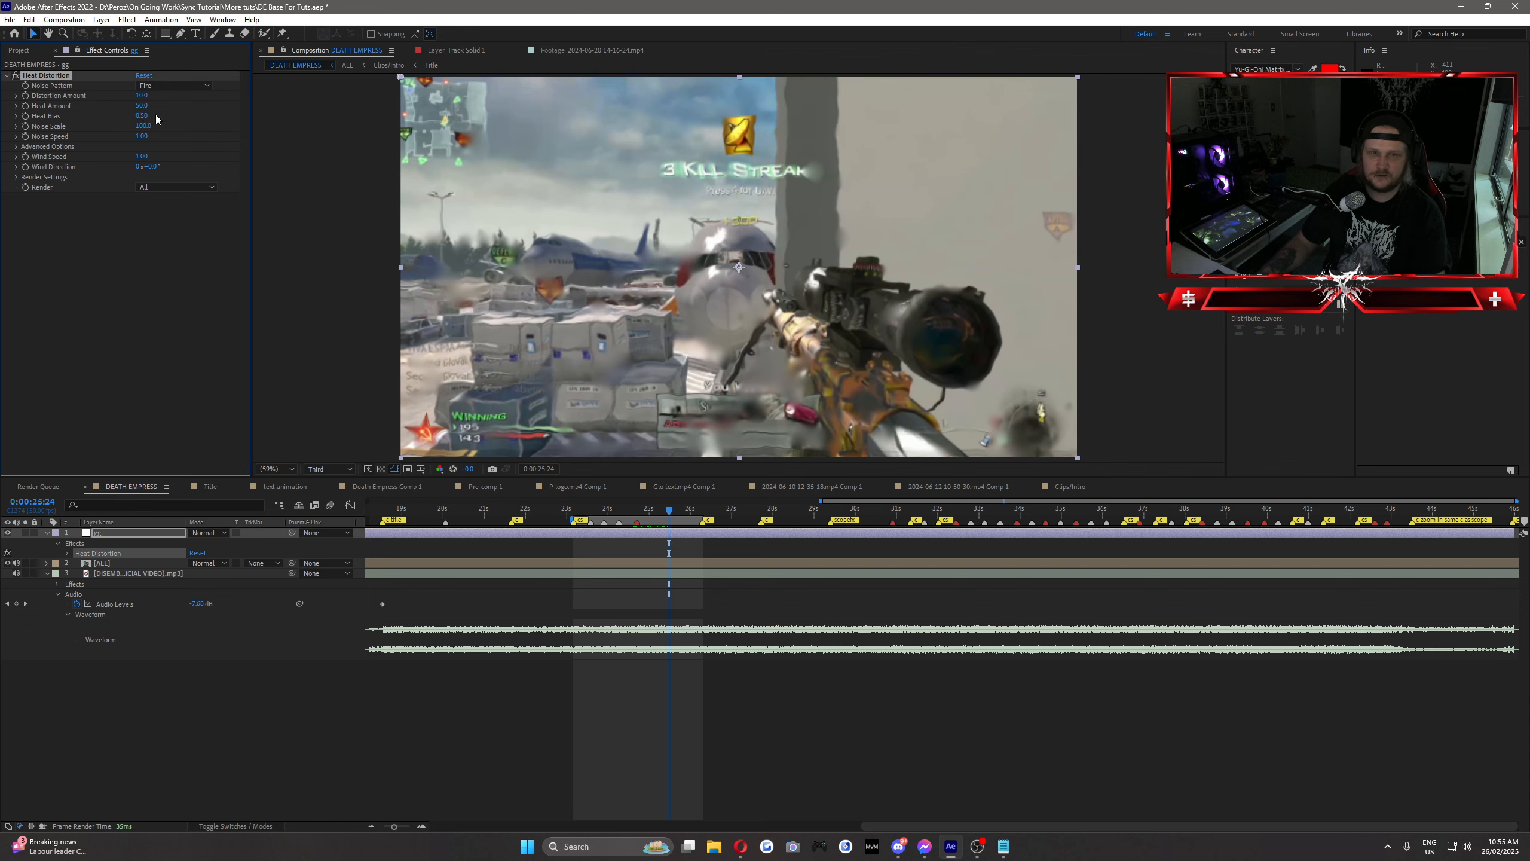
drag(144, 116, 180, 120)
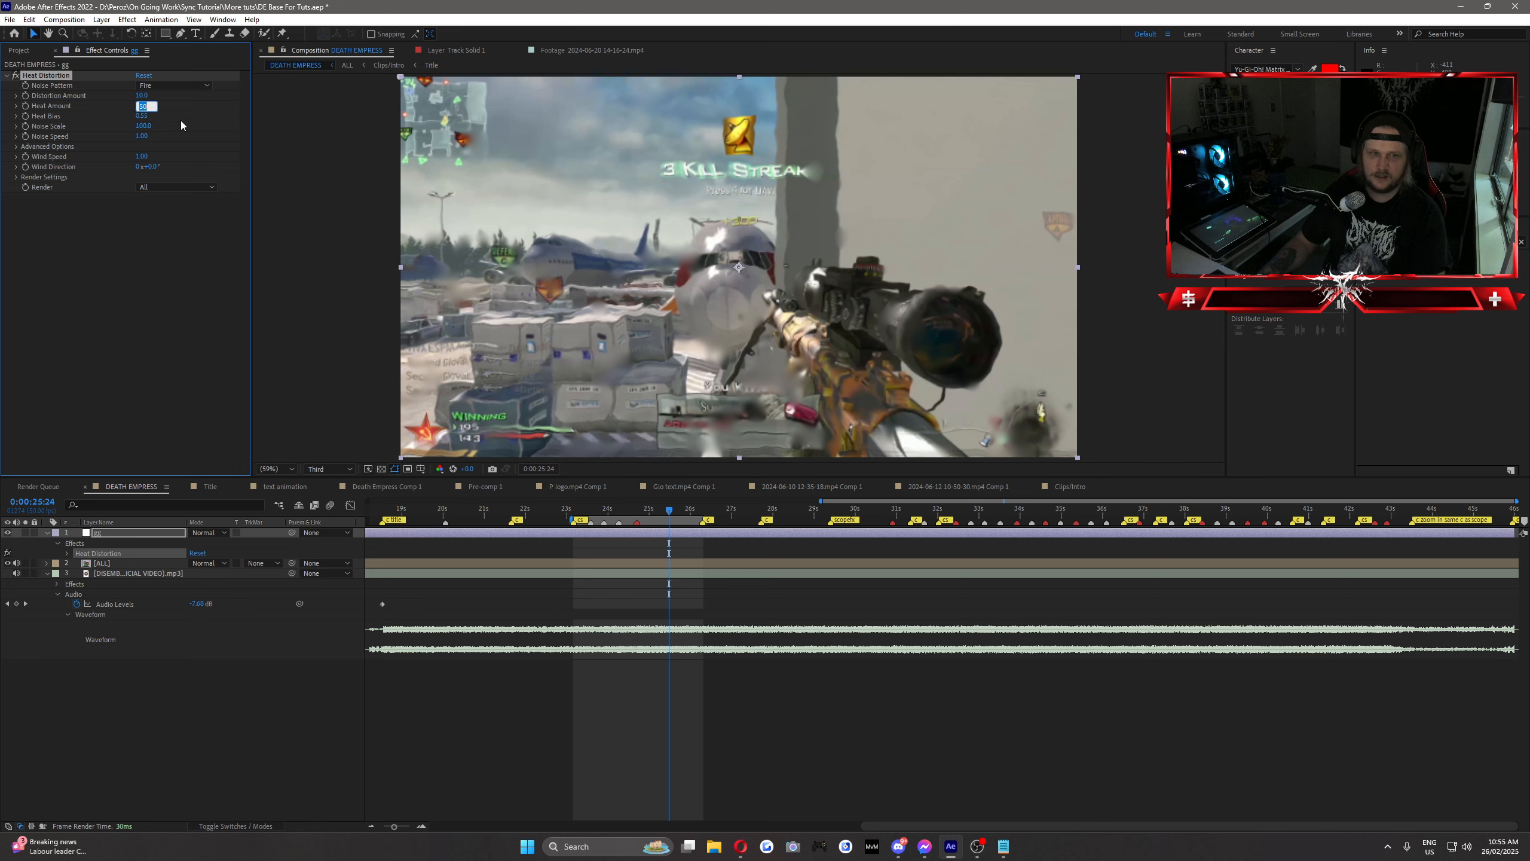
click(181, 120)
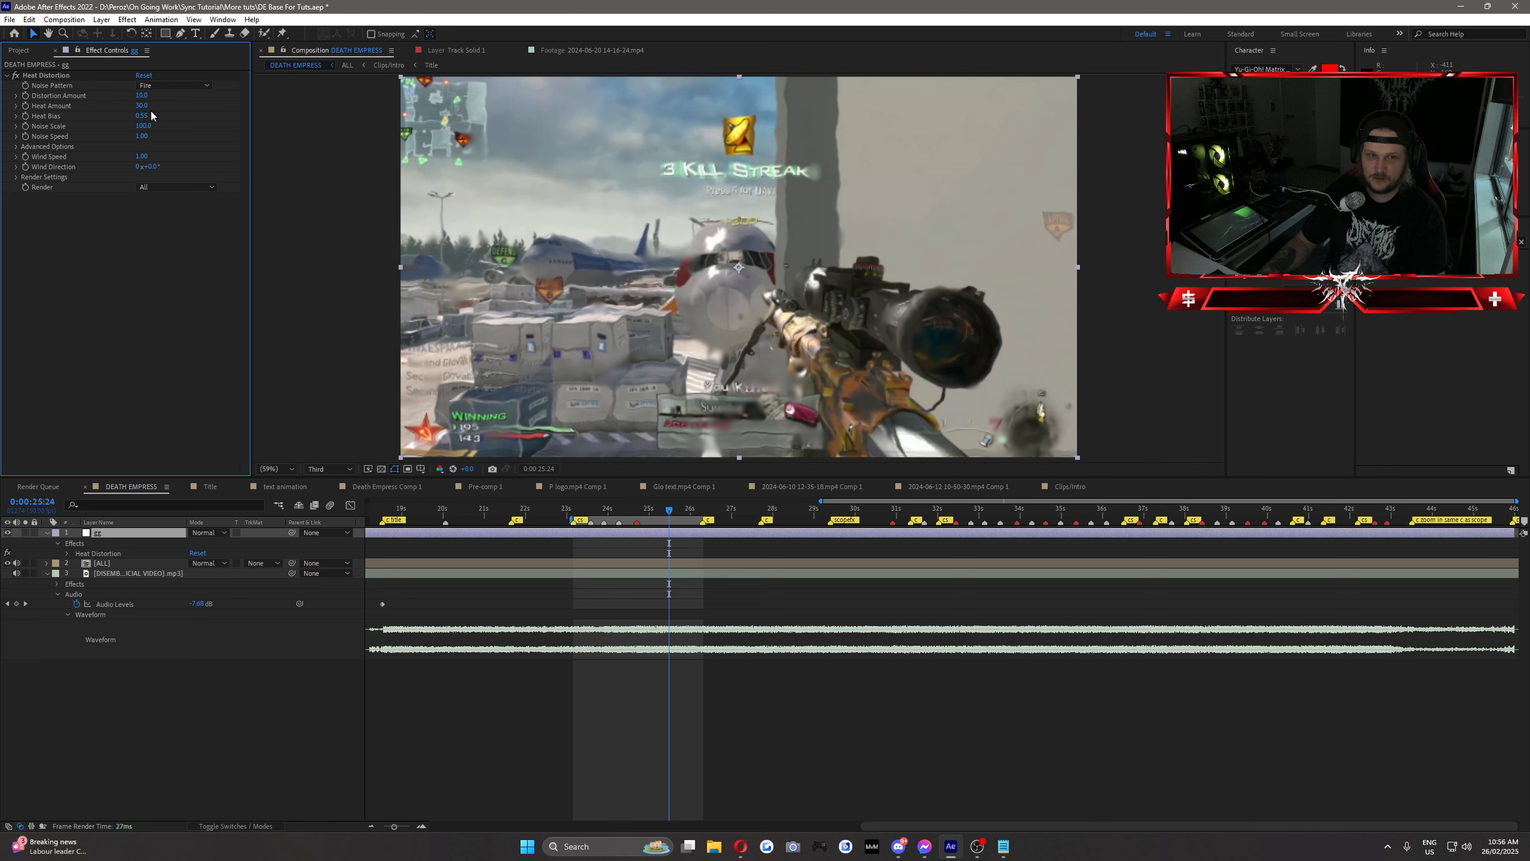
Step: Set the Distortion Amount to 5 and the Noise Scale to 150, and scrub the shot to preview the result
drag(141, 95, 65, 138)
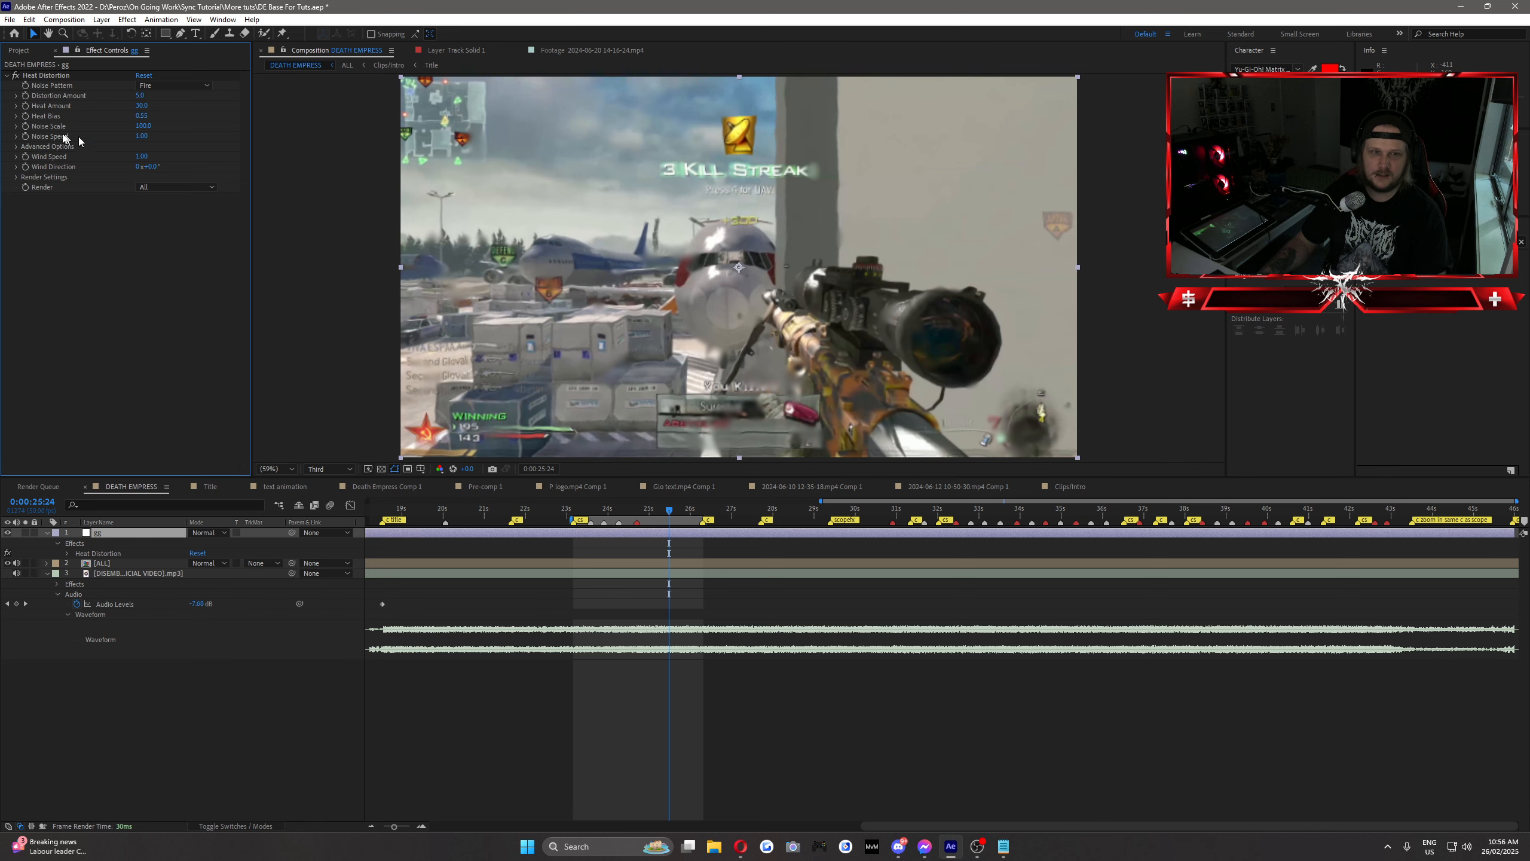
text(50)
key(Return)
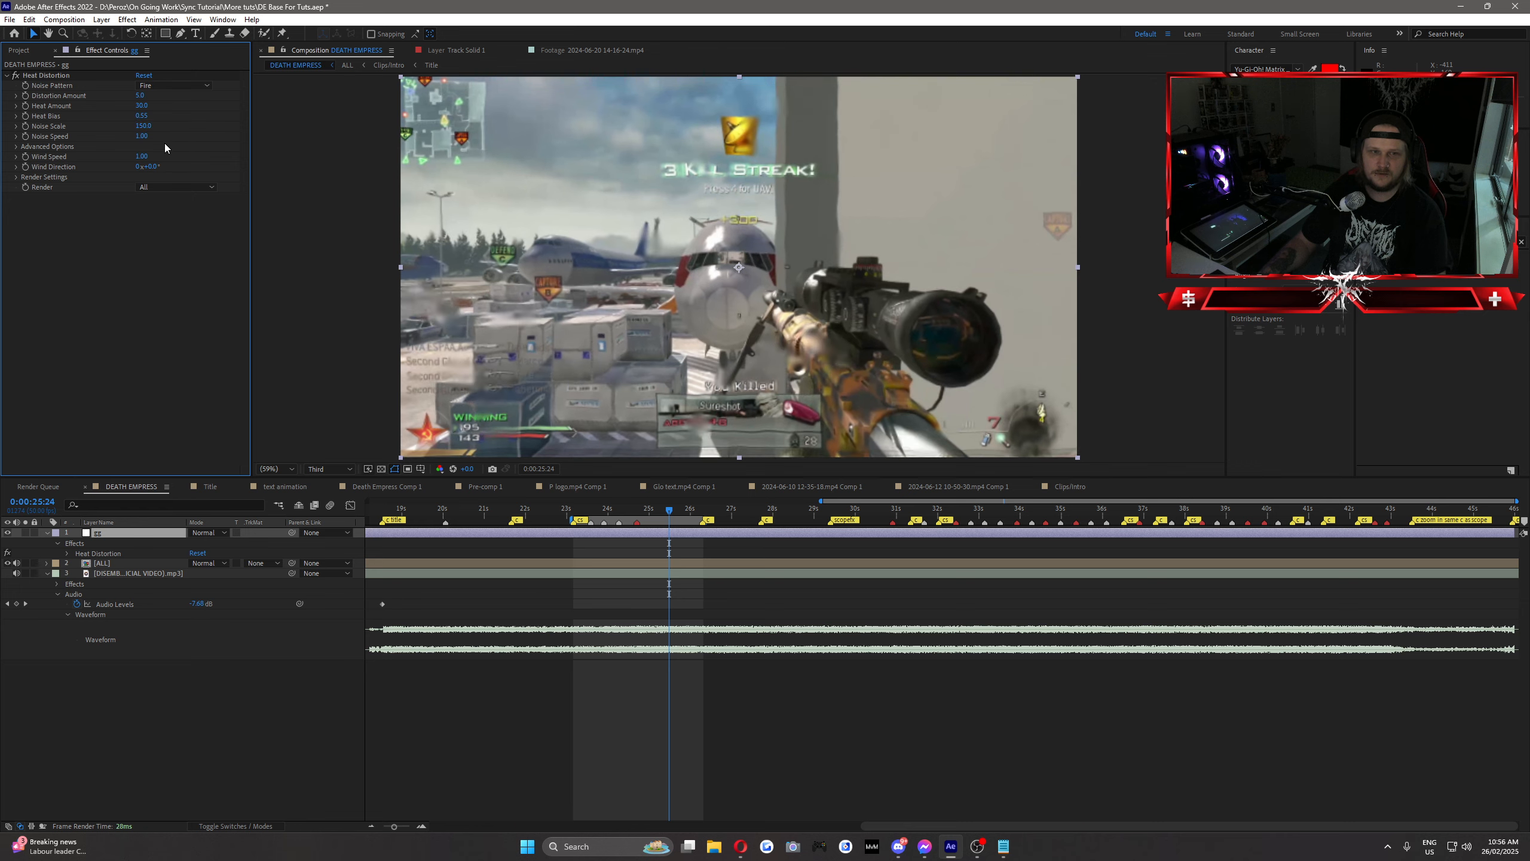
drag(646, 513, 673, 524)
drag(678, 521, 678, 521)
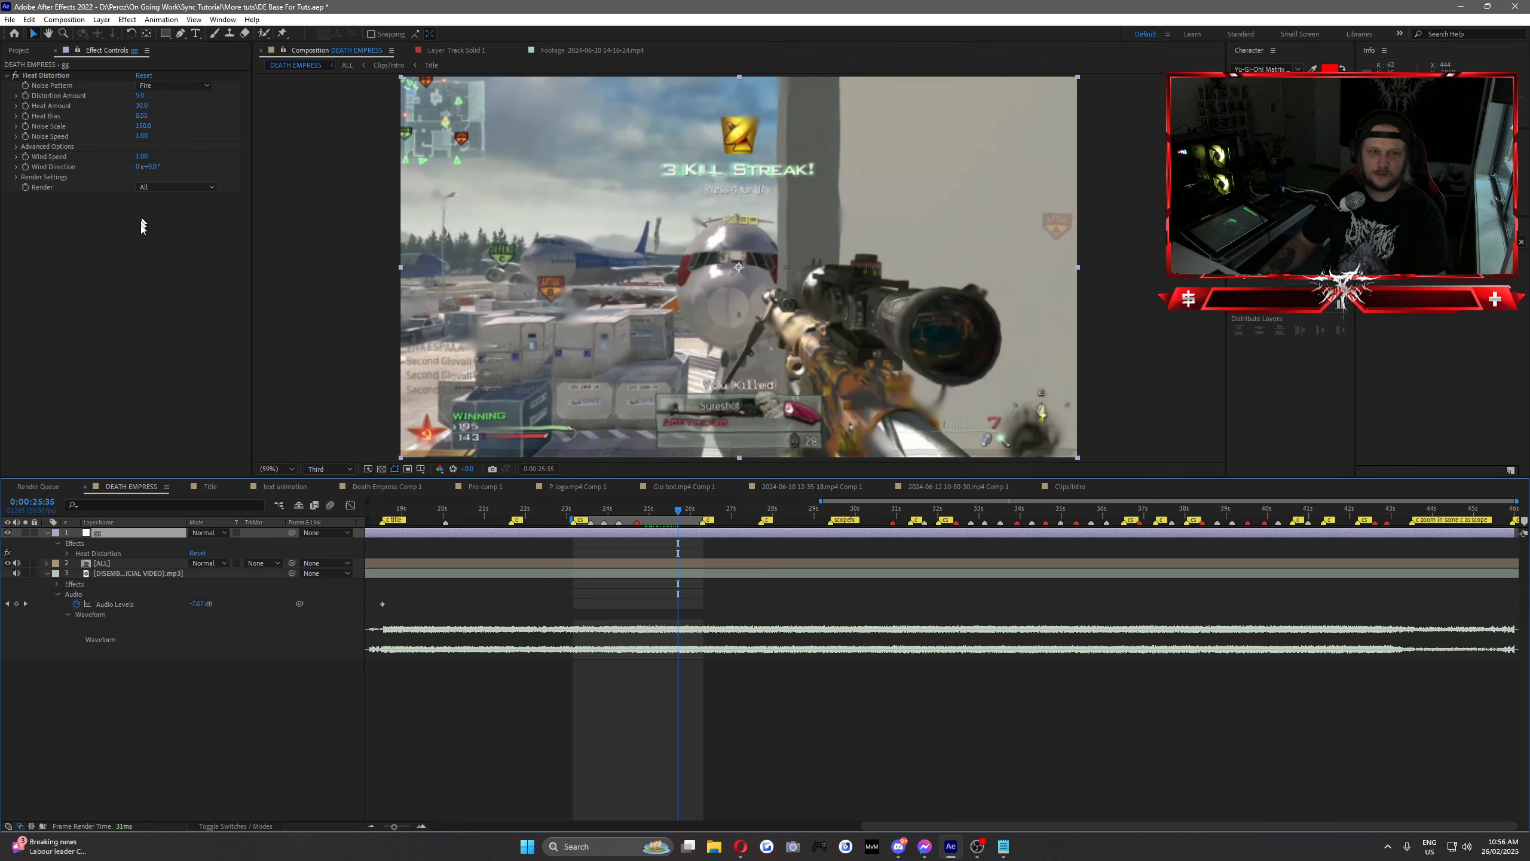
Step: Try the Smoke and Incendiary noise patterns on the Heat Distortion effect, and scrub the shot to preview the Incendiary look
click(159, 86)
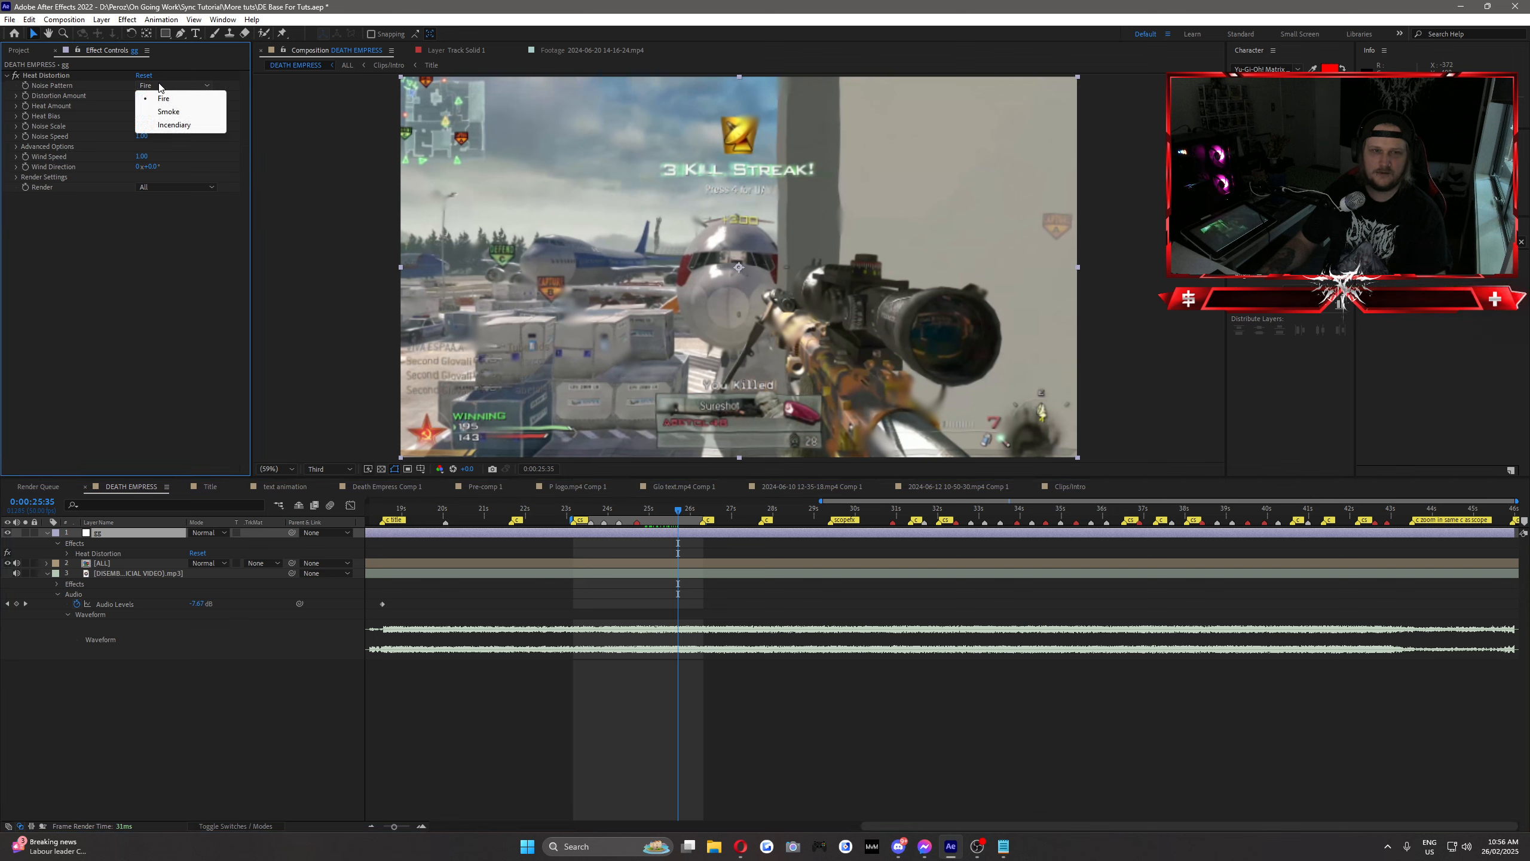
click(182, 114)
click(177, 89)
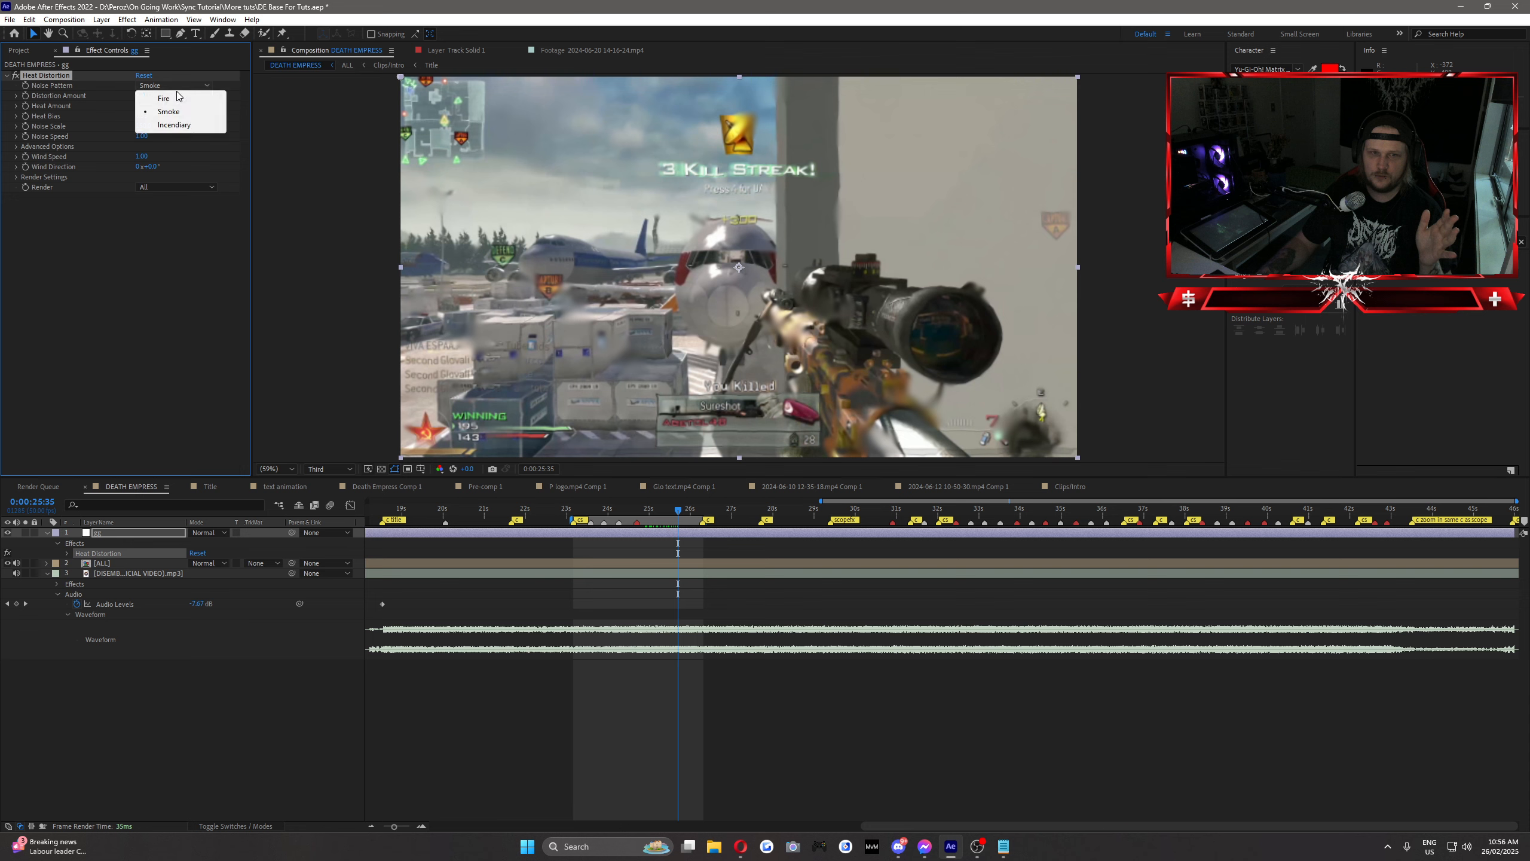
click(174, 124)
click(634, 510)
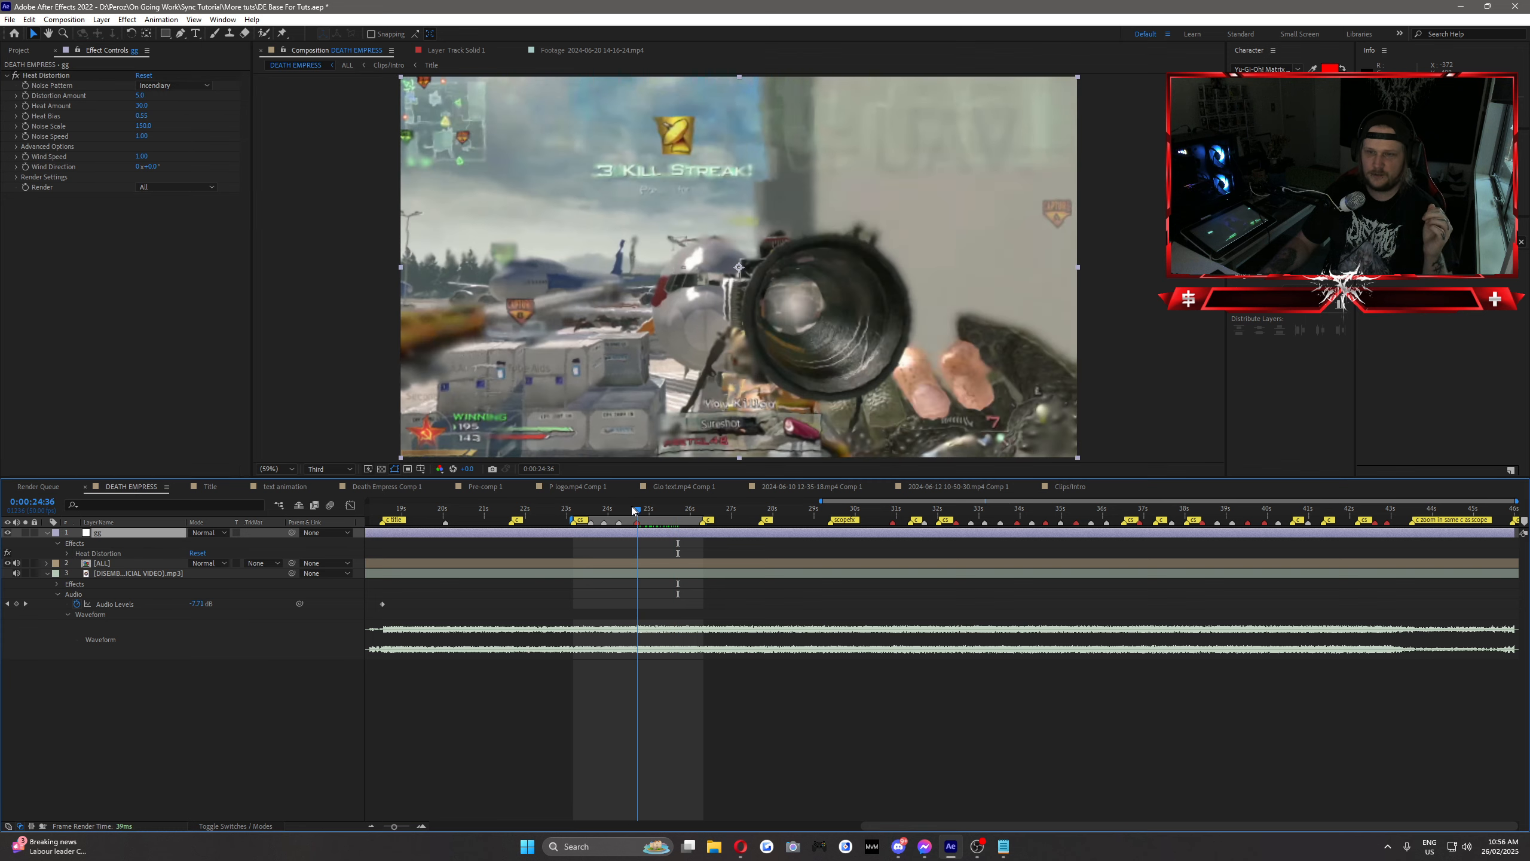
drag(634, 510, 681, 513)
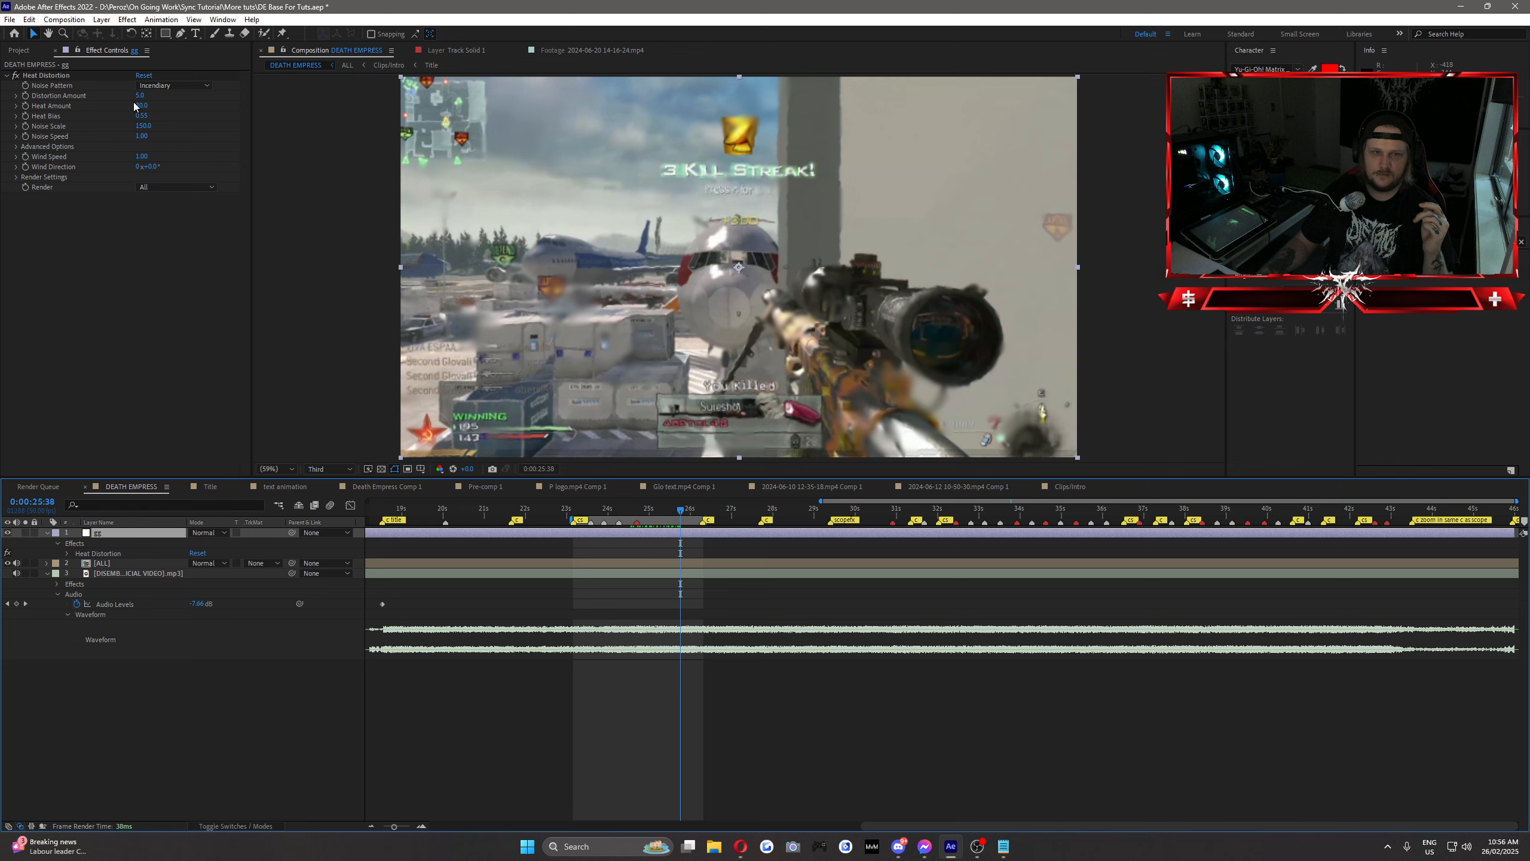
Step: Switch the Heat Distortion noise pattern back to Fire, and scrub and play the shot to preview it
click(174, 85)
click(154, 95)
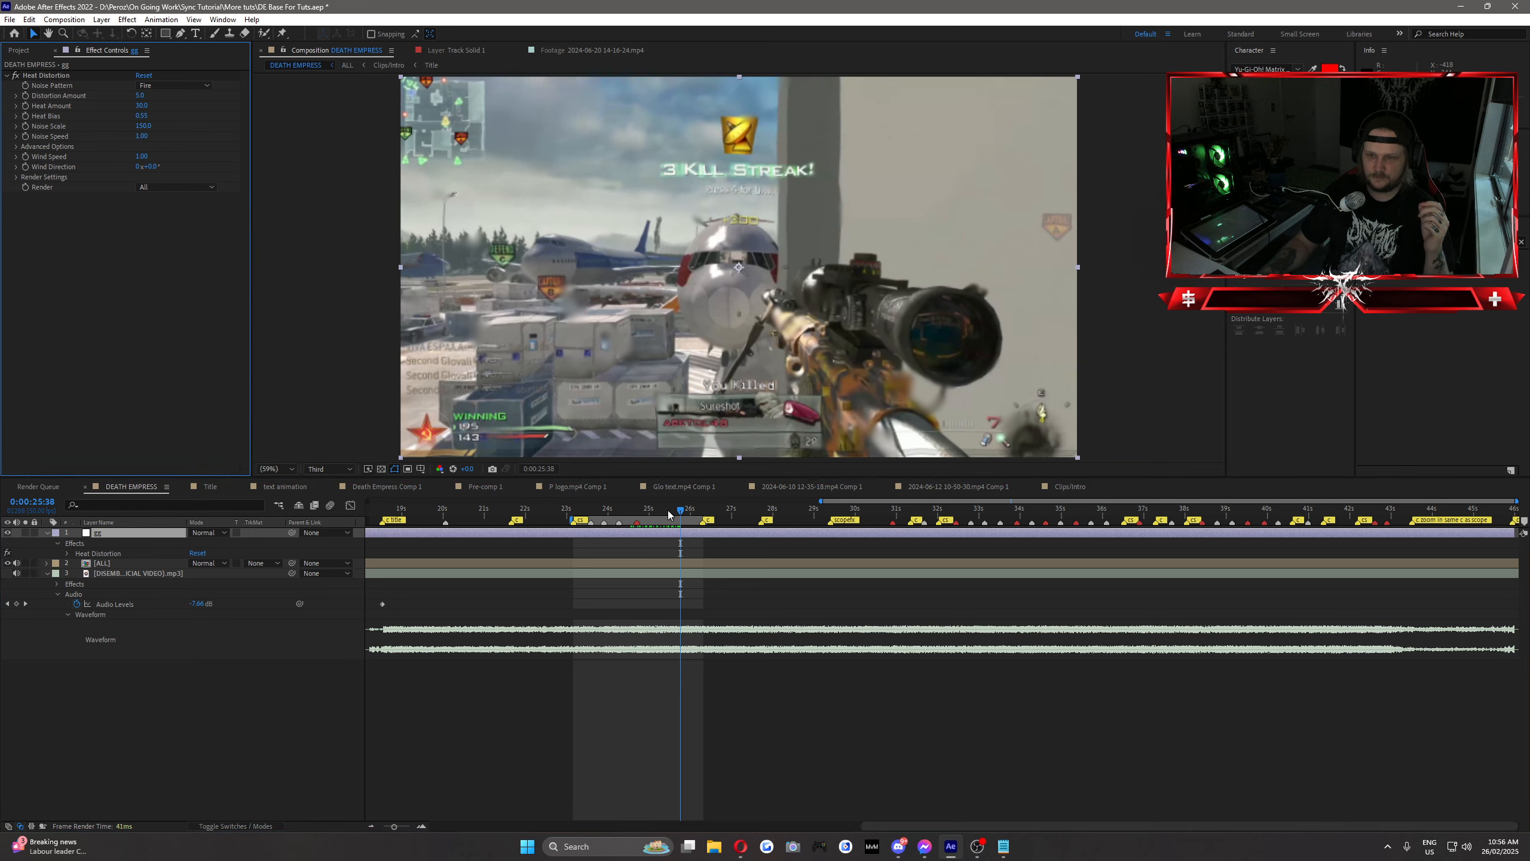
mouse_move(668, 511)
mouse_down()
mouse_move(613, 519)
mouse_move(694, 522)
mouse_up()
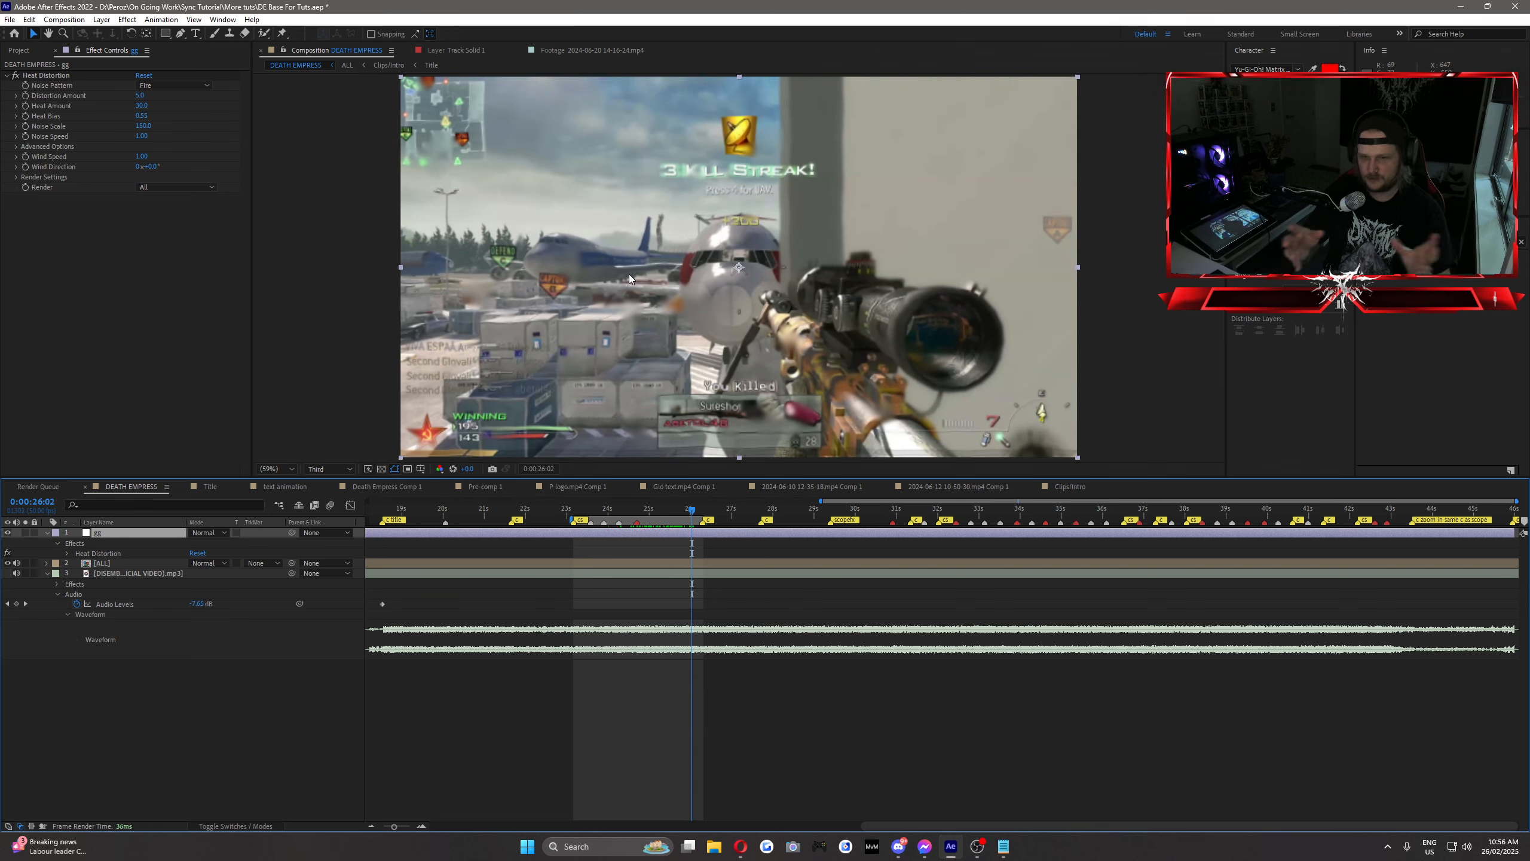
click(651, 512)
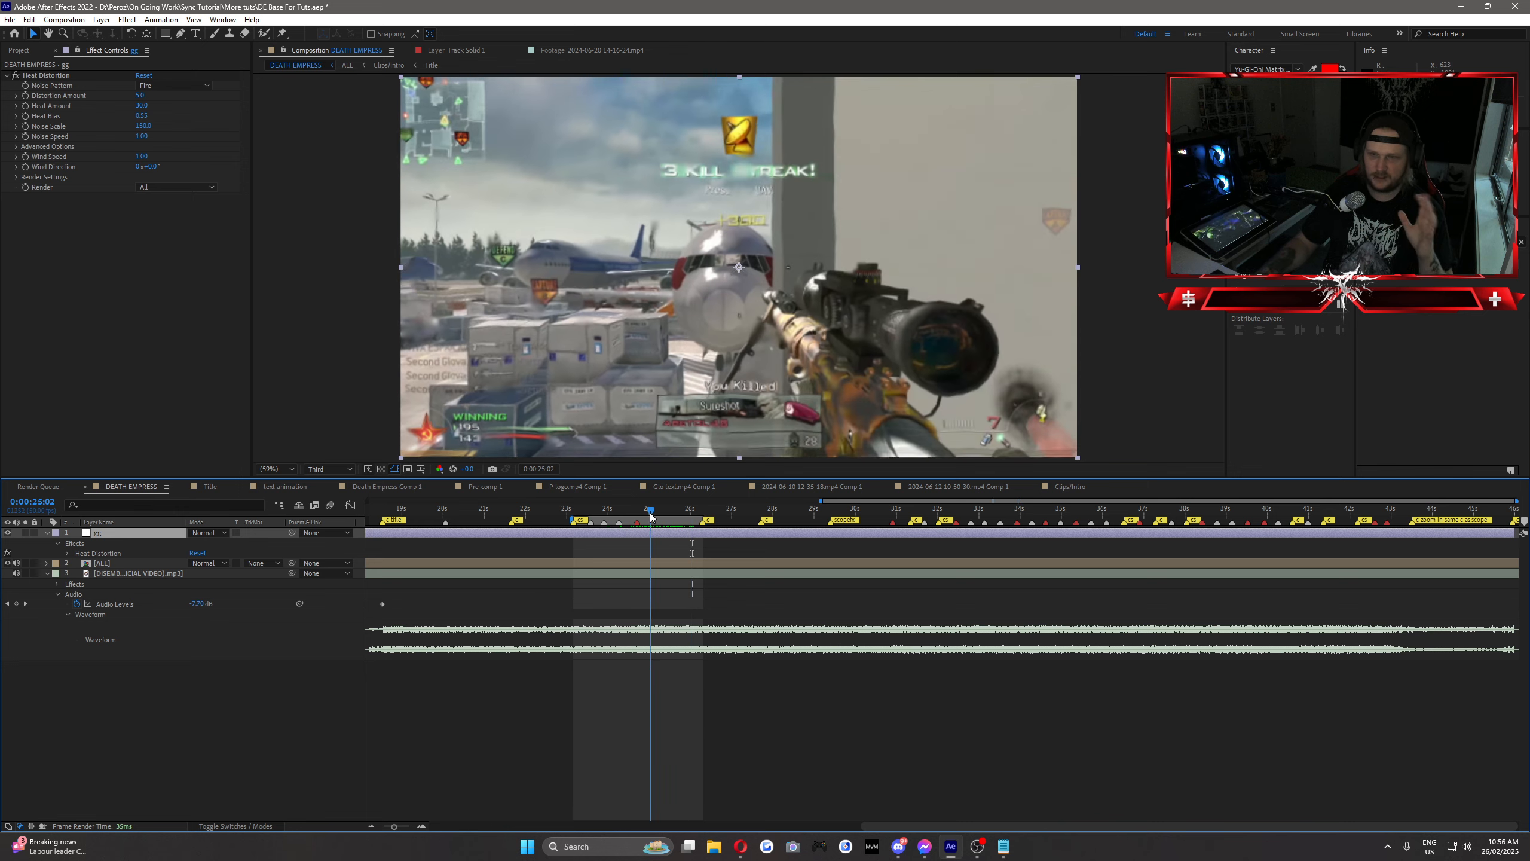
mouse_move(651, 512)
mouse_down()
mouse_move(608, 514)
mouse_move(696, 527)
mouse_move(657, 526)
mouse_move(694, 527)
mouse_move(659, 511)
mouse_move(606, 523)
mouse_move(697, 523)
mouse_move(672, 520)
mouse_up()
key(space)
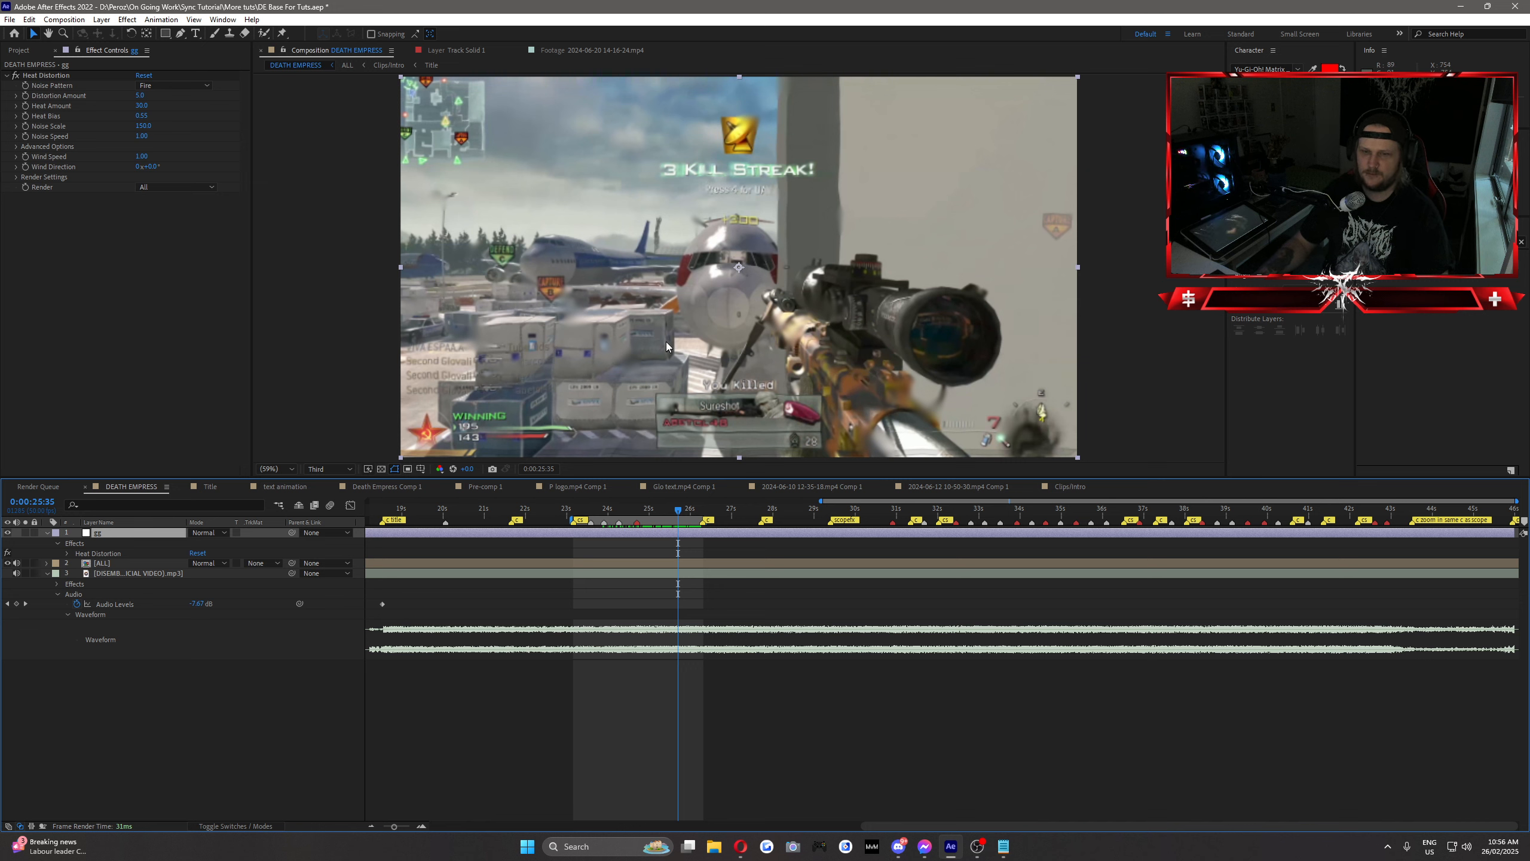
Step: Turn off Override Alpha in the Heat Distortion effect's Render Settings
click(67, 74)
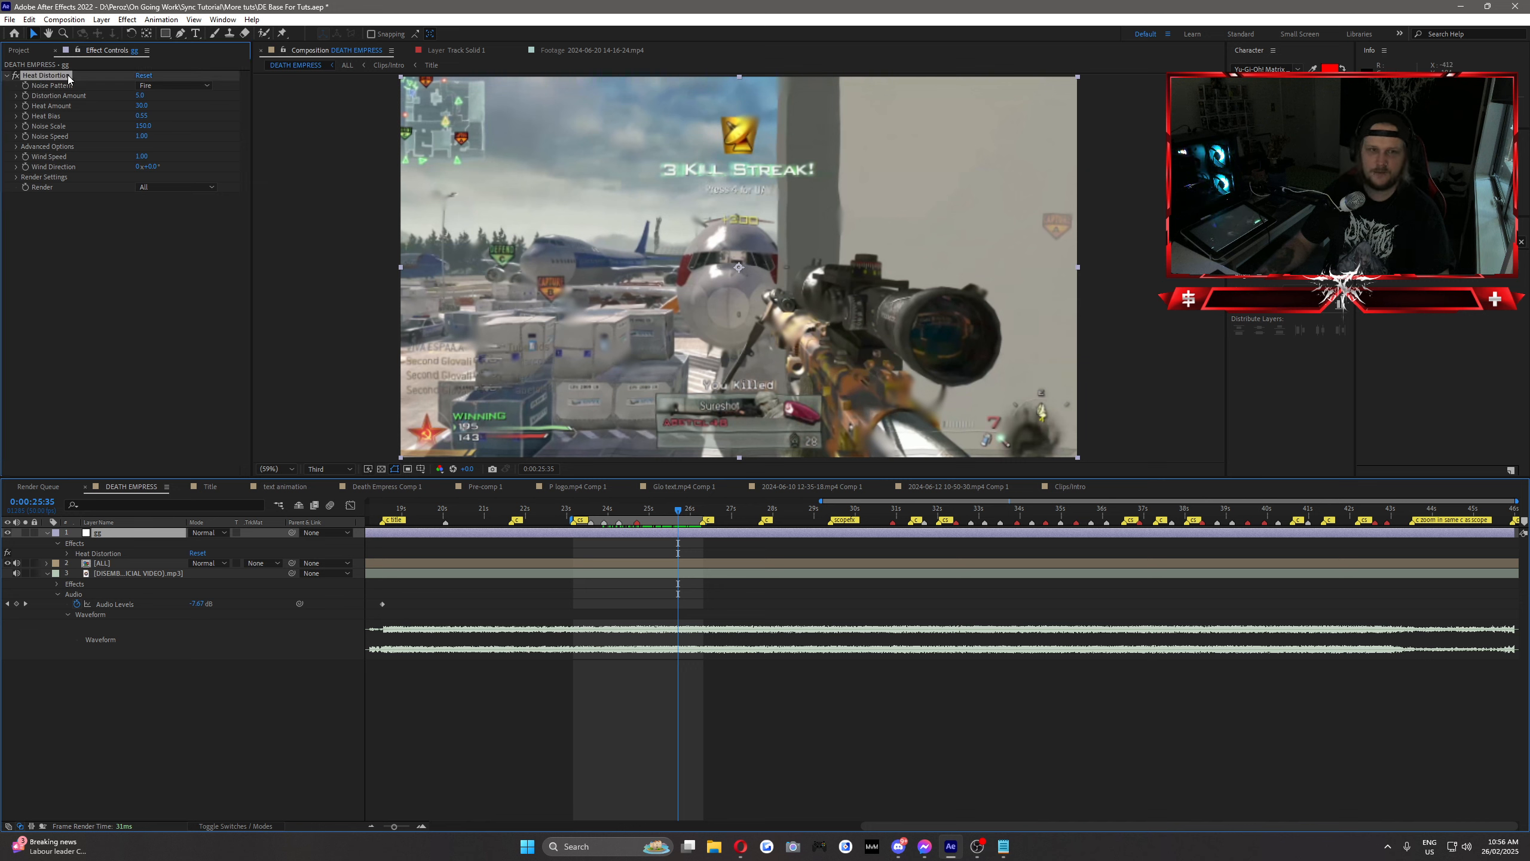
click(128, 276)
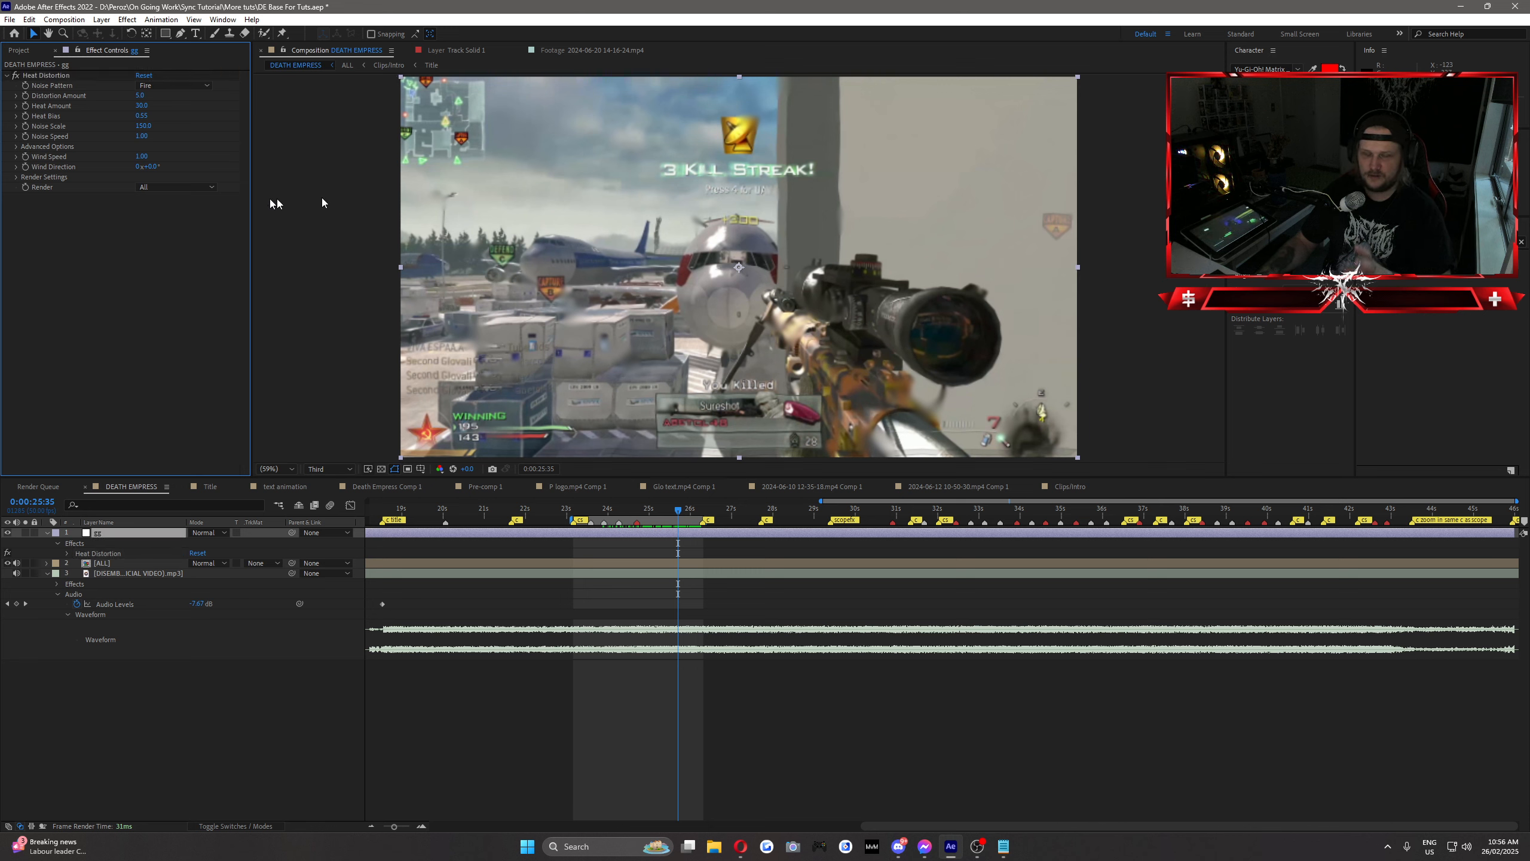
click(17, 176)
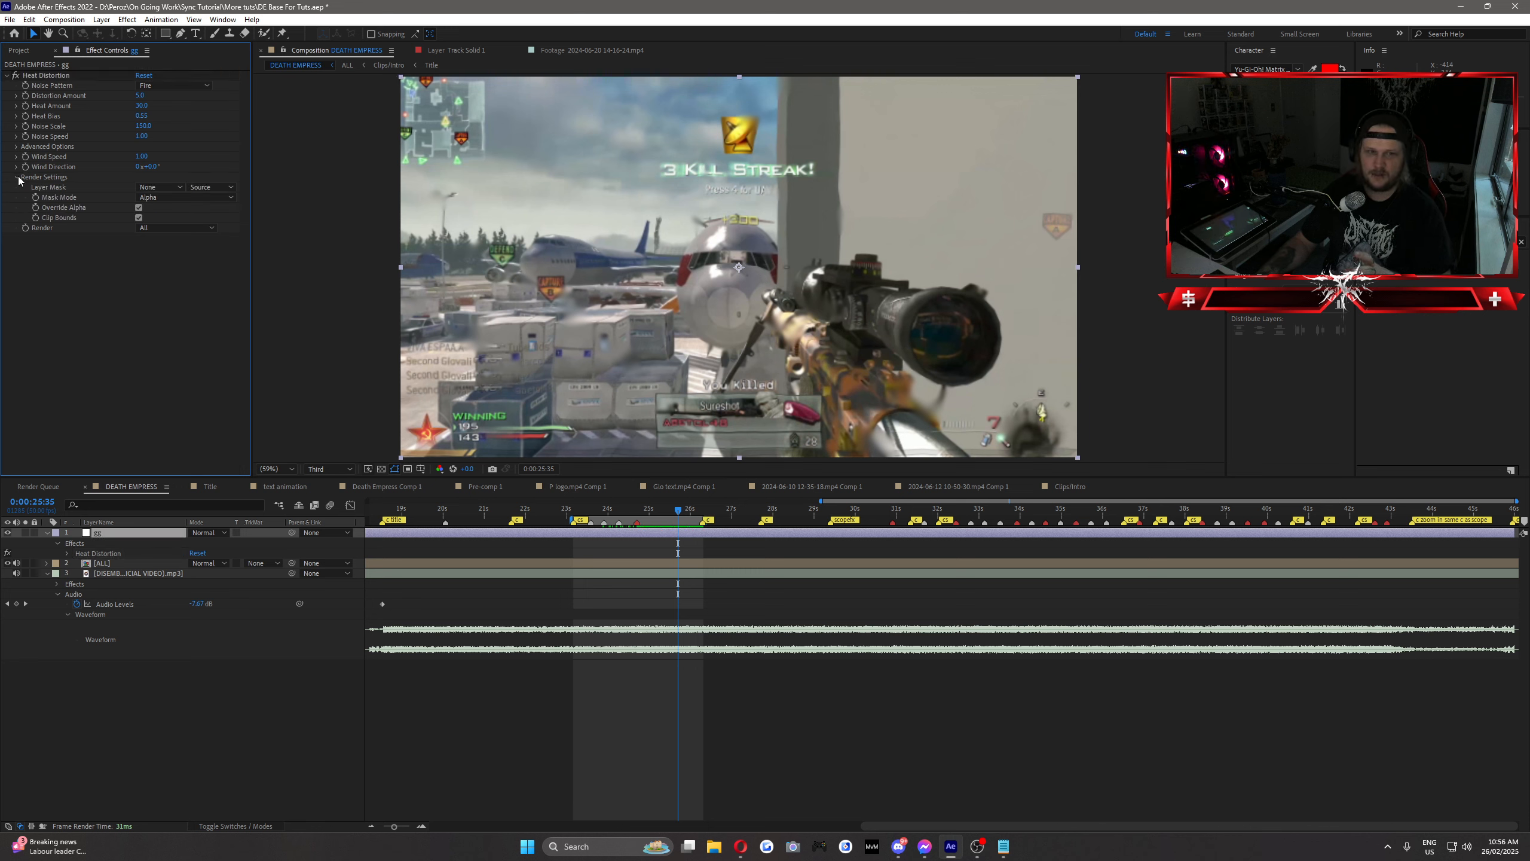
click(139, 207)
click(169, 330)
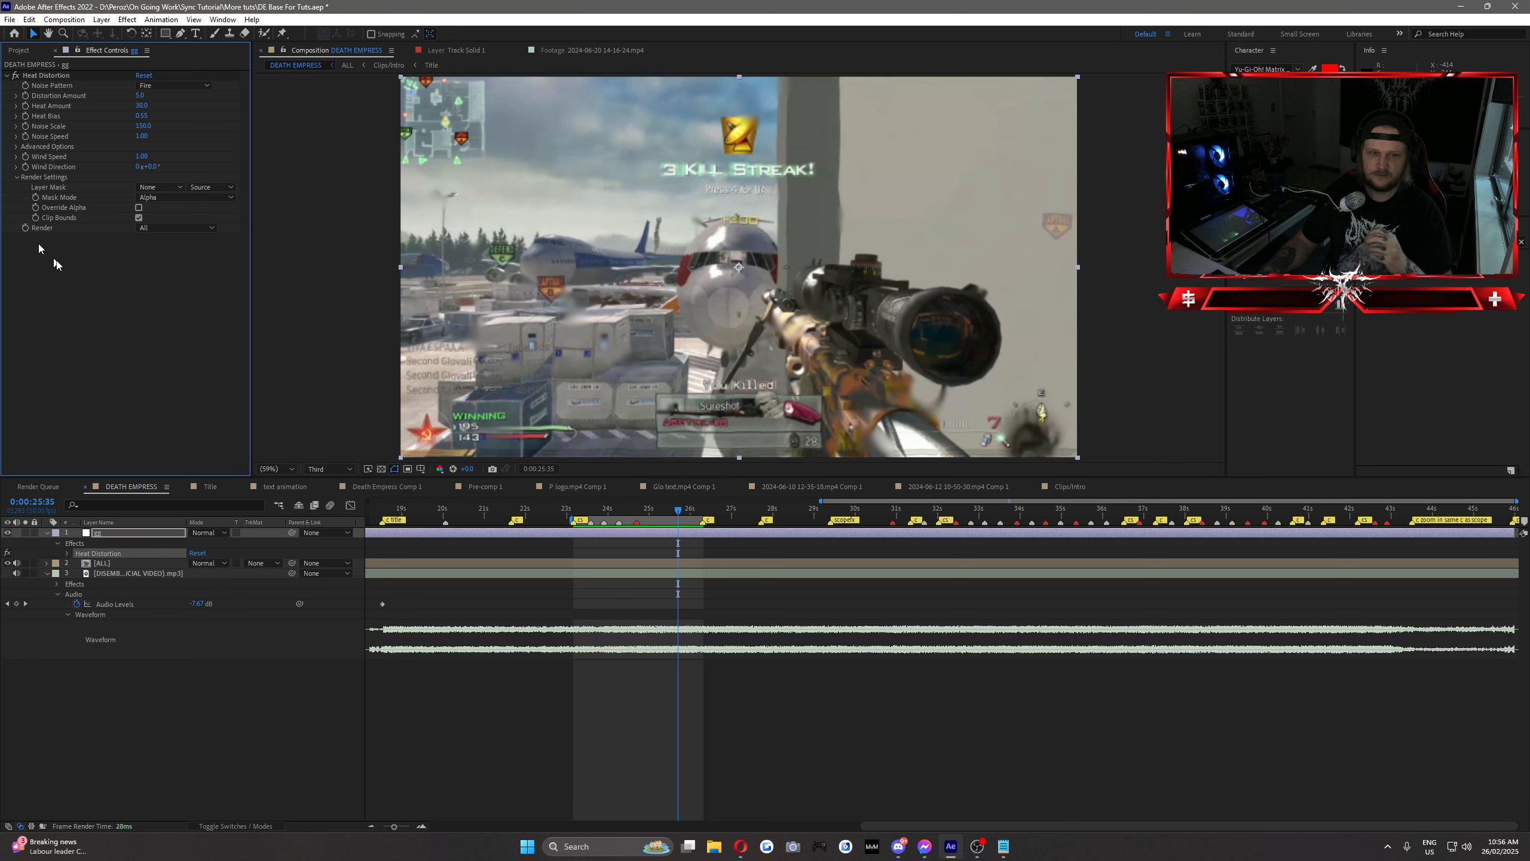
Step: Delete the Heat Distortion effect from the adjustment layer
click(36, 78)
key(Delete)
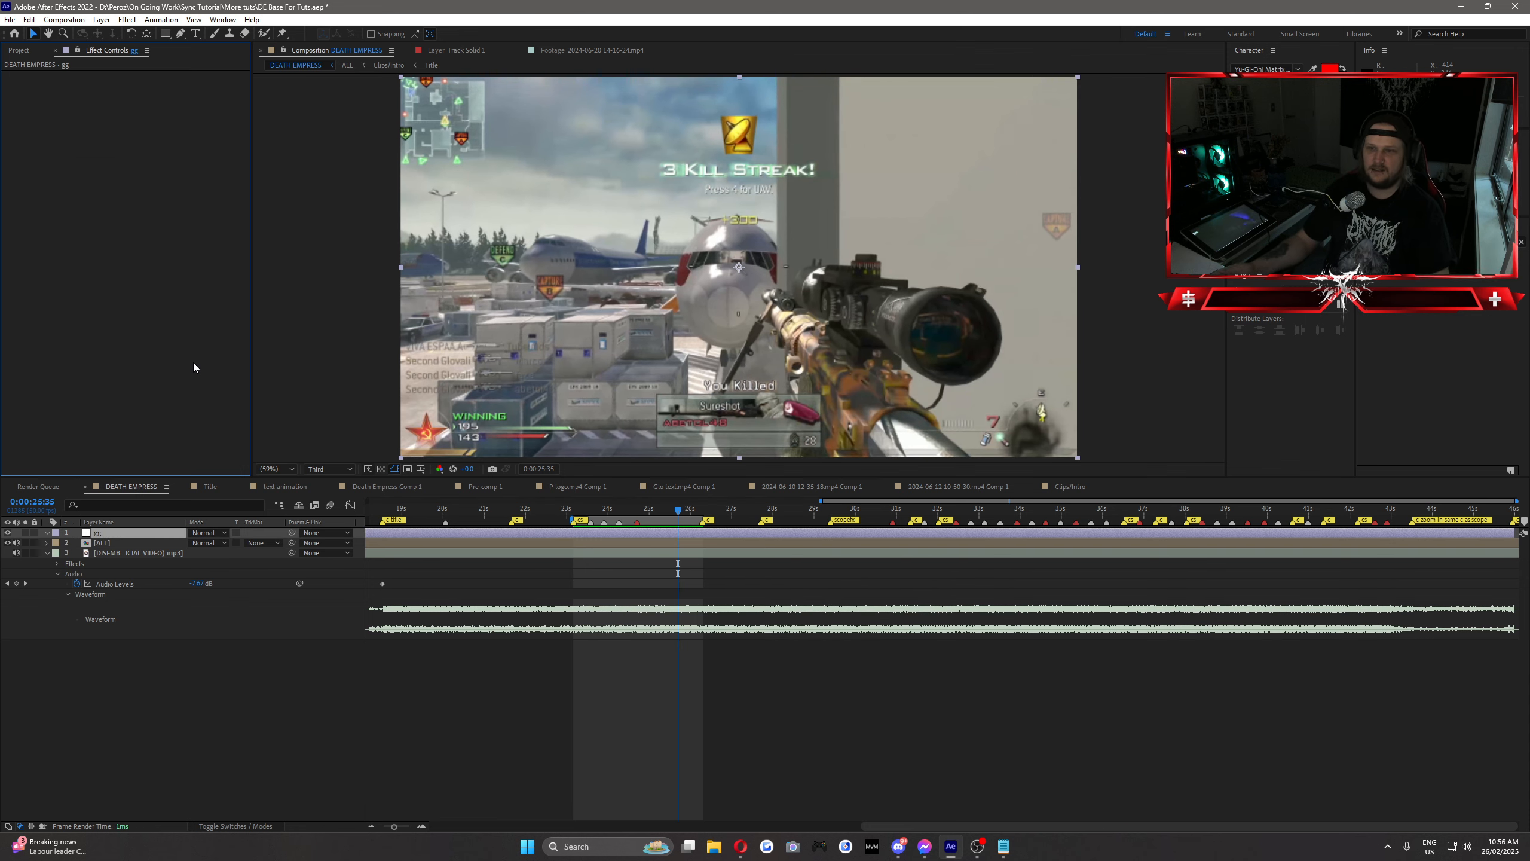